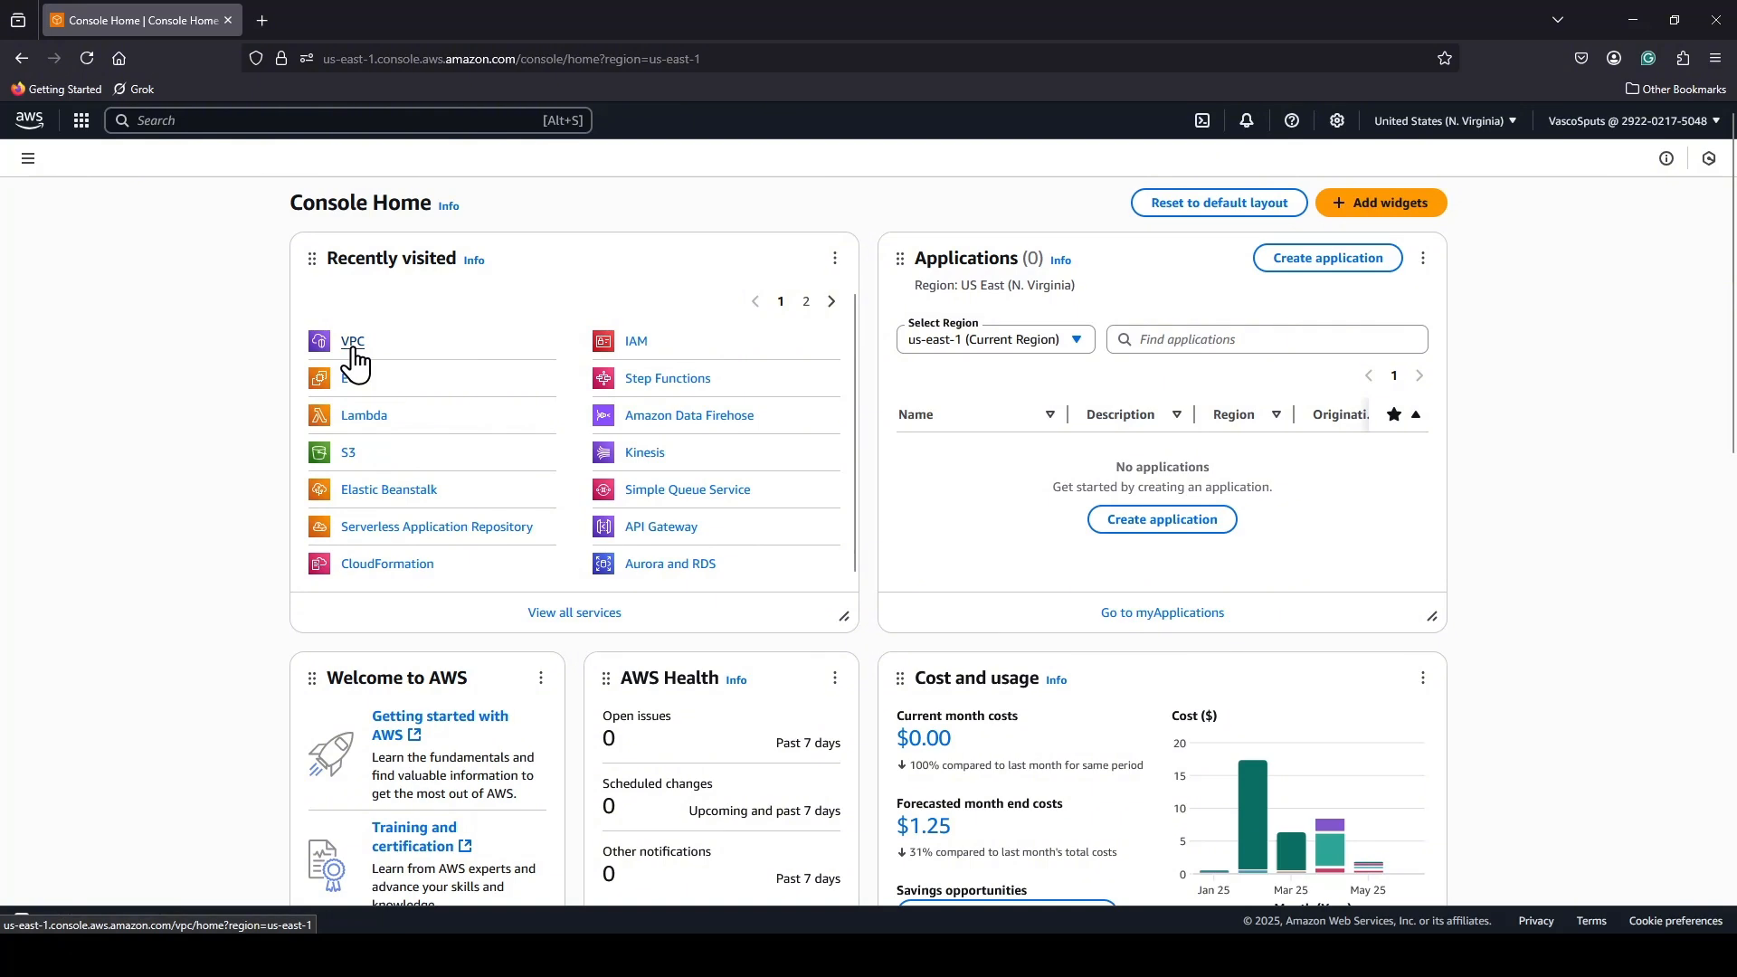
Go to the list of VPCs in the VPC service and start creating a new VPC.
left_click(355, 344)
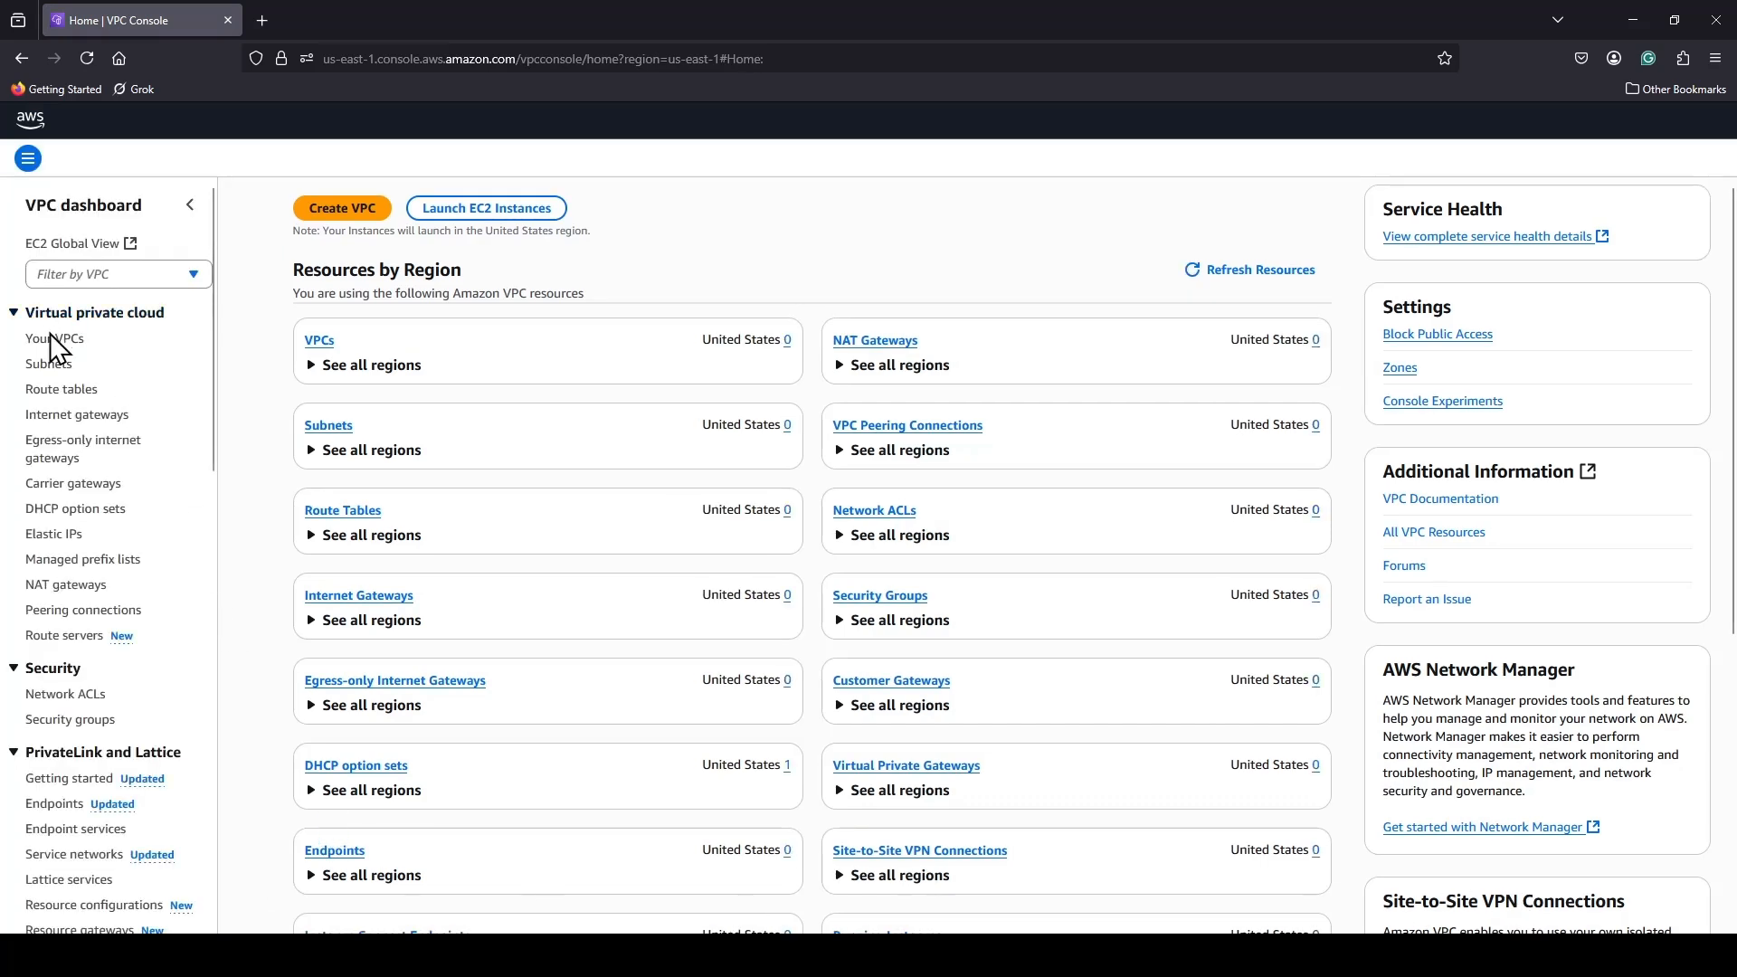
left_click(56, 338)
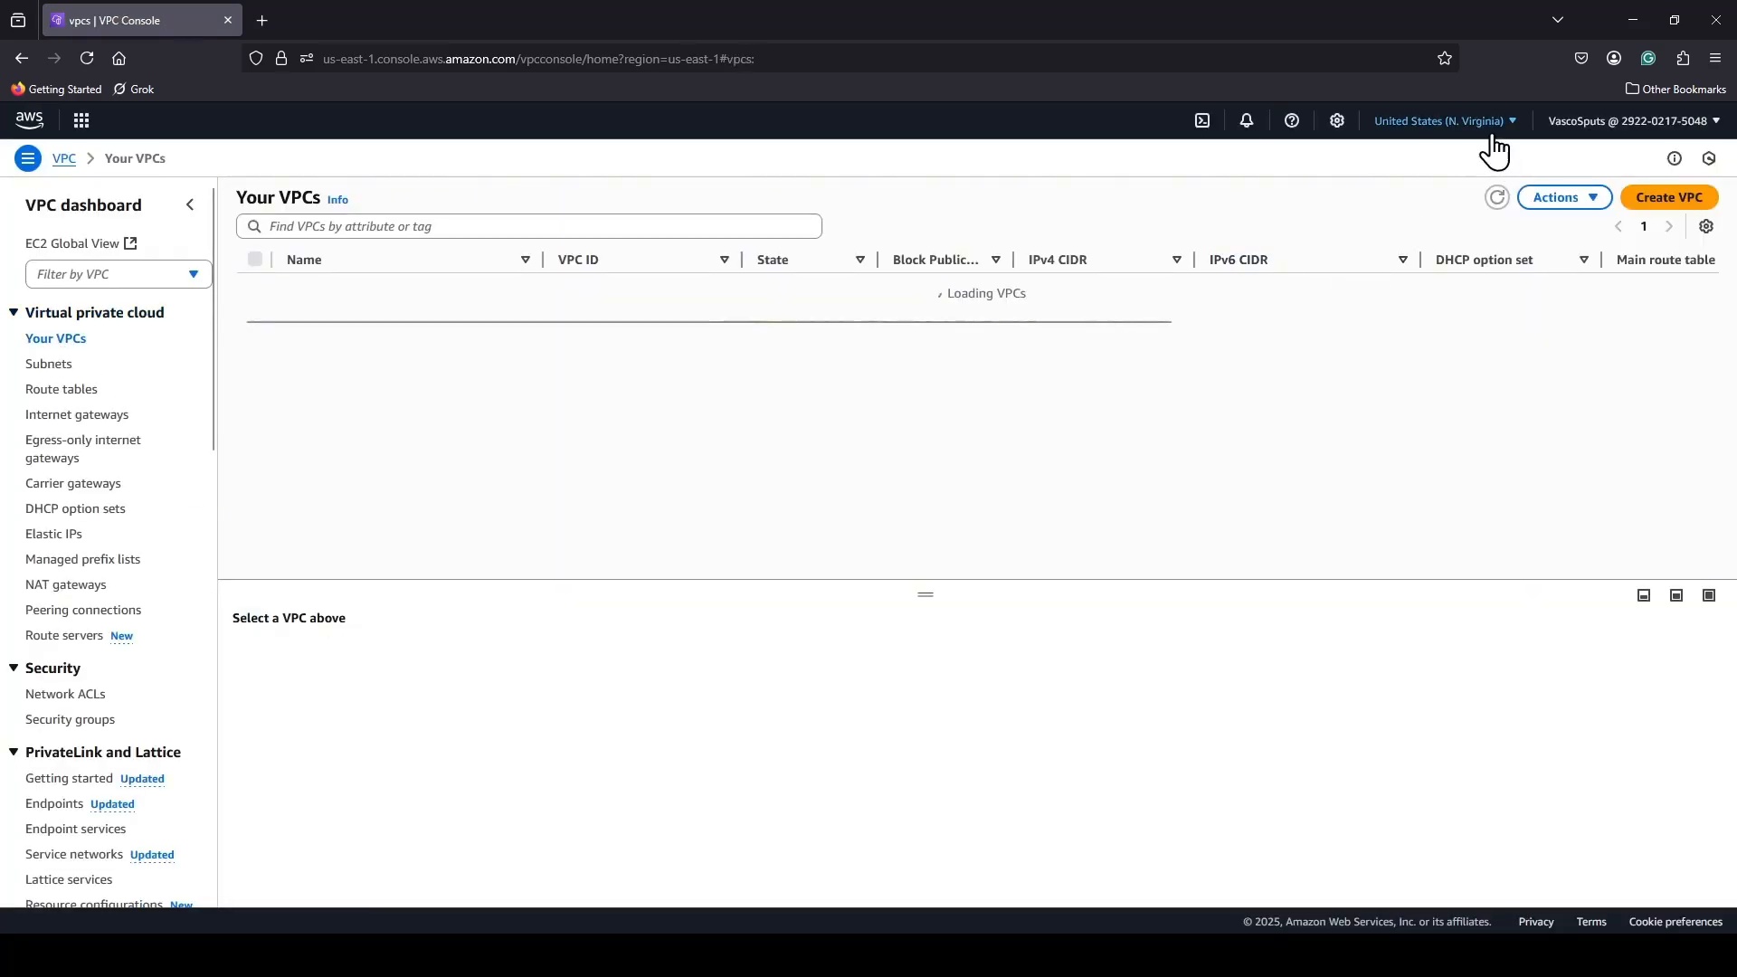
left_click(1484, 127)
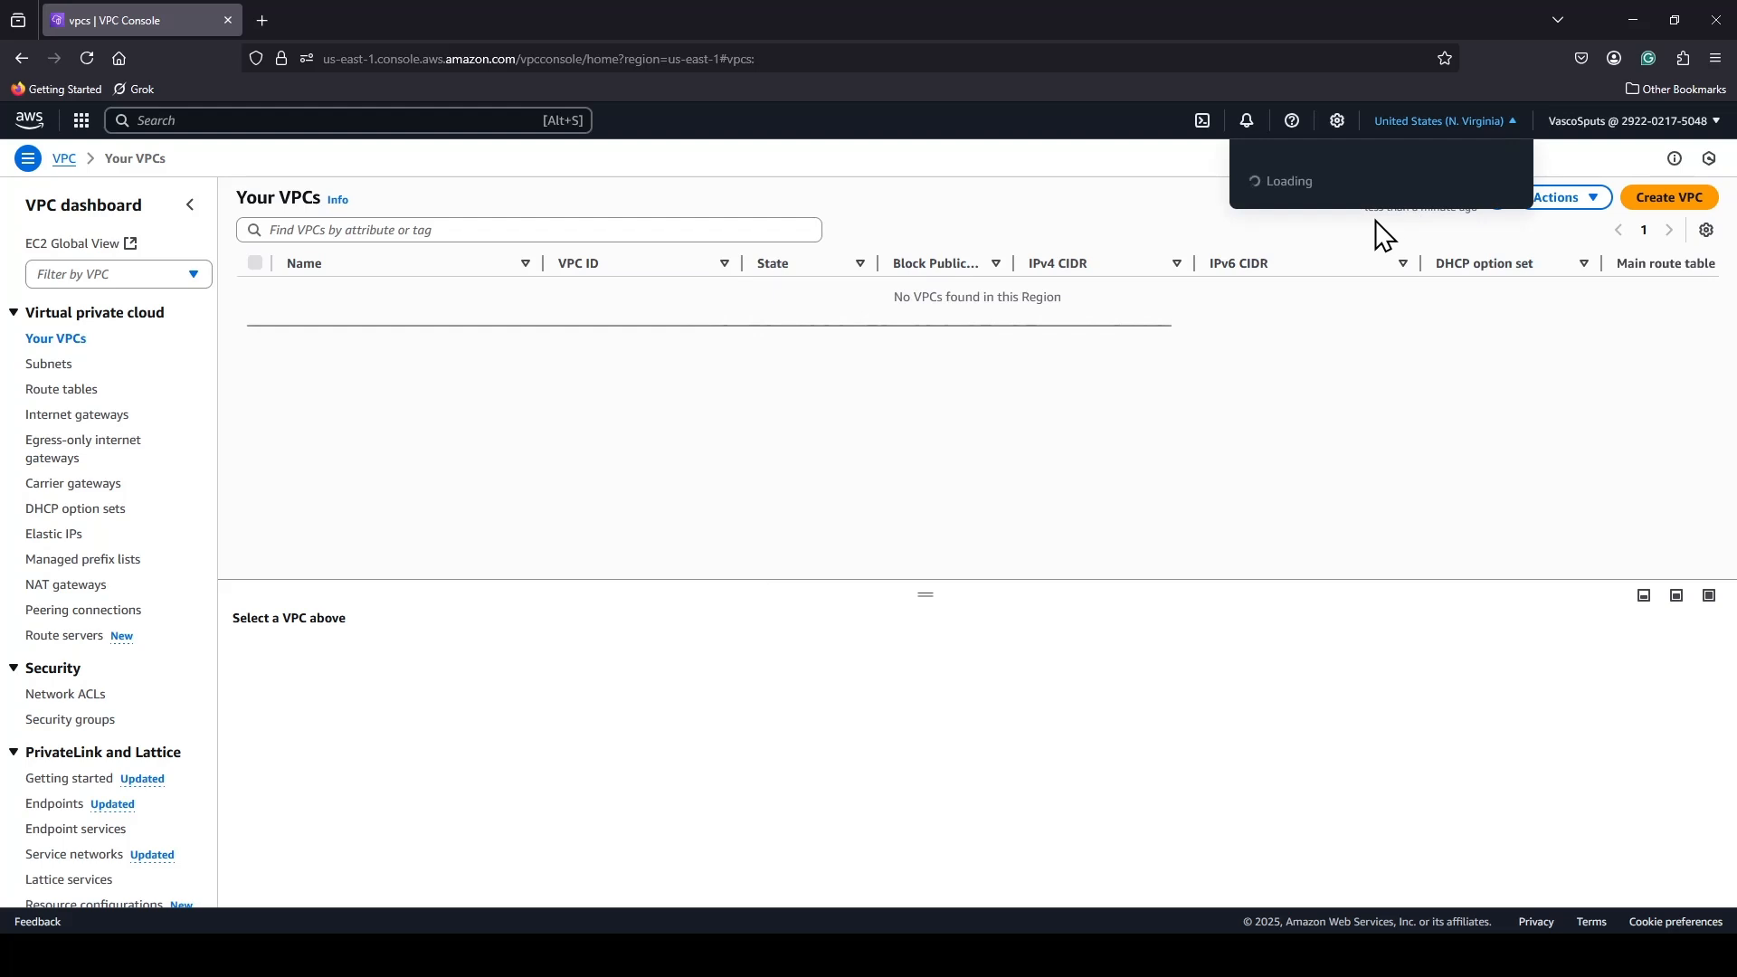
left_click(968, 398)
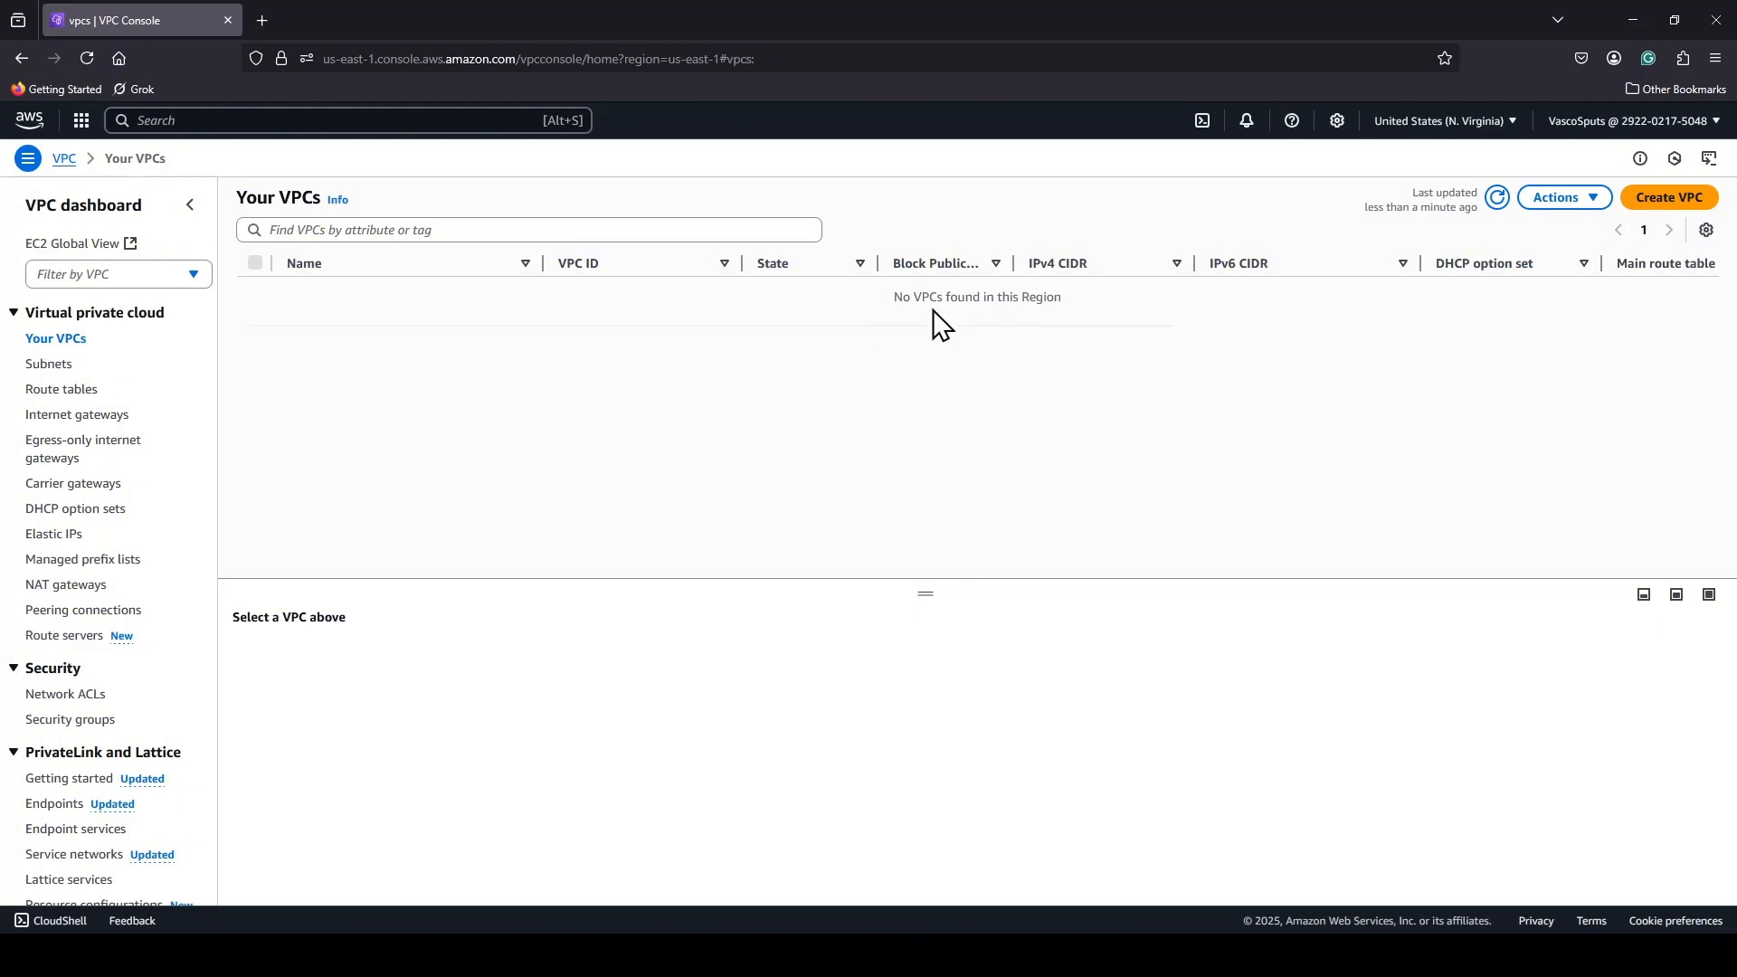
left_click(1663, 208)
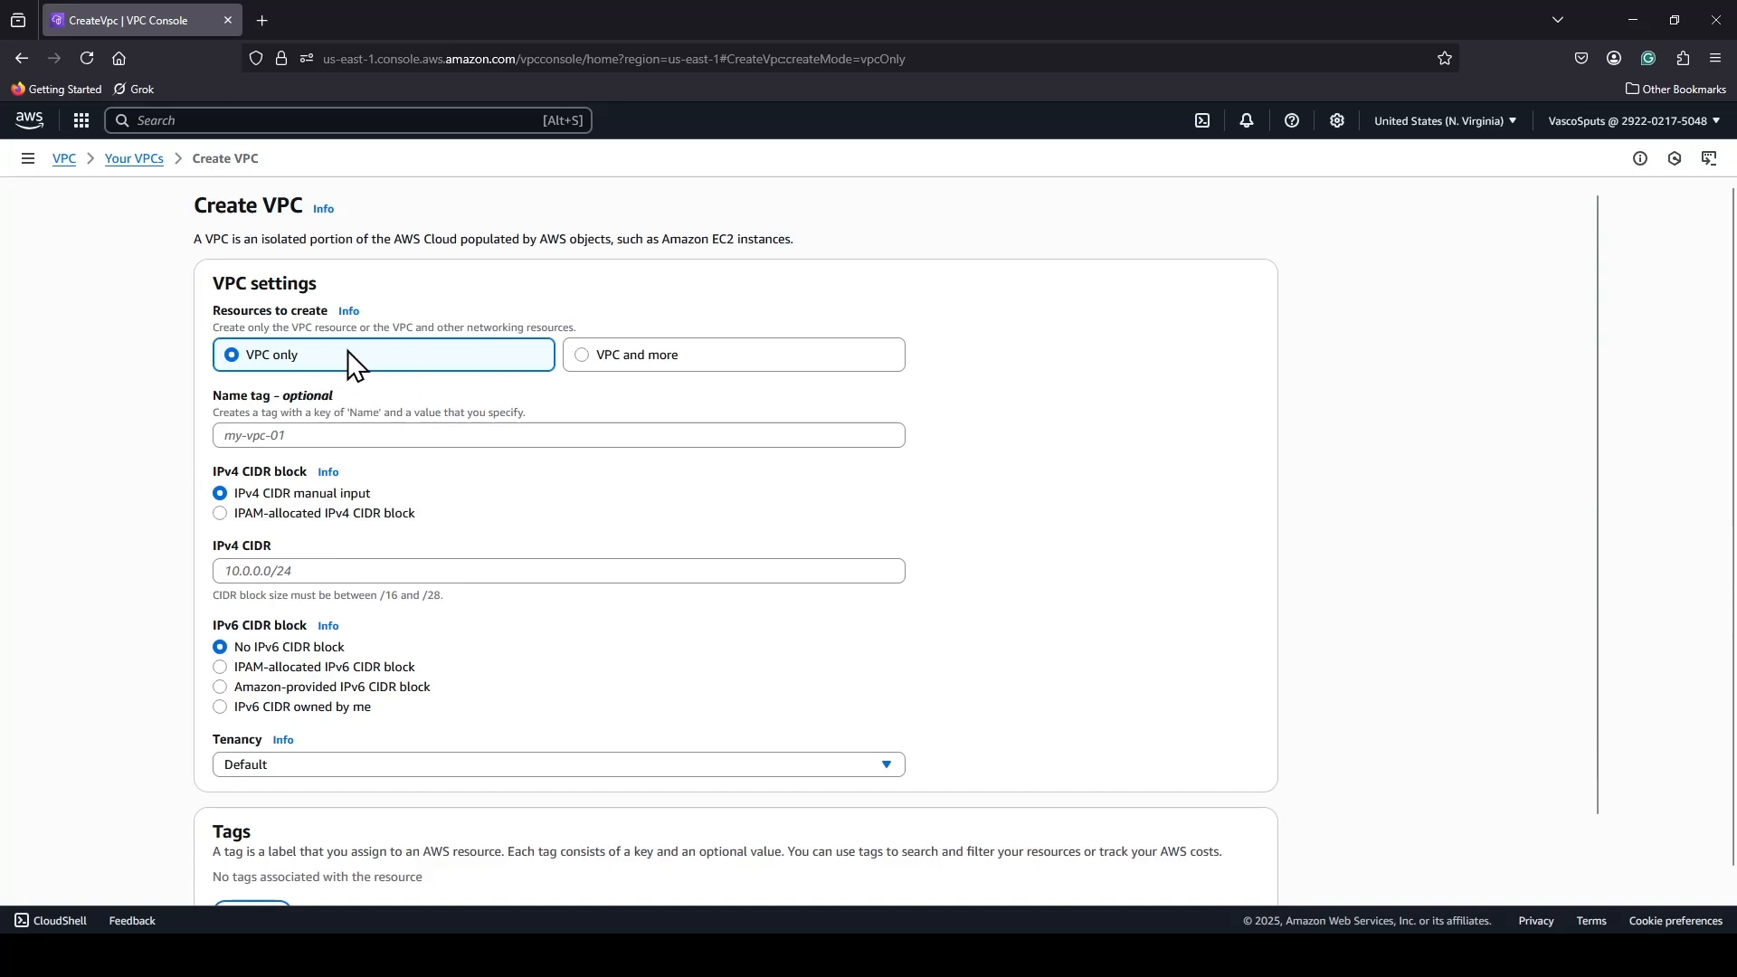
left_click(619, 355)
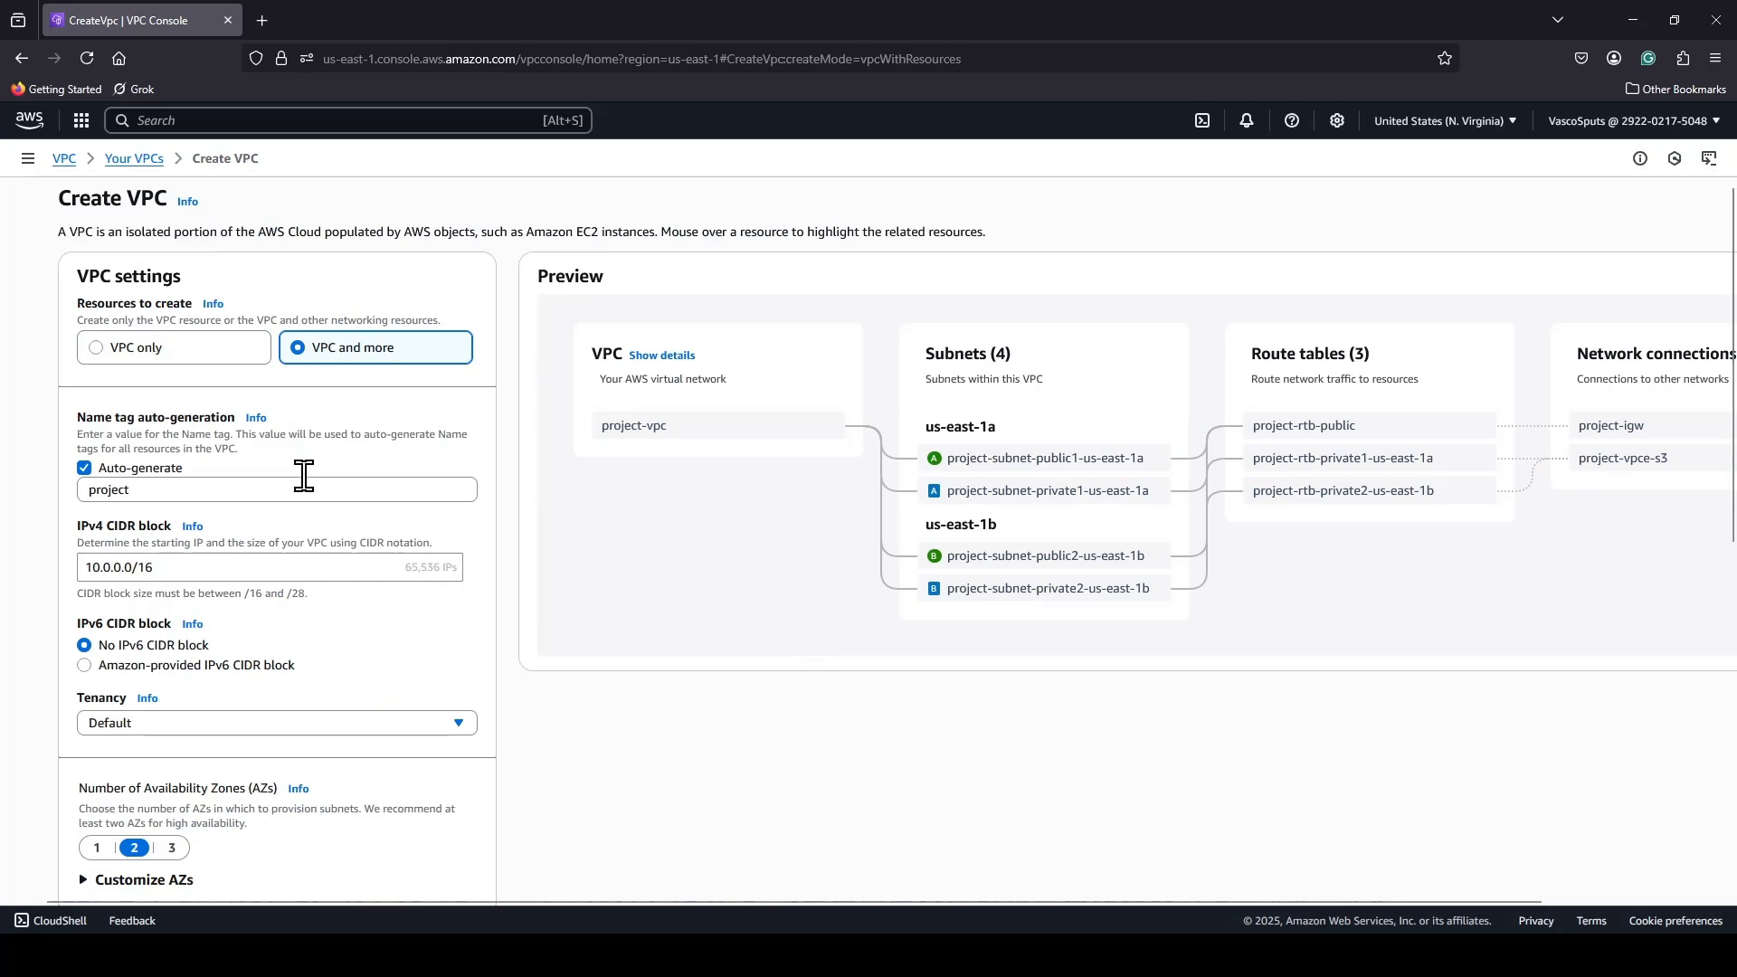
scroll(345, 492, "down", 8)
scroll(361, 520, "up", 5)
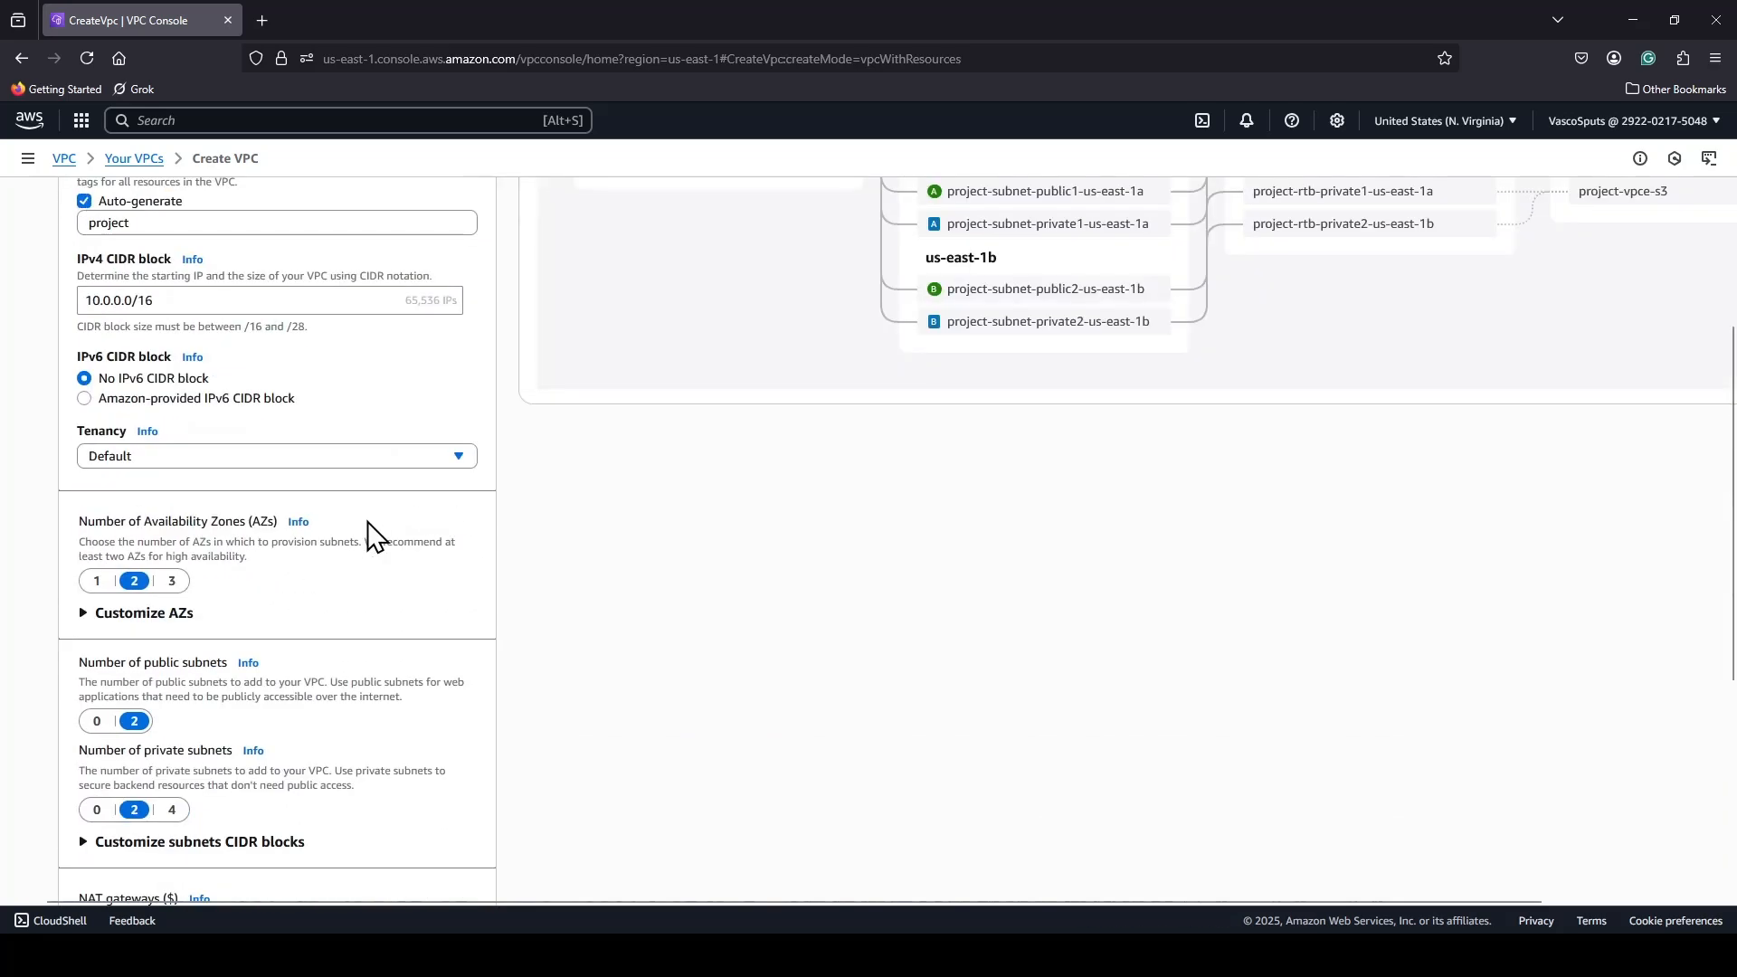
scroll(375, 539, "up", 3)
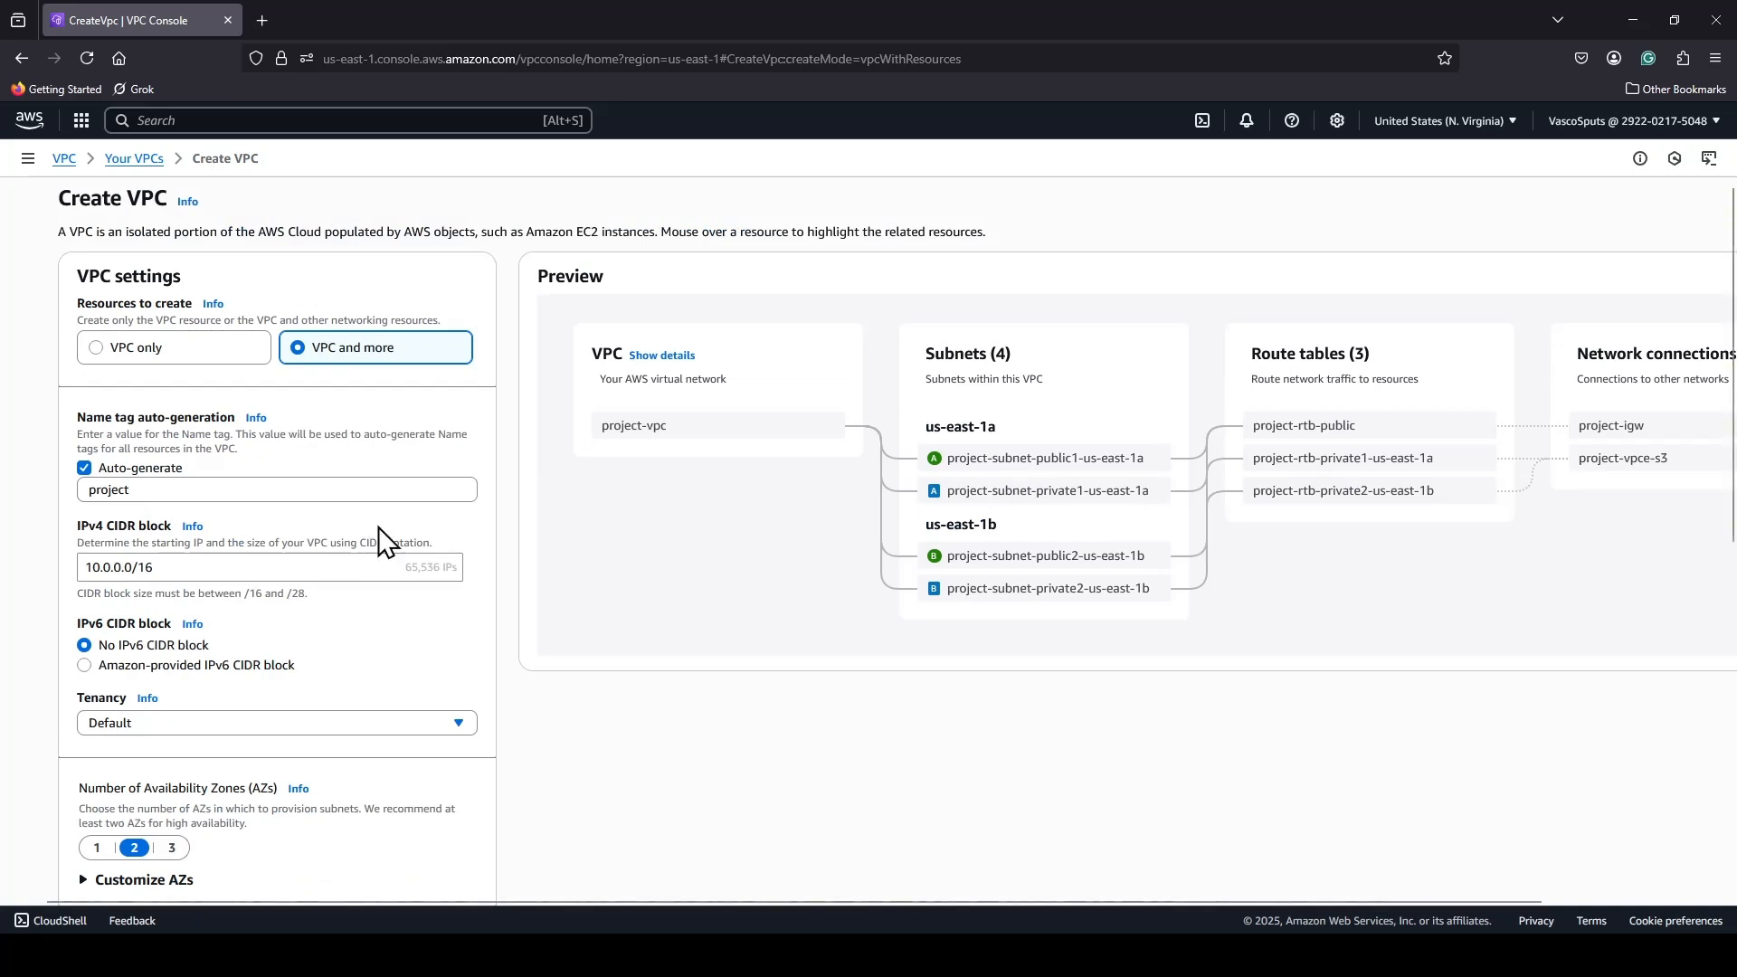
left_click(226, 351)
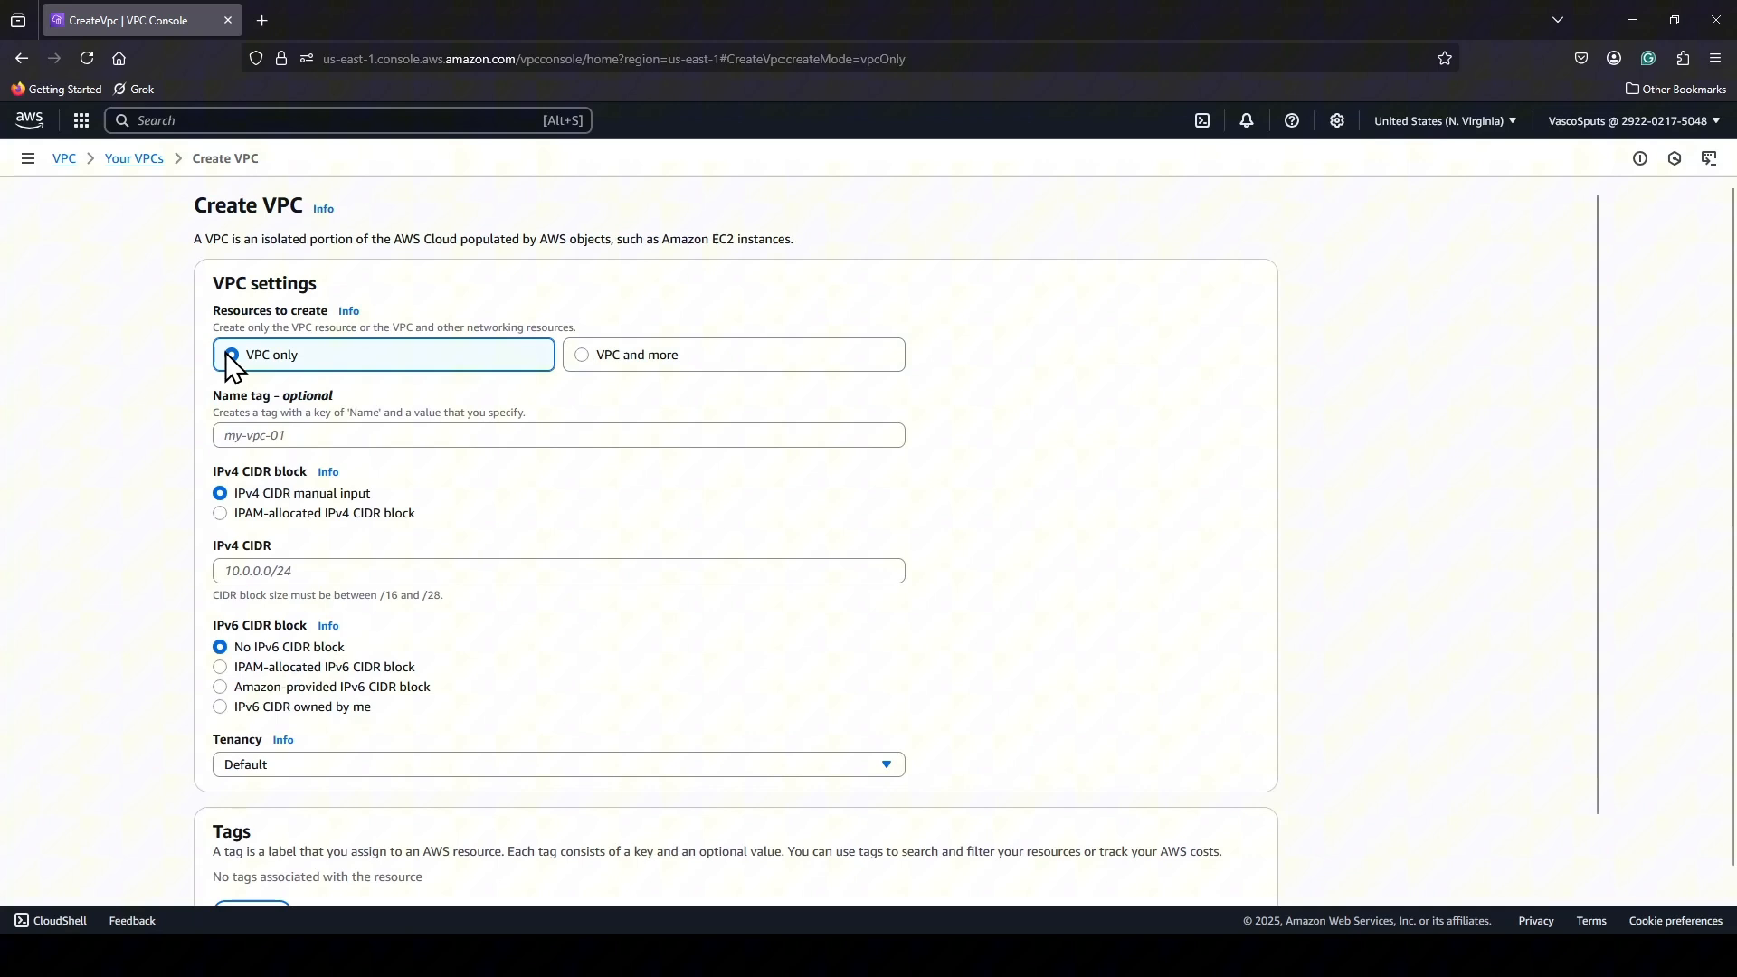
Set the new VPC's name tag to Demo-Athena-VPC.
left_click(362, 438)
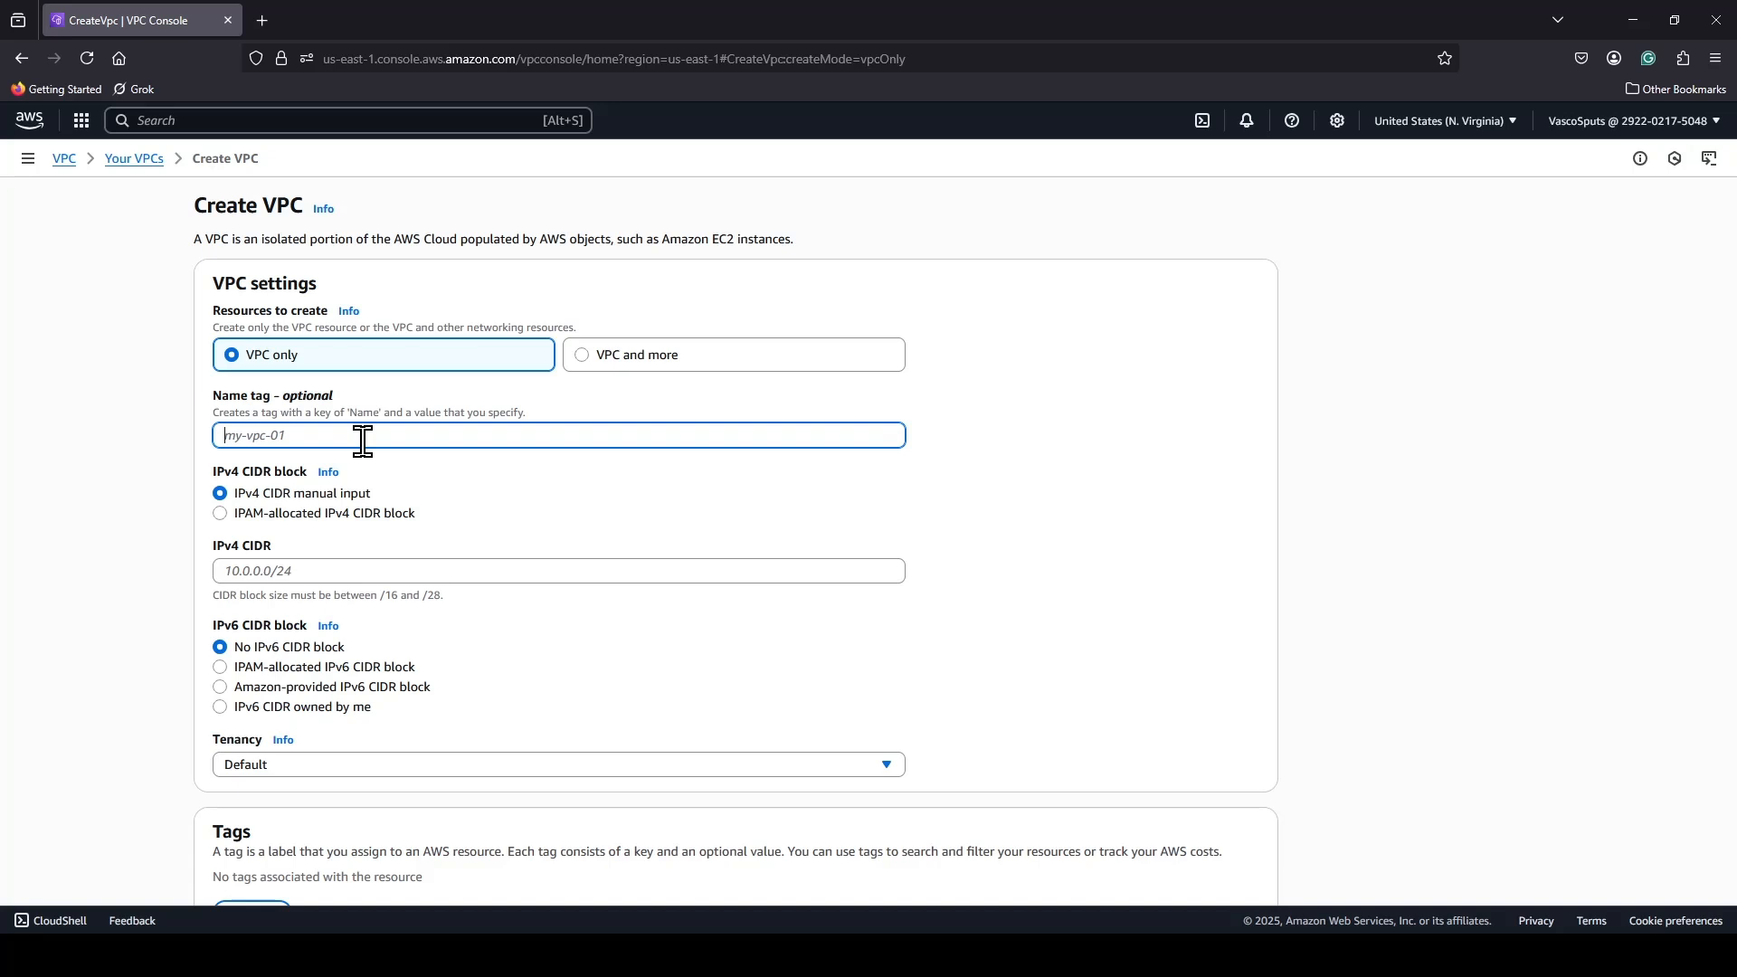
type("Dem")
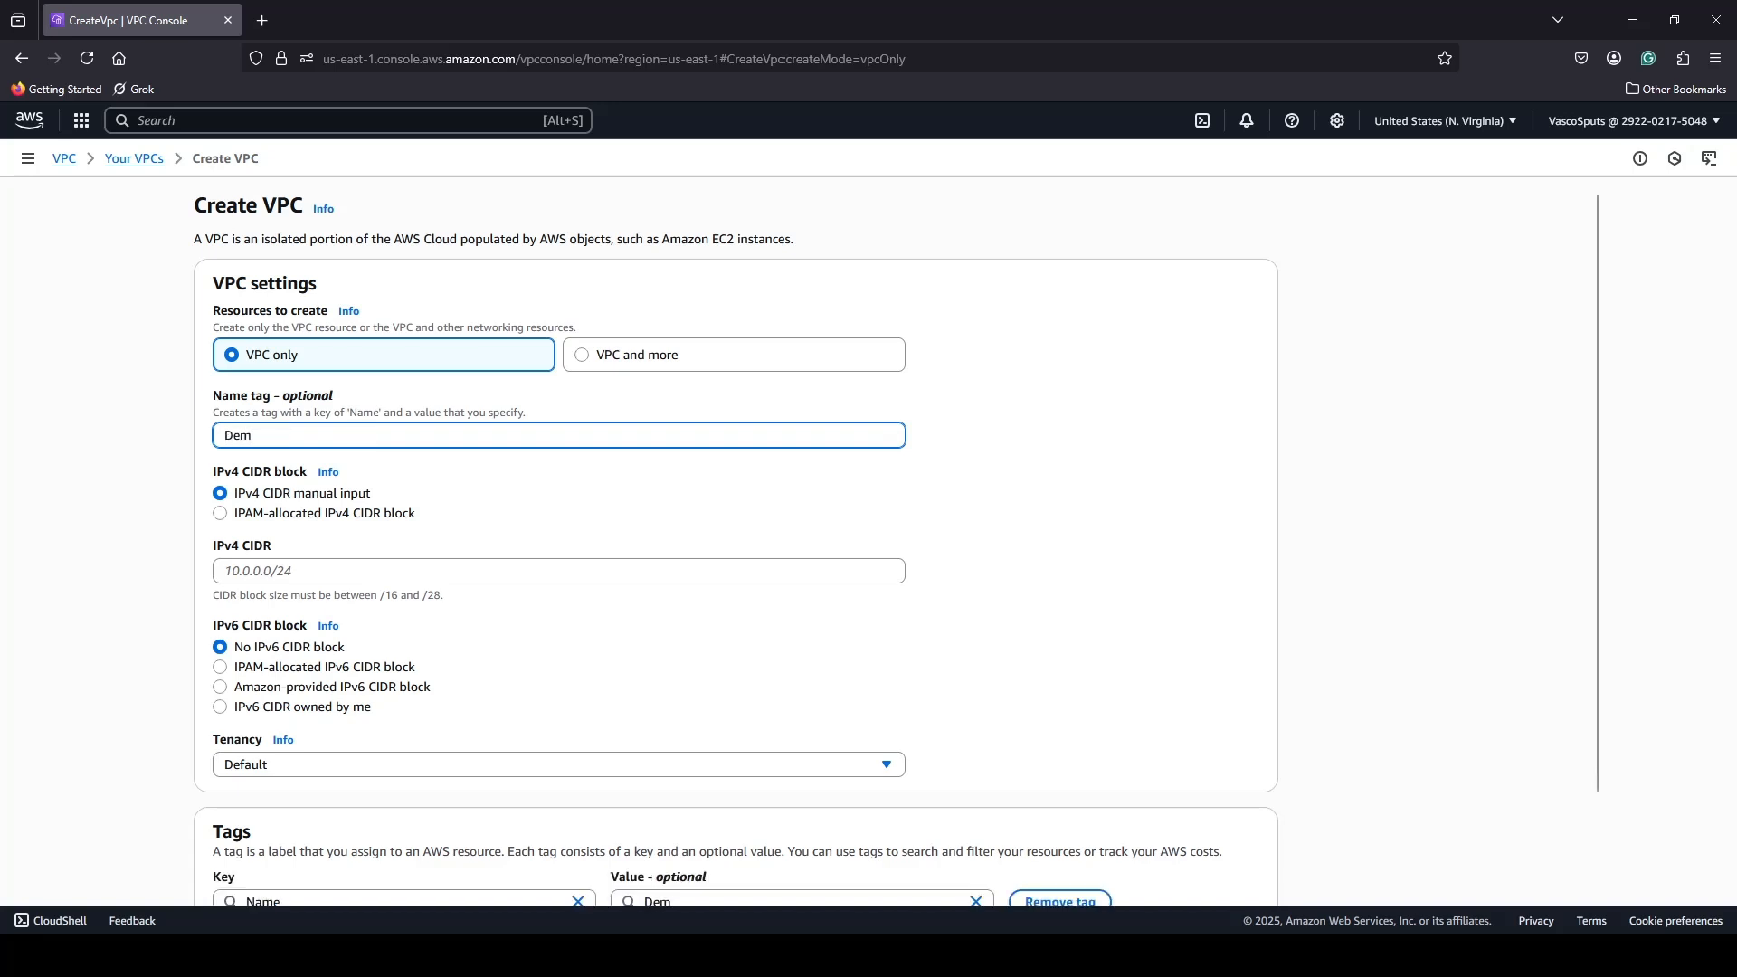
type("o-Athena-")
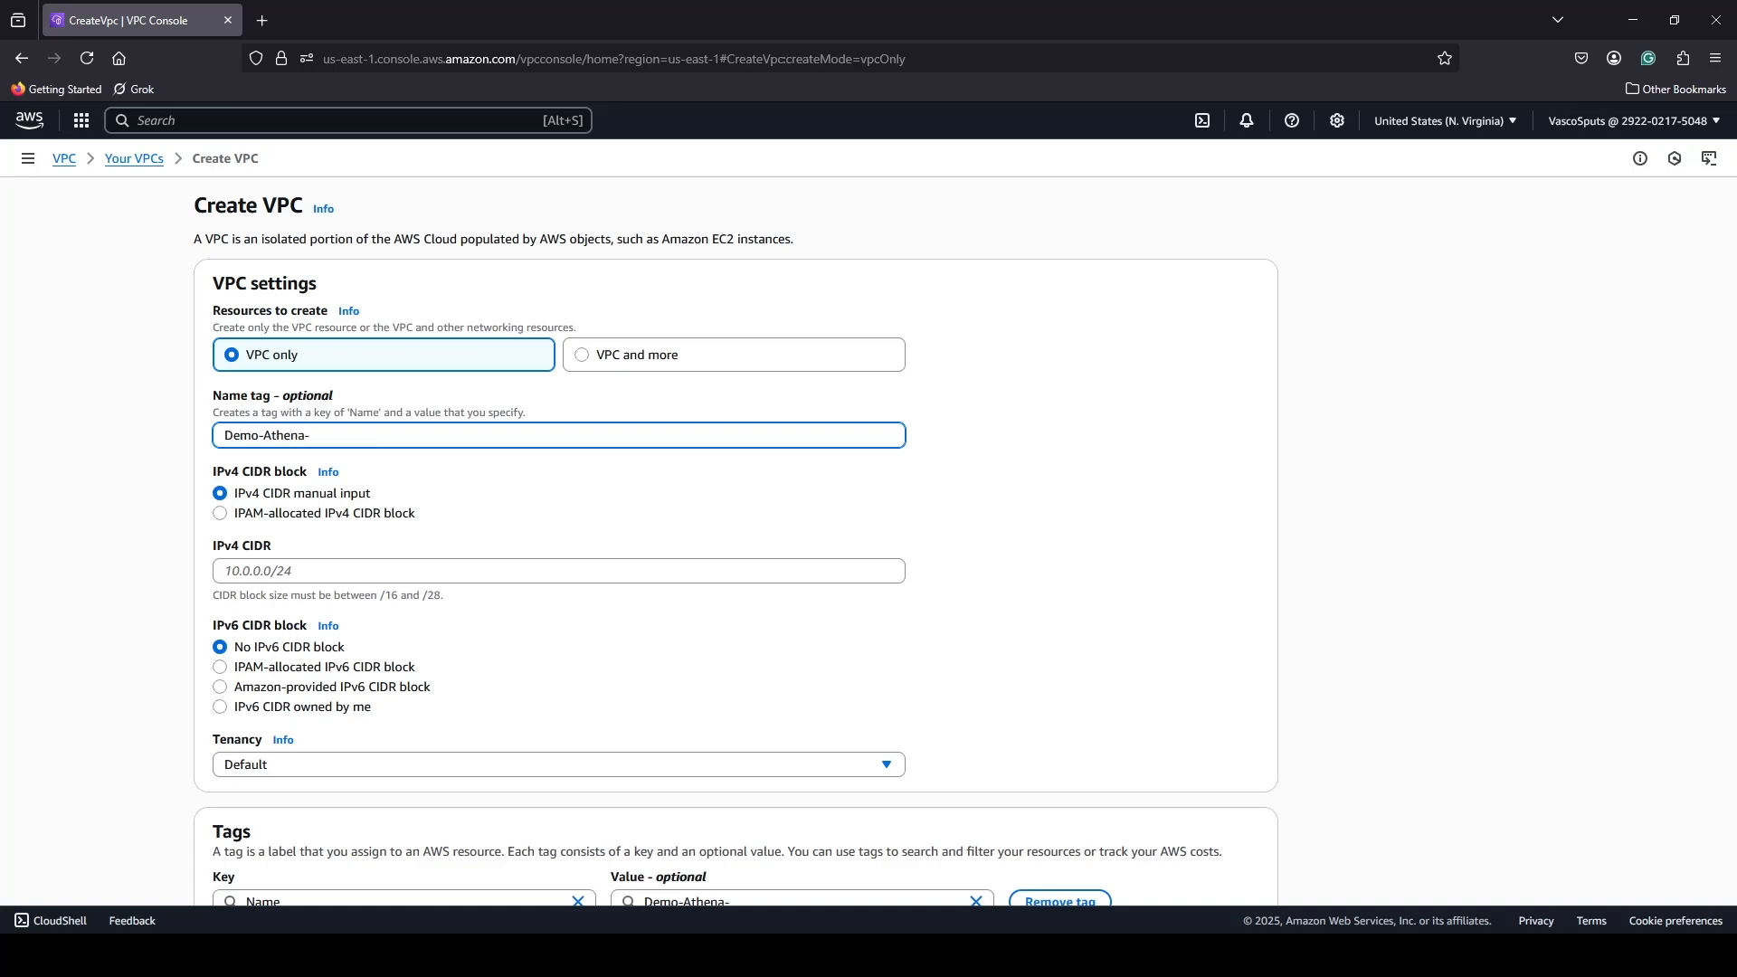
type("VPC")
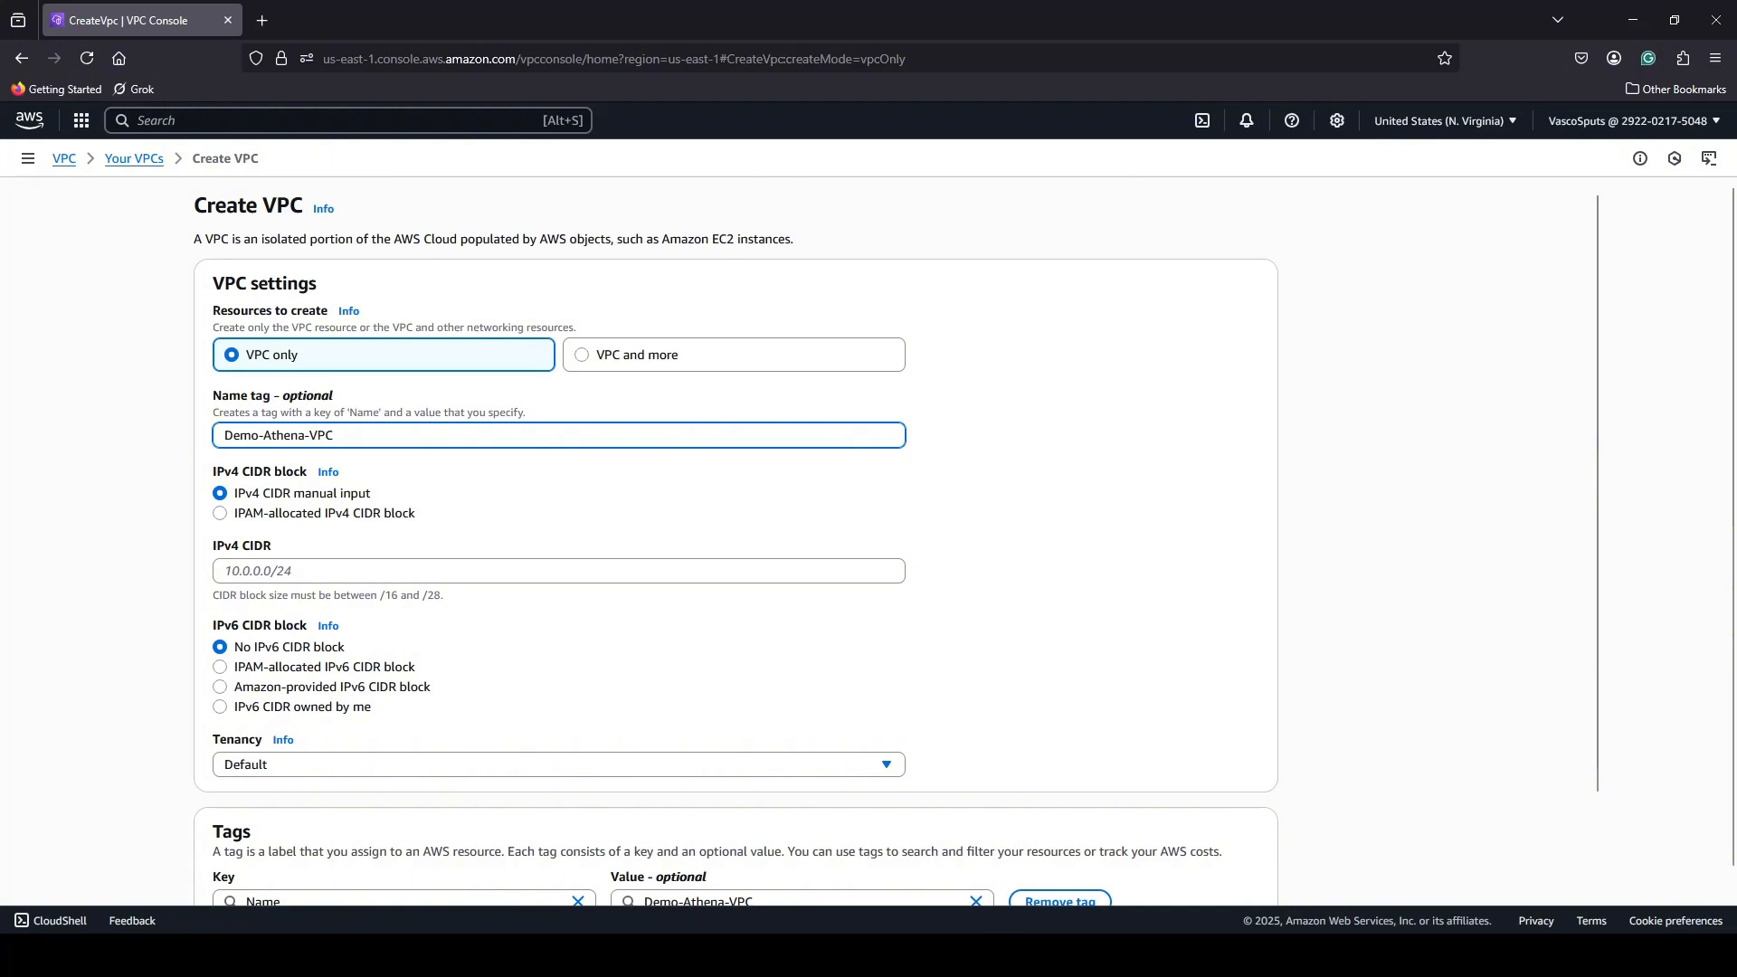
Set the VPC's manually entered IPv4 CIDR to 172.31.0.0/16.
key("alt+Tab")
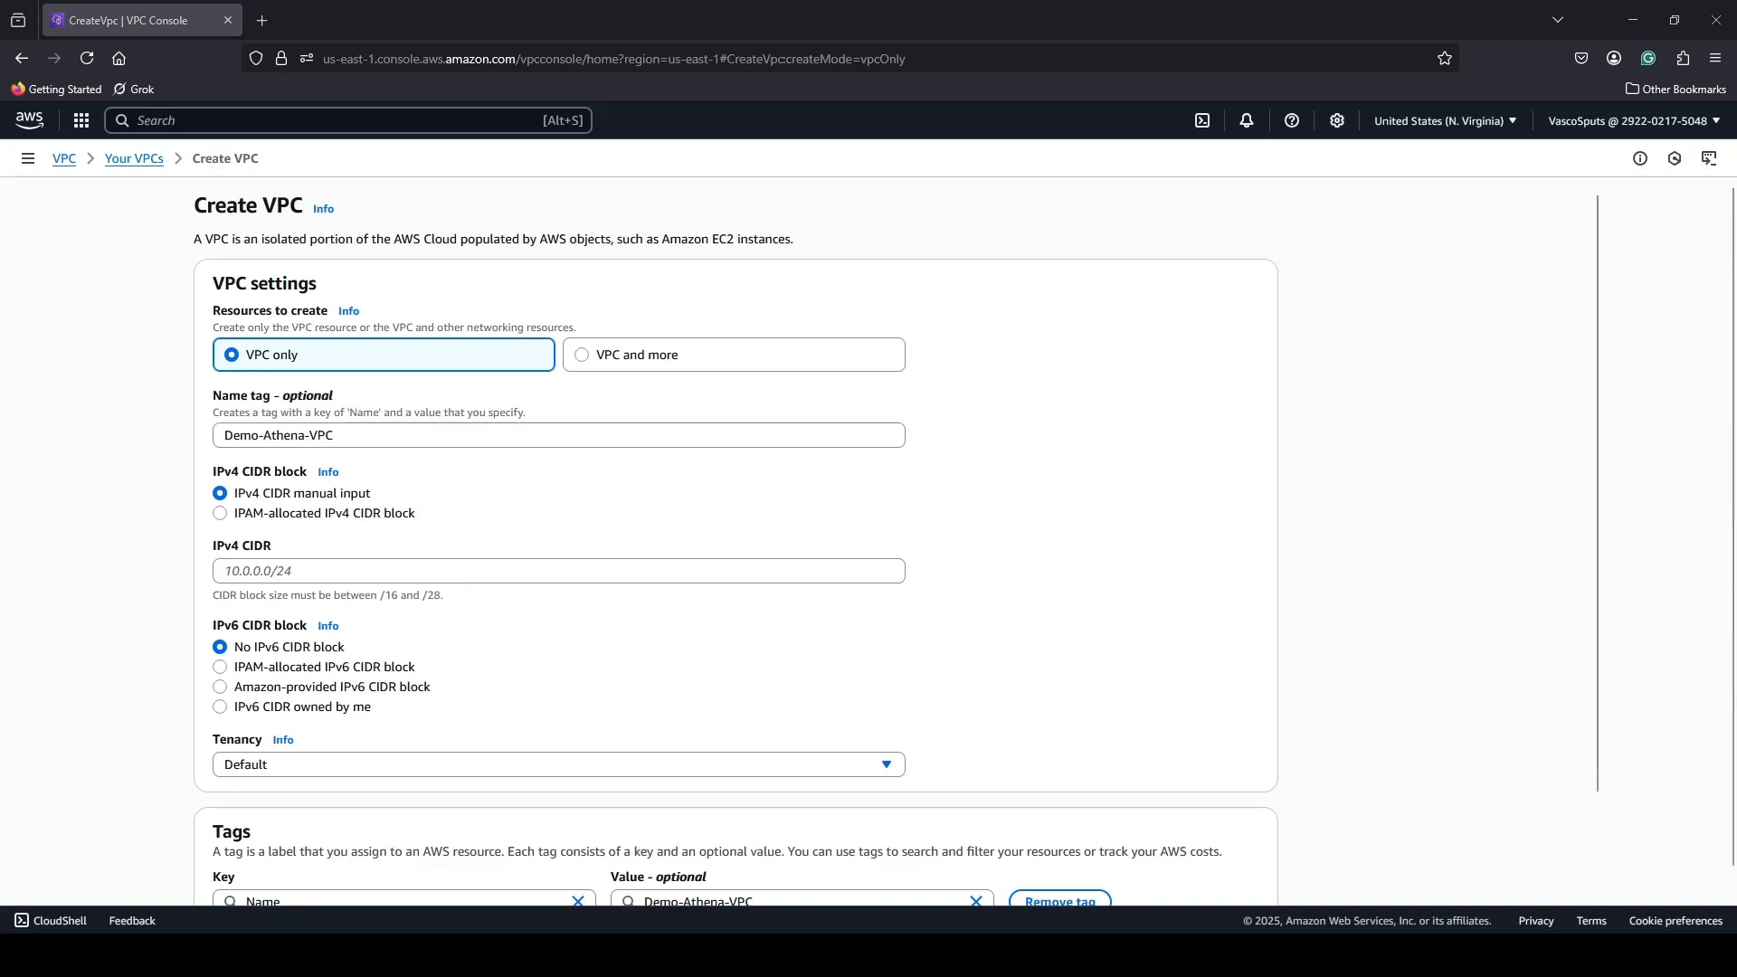
left_click(292, 573)
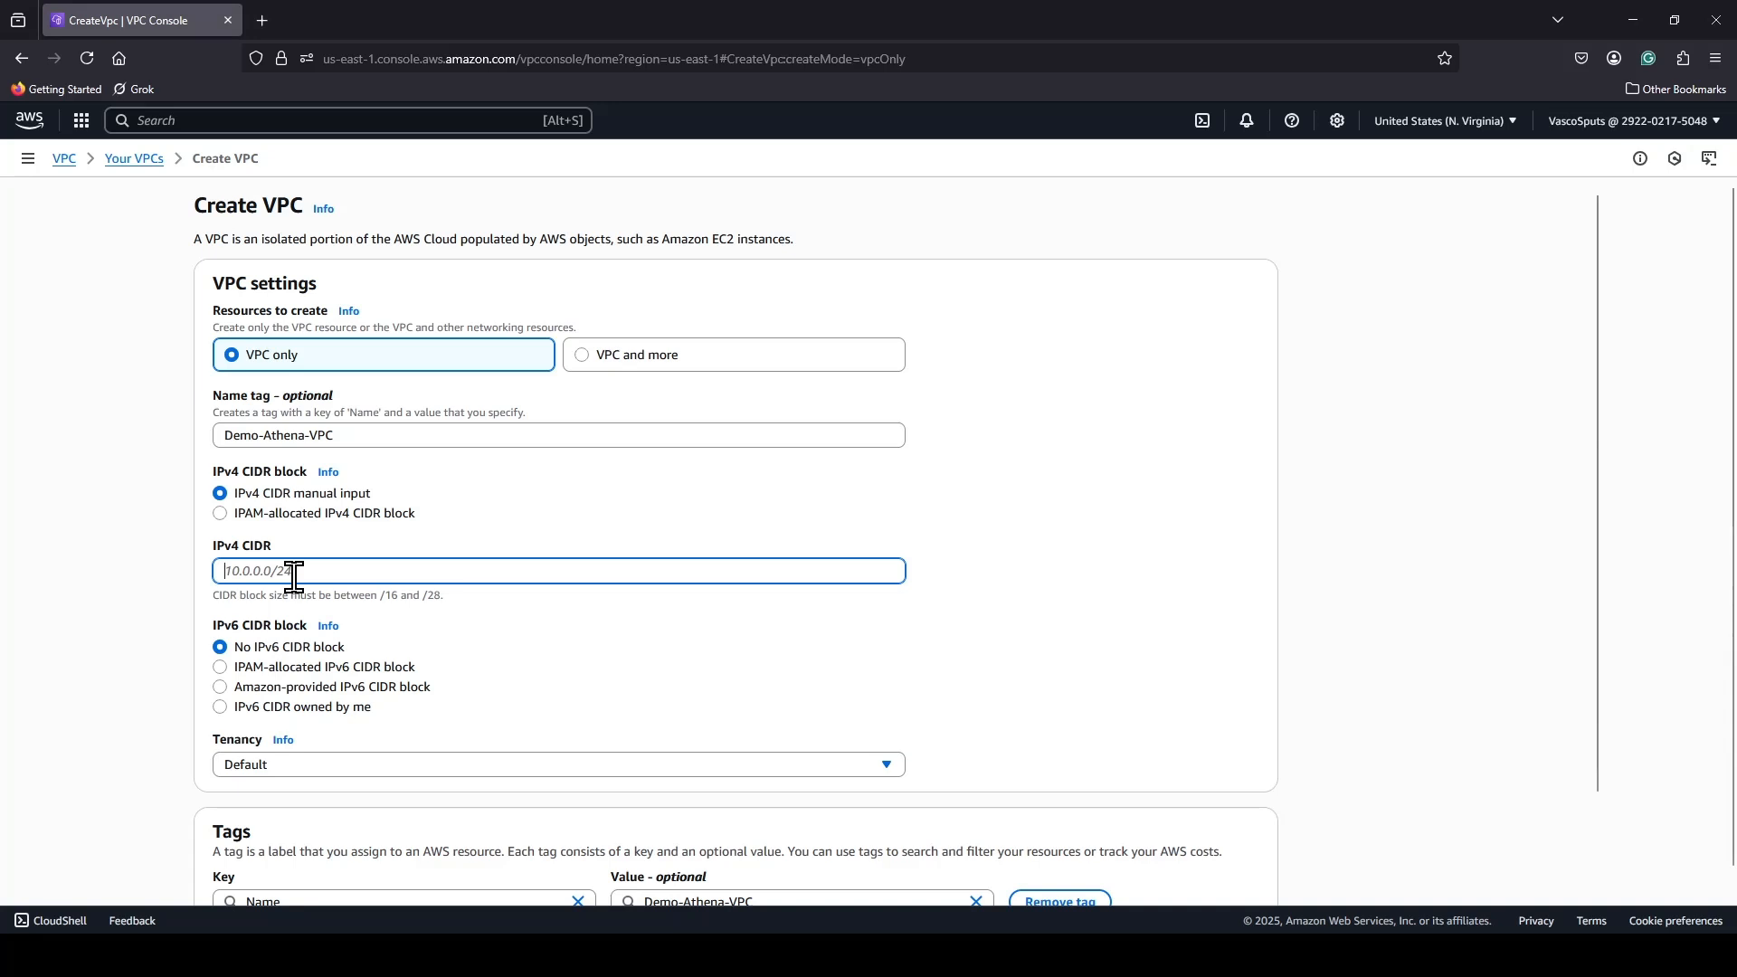
type("17")
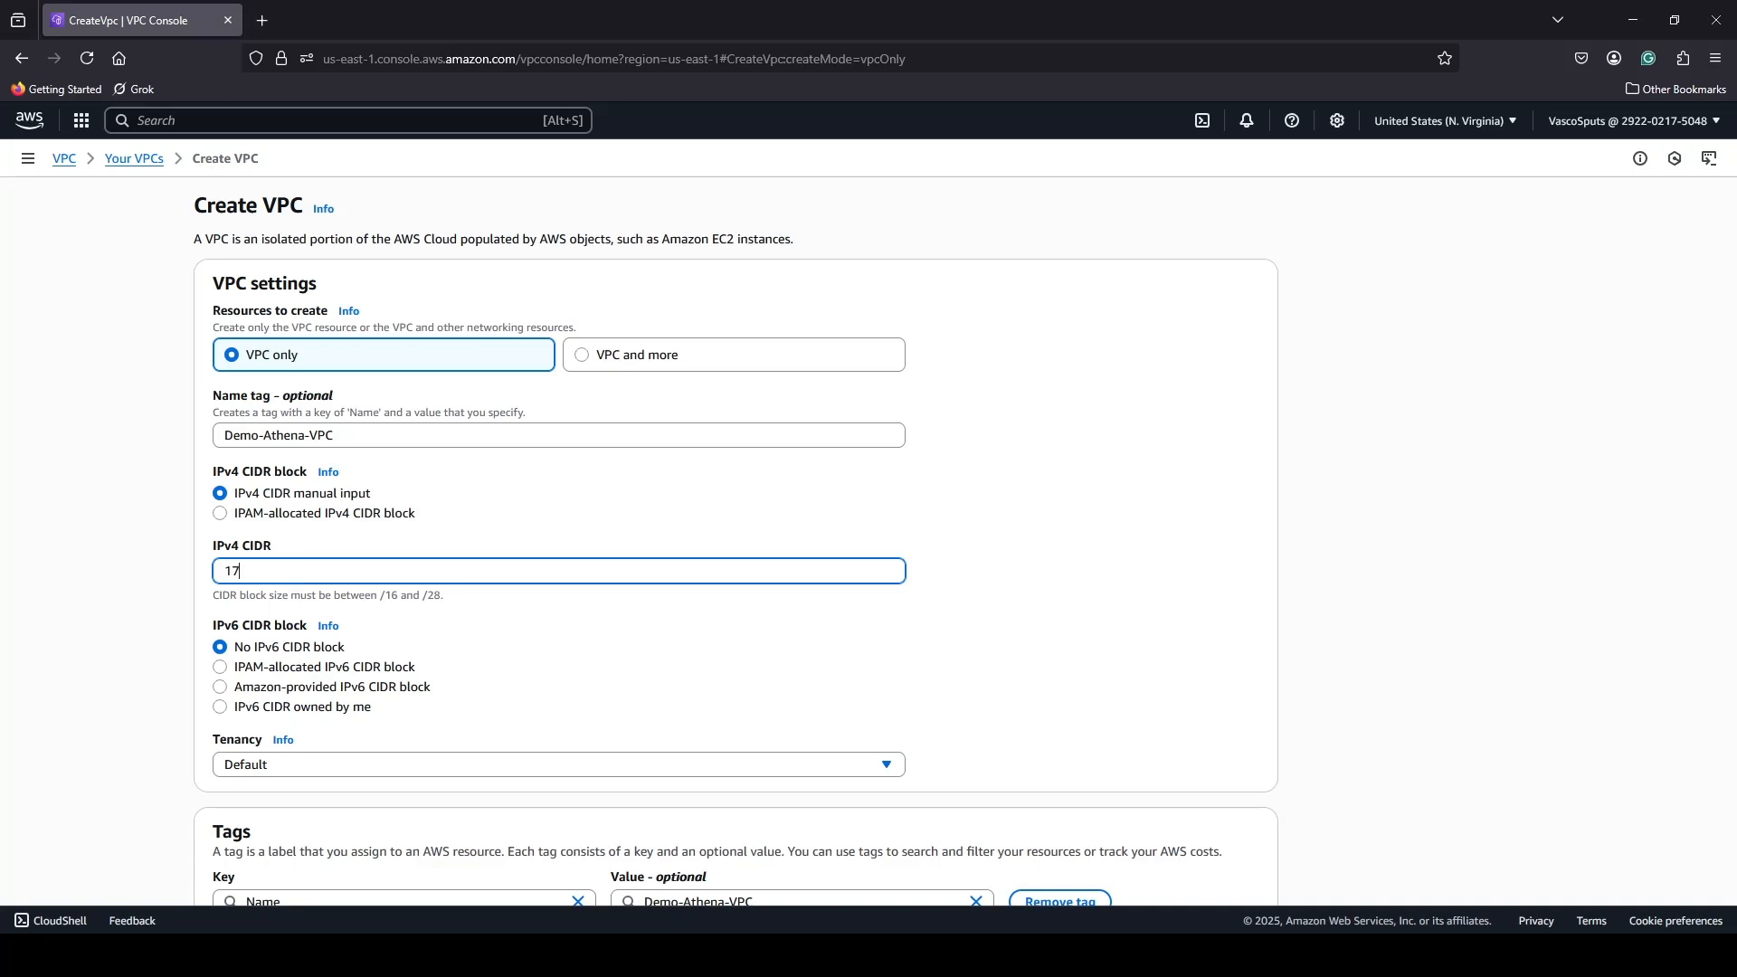
type("2.31.0.0/16")
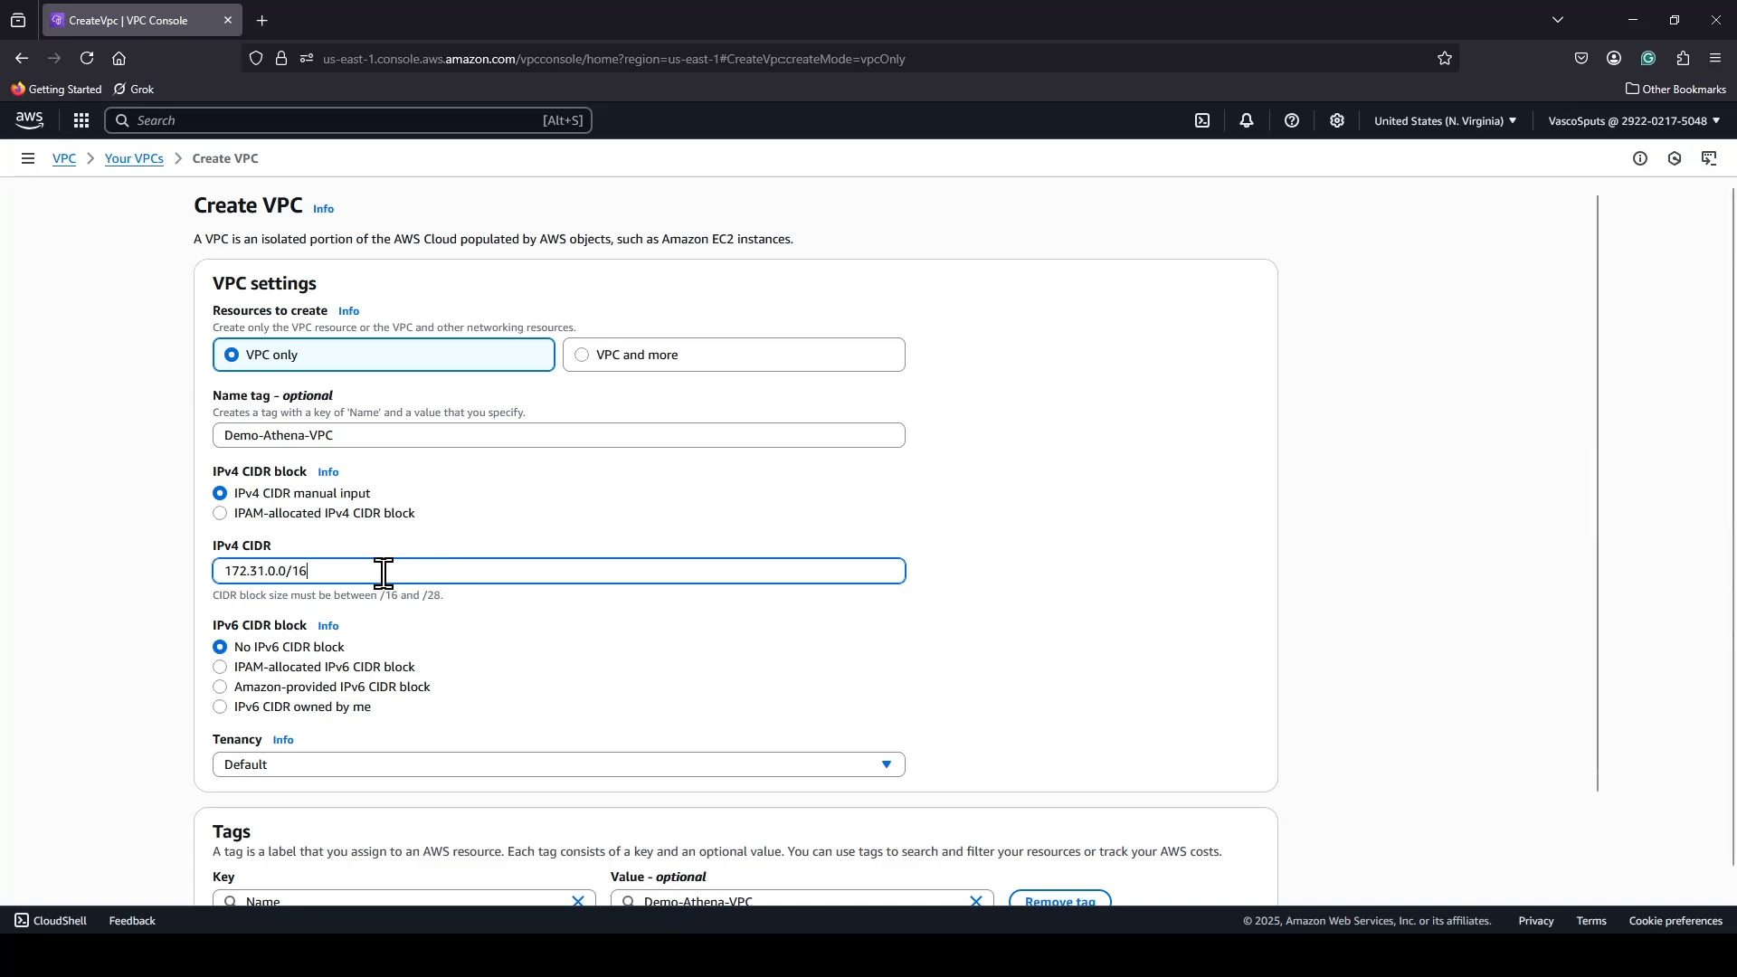
Check the tenancy options, keep the Default tenancy, and create the VPC.
scroll(596, 701, "down", 1)
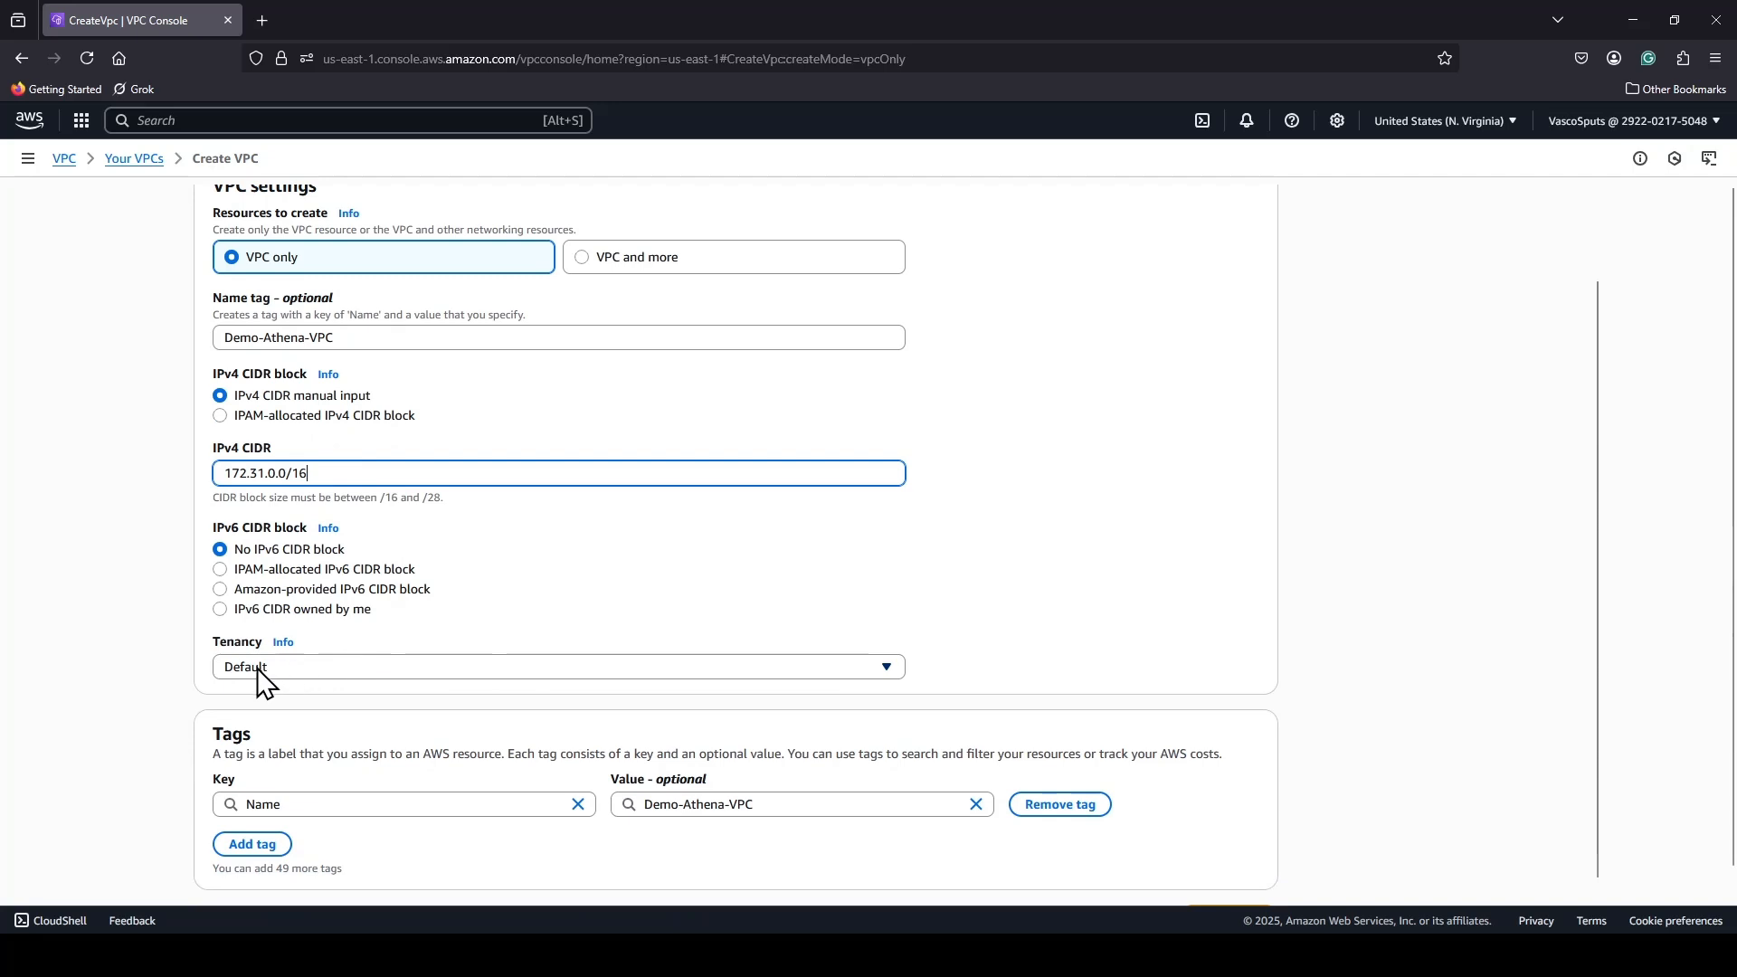
left_click(881, 675)
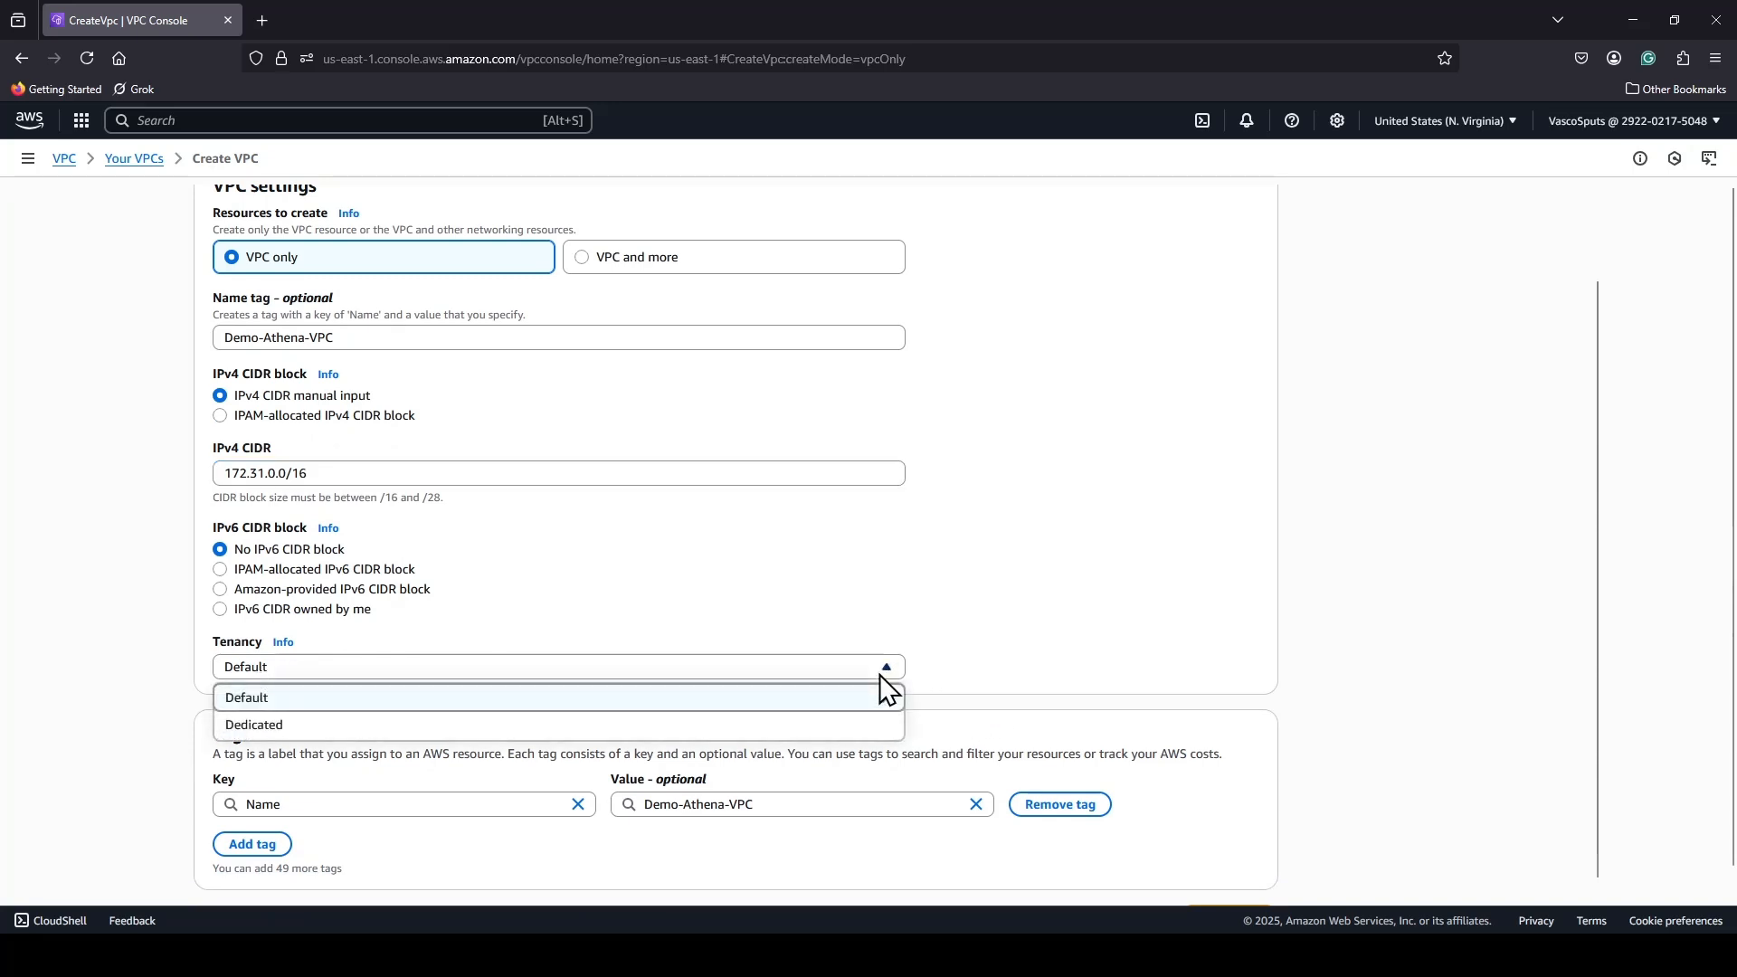
left_click(1039, 601)
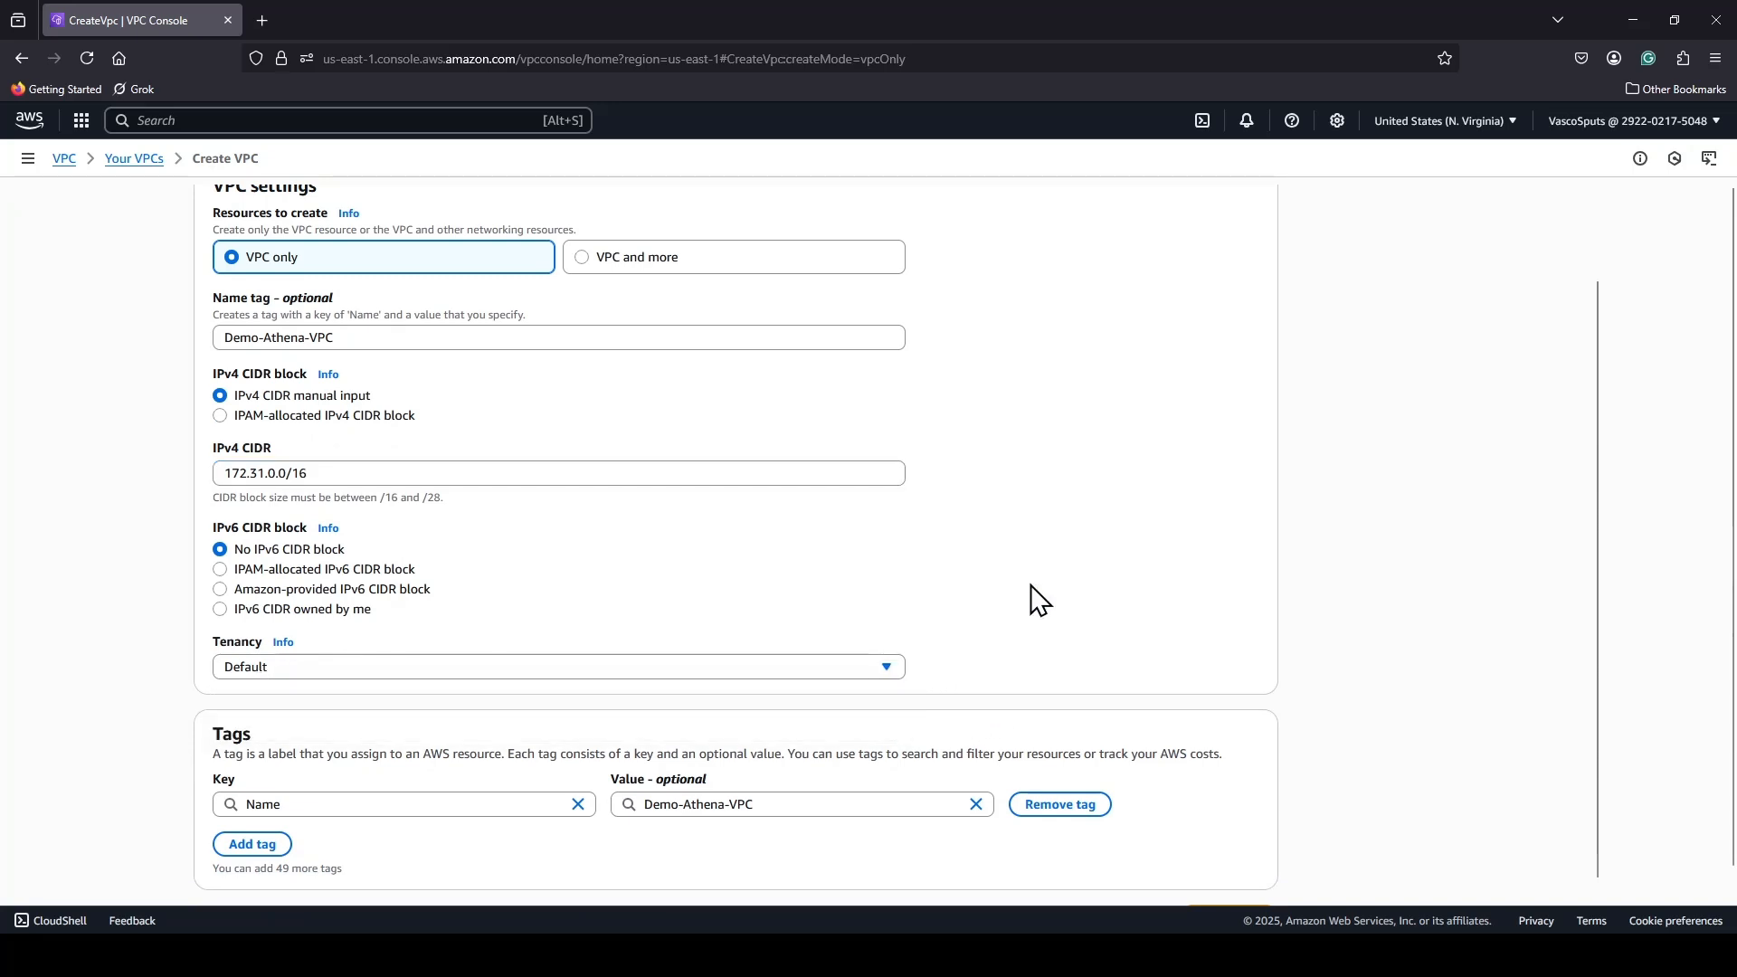
scroll(1039, 601, "down", 1)
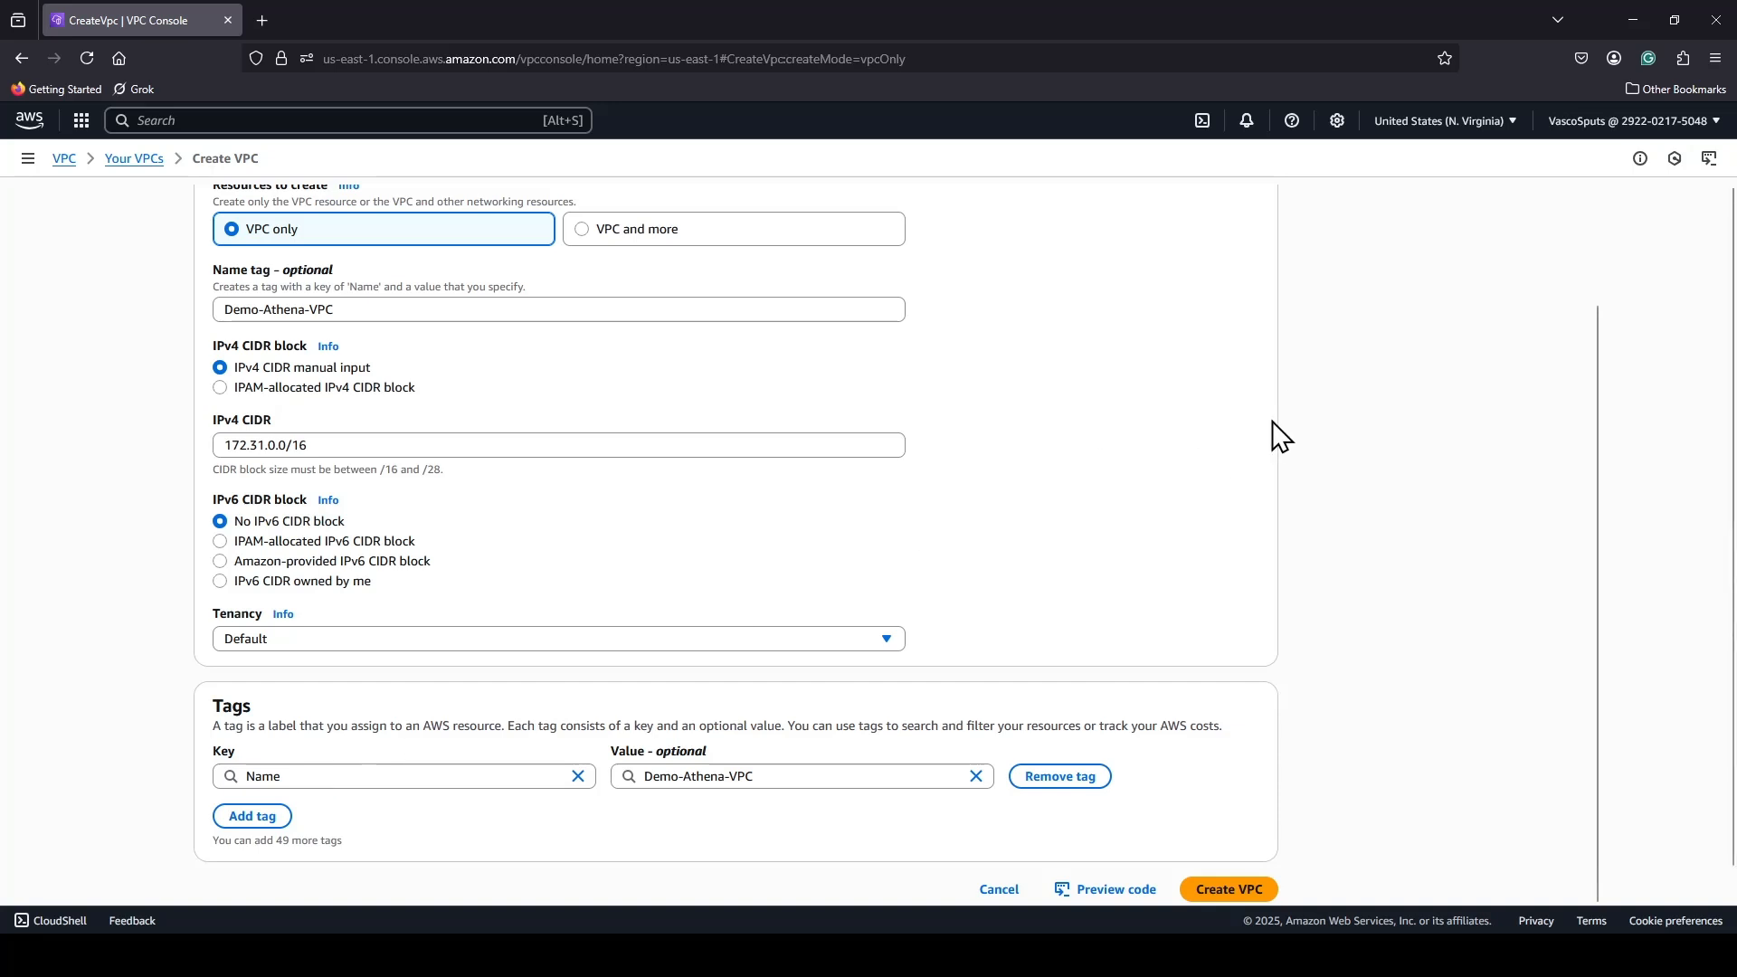
scroll(1276, 441, "up", 3)
scroll(1275, 441, "down", 3)
scroll(1261, 438, "down", 1)
left_click(1227, 861)
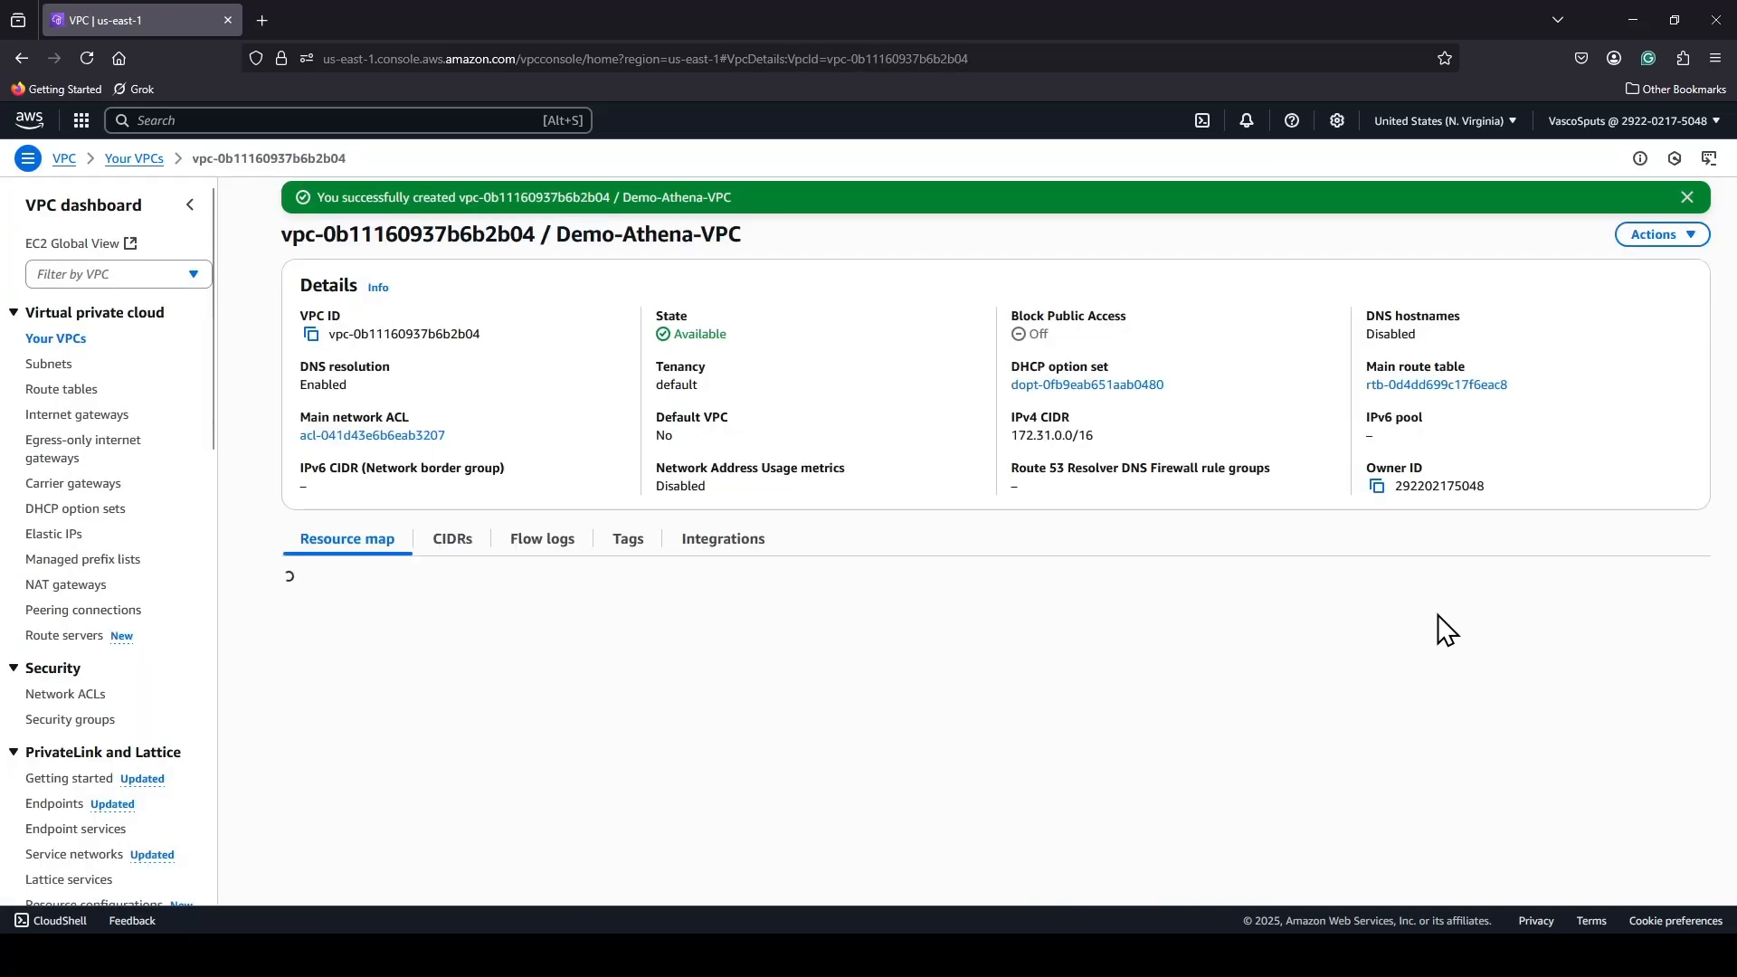
Open the details of Demo-Athena-VPC from the VPC list and review its CIDRs, flow logs and resource map.
left_click(59, 344)
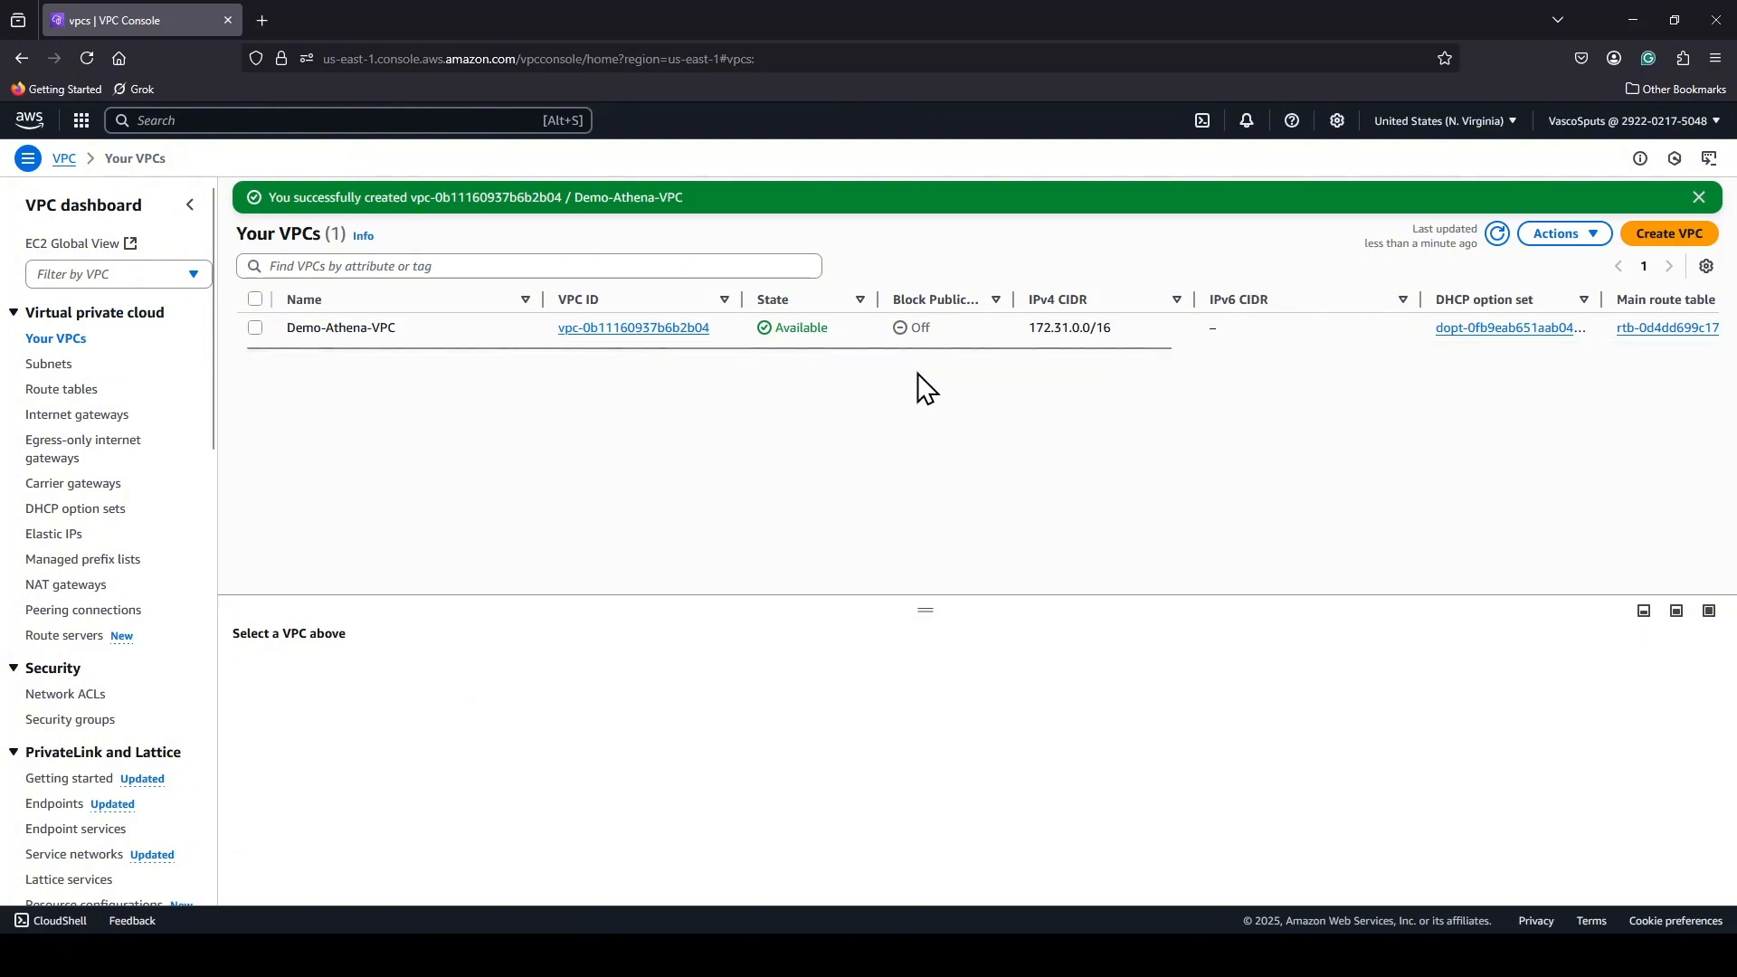
left_click(607, 336)
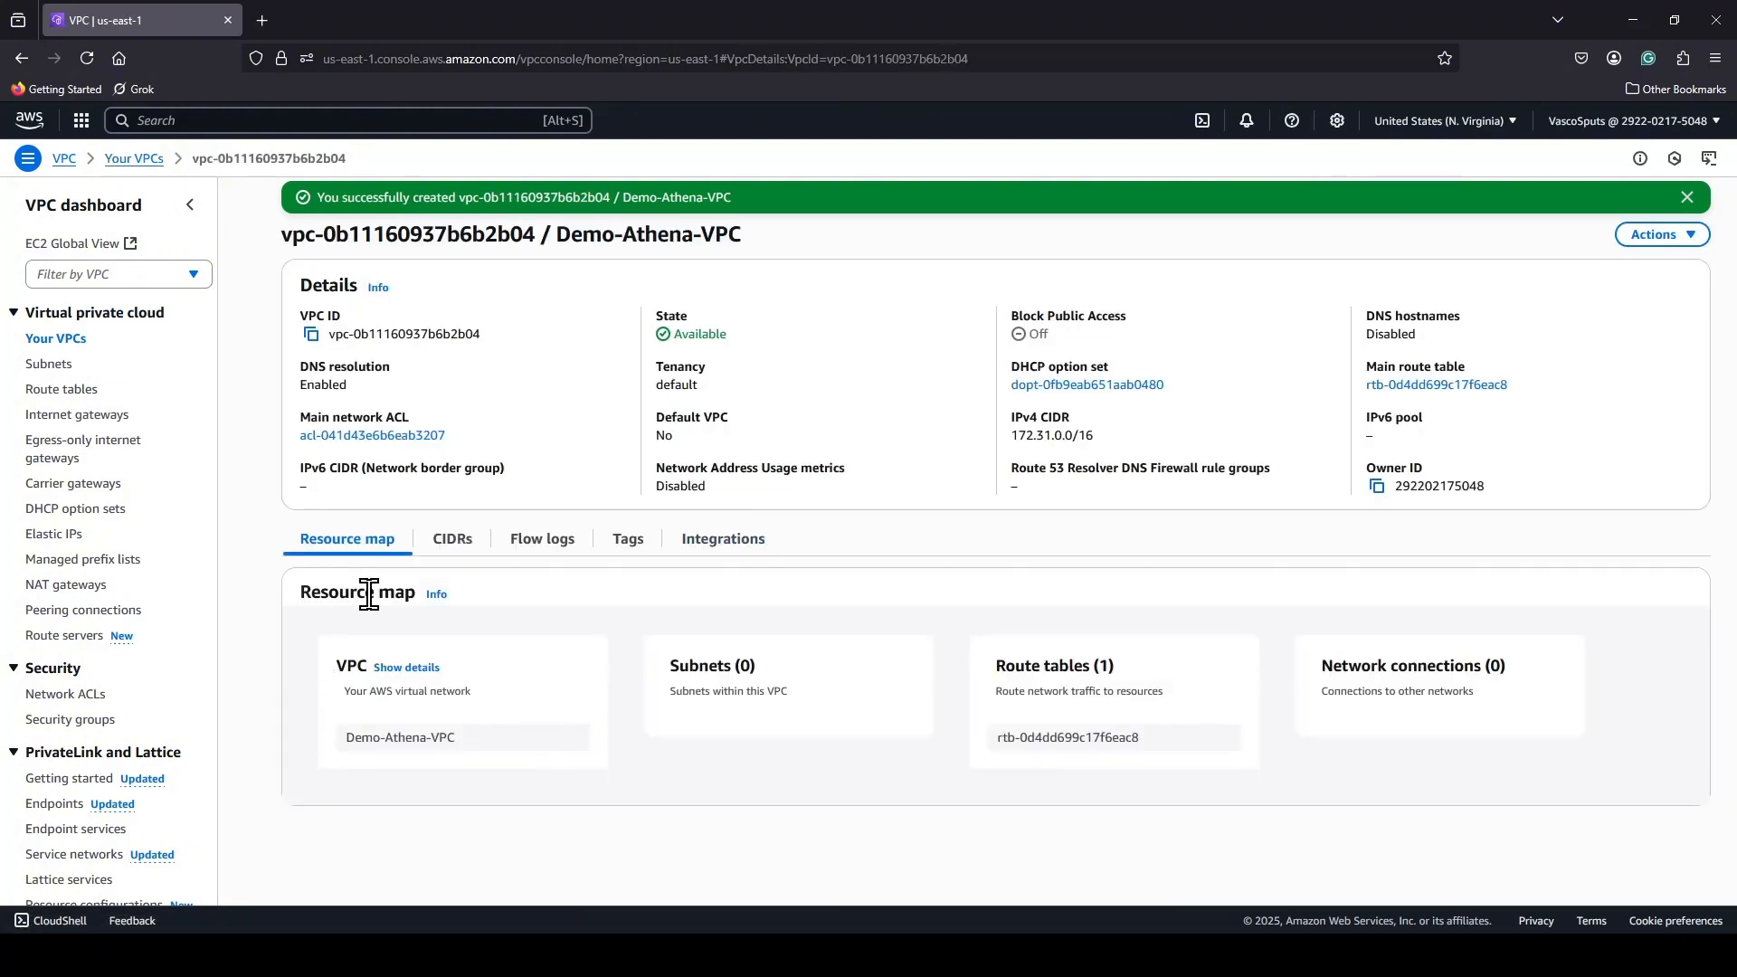
left_click(454, 547)
left_click(559, 543)
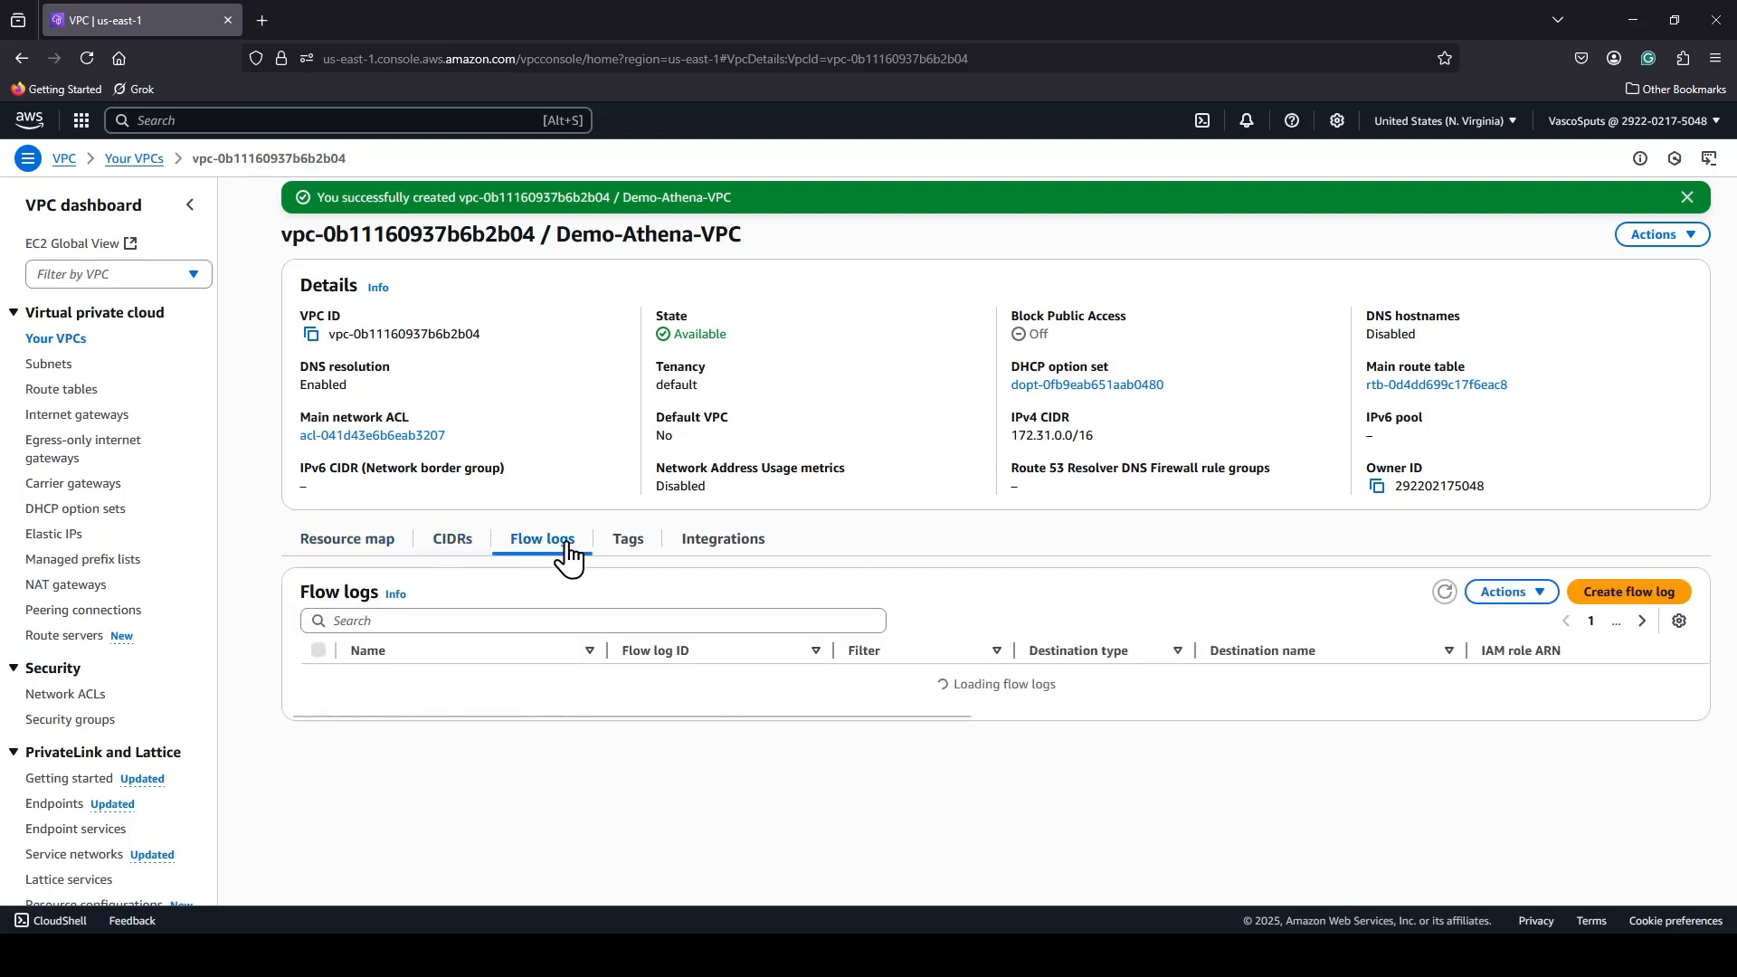
left_click(345, 543)
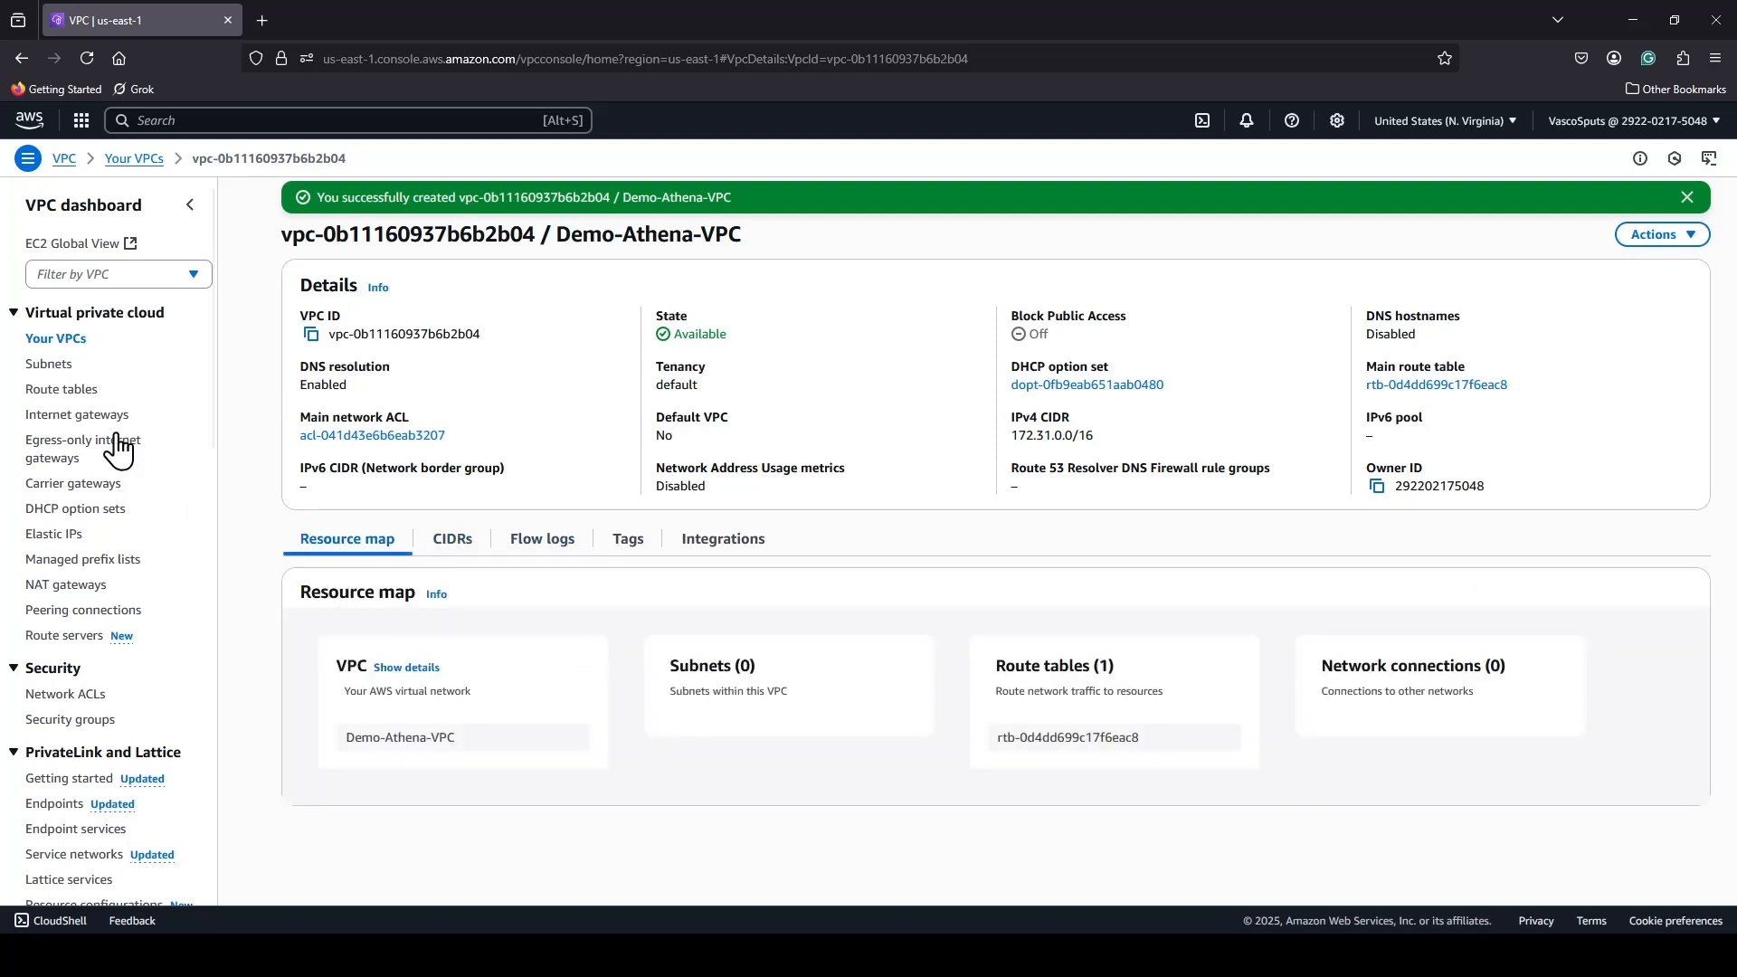
Start creating a subnet and select Demo-Athena-VPC as its VPC.
left_click(48, 363)
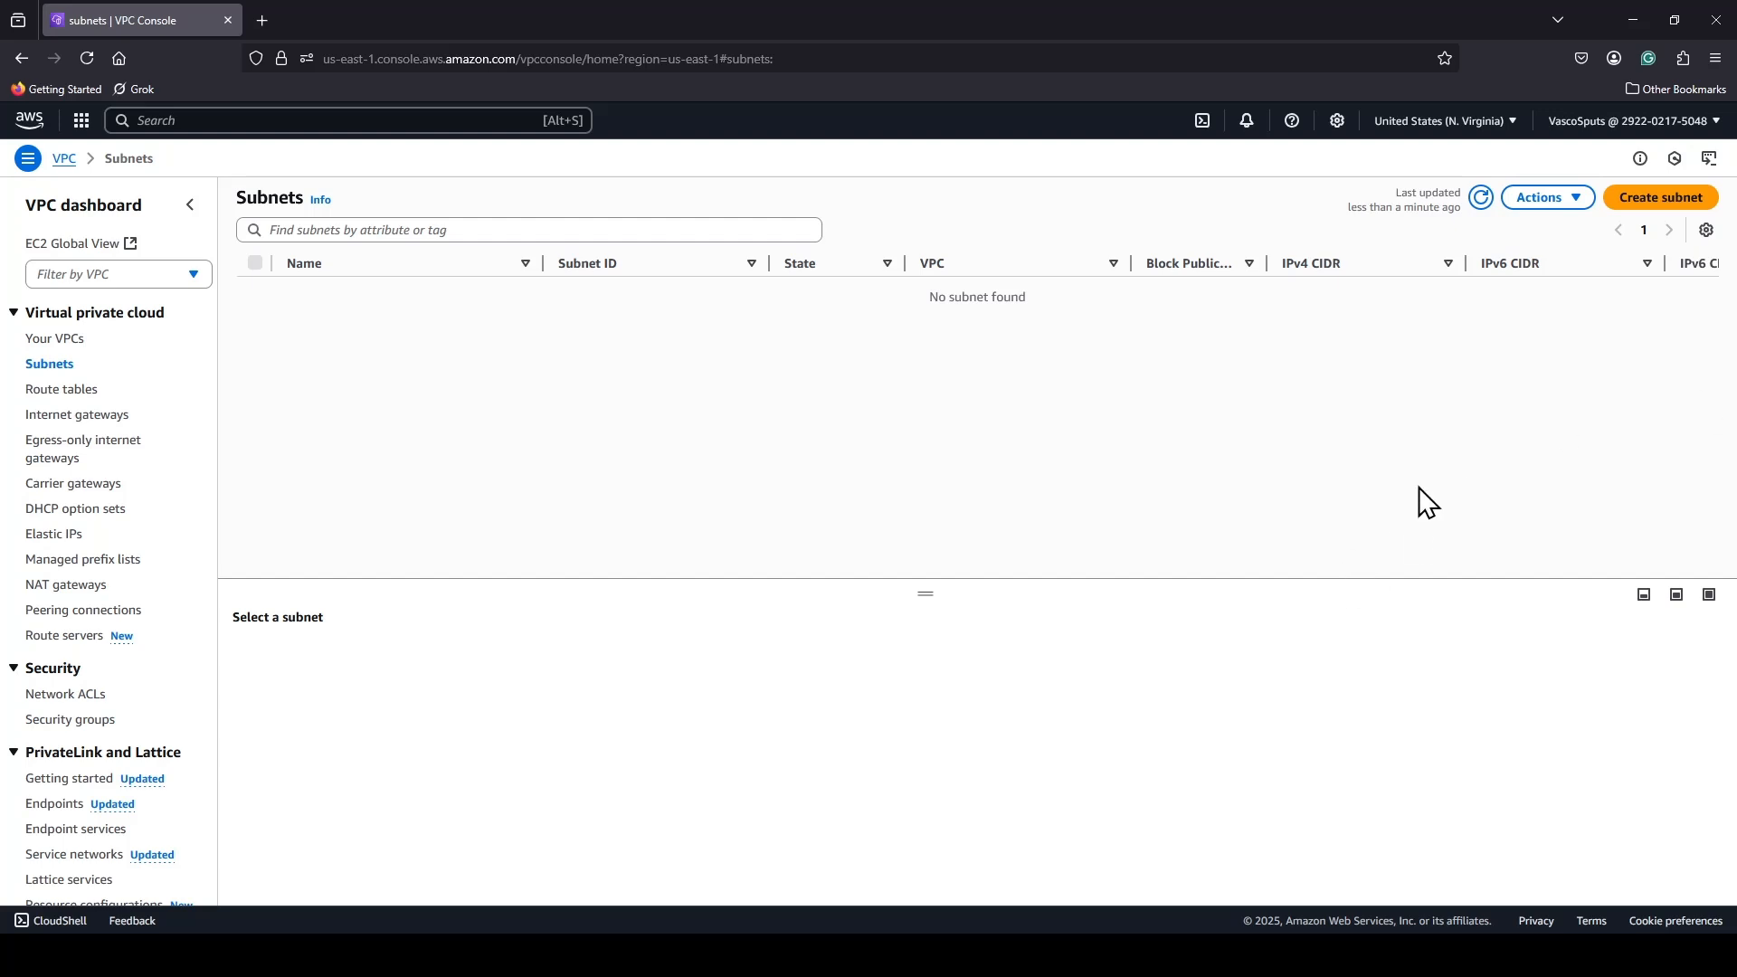
left_click(1656, 199)
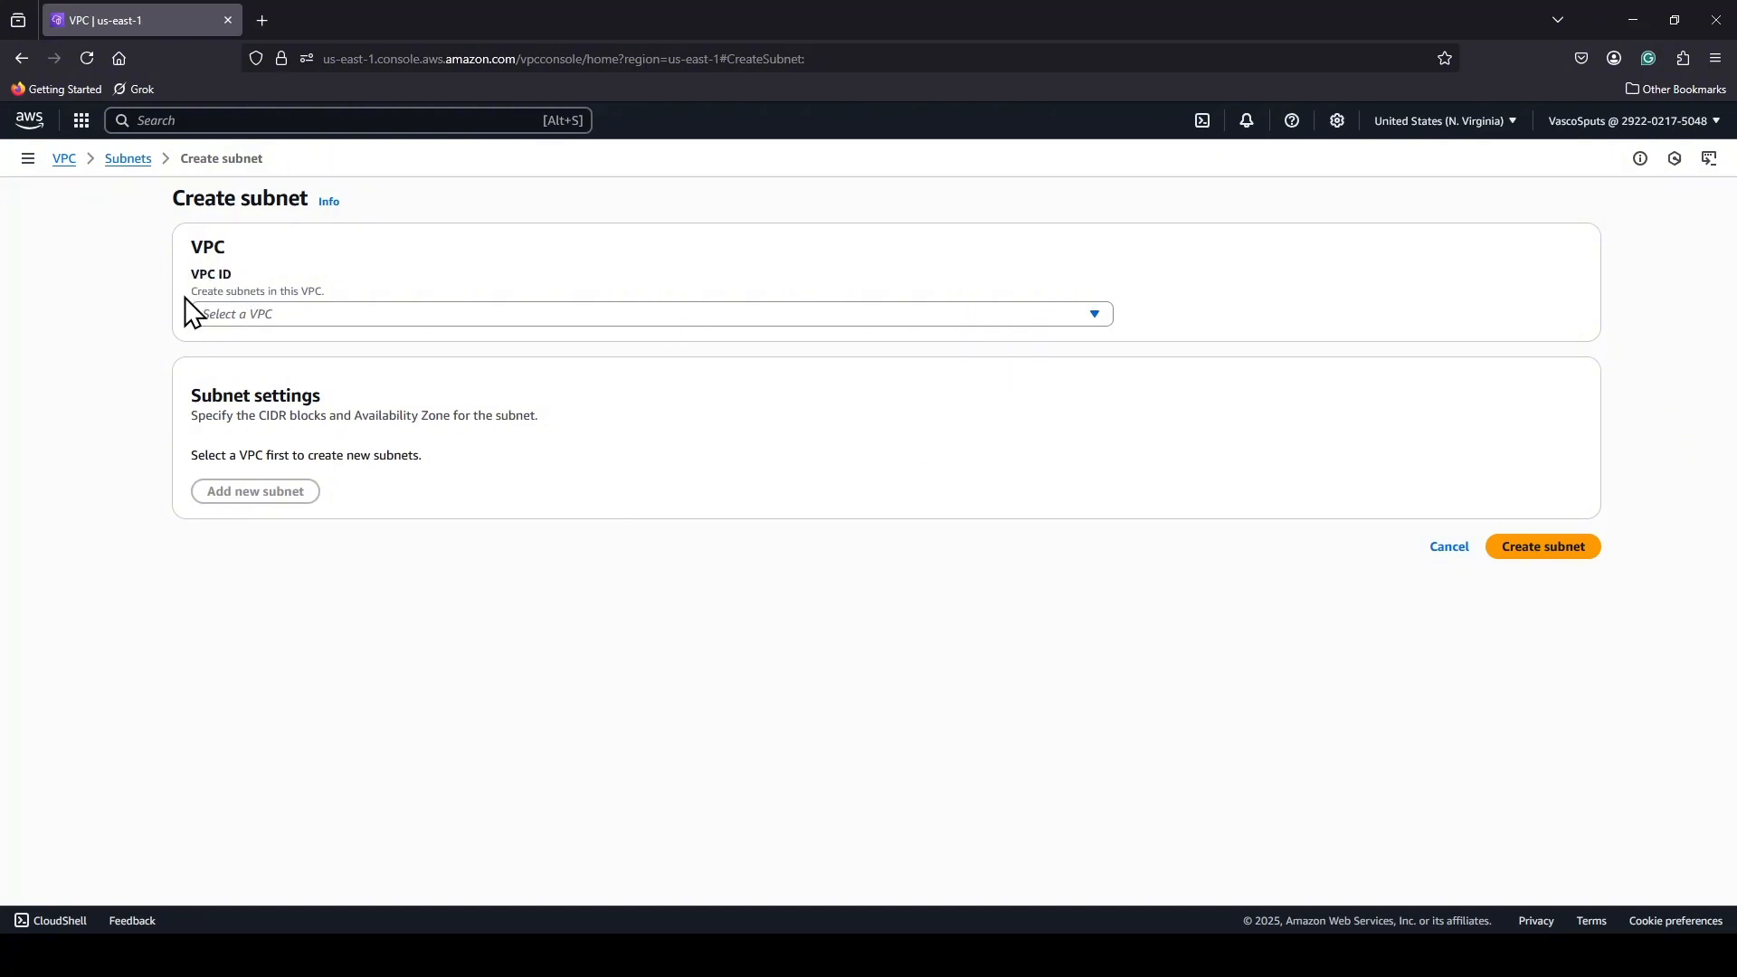
left_click(369, 315)
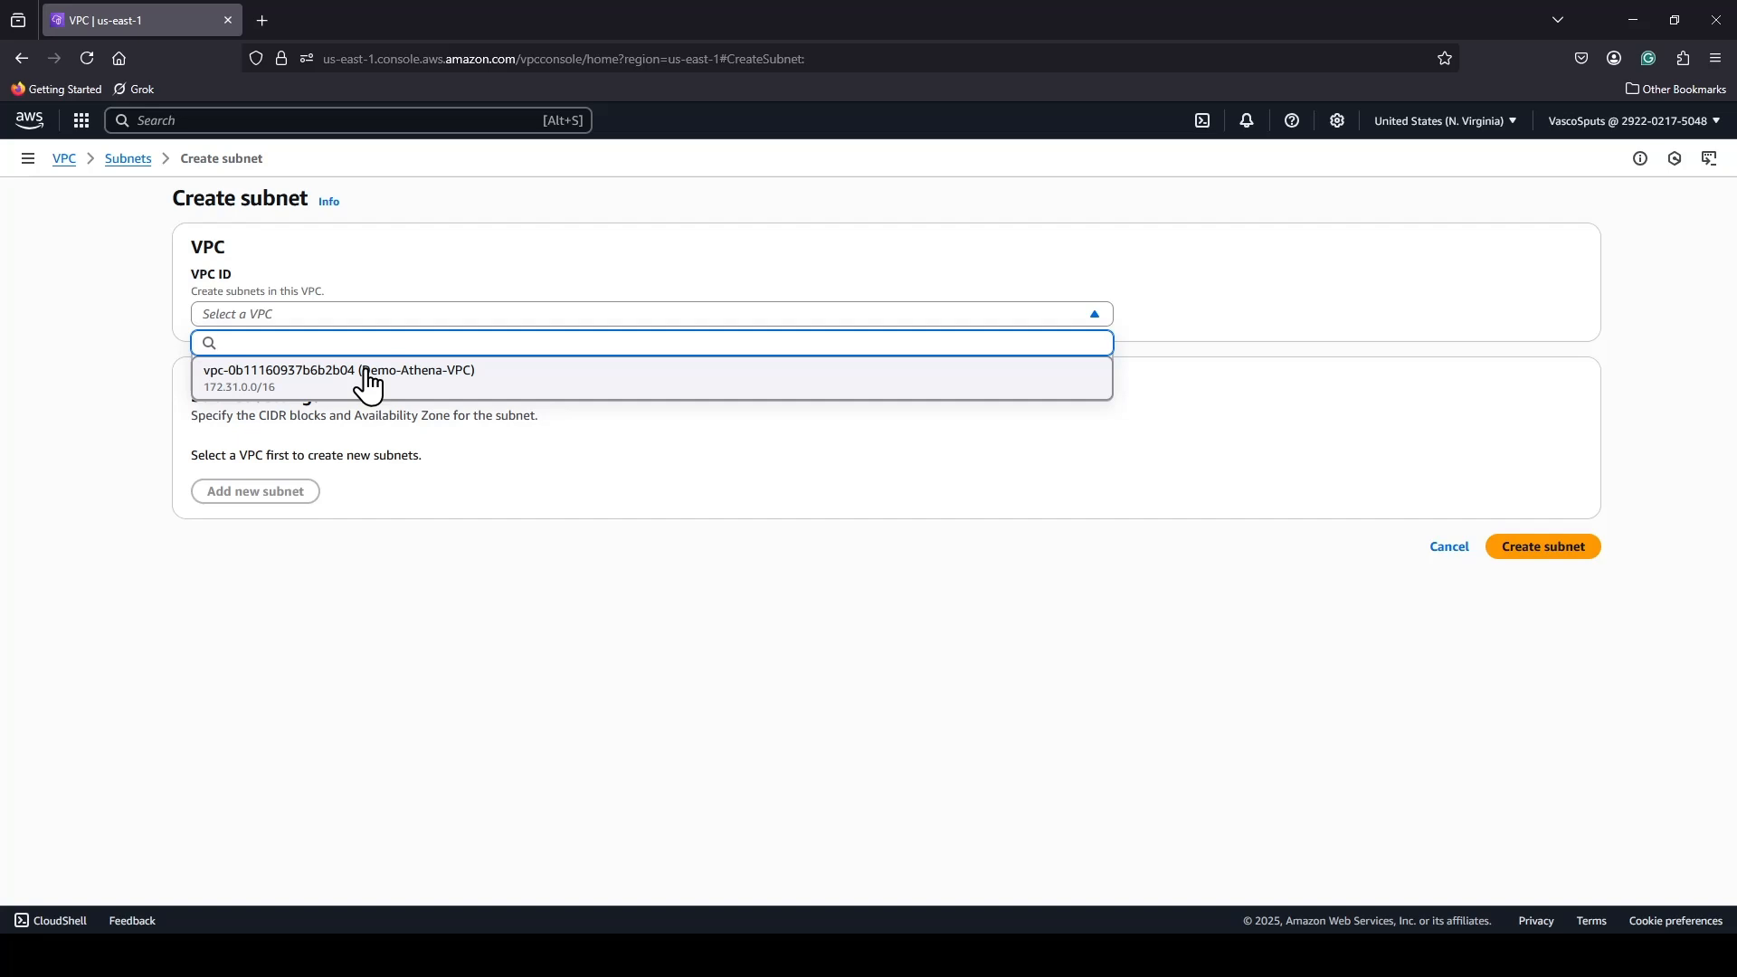
left_click(370, 380)
Name the first subnet Public Subnet.
scroll(398, 533, "down", 3)
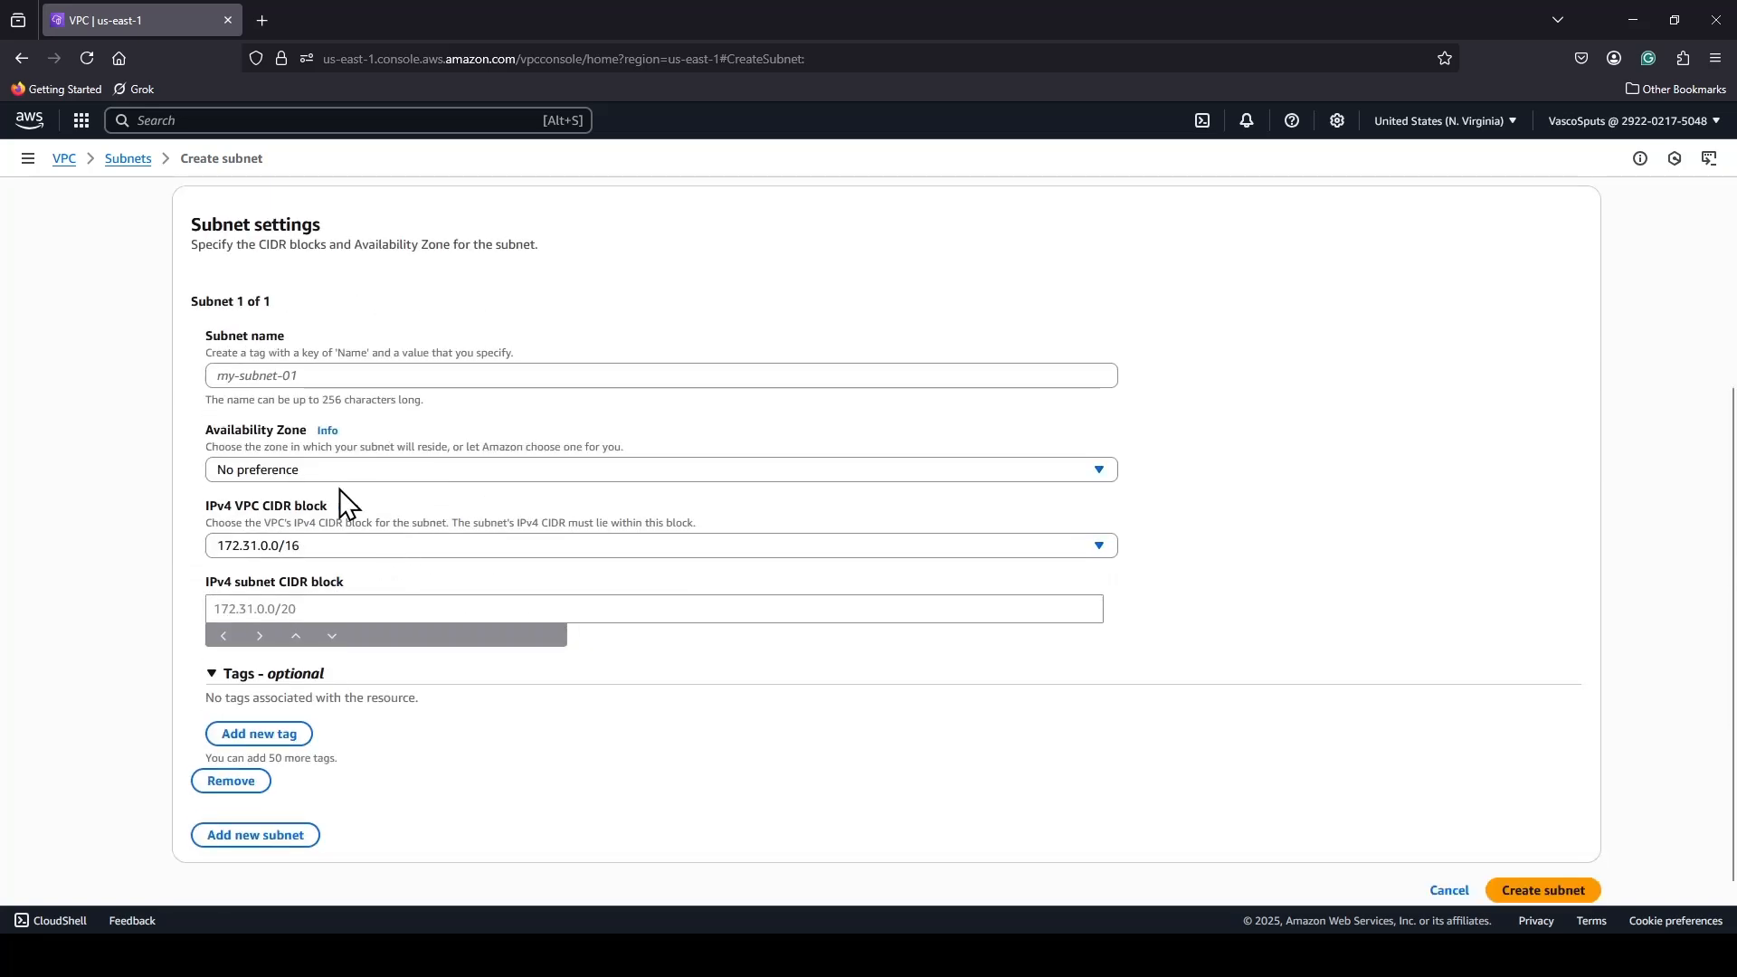
left_click(330, 378)
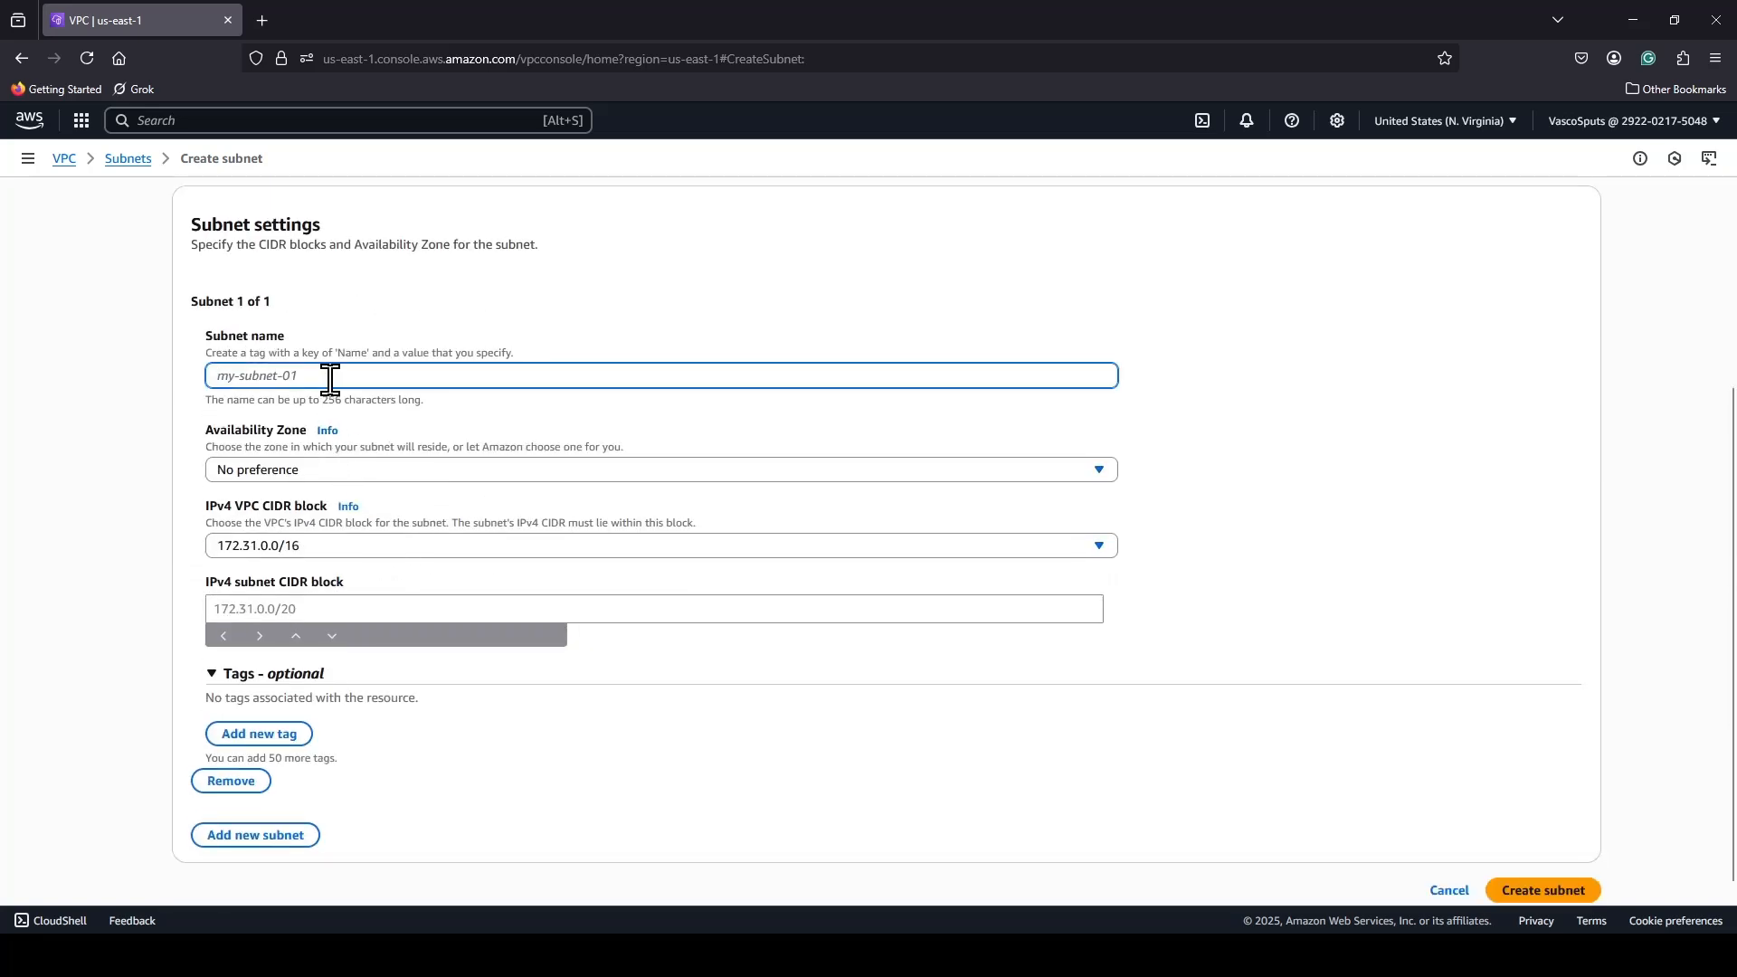
type("Publi")
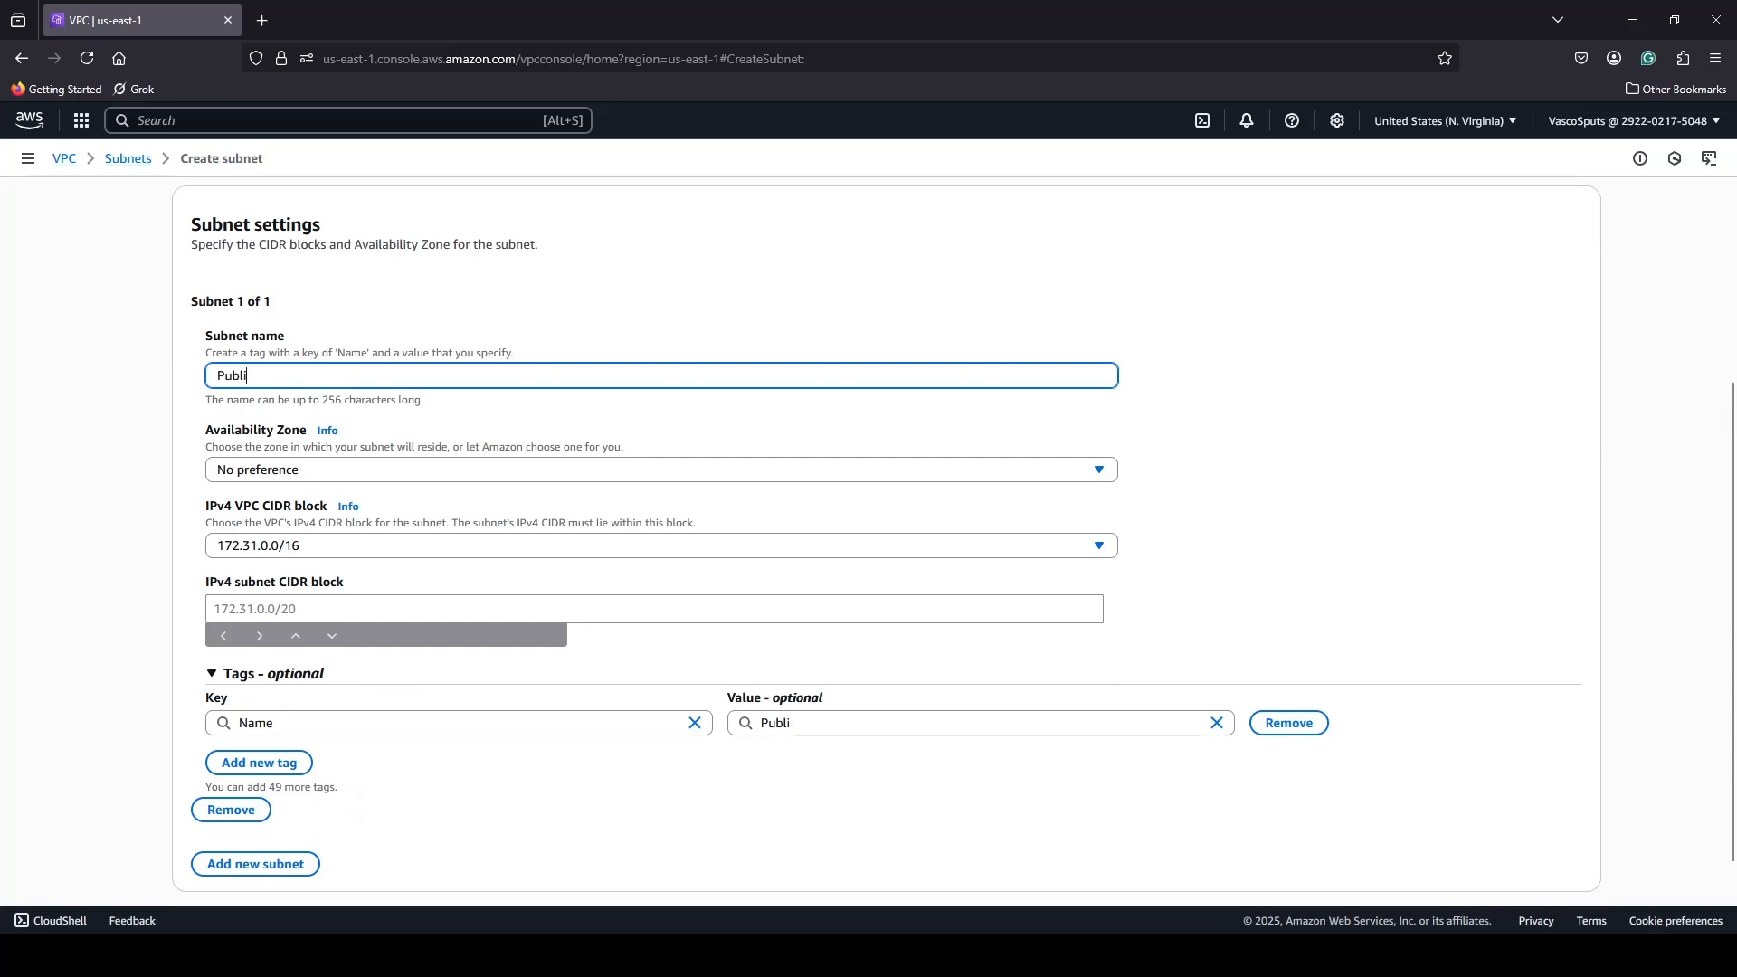
type("oc")
key("BackSpace")
key("BackSpace")
key("BackSpace")
type("c Subnet")
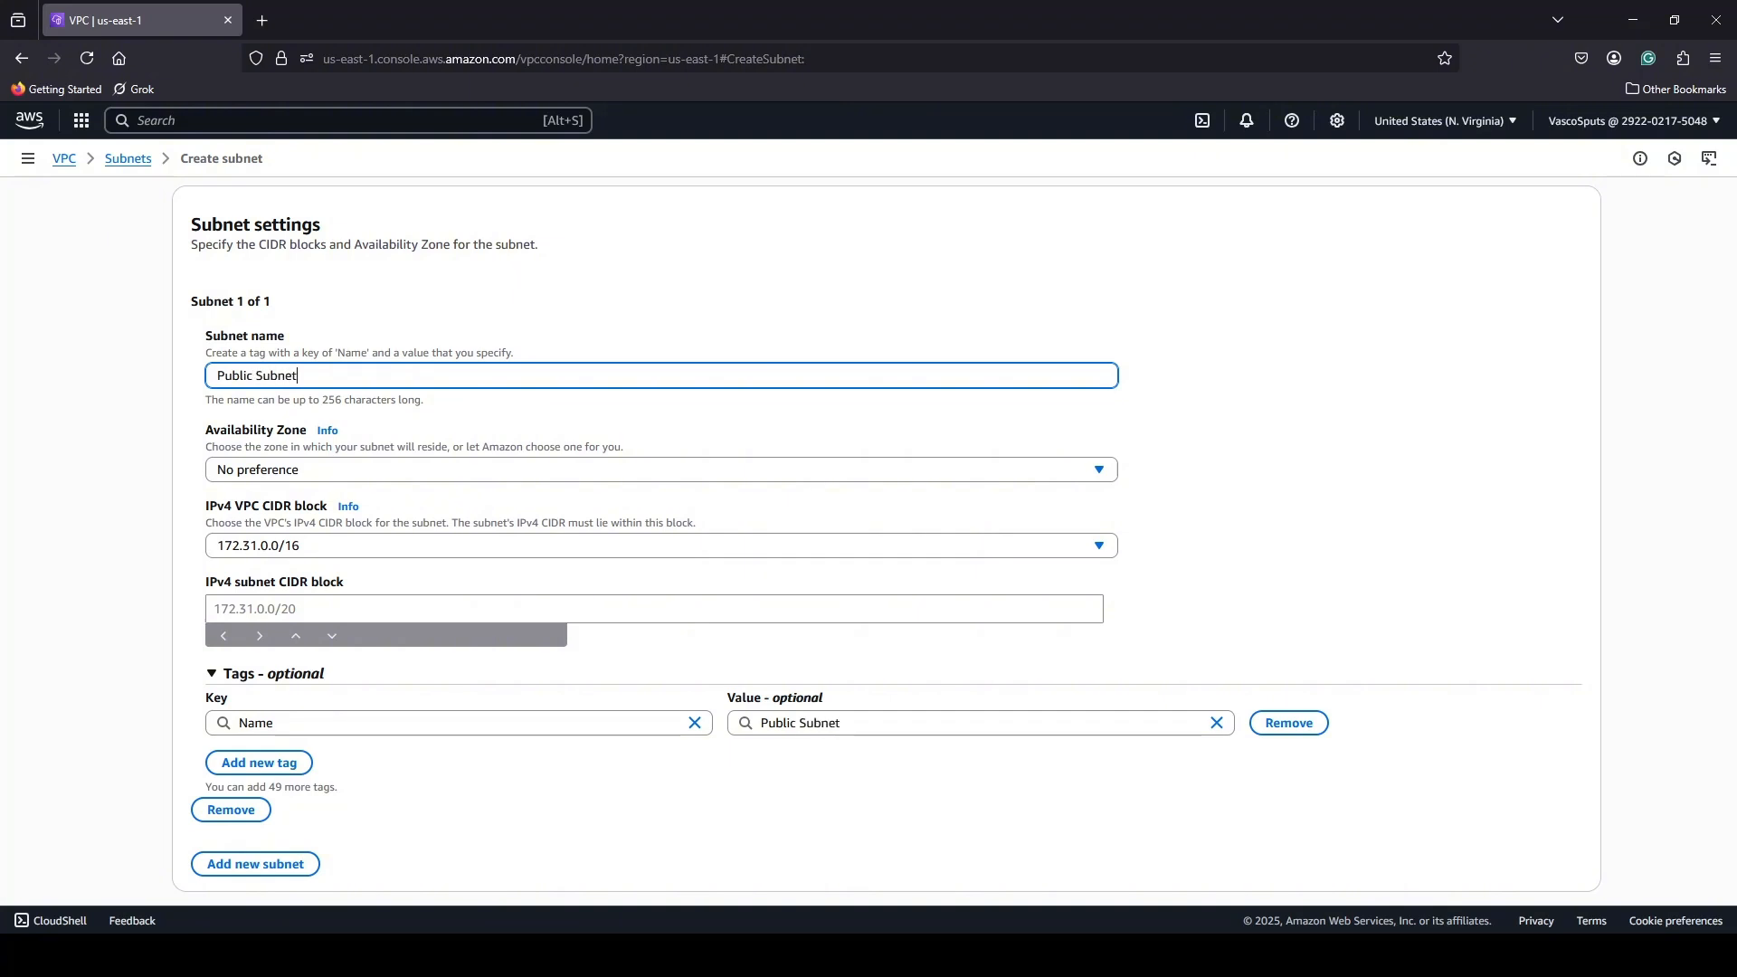
Place the subnet in Availability Zone us-east-1a and set its IPv4 subnet CIDR block to 172.31.0.0/24.
left_click(1100, 471)
left_click(457, 560)
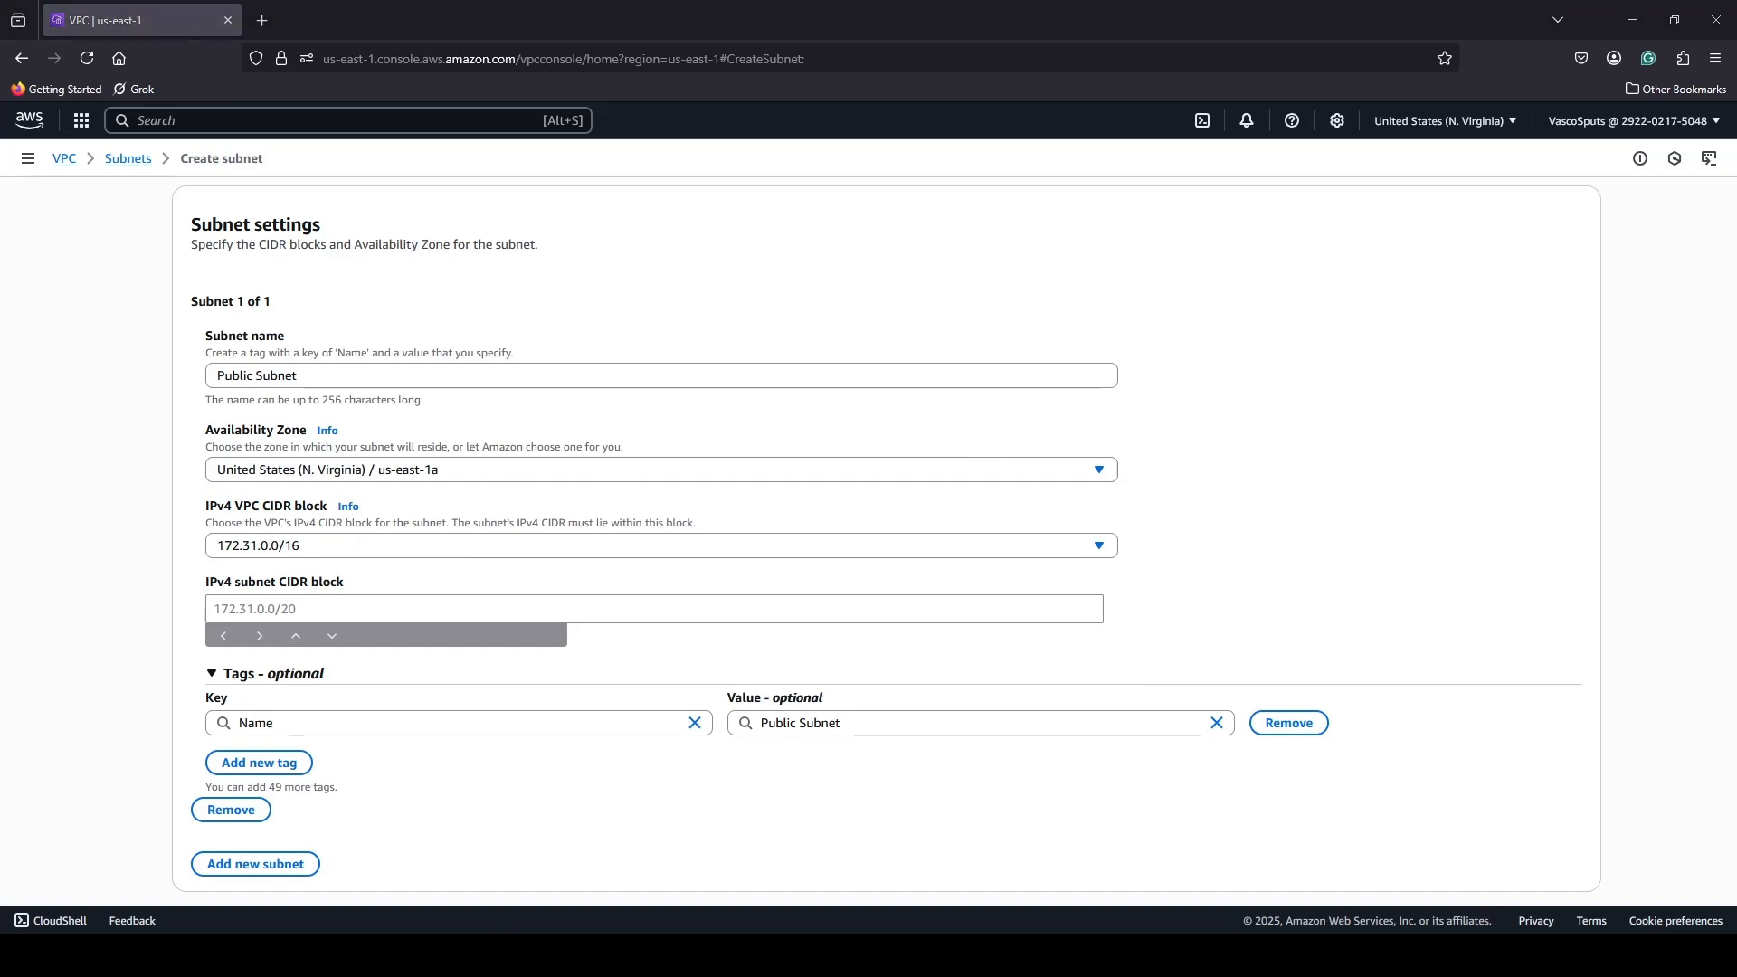
left_click(319, 613)
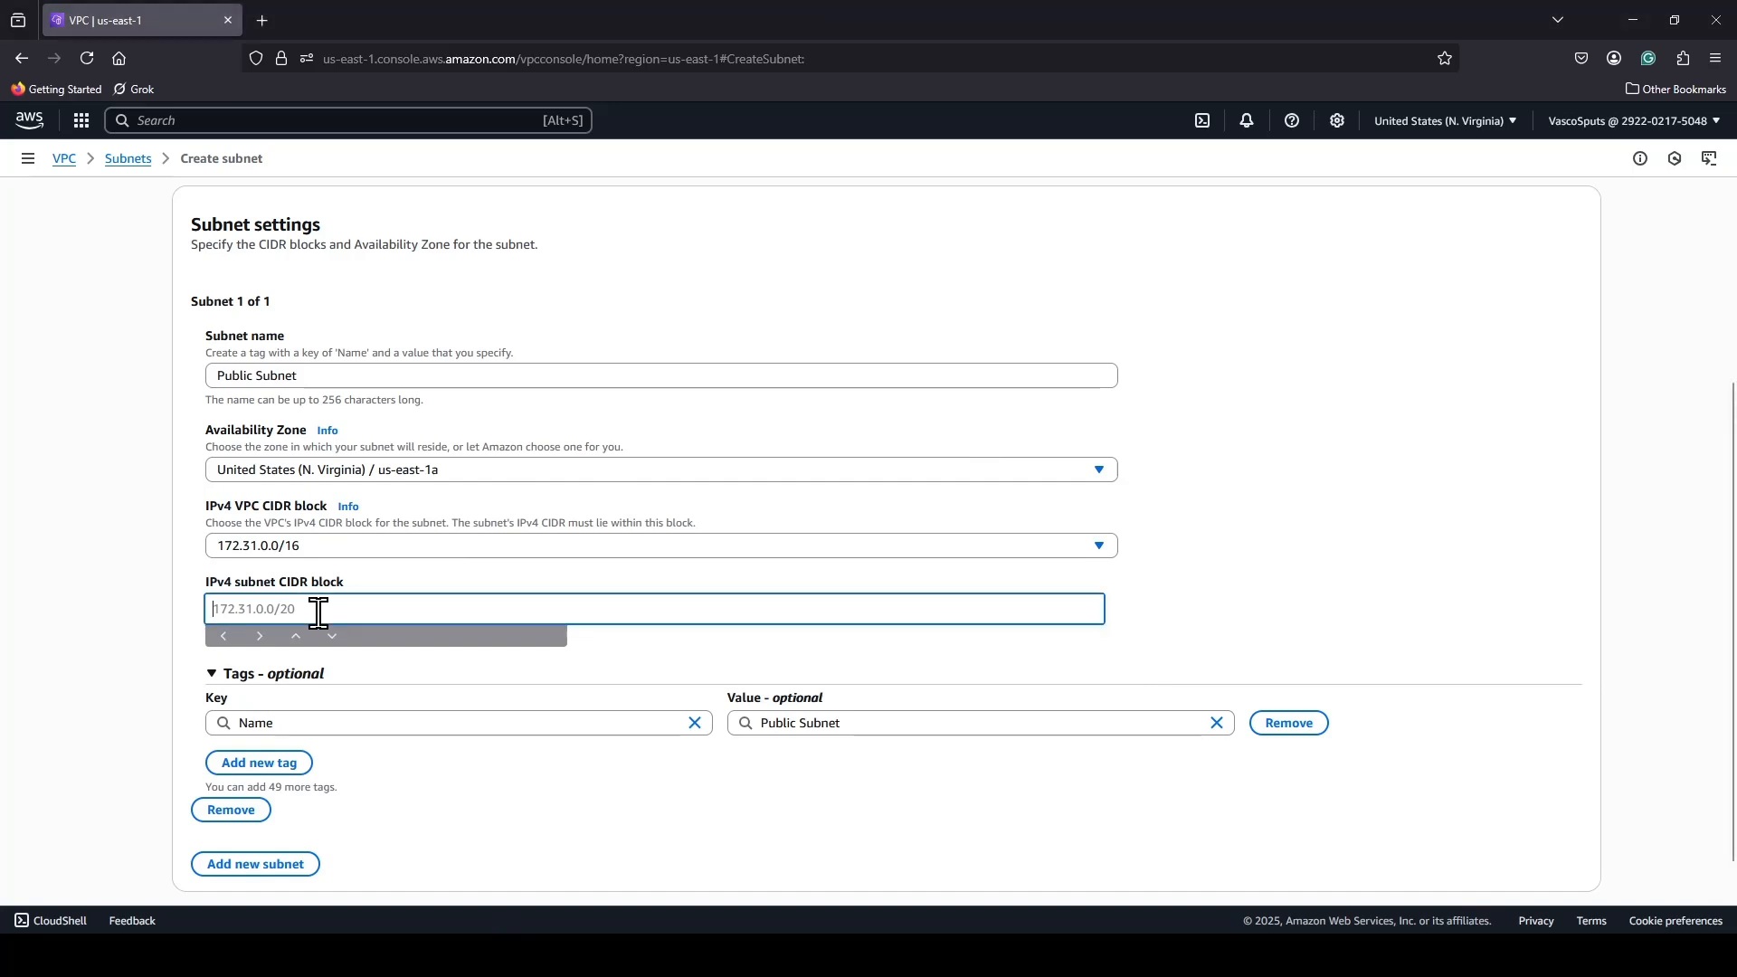
type("172.31.0.0/24")
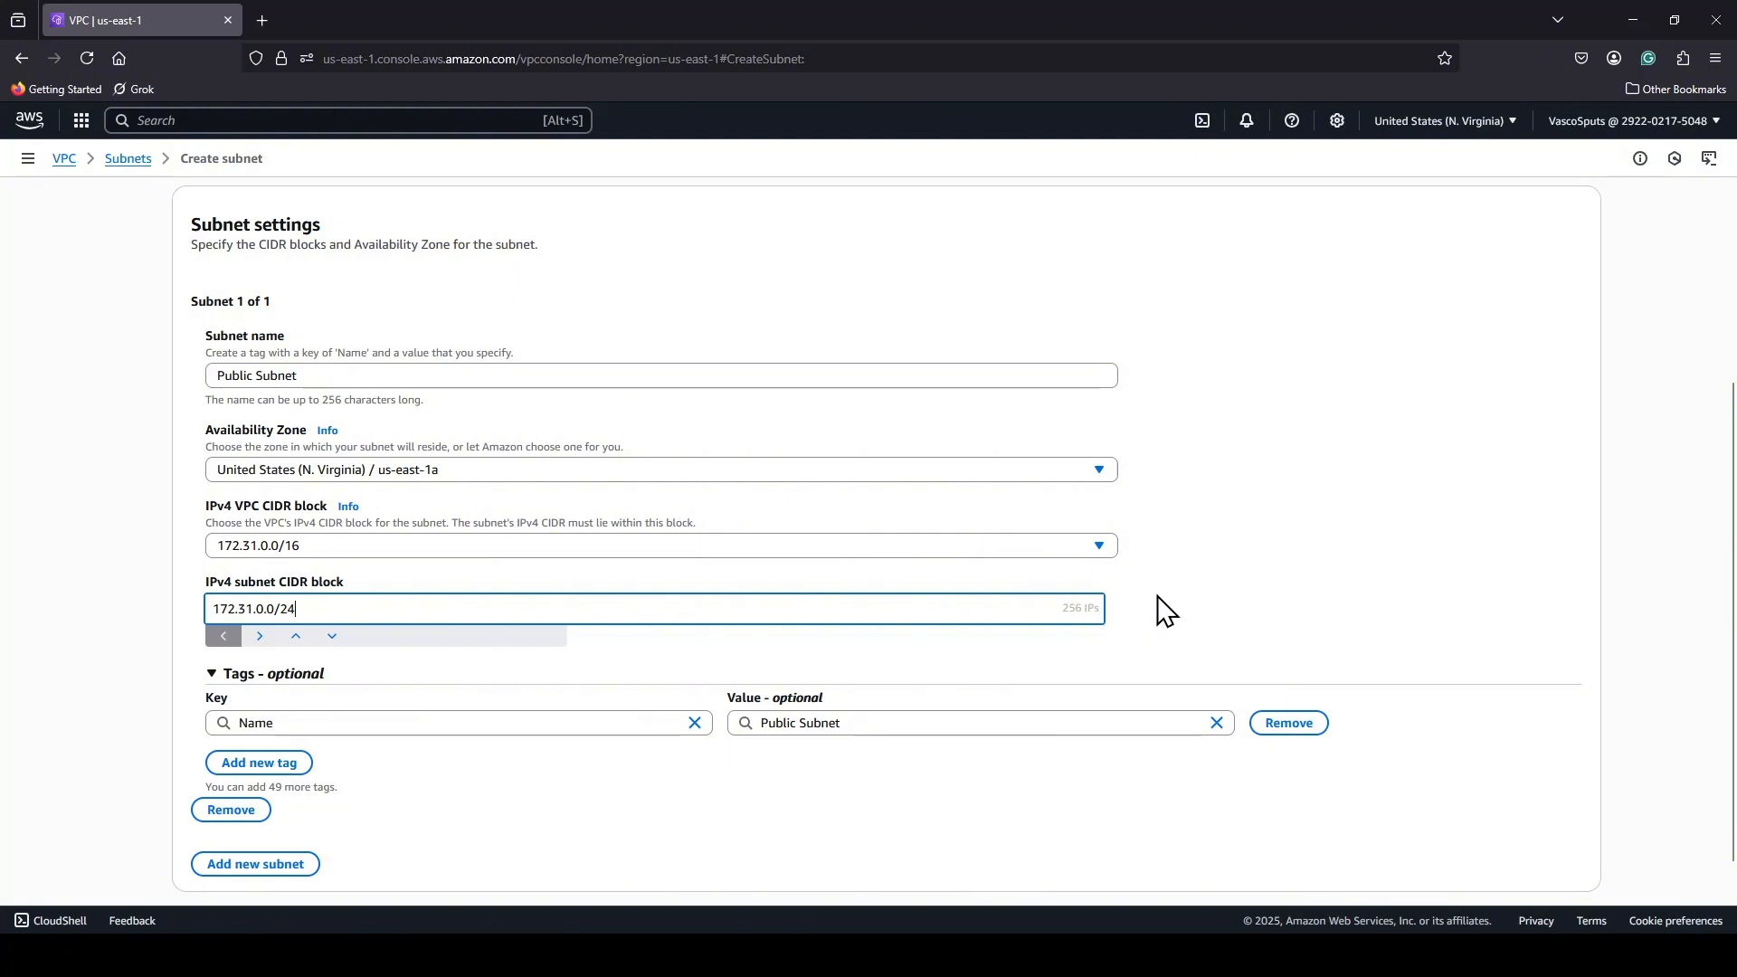
Create the Public Subnet with the settings entered.
scroll(1177, 575, "down", 1)
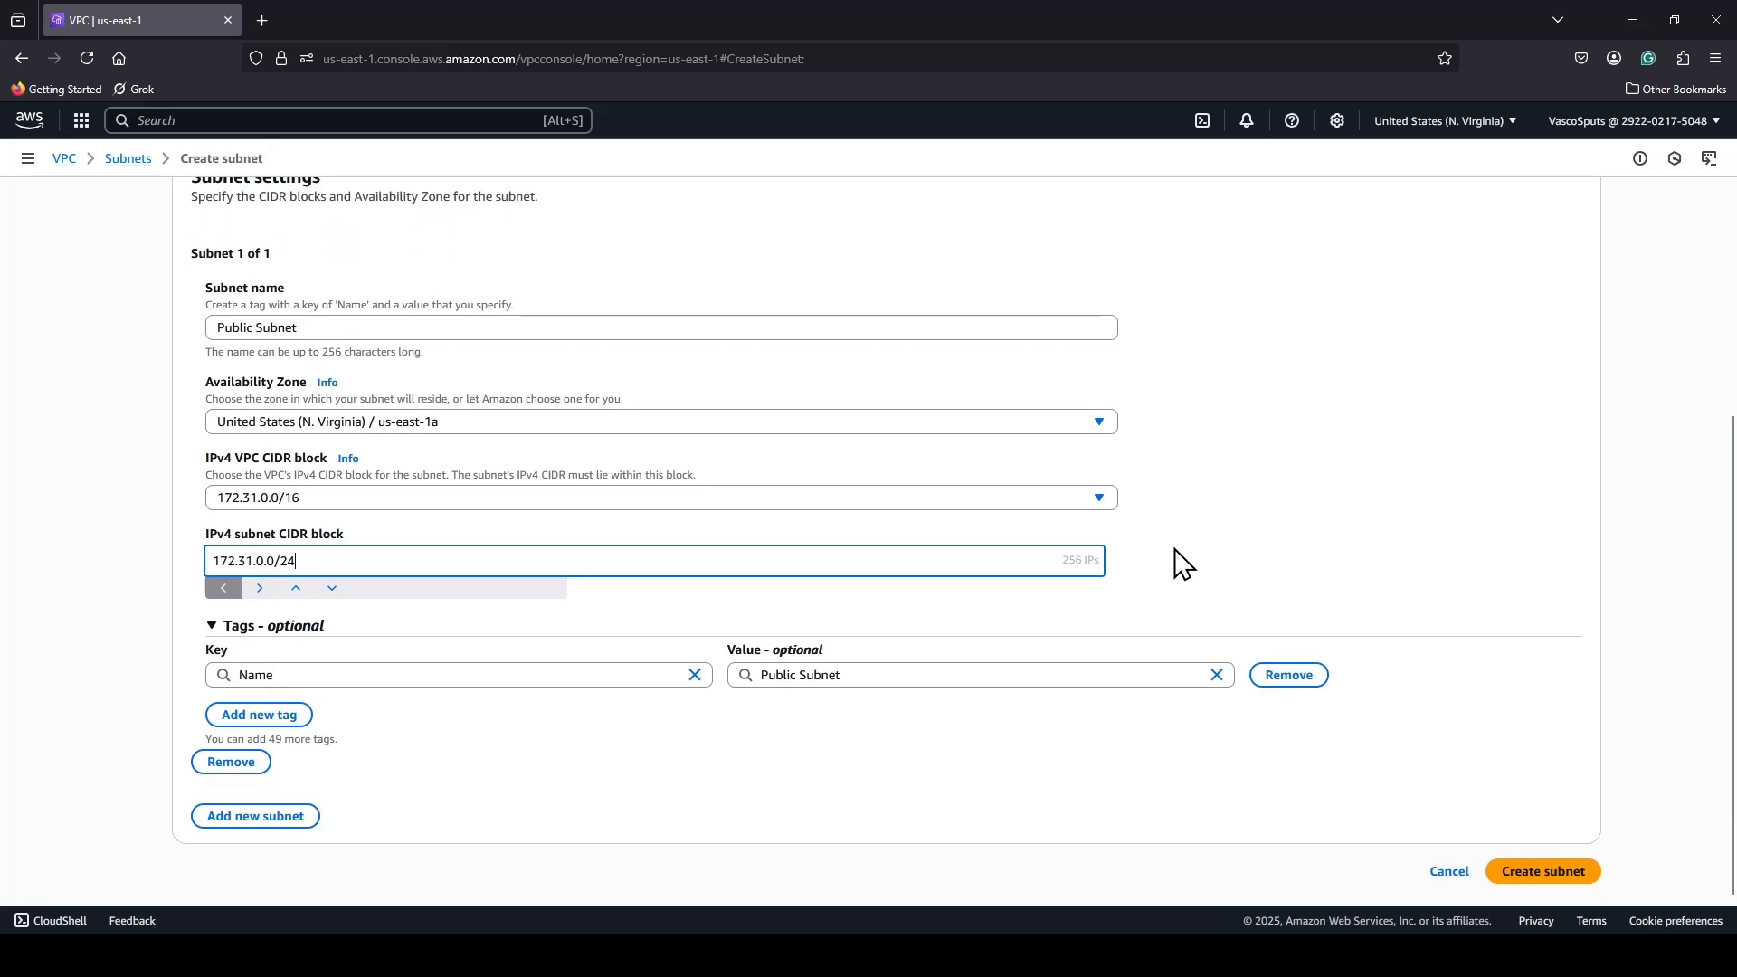
left_click(1554, 866)
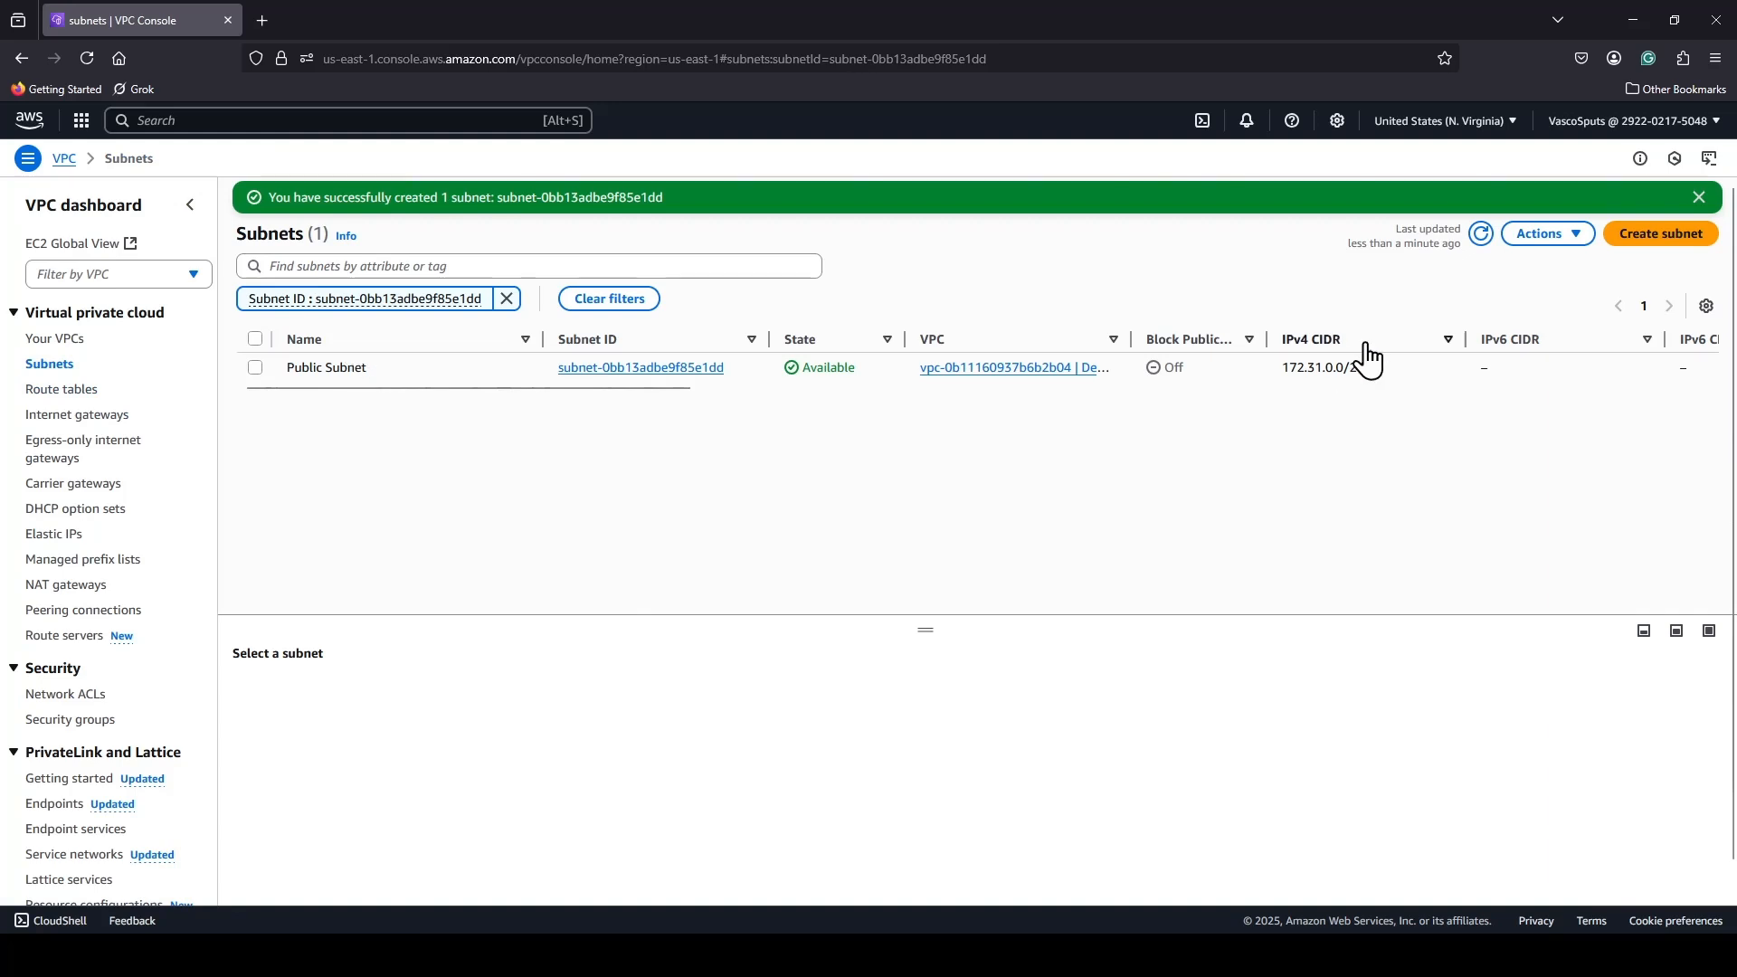
Start another subnet in Demo-Athena-VPC and name it Private Subnet.
left_click(1664, 234)
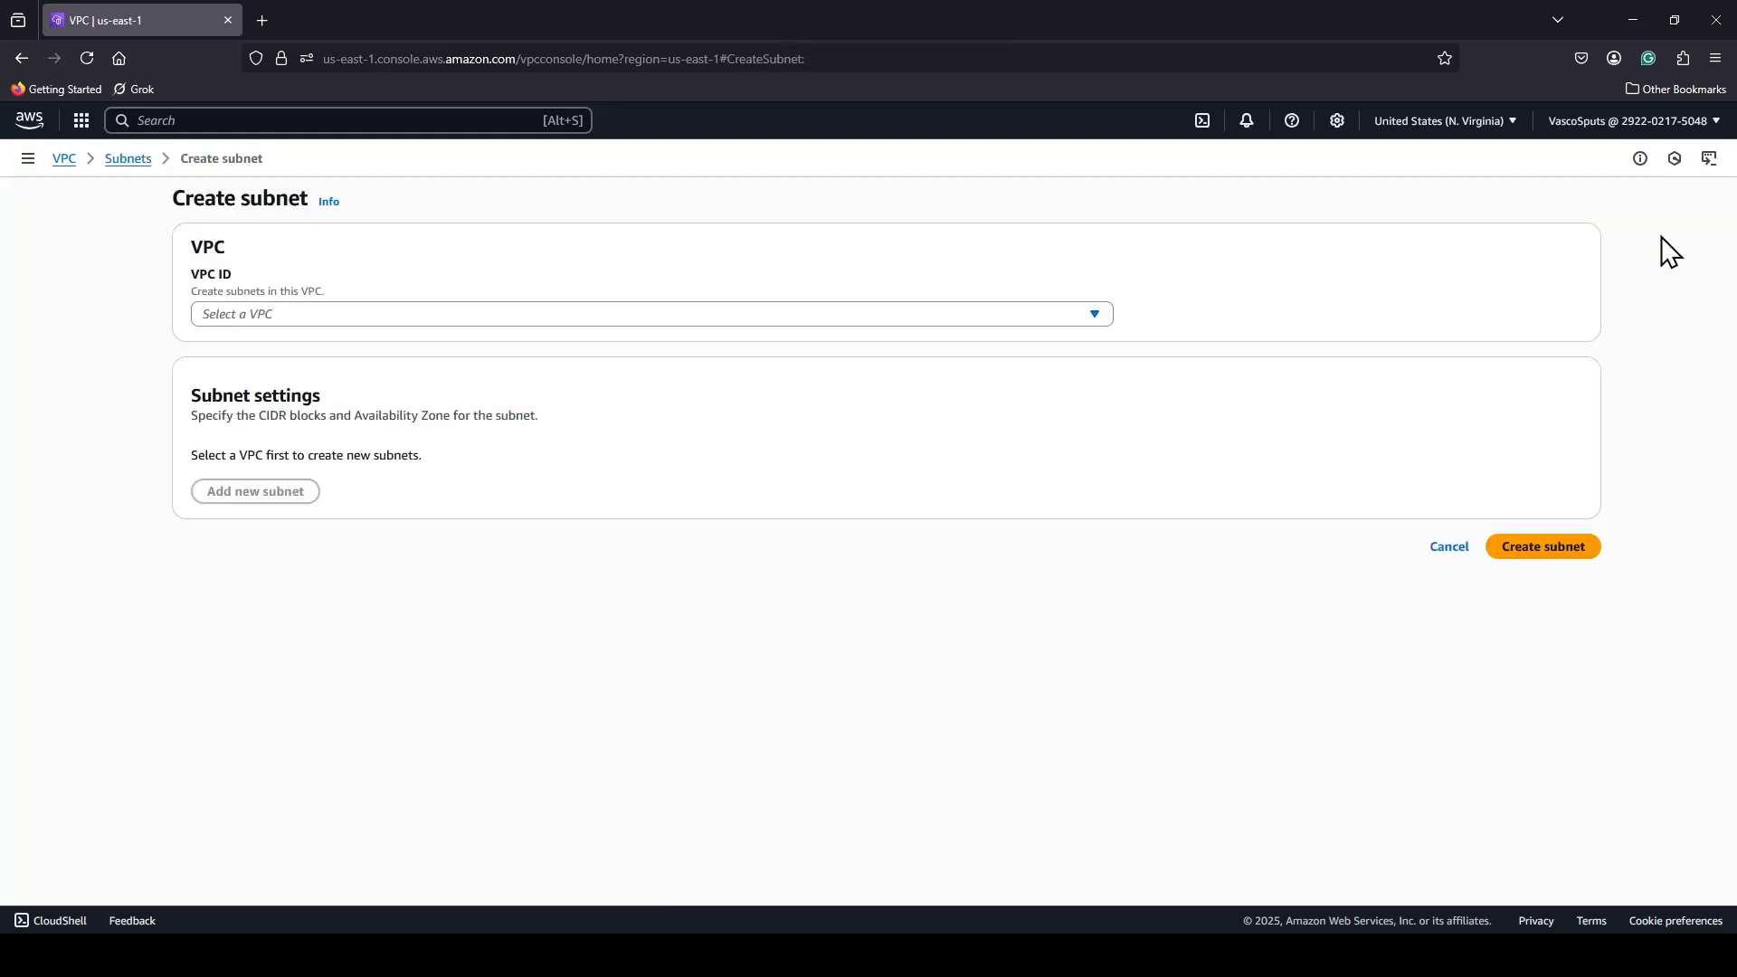
left_click(355, 317)
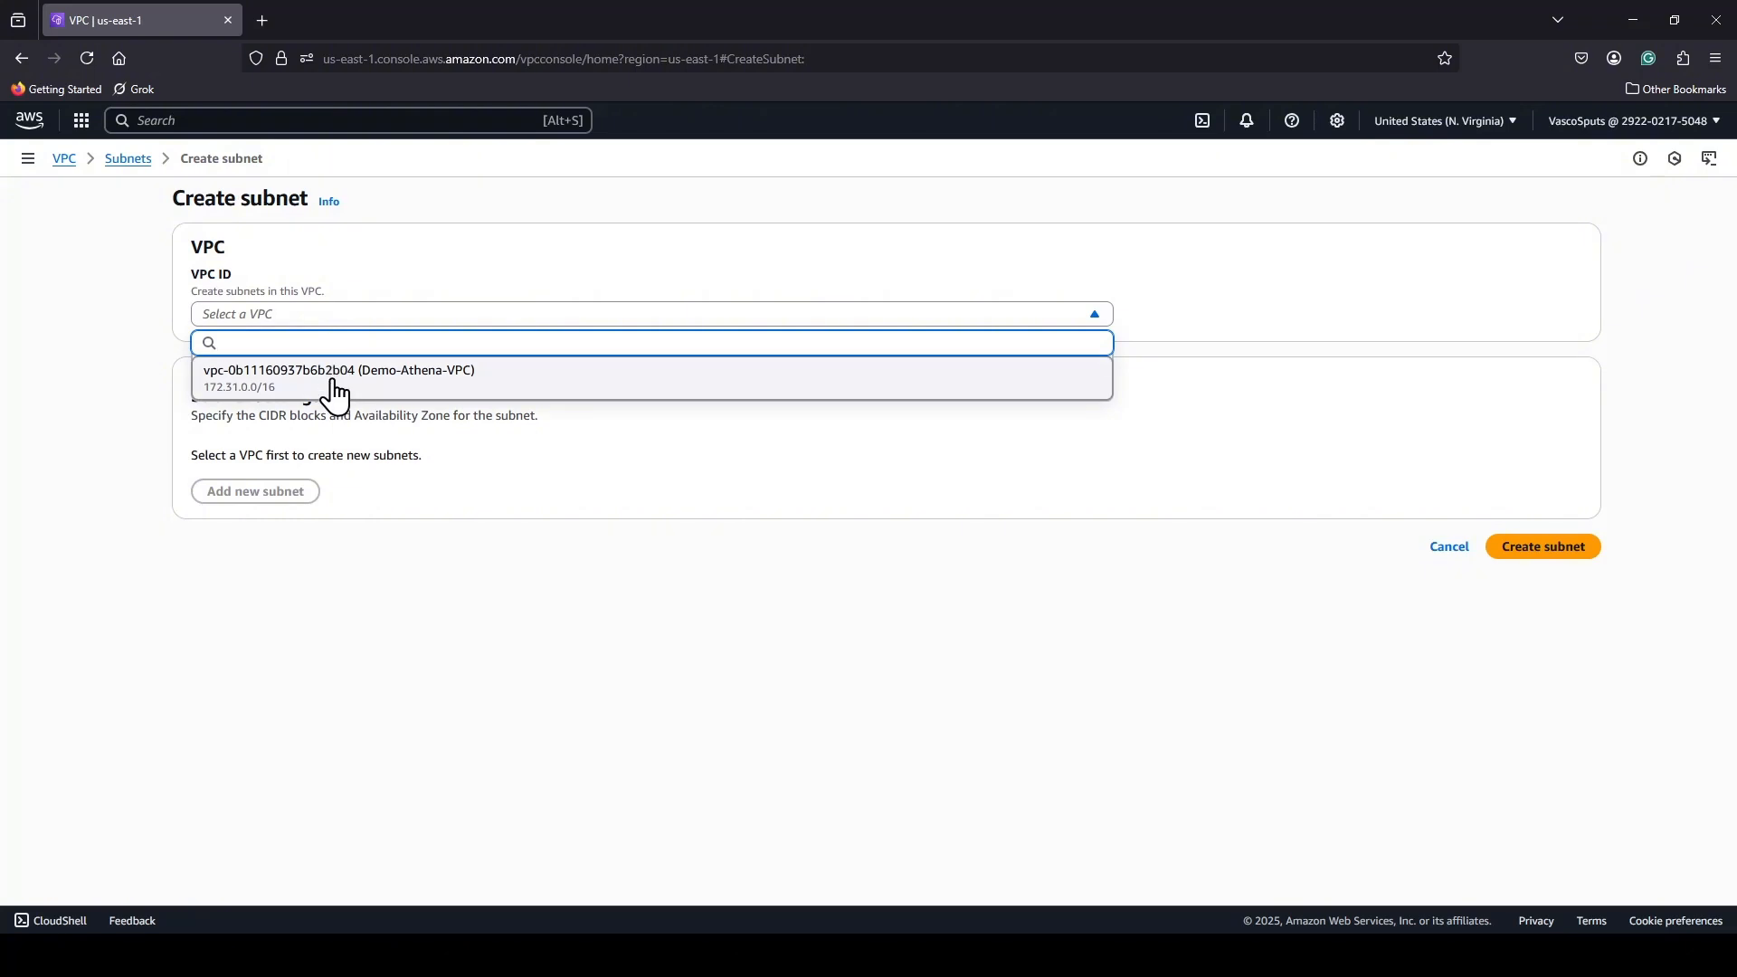
left_click(335, 371)
left_click(339, 660)
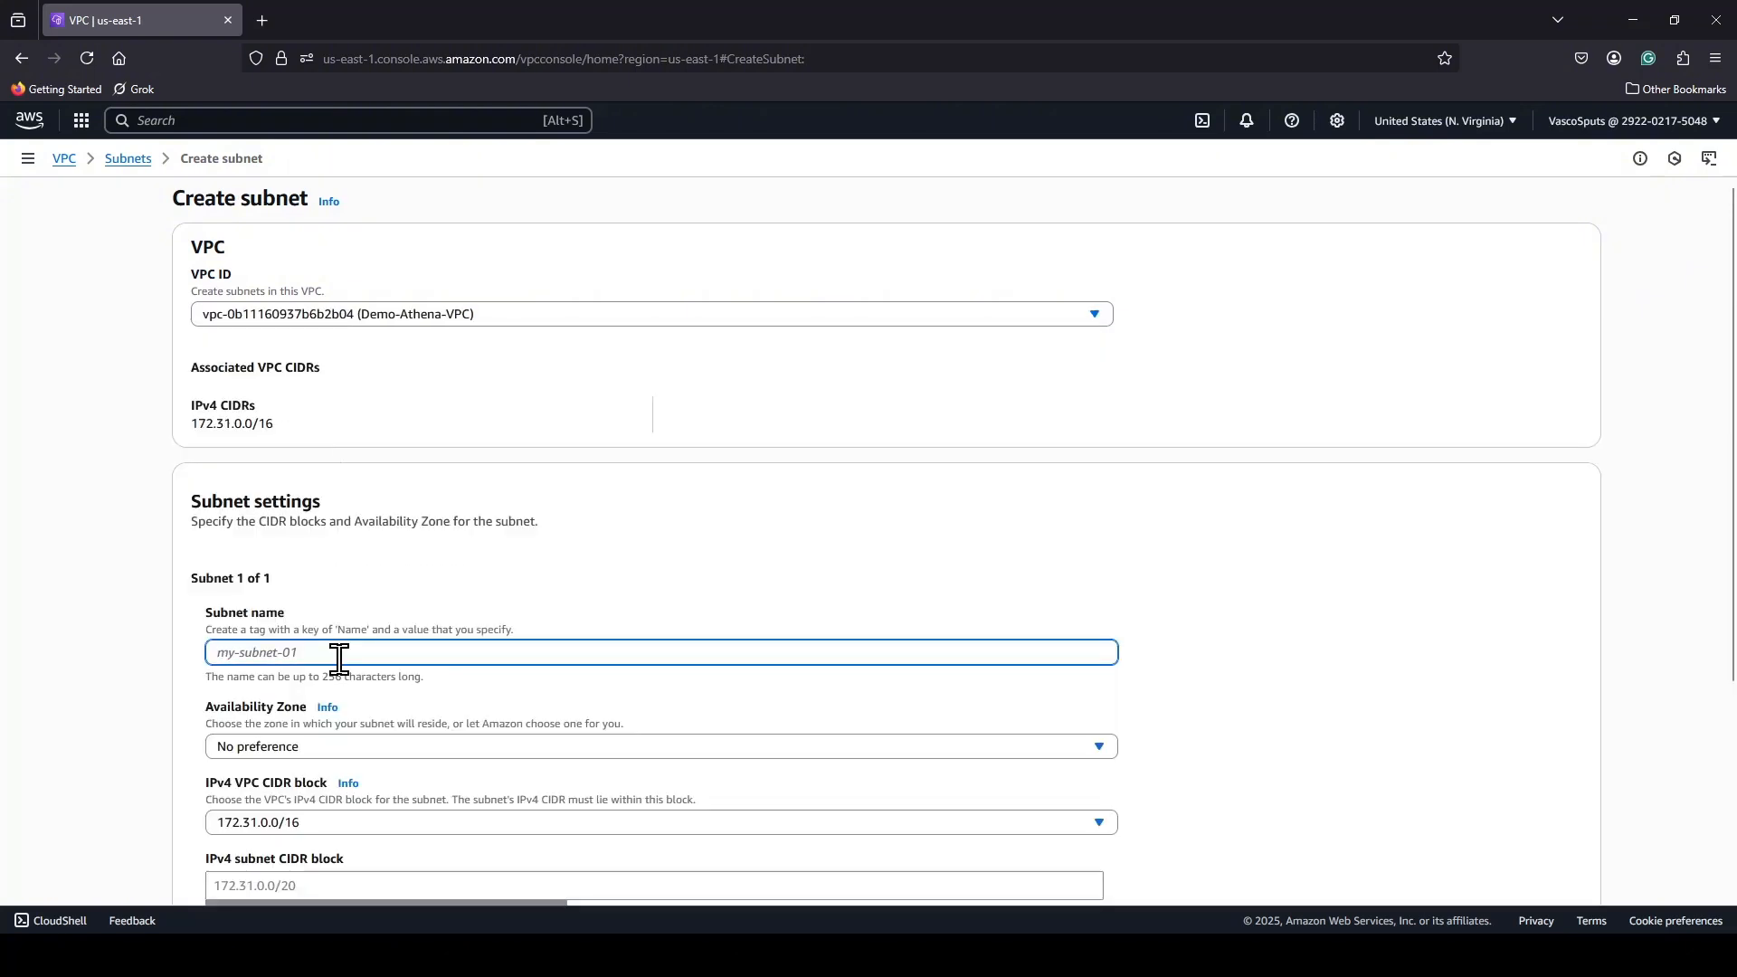
type("Private ")
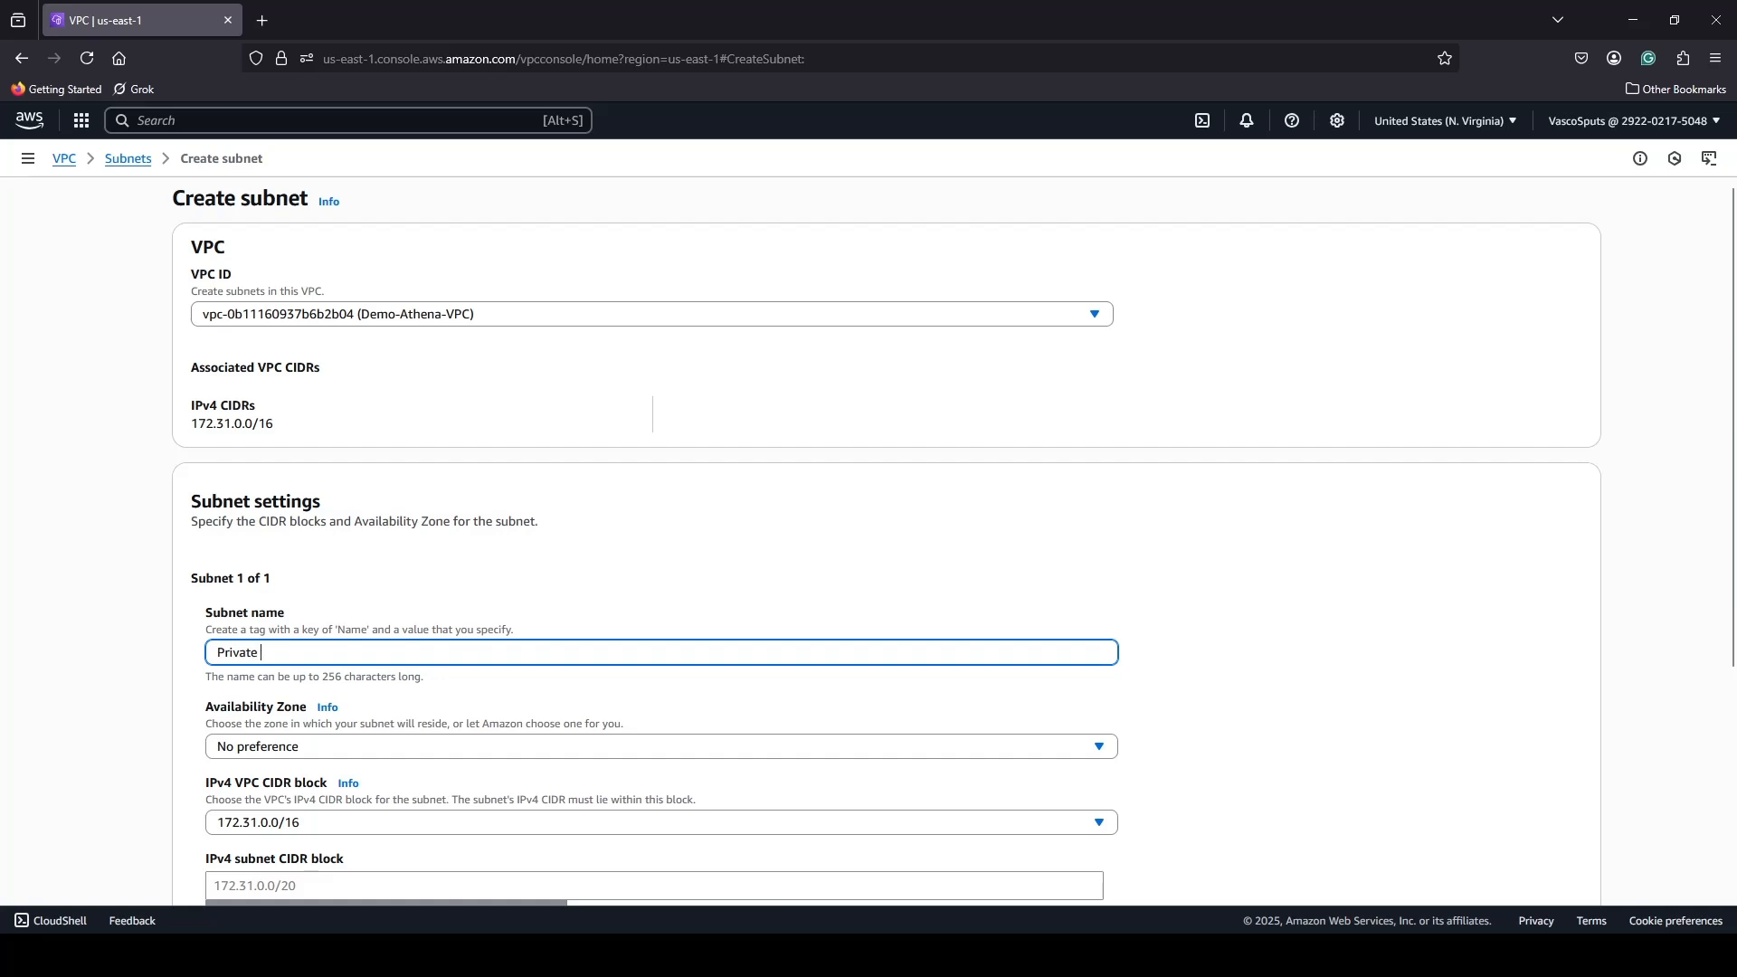
type("Subnet")
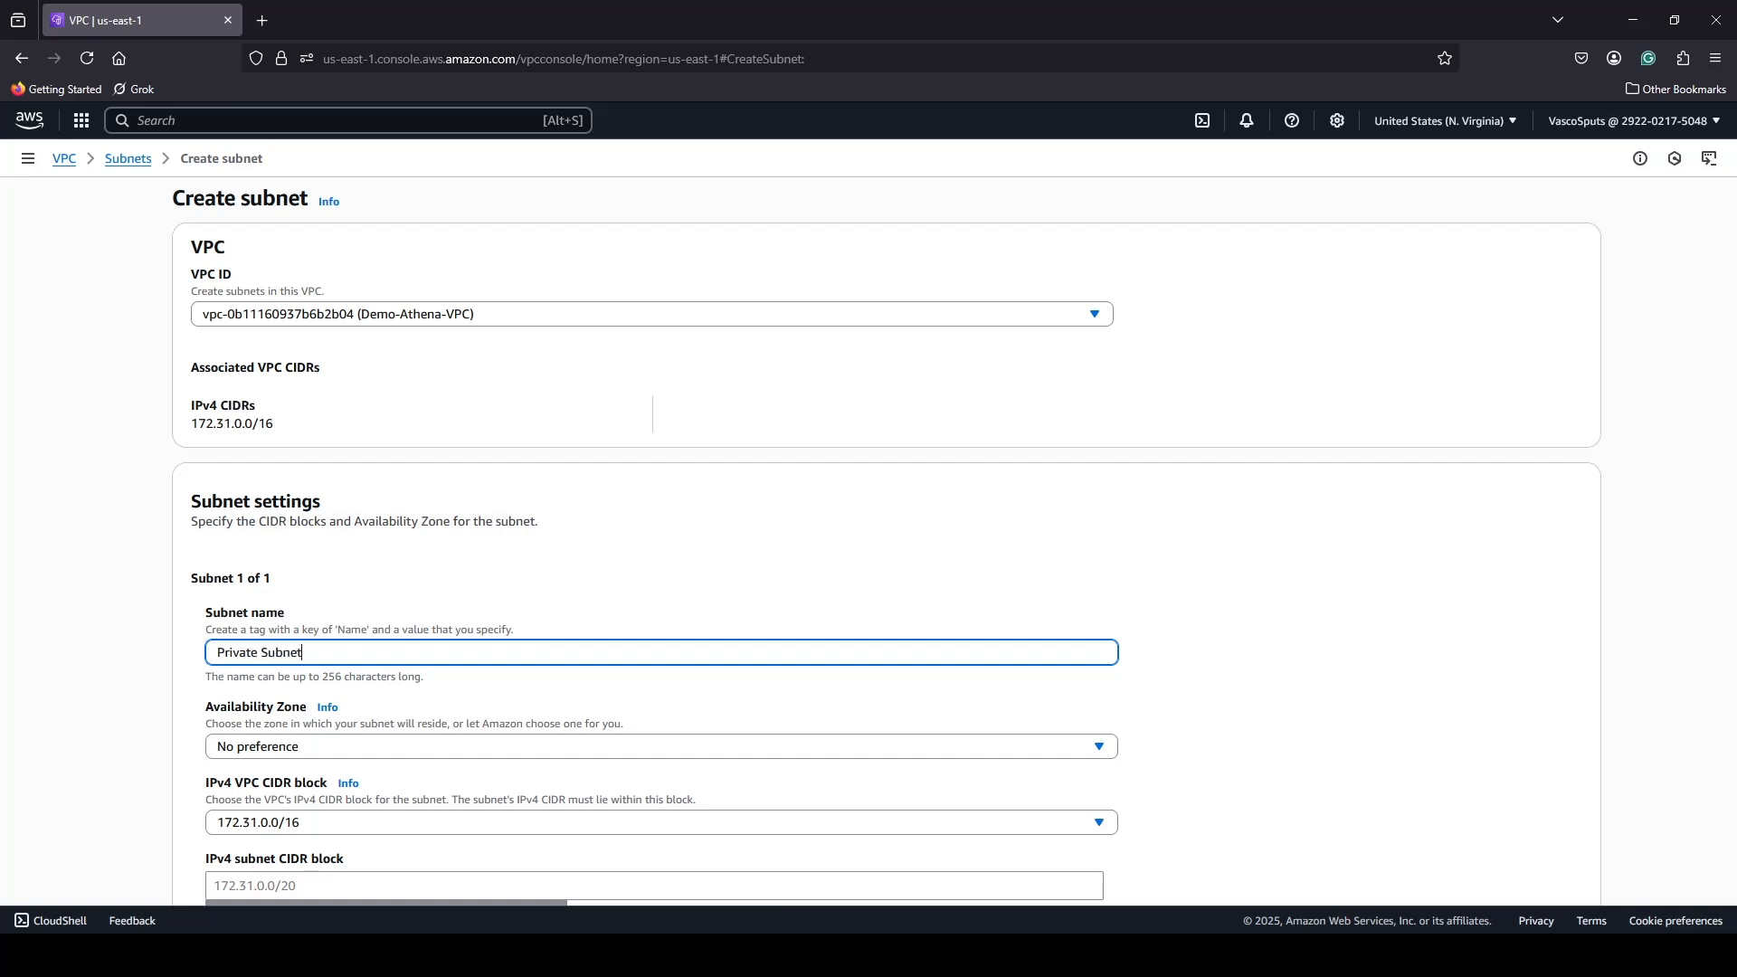
Create Private Subnet in Availability Zone us-east-1b with the IPv4 subnet CIDR block 172.31.1.0/24.
left_click(454, 750)
left_click(384, 539)
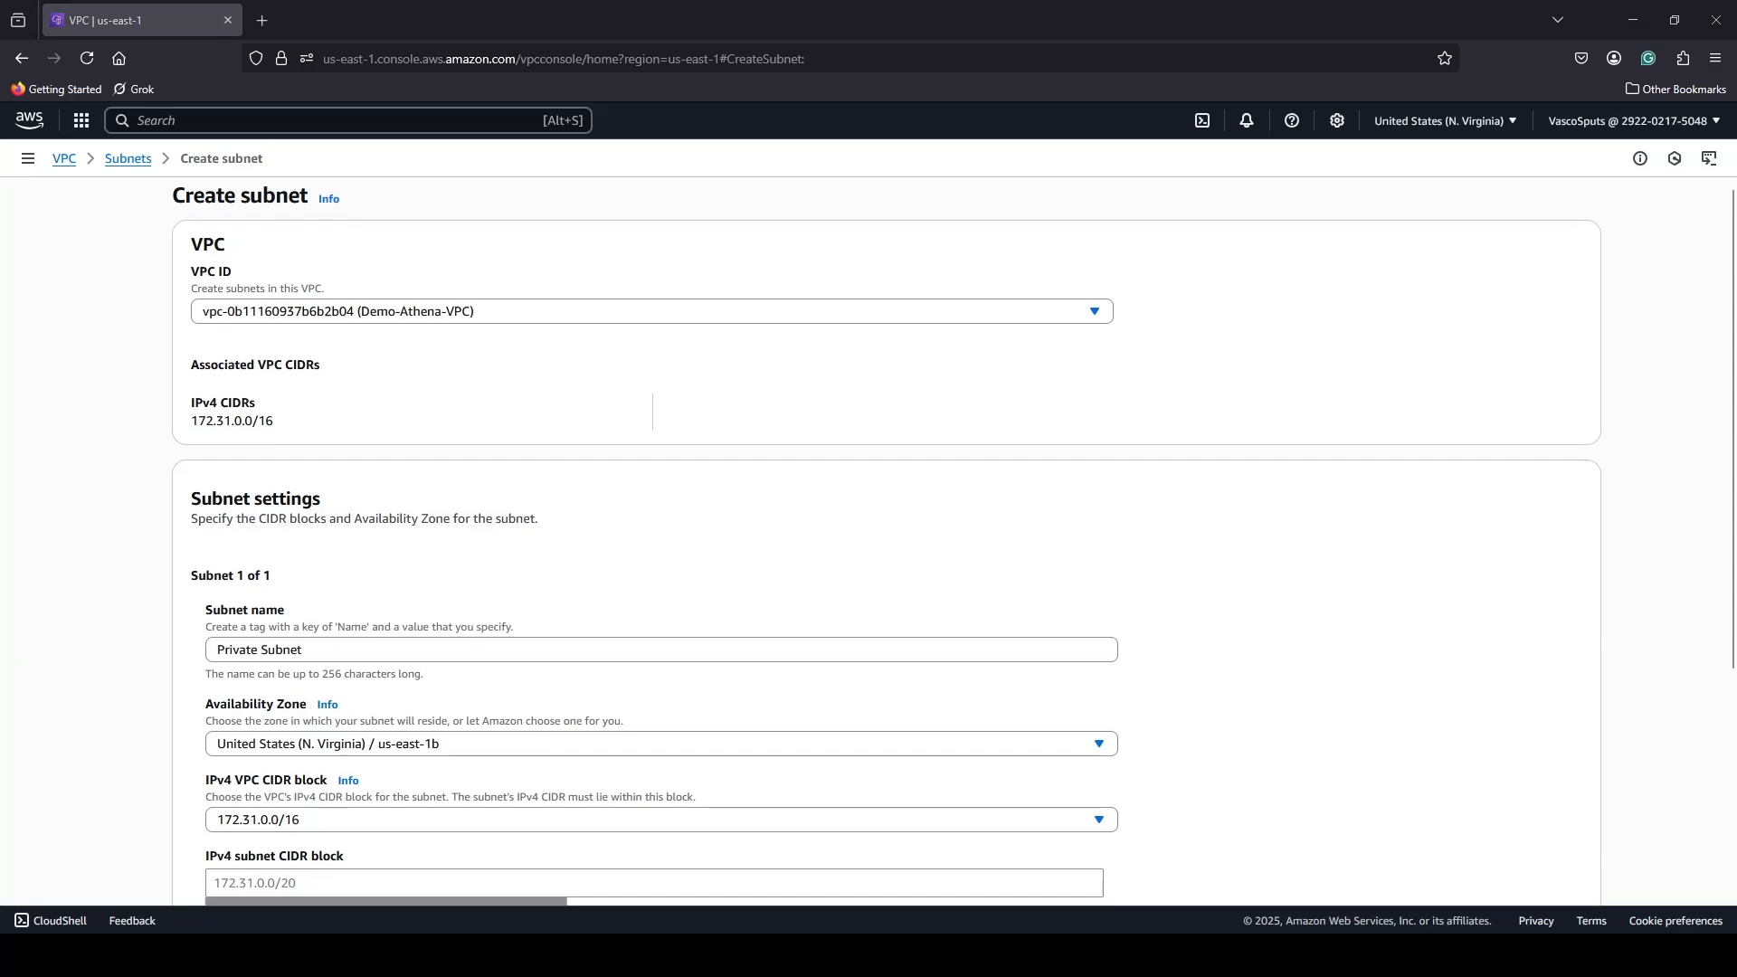
scroll(886, 543, "down", 3)
left_click(326, 612)
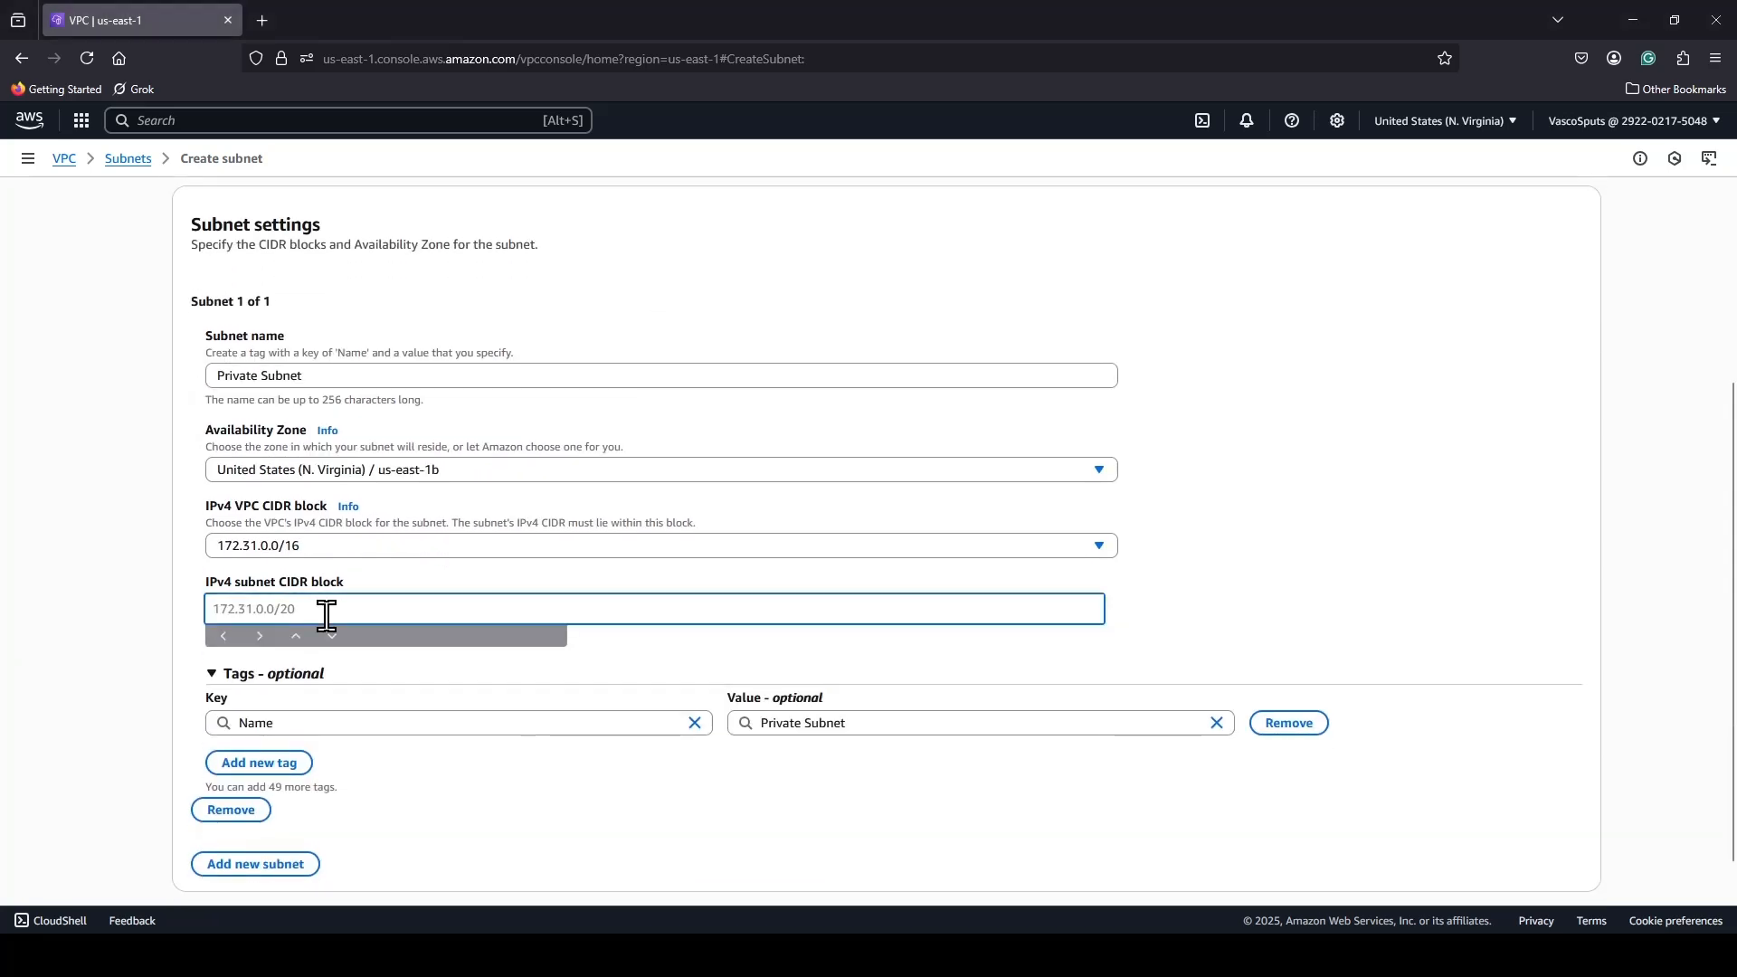
type("172.31.1.0/24")
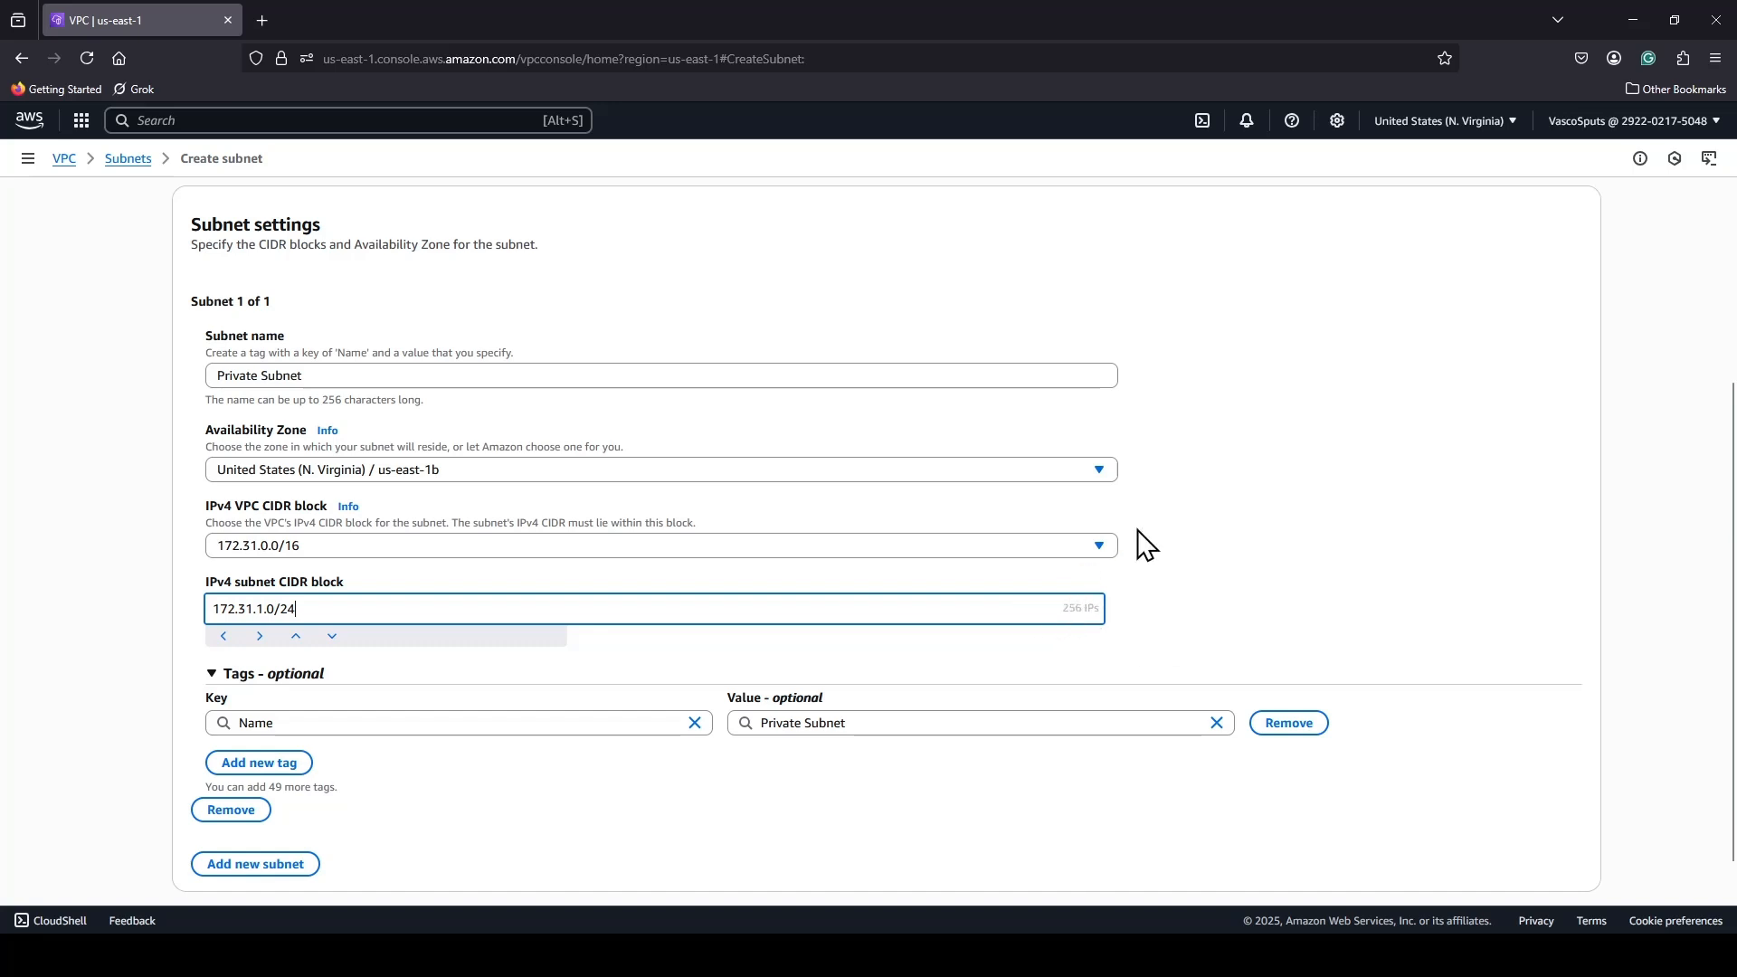
scroll(1145, 542, "down", 1)
left_click(1530, 882)
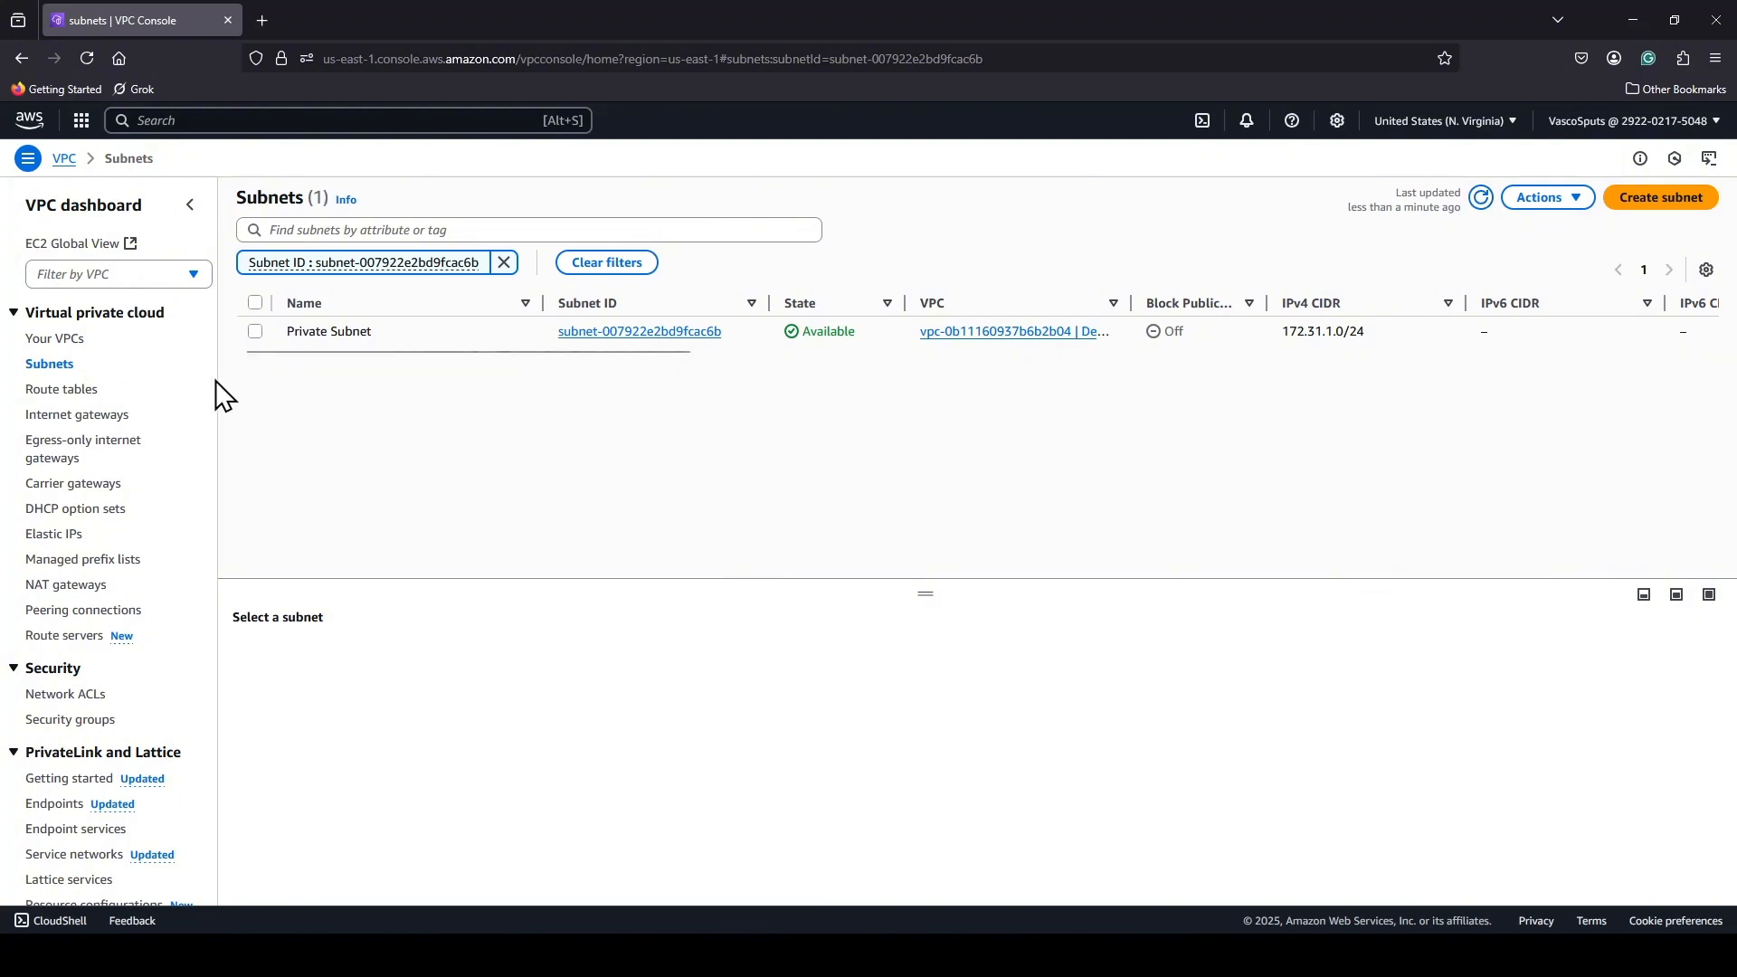
Enable auto-assign public IPv4 address in the settings of Public Subnet and save the change.
left_click(52, 366)
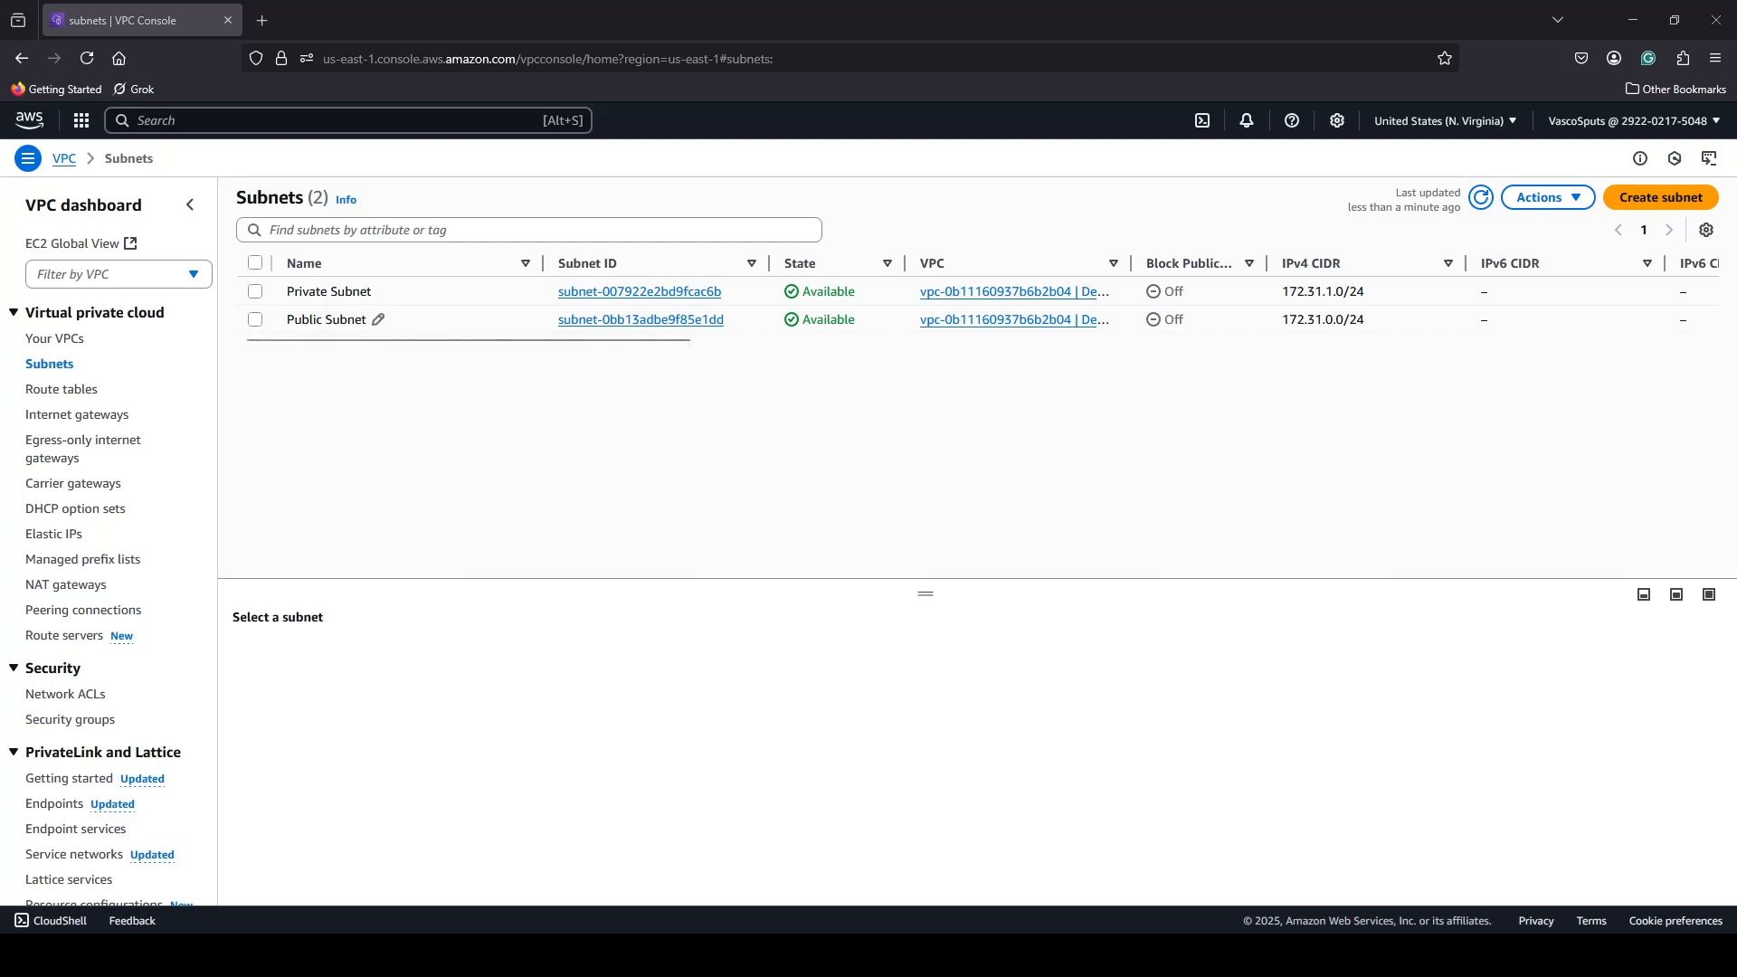
left_click(641, 320)
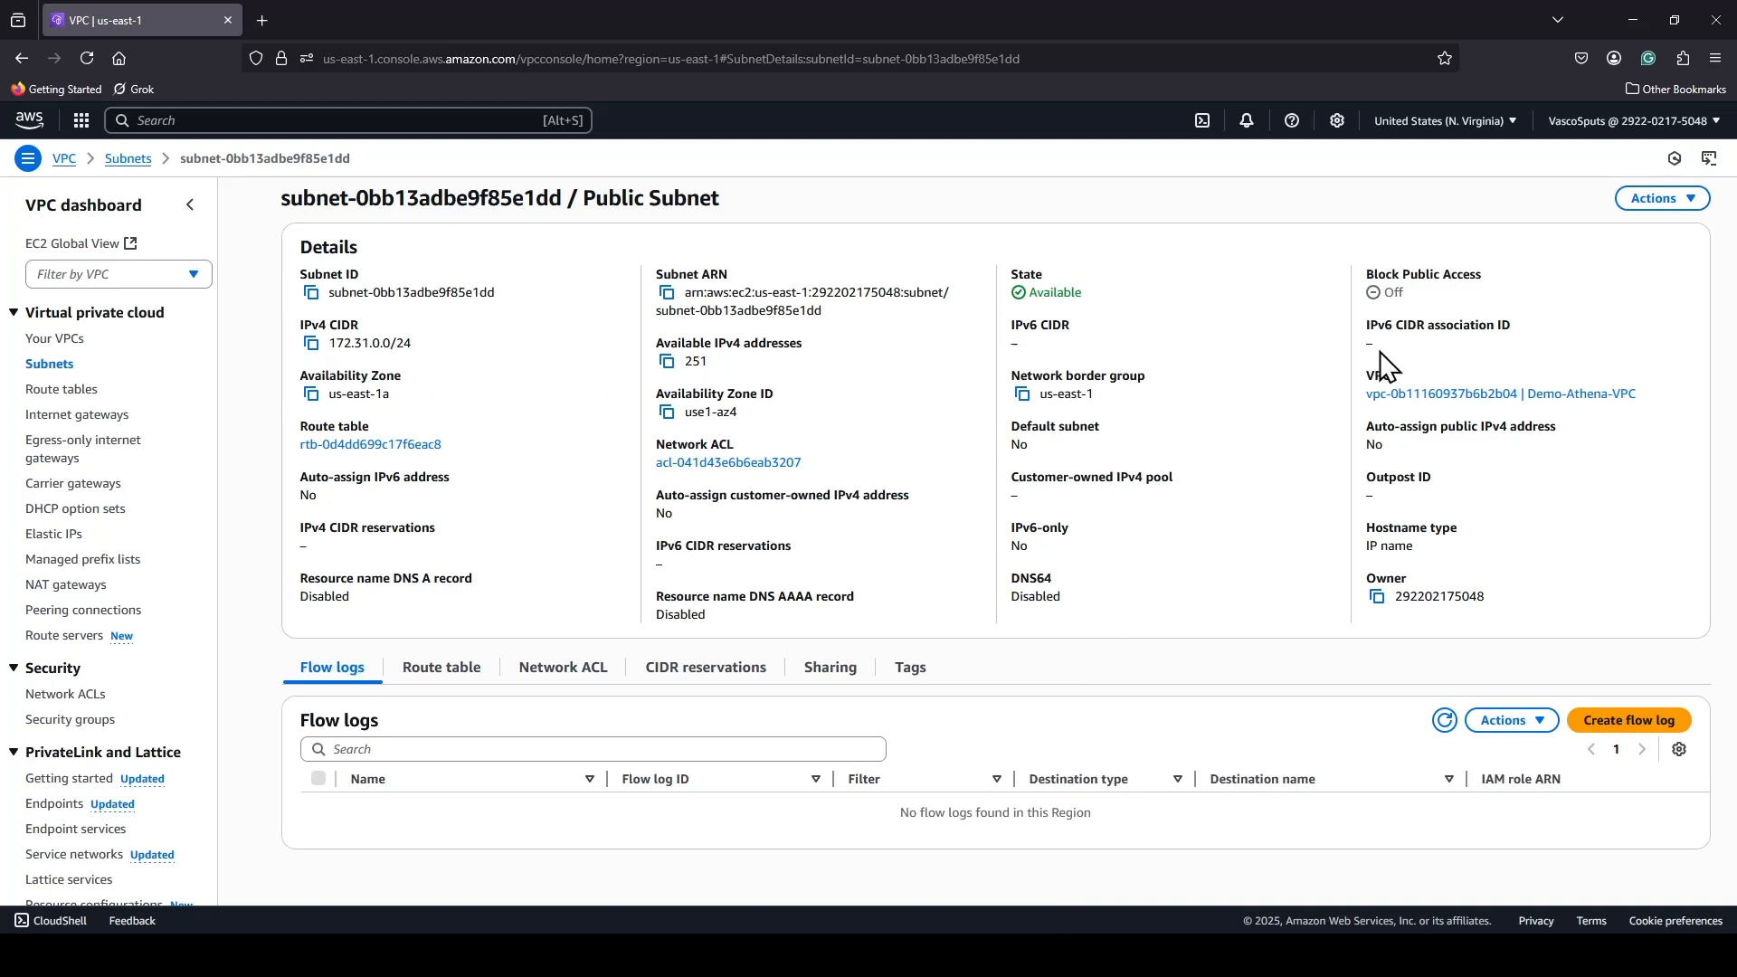
left_click(1689, 203)
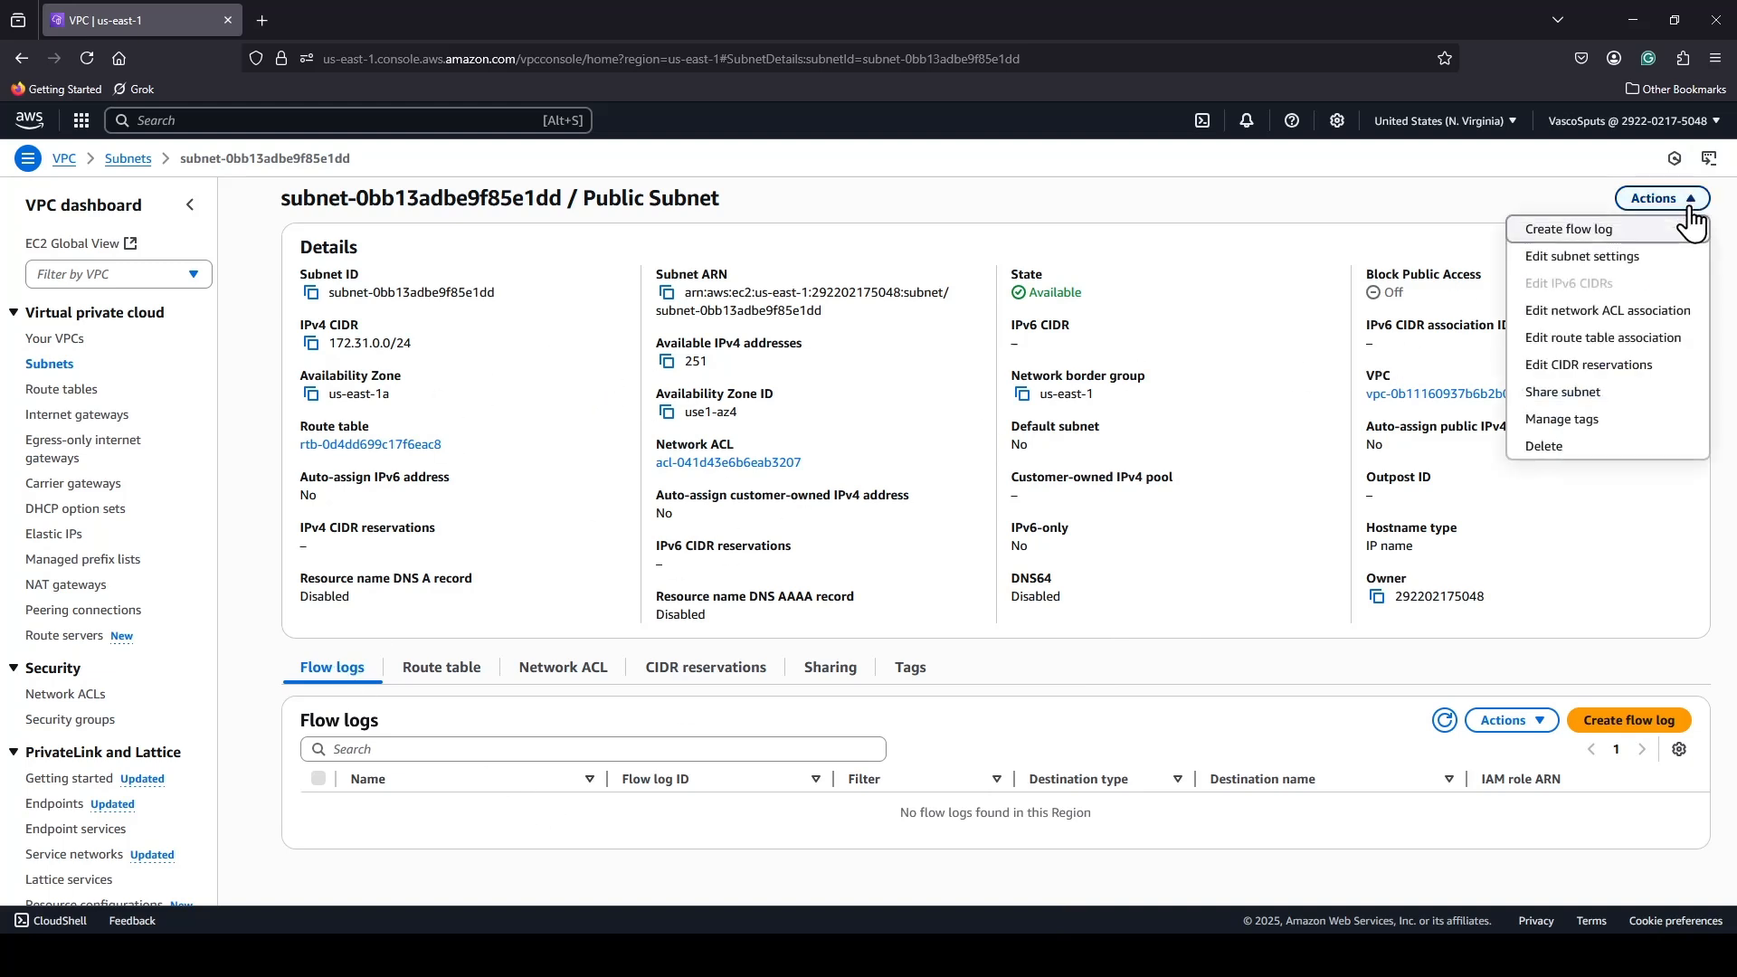
left_click(1586, 258)
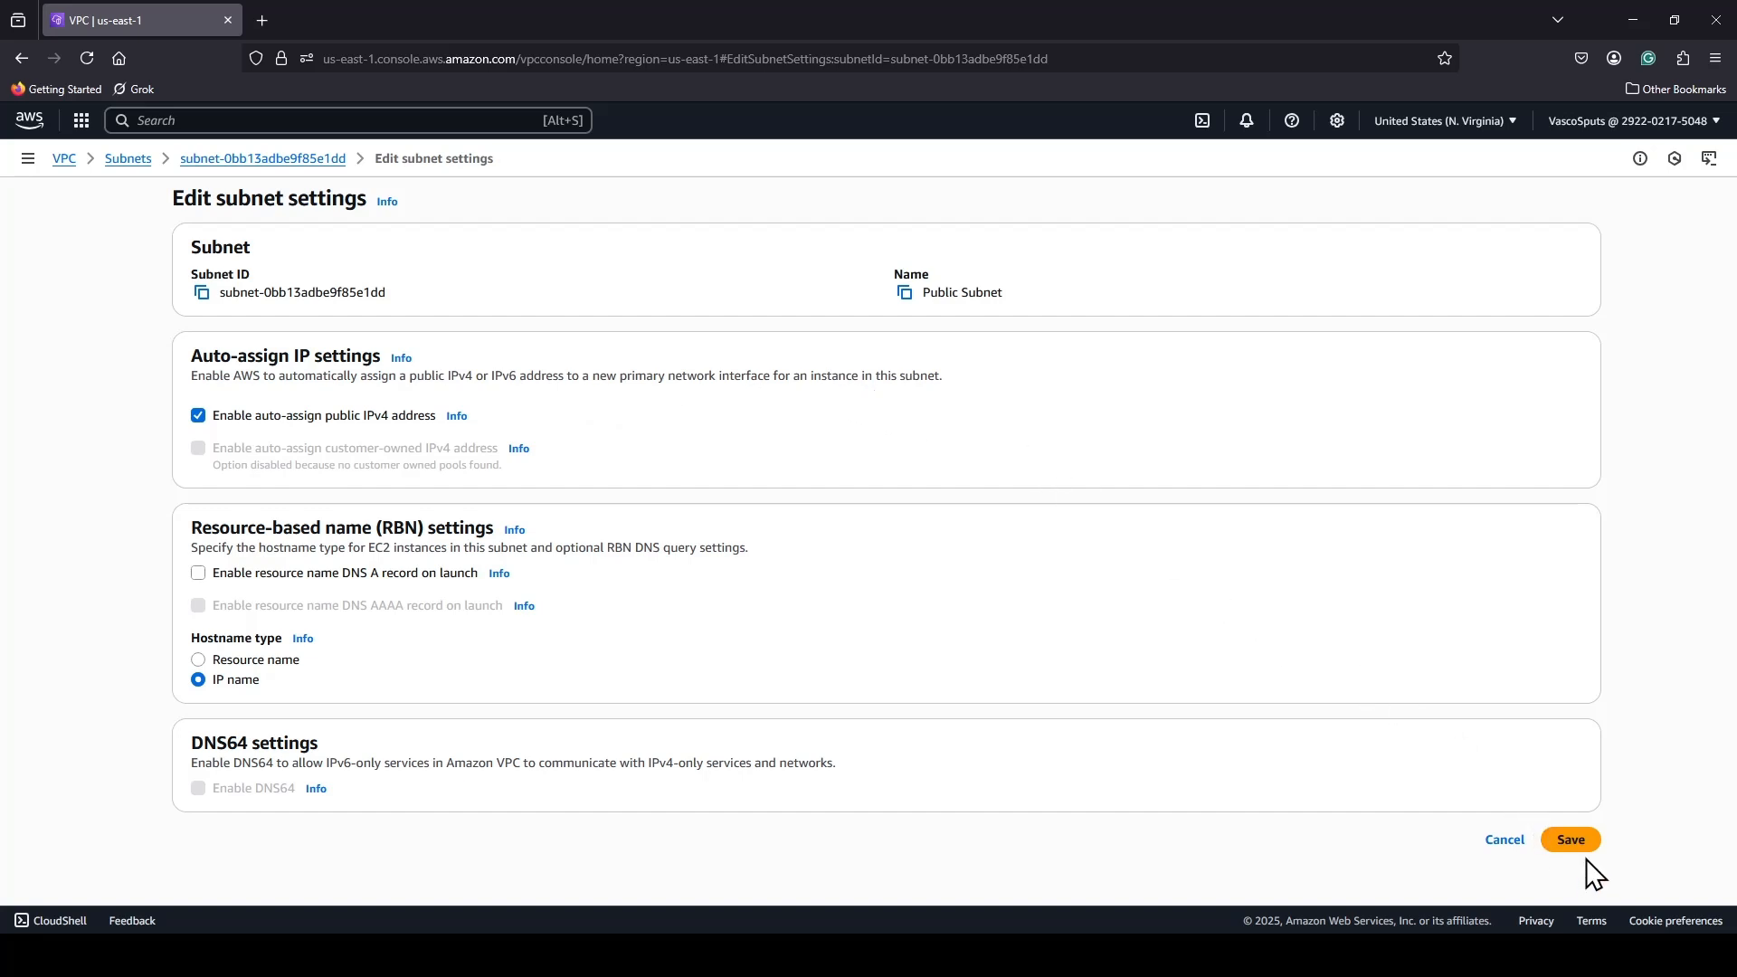
left_click(1572, 840)
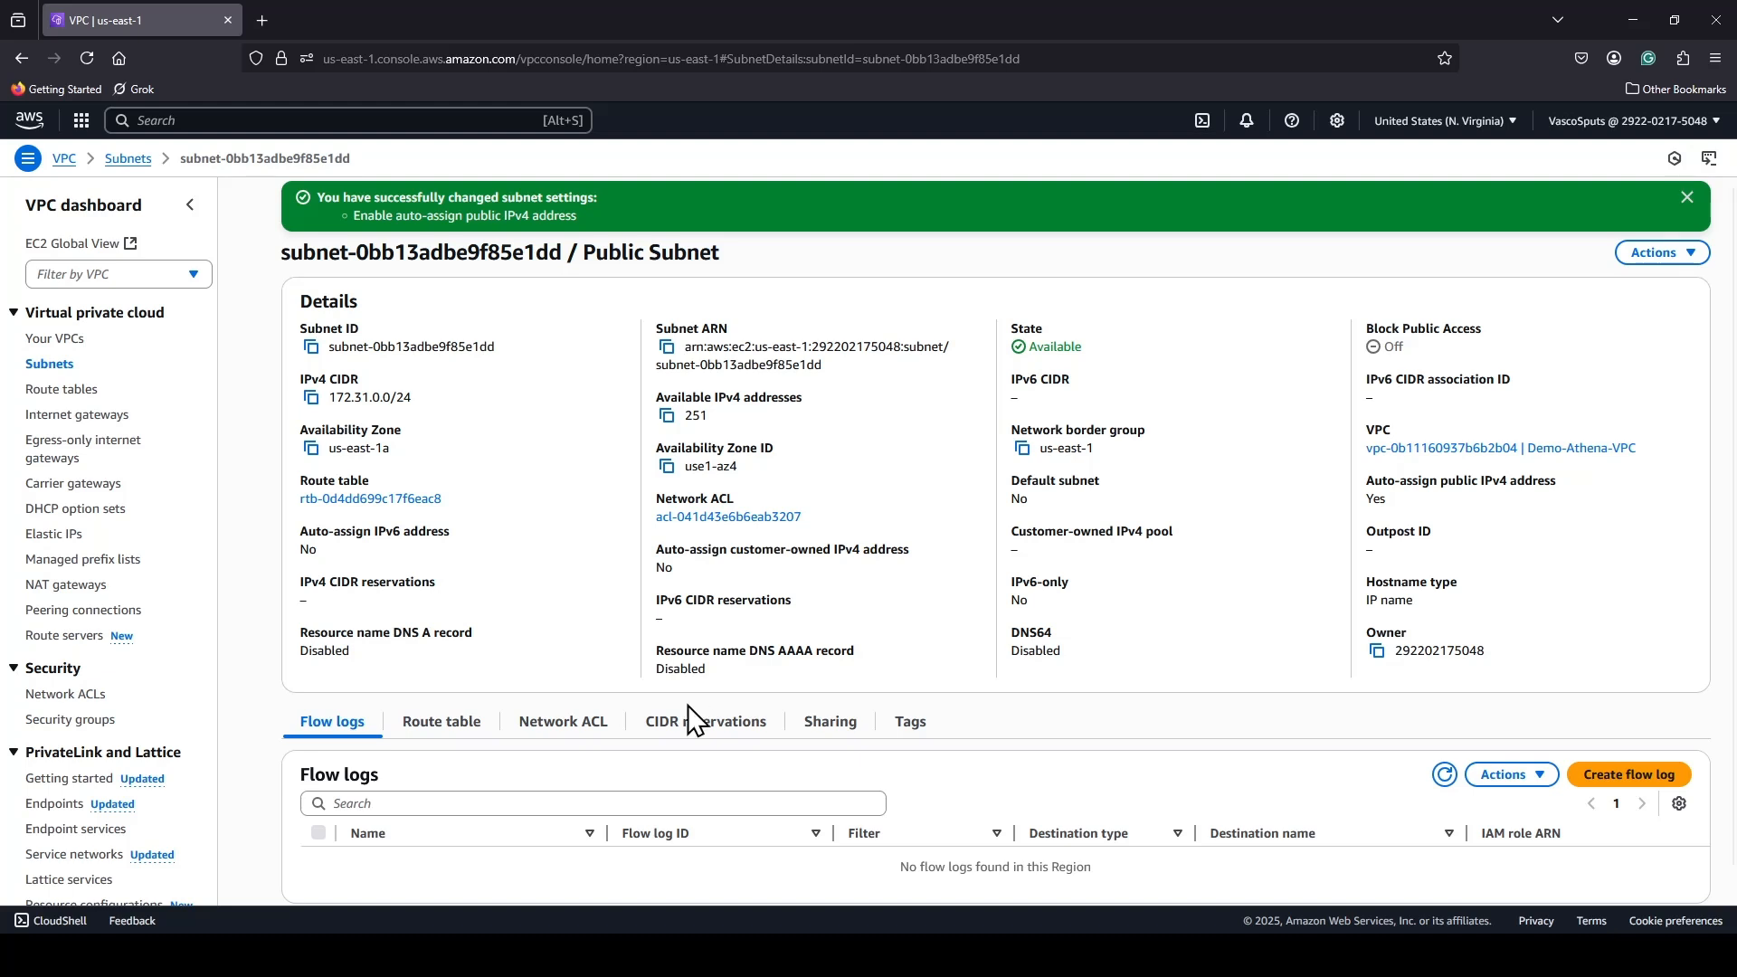
Create an internet gateway with the name tag demo-athena-gateway.
left_click(77, 415)
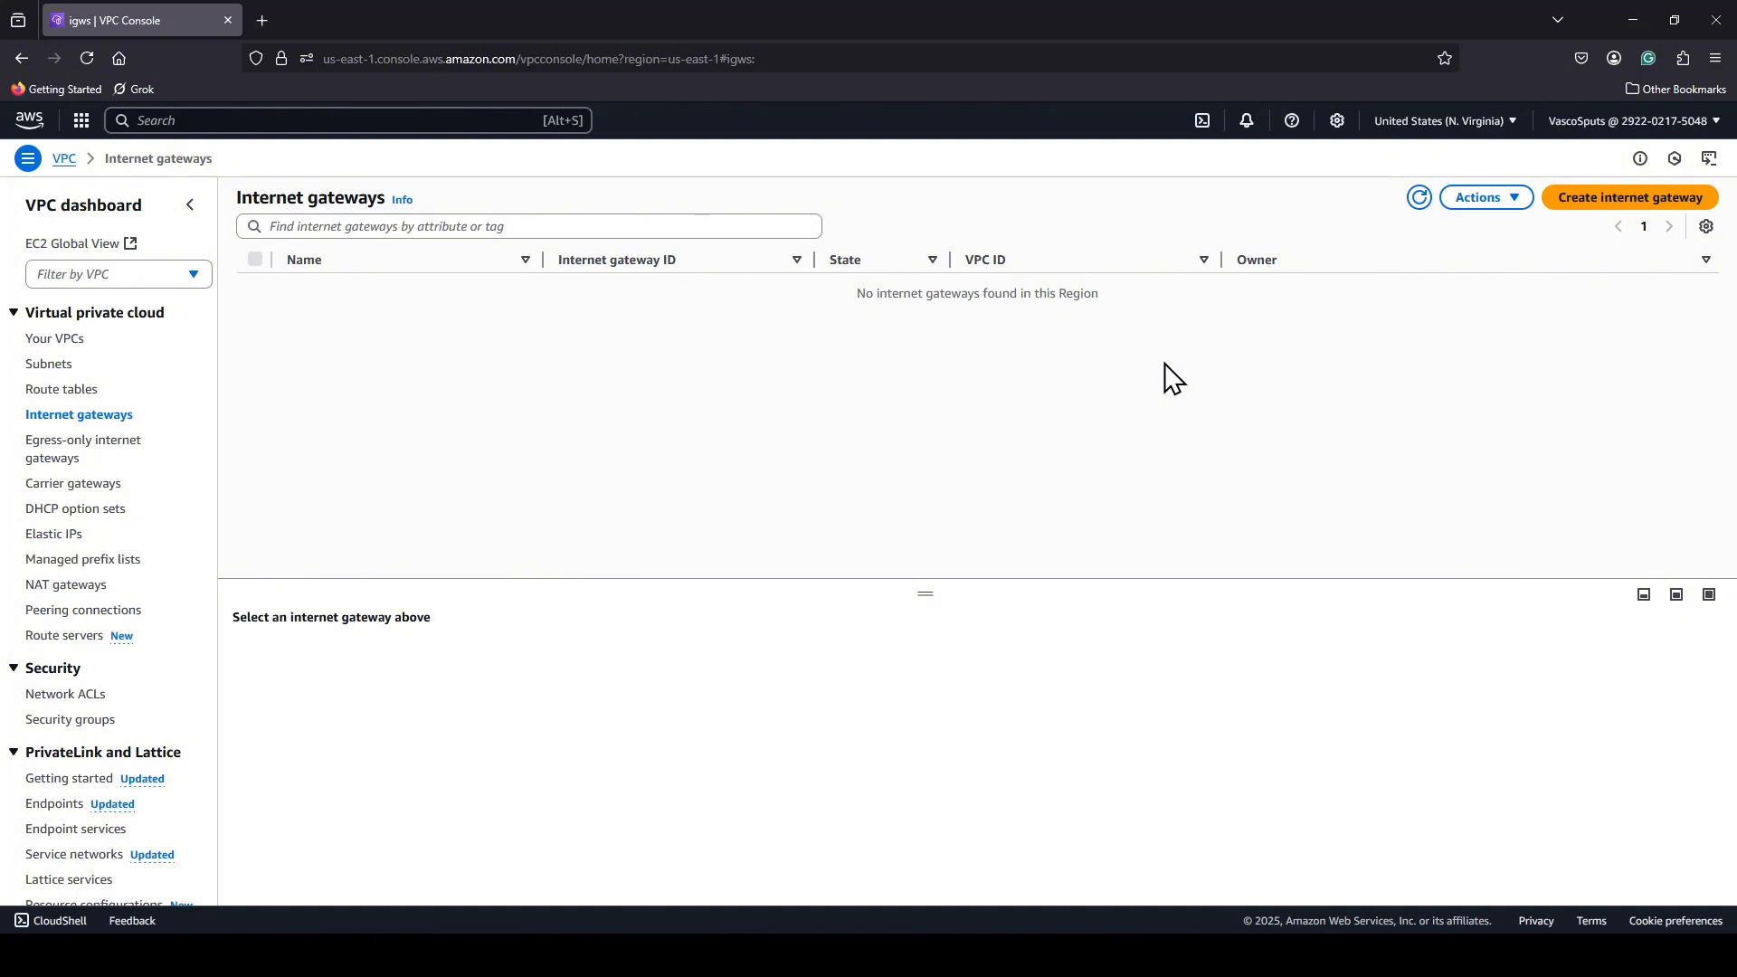
left_click(1624, 210)
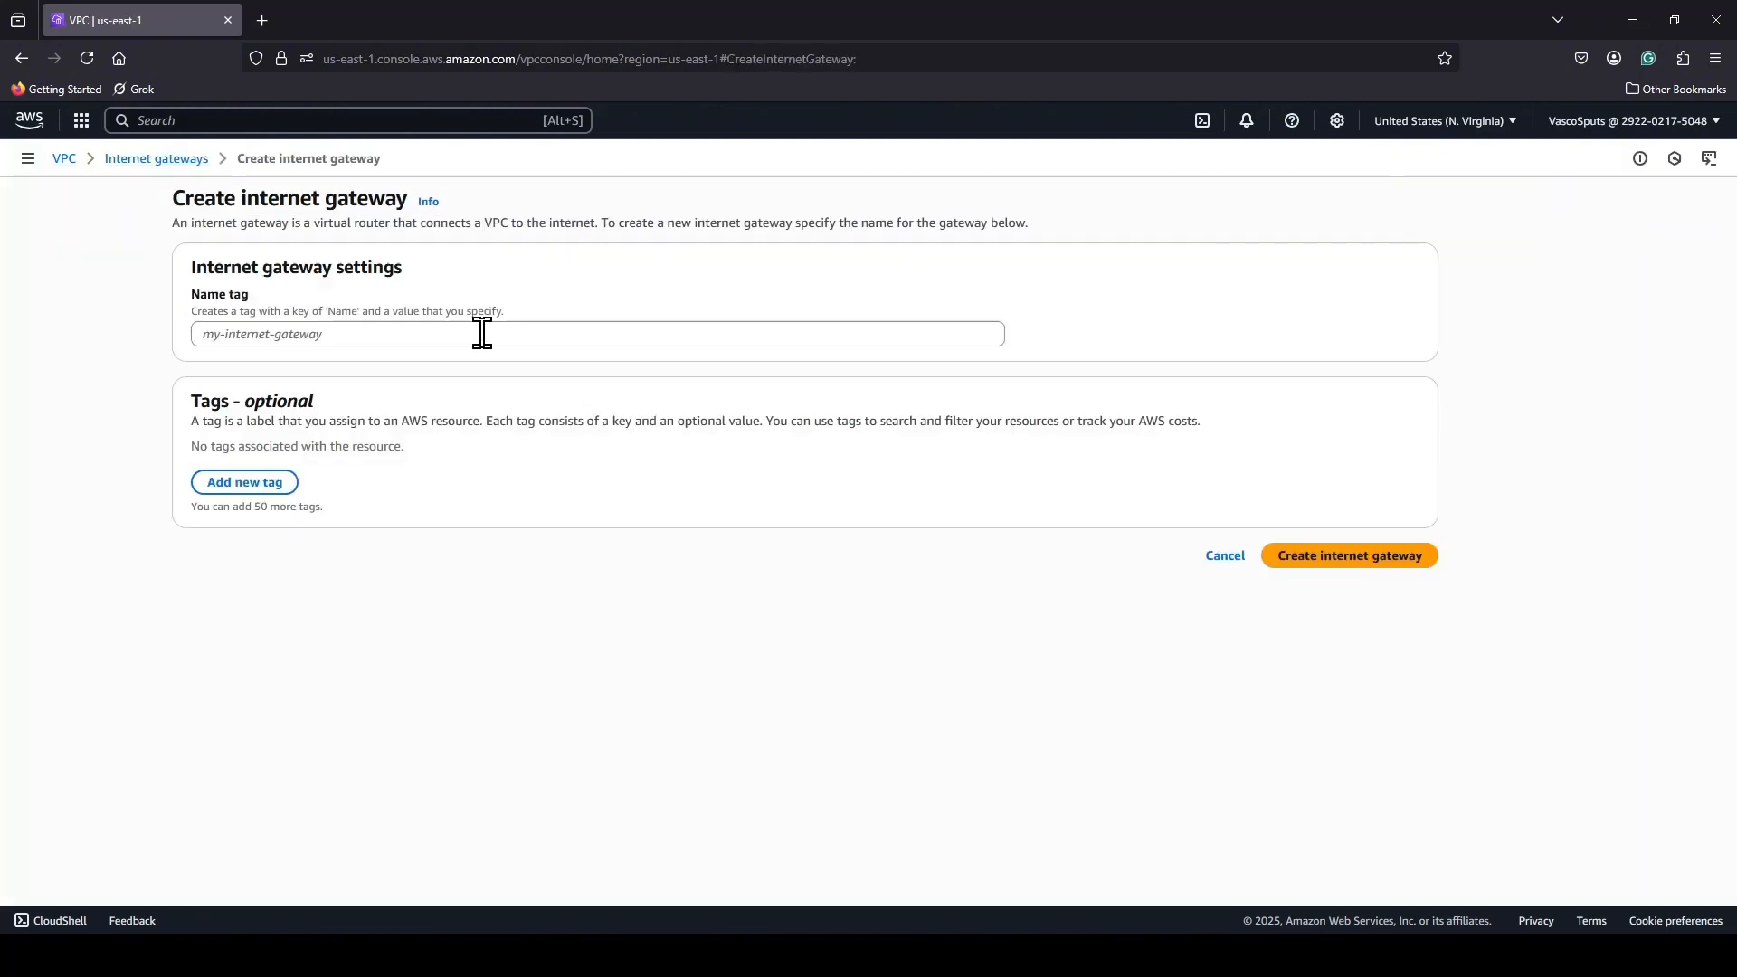
left_click(475, 328)
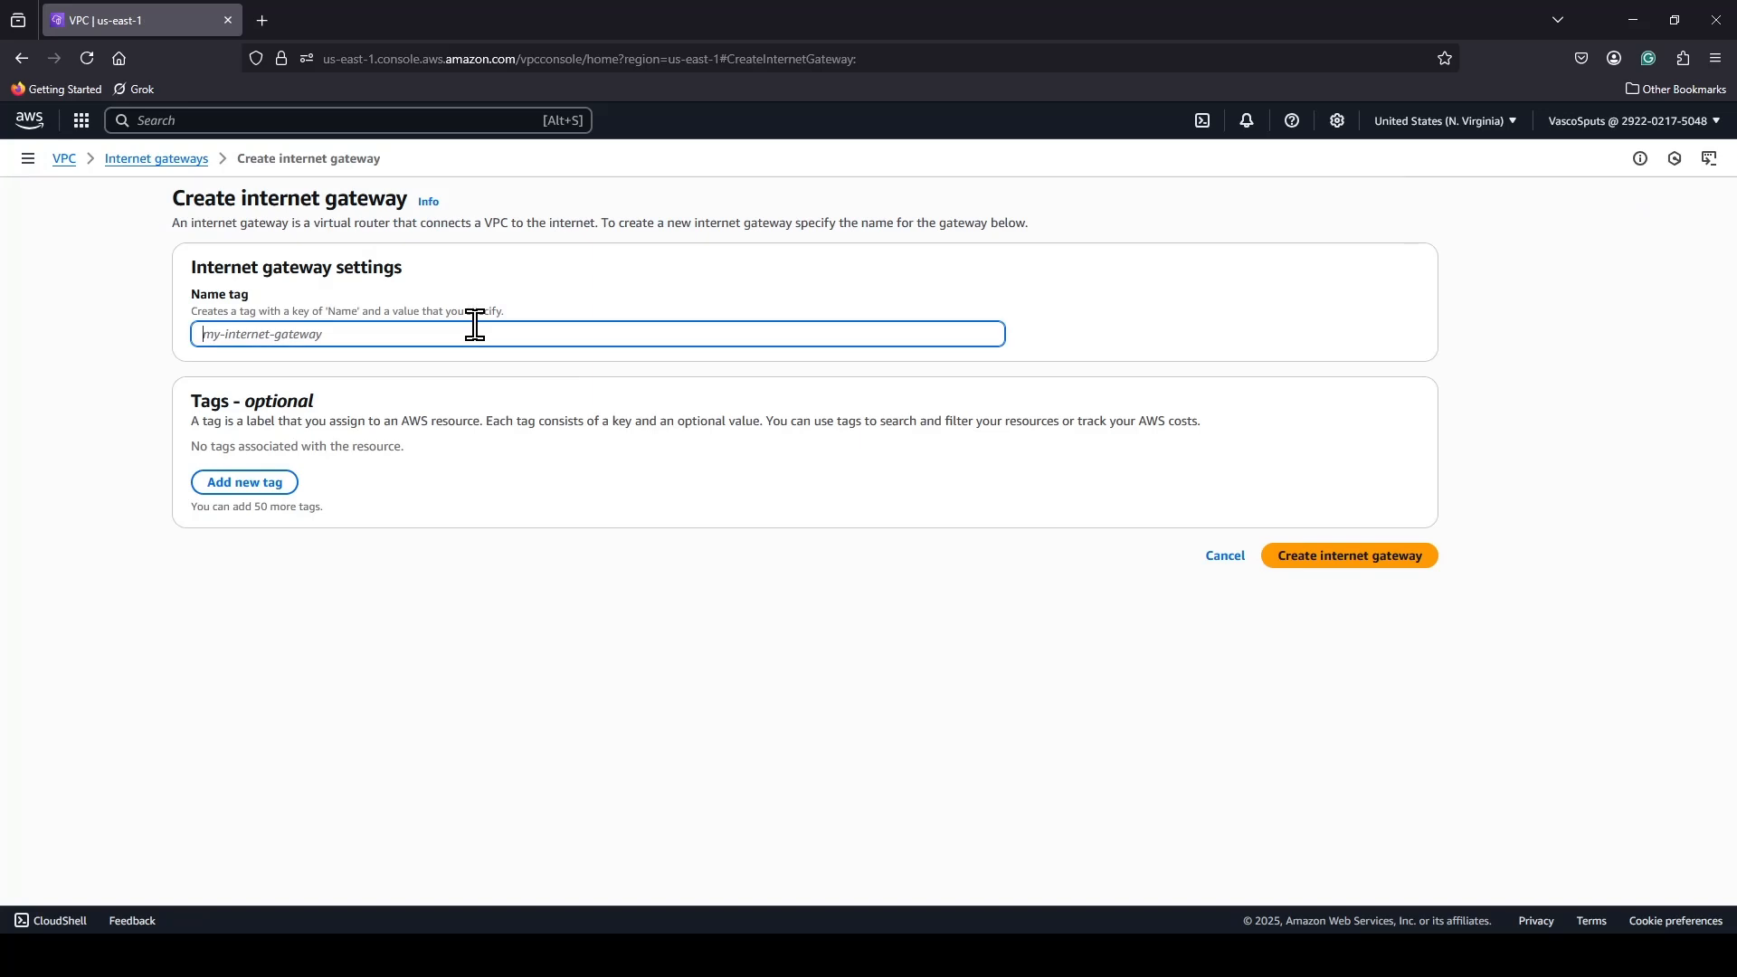
type("demo")
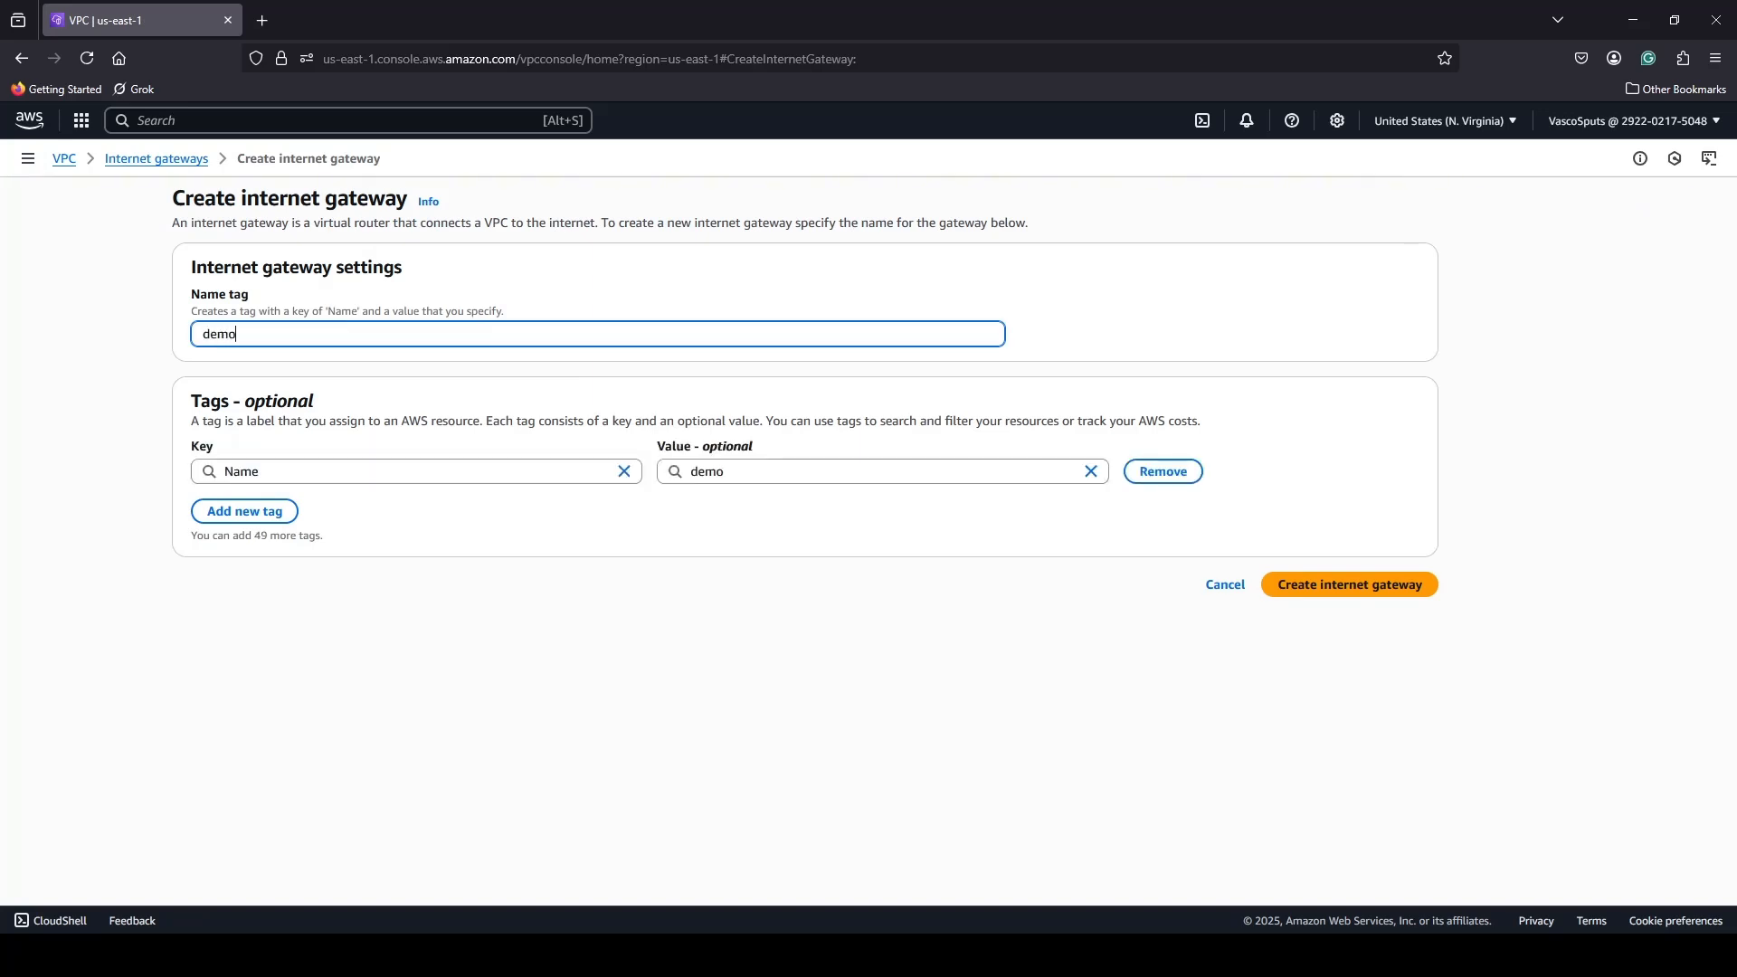
type("-athena-gateway")
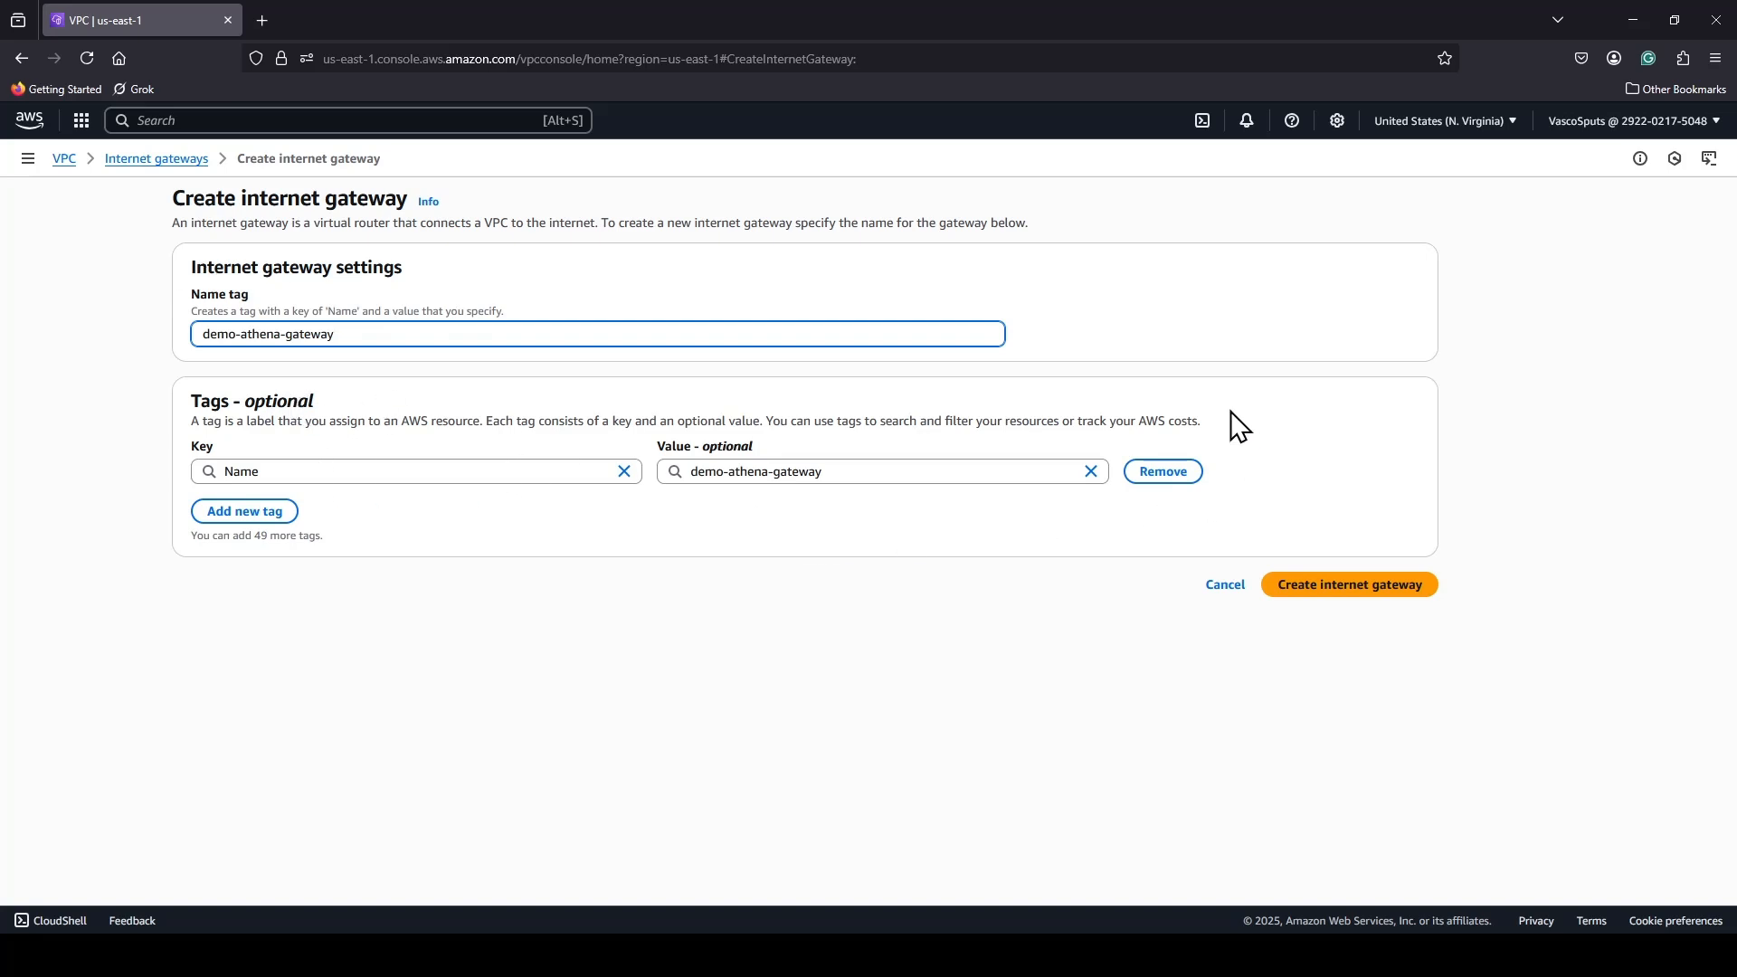
left_click(1382, 590)
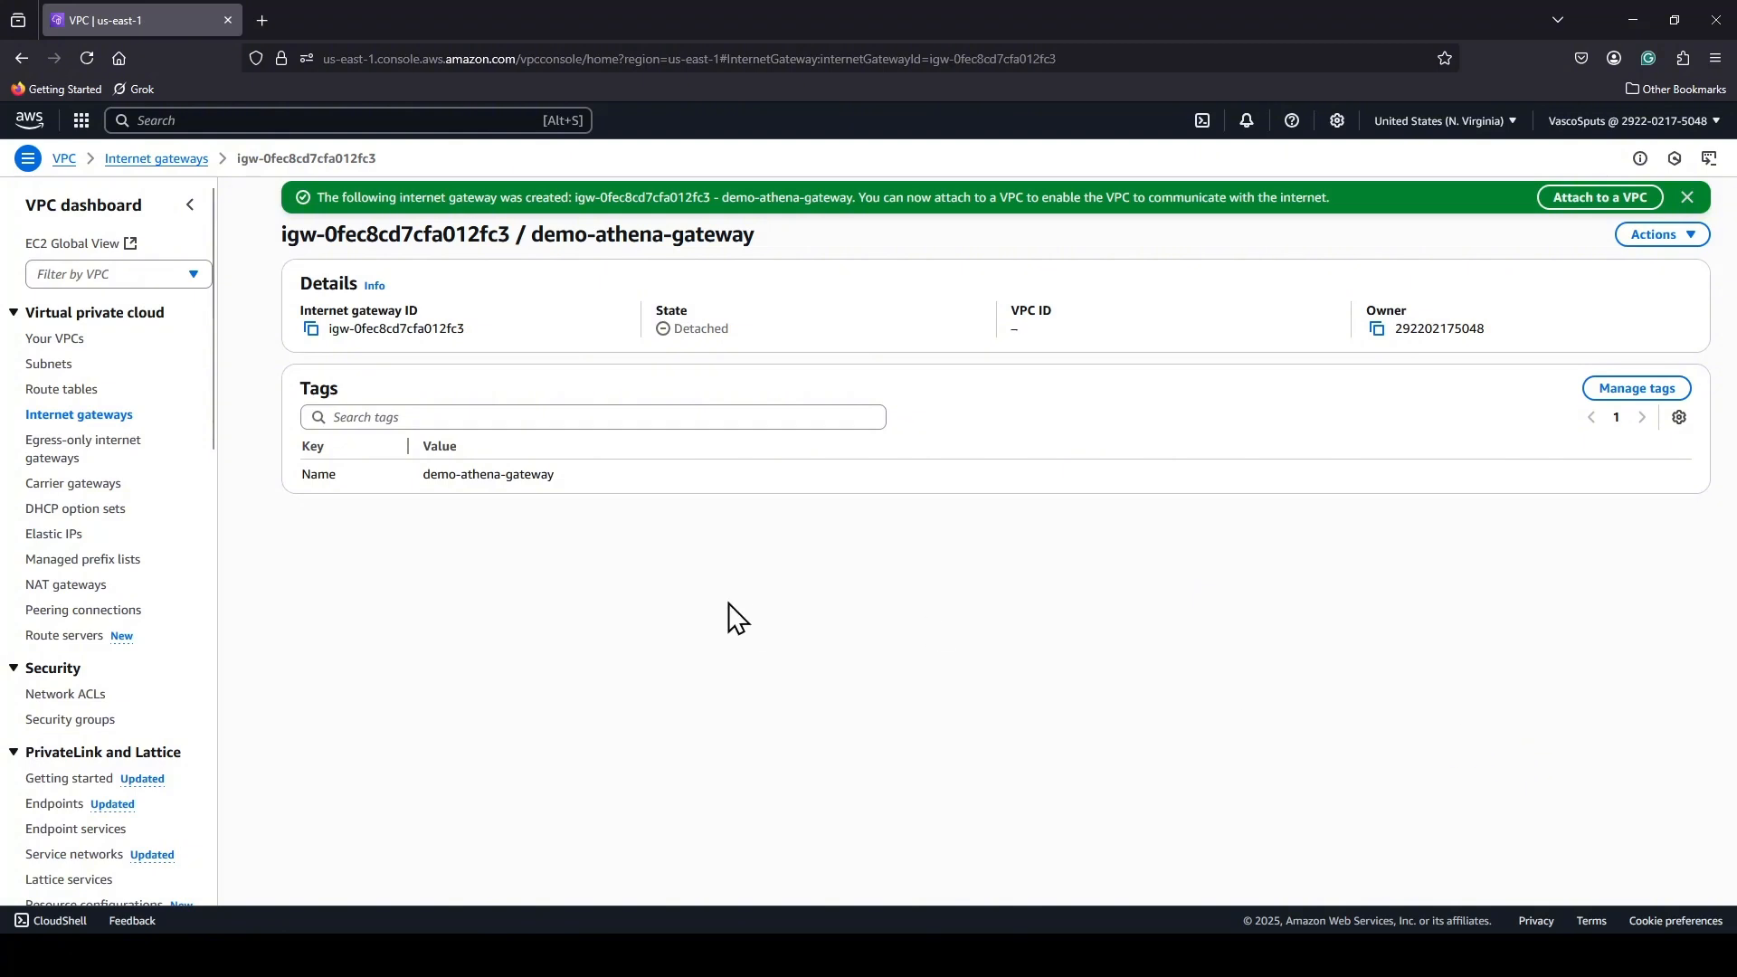
Attach the demo-athena-gateway internet gateway to Demo-Athena-VPC.
left_click(84, 416)
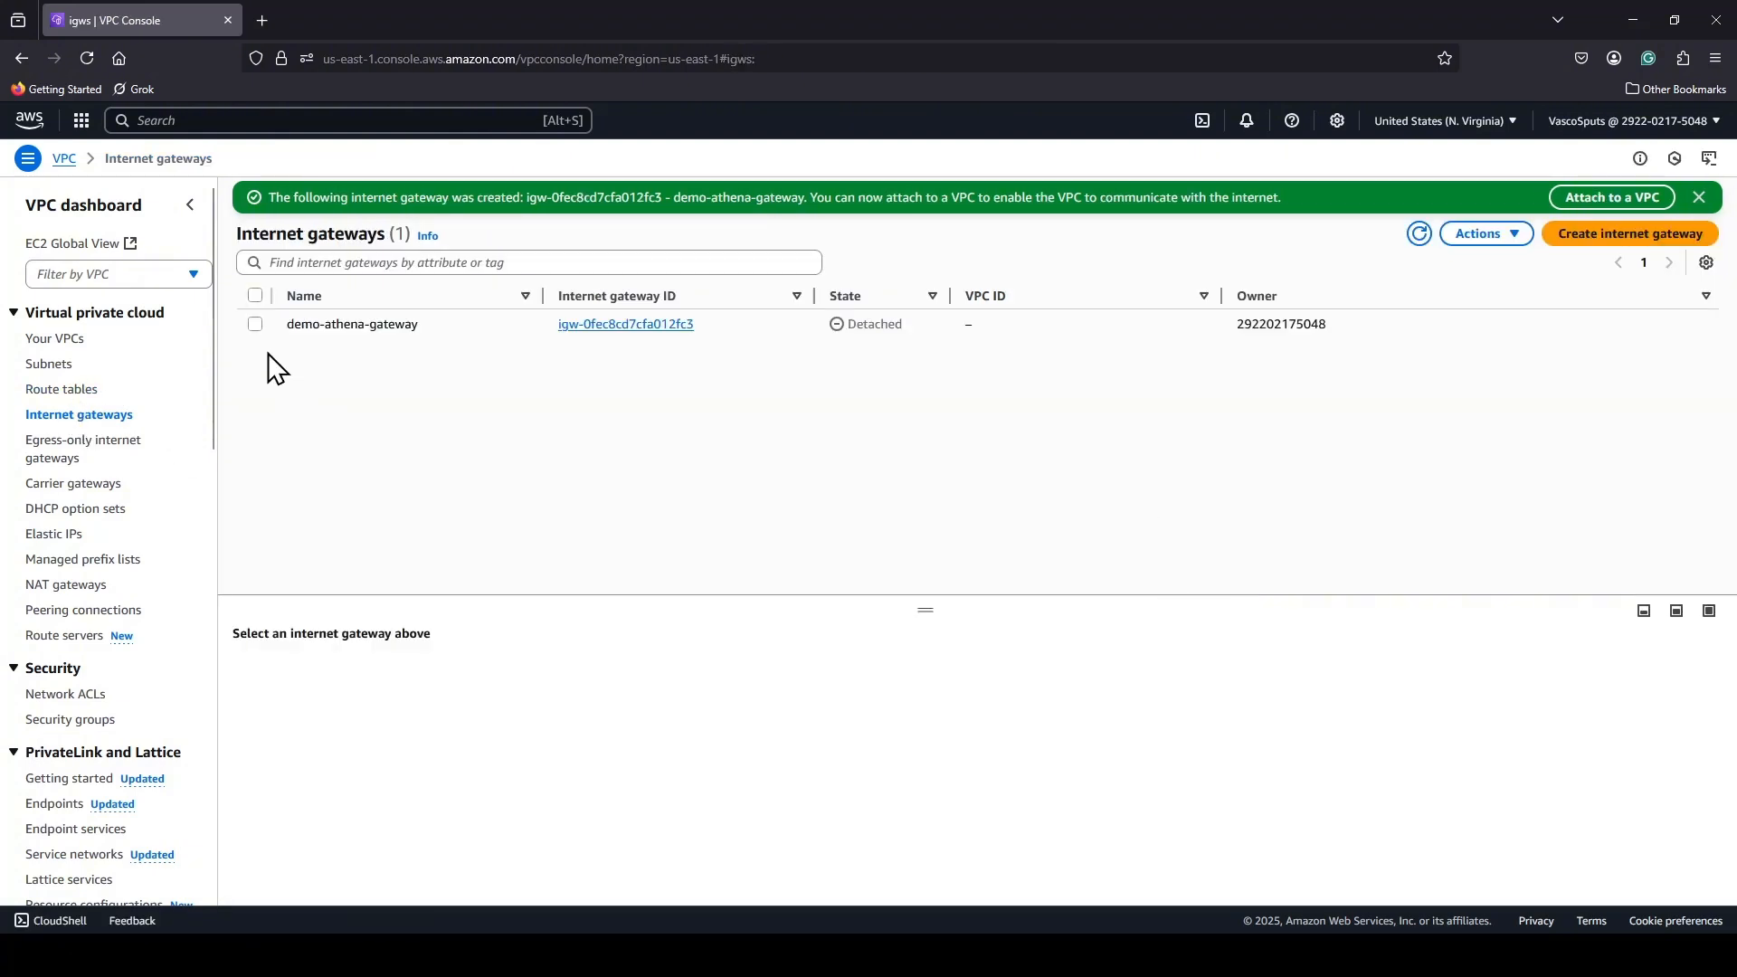
left_click(255, 324)
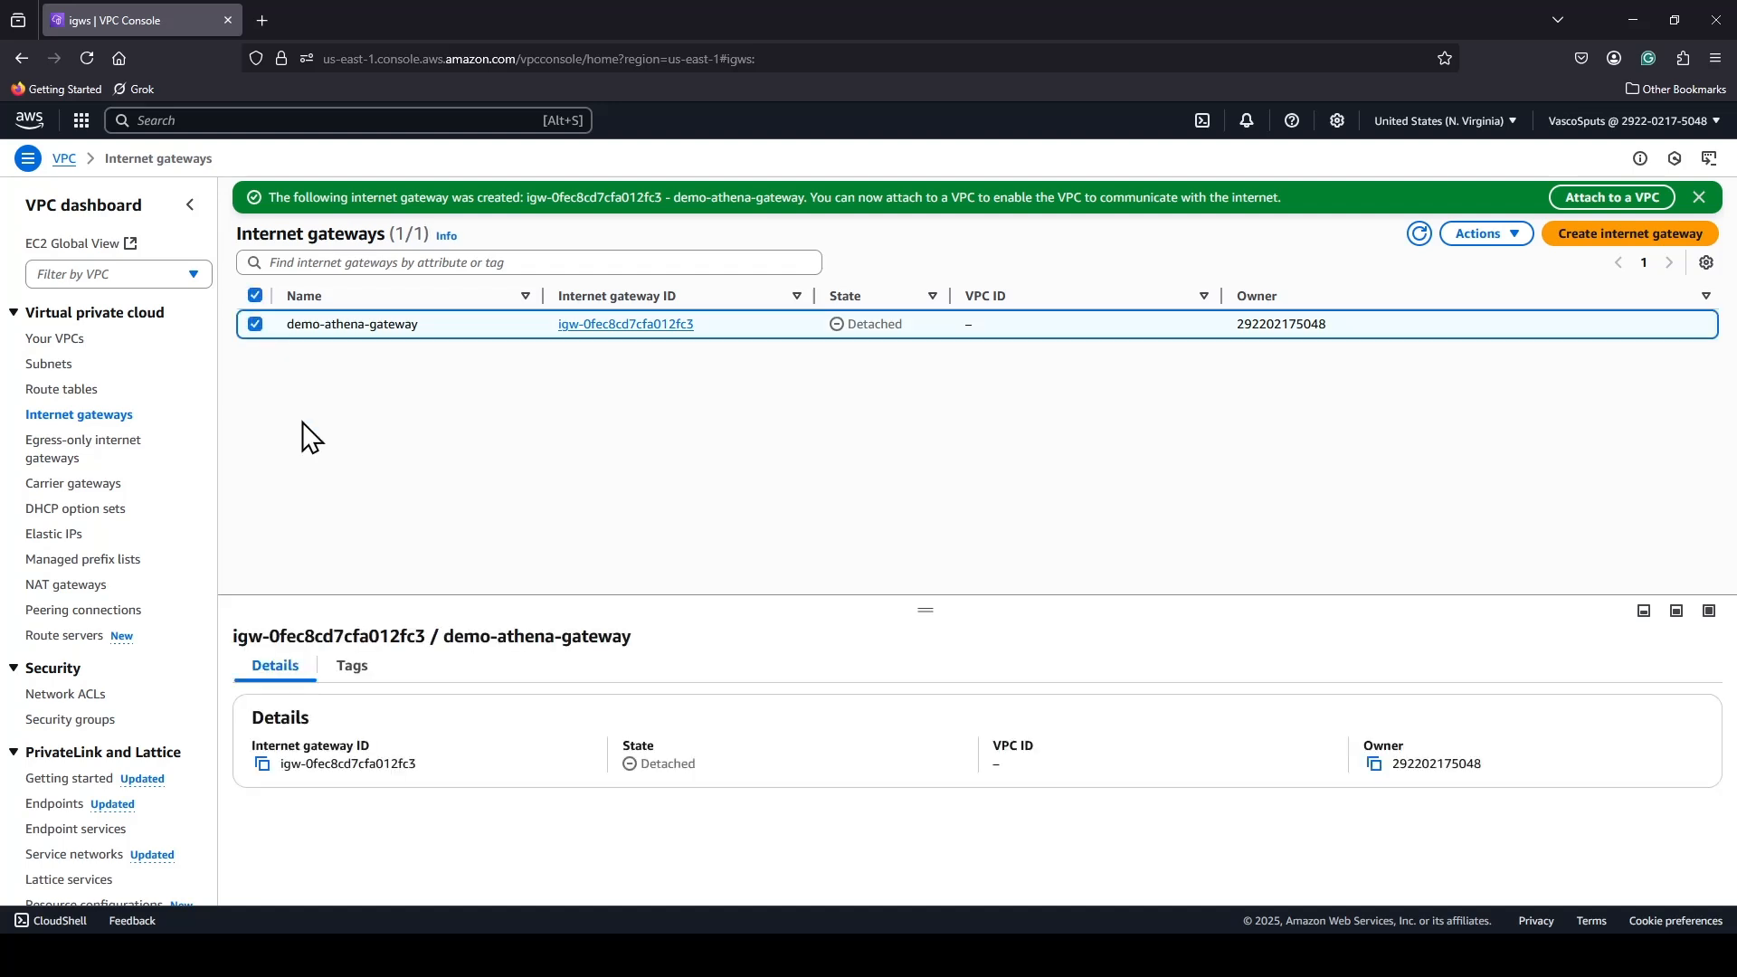
left_click(1506, 237)
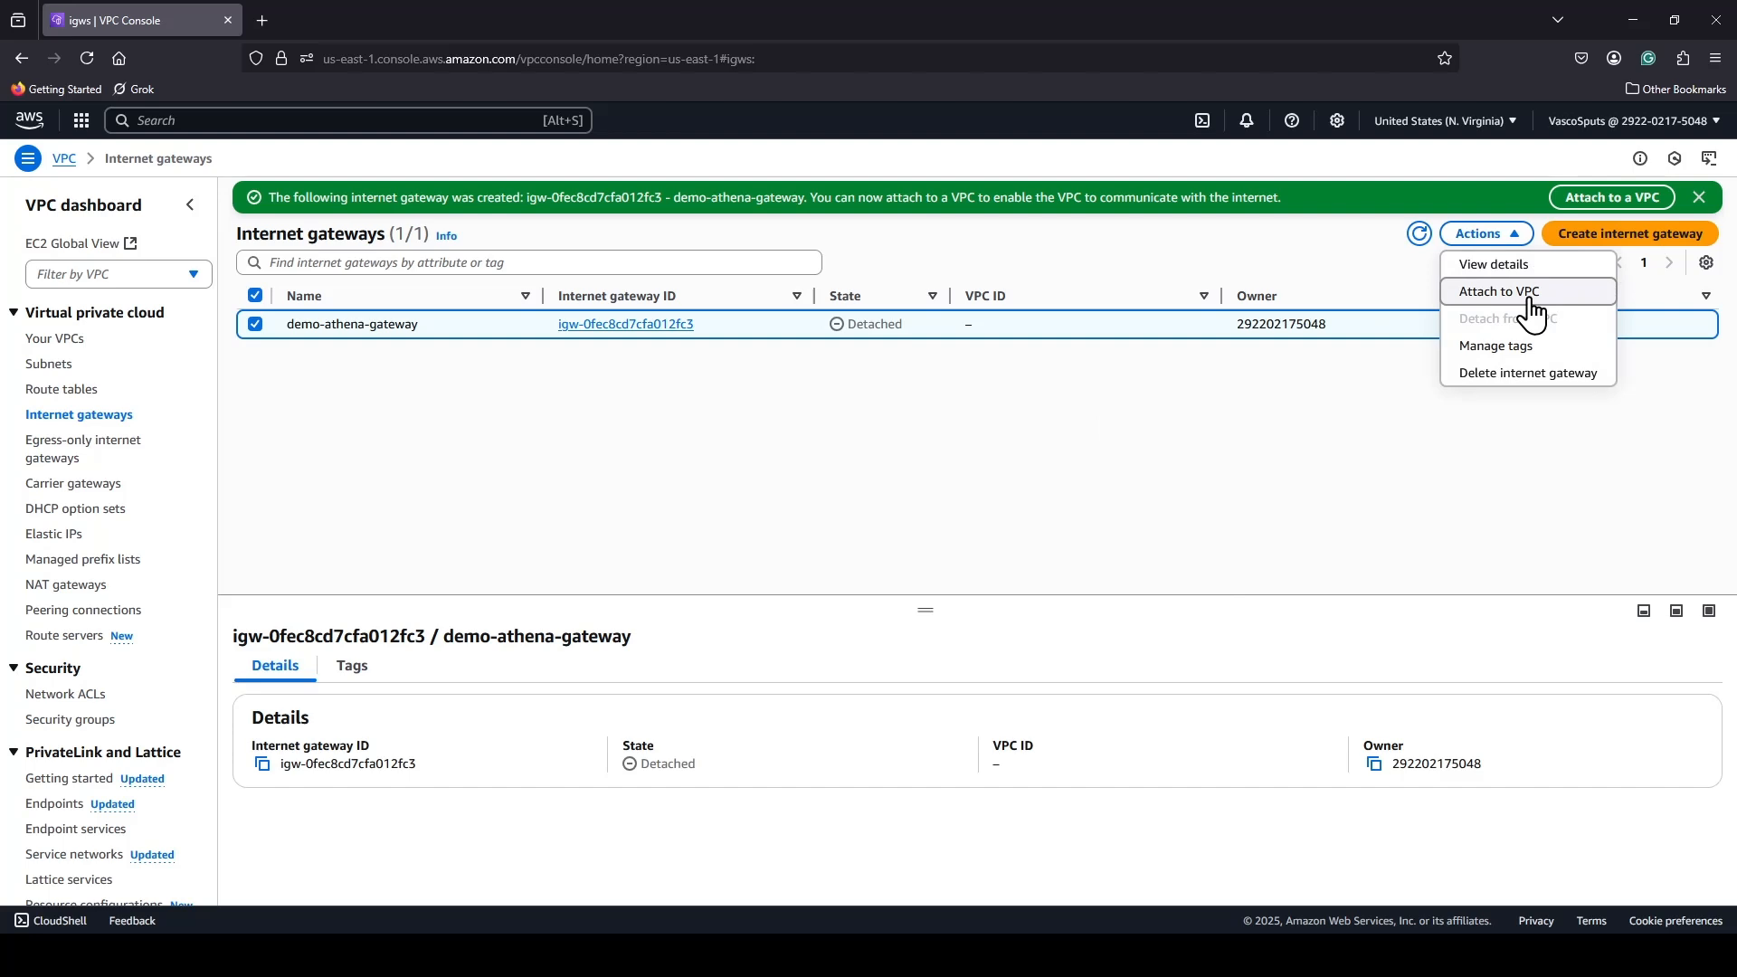
left_click(1502, 292)
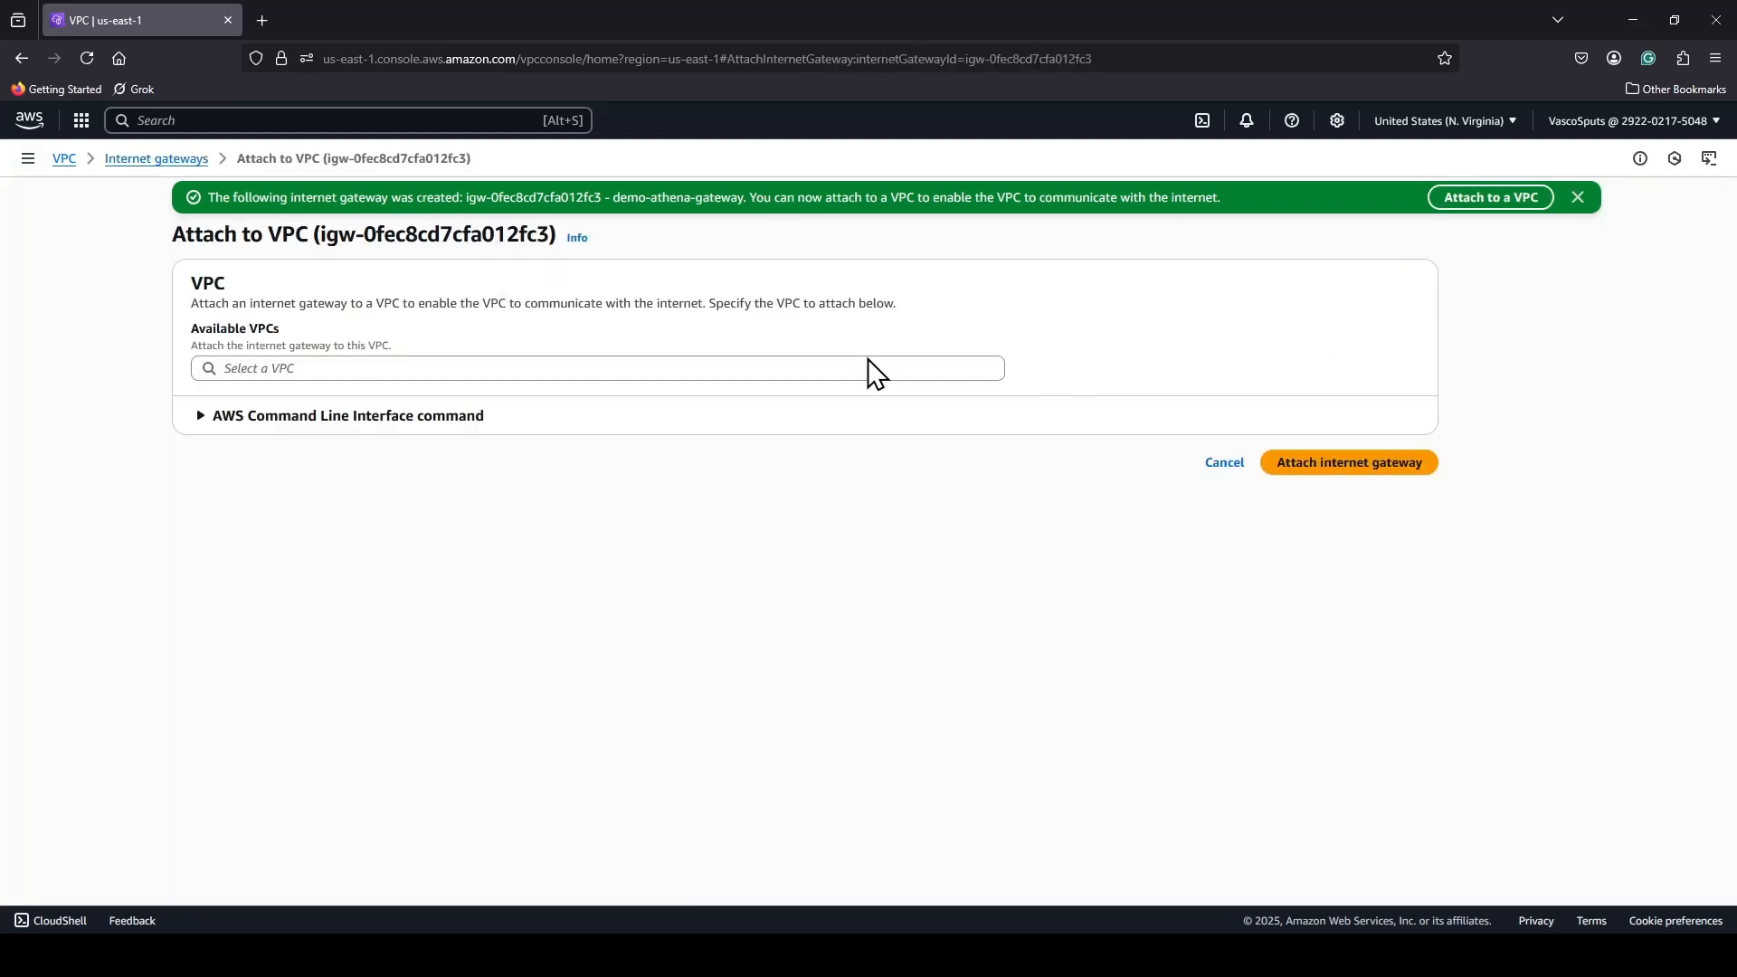
left_click(785, 366)
left_click(446, 403)
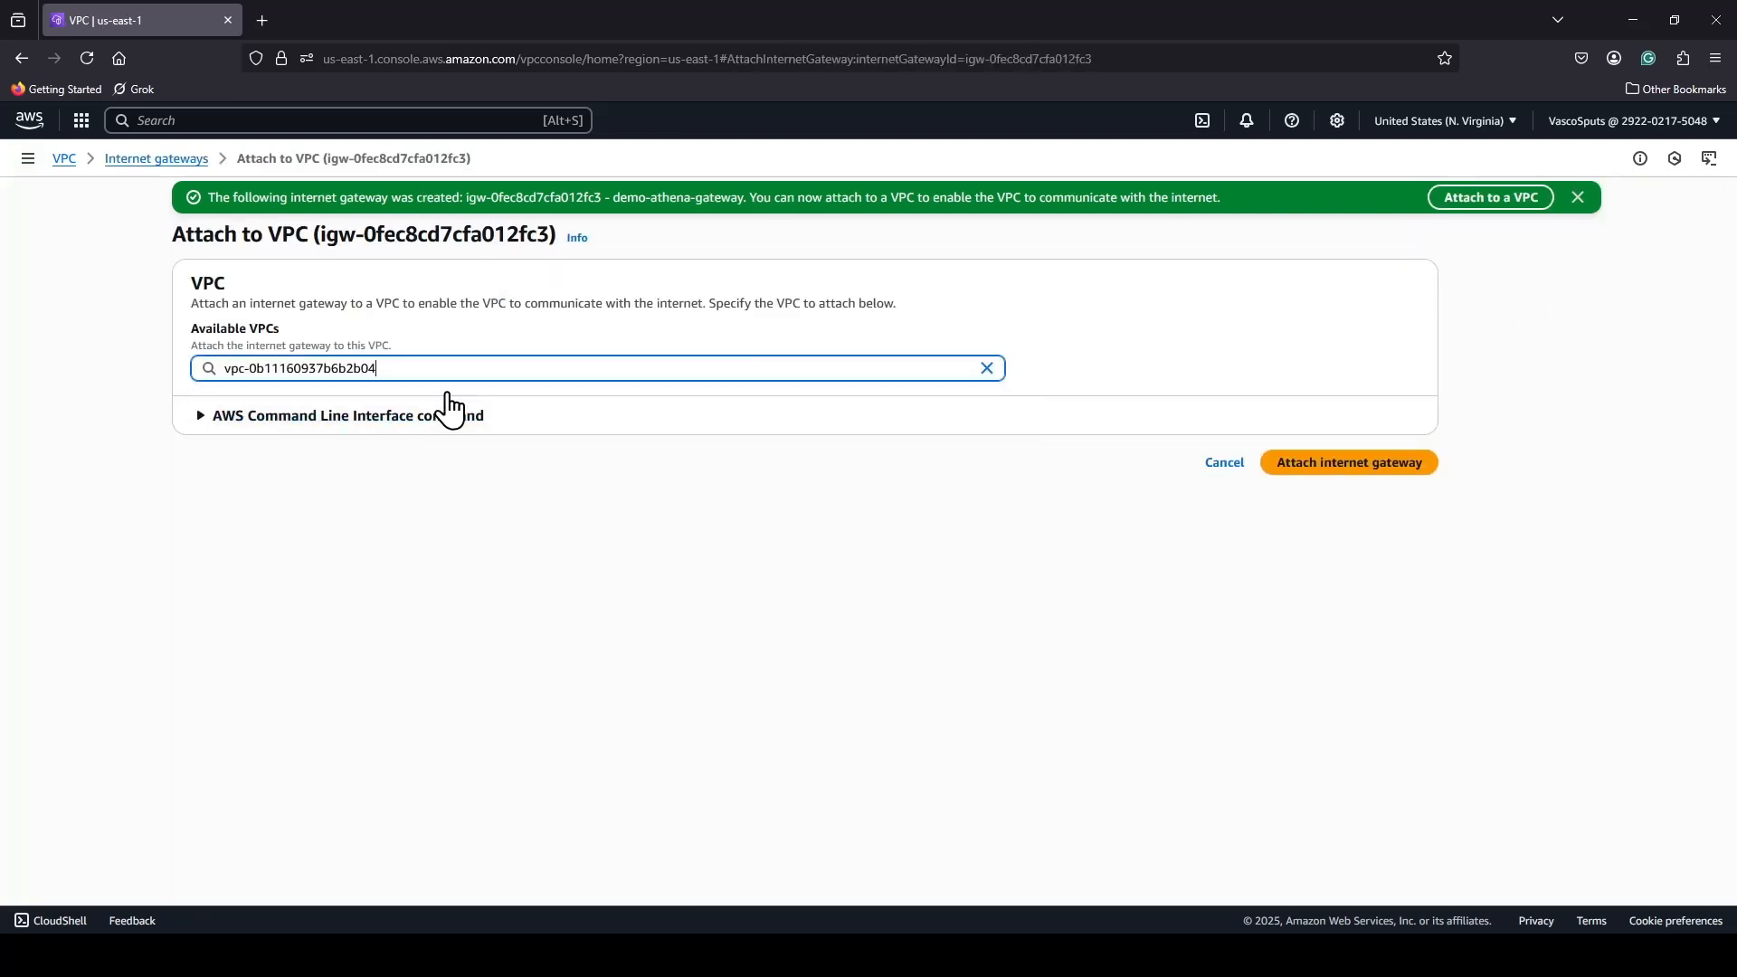
left_click(1343, 472)
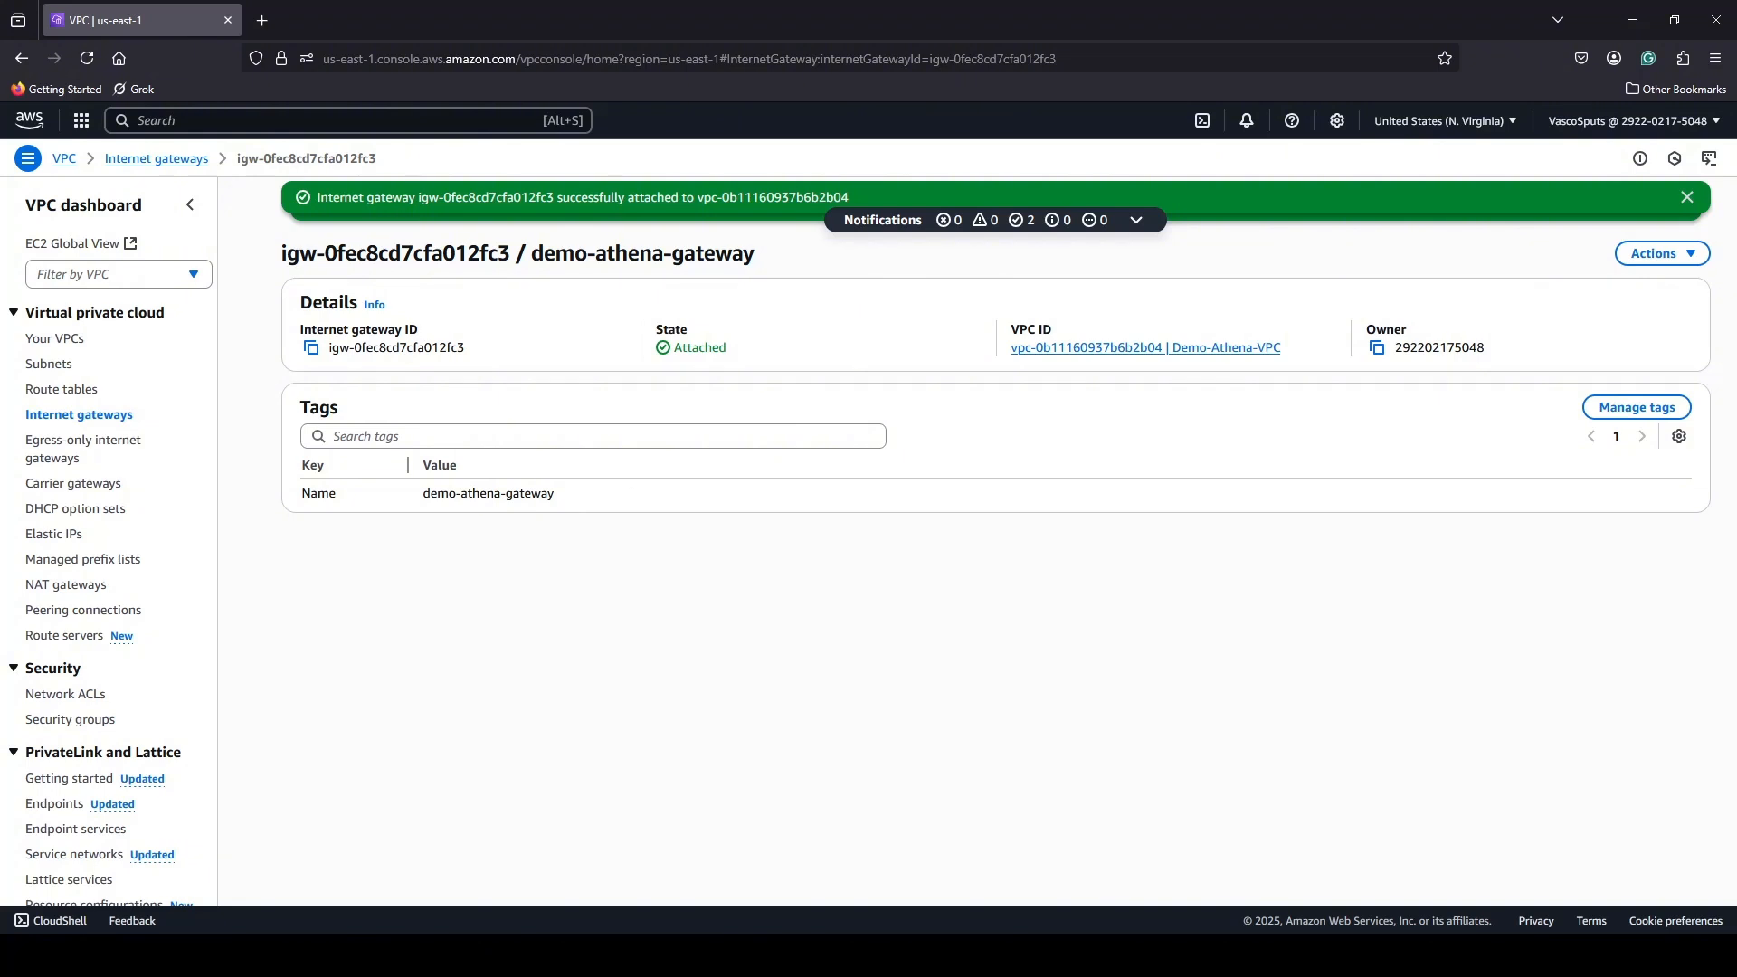
Explicitly associate Public Subnet with the main route table of Demo-Athena-VPC and save the association.
left_click(79, 391)
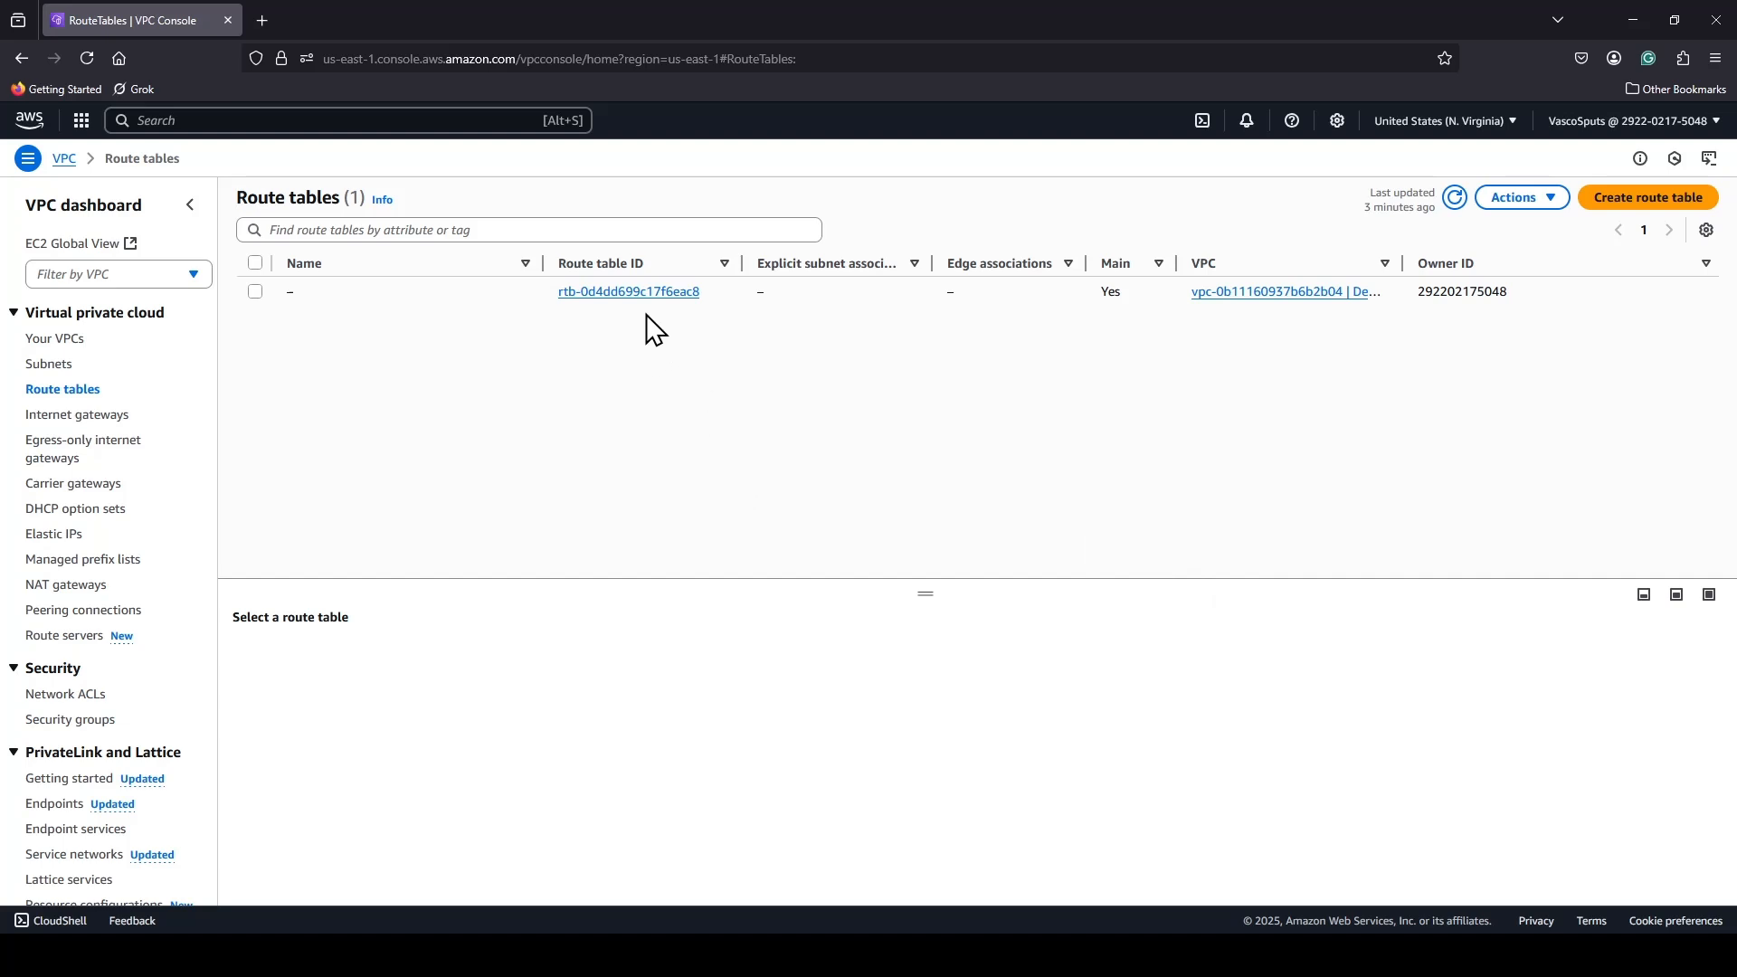
left_click(591, 314)
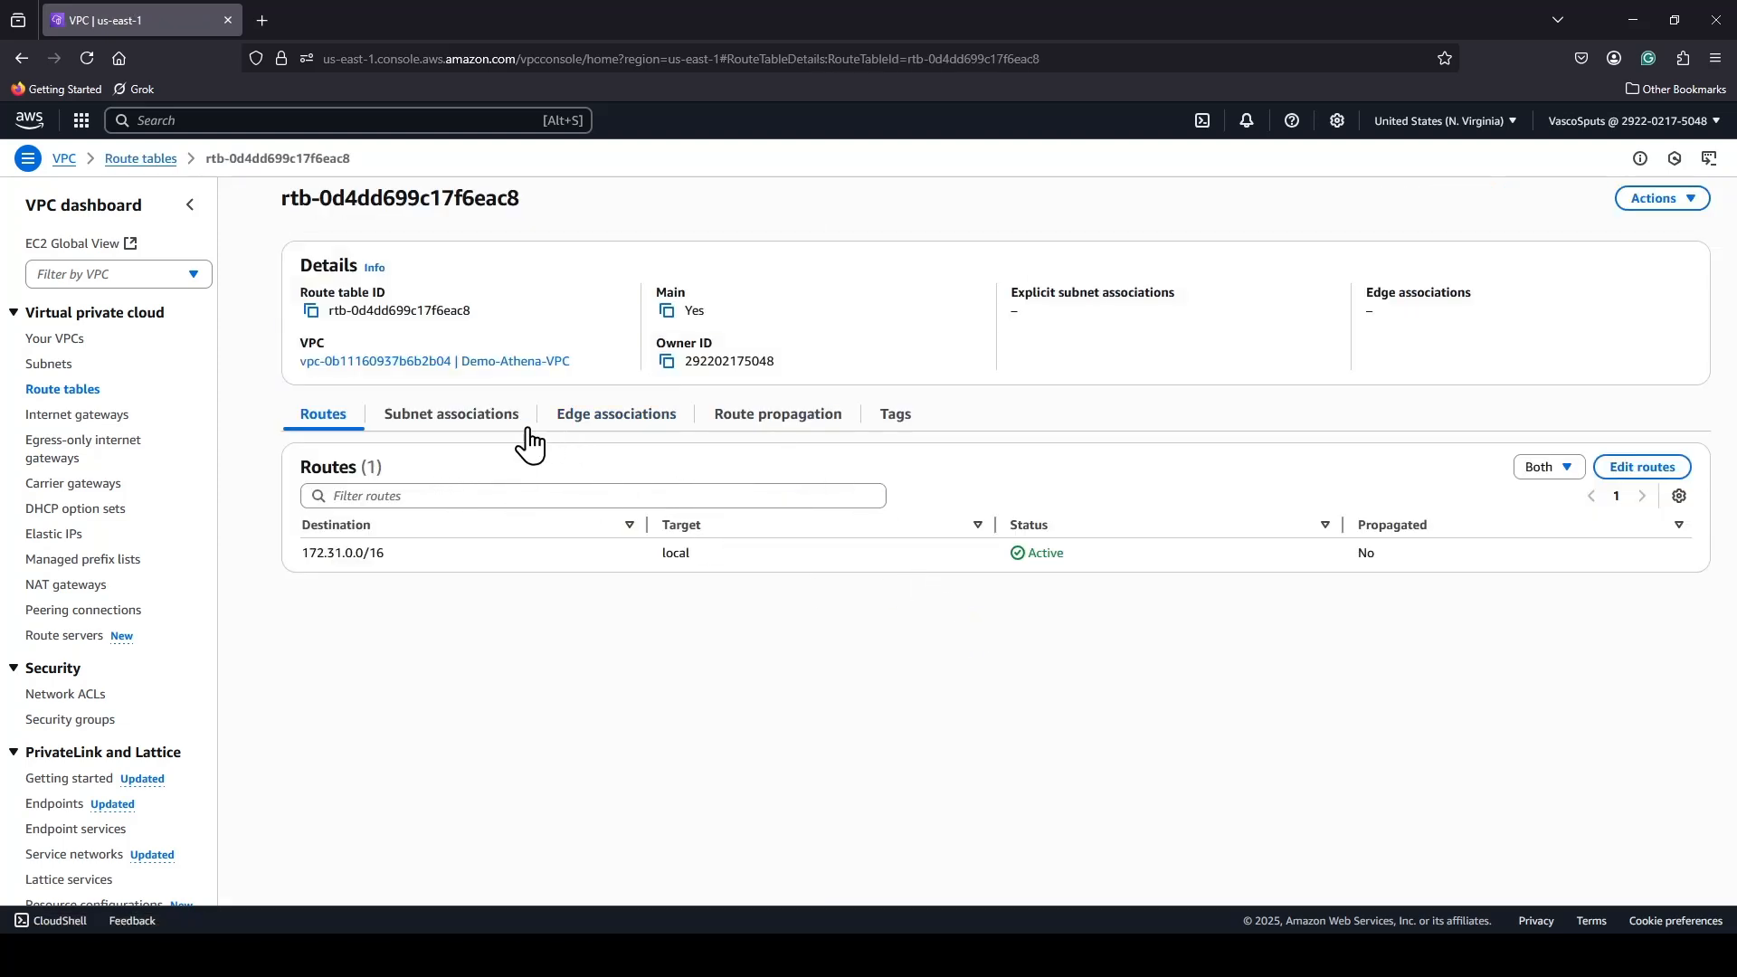
left_click(457, 418)
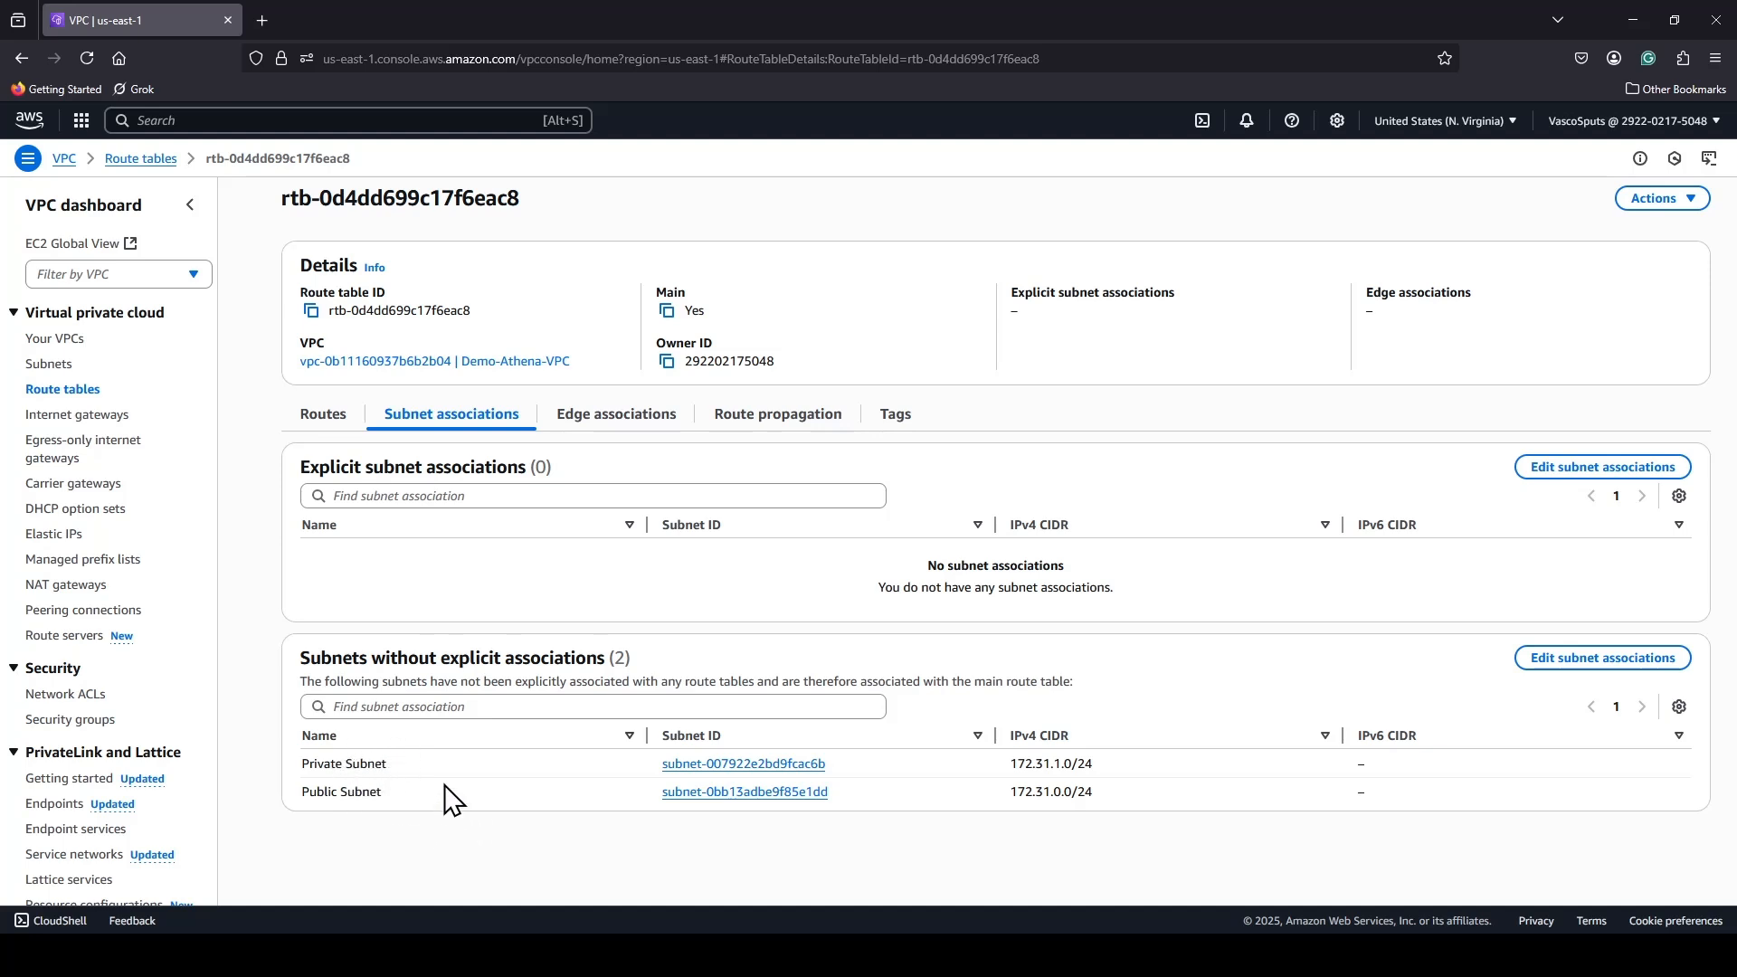
left_click(1619, 471)
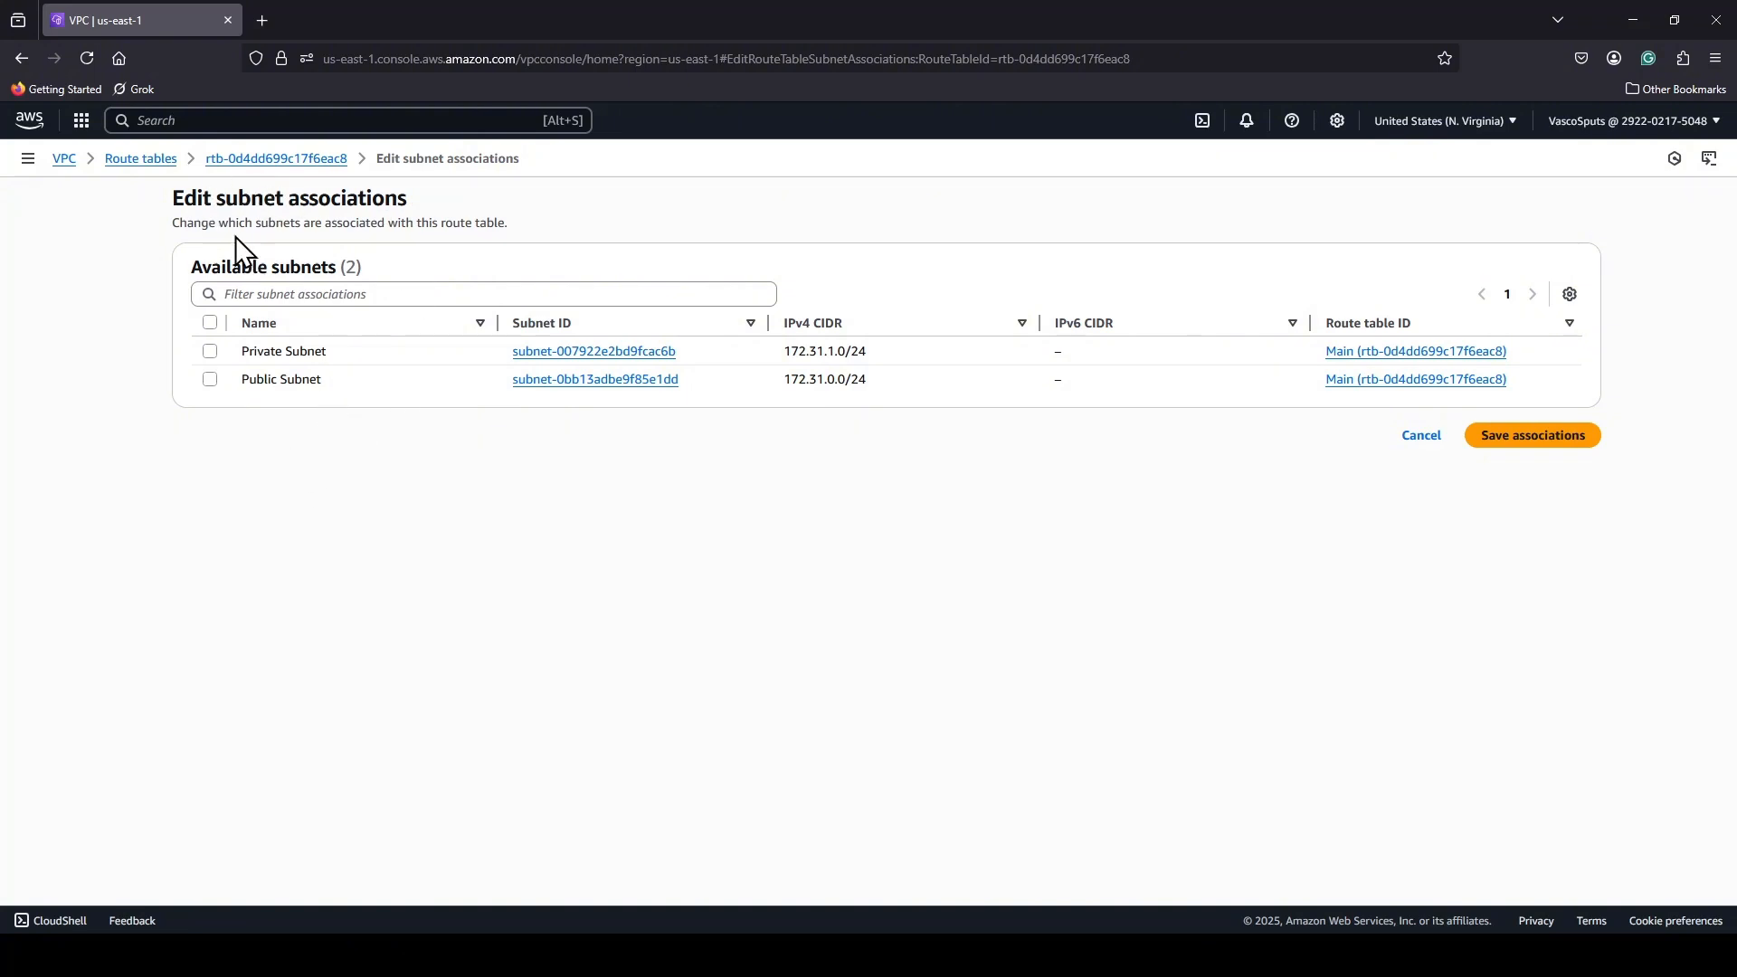
left_click(209, 379)
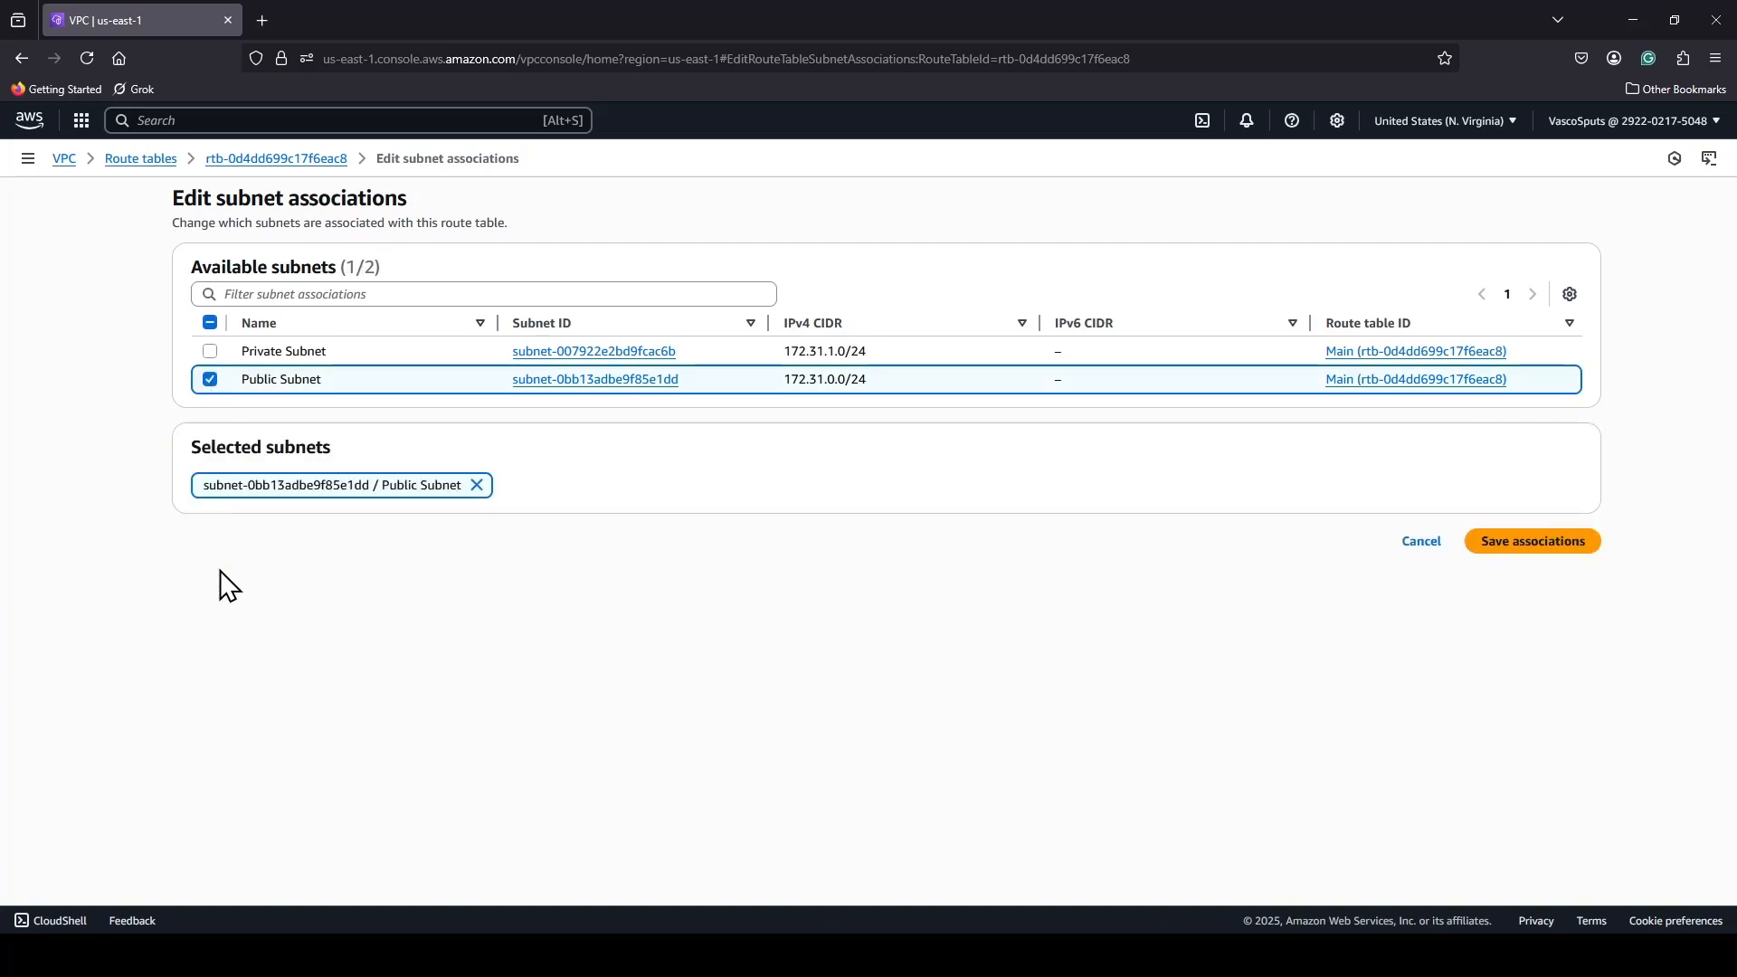
left_click(1550, 545)
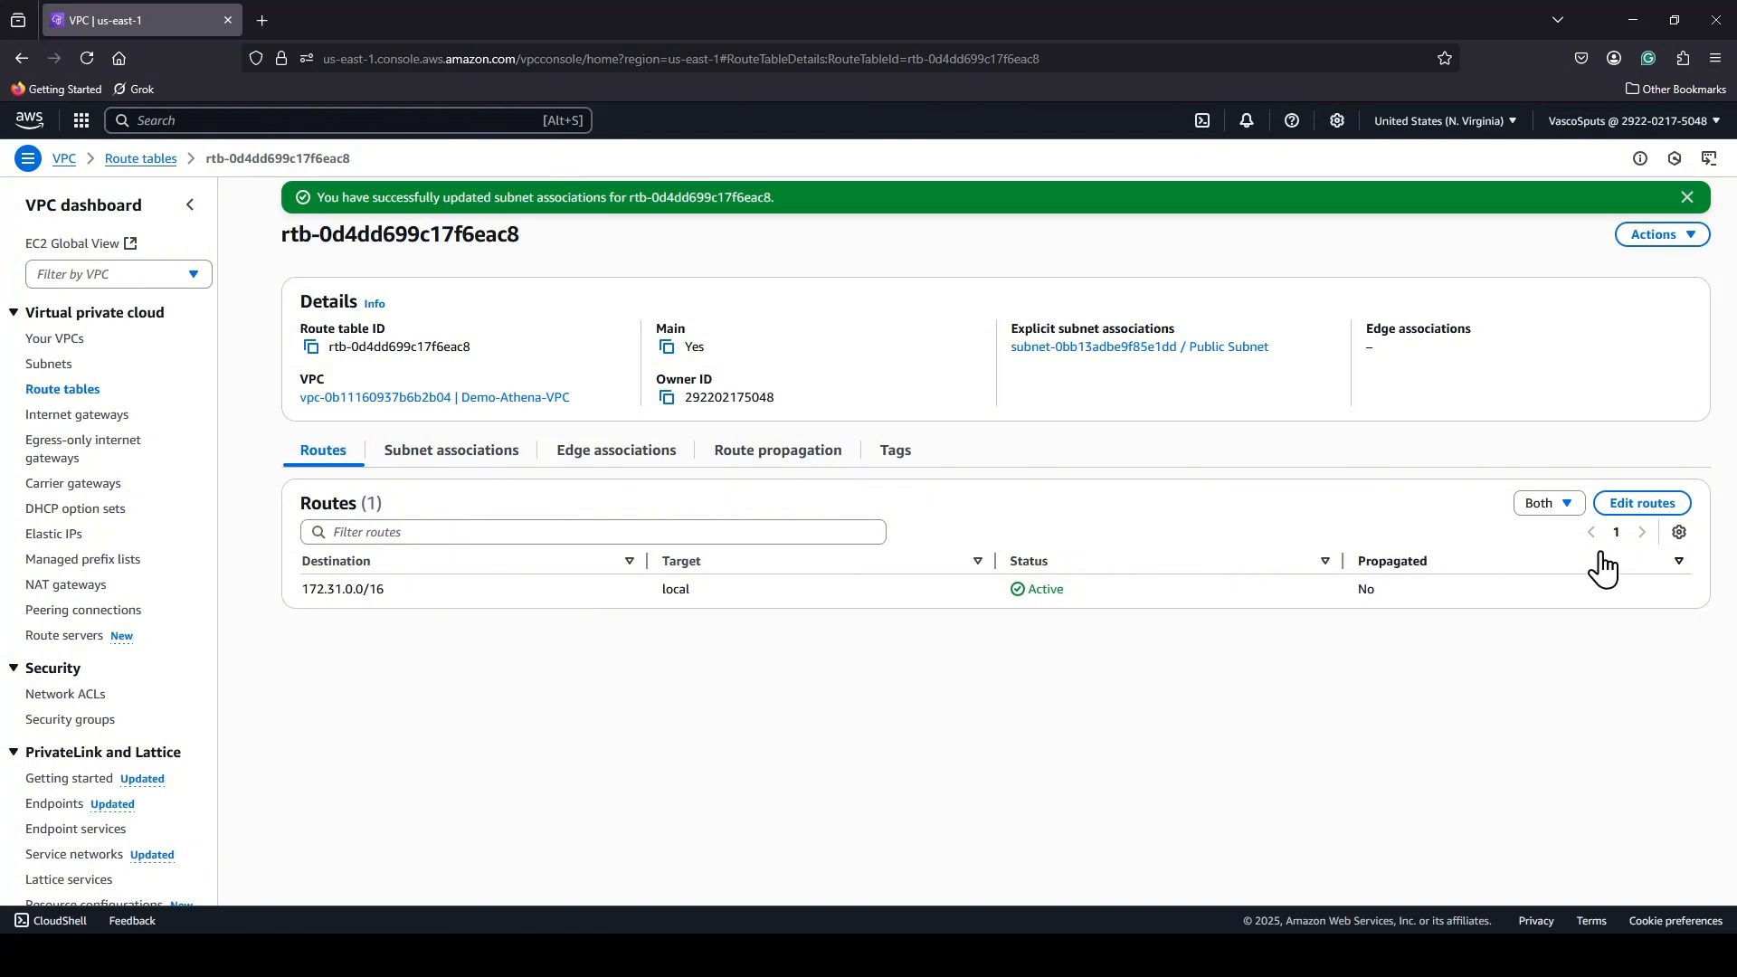
Add a route for 0.0.0.0/0 targeting the demo-athena-gateway internet gateway to the main route table and save the changes.
left_click(1639, 515)
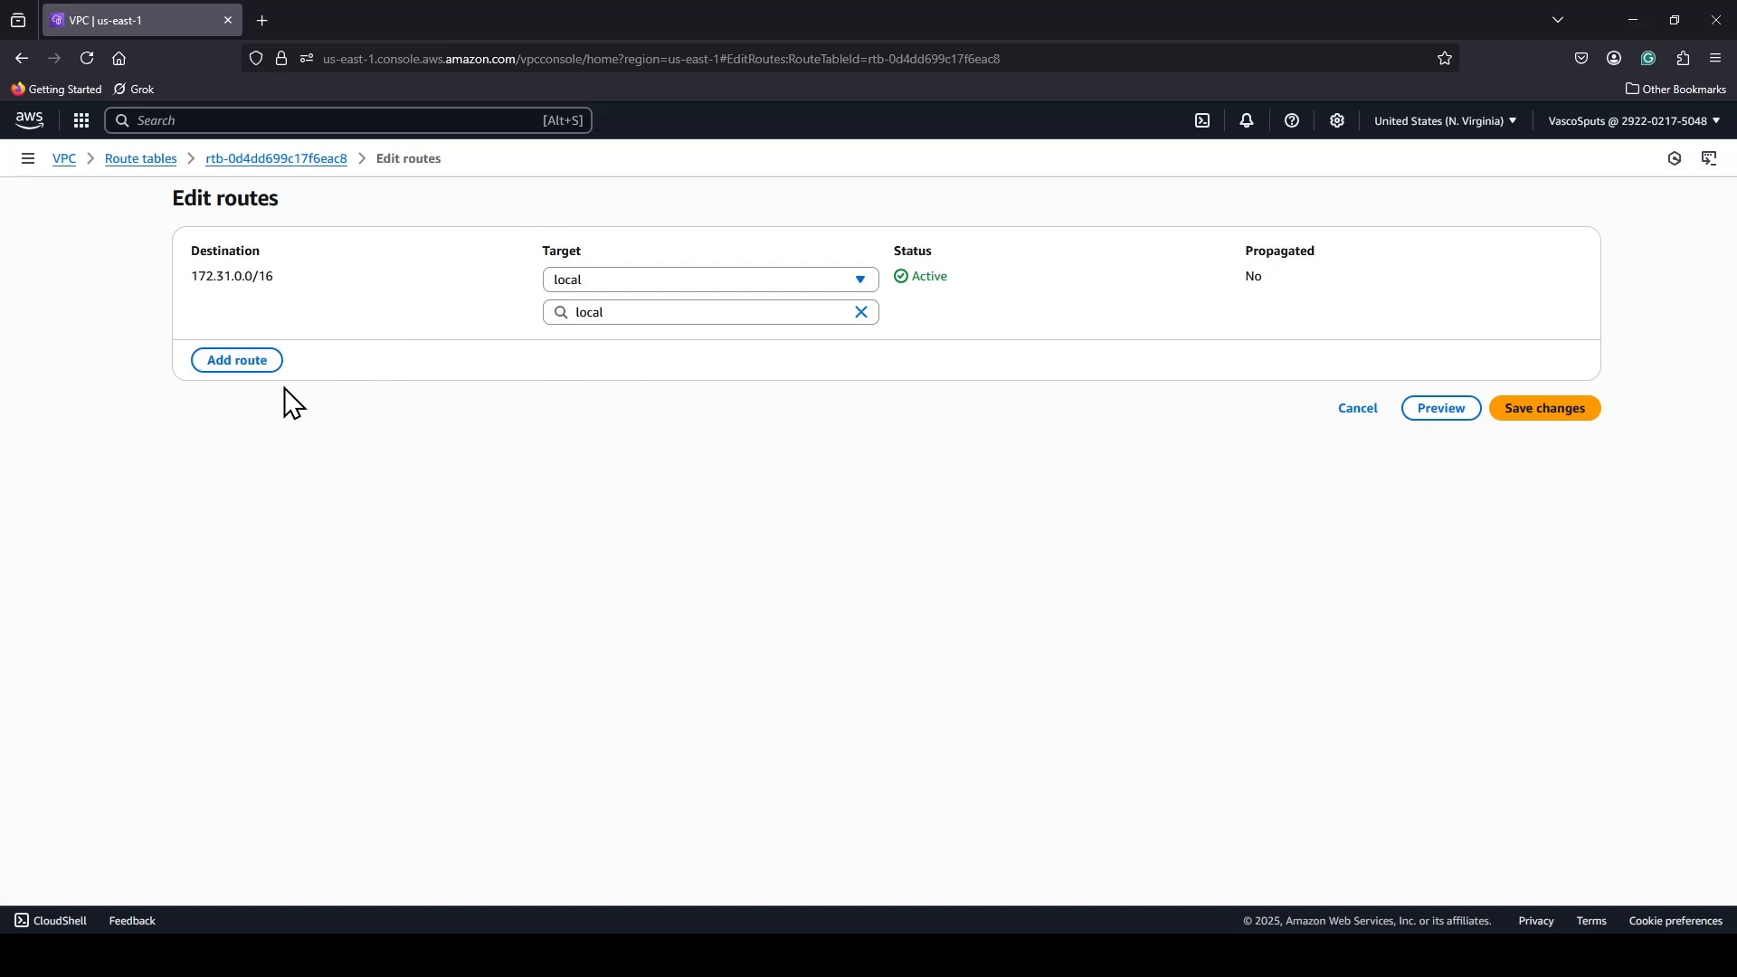
left_click(237, 362)
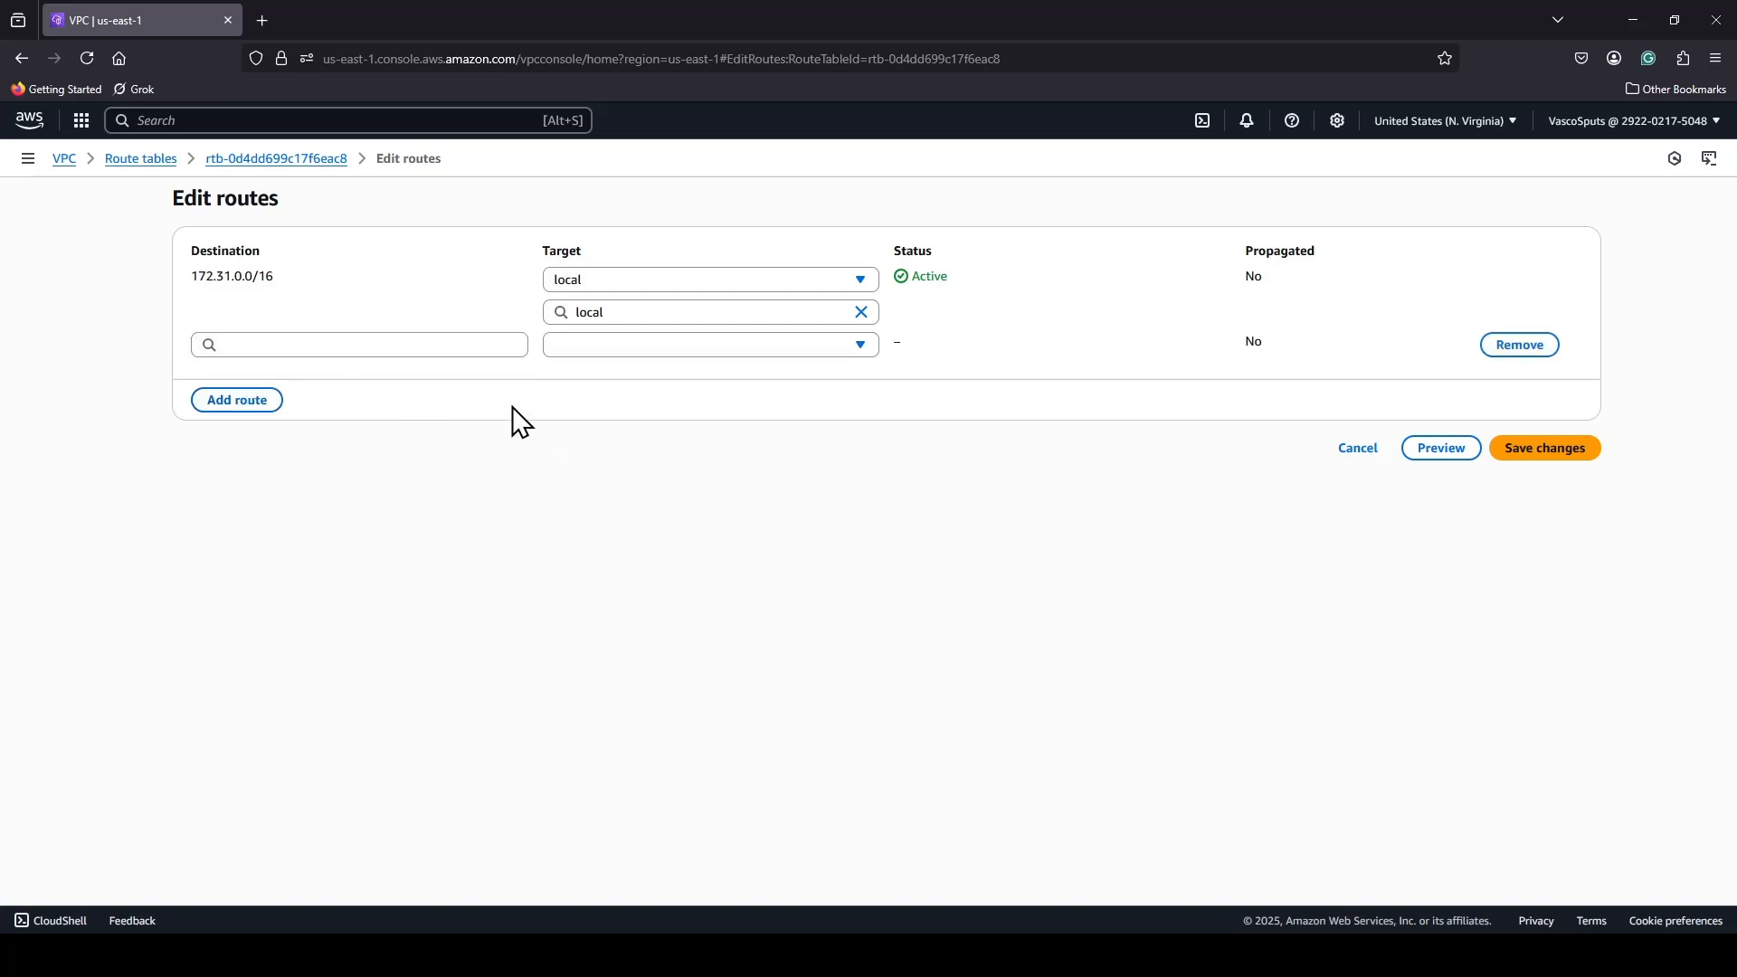
left_click(470, 348)
left_click(306, 373)
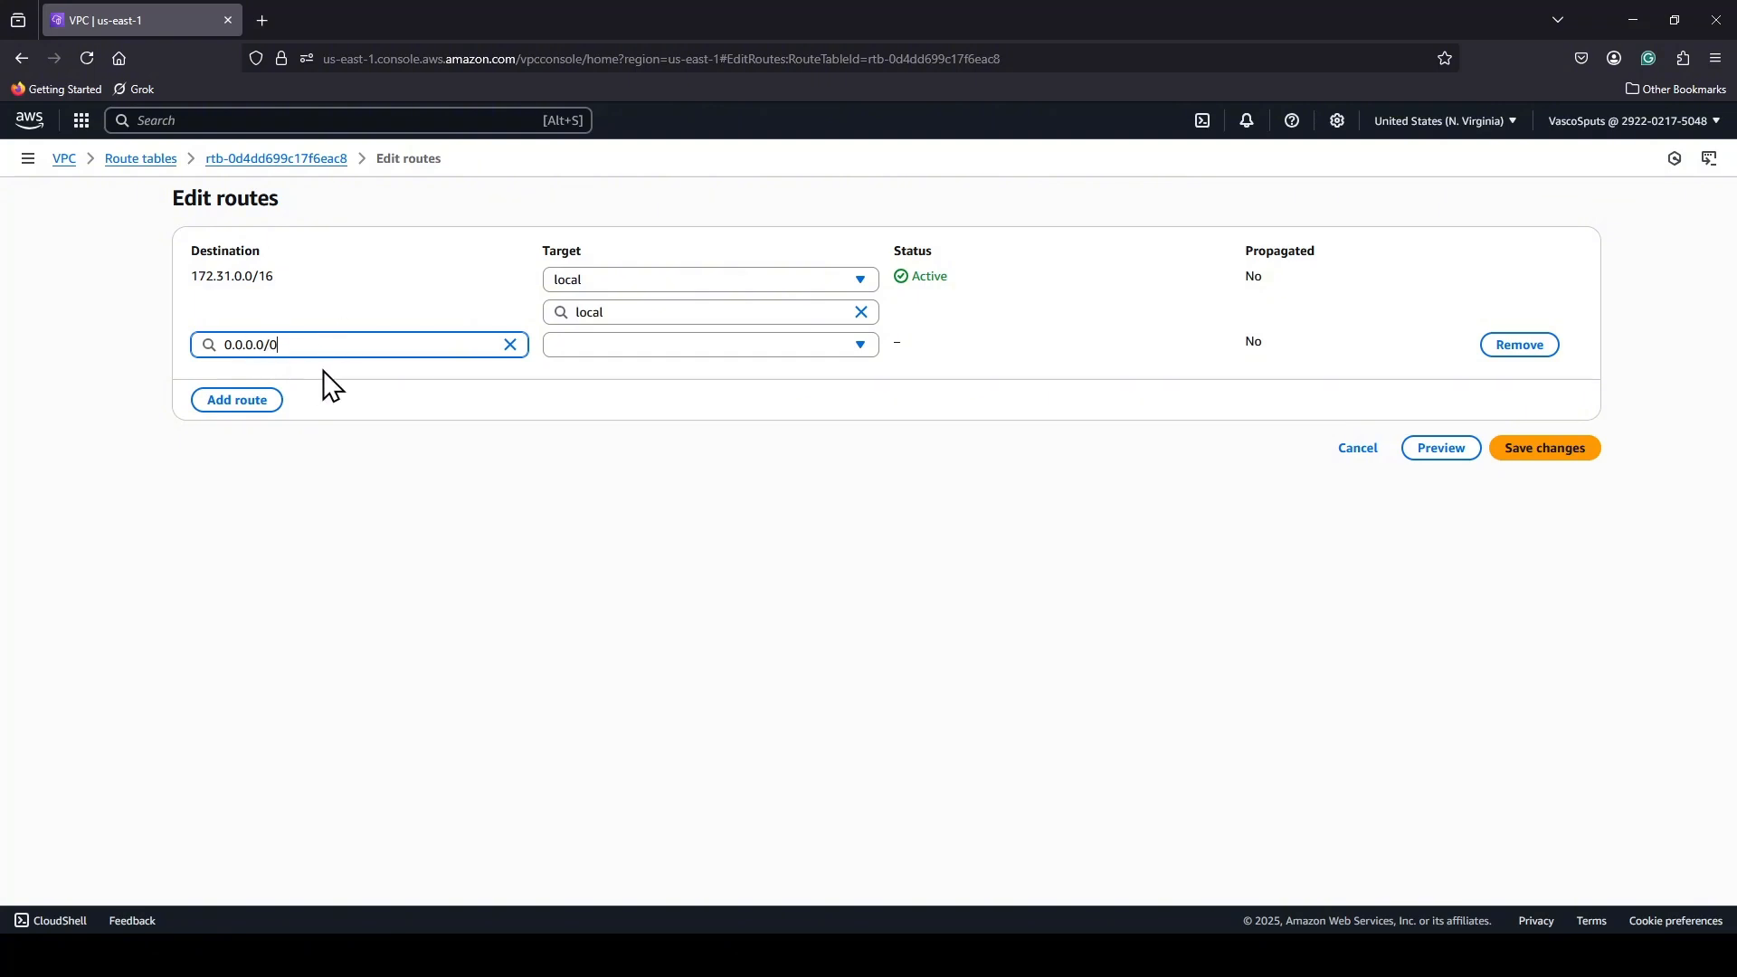
left_click(811, 345)
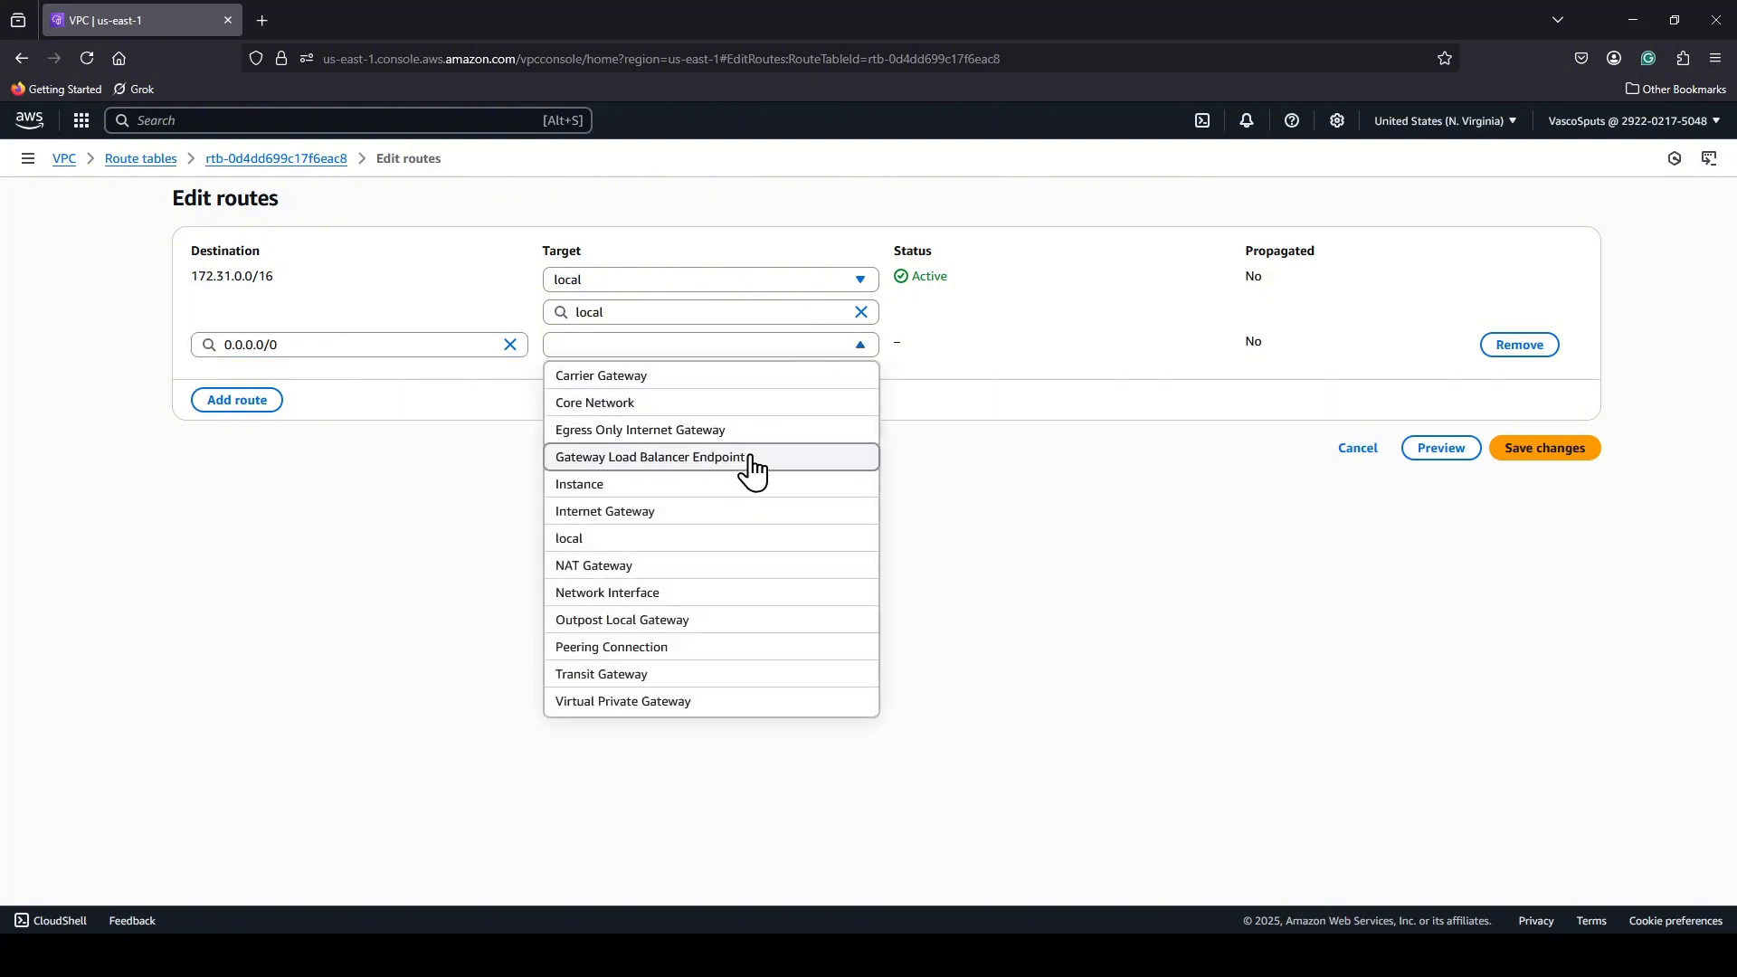
left_click(685, 525)
left_click(704, 379)
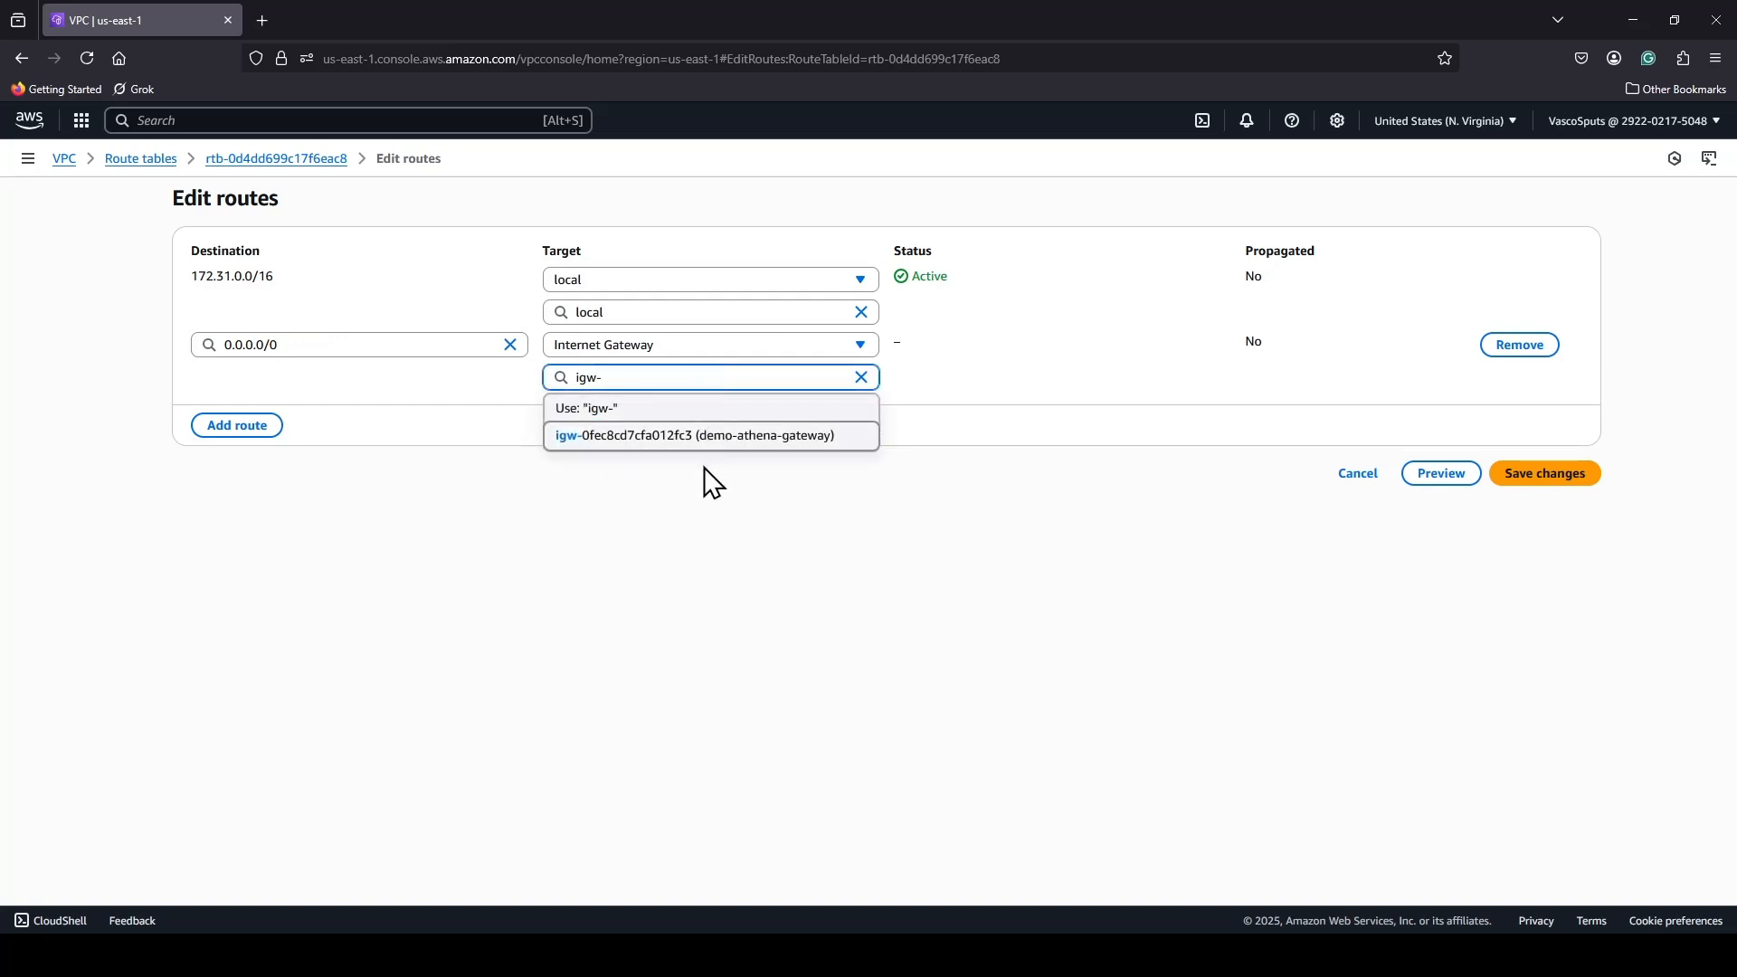
left_click(706, 438)
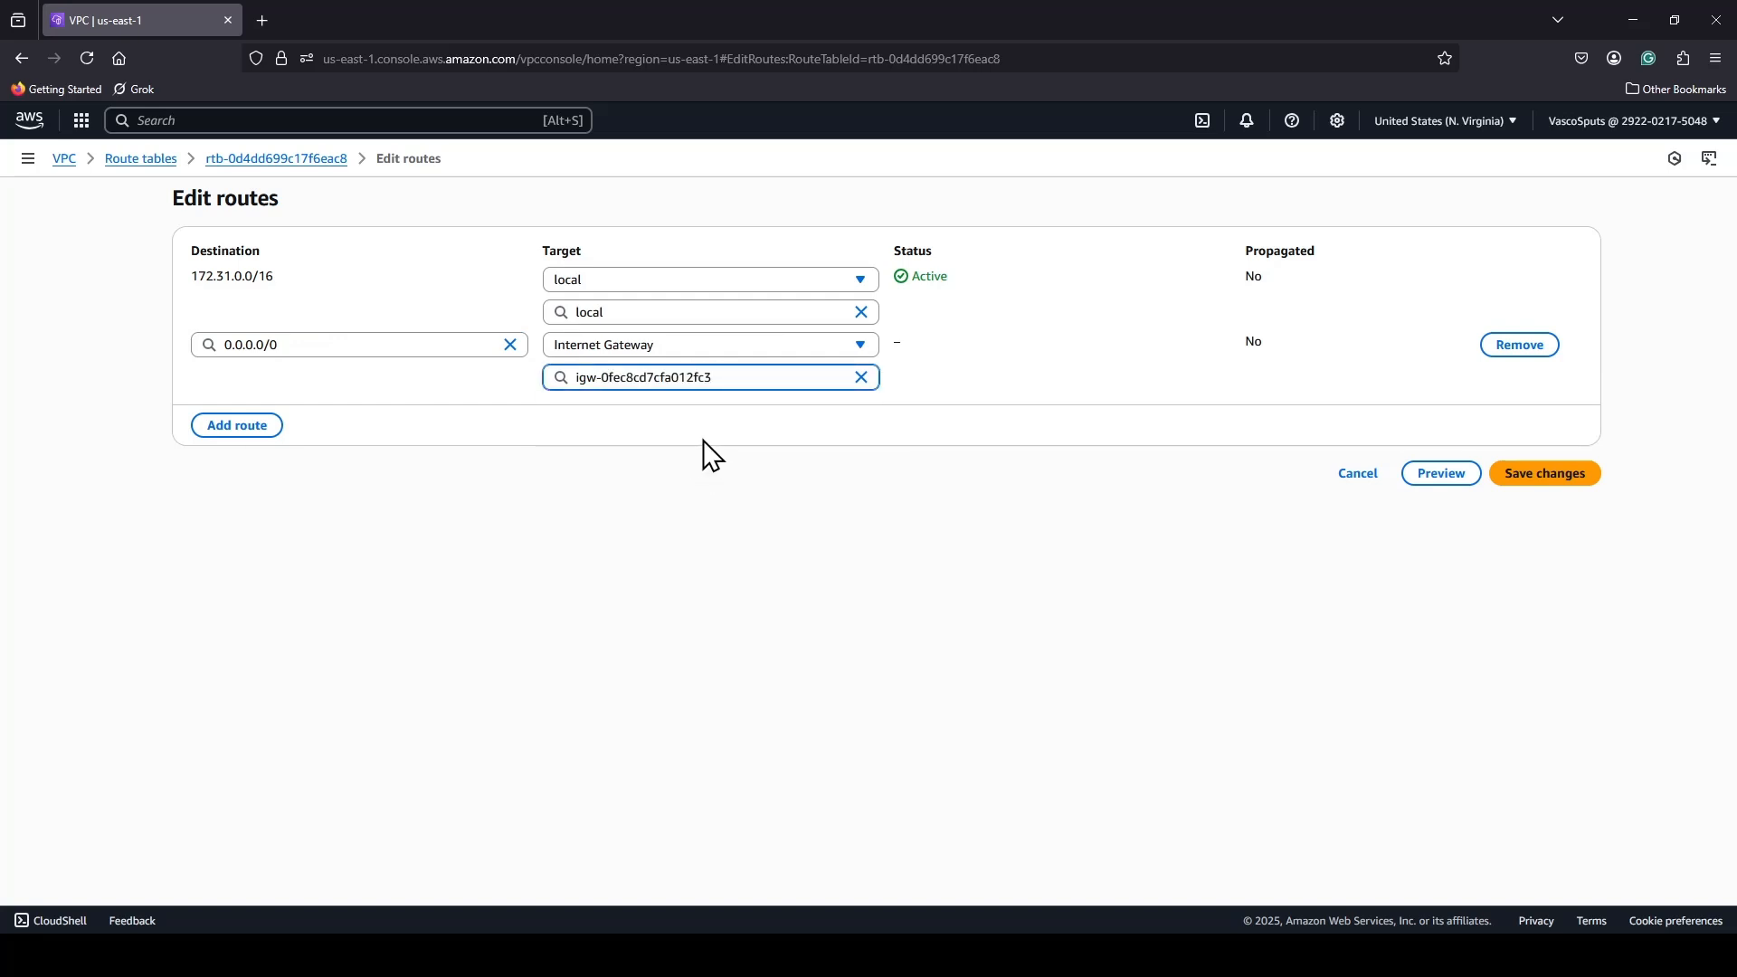
left_click(1535, 498)
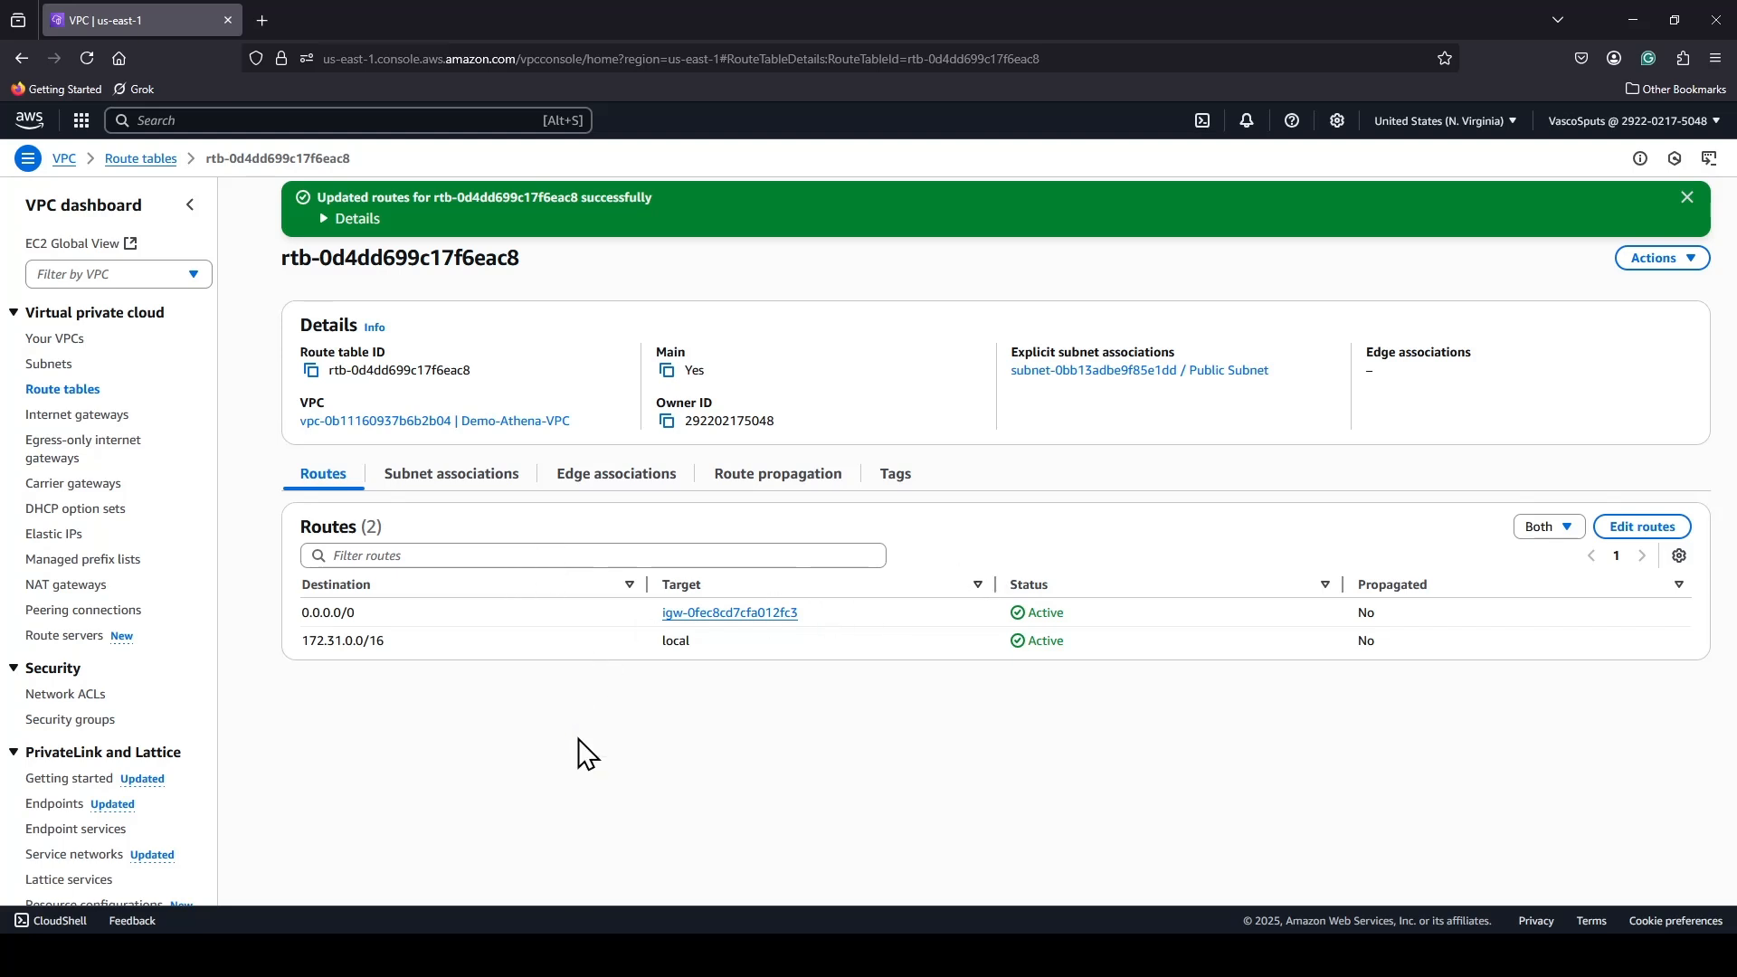
Examine the inbound and outbound rules of the VPC's default security group.
left_click(72, 720)
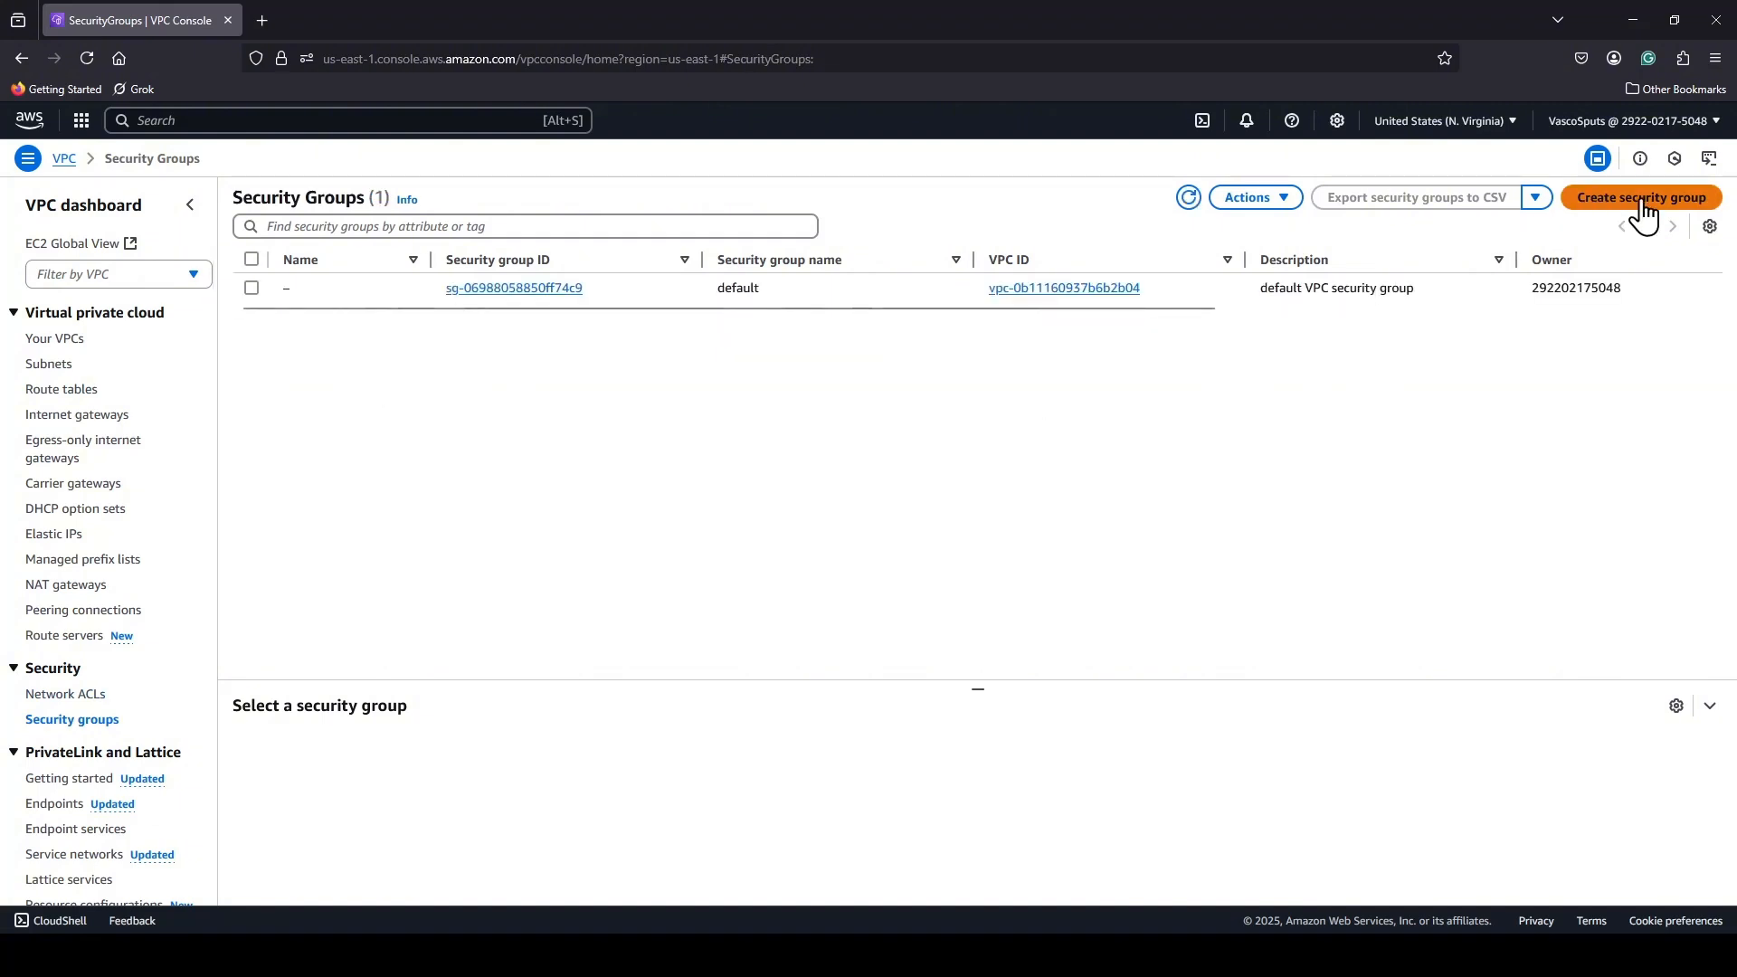
left_click(494, 288)
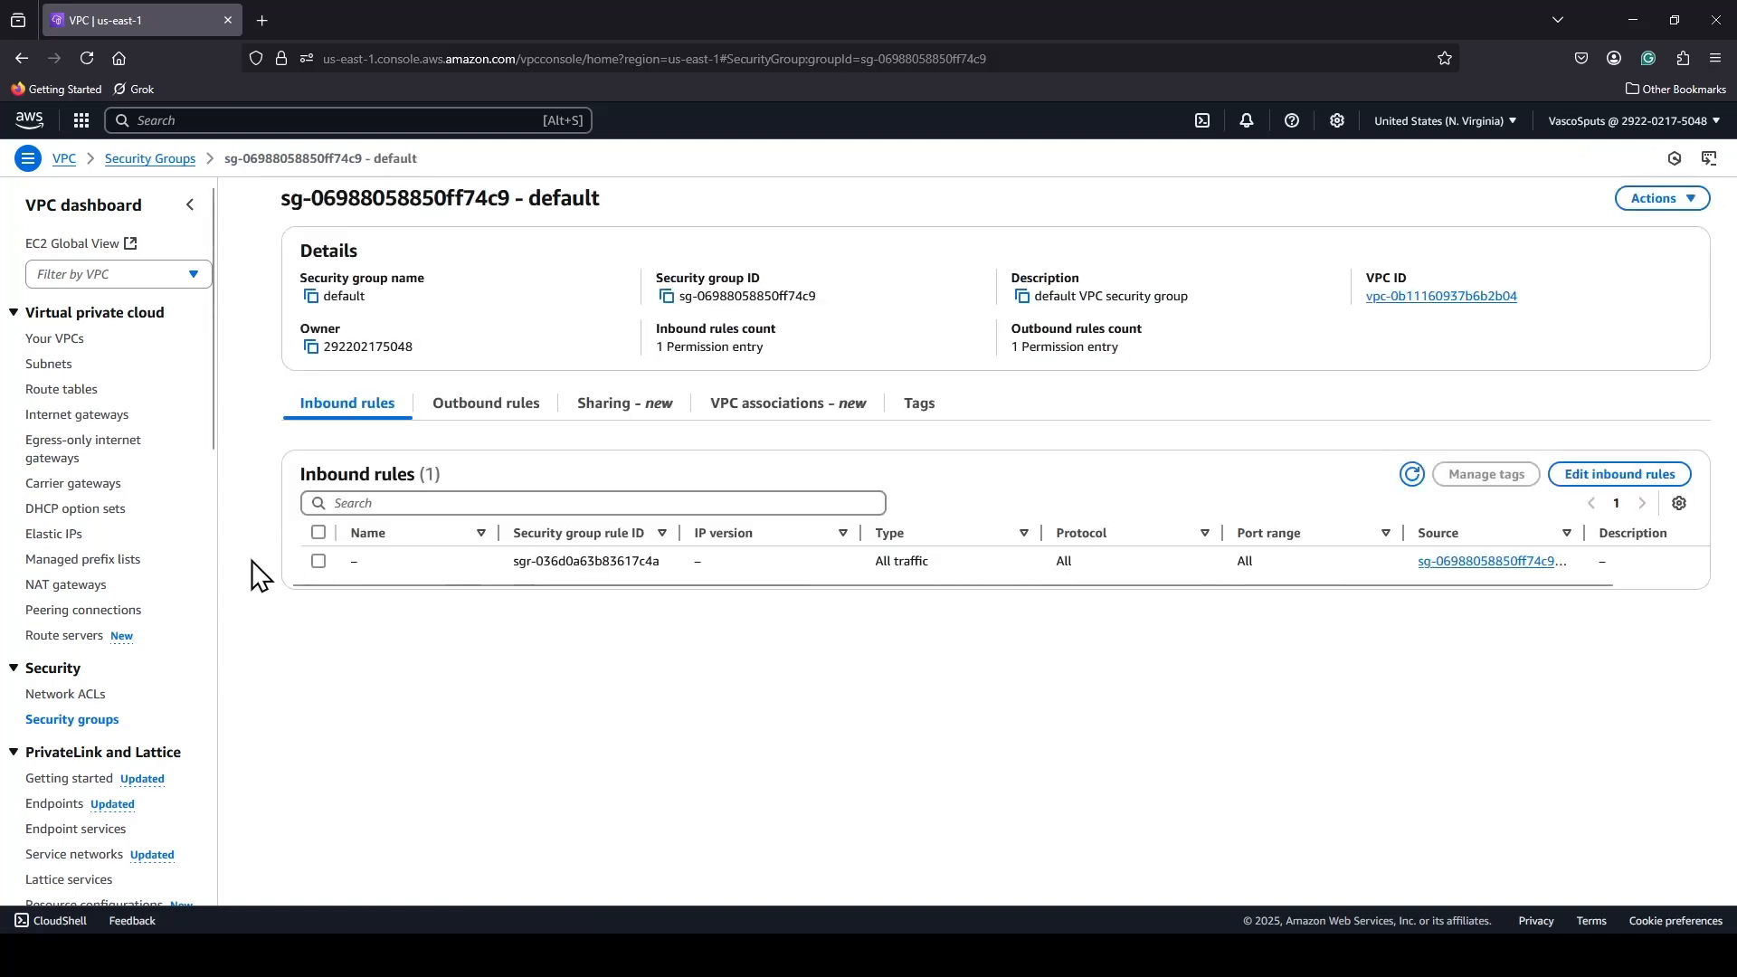
left_click(480, 411)
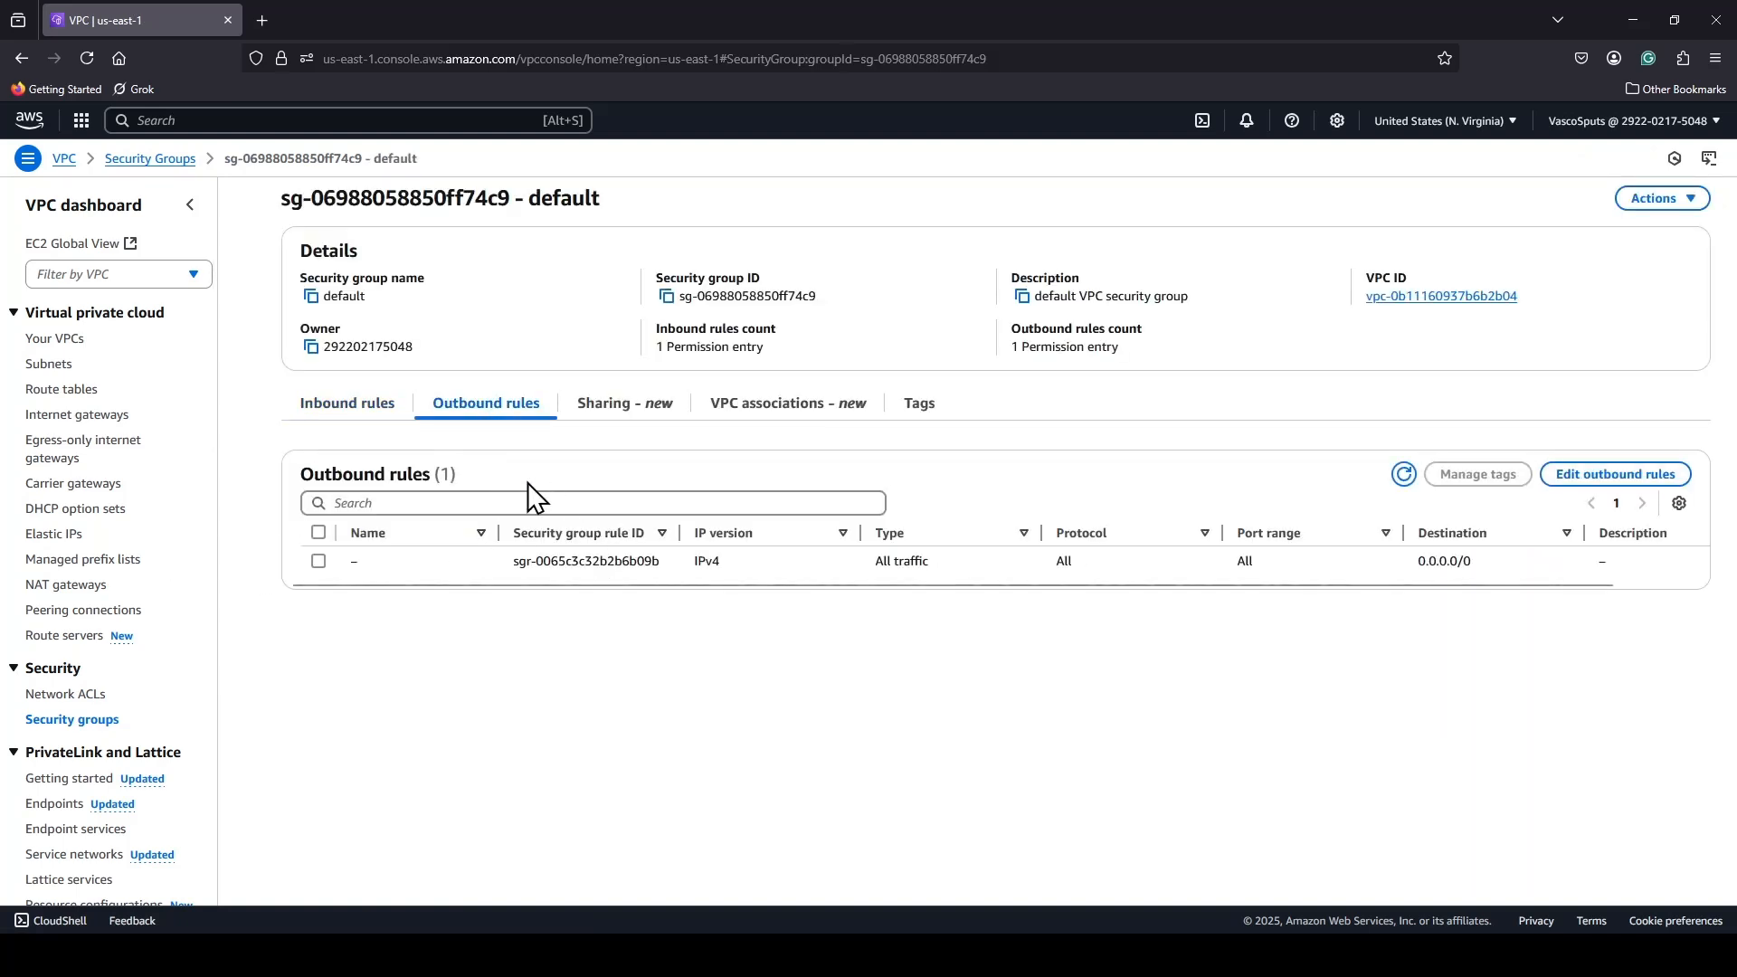
Start creating a new security group and name it Demo-Athena-SG.
left_click(106, 712)
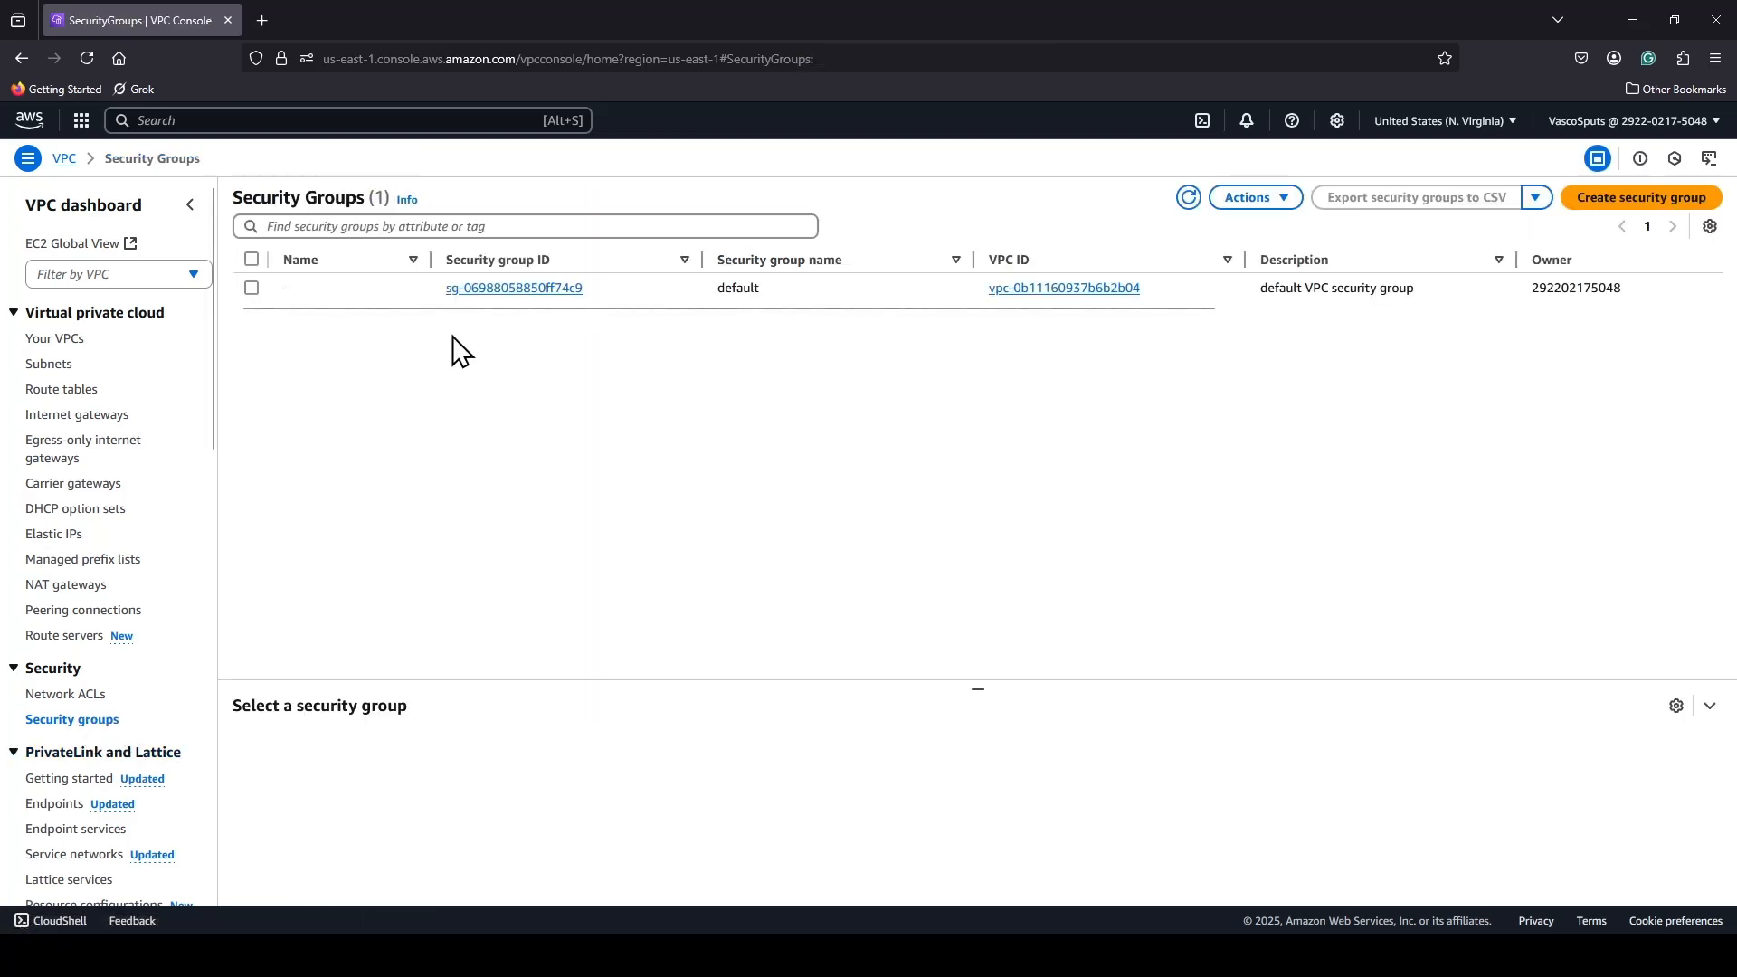
left_click(1608, 201)
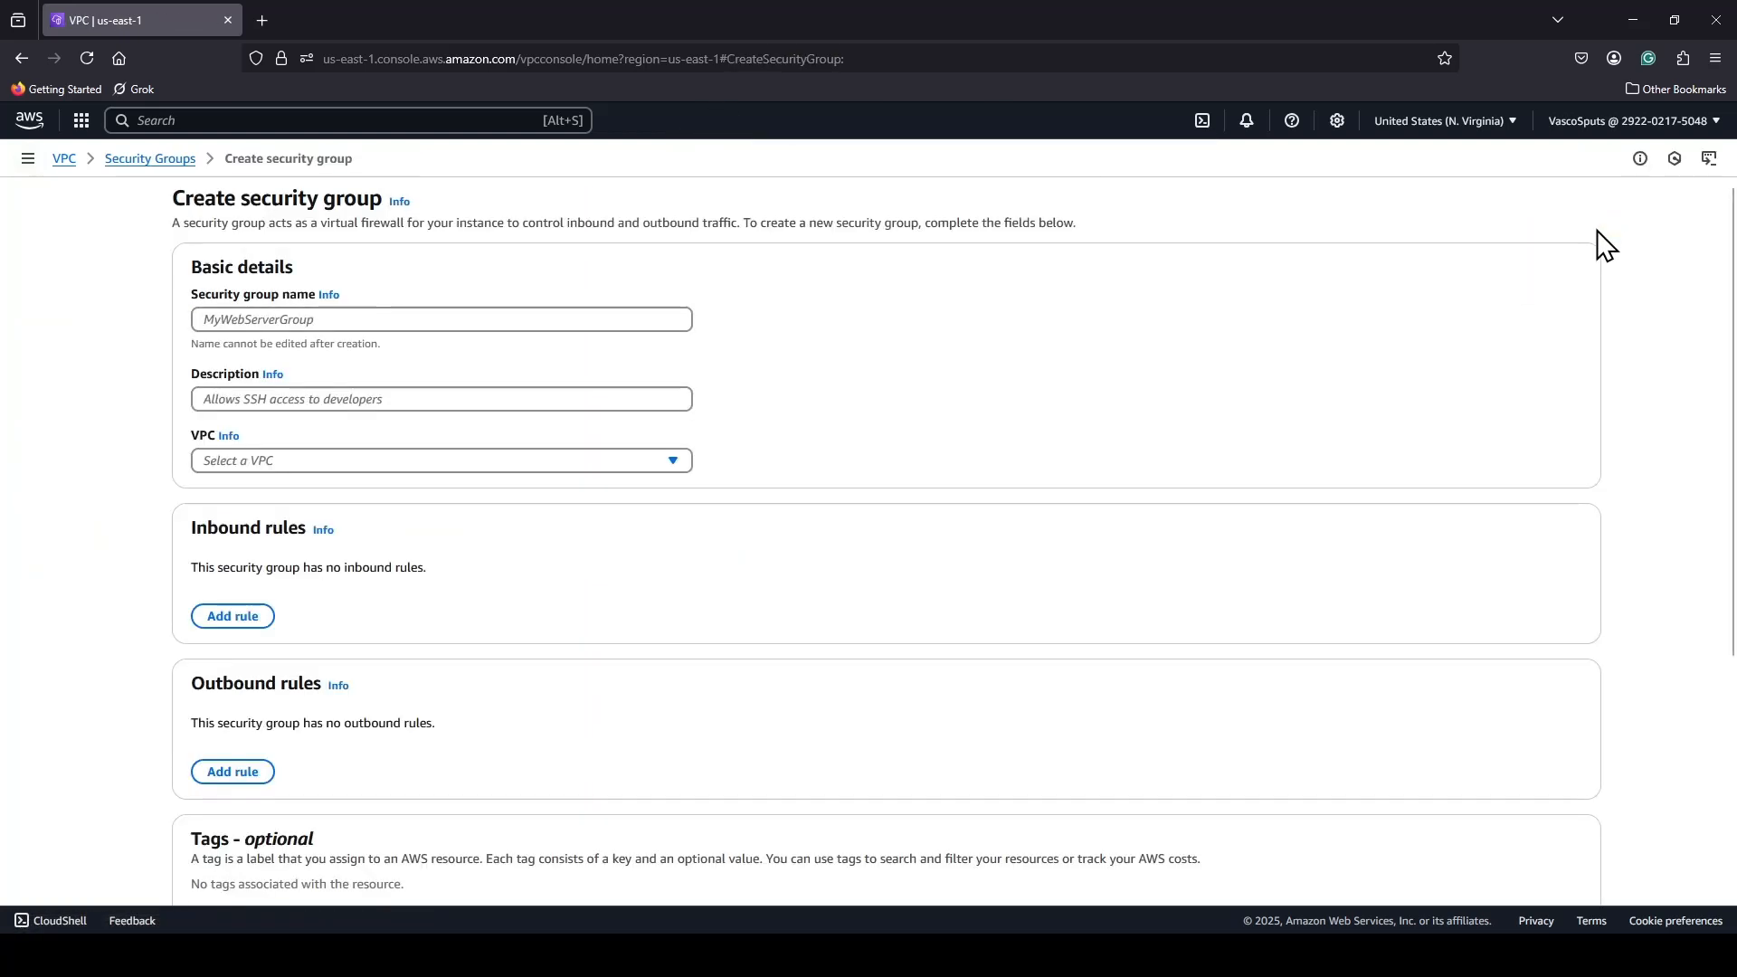
left_click(371, 318)
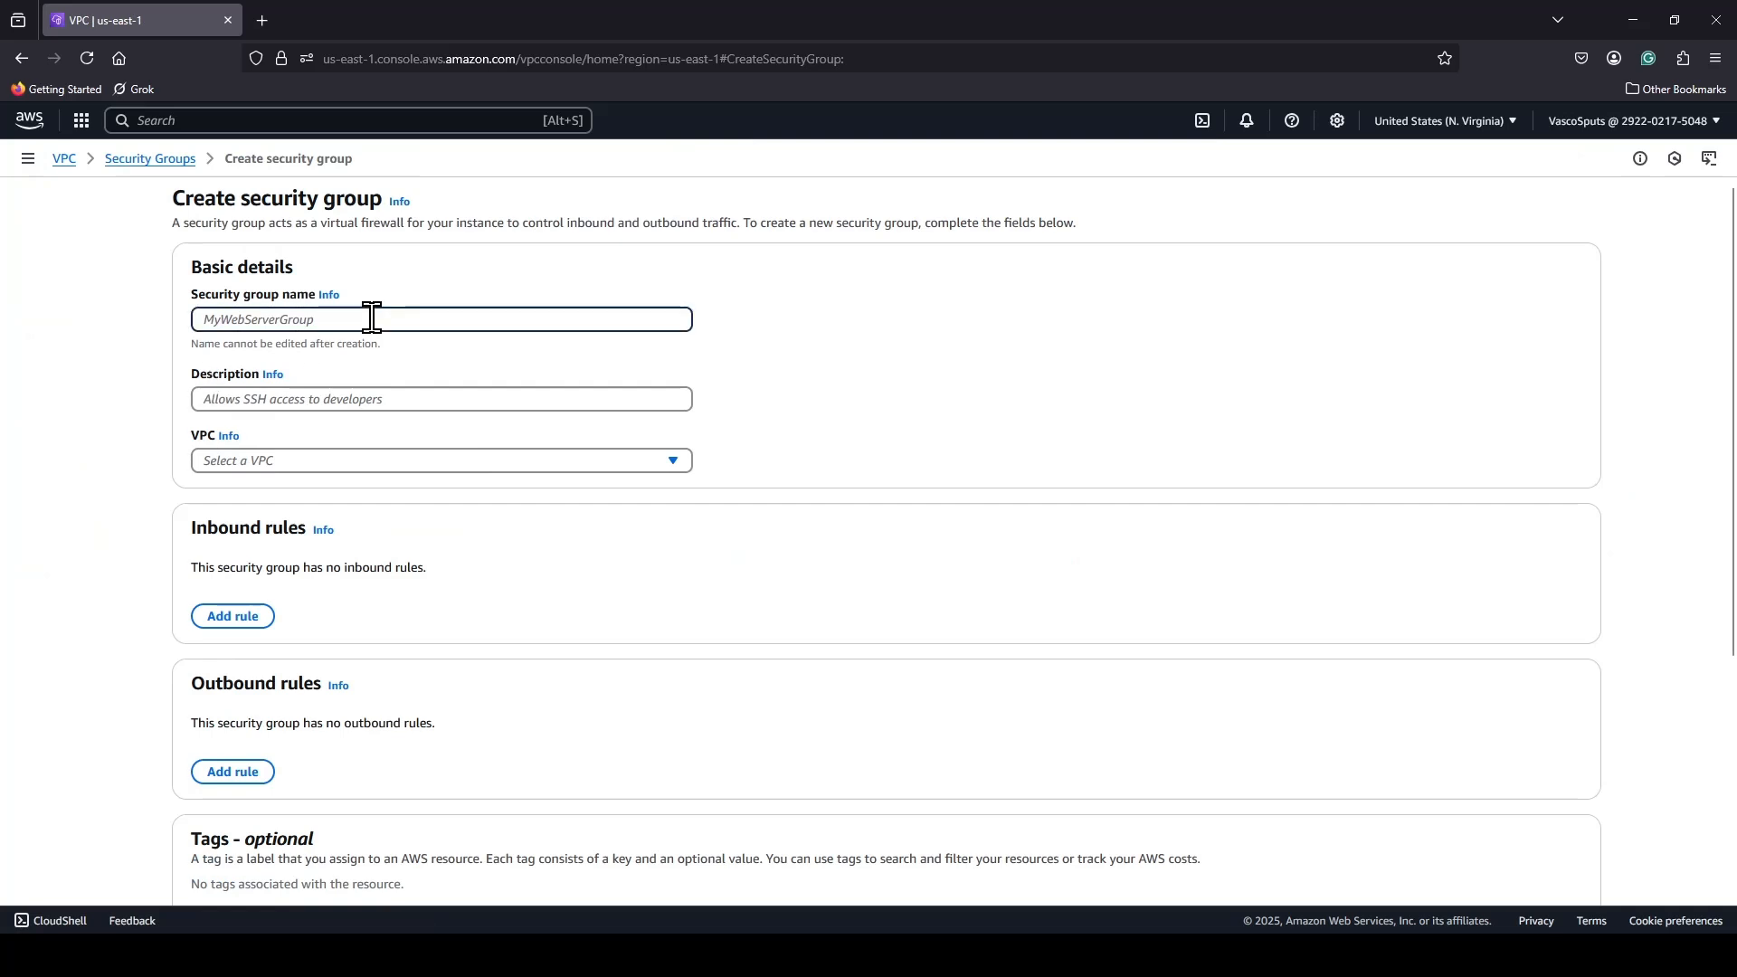
type("Demo-Ath")
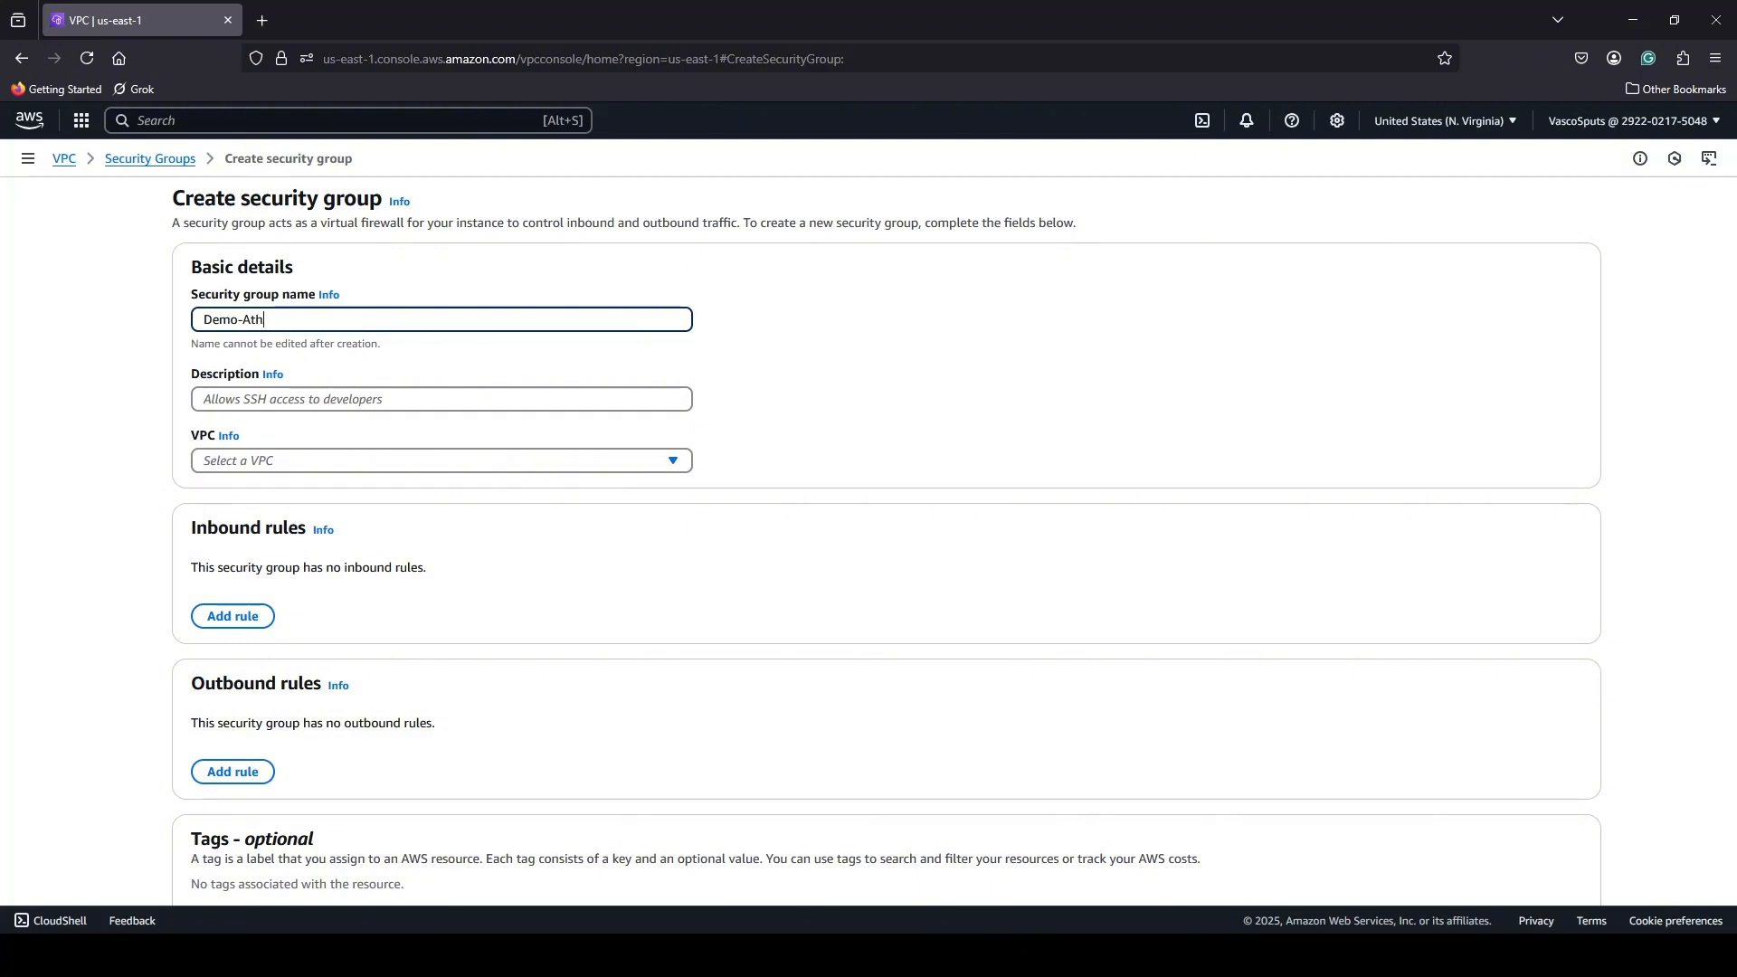
type("ena-SG")
Describe the security group as "Allows SSH and HTTP Traffic from the internet" and assign it to Demo-Athena-VPC.
left_click(551, 405)
type("A")
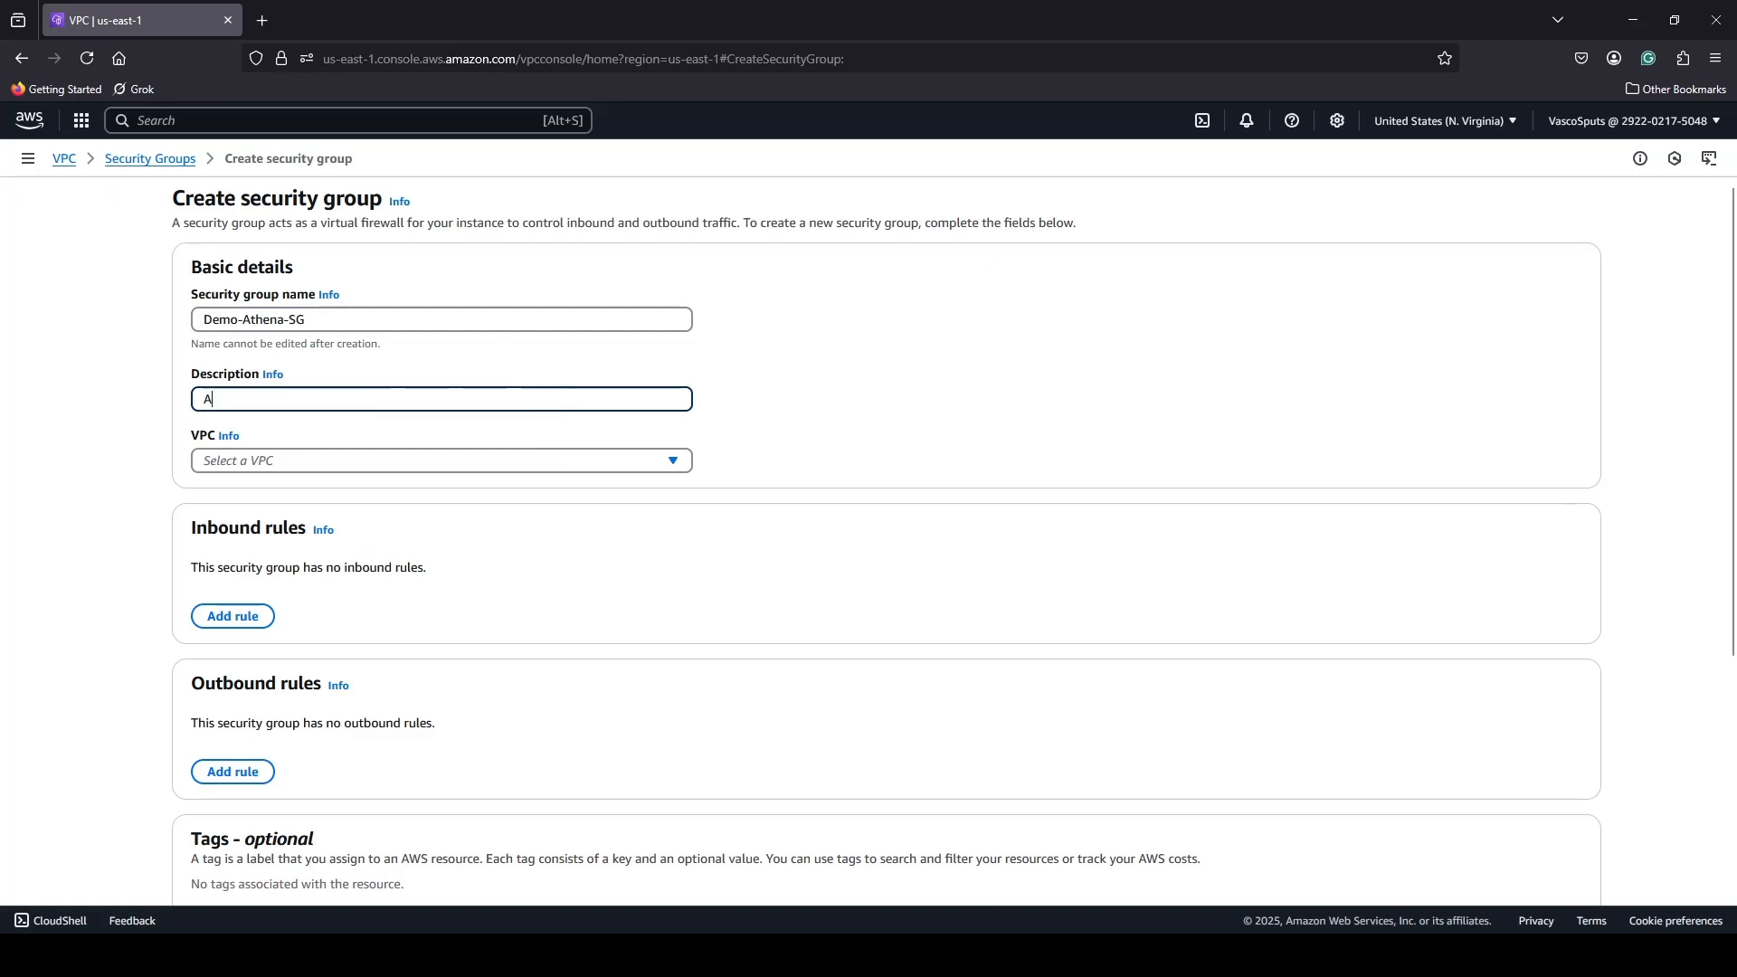
type("llows ")
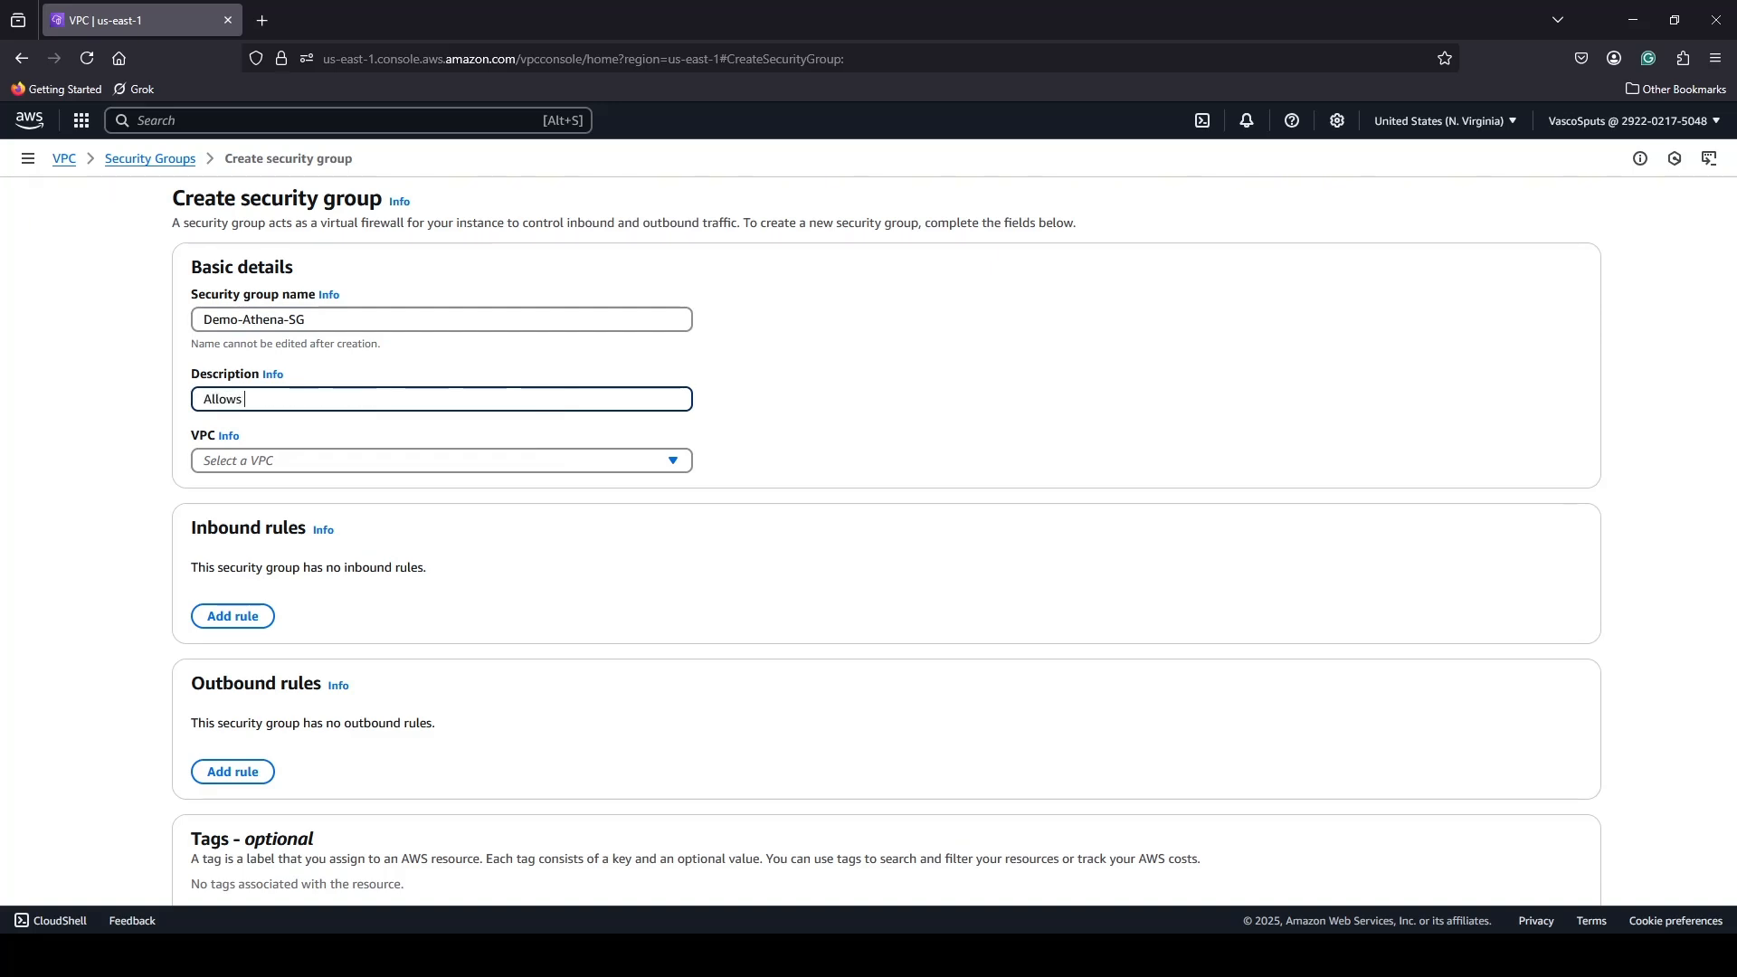
type("SSH and ")
type("HH")
type("TT")
type("P Traffi")
type("c from")
type(" the interne")
type("t")
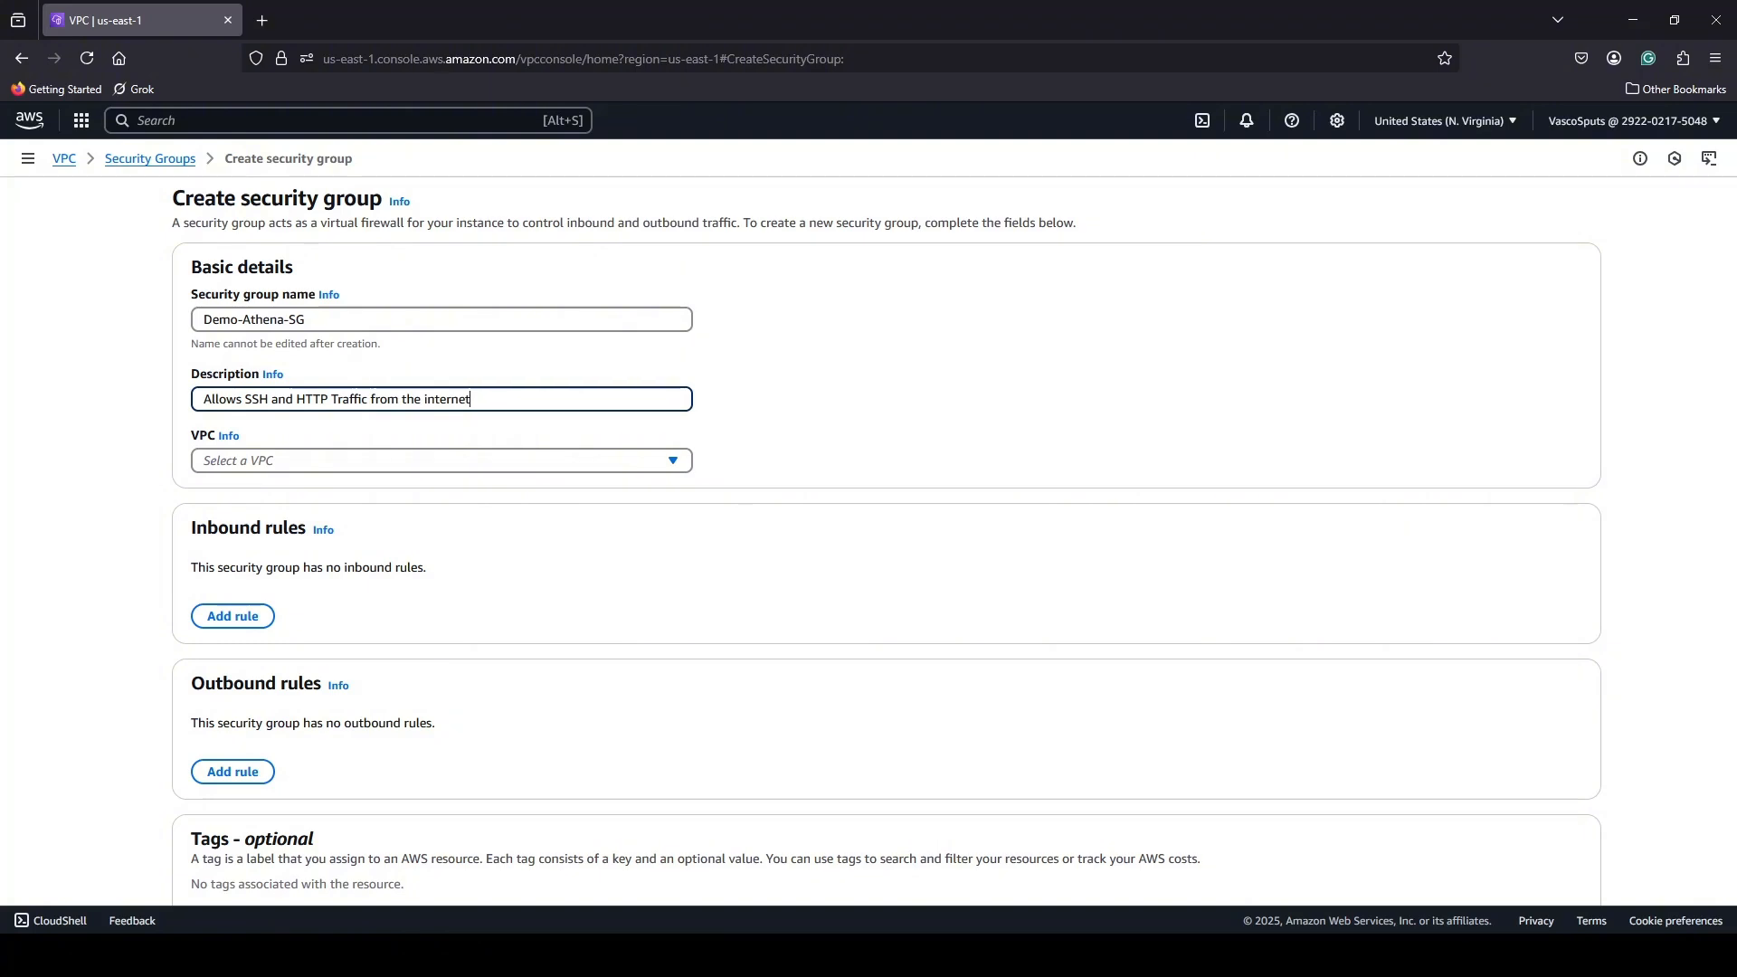
left_click(644, 461)
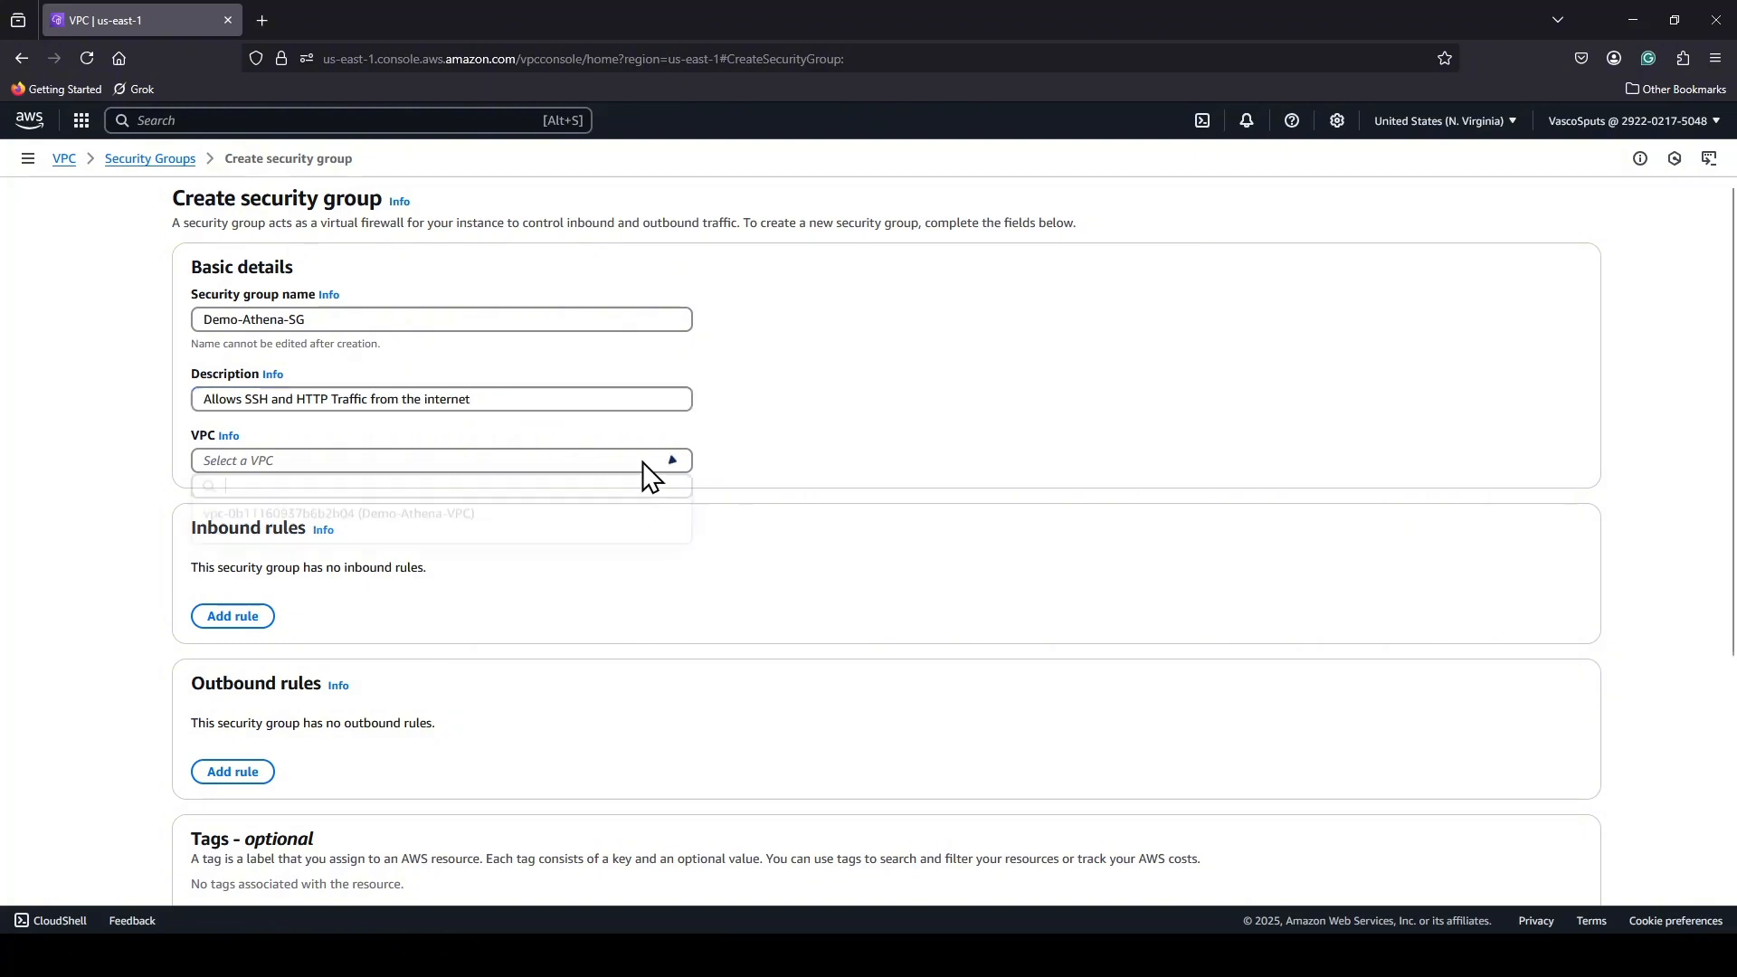
left_click(416, 528)
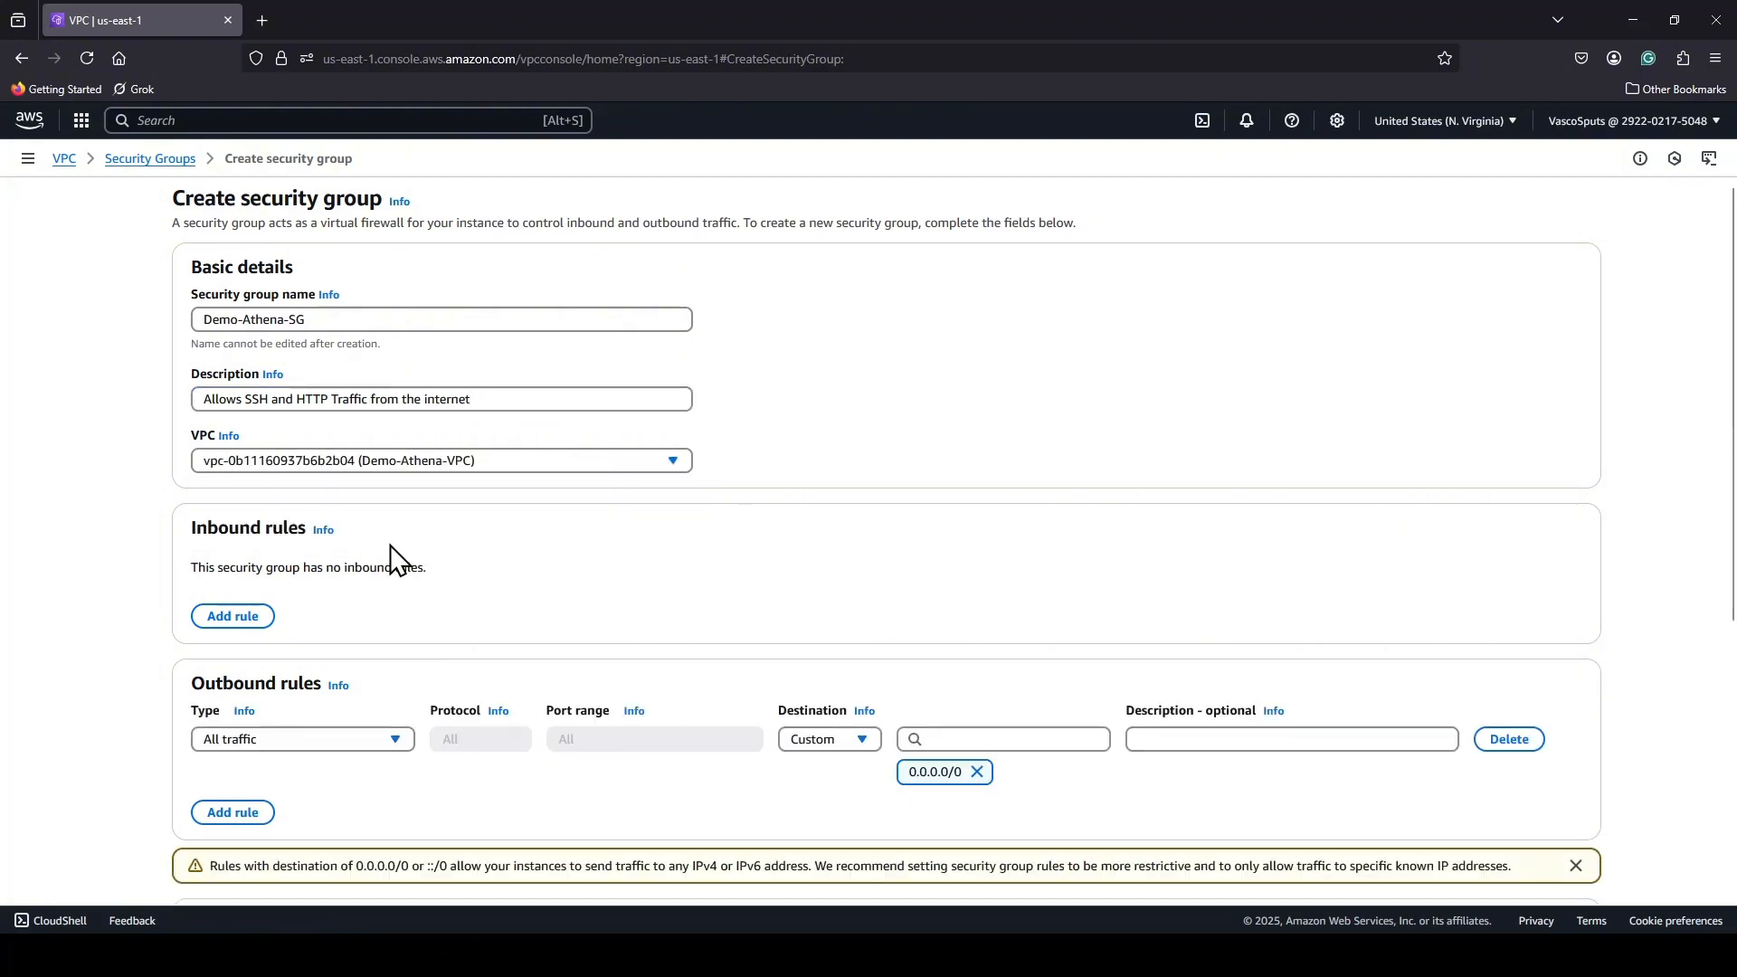
Add an inbound rule to the new security group allowing SSH with the source Anywhere-IPv4.
scroll(166, 538, "down", 3)
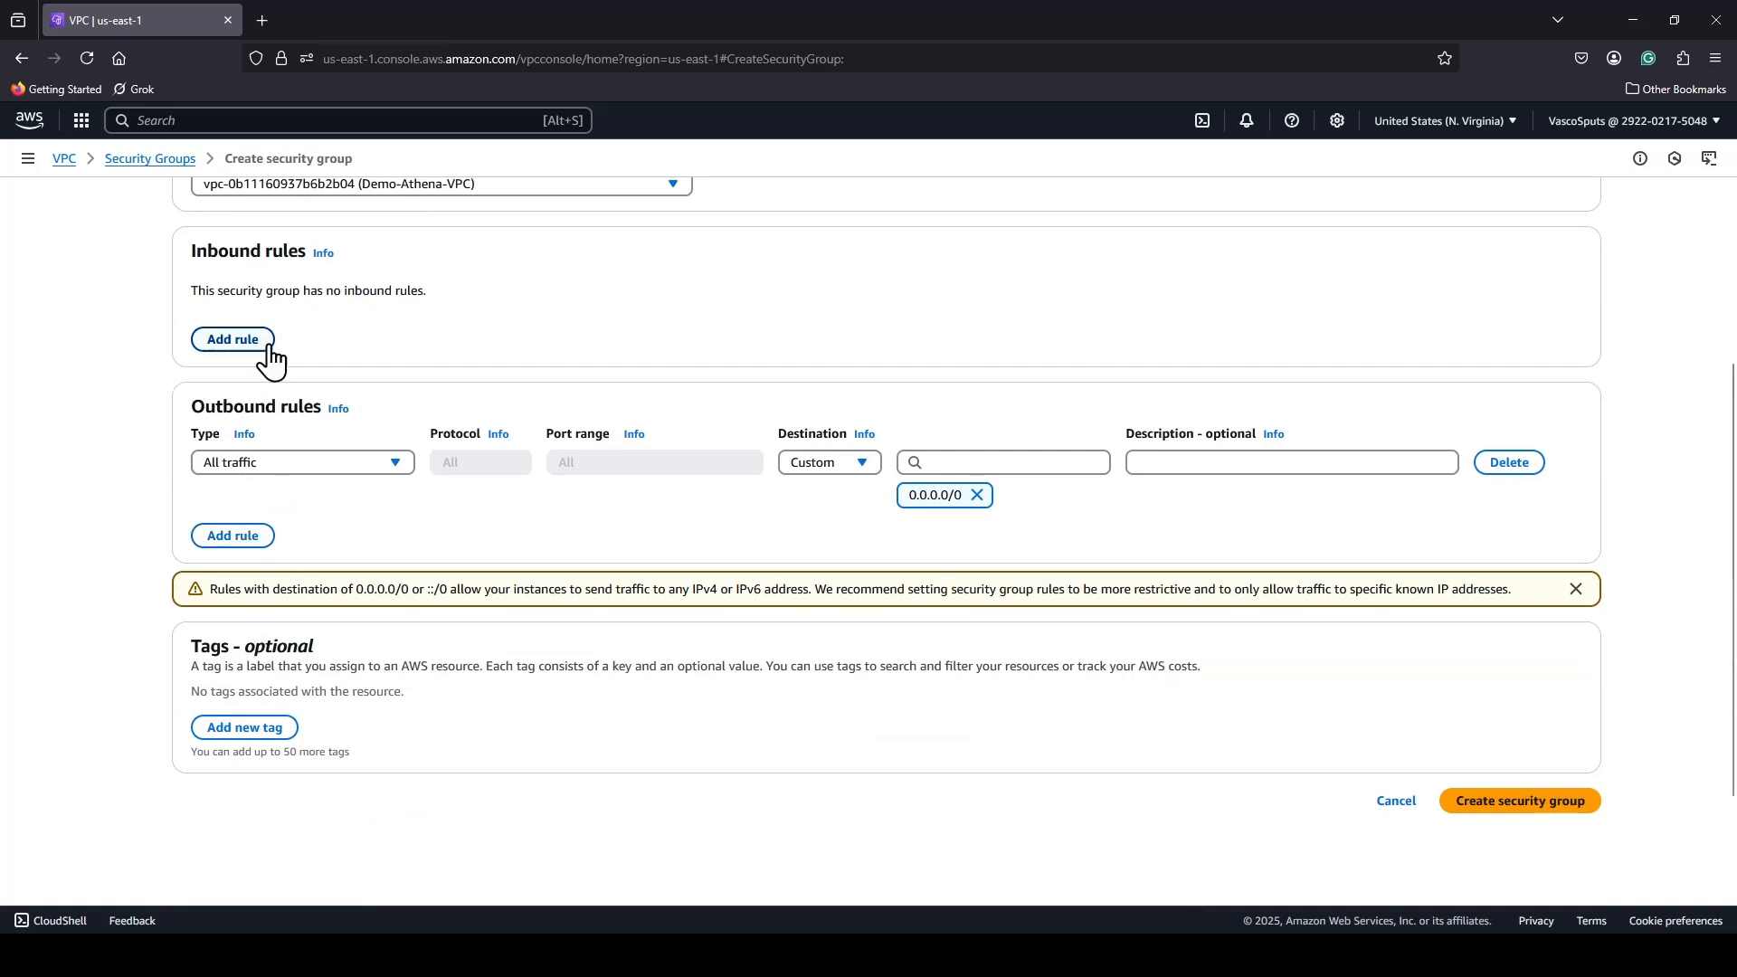
scroll(312, 421, "up", 1)
scroll(312, 421, "up", 1)
left_click(217, 431)
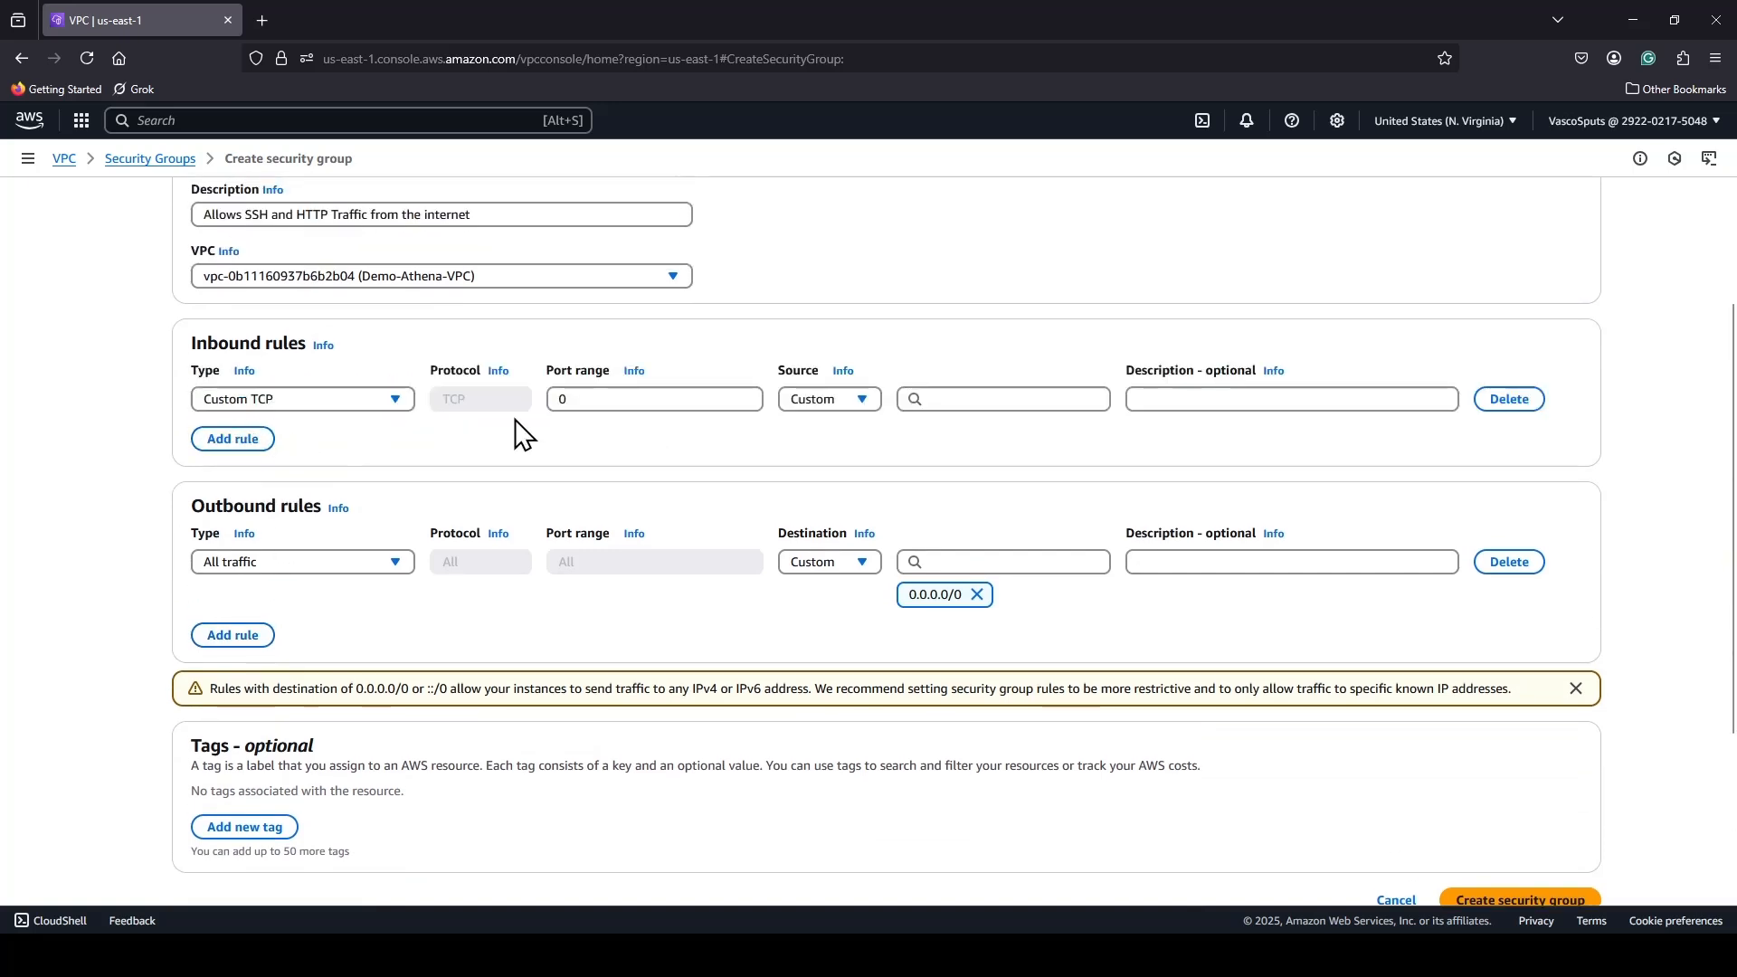
left_click(395, 402)
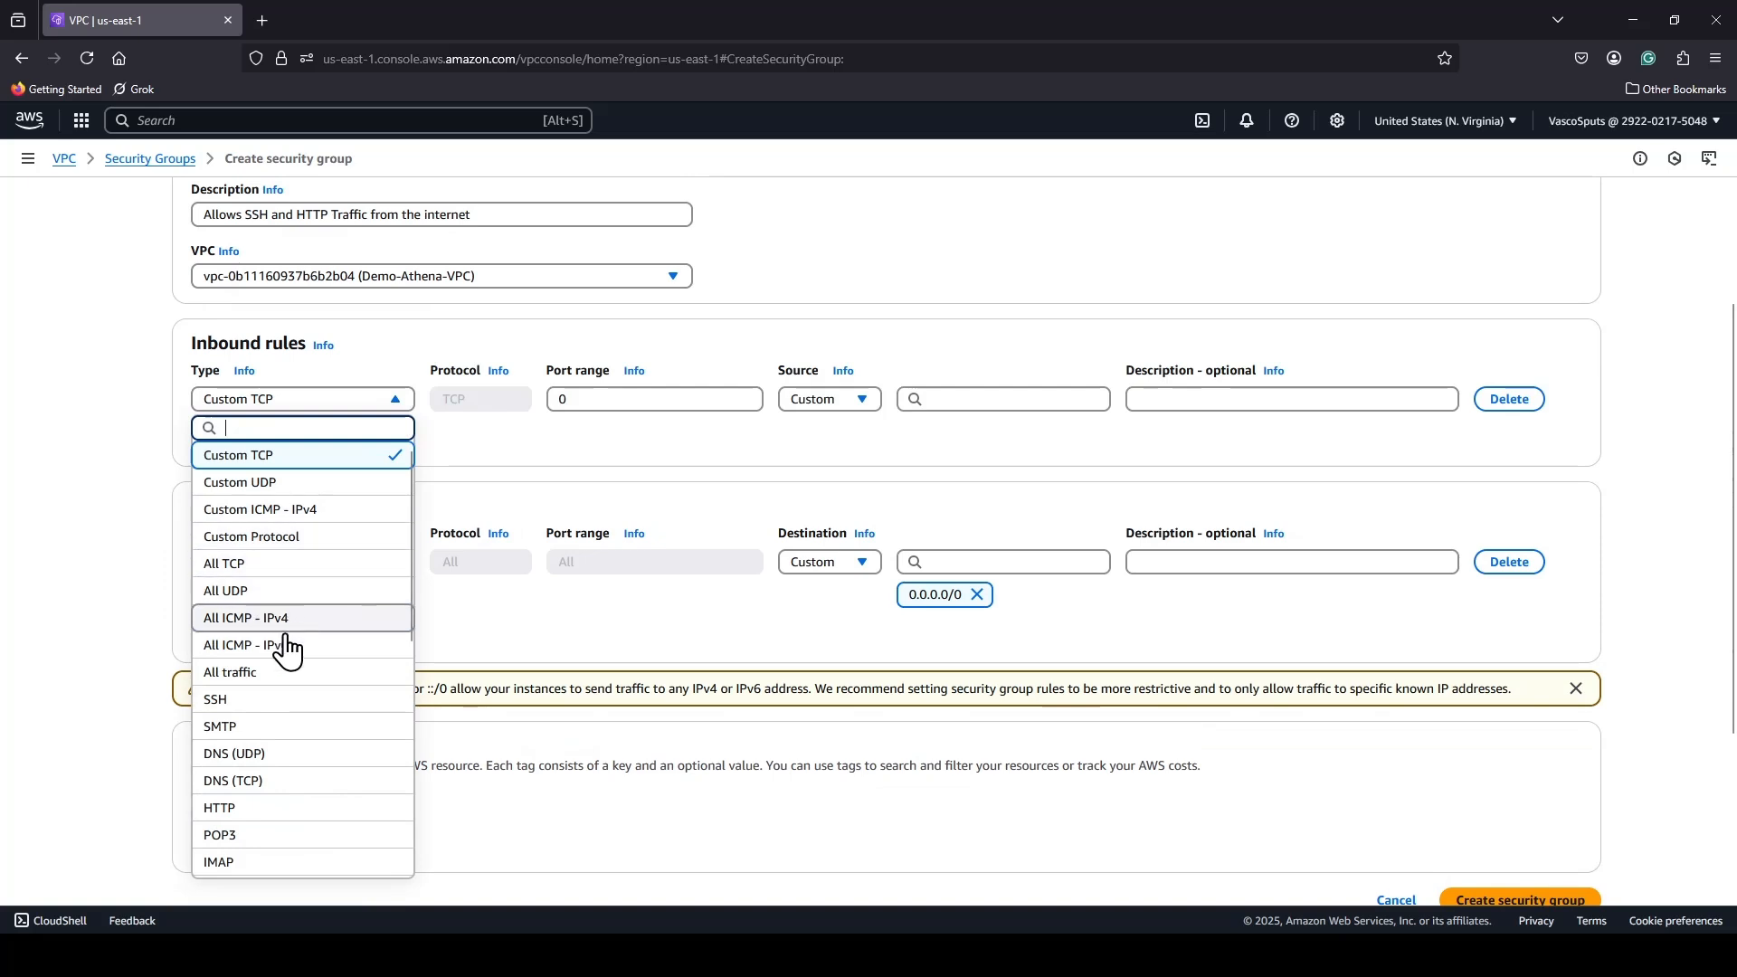
left_click(259, 702)
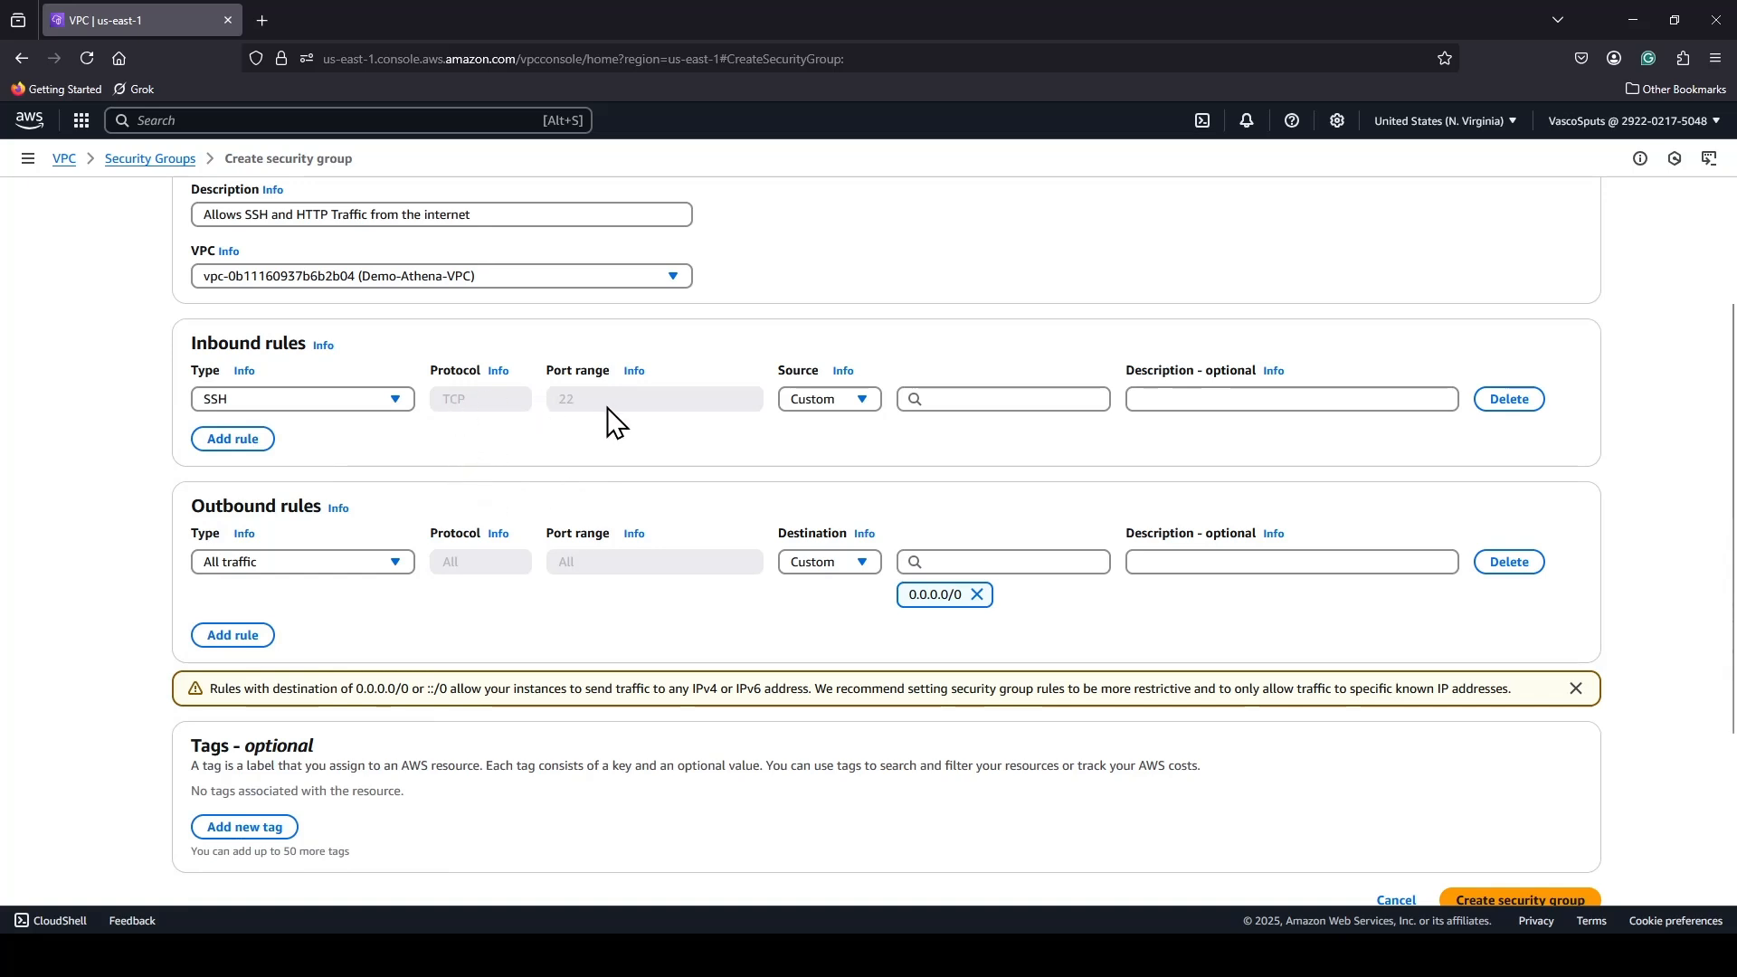
left_click(865, 399)
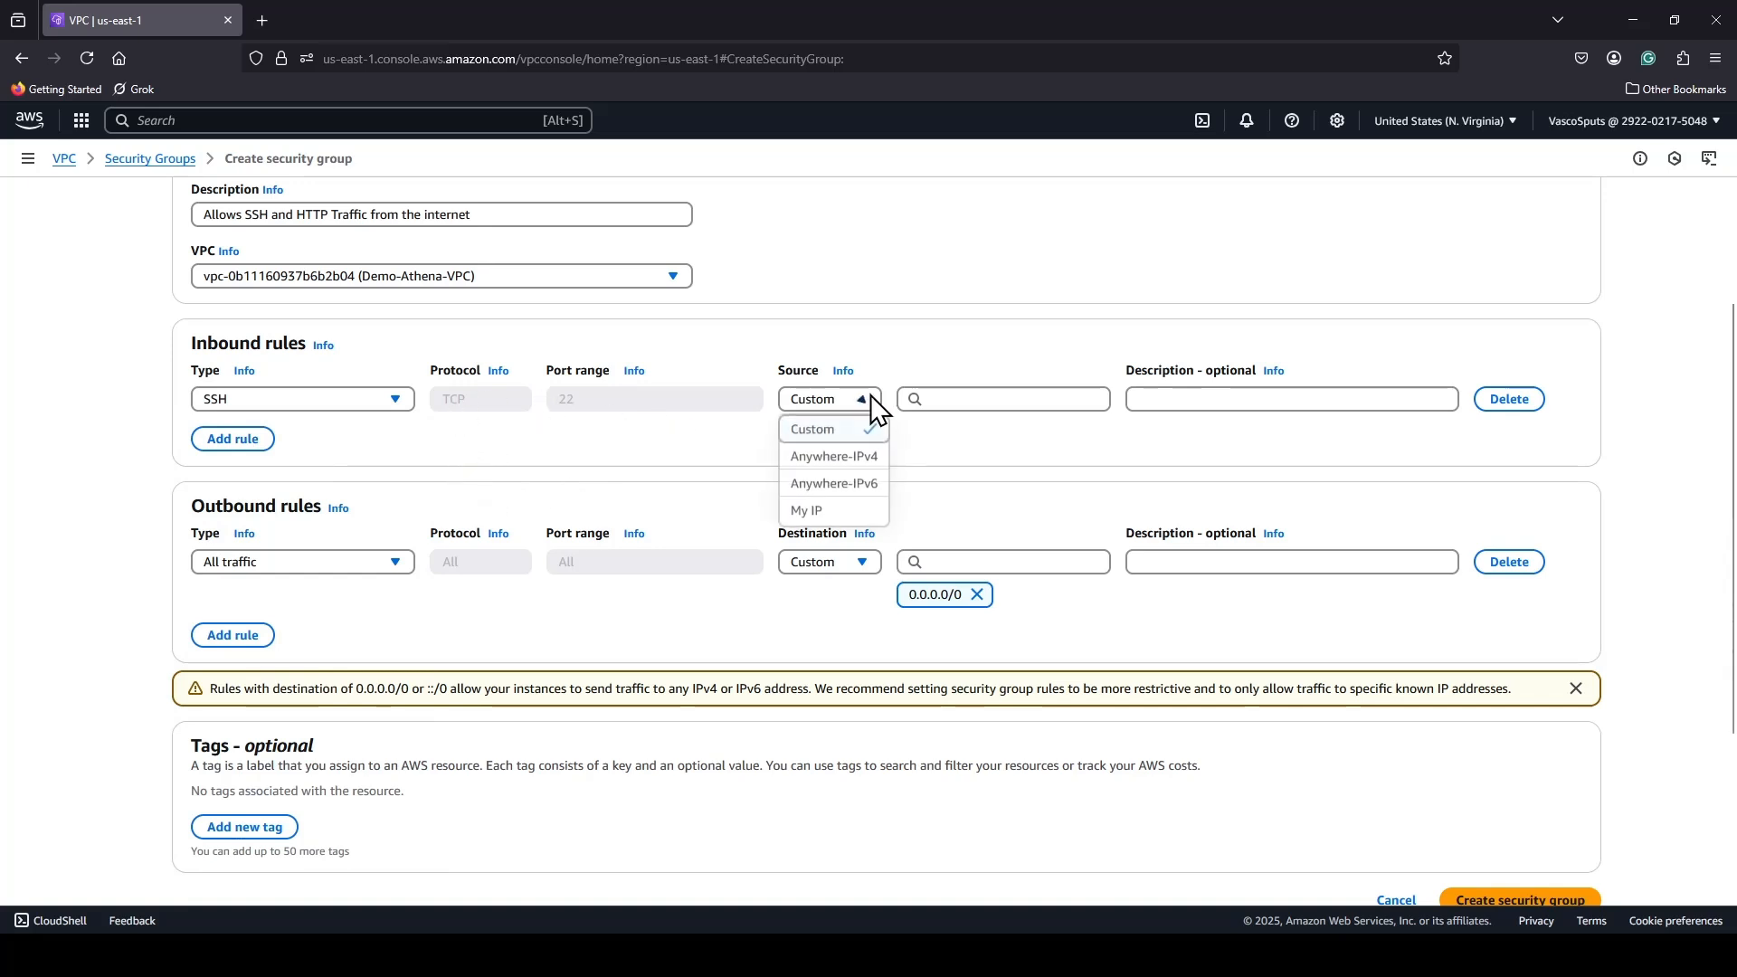
left_click(867, 459)
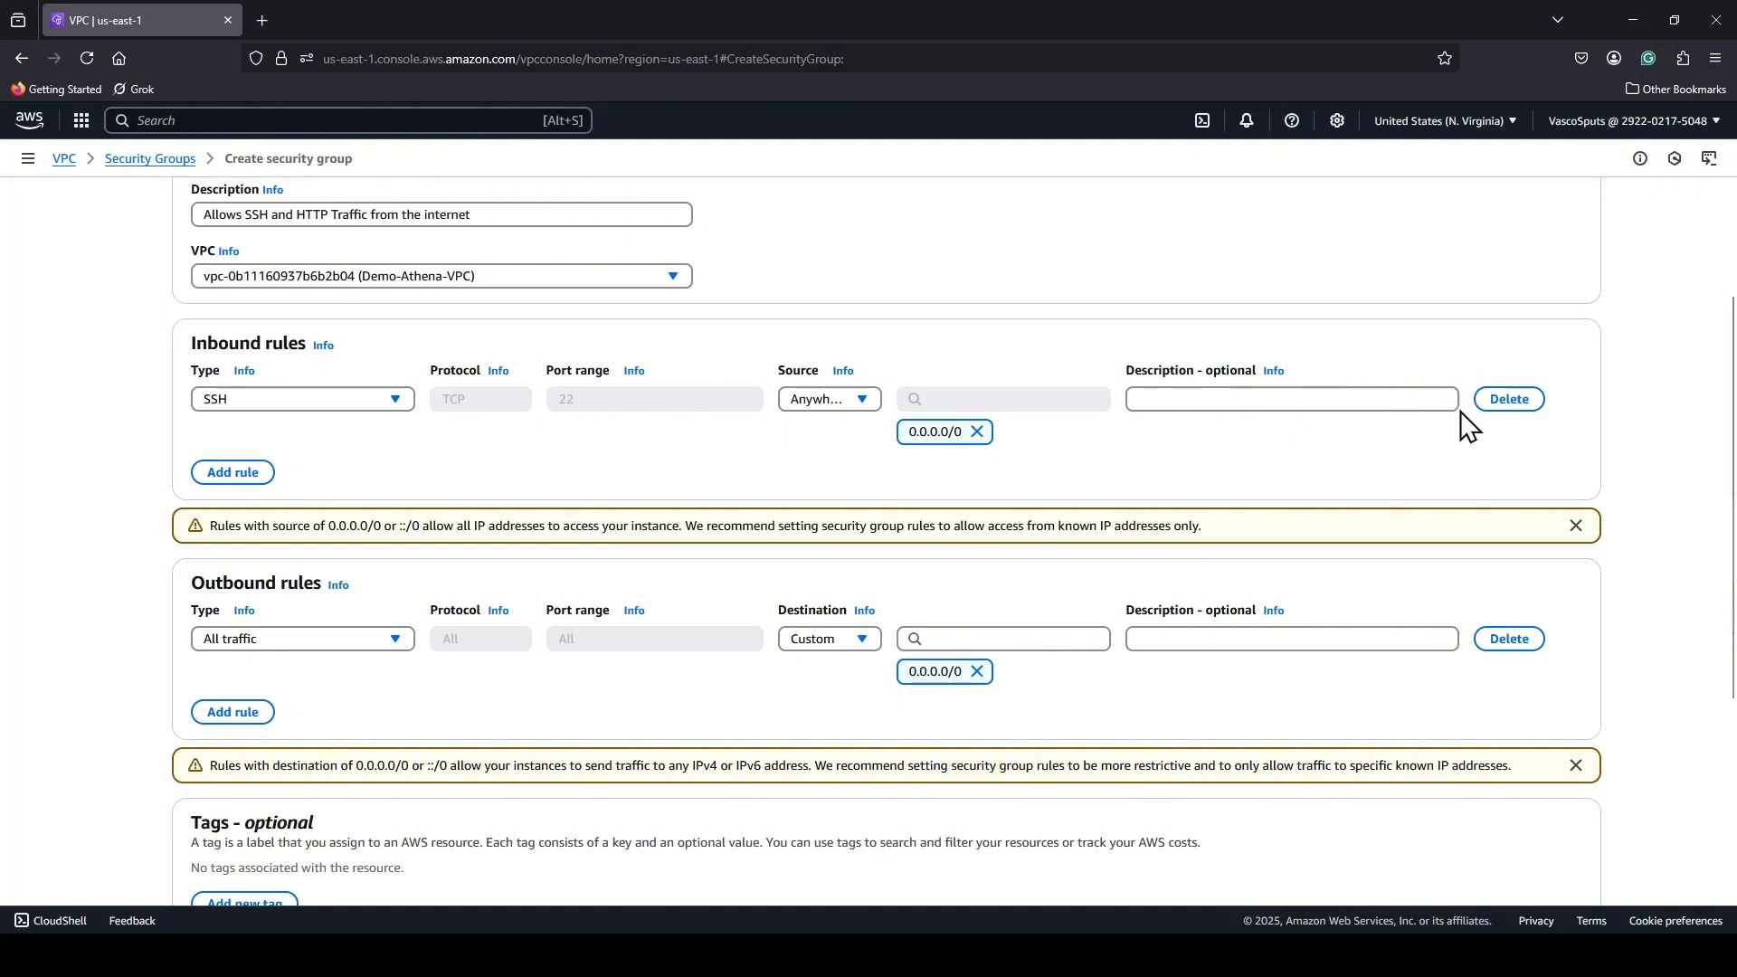
Add a second inbound rule to the security group allowing HTTP with the source Anywhere-IPv4.
left_click(223, 477)
left_click(389, 461)
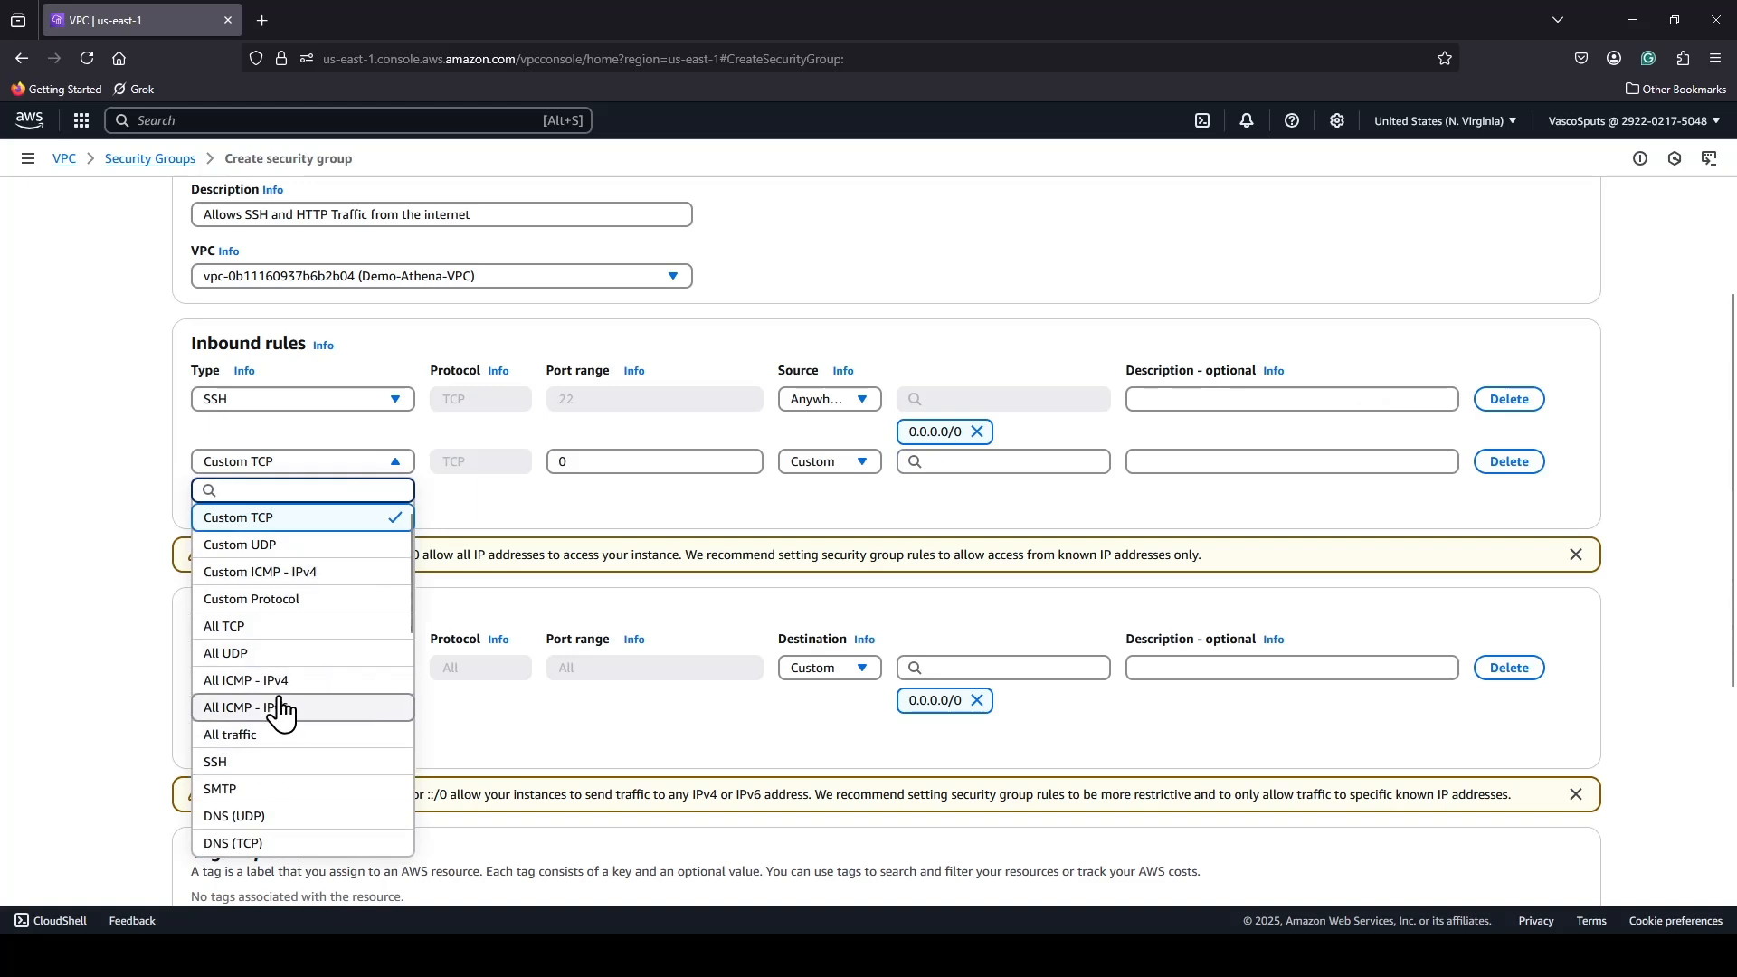
scroll(279, 692, "down", 2)
scroll(280, 685, "down", 3)
scroll(267, 697, "up", 2)
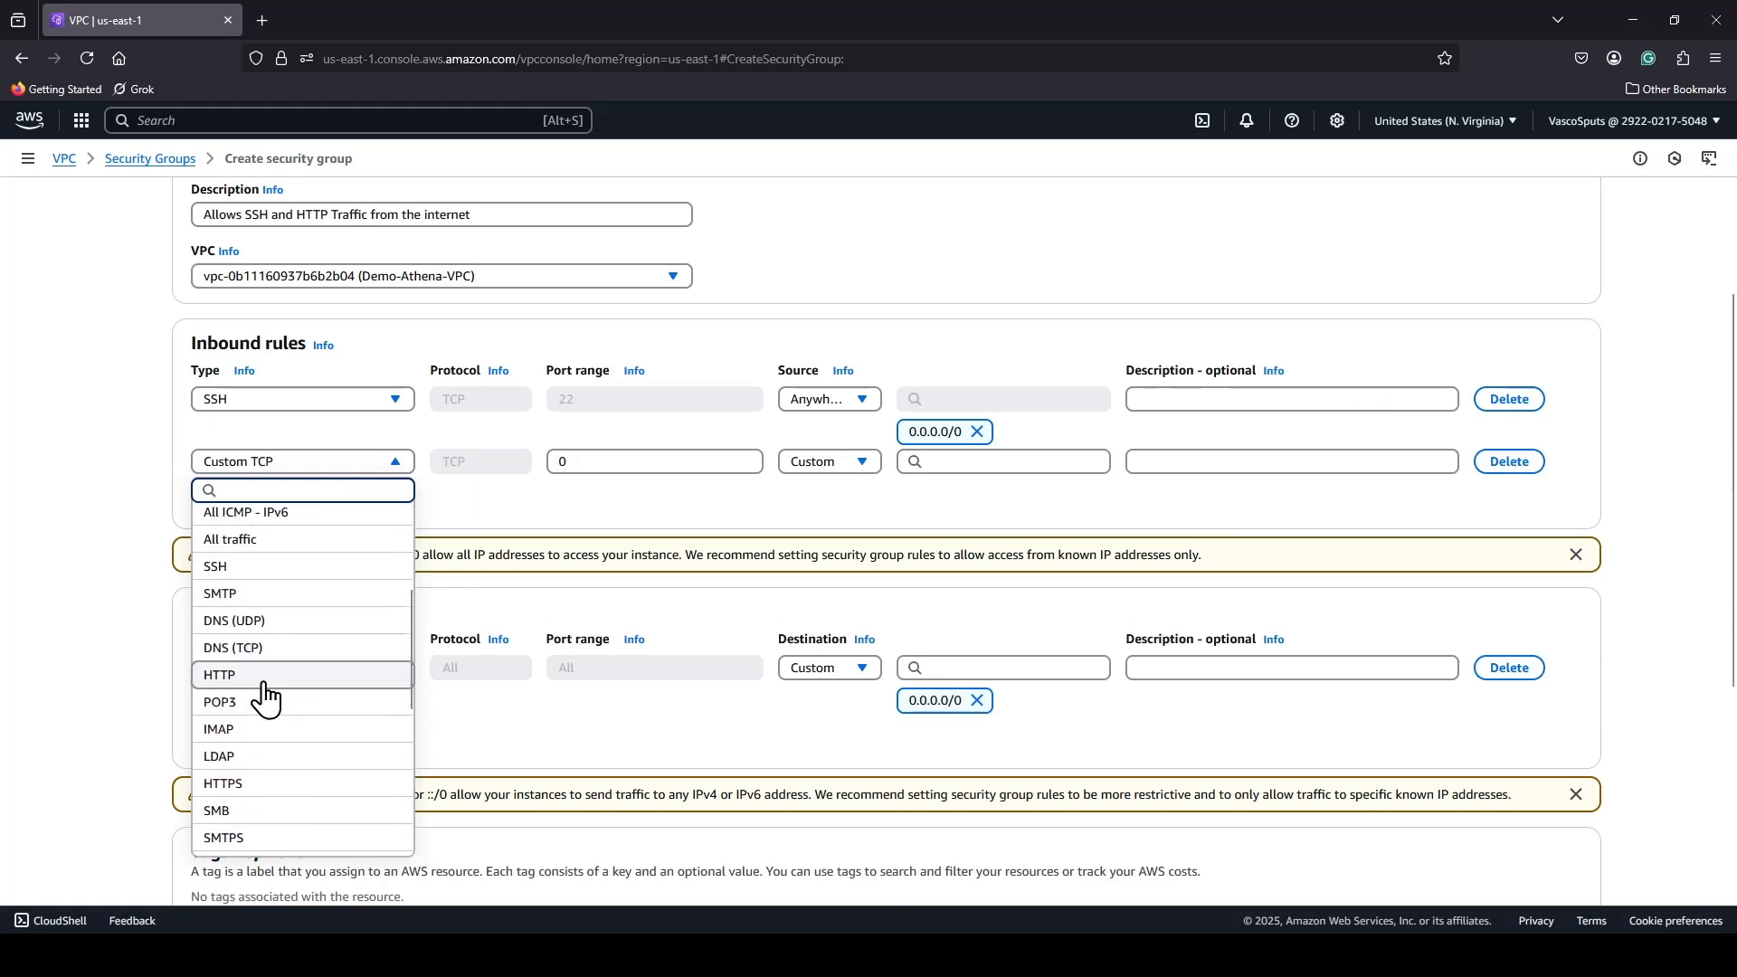
left_click(249, 686)
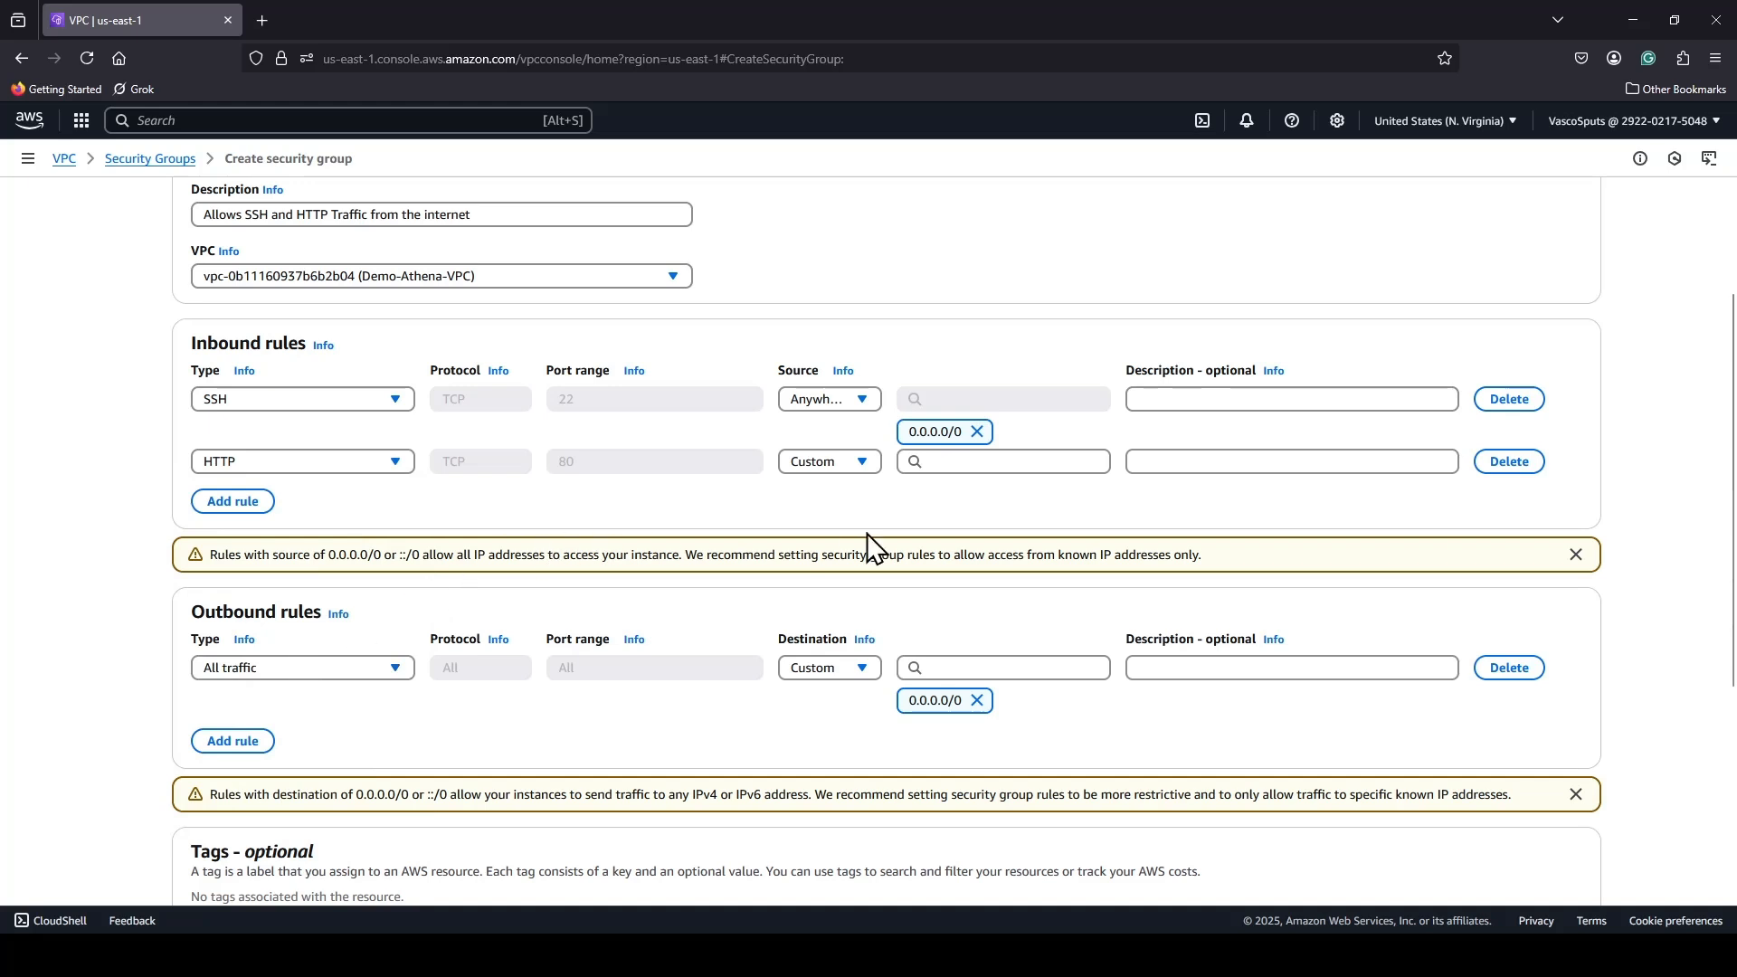
left_click(845, 462)
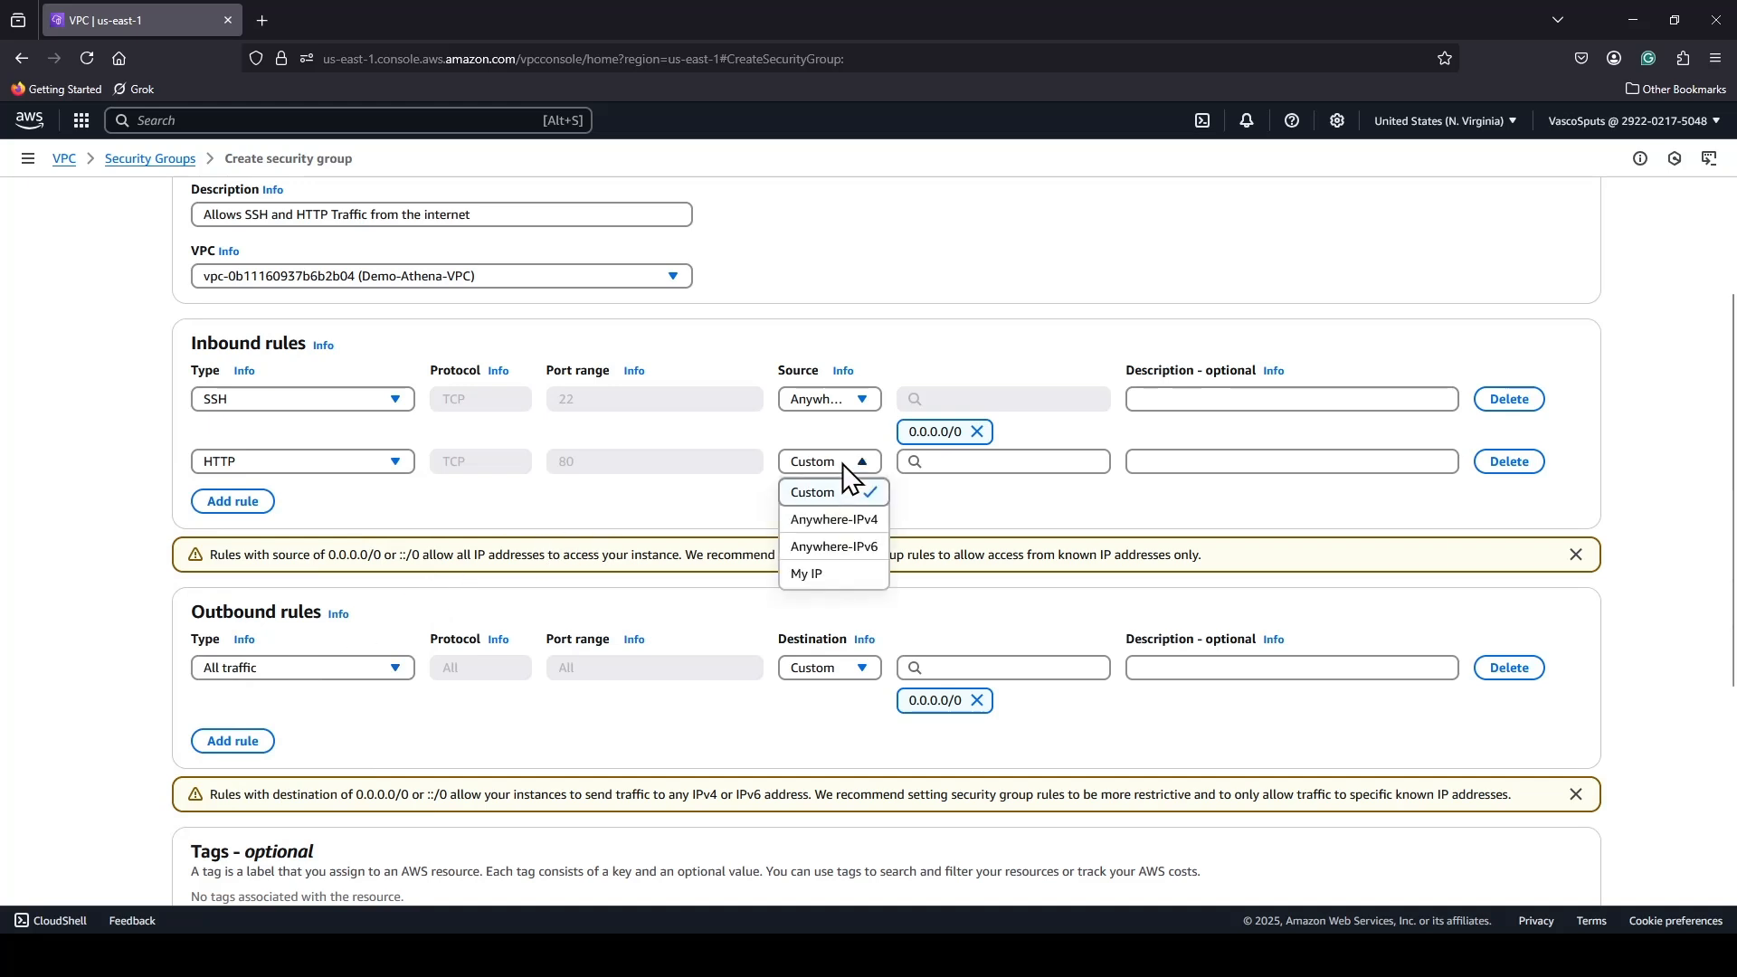
left_click(846, 521)
Review the settings of Demo-Athena-SG, keep the default outbound rule, and create the security group.
scroll(1075, 457, "down", 4)
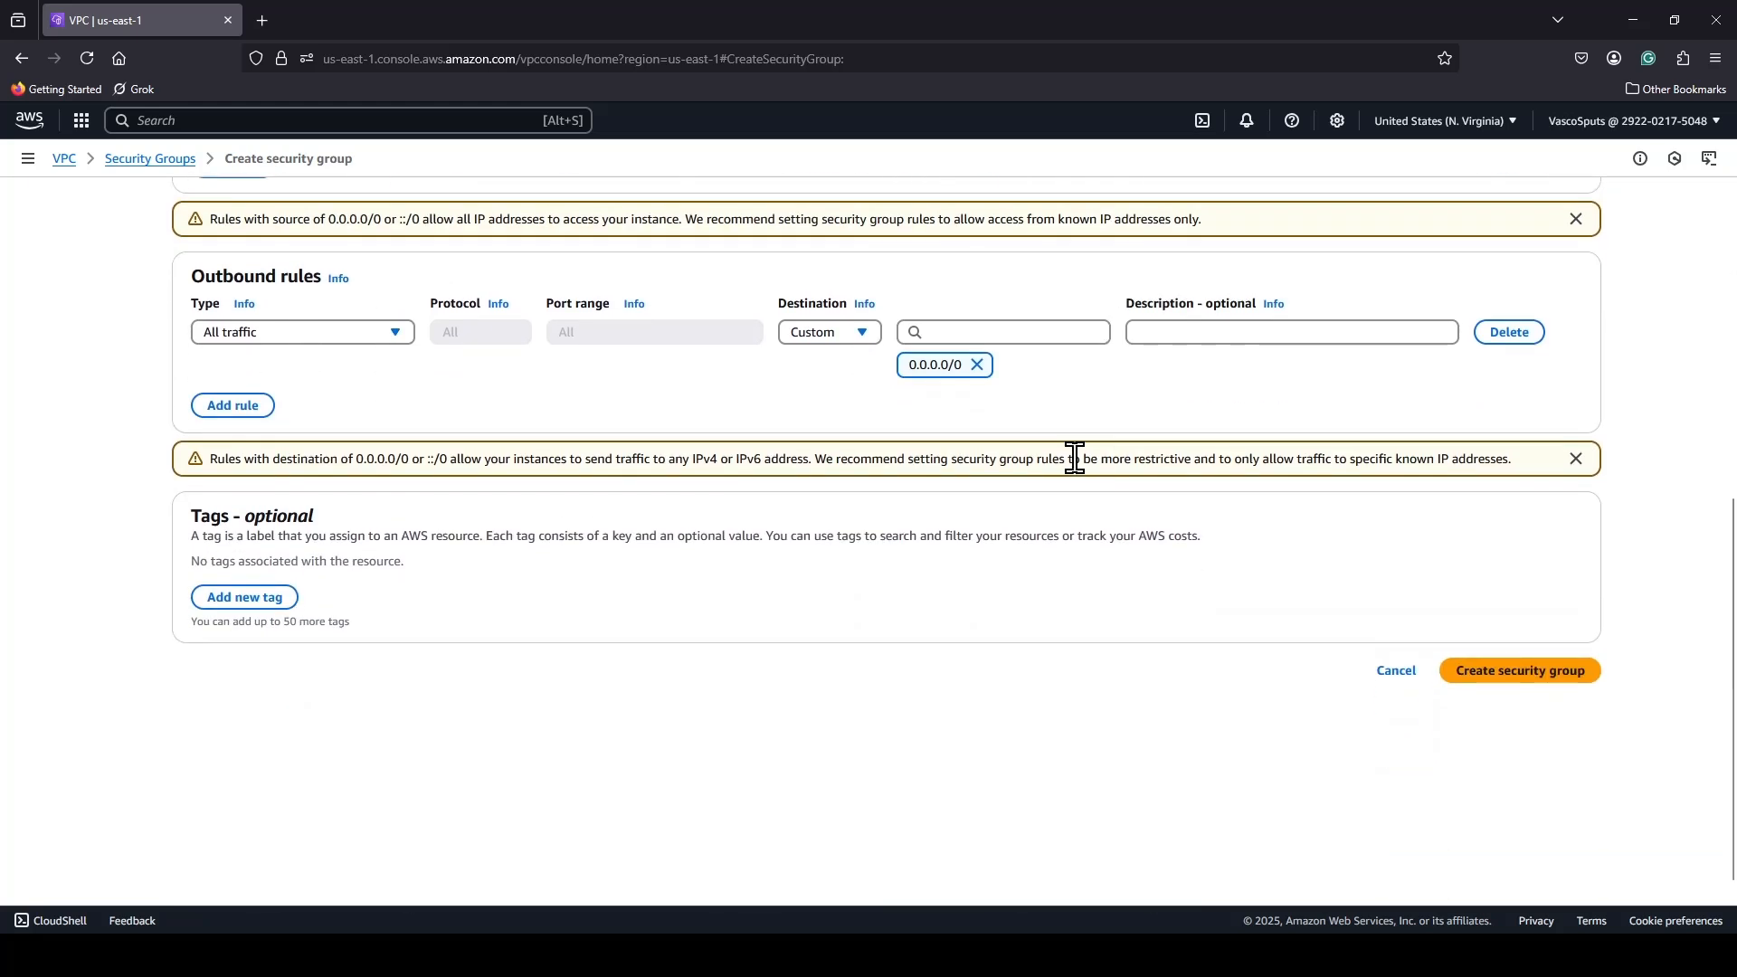
scroll(1403, 611, "up", 3)
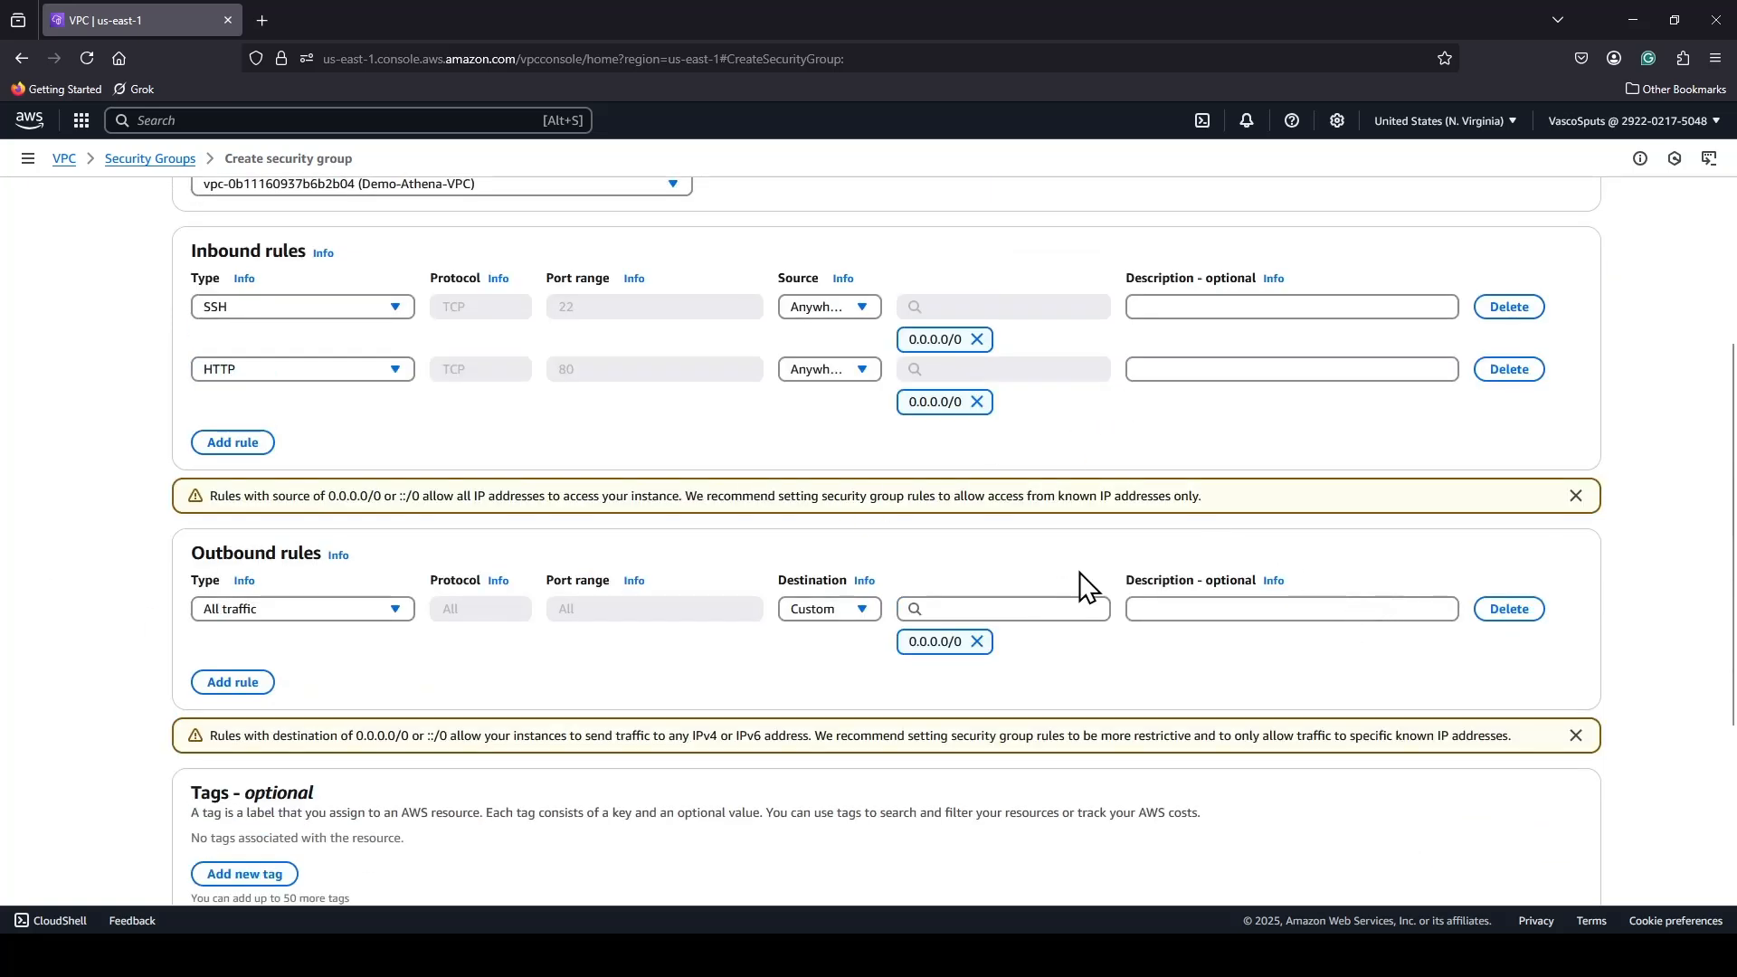
scroll(1077, 584, "up", 3)
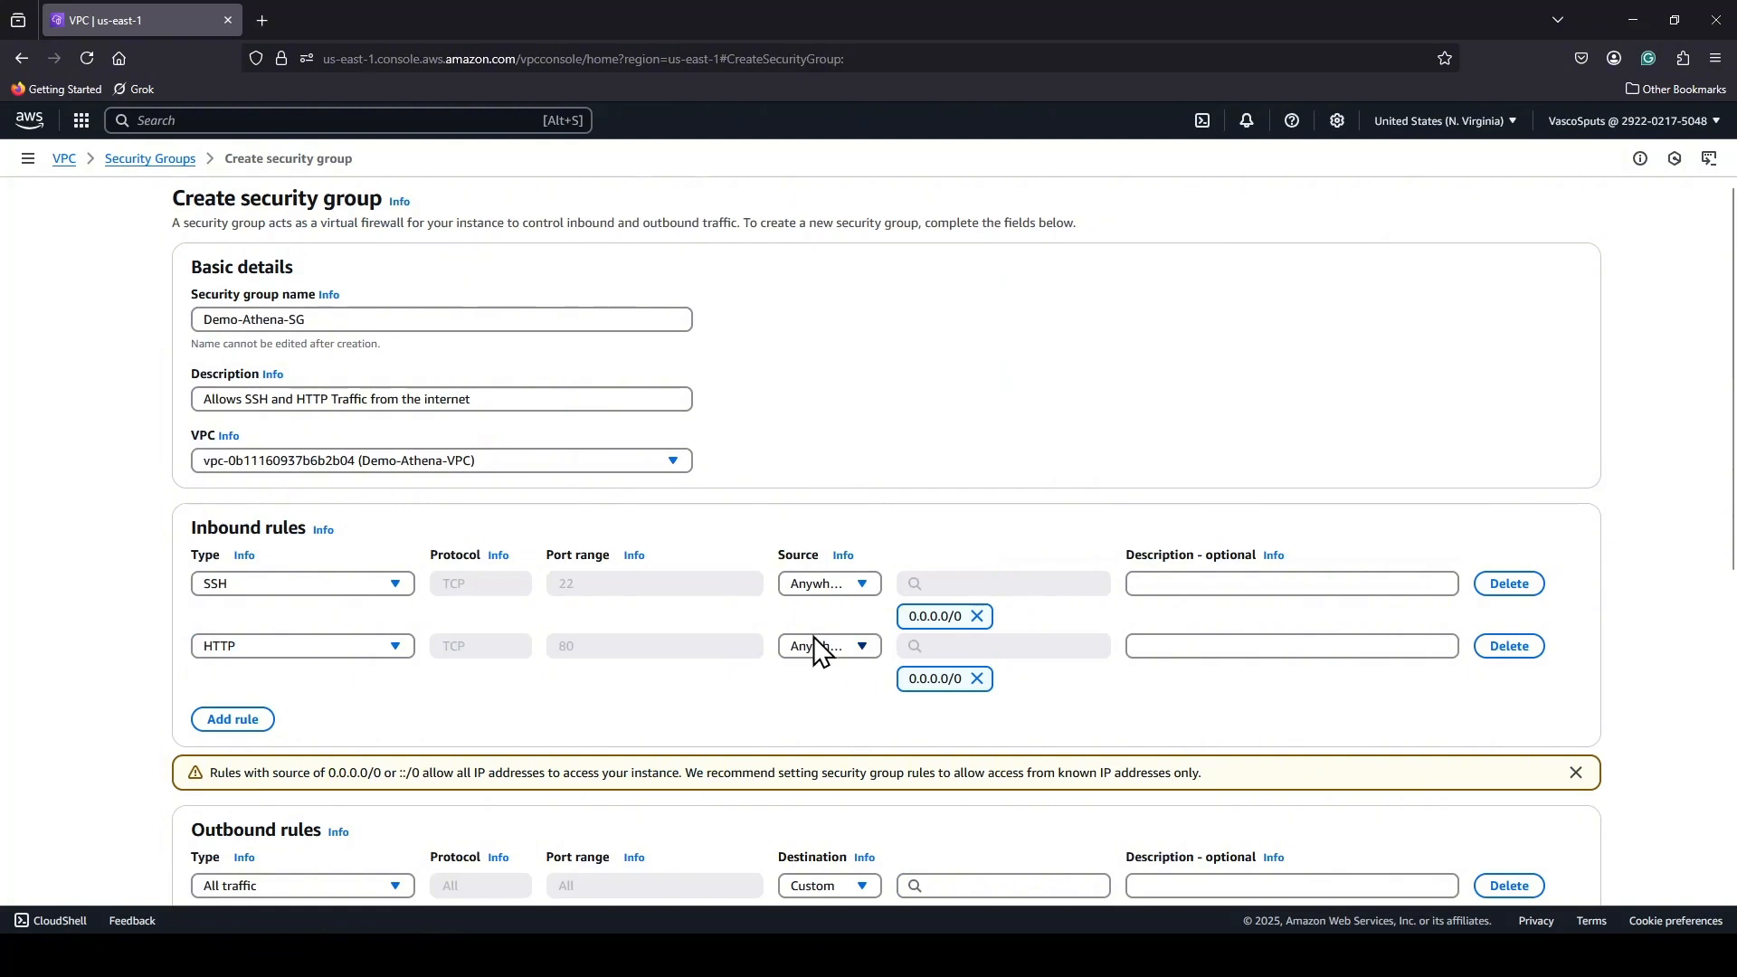
scroll(812, 637, "down", 3)
scroll(1506, 609, "down", 3)
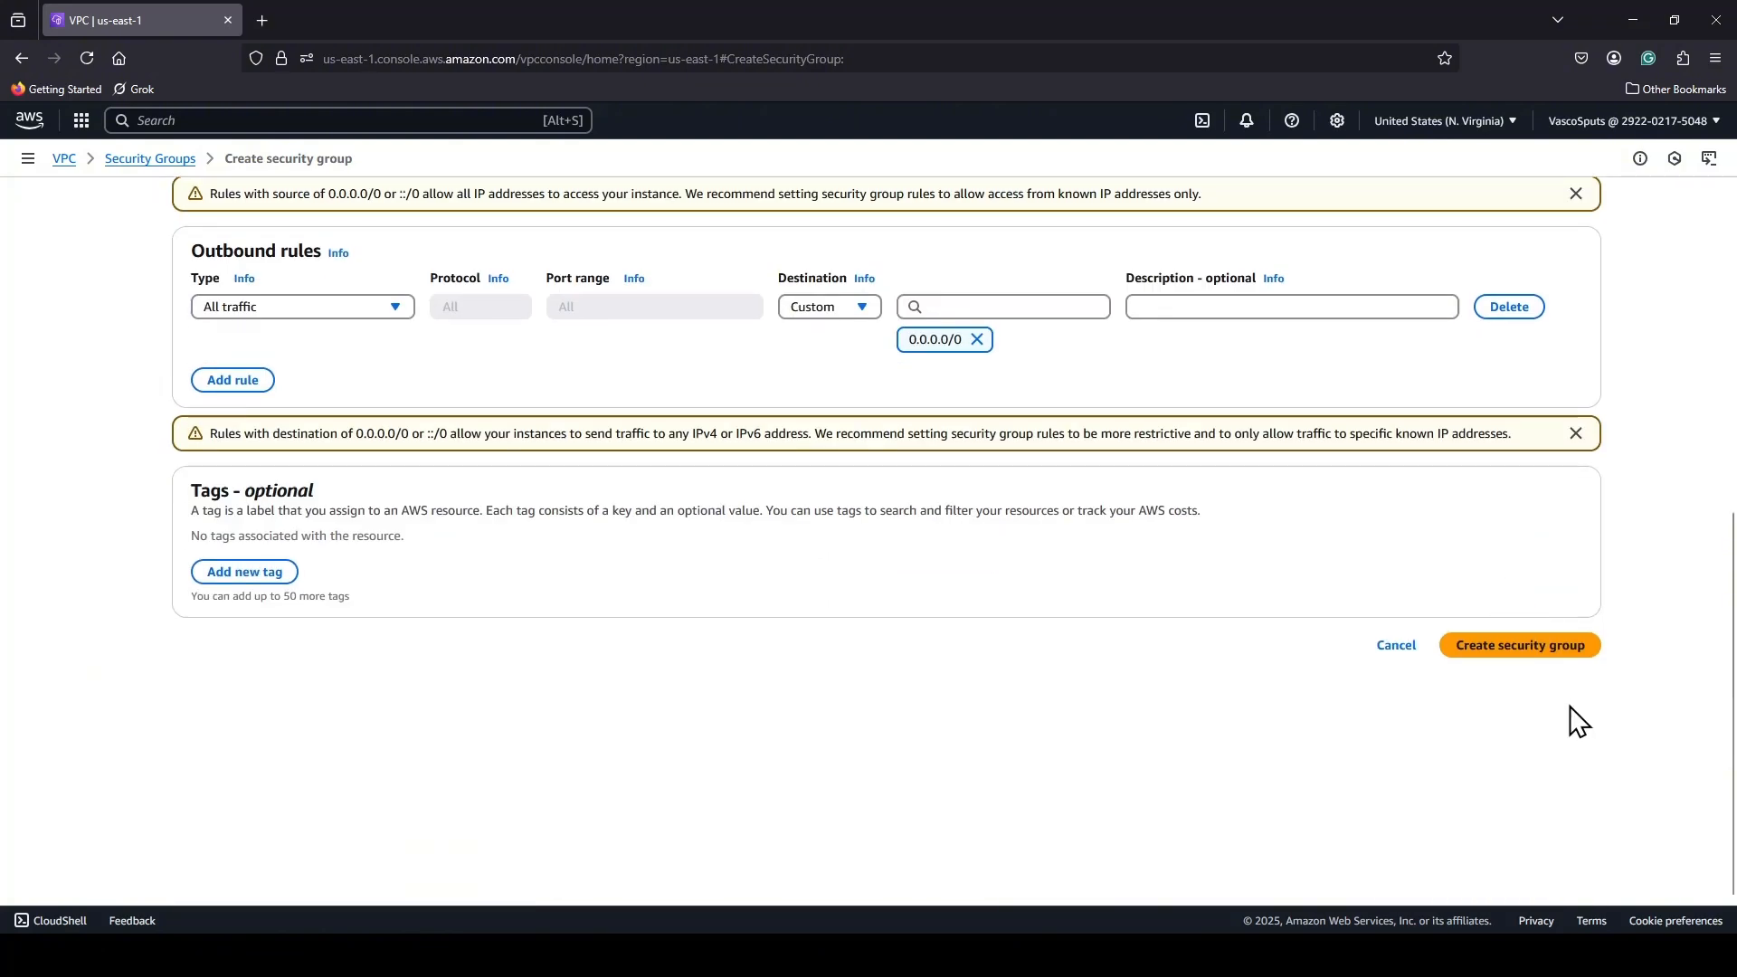
left_click(1510, 658)
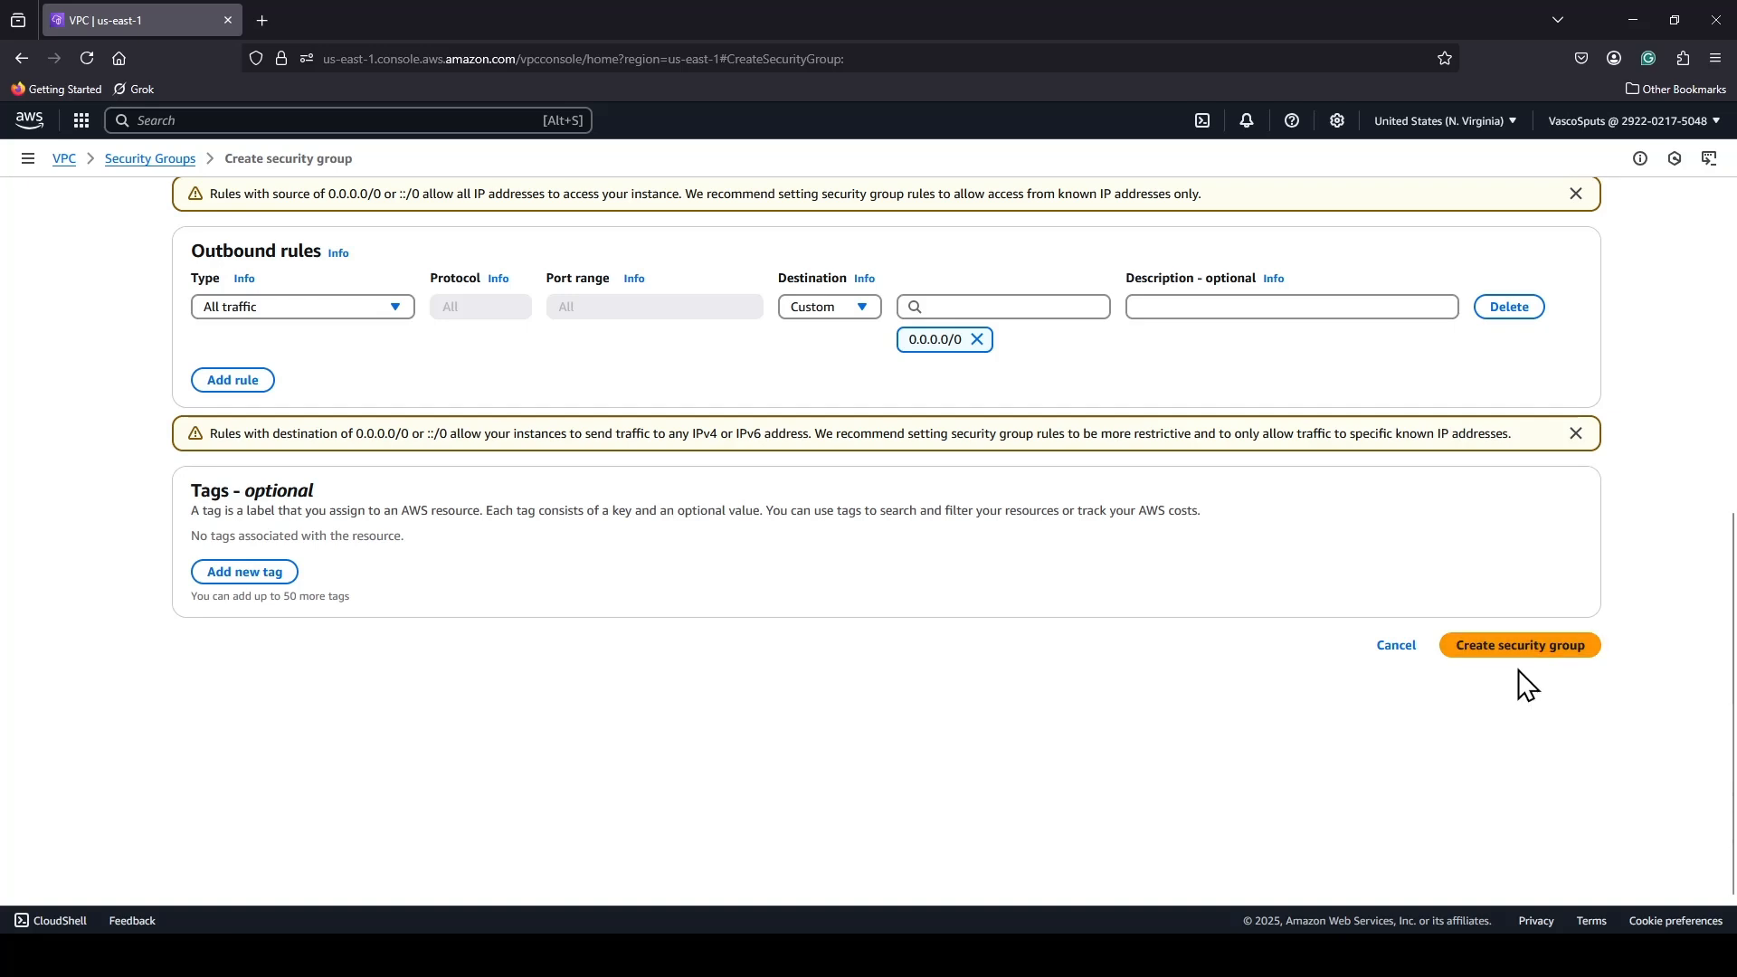
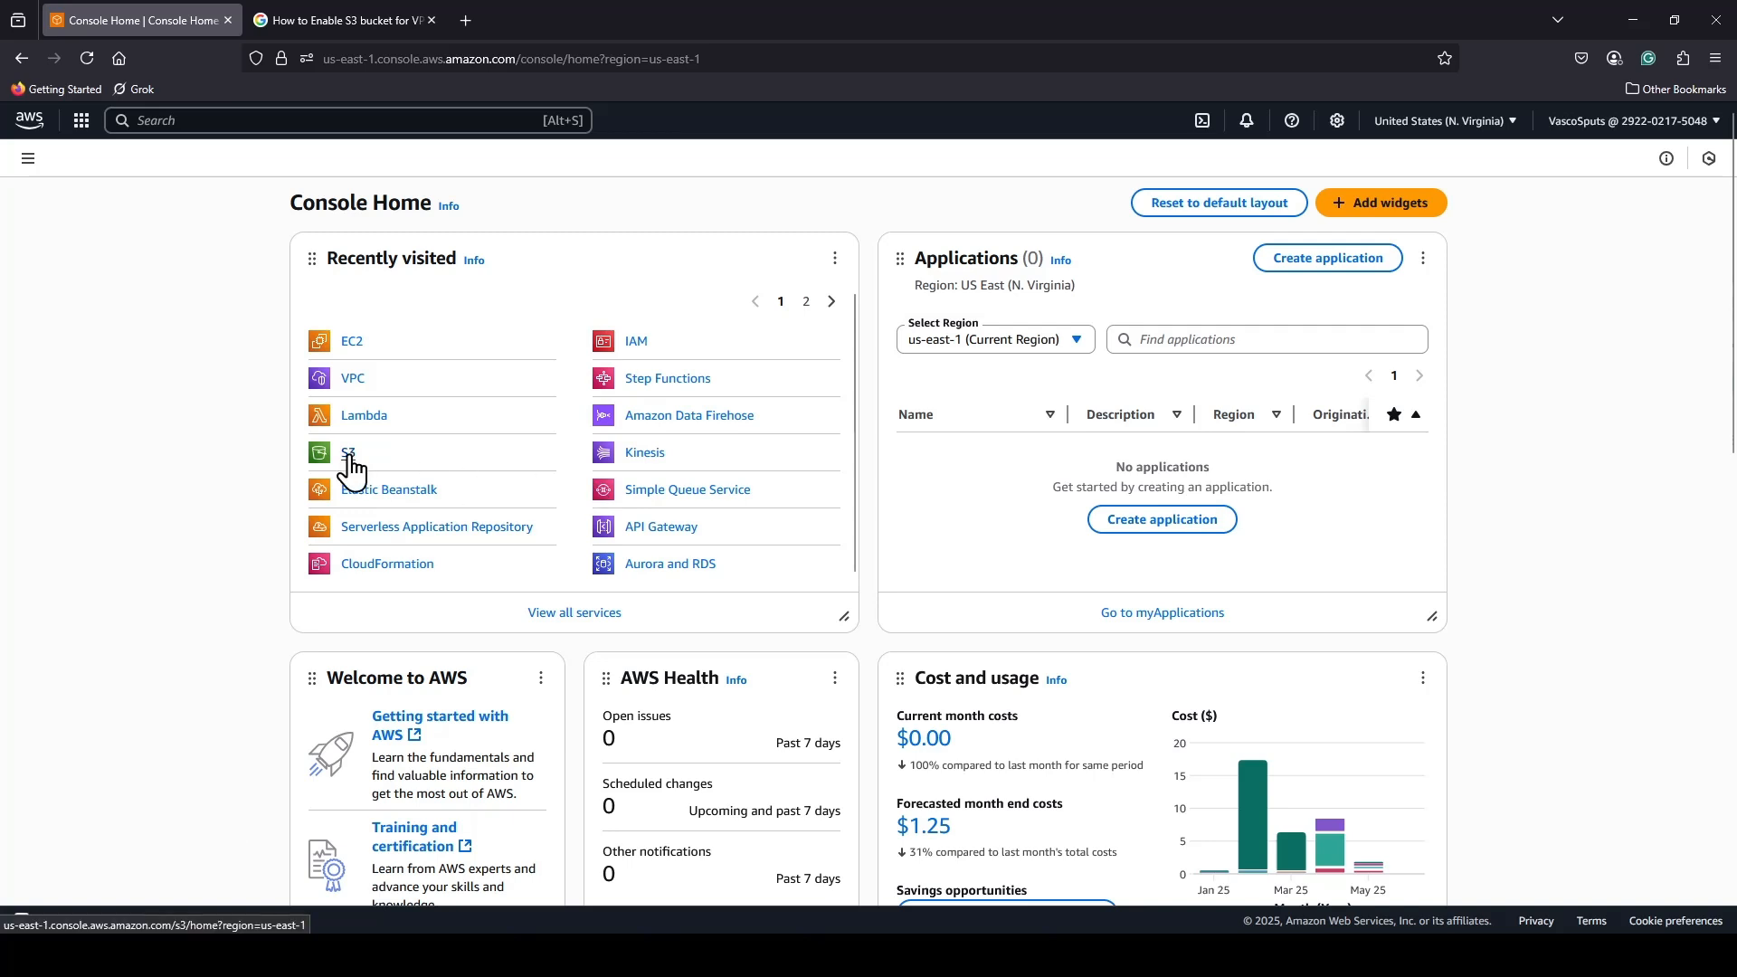
Open the list of general purpose buckets in Amazon S3.
left_click(349, 455)
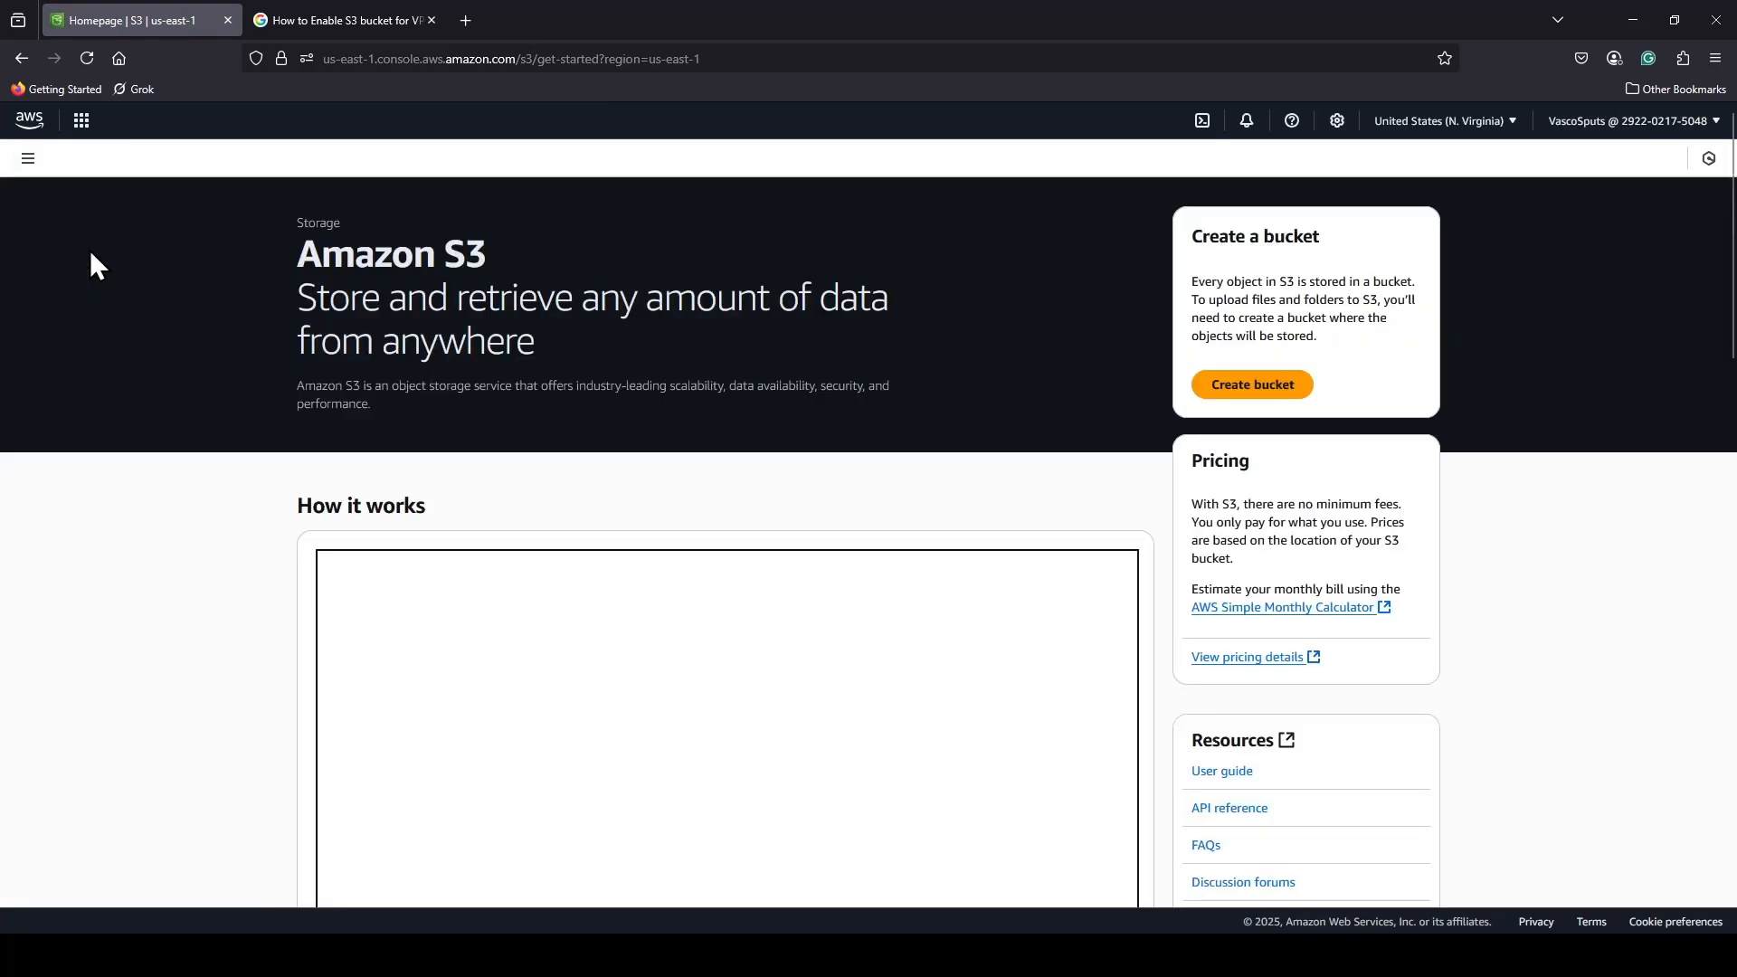
left_click(28, 158)
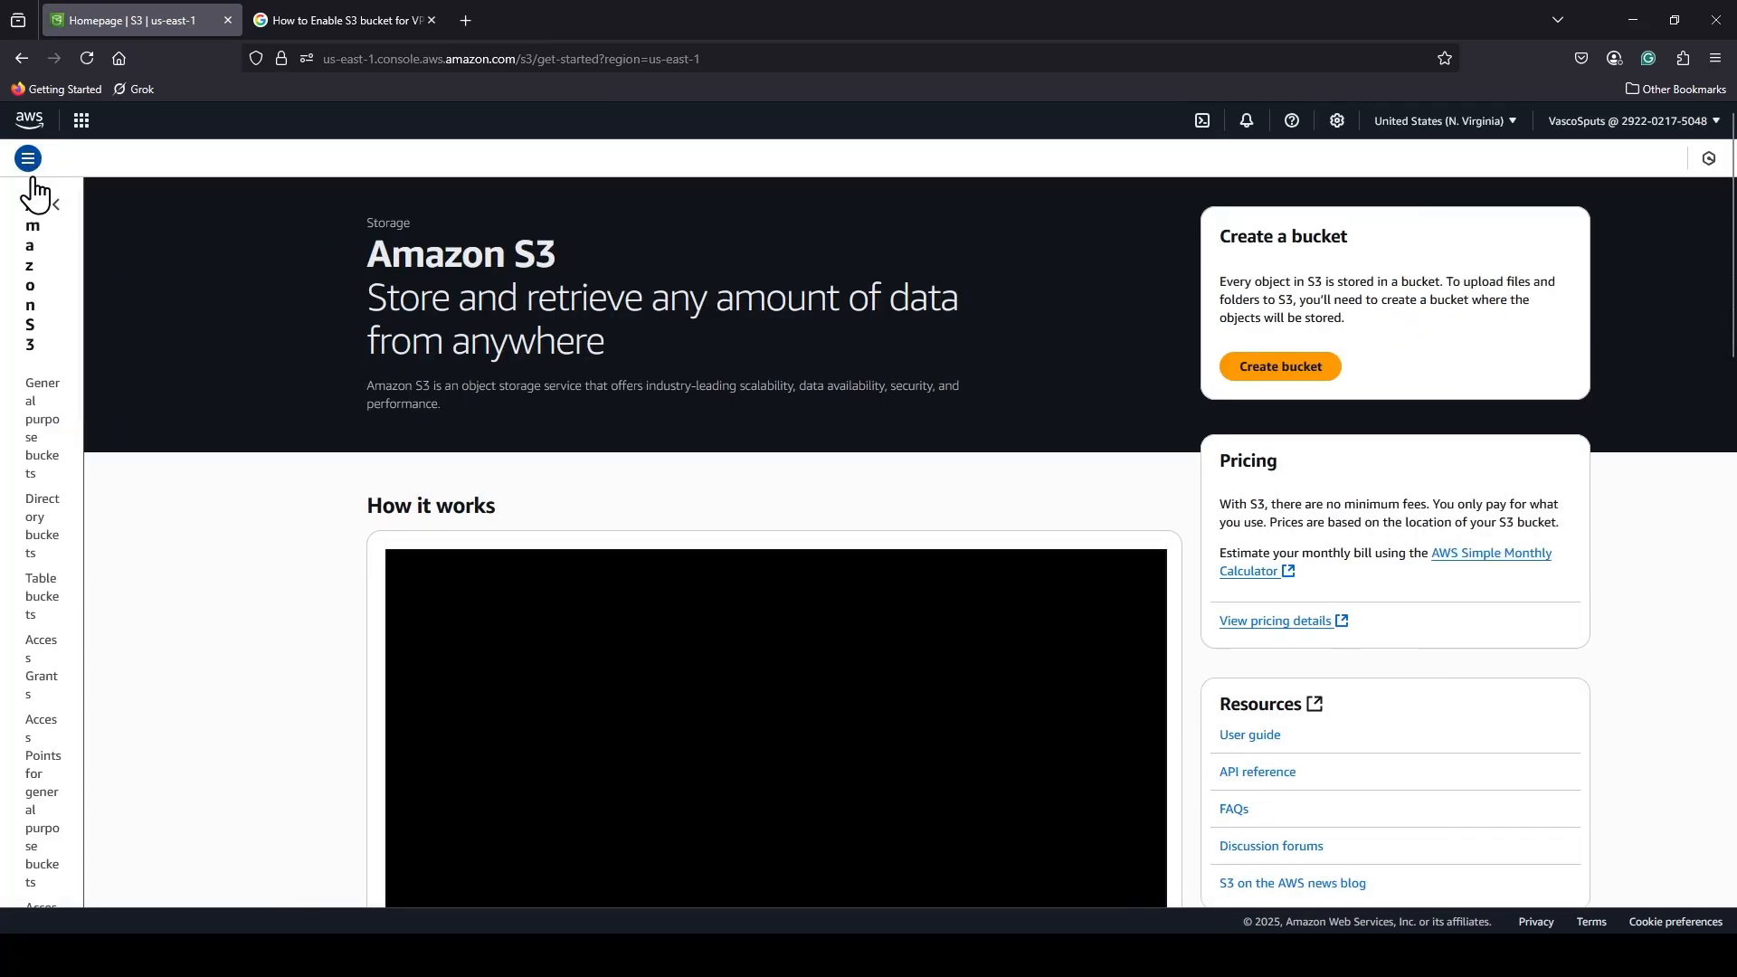
left_click(81, 244)
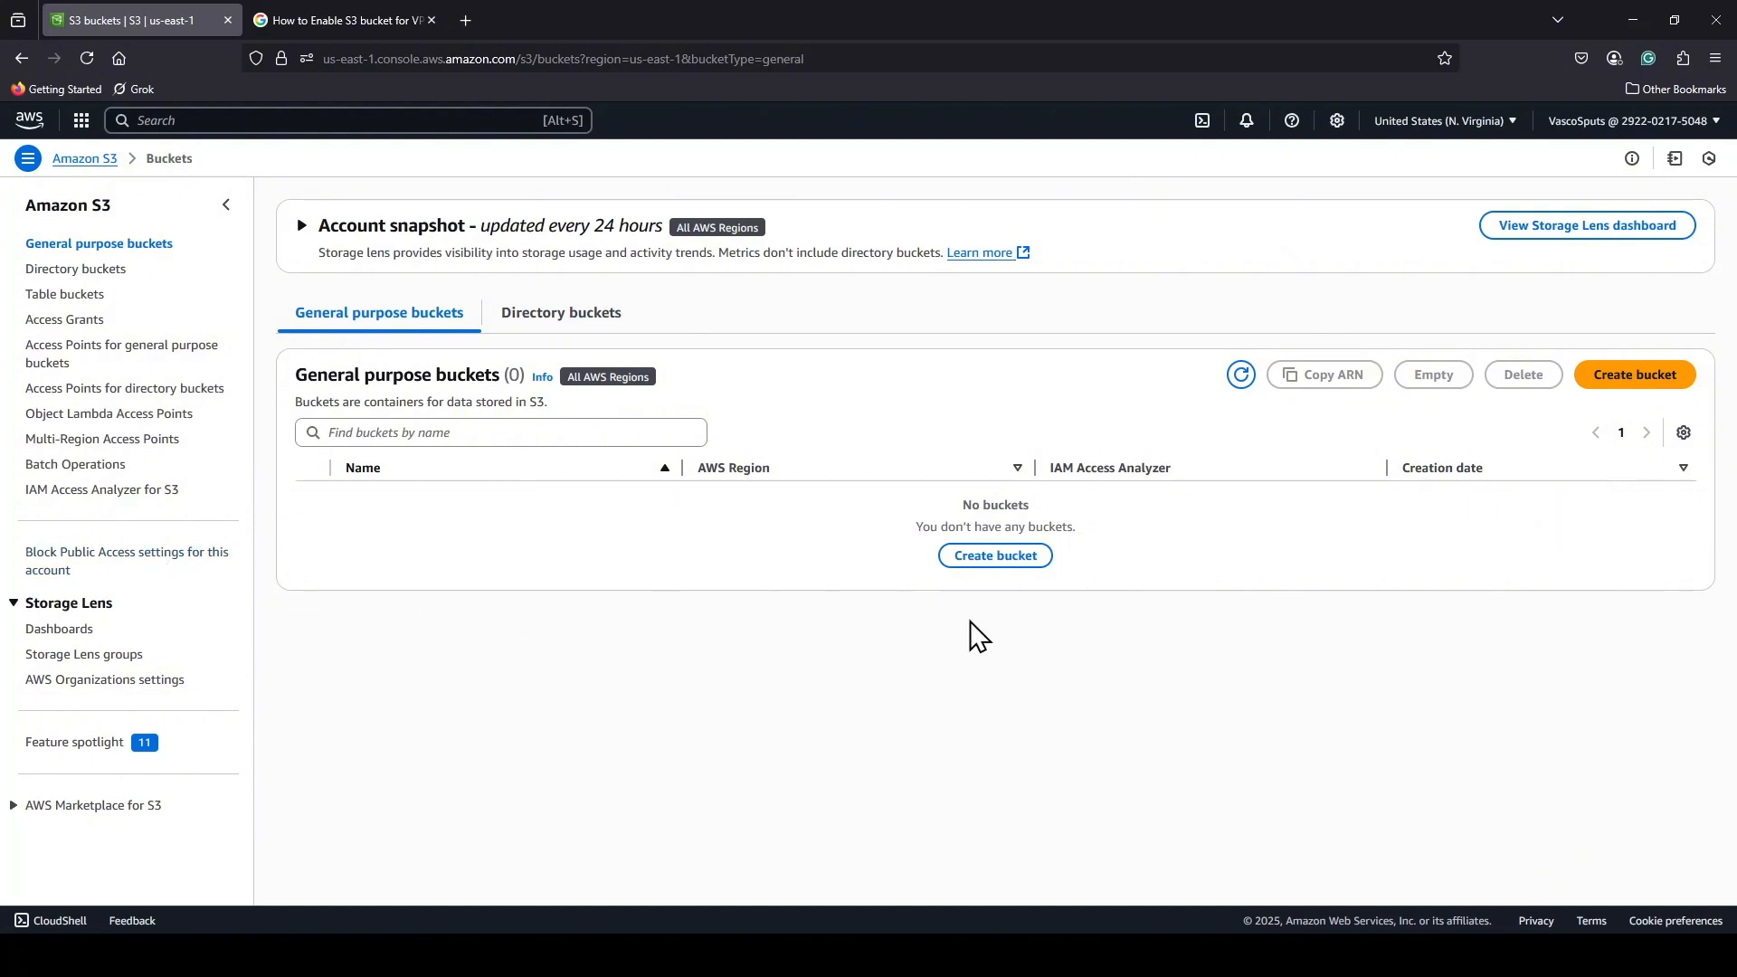
Start a new general purpose bucket and name it demo-athen-vba-bucket.
left_click(993, 557)
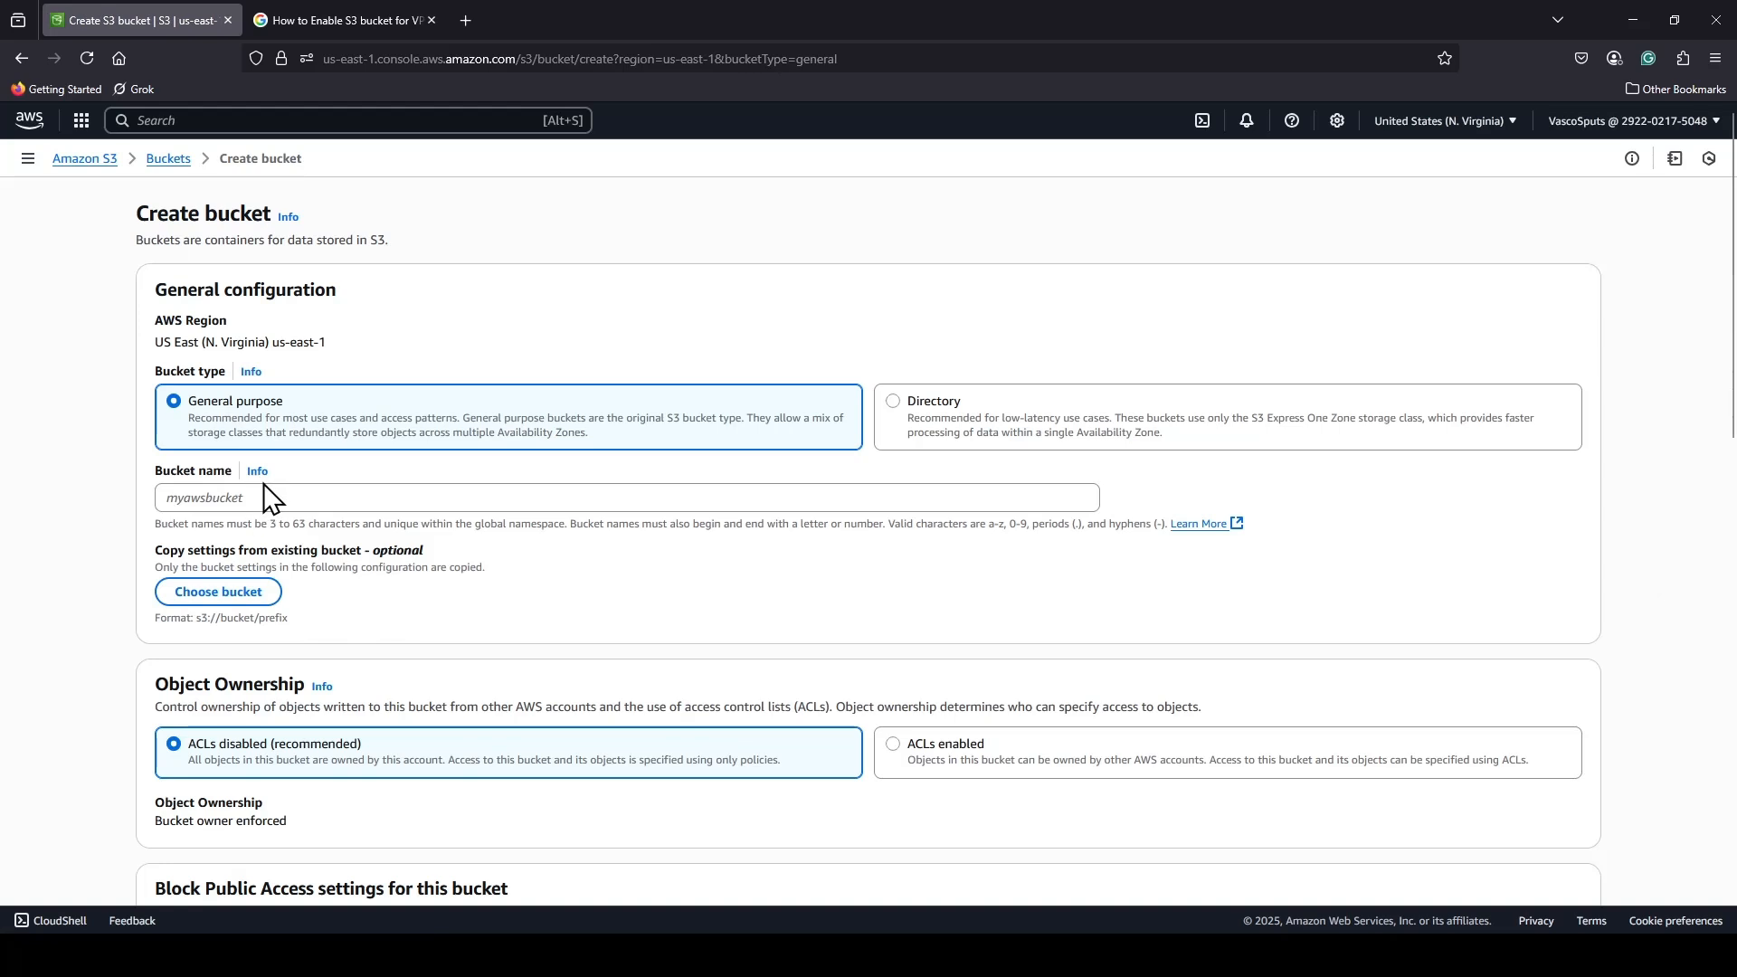
left_click(263, 504)
type("de")
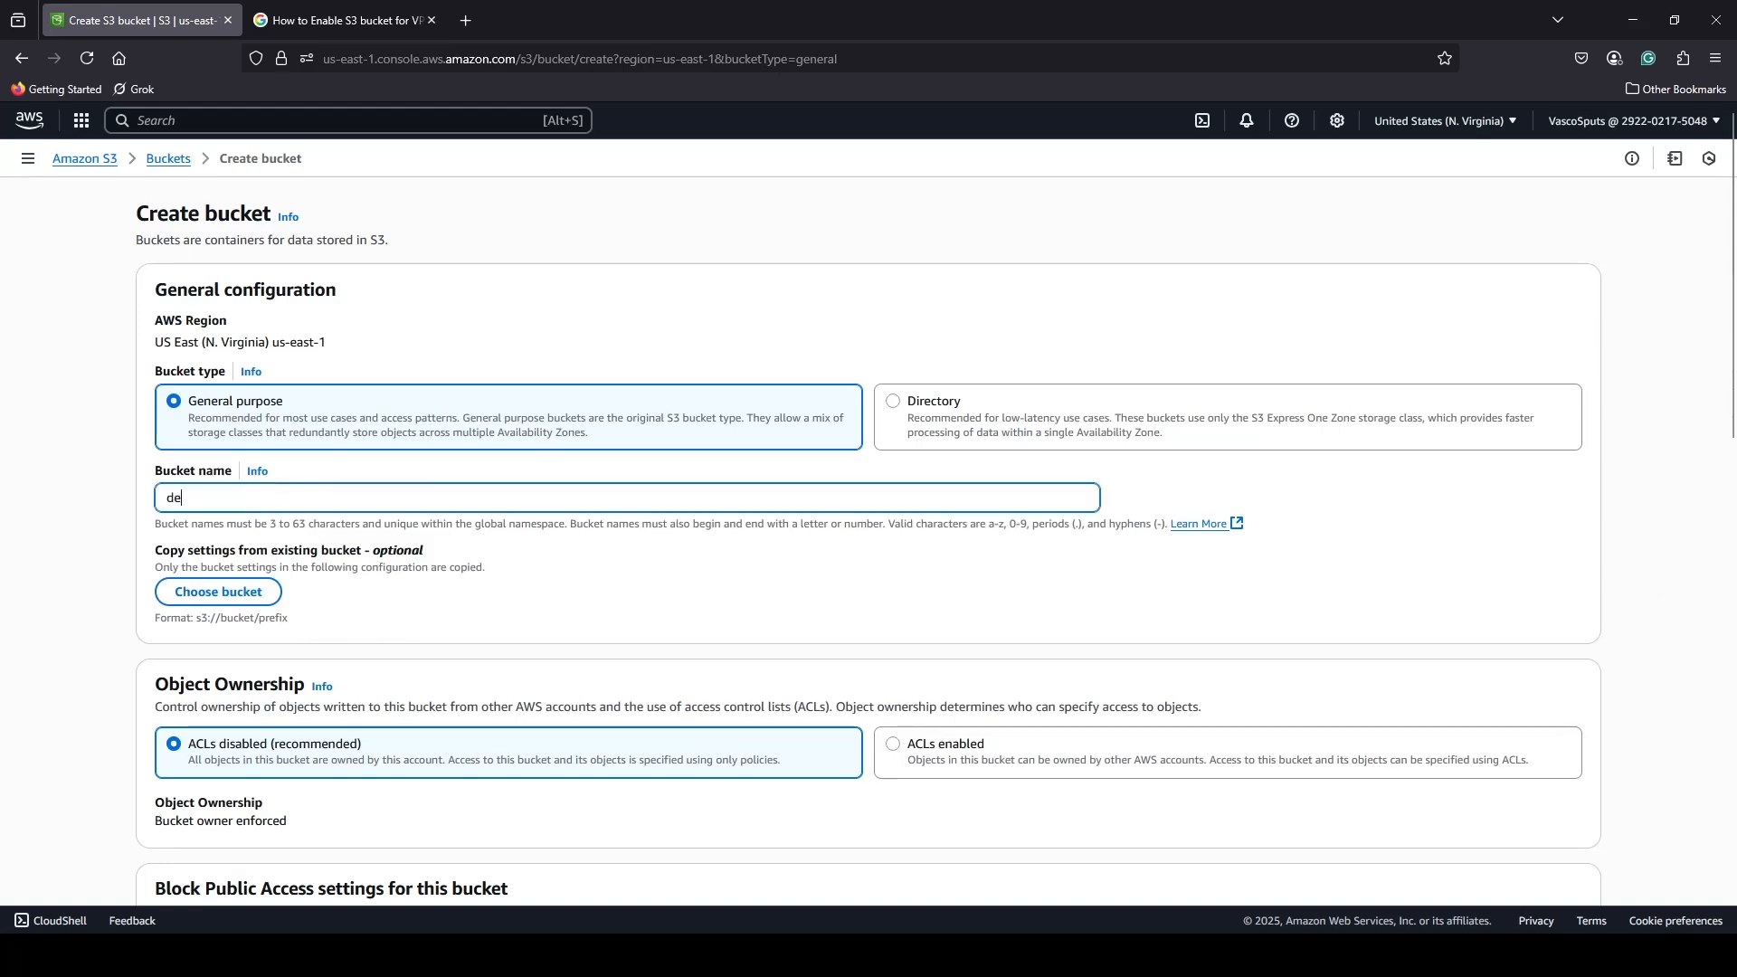
type("mo-athen-")
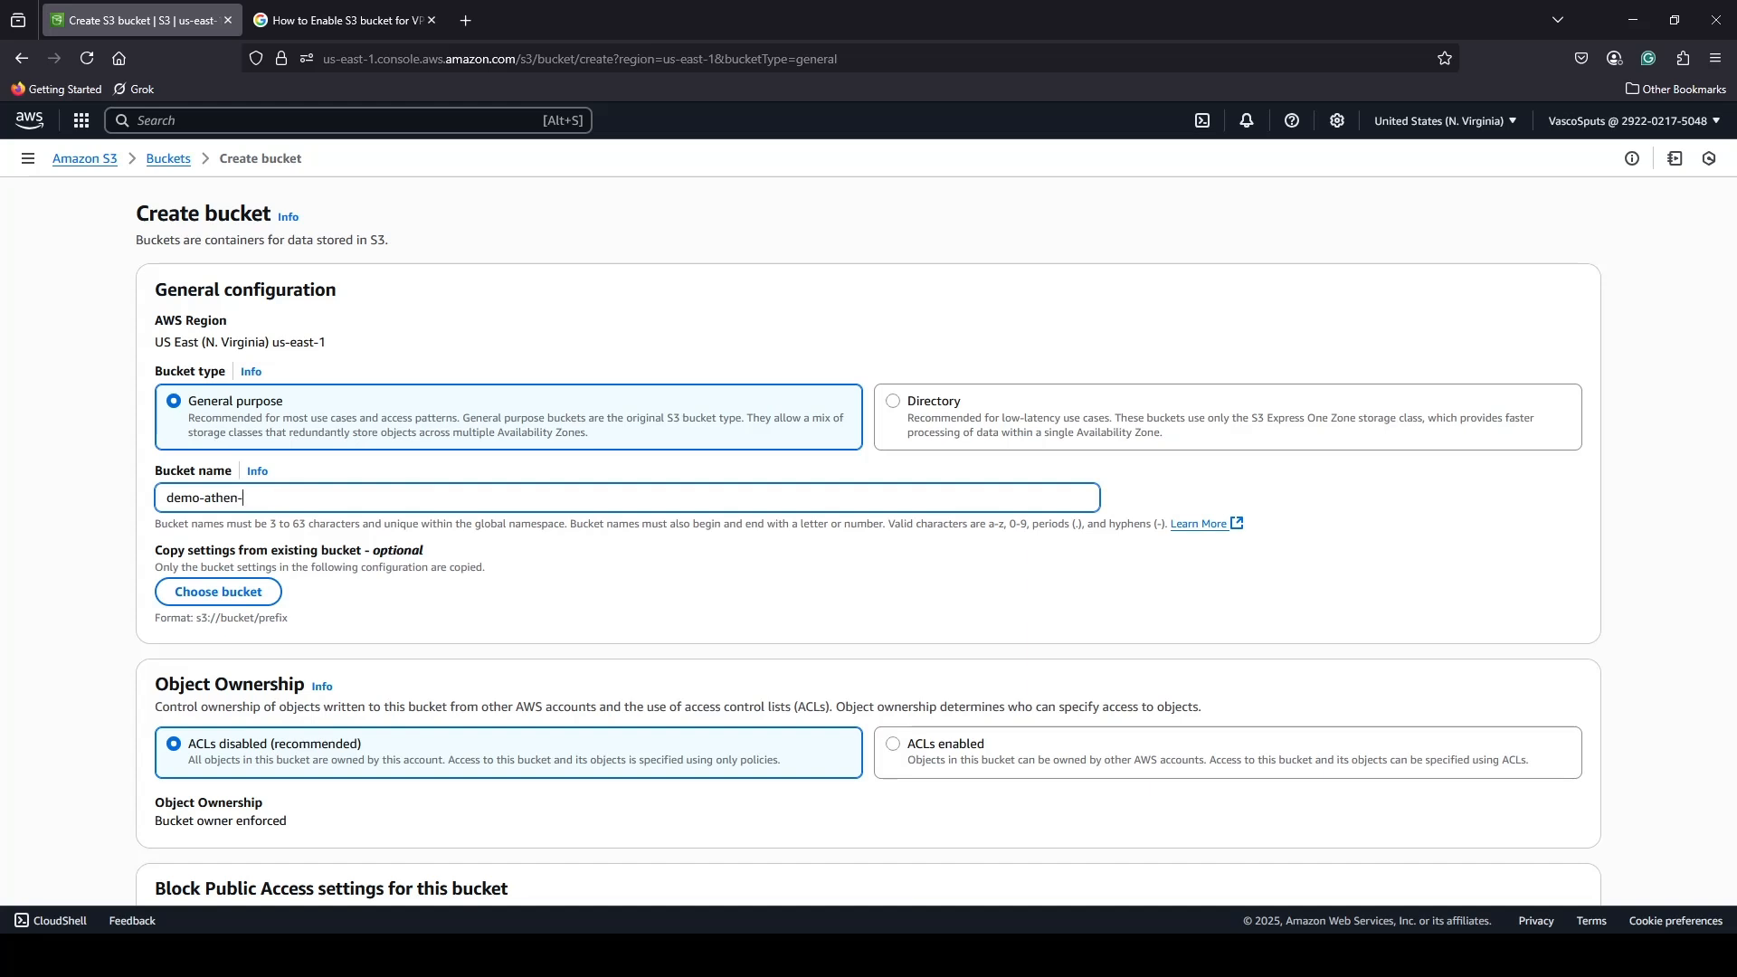
type("vba-bucket")
Turn off Block all public access with the risk acknowledged, and create the bucket with the remaining default settings.
scroll(588, 632, "down", 2)
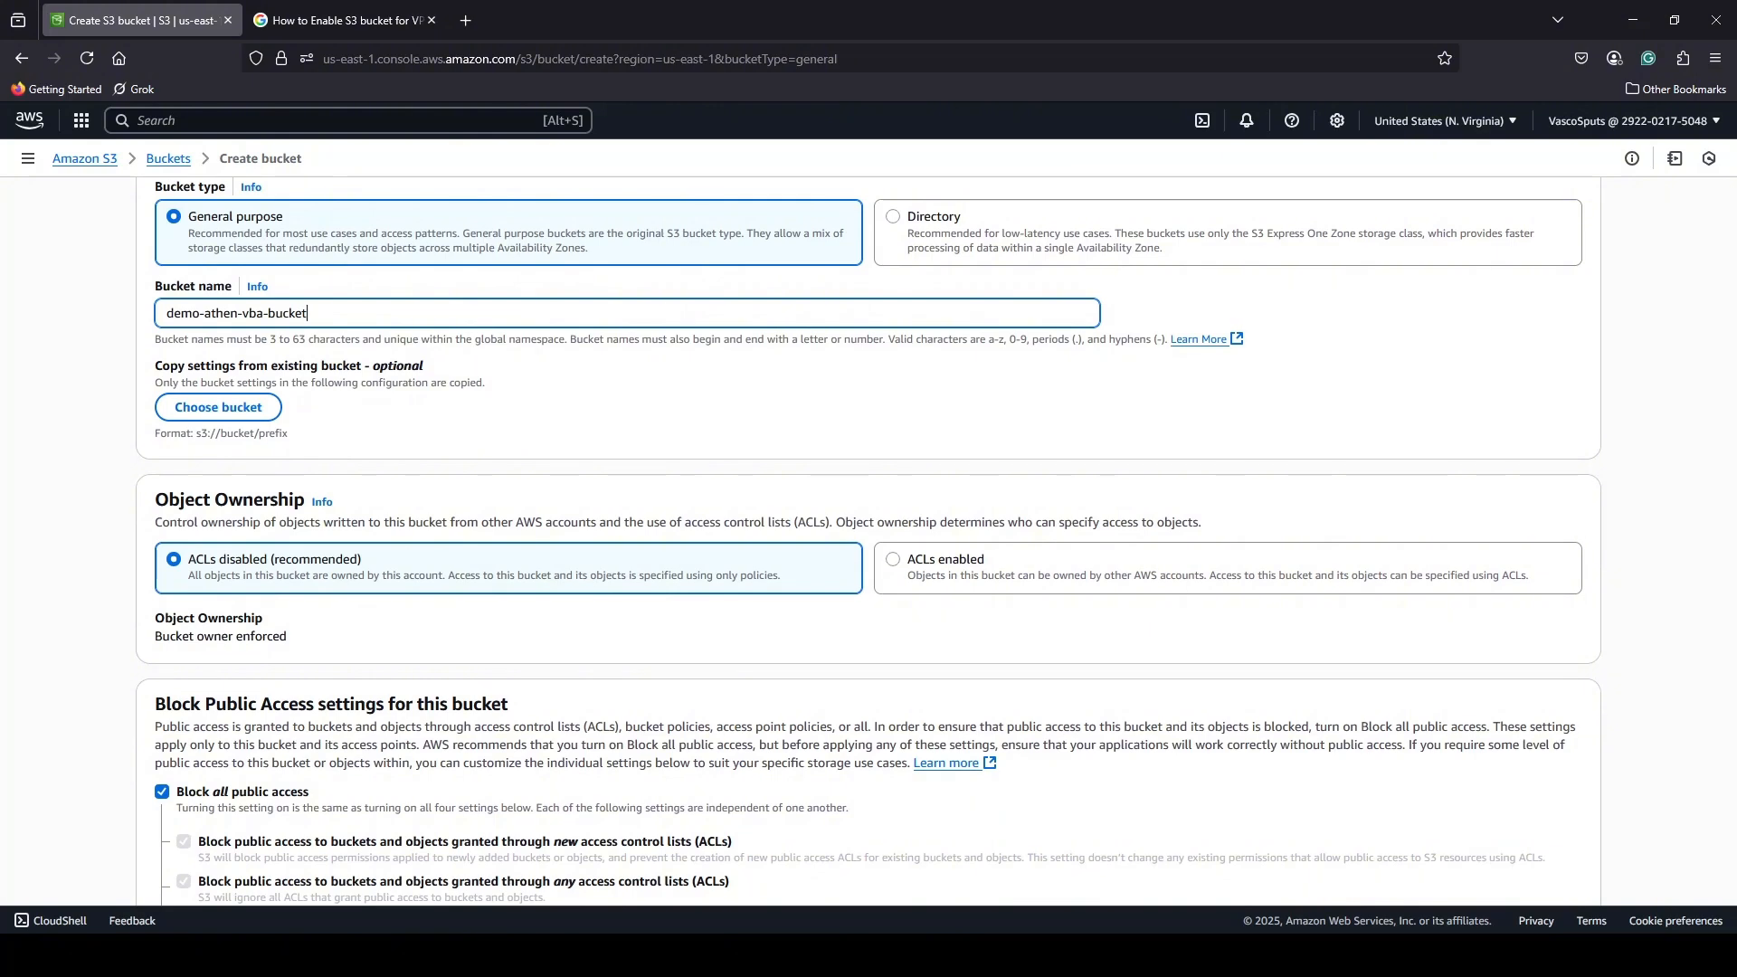
scroll(758, 704, "down", 2)
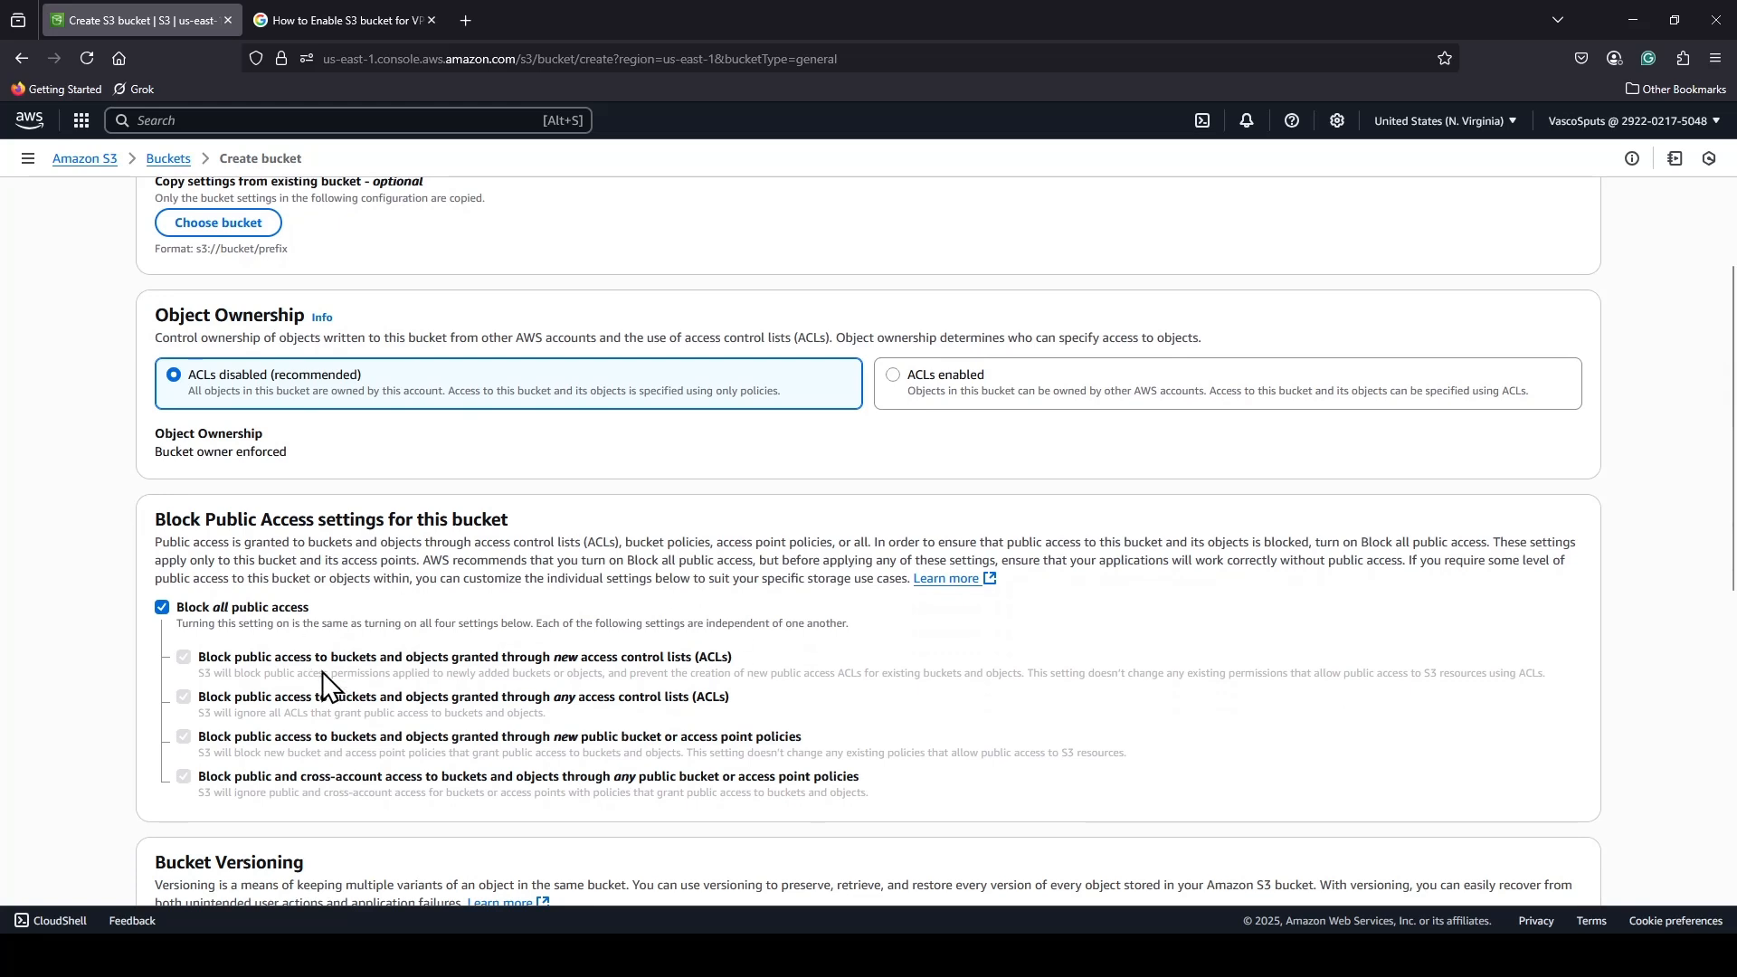
left_click(163, 606)
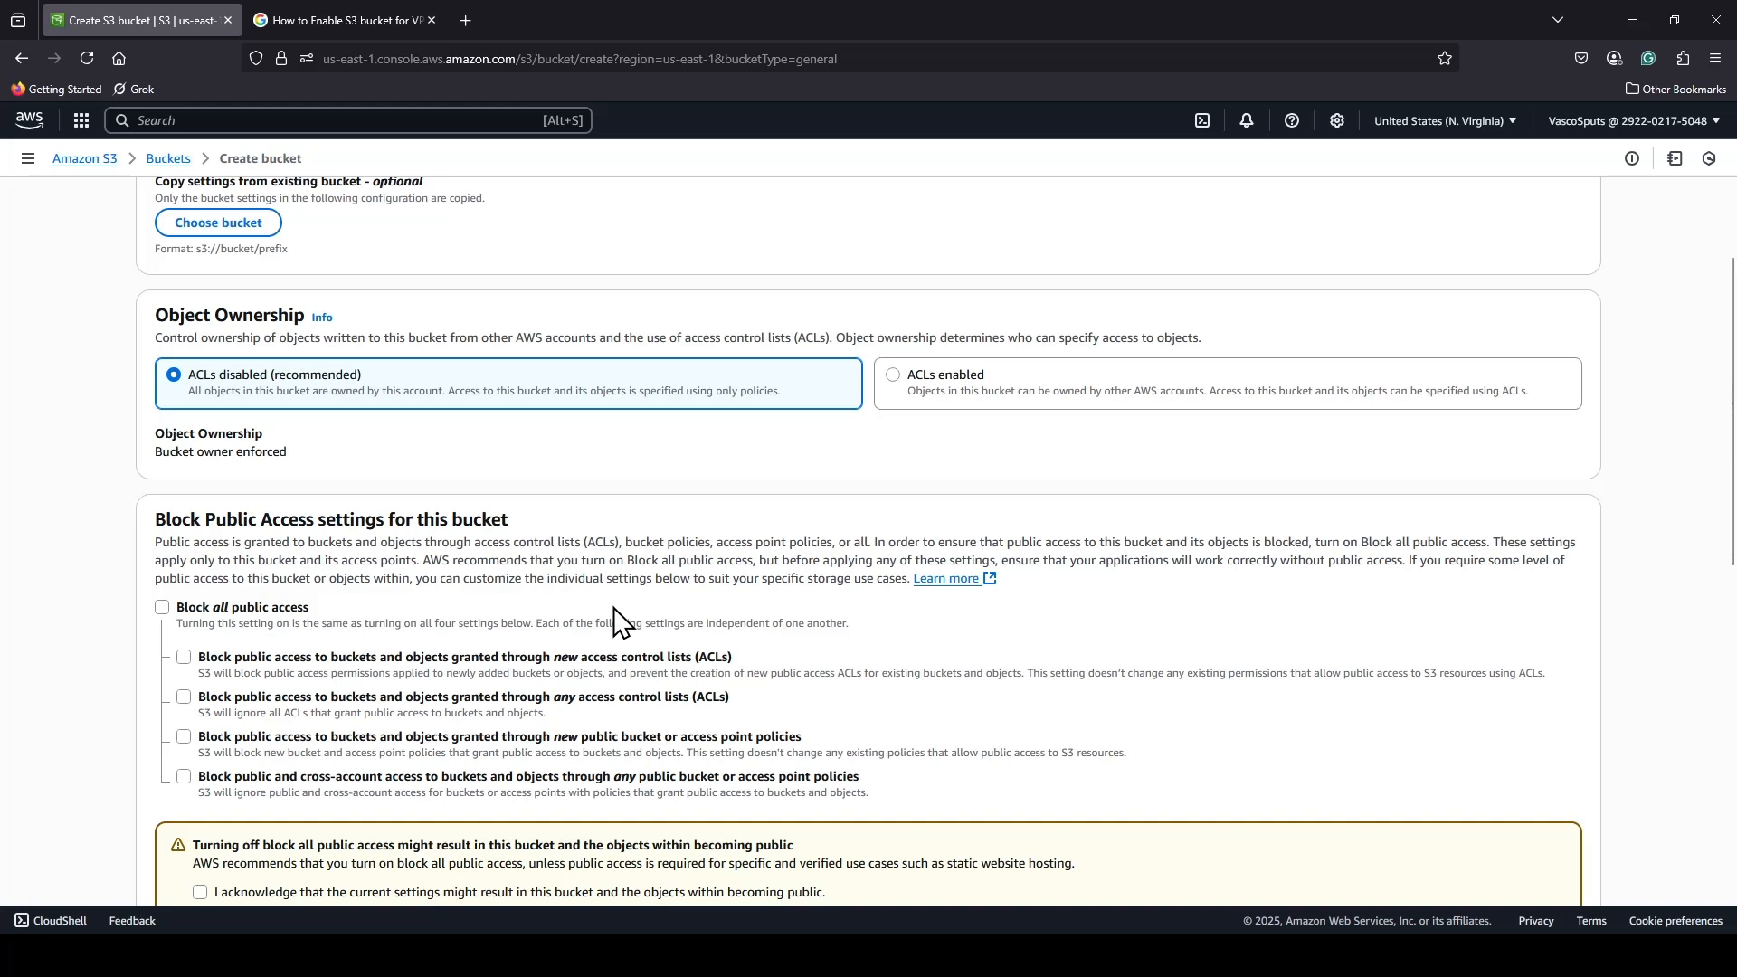
scroll(613, 608, "down", 2)
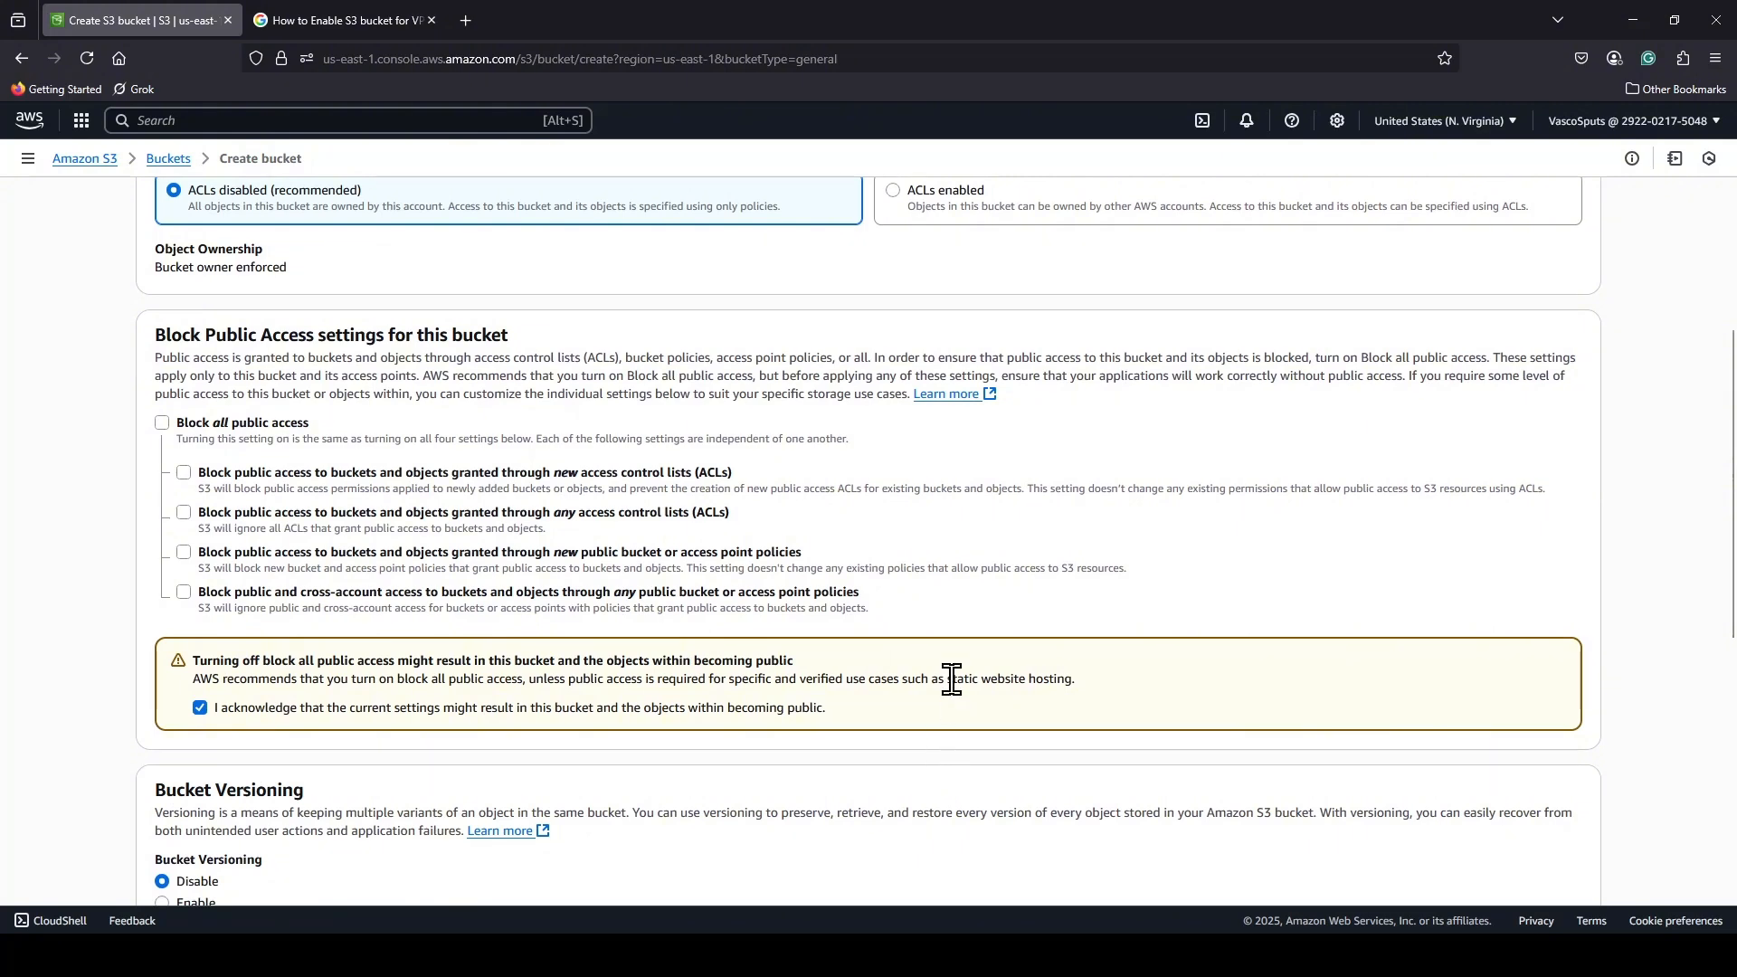
scroll(952, 678, "down", 8)
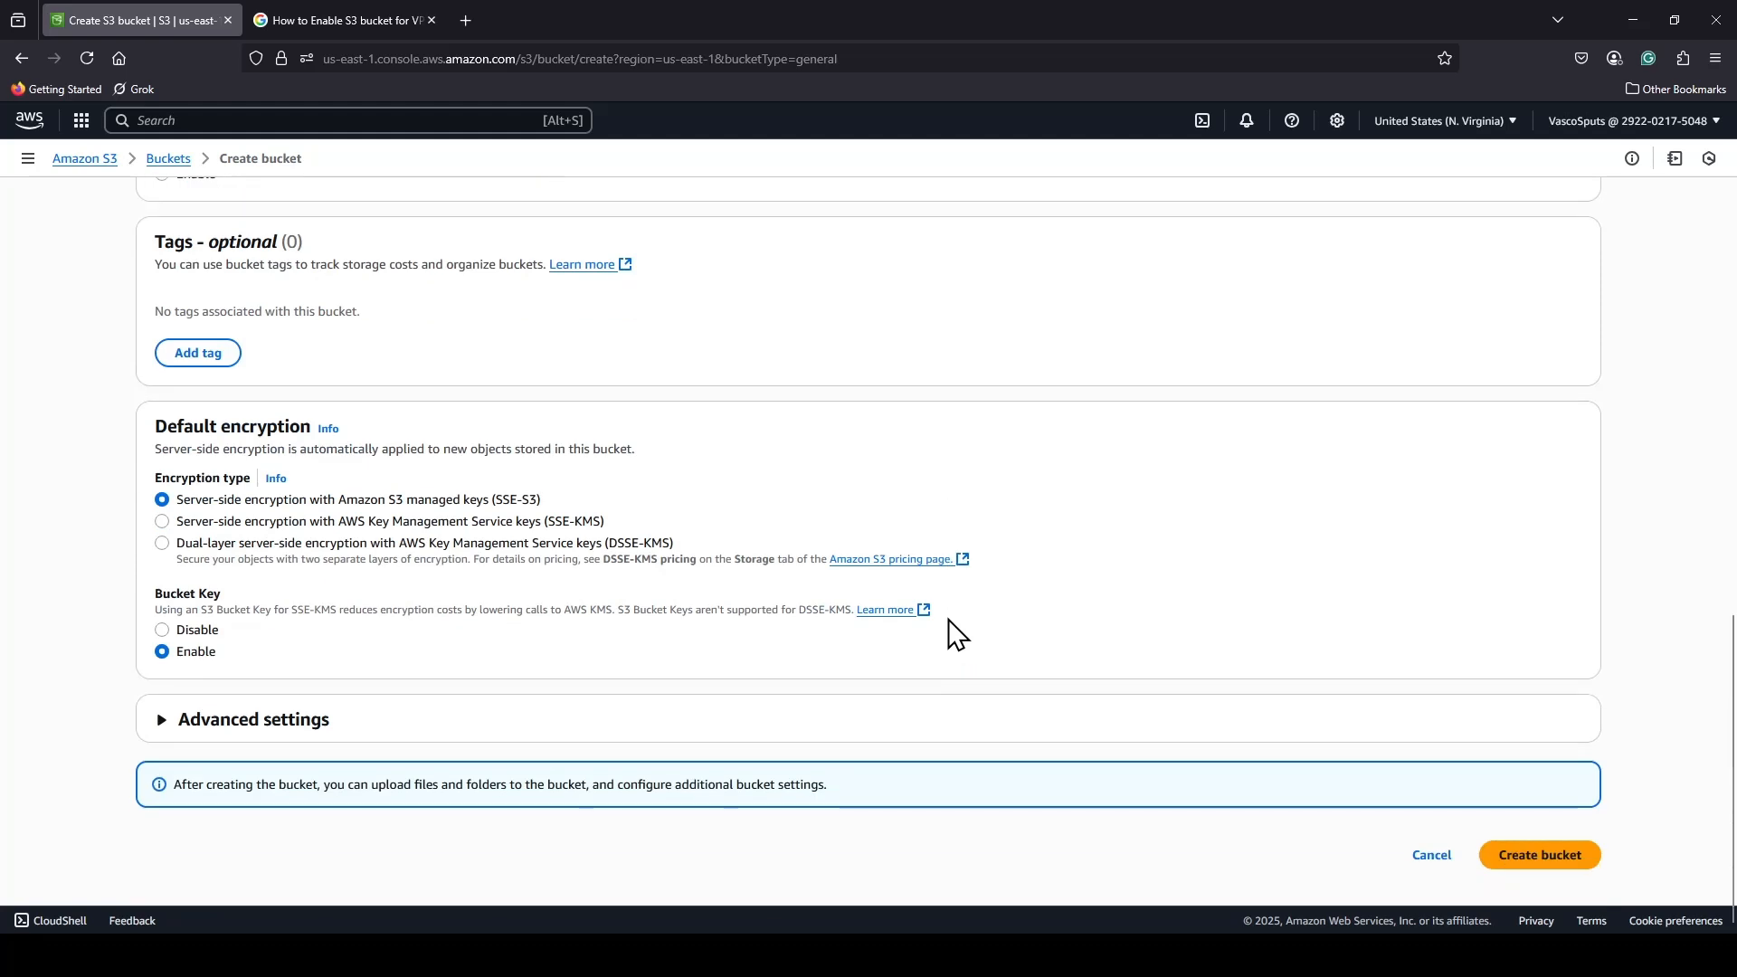
left_click(1568, 870)
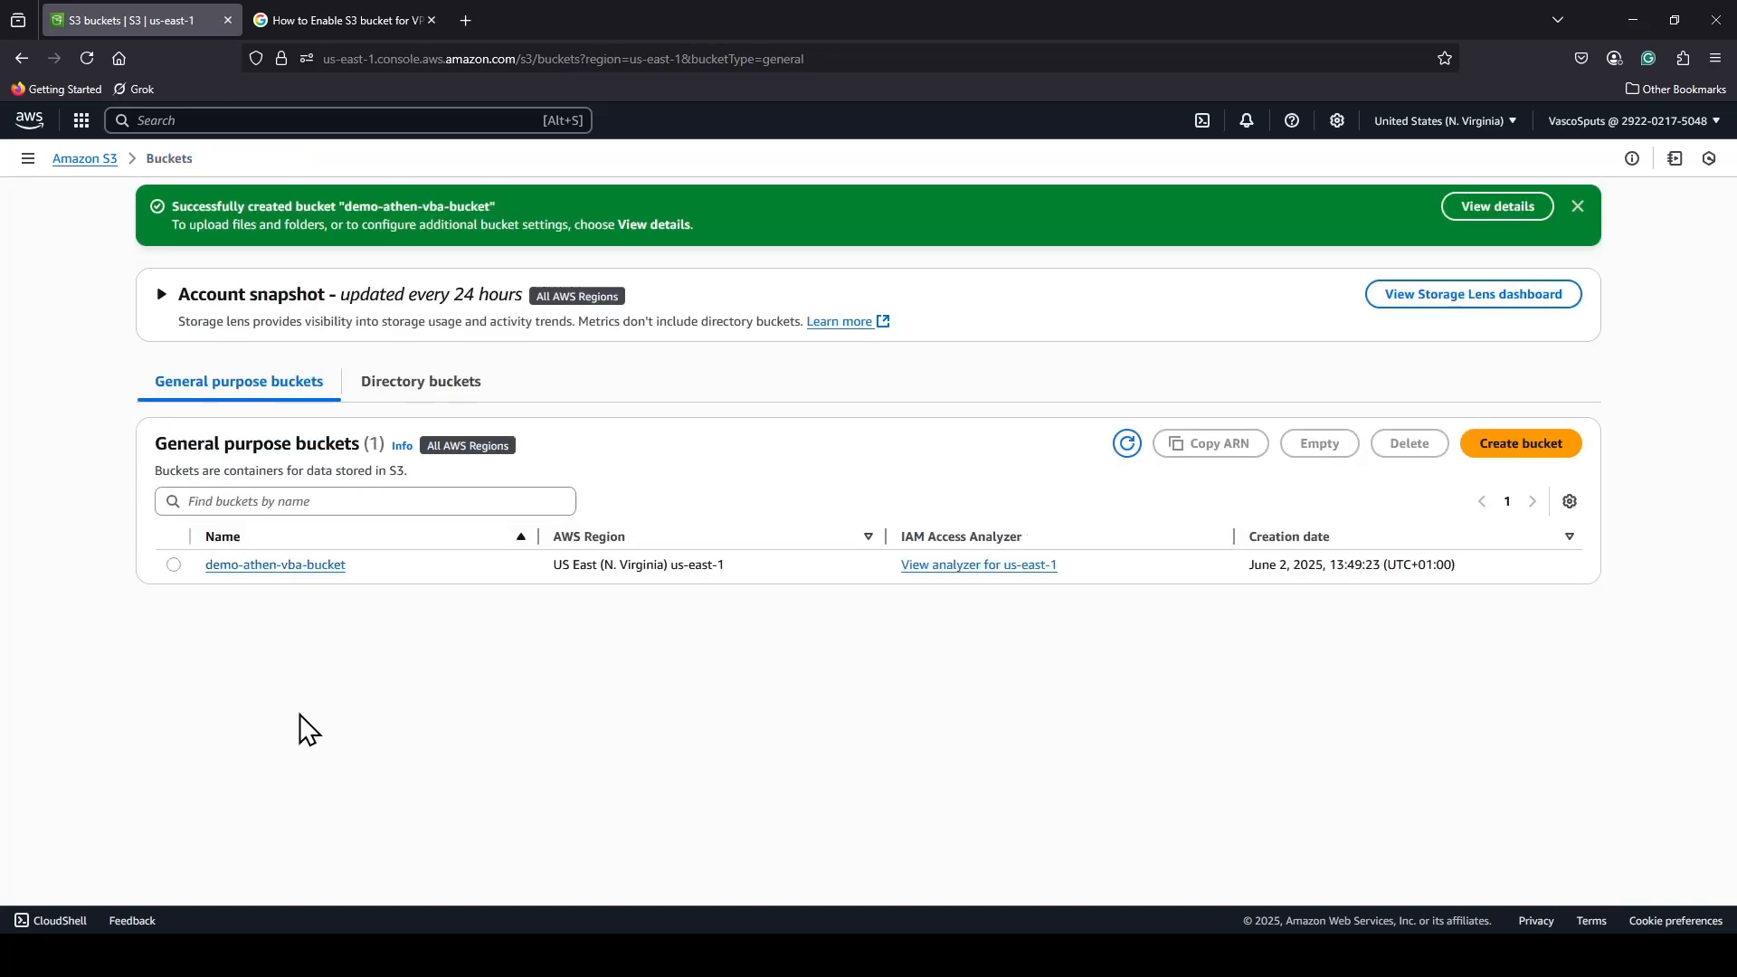
Copy the ARN of demo-athen-vba-bucket from its properties and look over the other bucket properties.
left_click(292, 568)
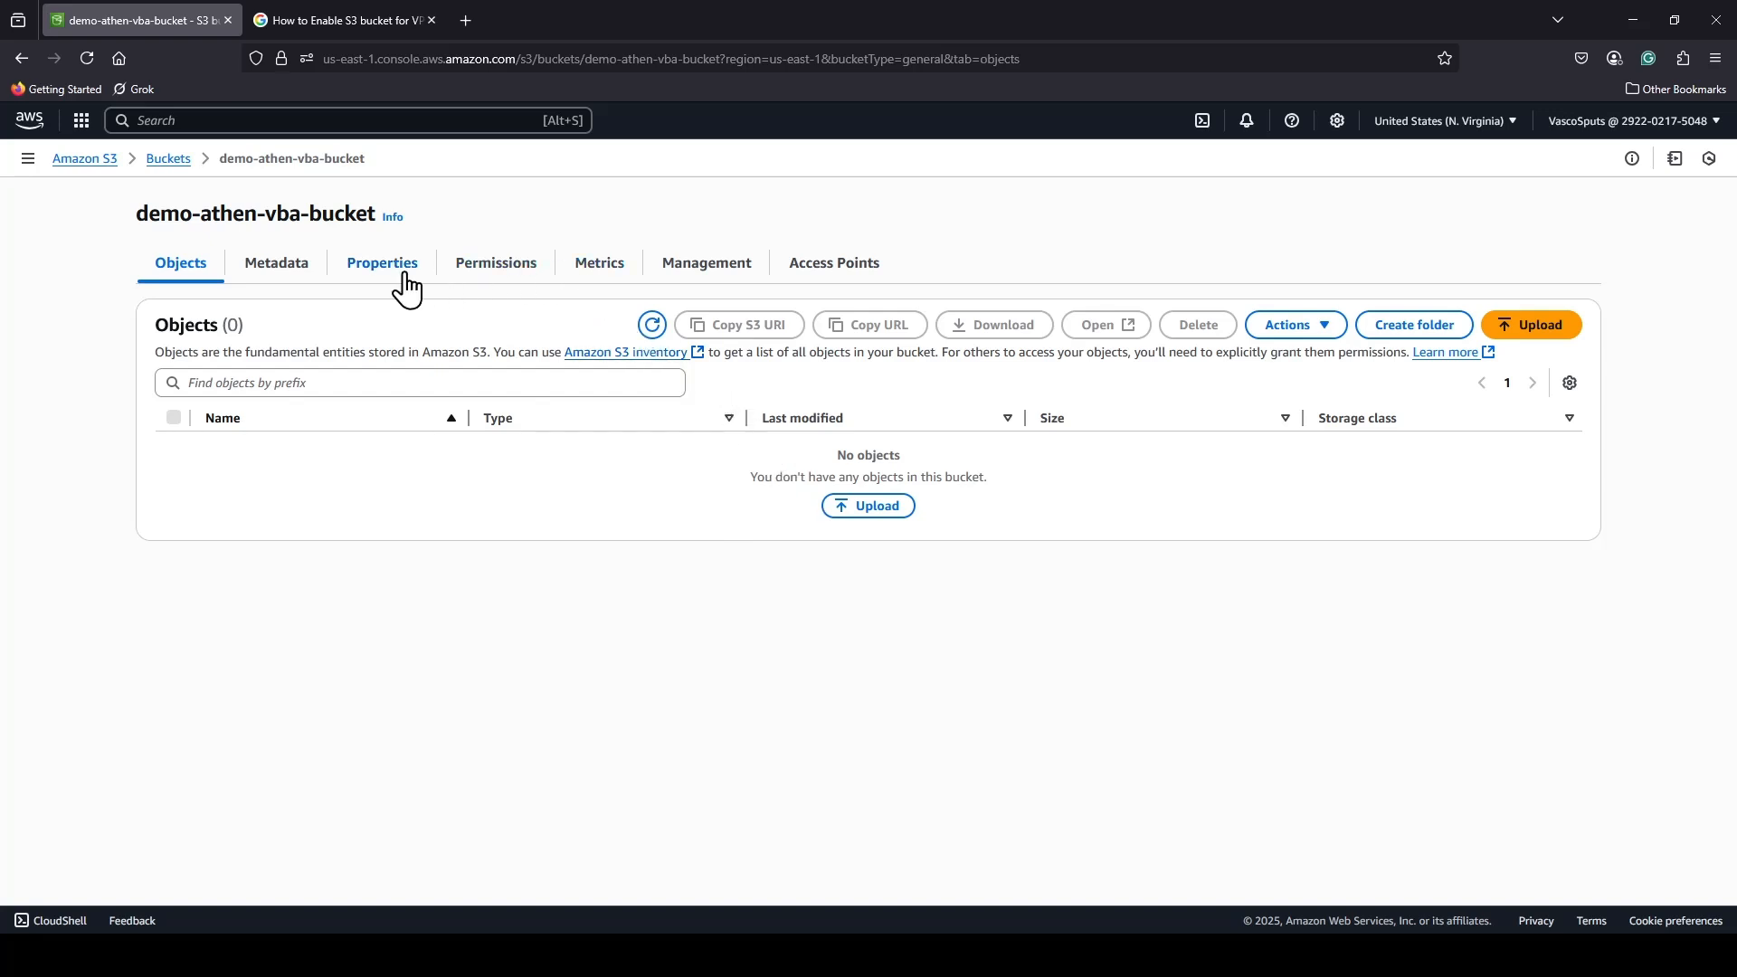
left_click(373, 274)
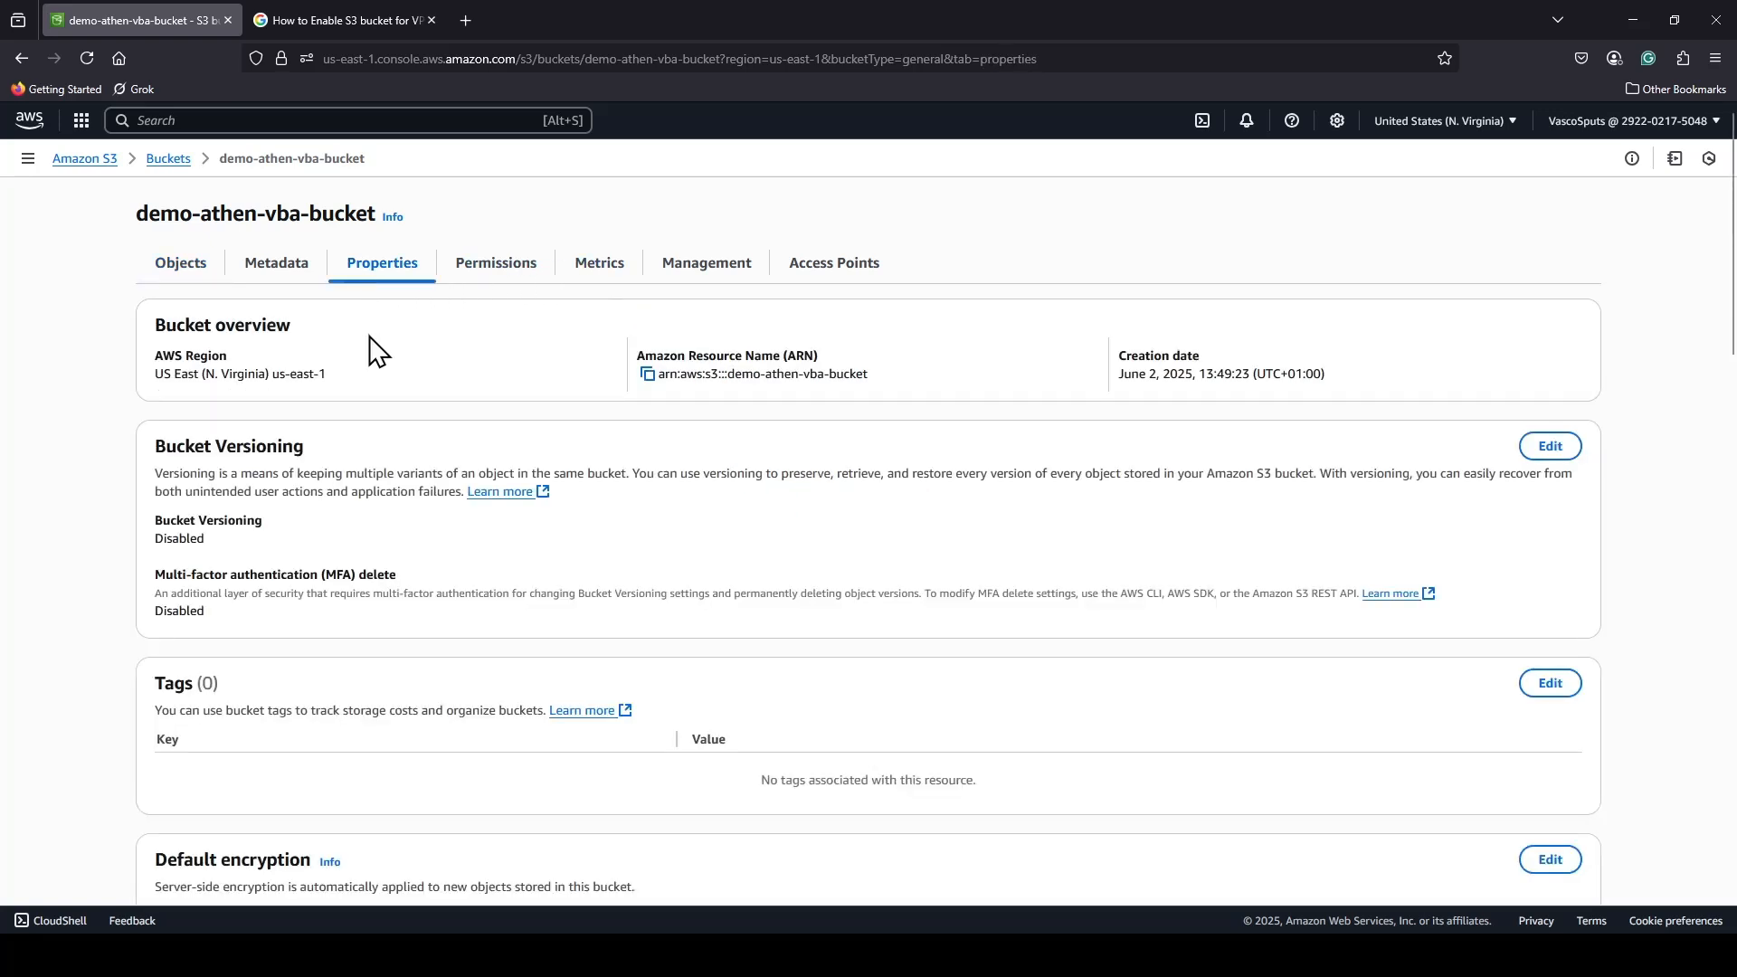
left_click(648, 374)
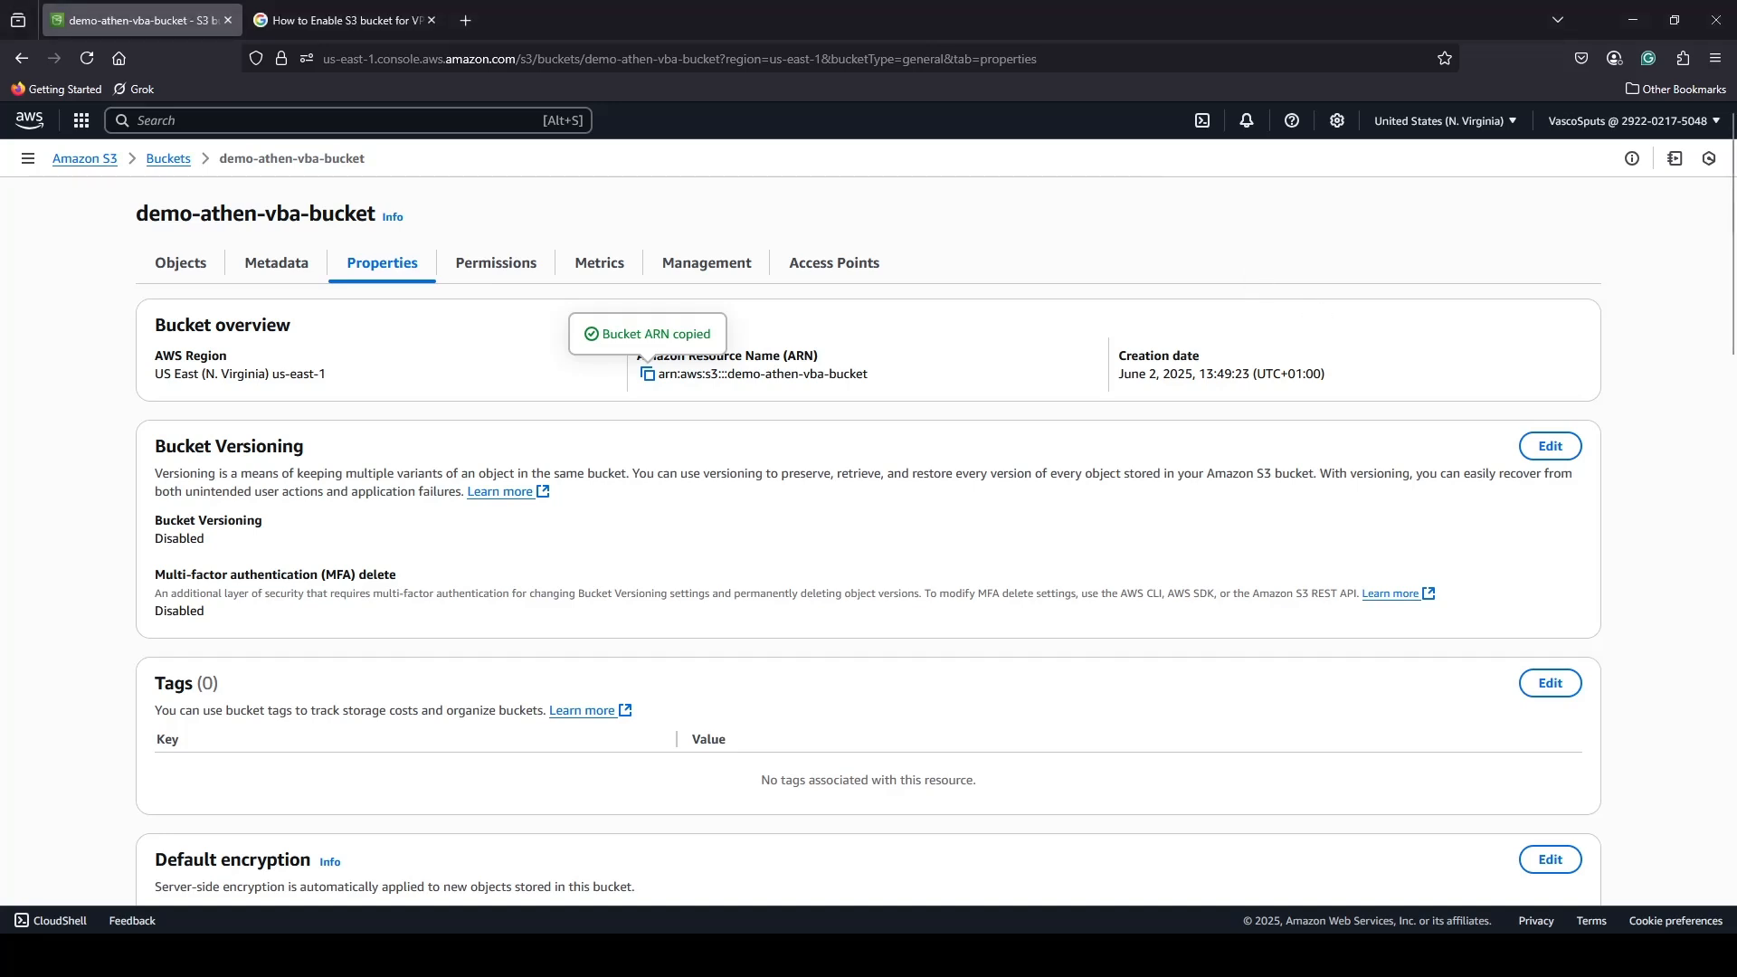
scroll(756, 647, "down", 5)
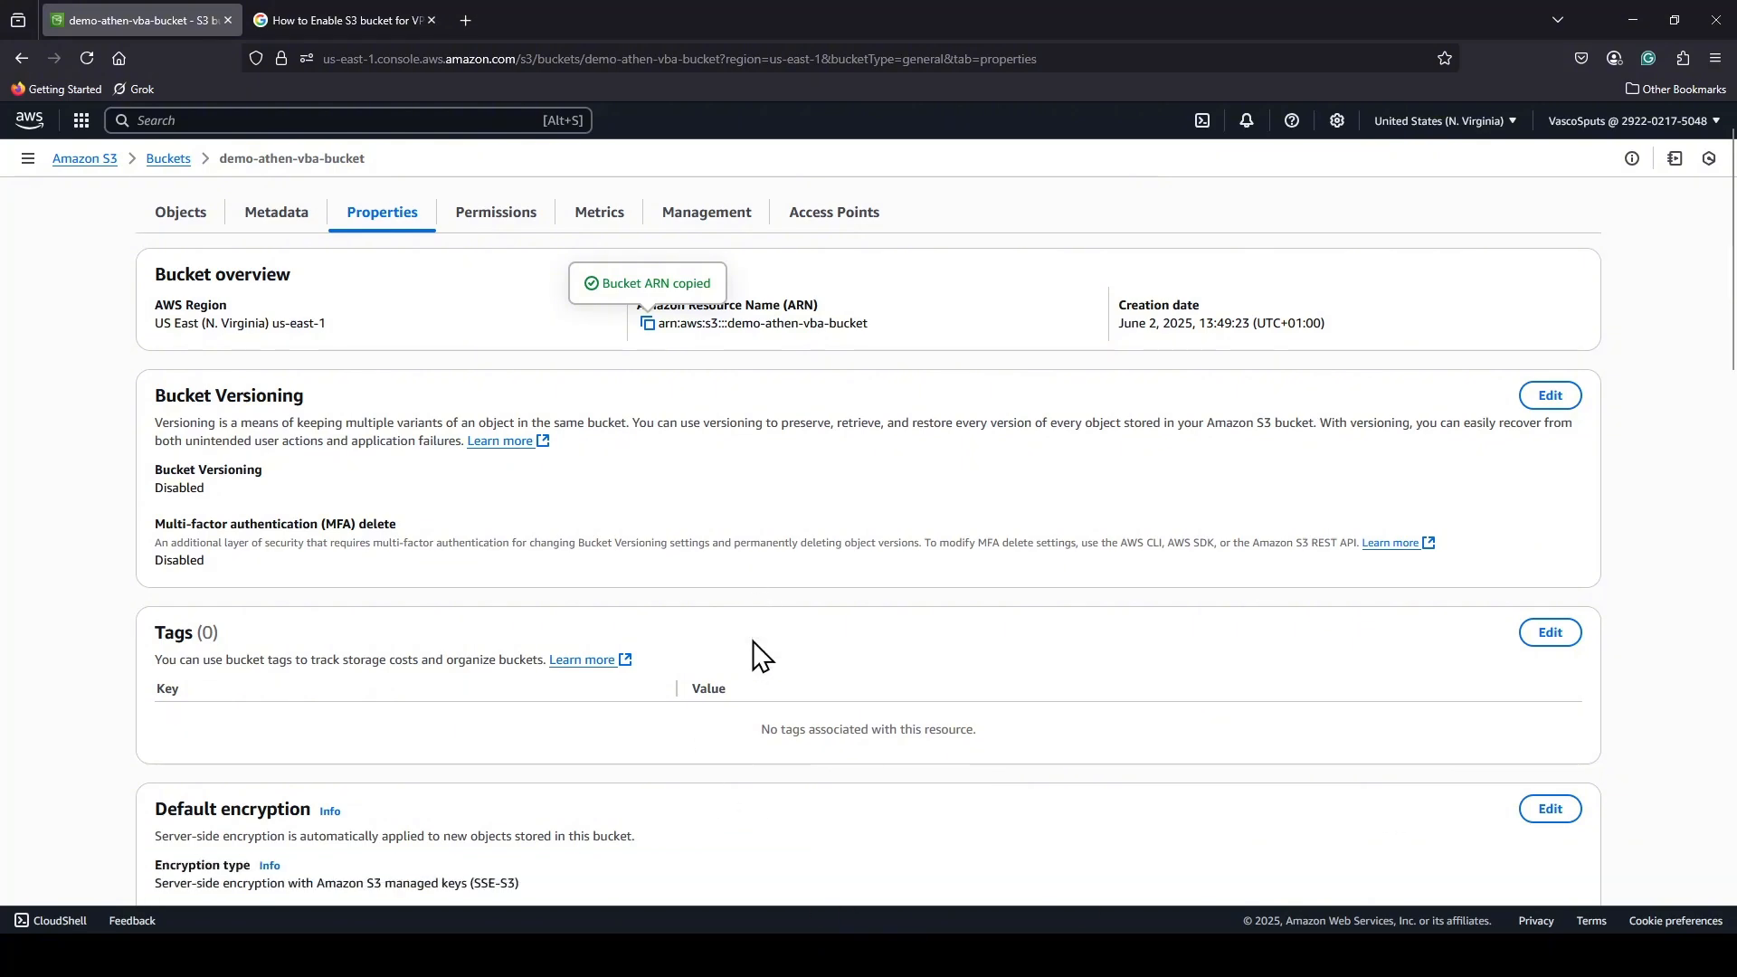
scroll(757, 651, "up", 5)
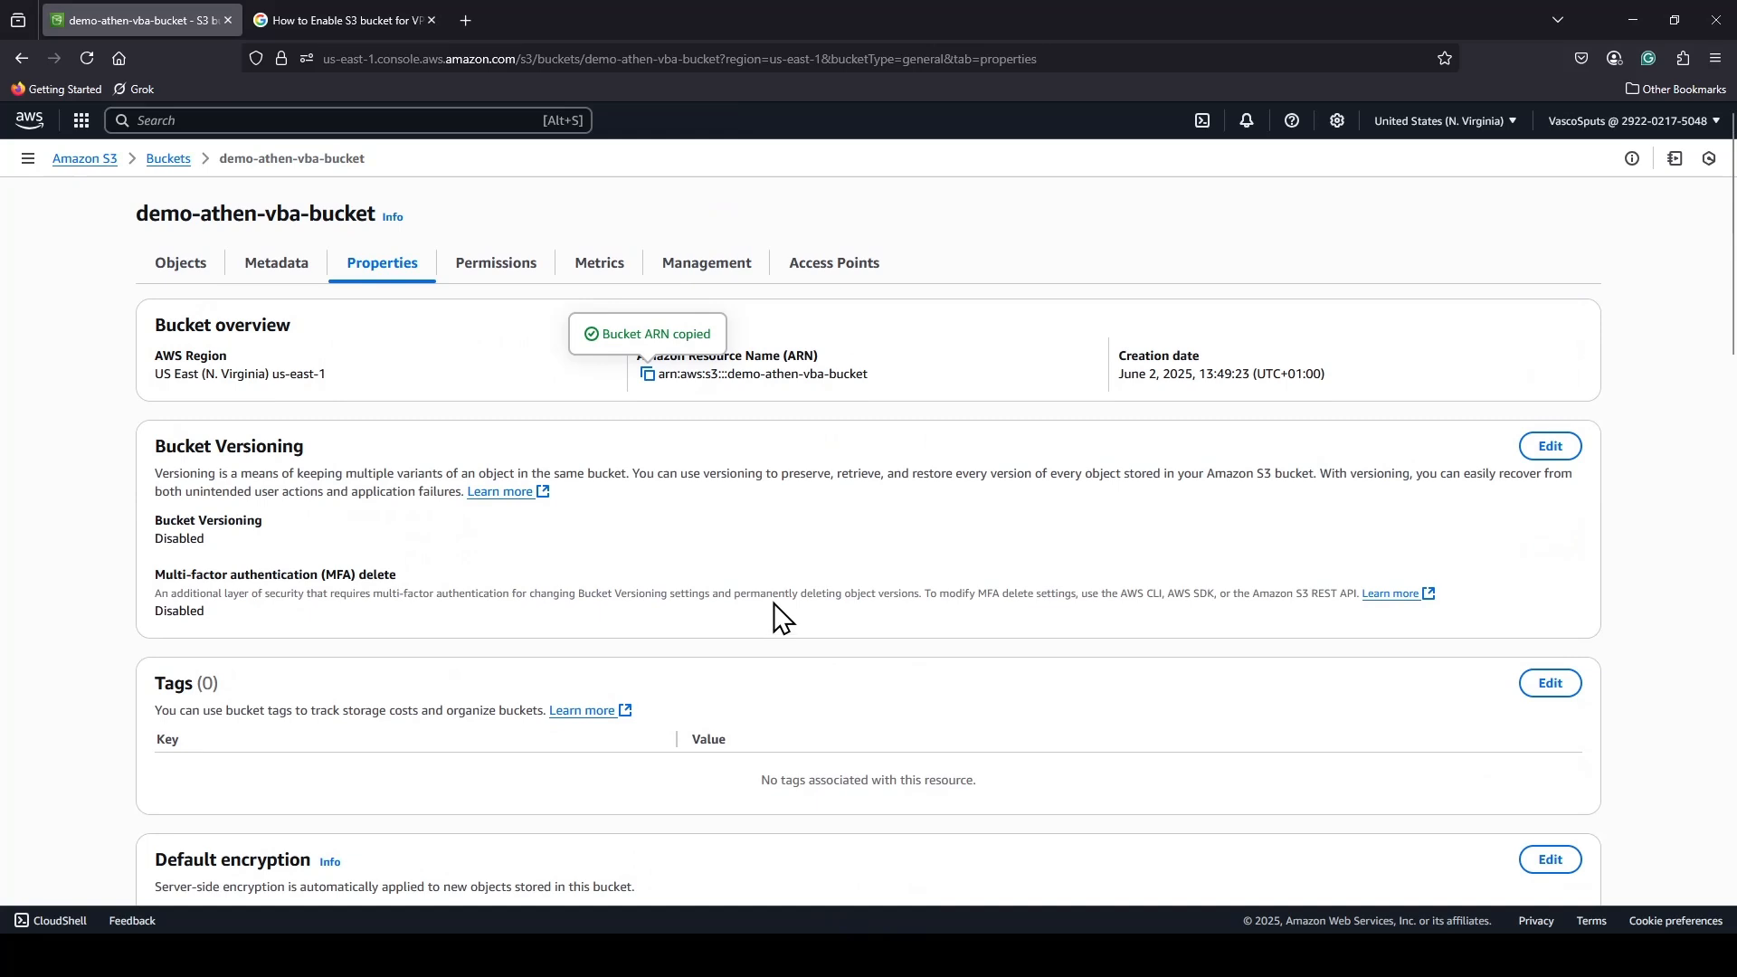
scroll(774, 624, "down", 1)
scroll(777, 625, "down", 3)
scroll(775, 620, "up", 4)
Edit the bucket policy of demo-athen-vba-bucket and paste the JSON with the AWSLogDeliveryWrite and AWSLogDeliveryCheck statements for delivery.logs.amazonaws.com.
left_click(158, 163)
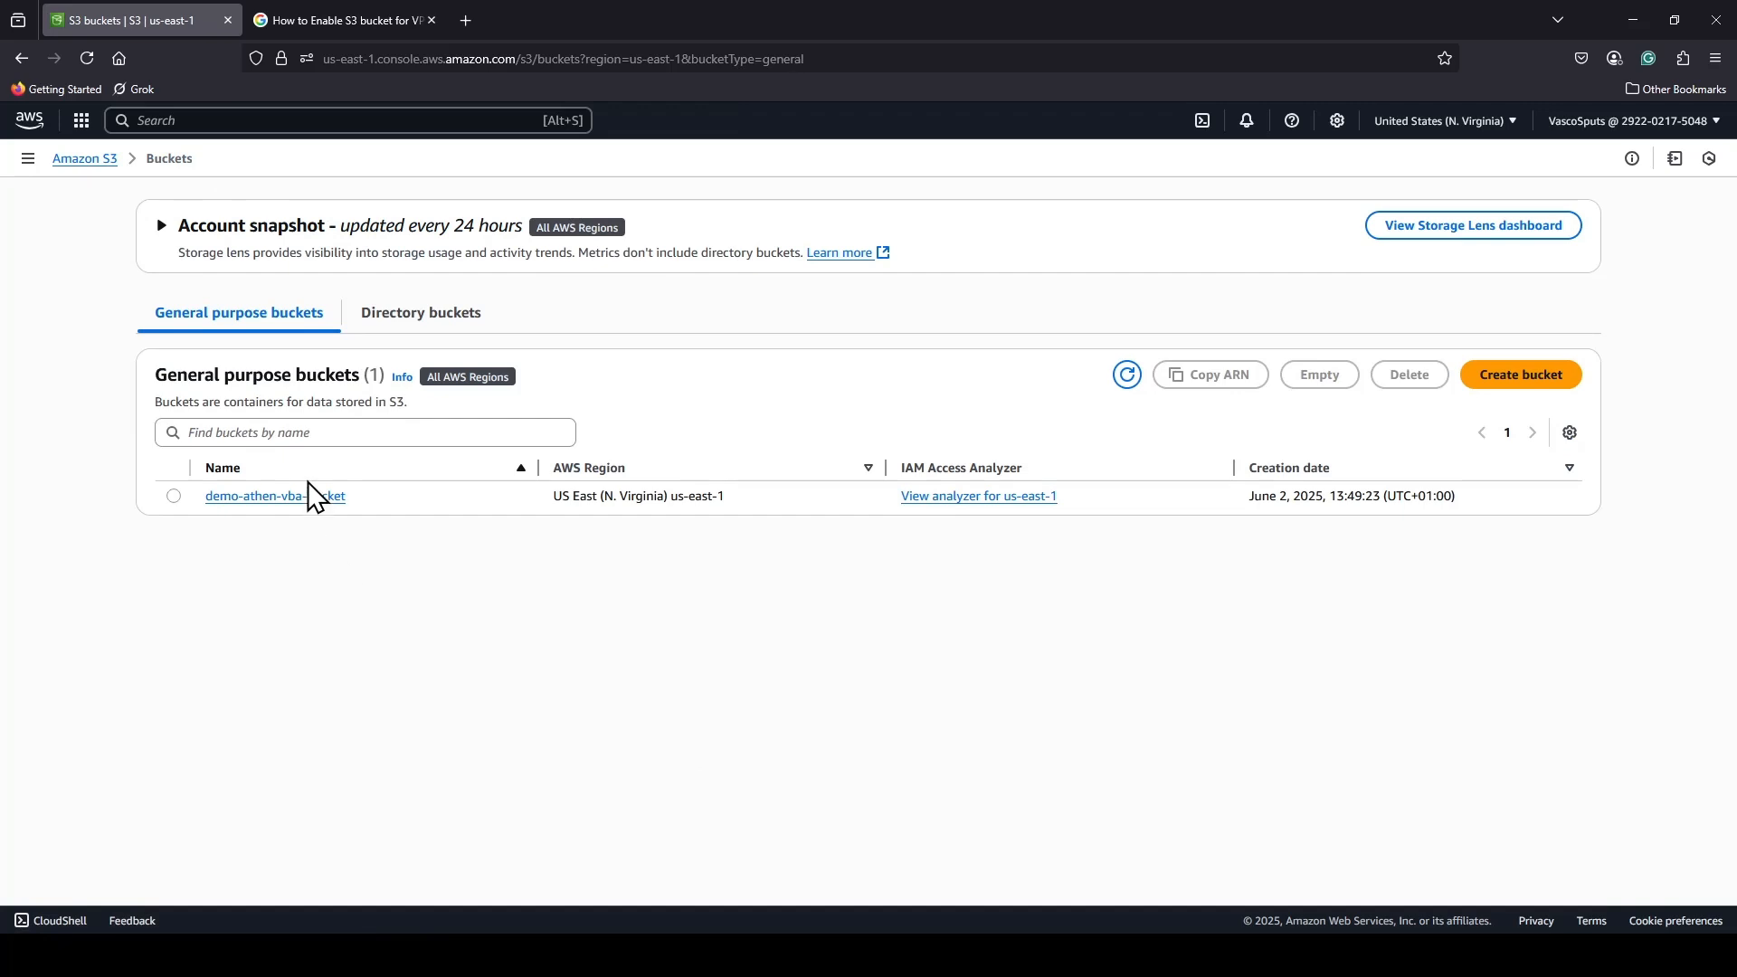
left_click(276, 498)
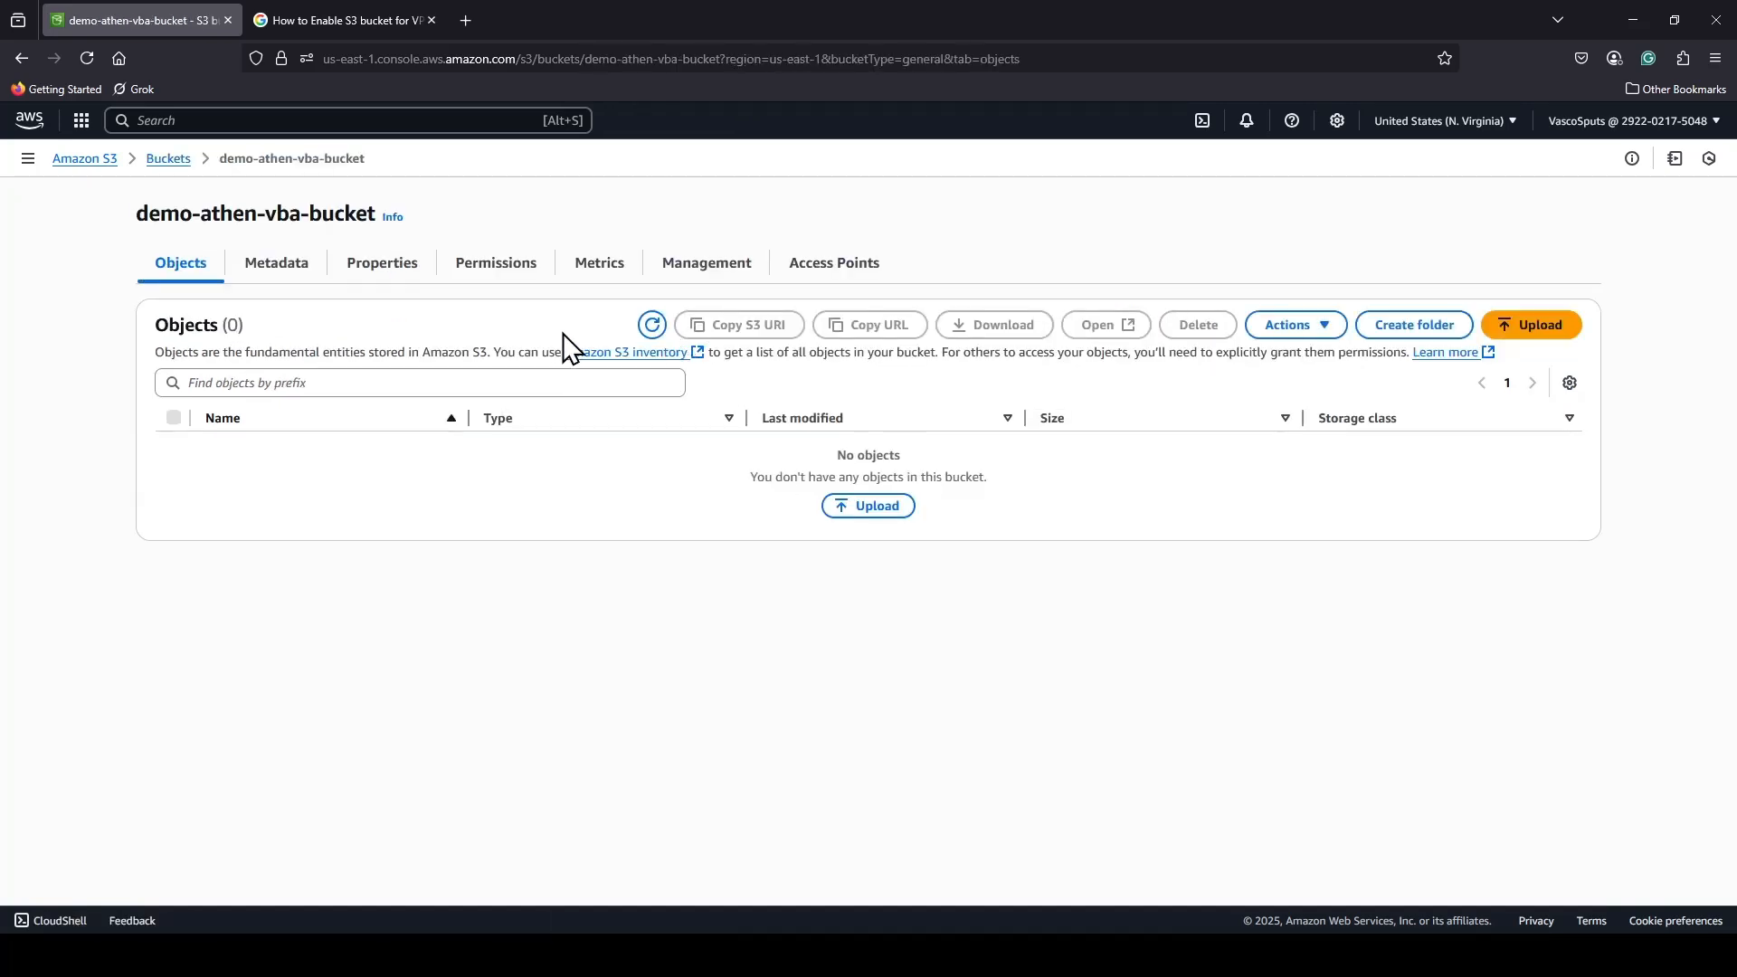
left_click(523, 276)
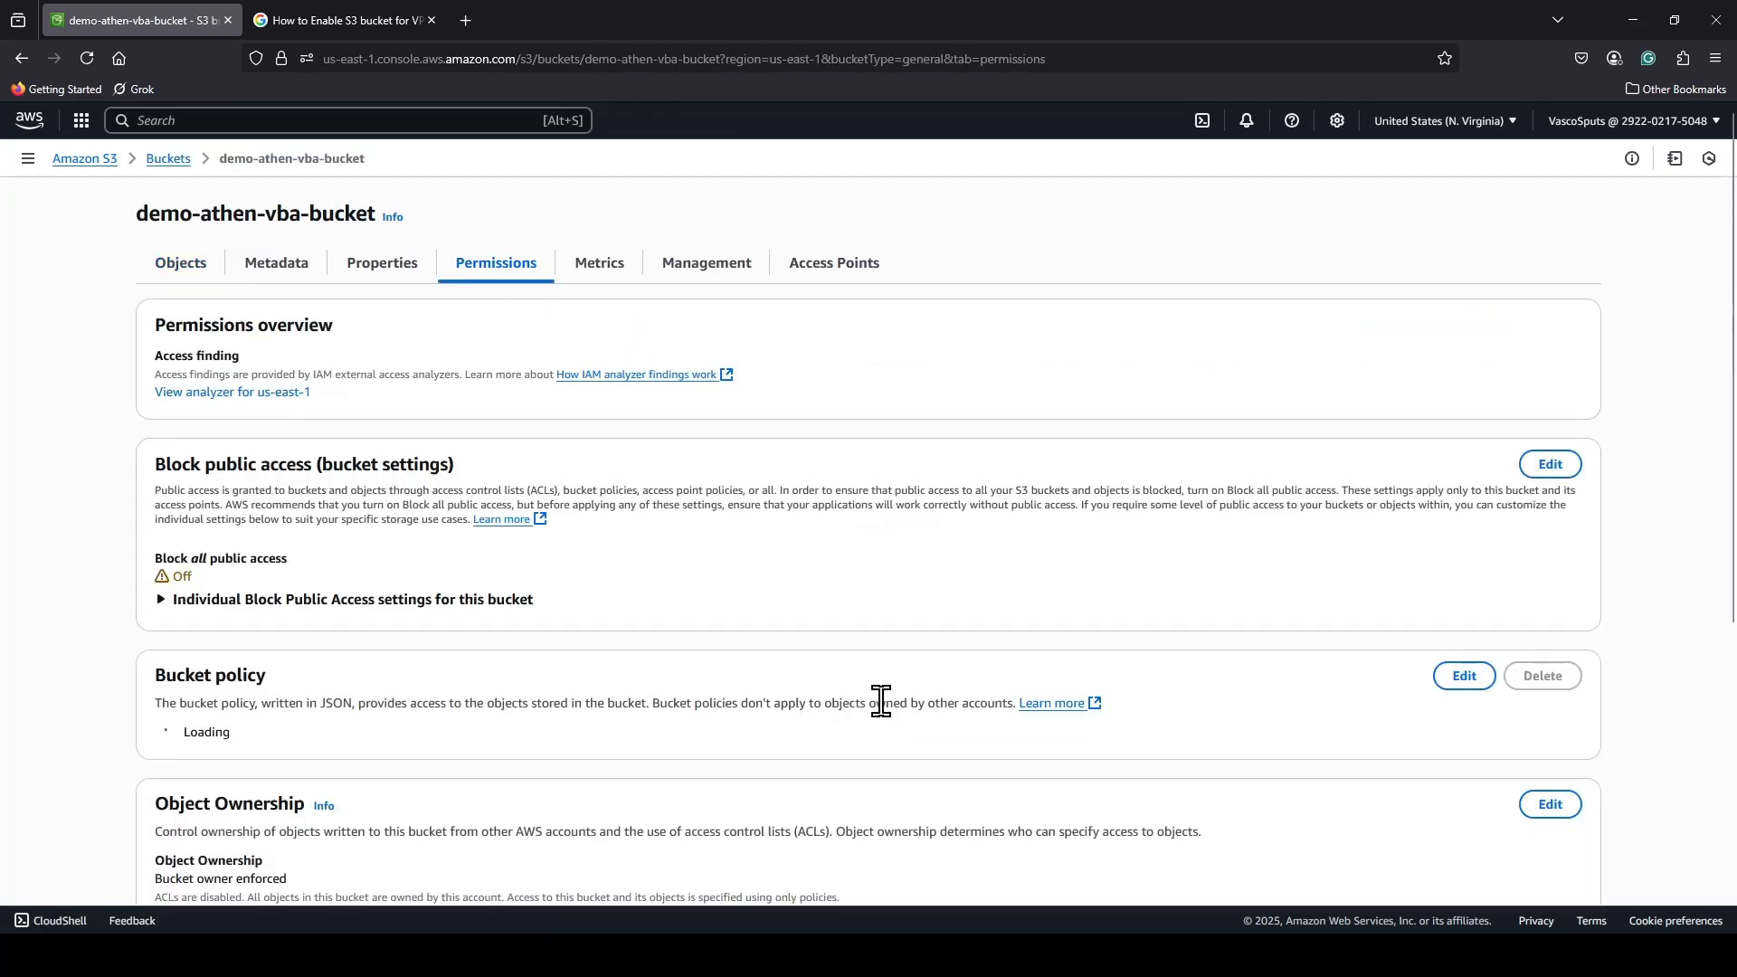
scroll(1117, 679, "down", 2)
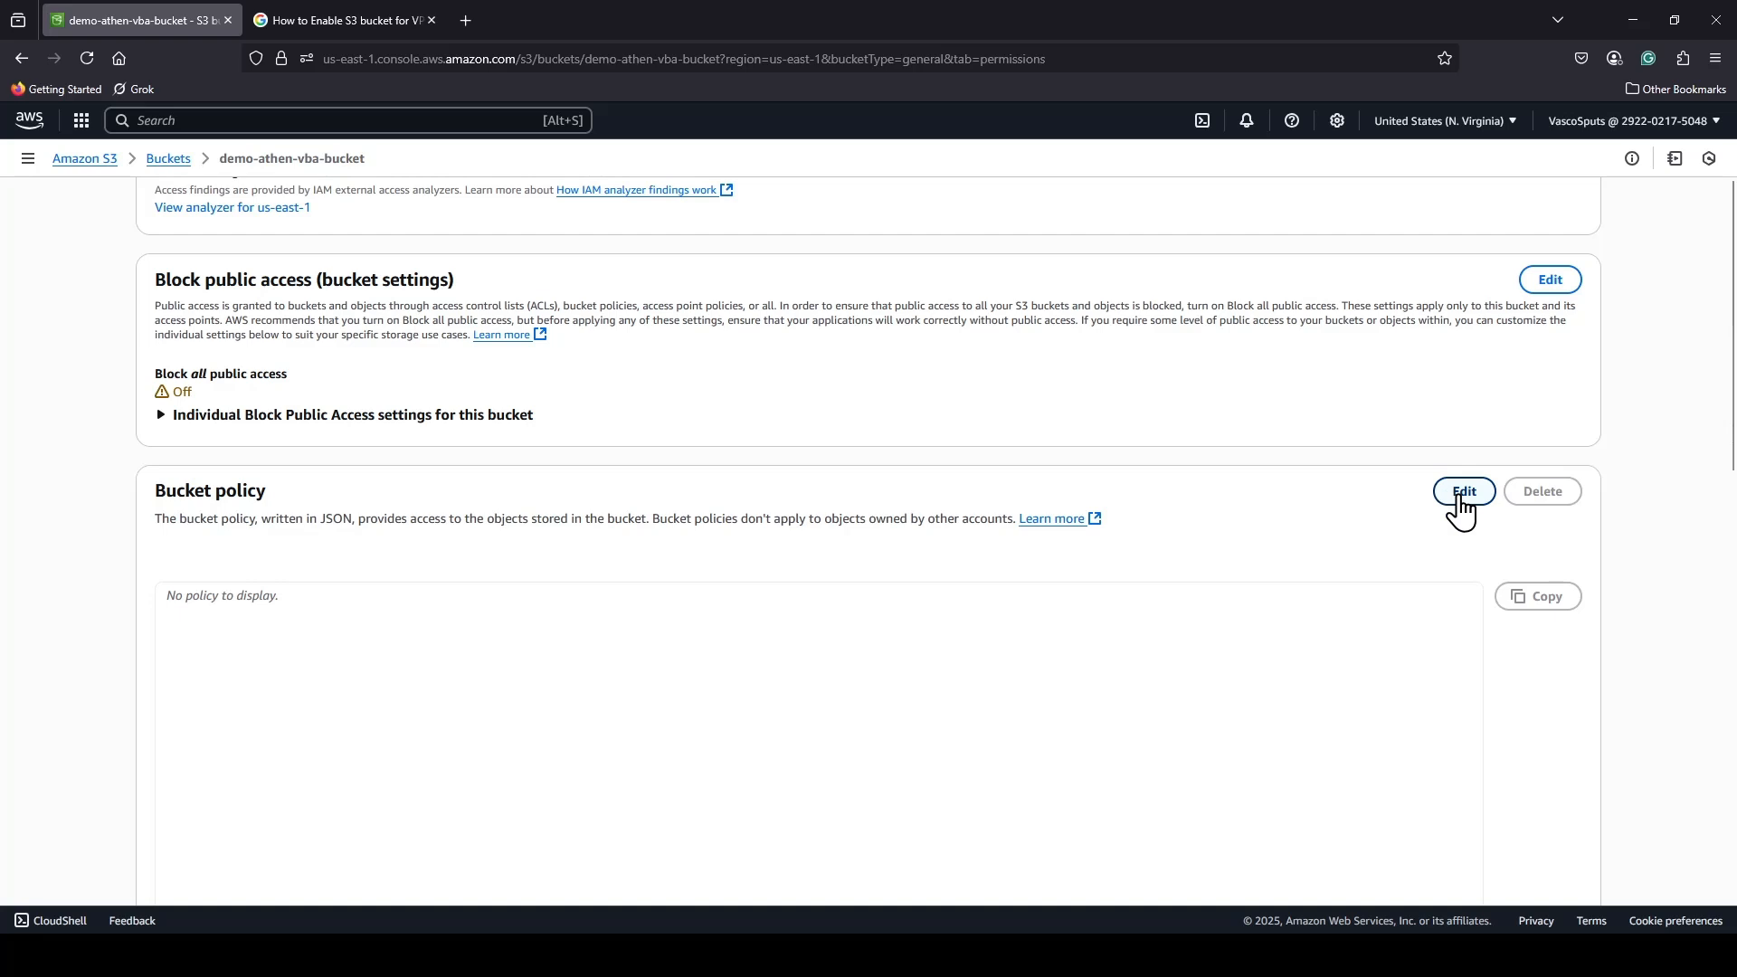
left_click(1462, 493)
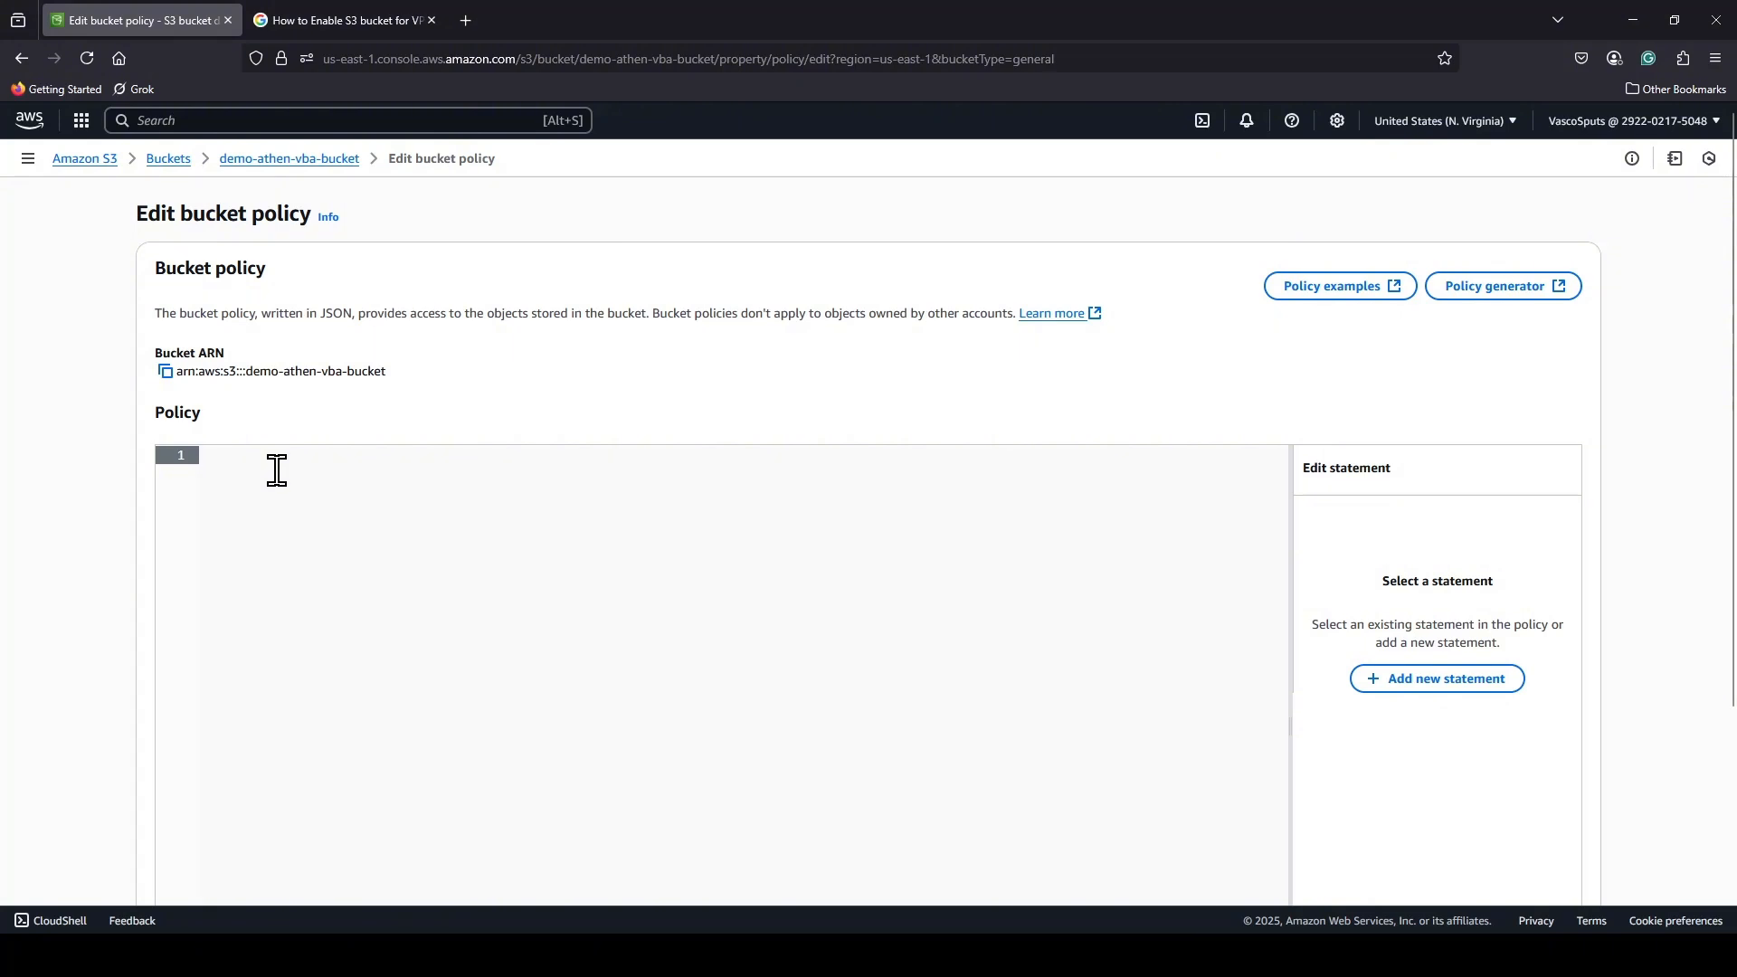
key("ctrl+v")
Review the pasted log delivery statements and their bucket ARNs, and save the bucket policy.
scroll(655, 681, "up", 2)
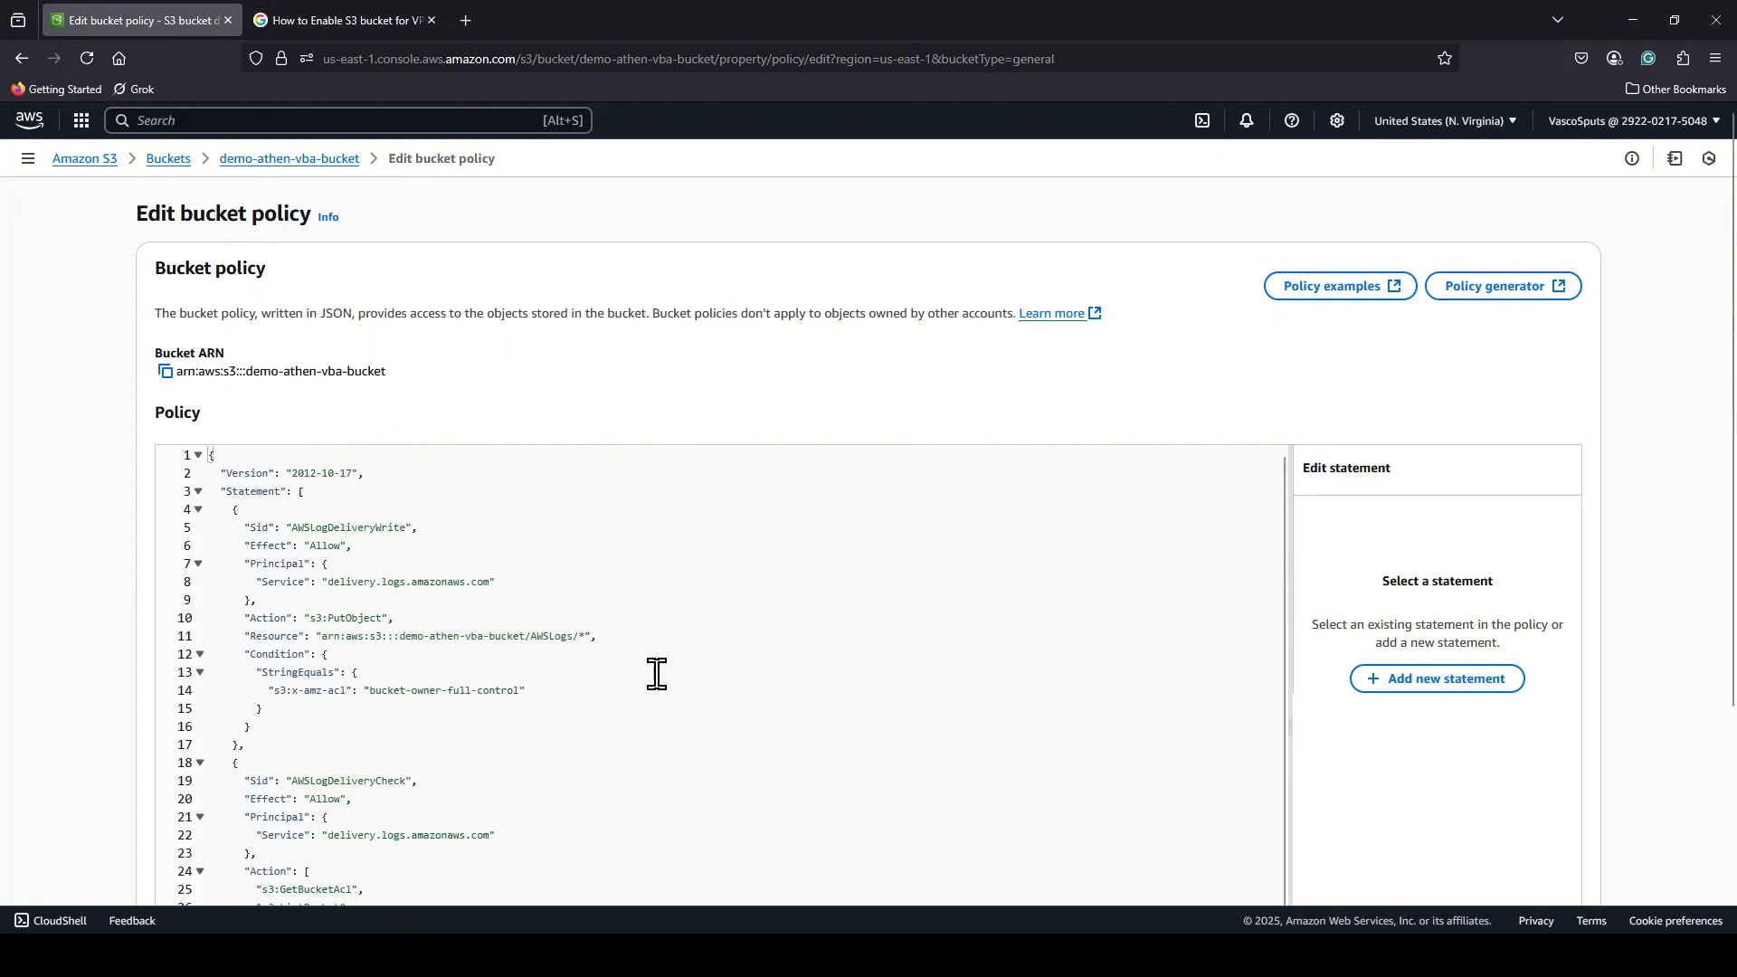
scroll(497, 555, "down", 1)
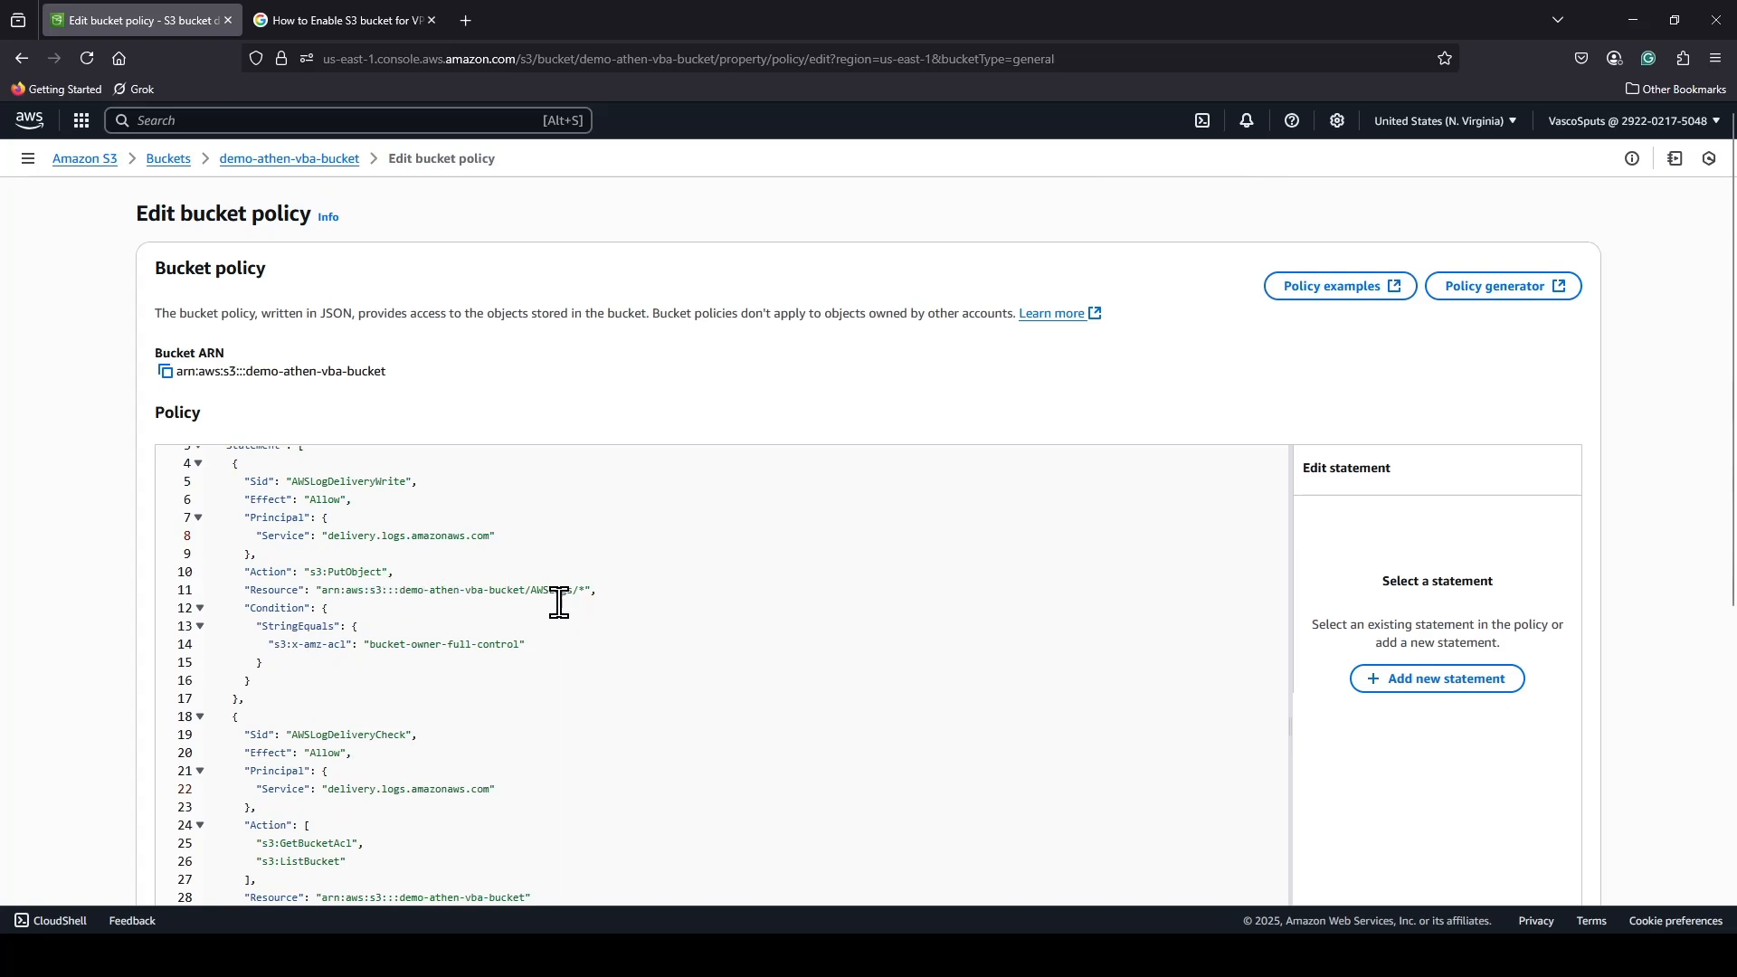
scroll(496, 679, "down", 3)
scroll(507, 661, "down", 3)
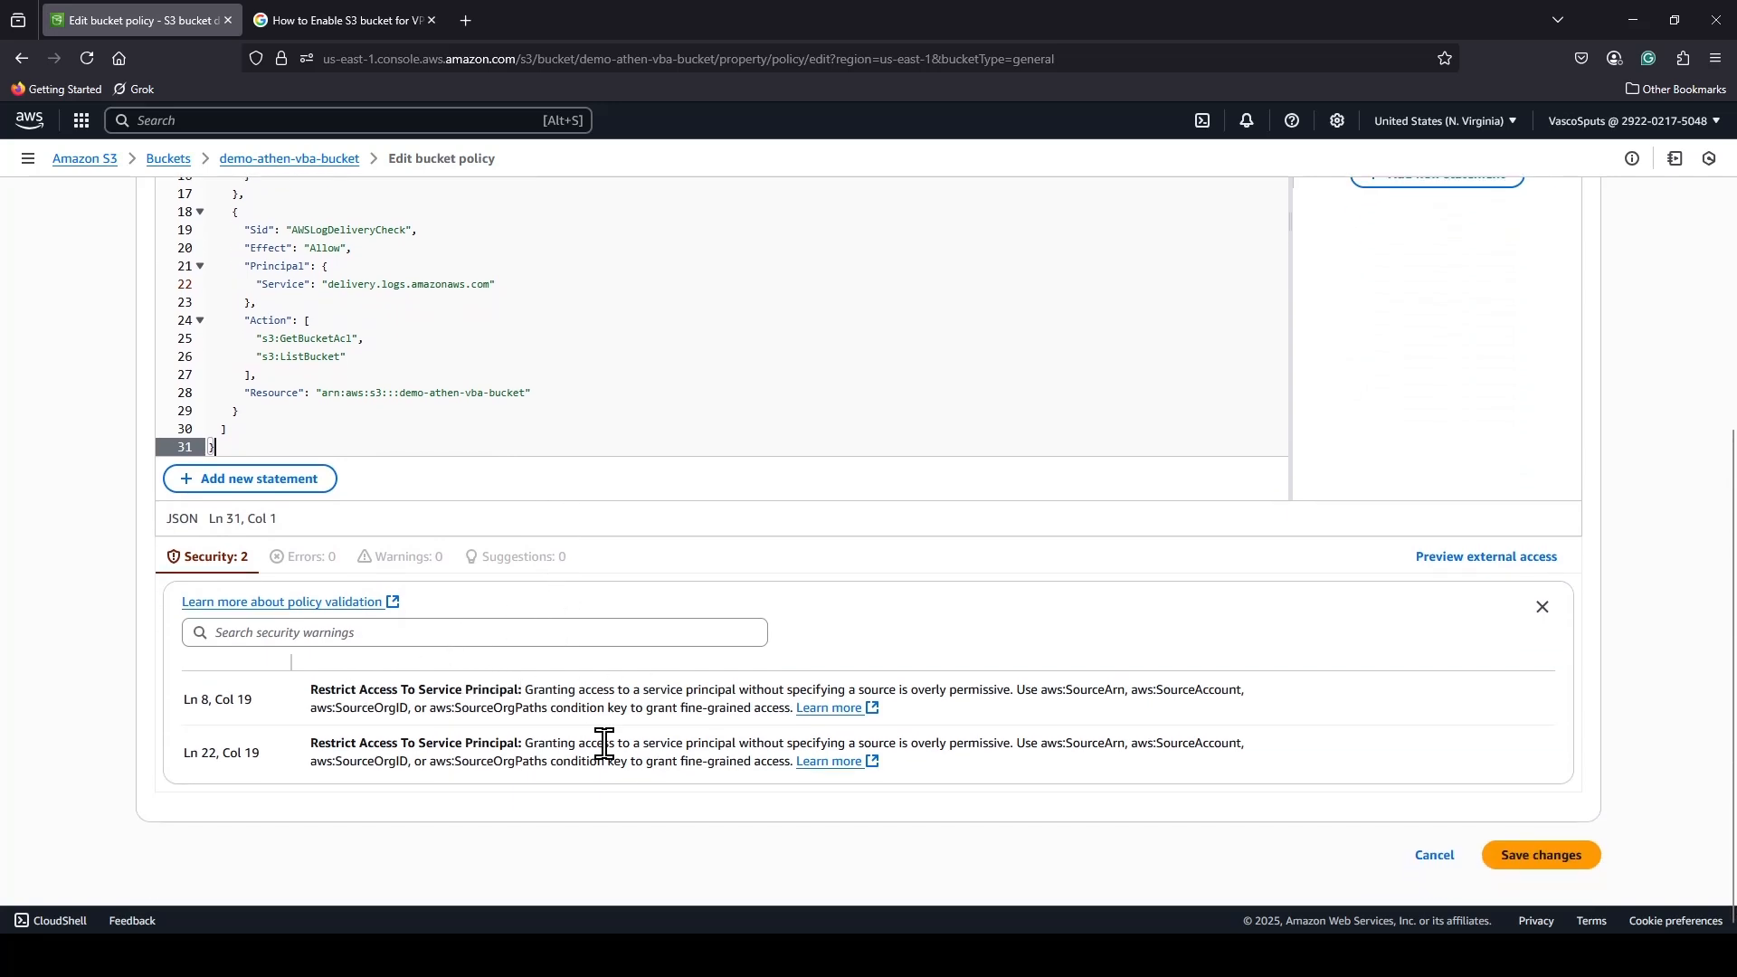
left_click(1506, 858)
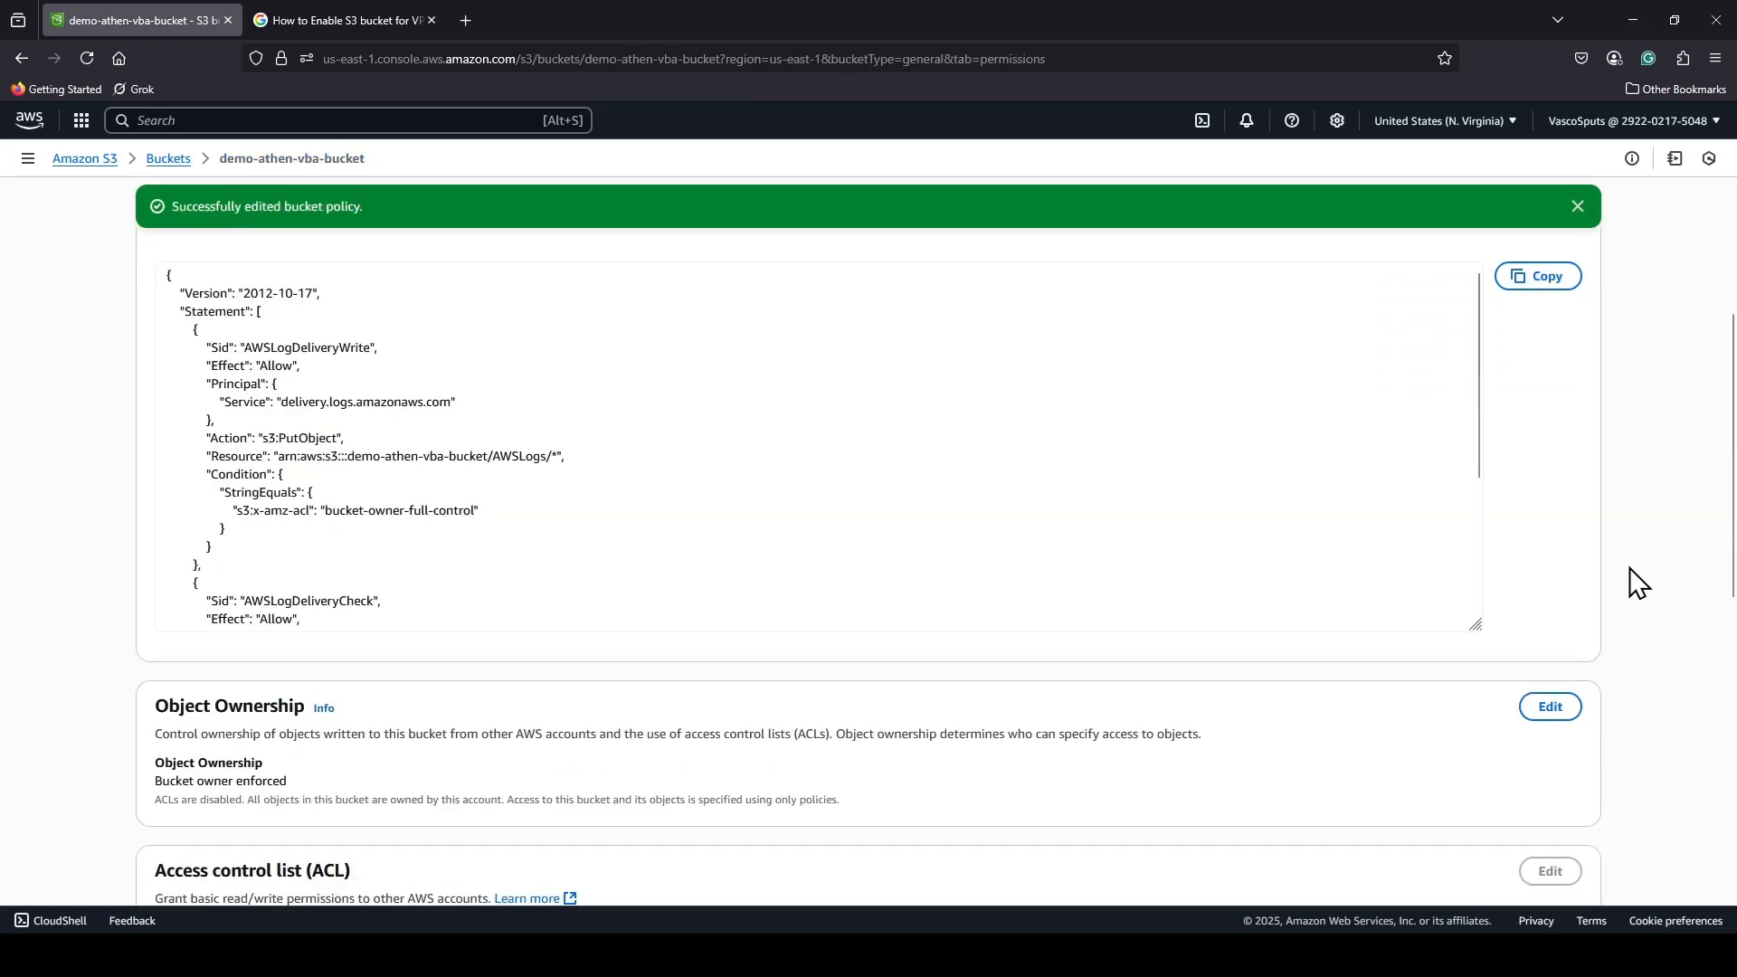
Check the saved policy and public access setting in the bucket's permissions, and return to the bucket list.
scroll(1629, 568, "up", 3)
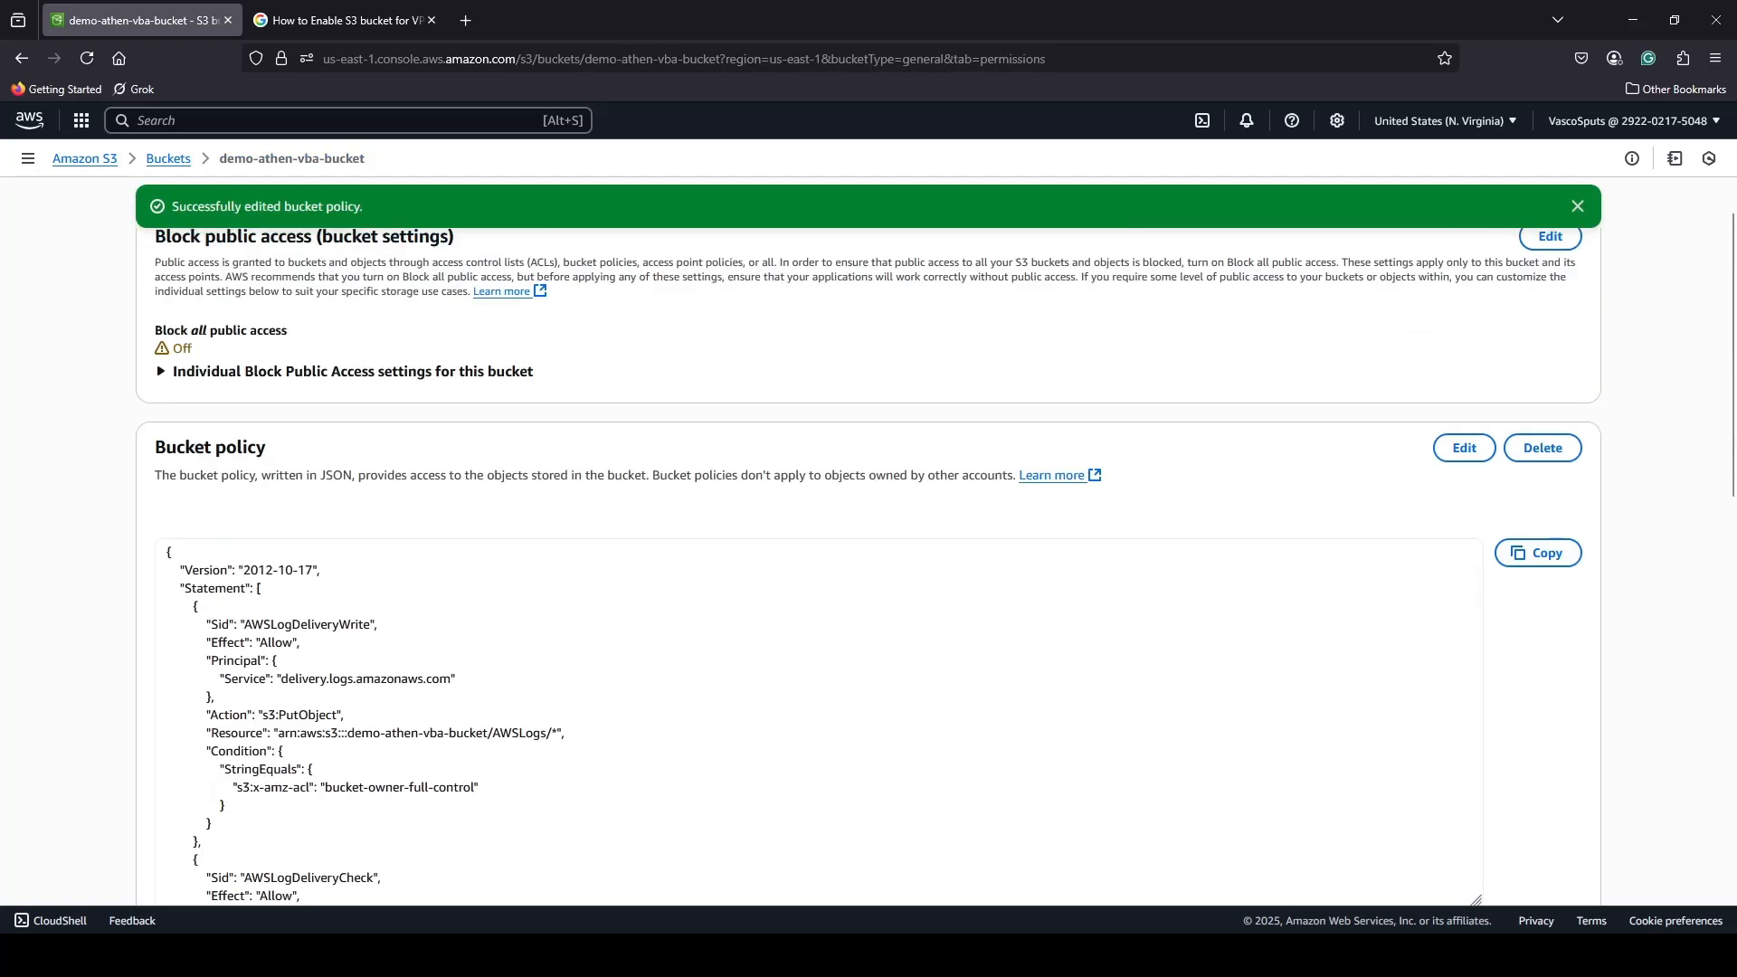
scroll(1099, 737, "up", 3)
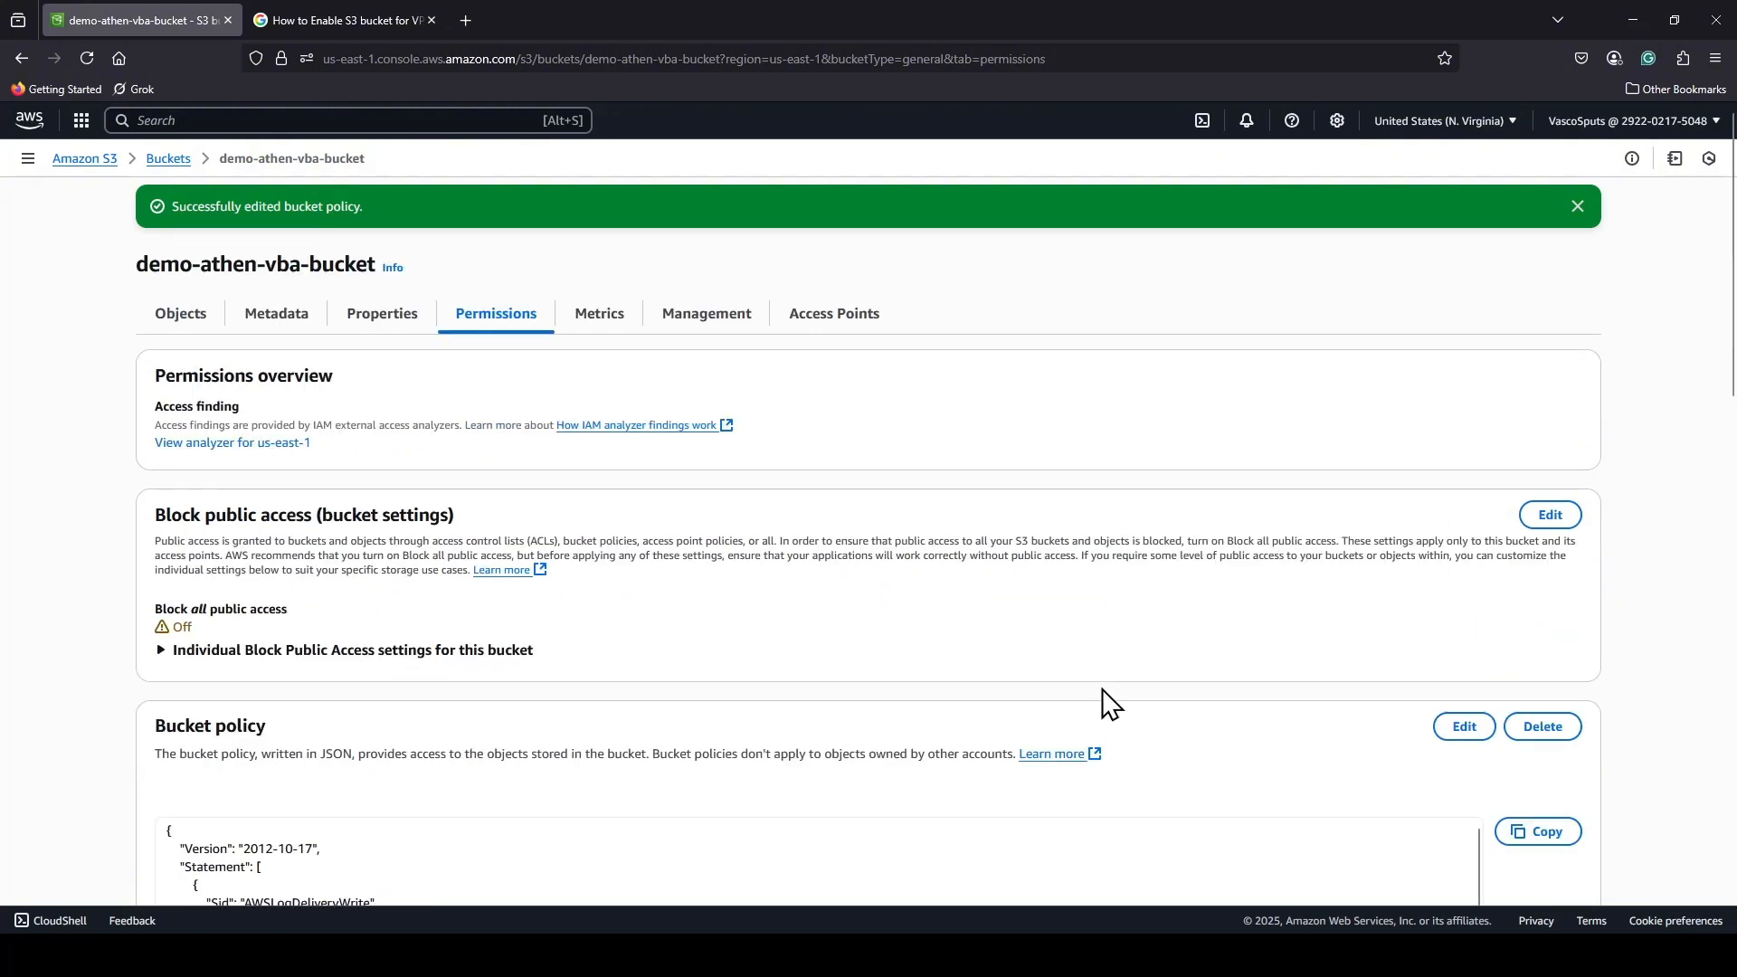
scroll(1123, 651, "down", 1)
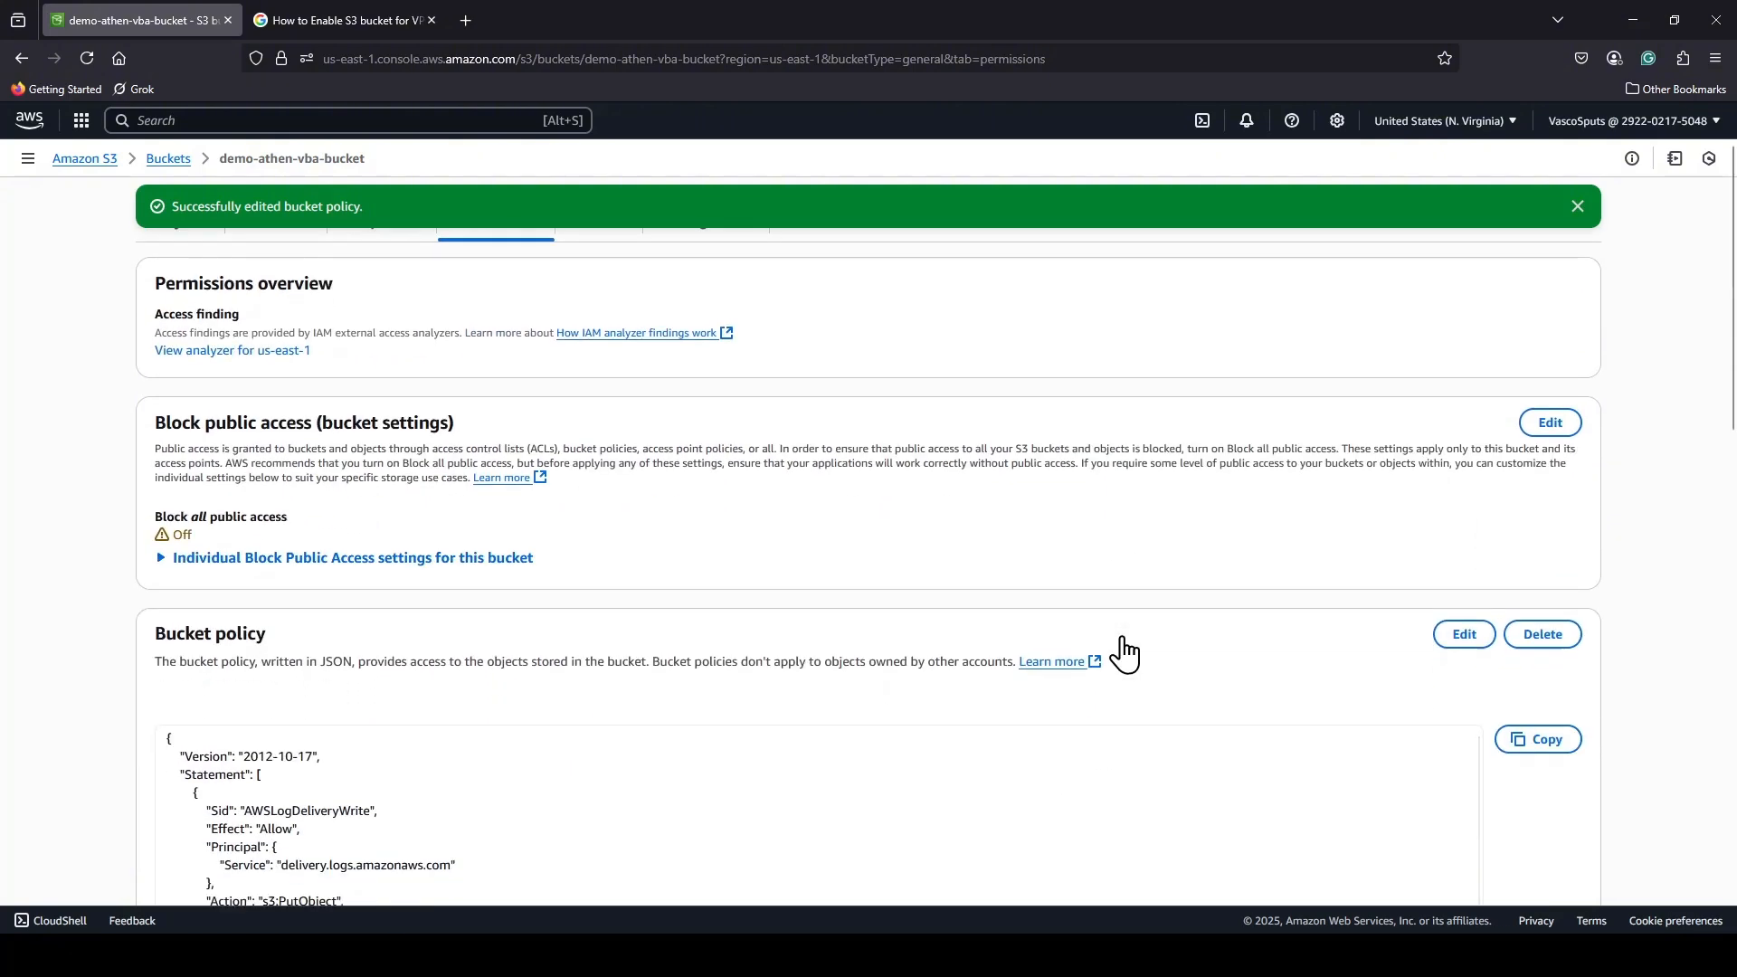
scroll(995, 598, "up", 1)
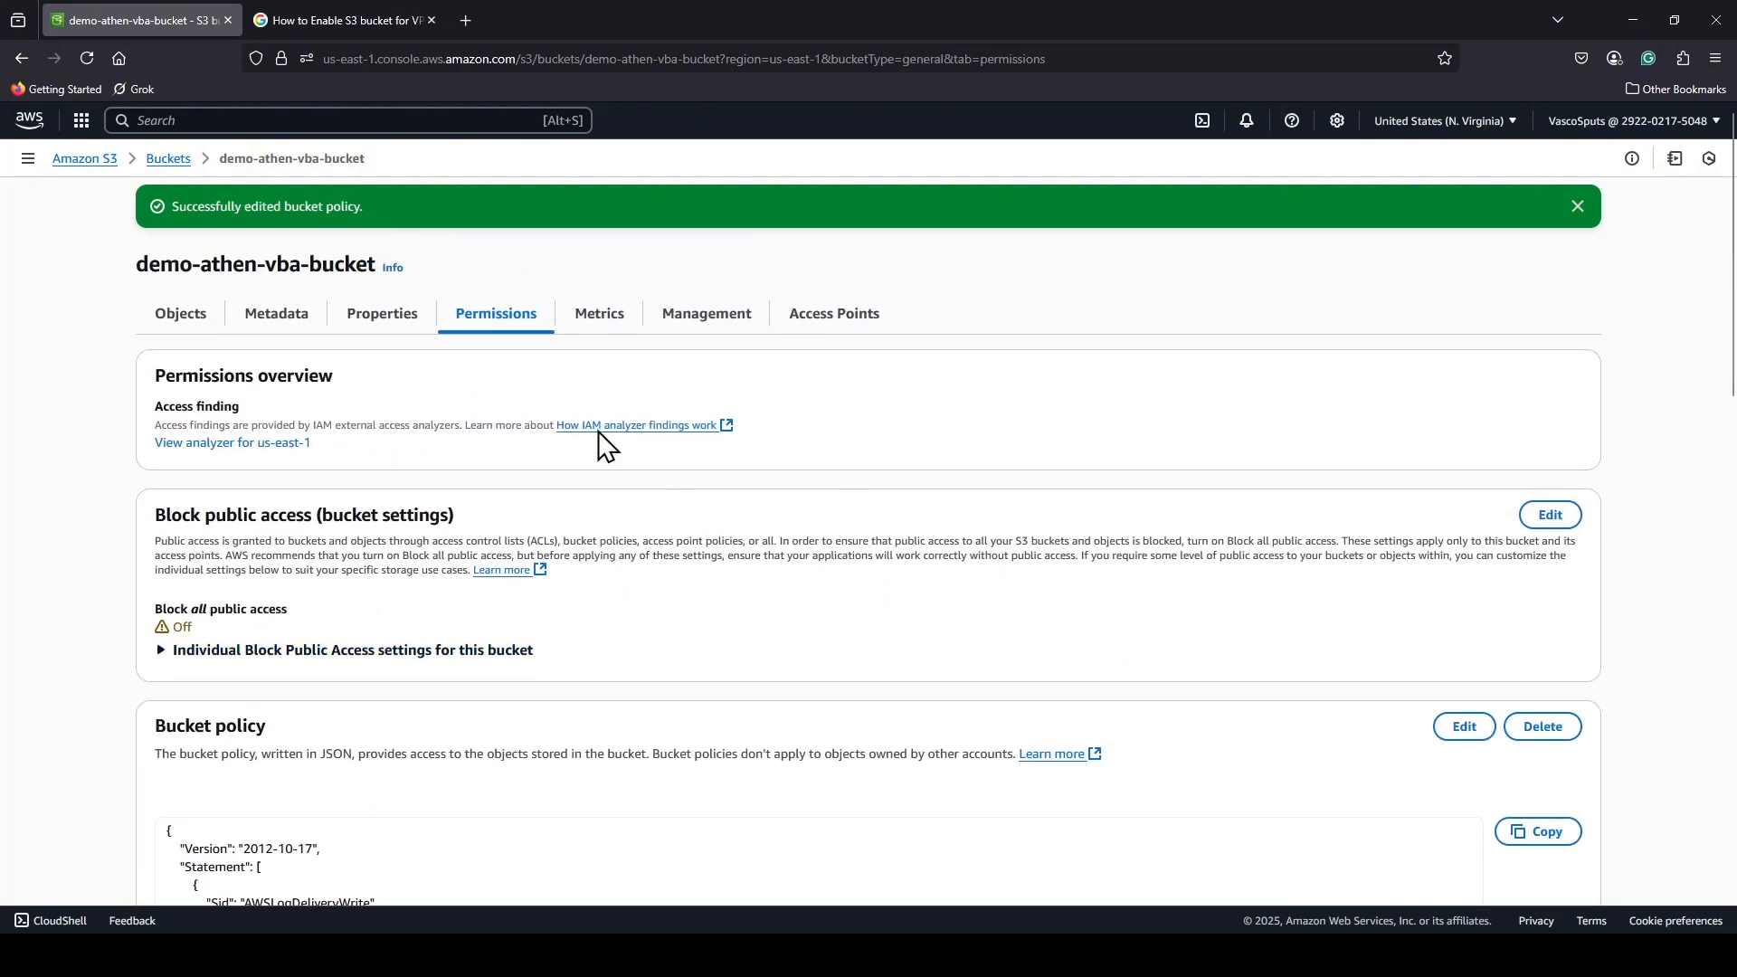
left_click(177, 165)
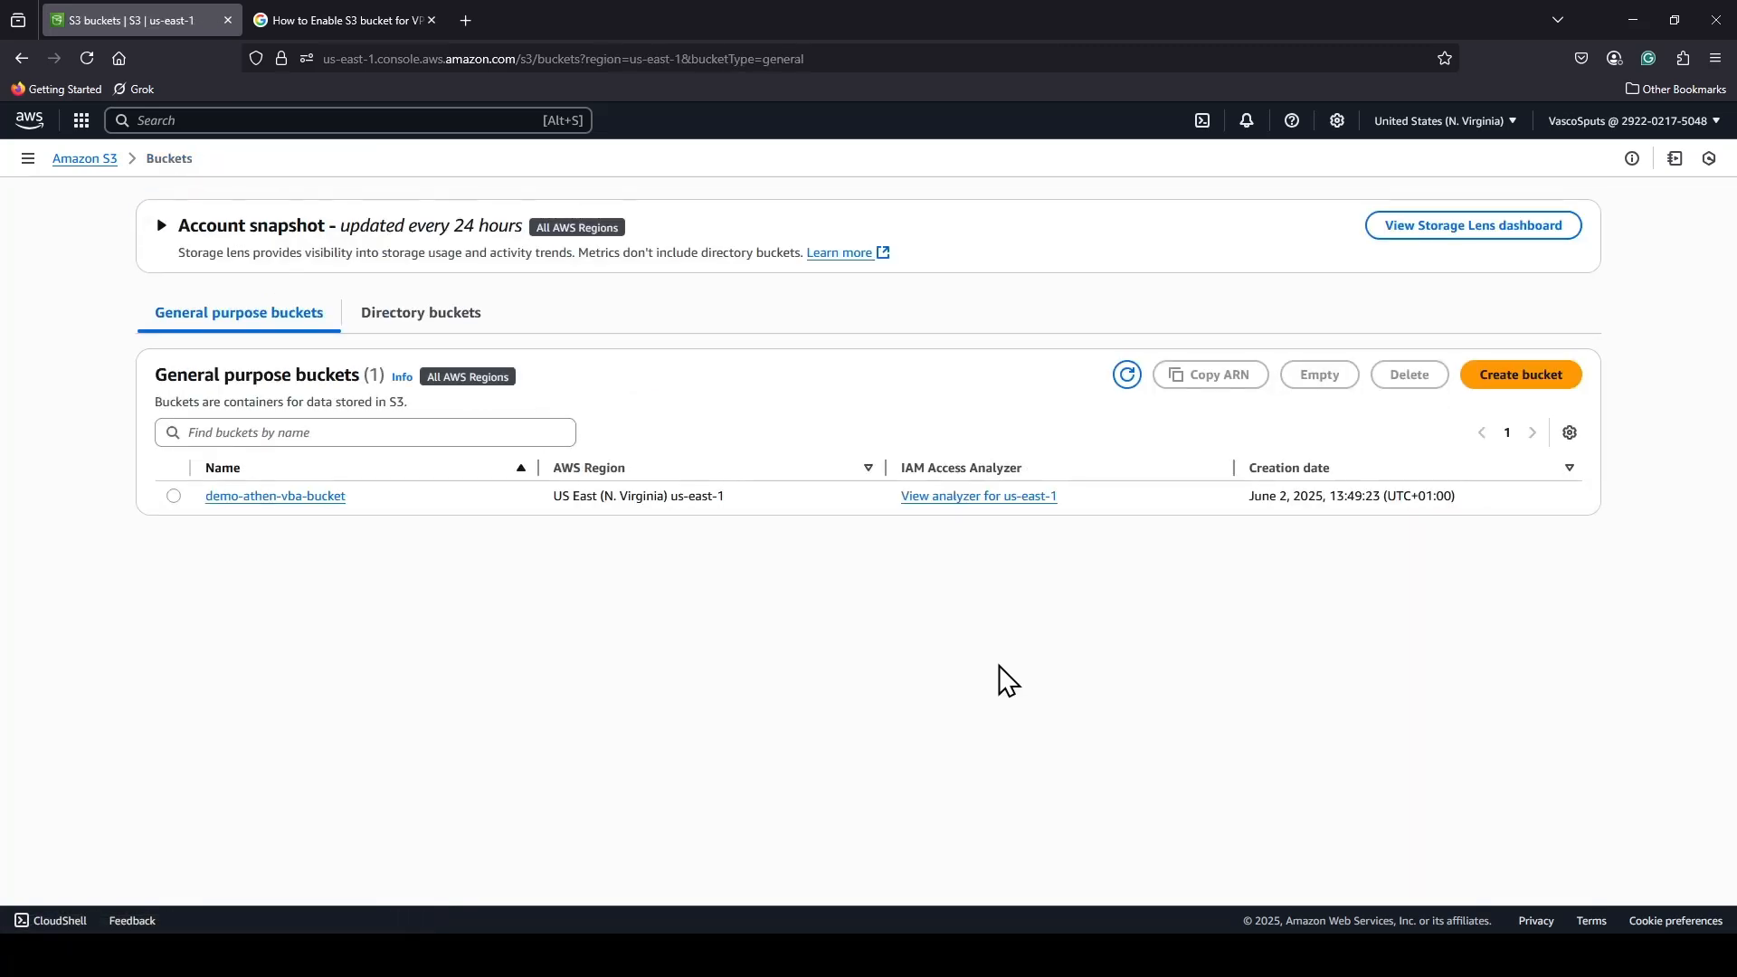
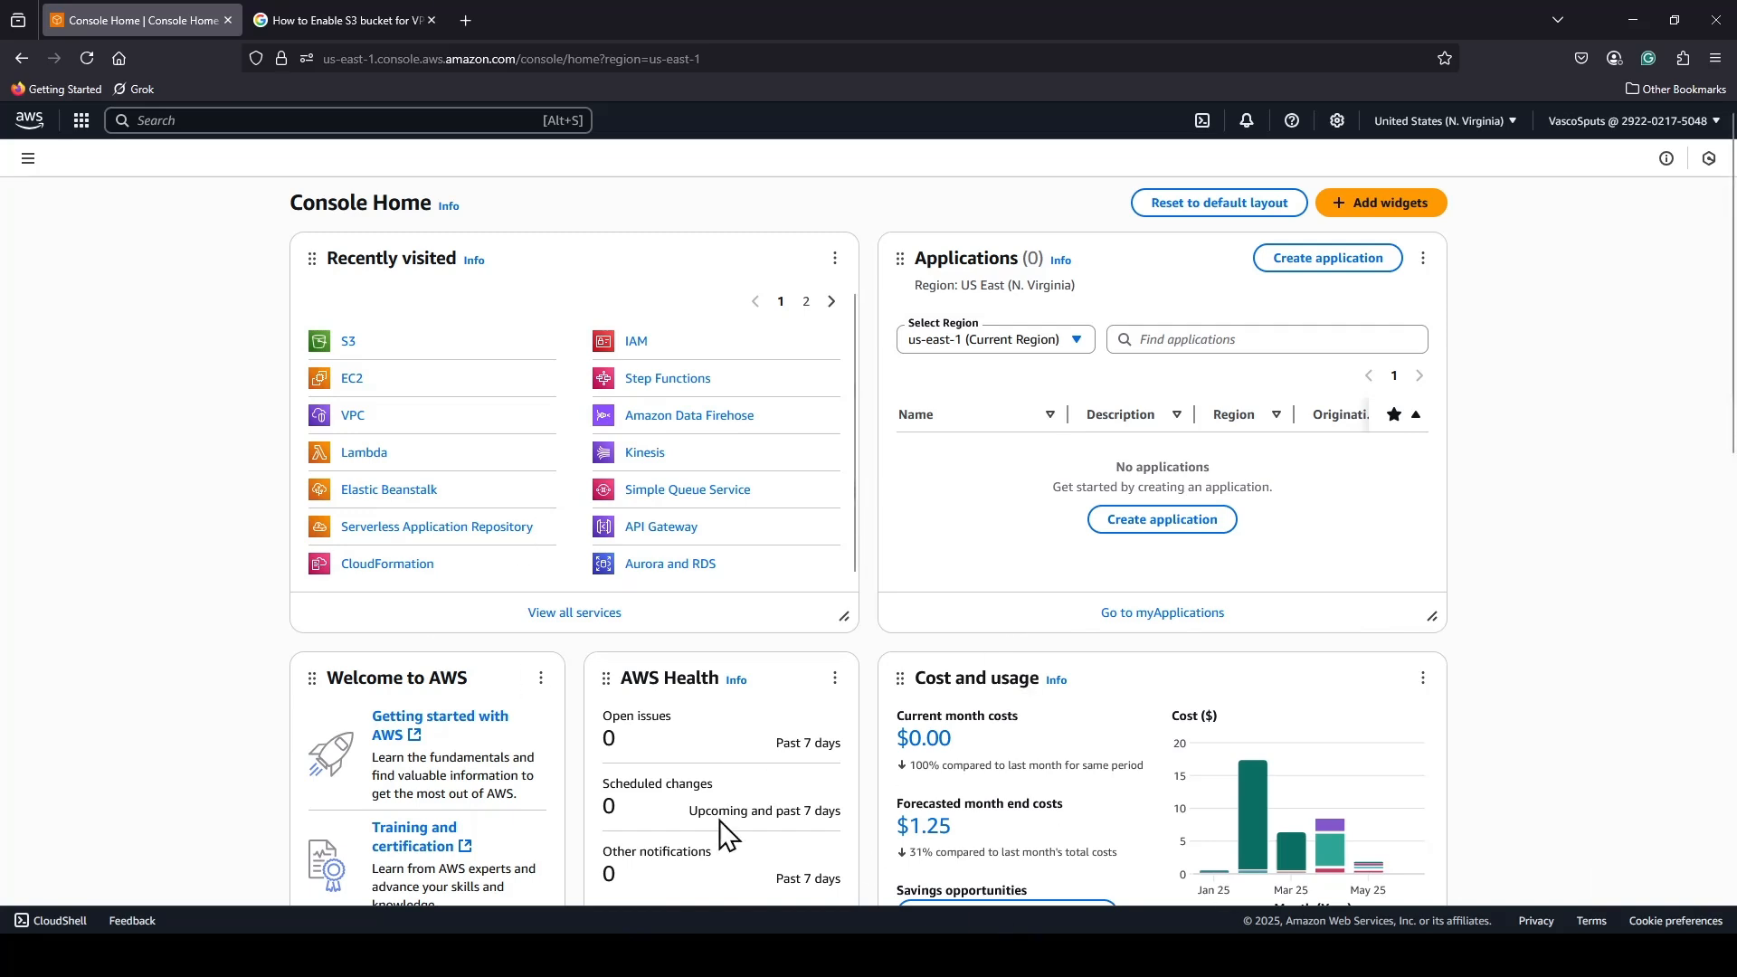
Open Demo-Athena-VPC in the VPC service and start creating a flow log for it.
left_click(349, 422)
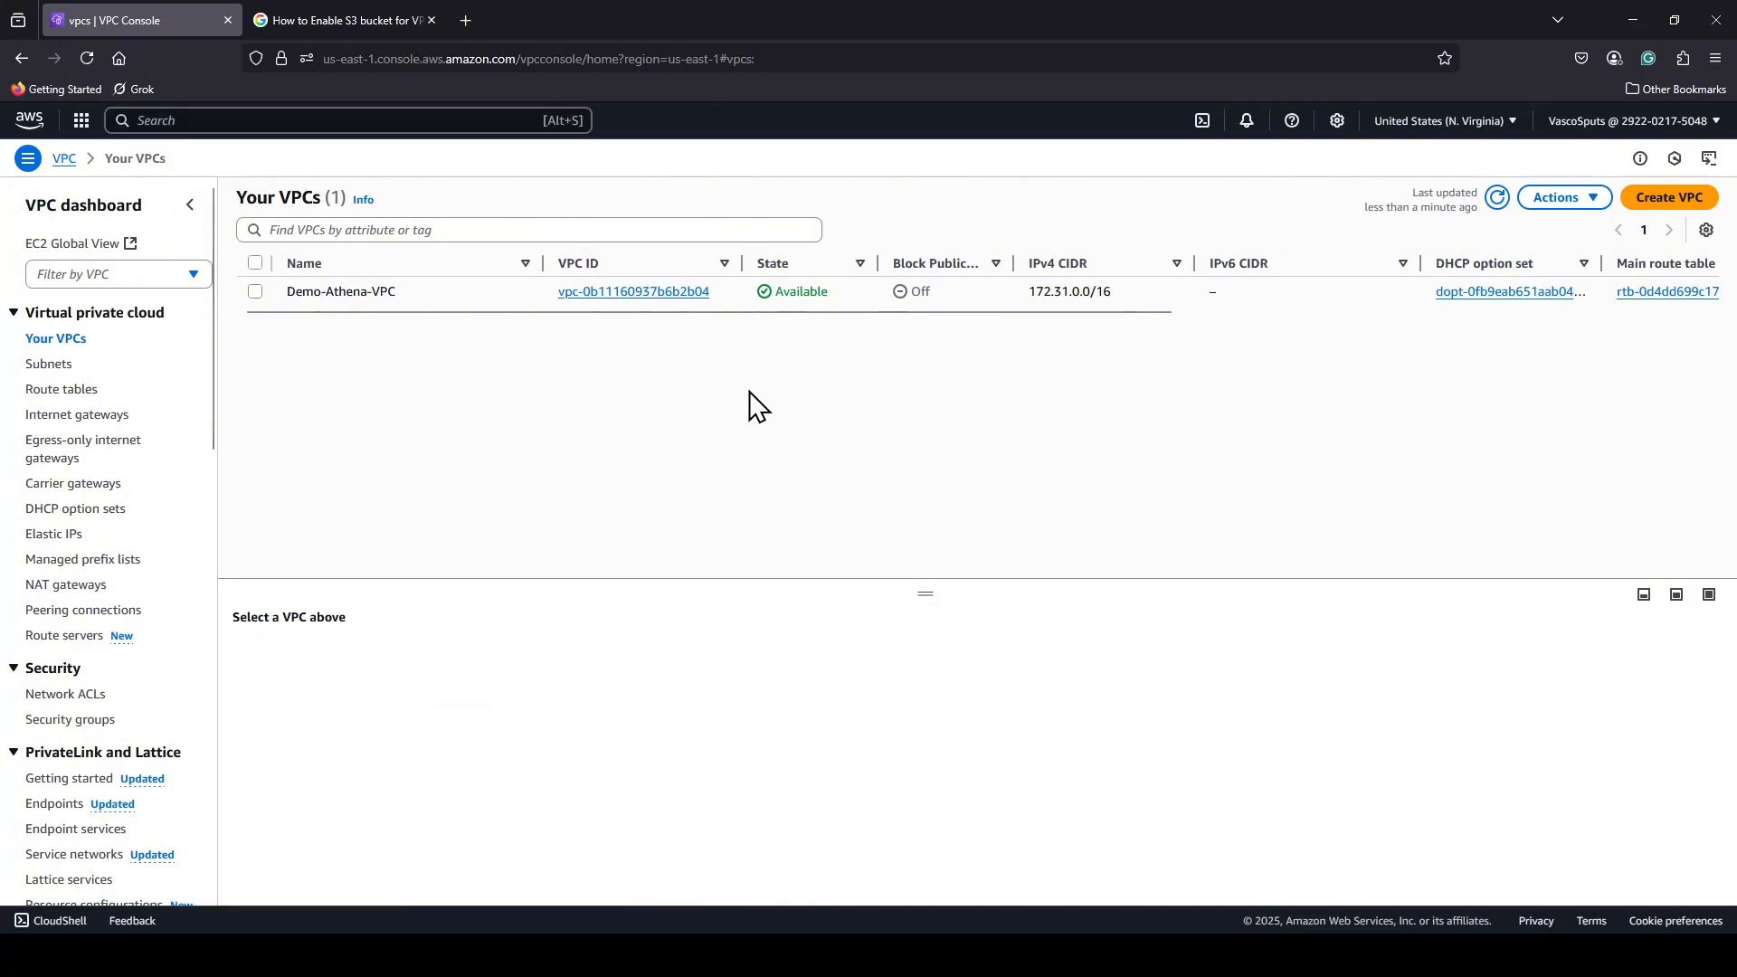
left_click(647, 298)
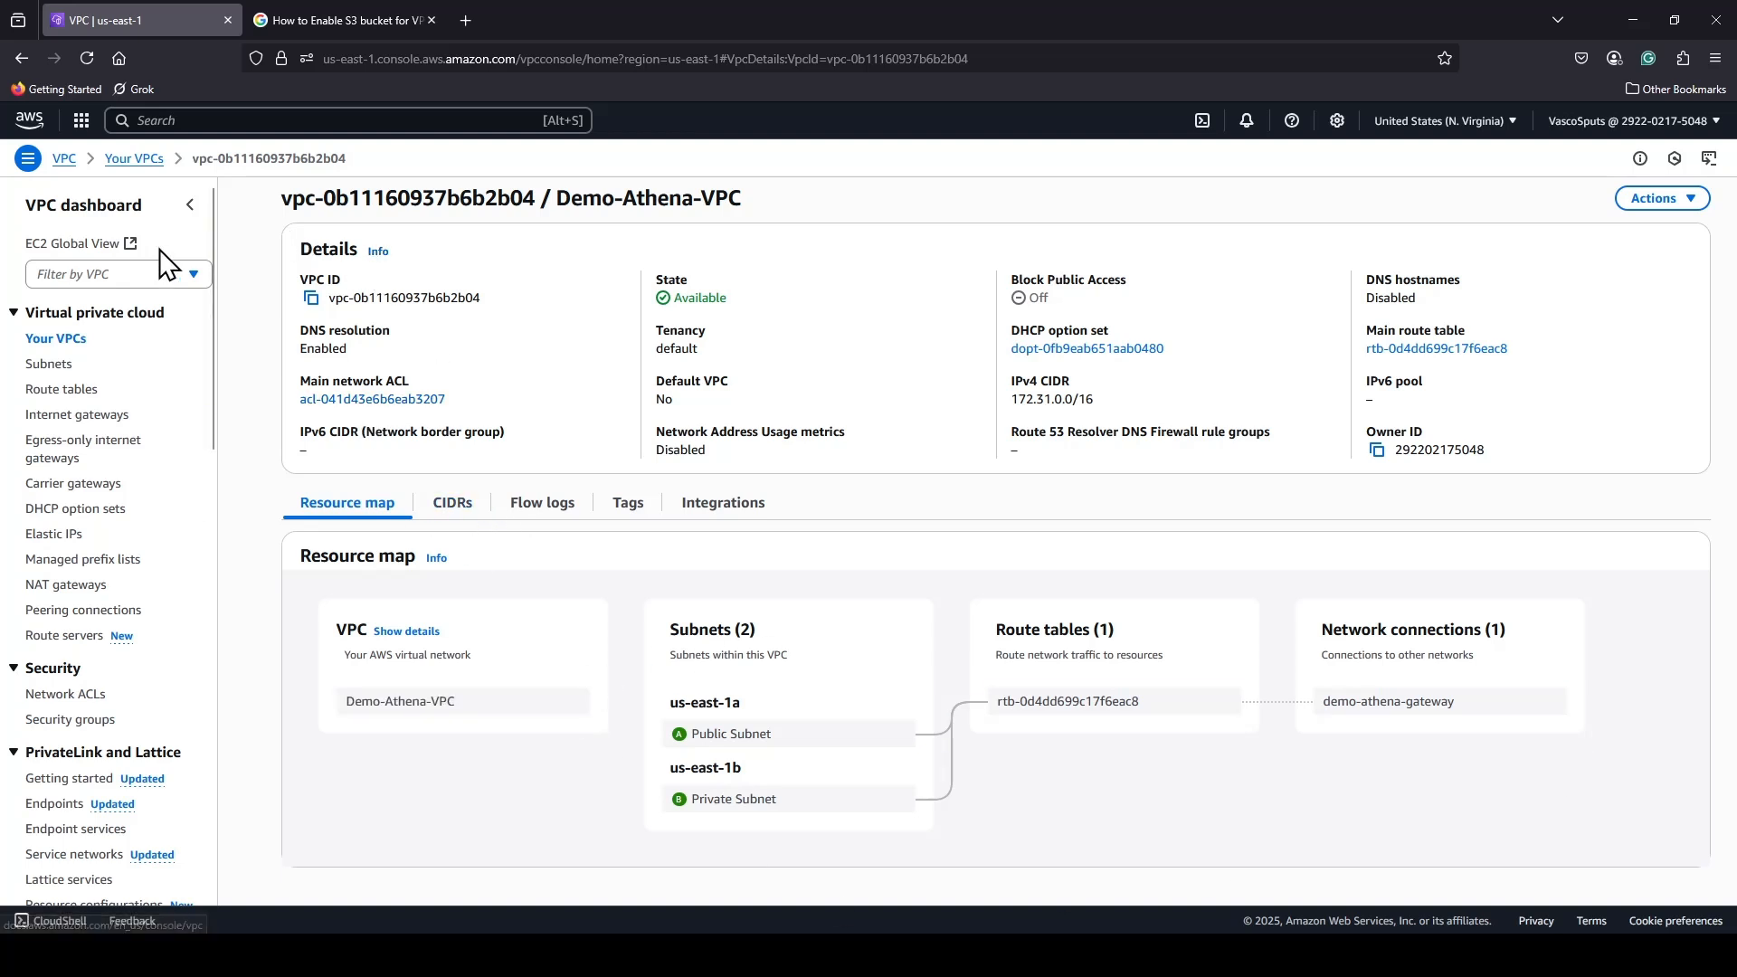
left_click(1663, 199)
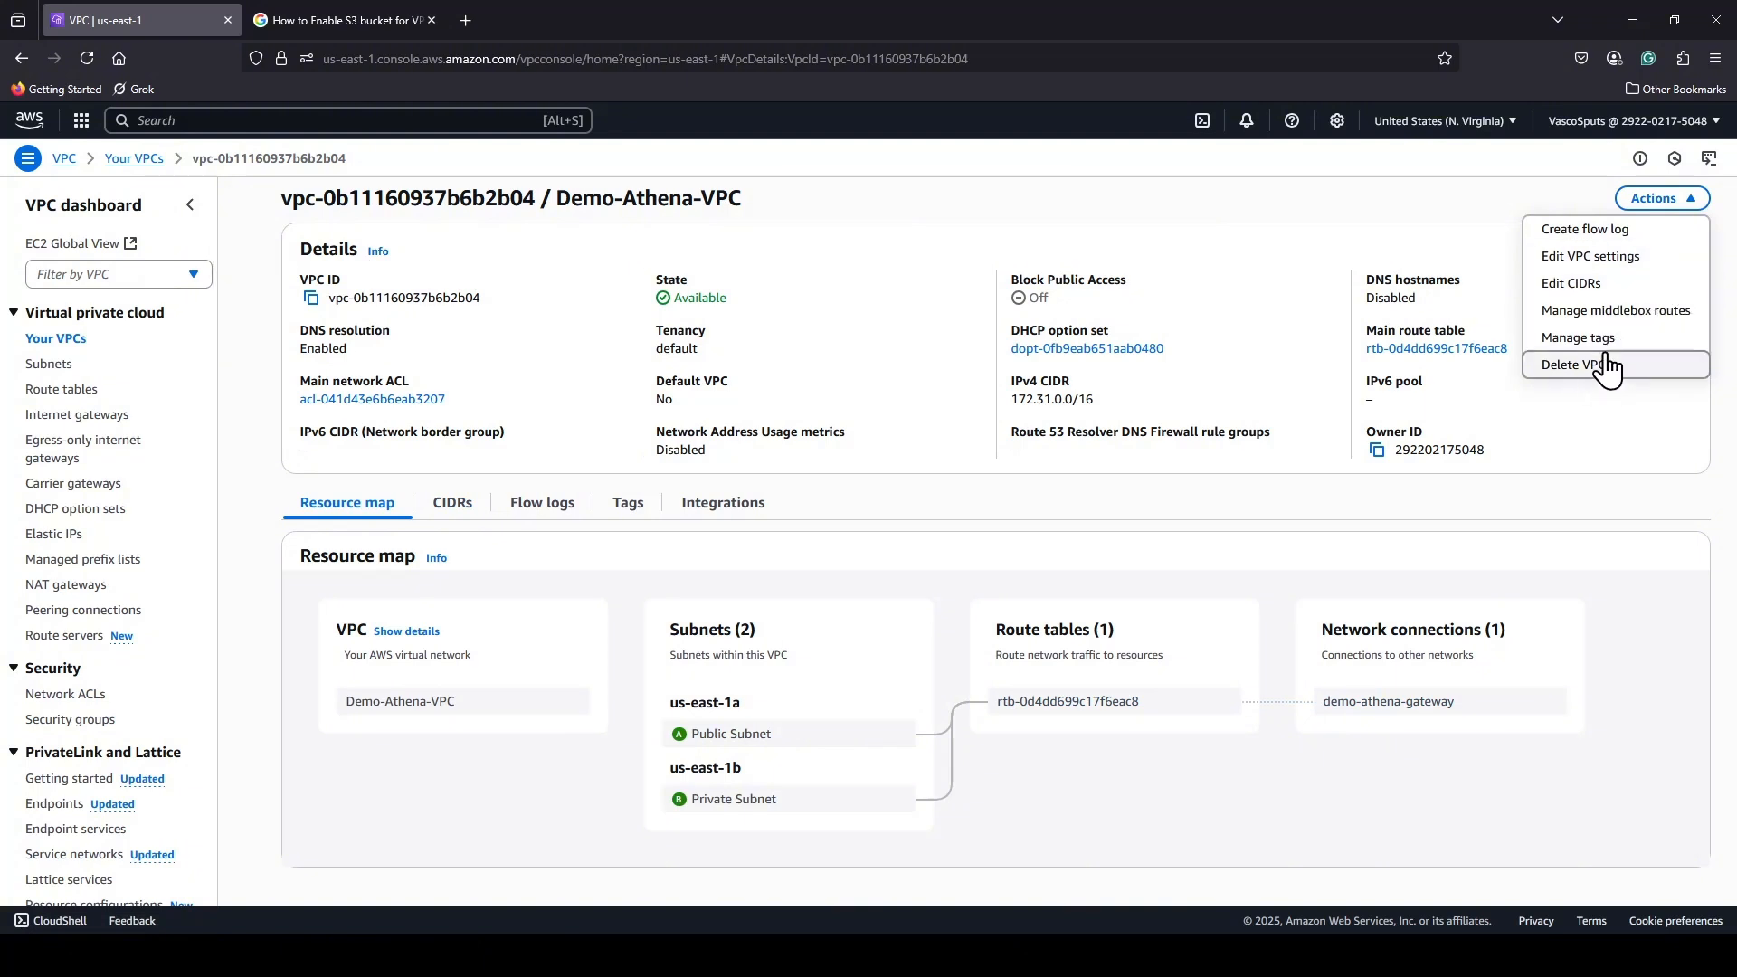
left_click(1620, 232)
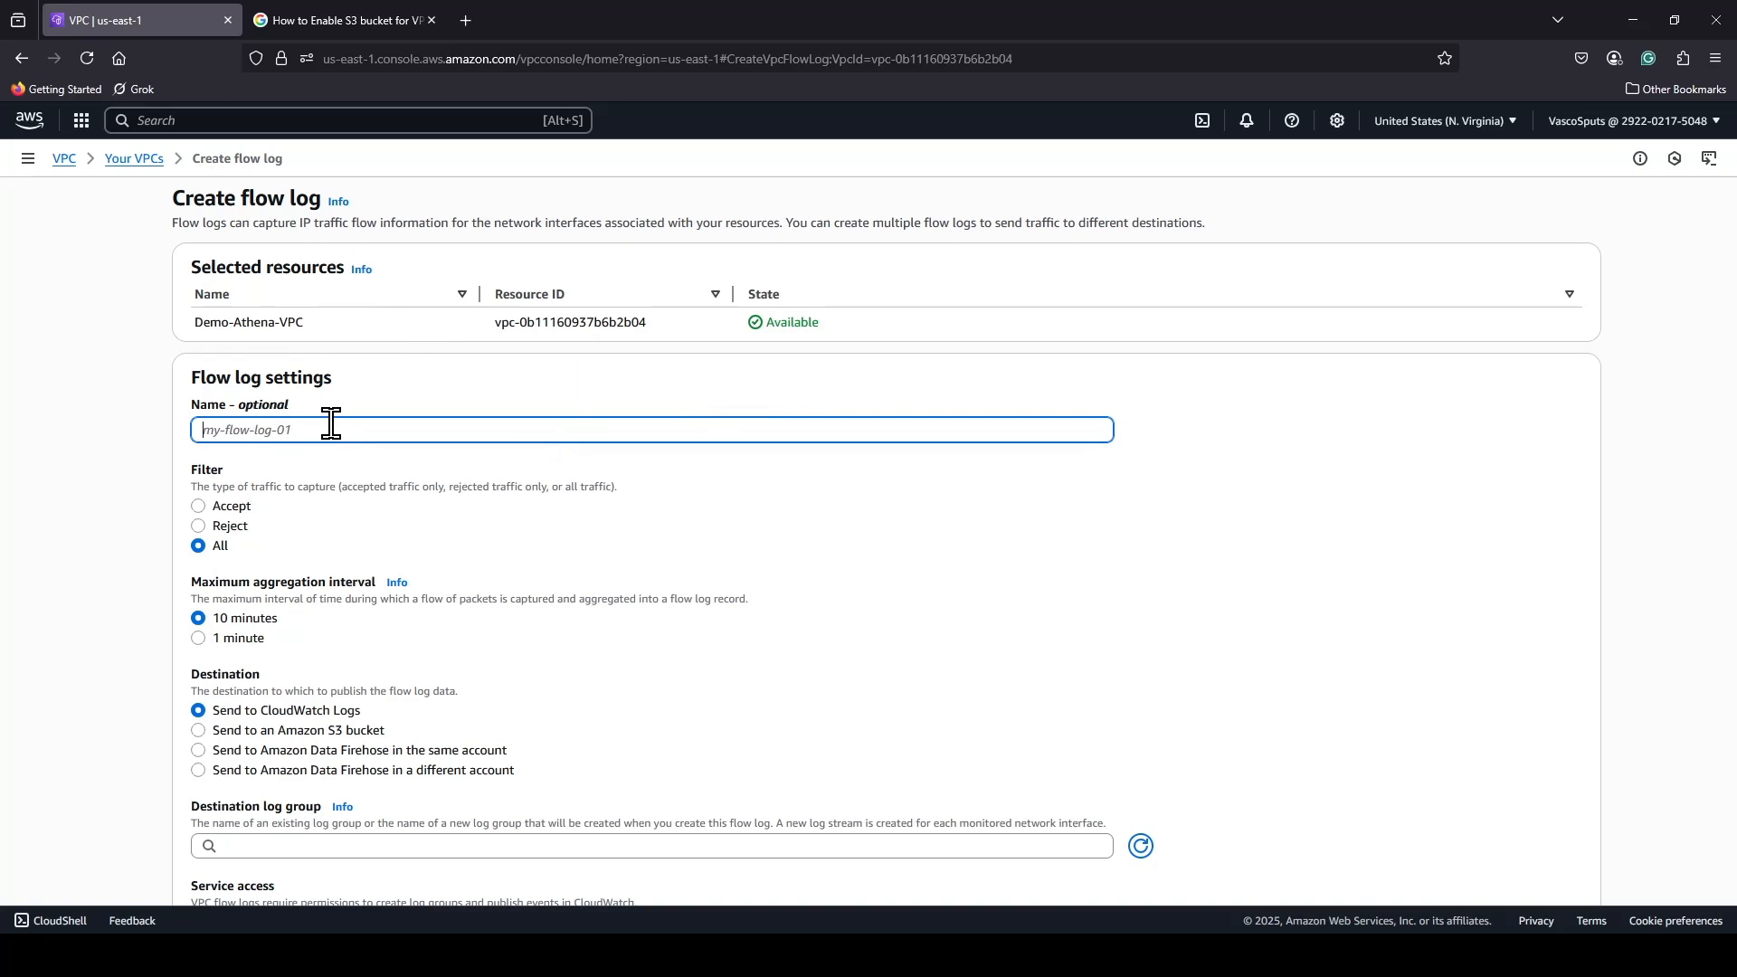
Name the flow log Athena-flow-logs and set its maximum aggregation interval to 1 minute.
type("Athen")
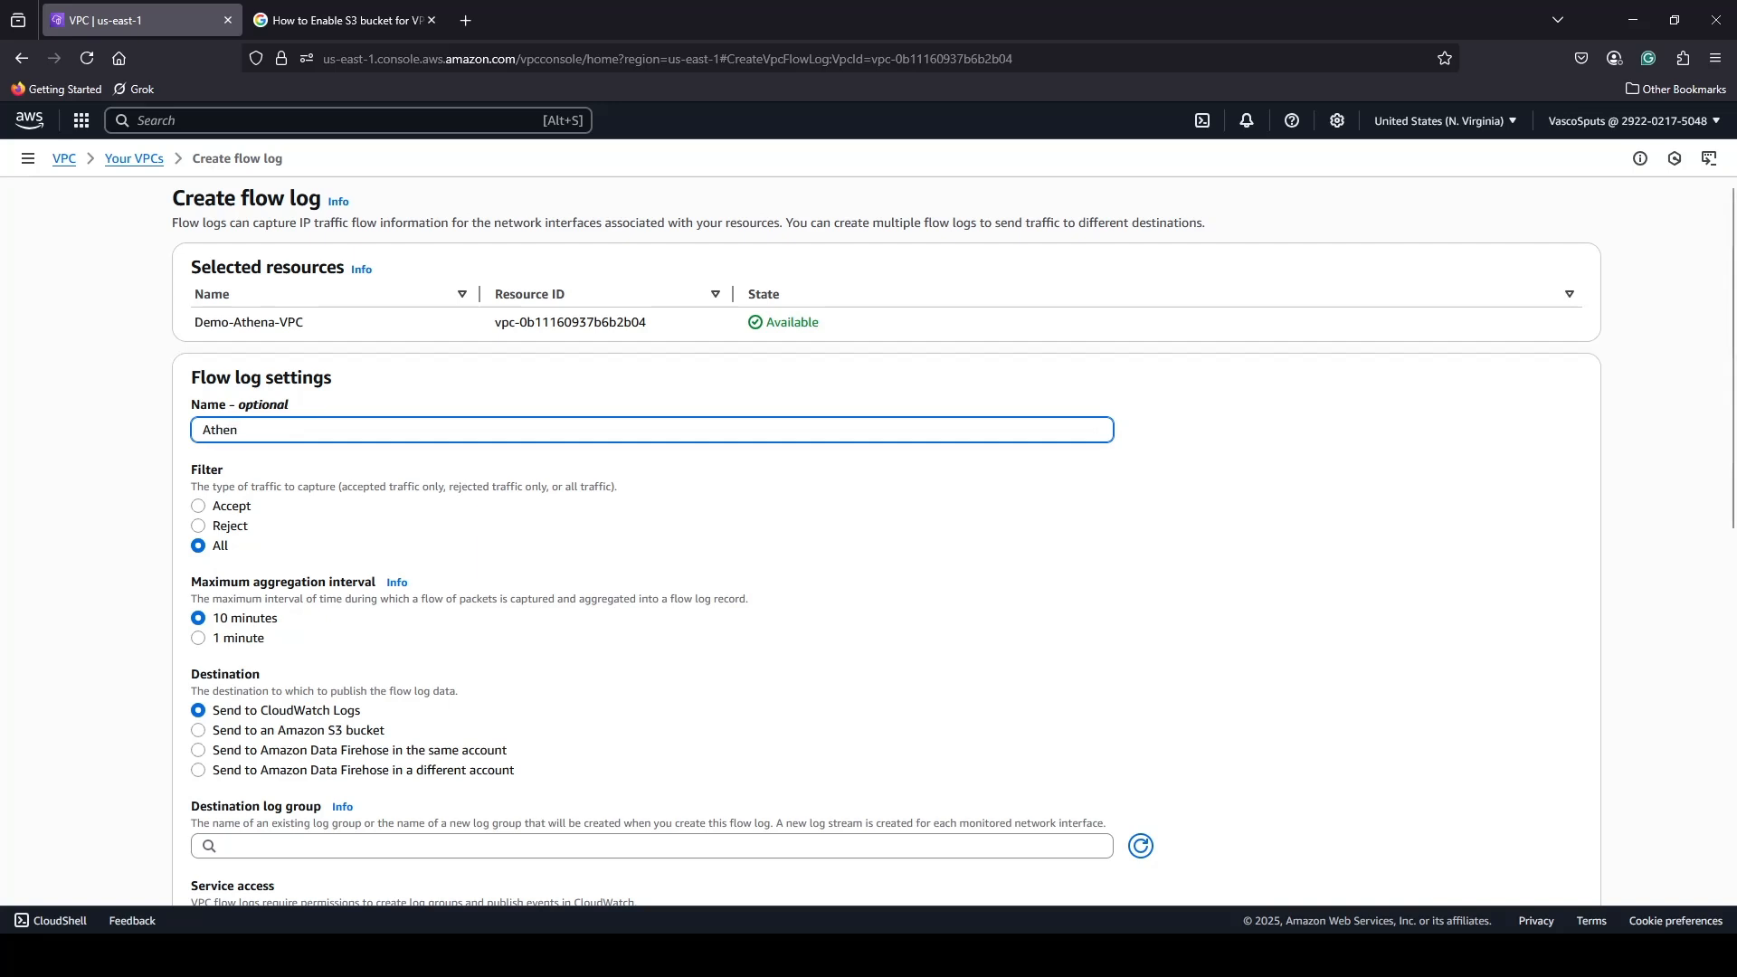
type("a-flow-logs")
left_click(218, 640)
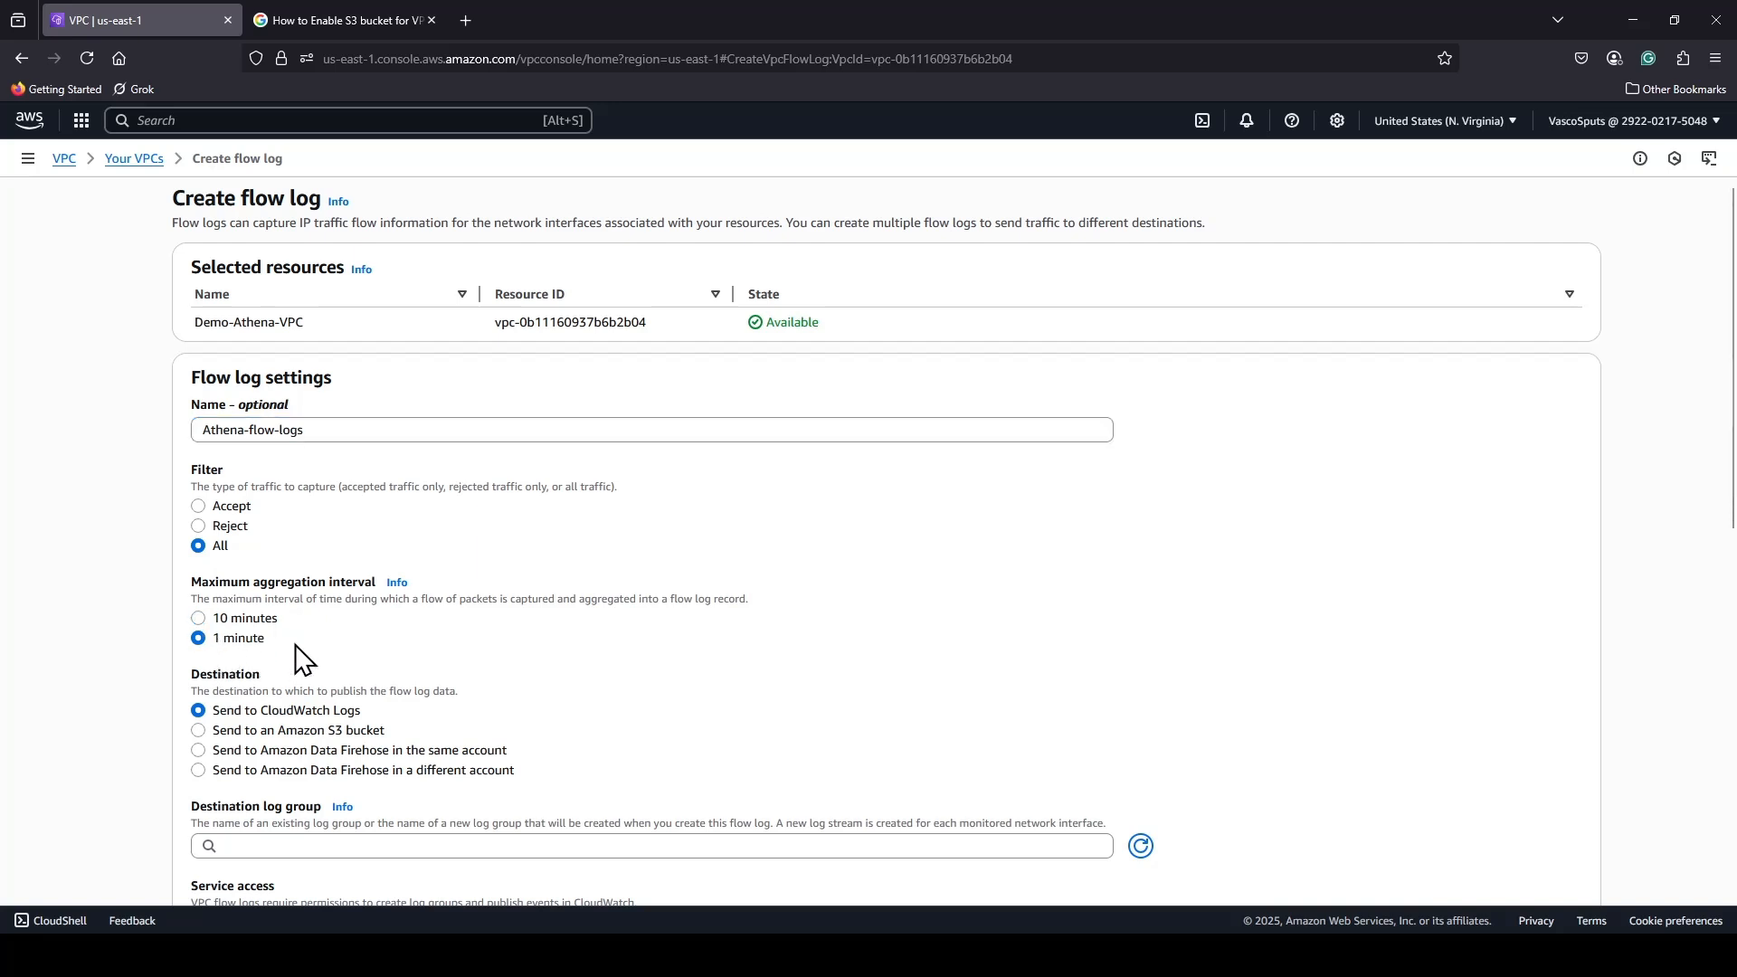
Send the flow log to an Amazon S3 bucket and enter the ARN arn:aws:s3:::demo-athen-vba-bucket.
scroll(506, 638, "down", 2)
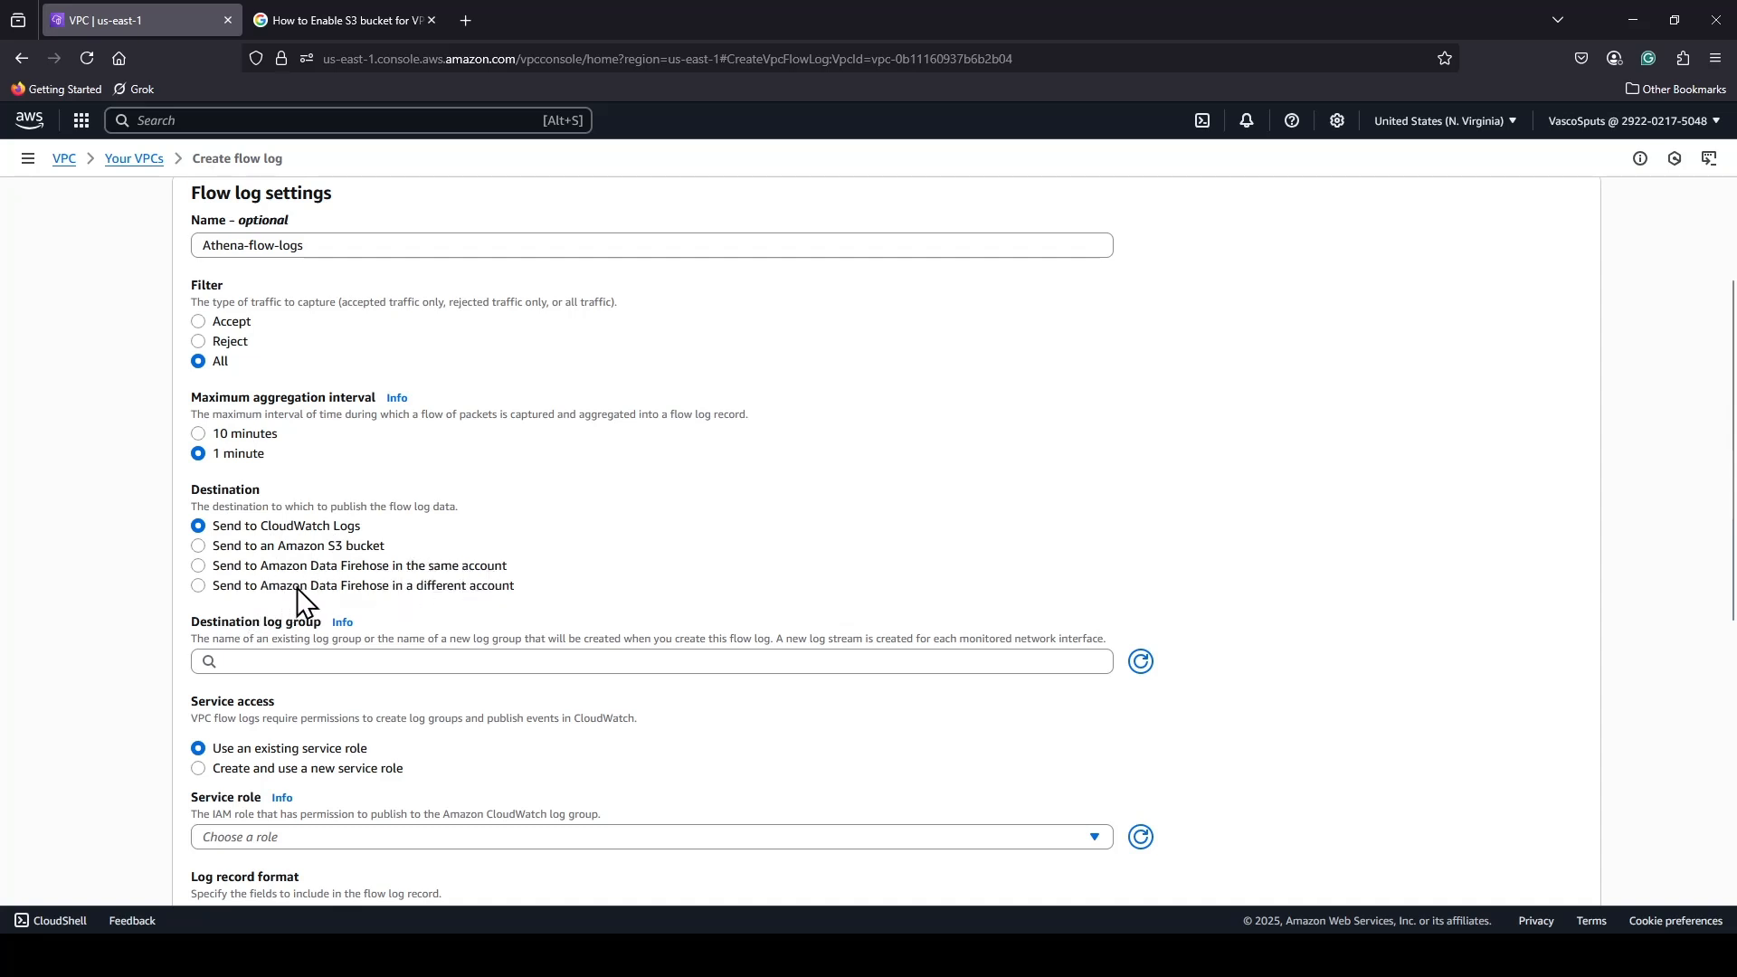
left_click(347, 546)
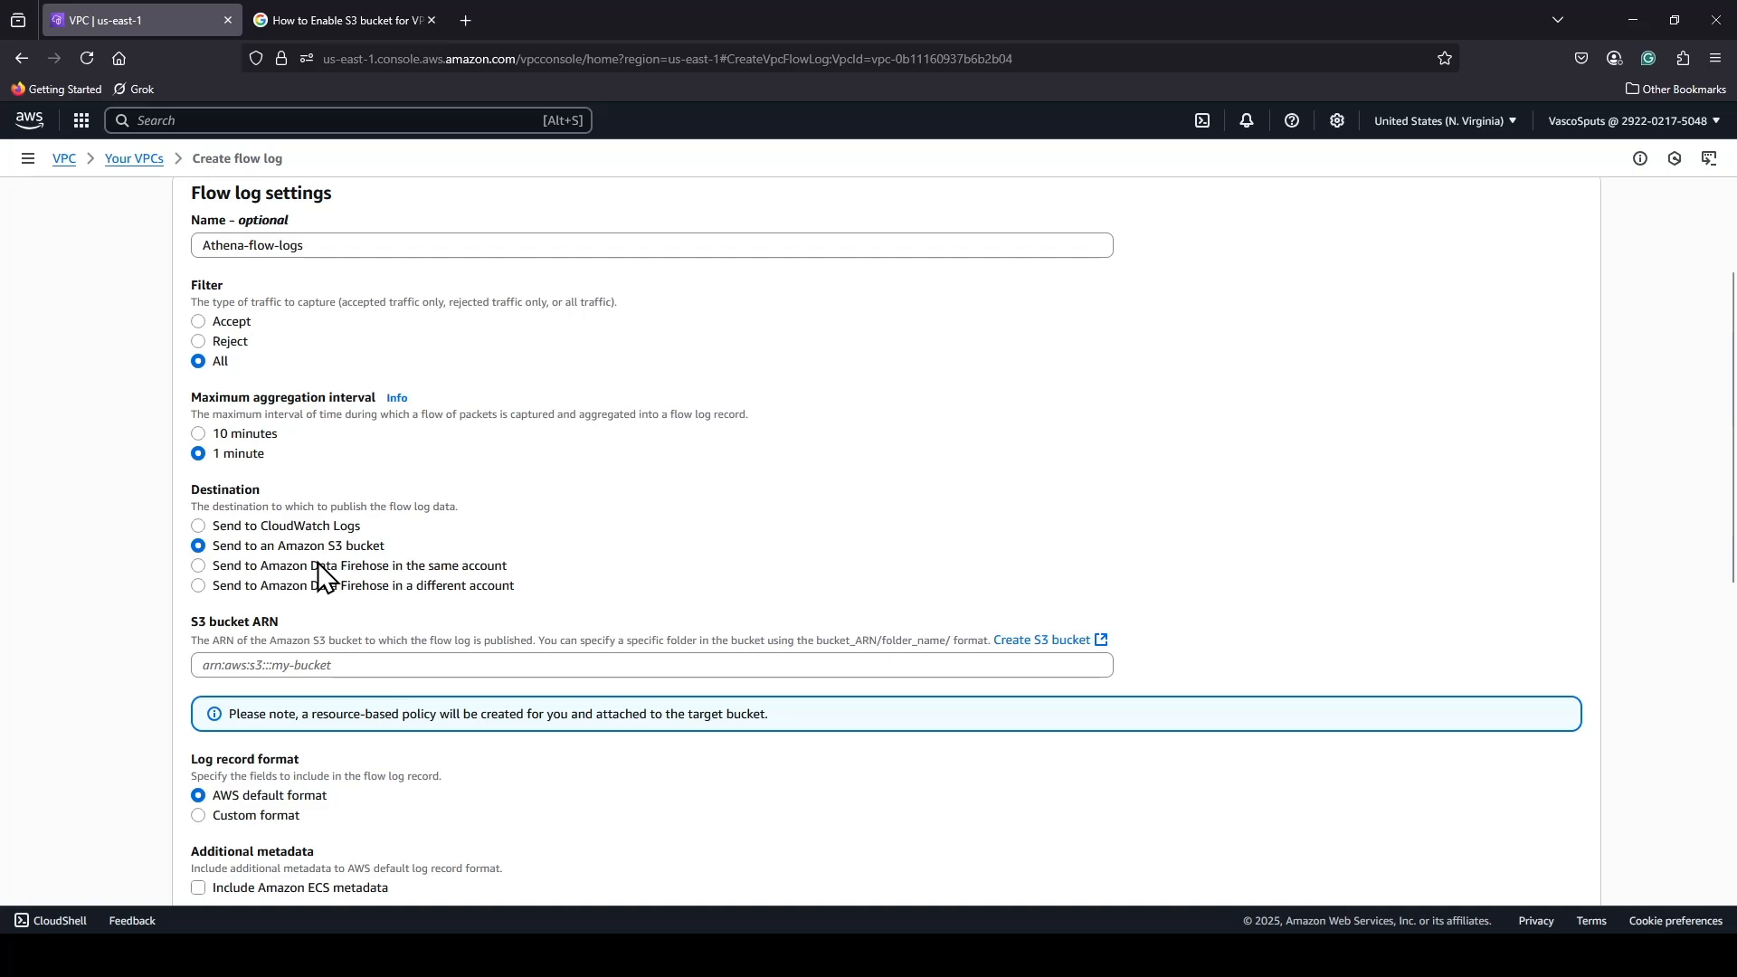
left_click(355, 667)
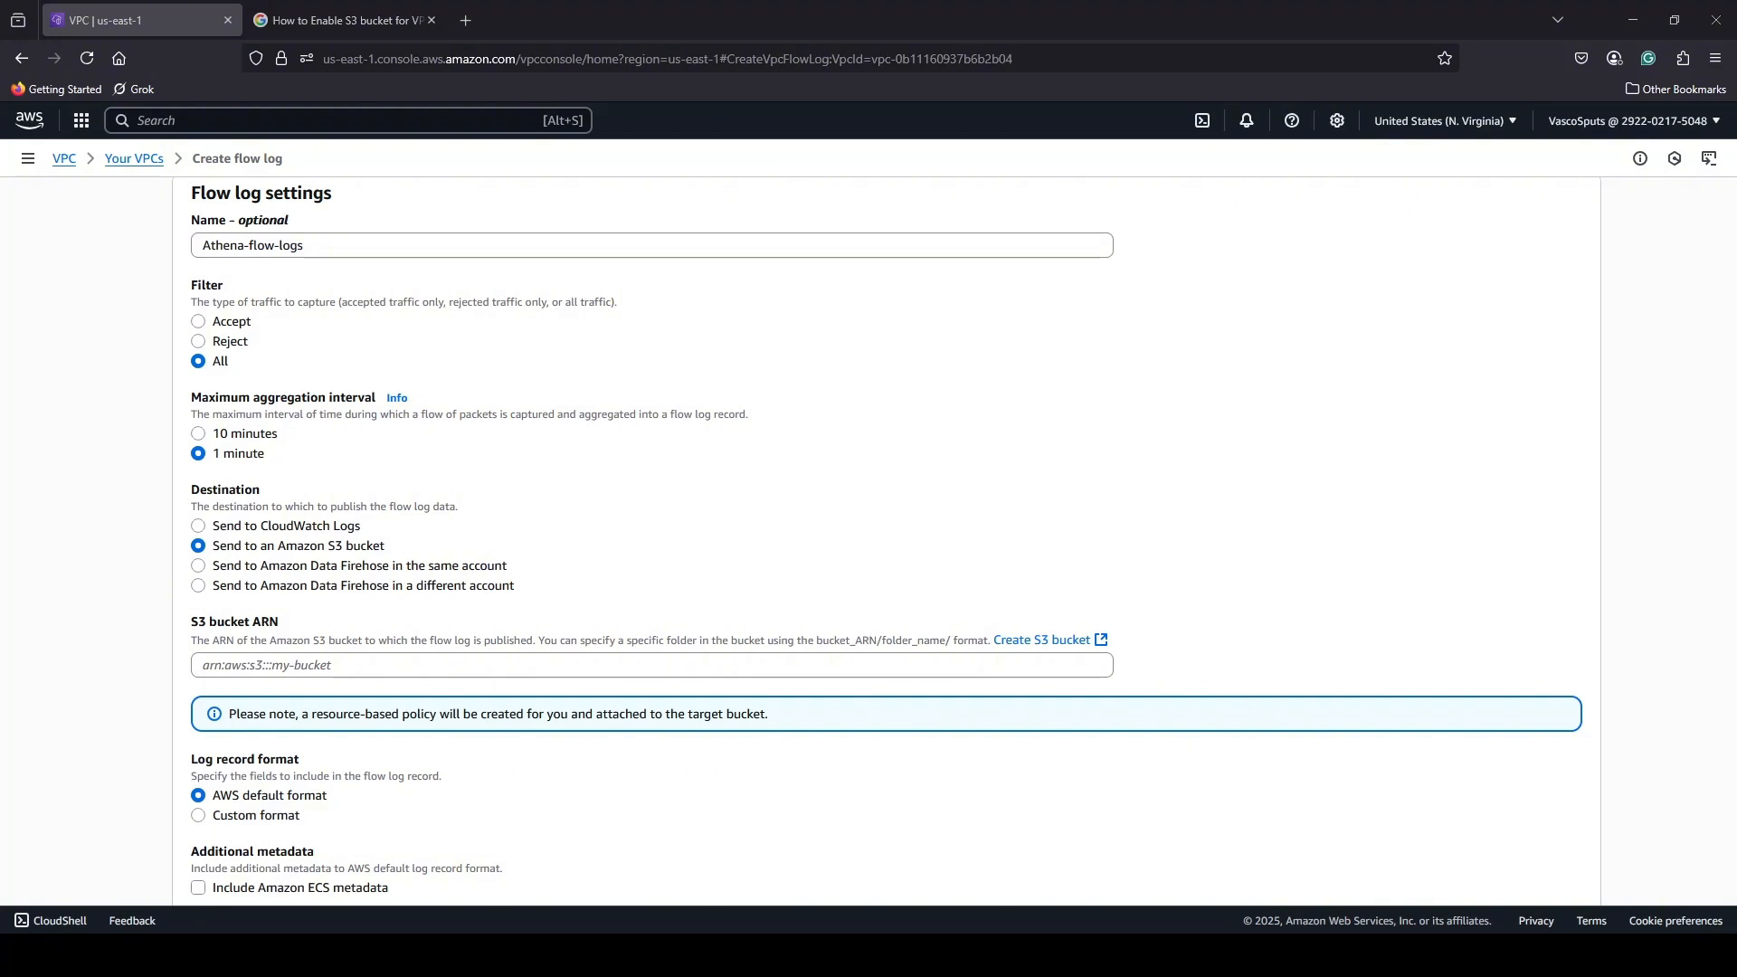
key("alt+Tab")
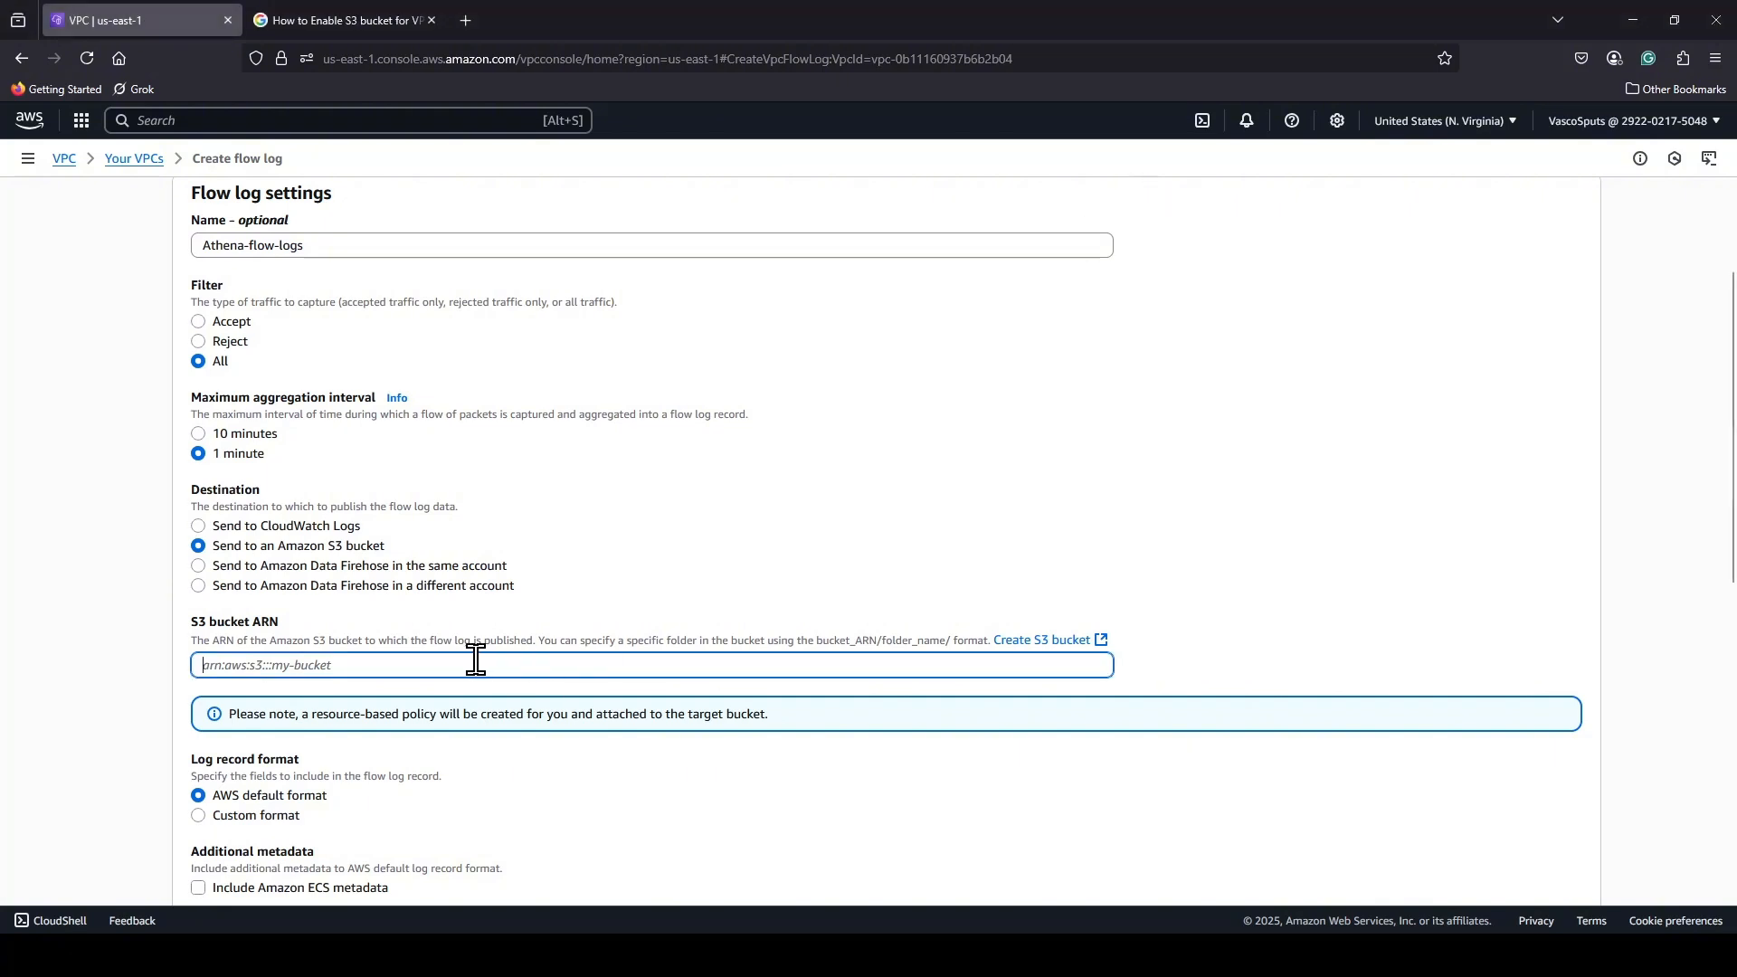
type("arn:aws:s3:::demo-athen-vba-bucket")
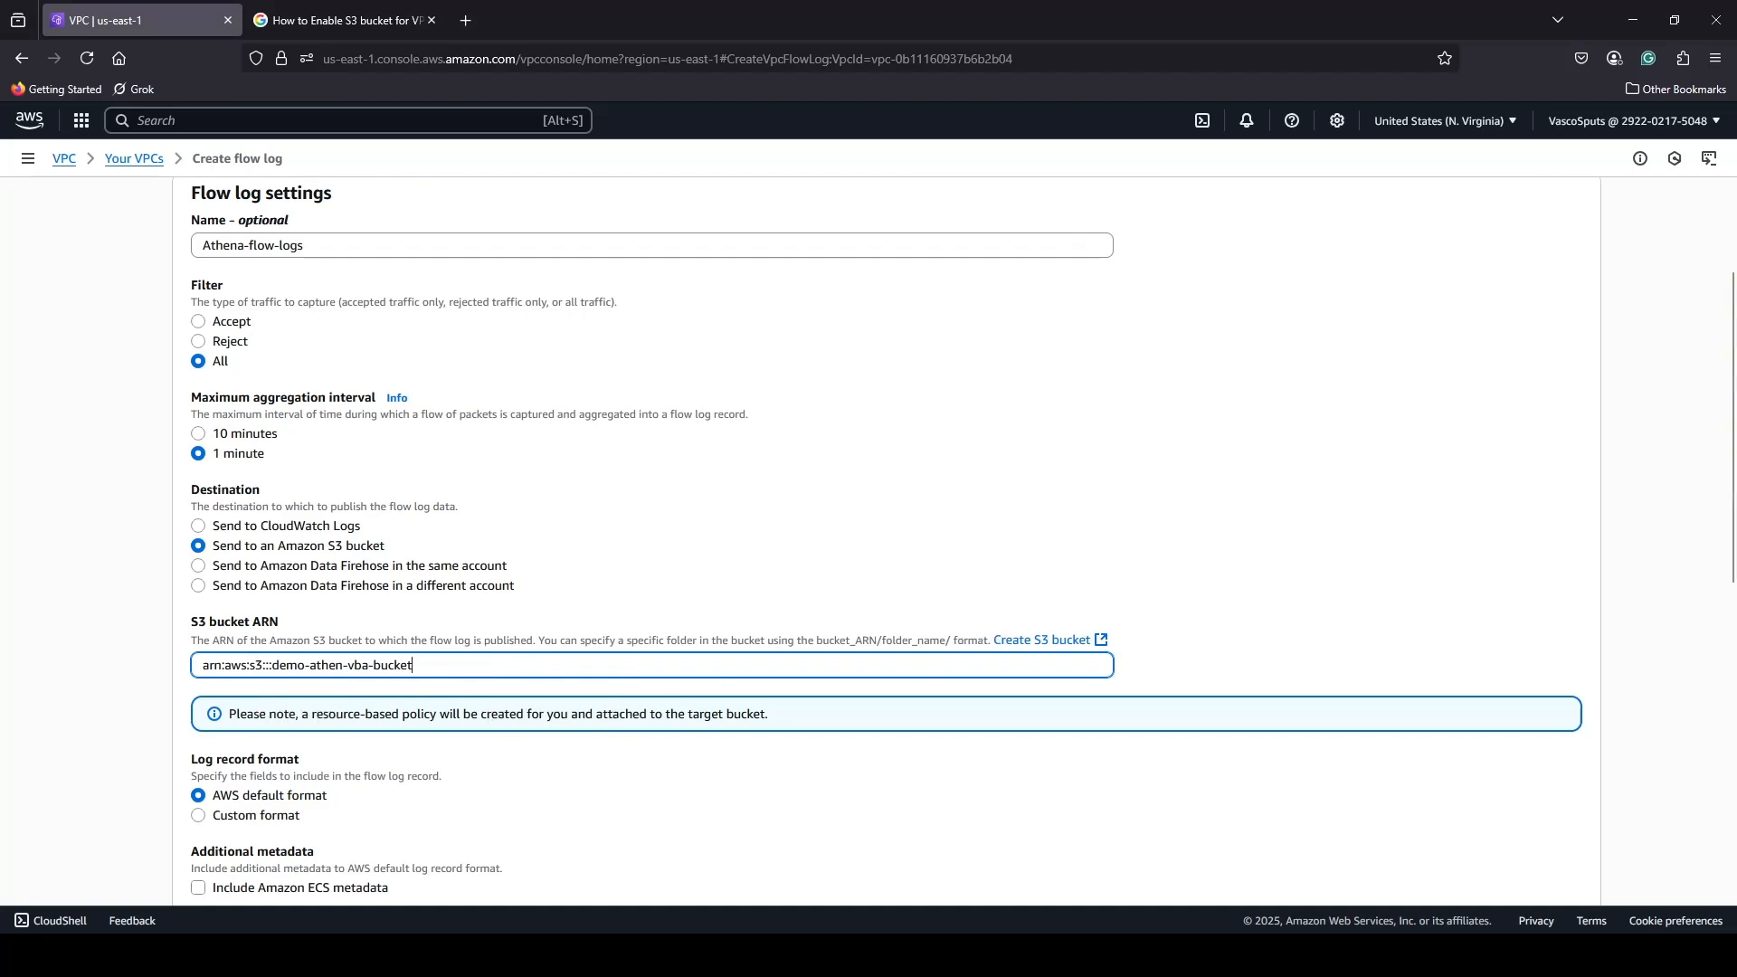
scroll(949, 612, "down", 3)
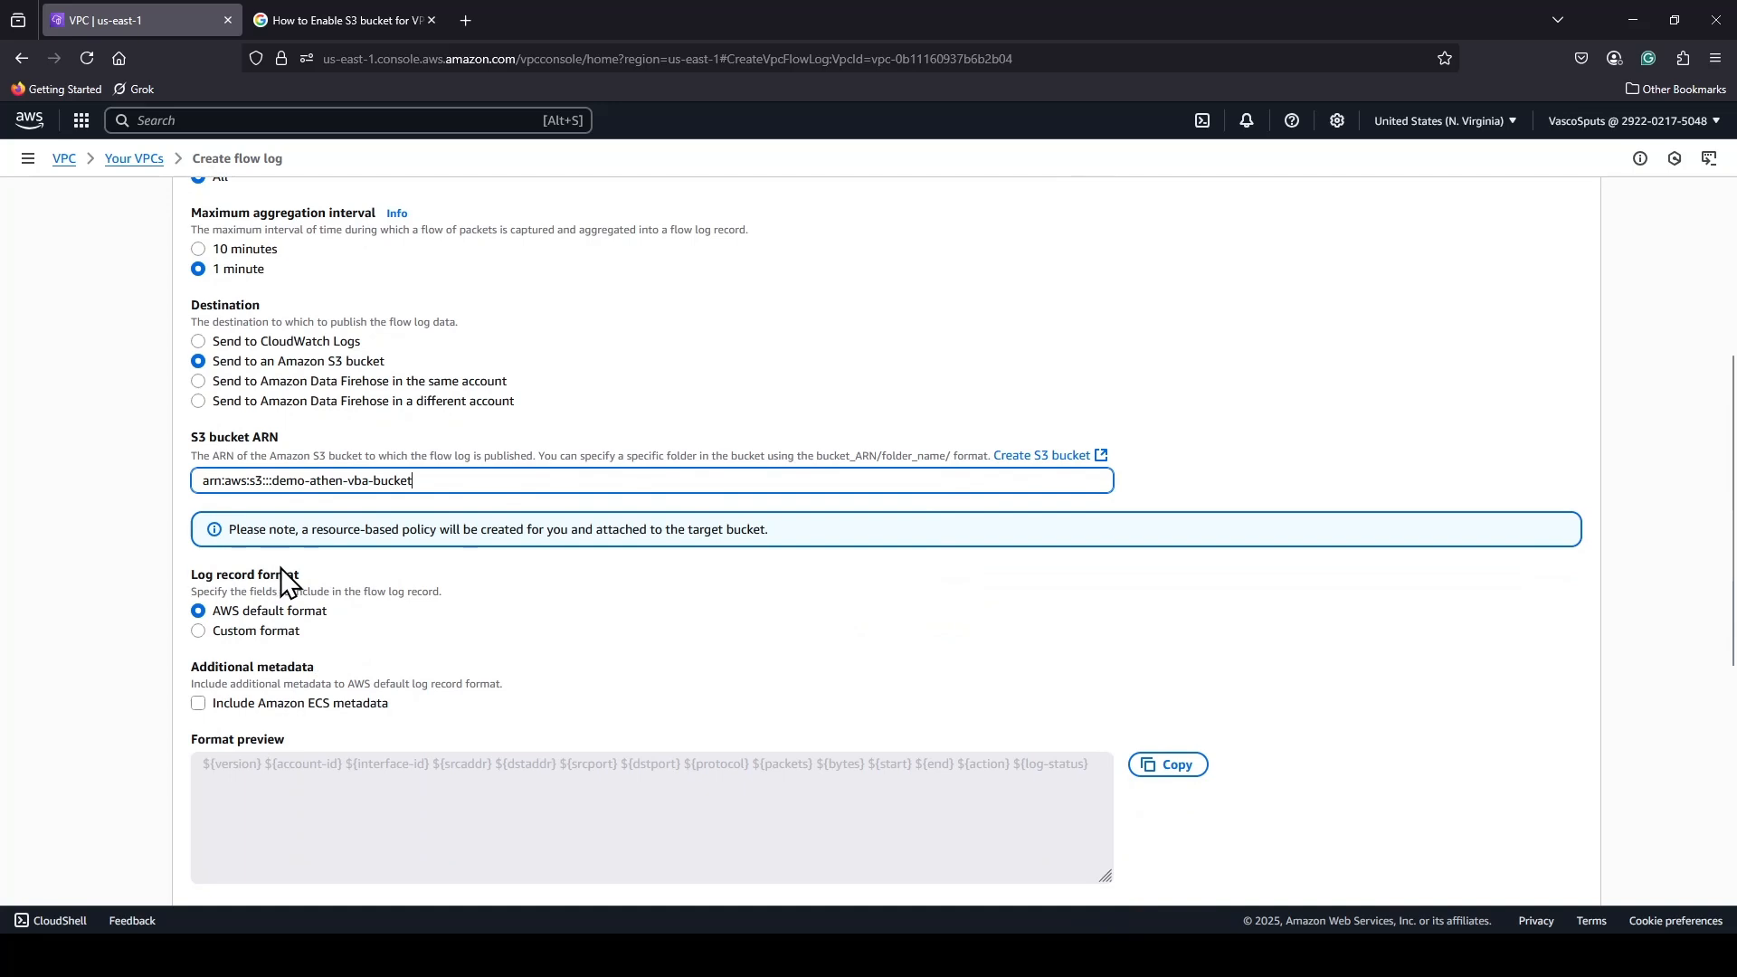
left_click(267, 637)
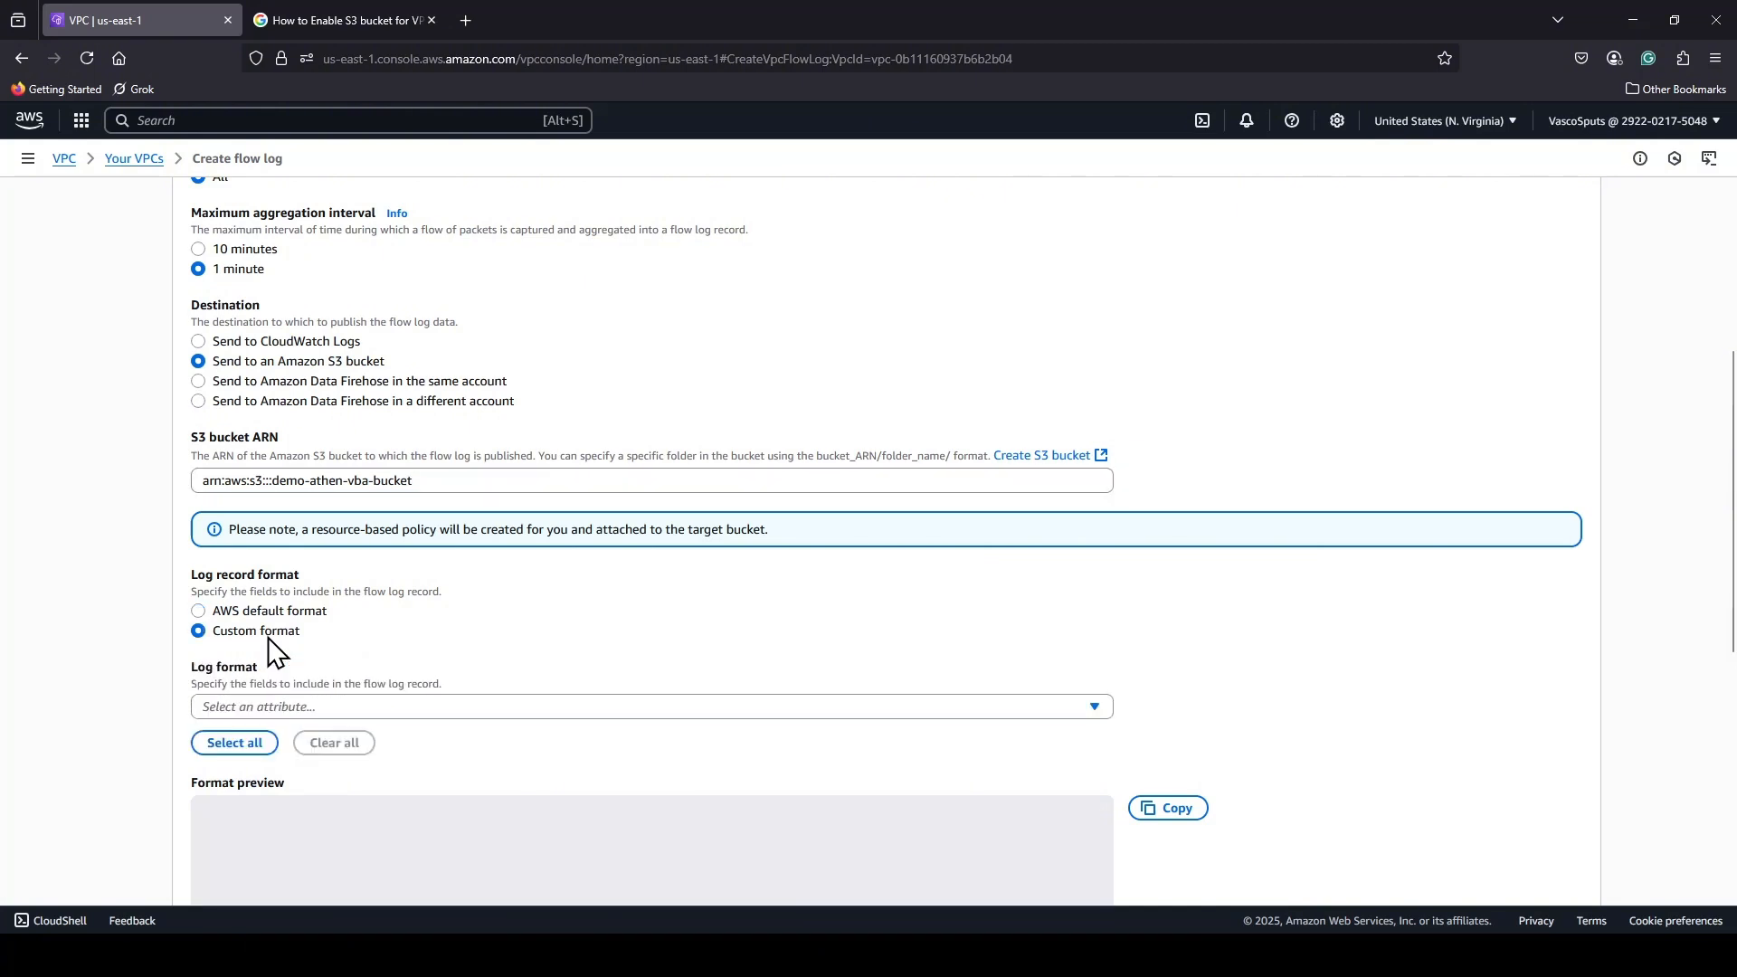
left_click(1071, 709)
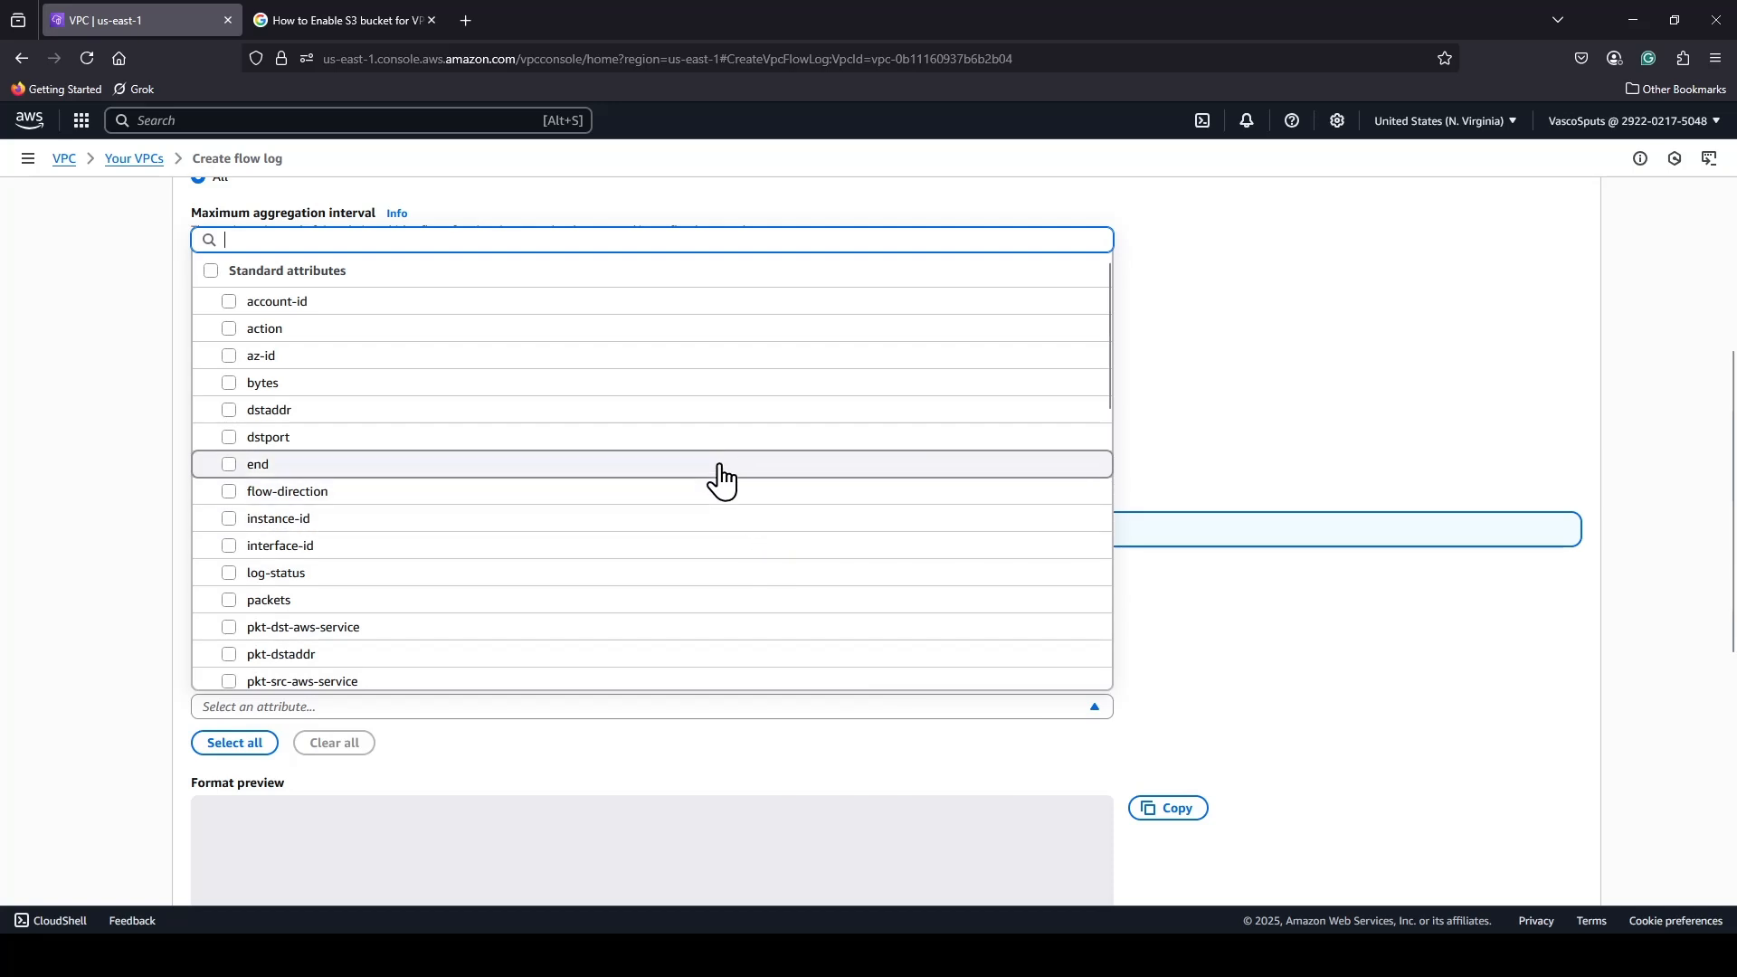
scroll(717, 475, "down", 3)
scroll(719, 477, "down", 5)
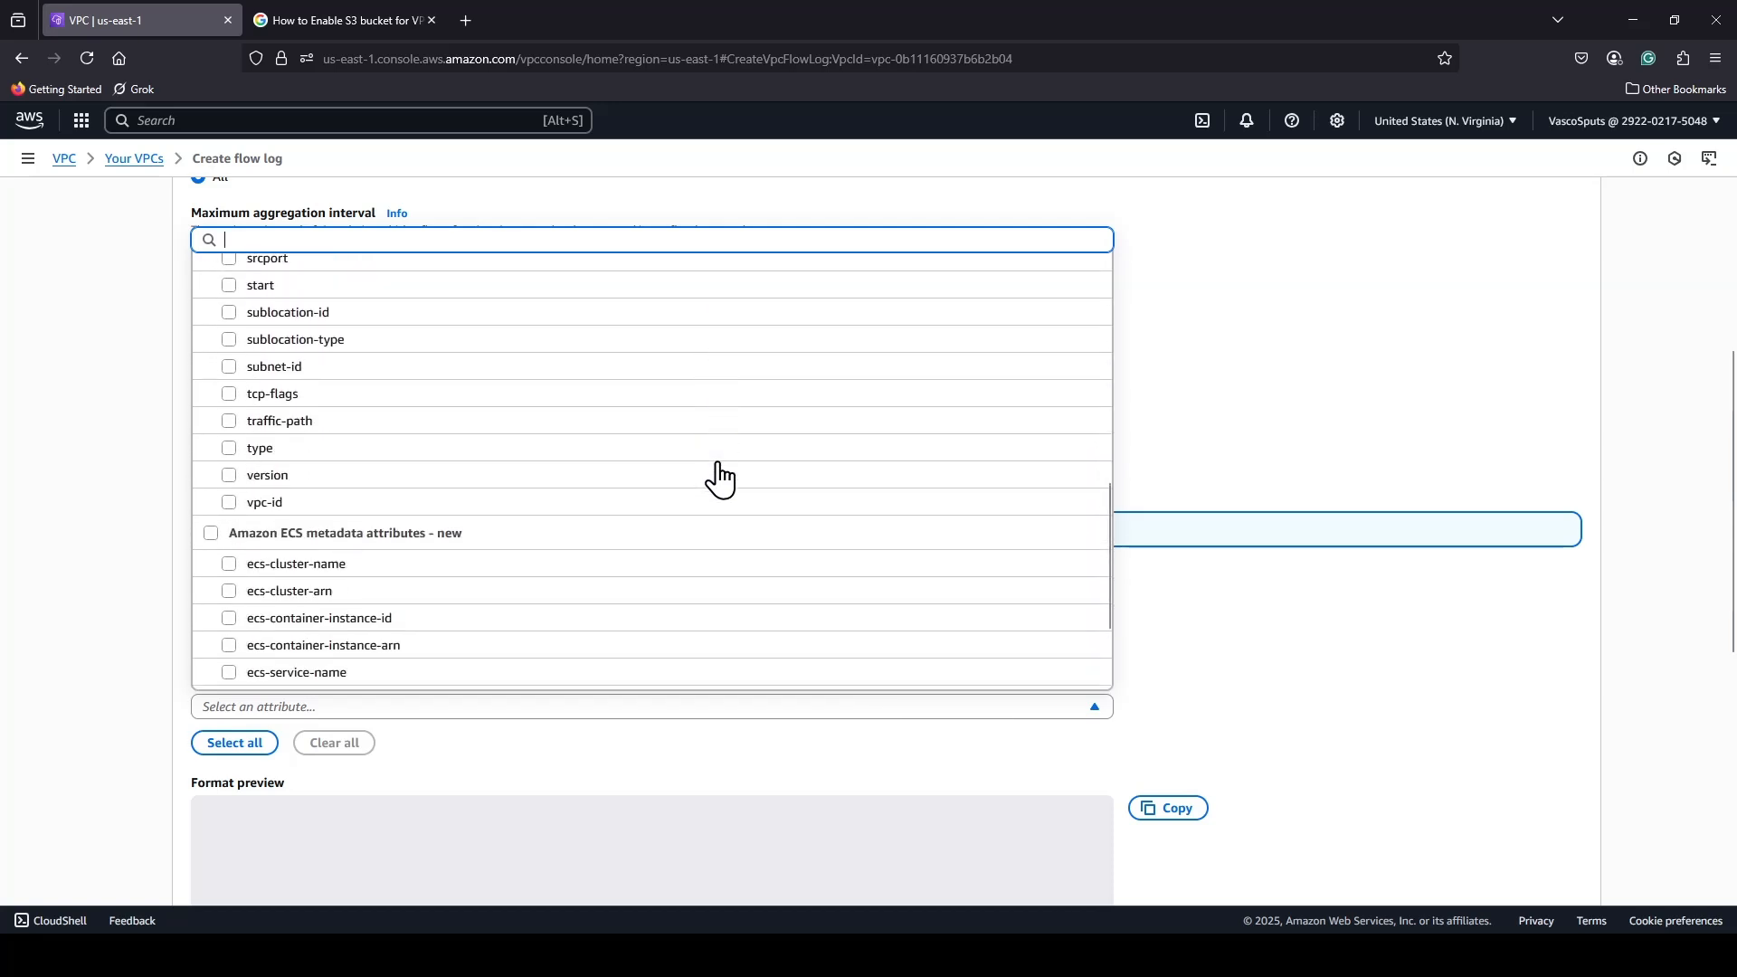
scroll(718, 477, "up", 5)
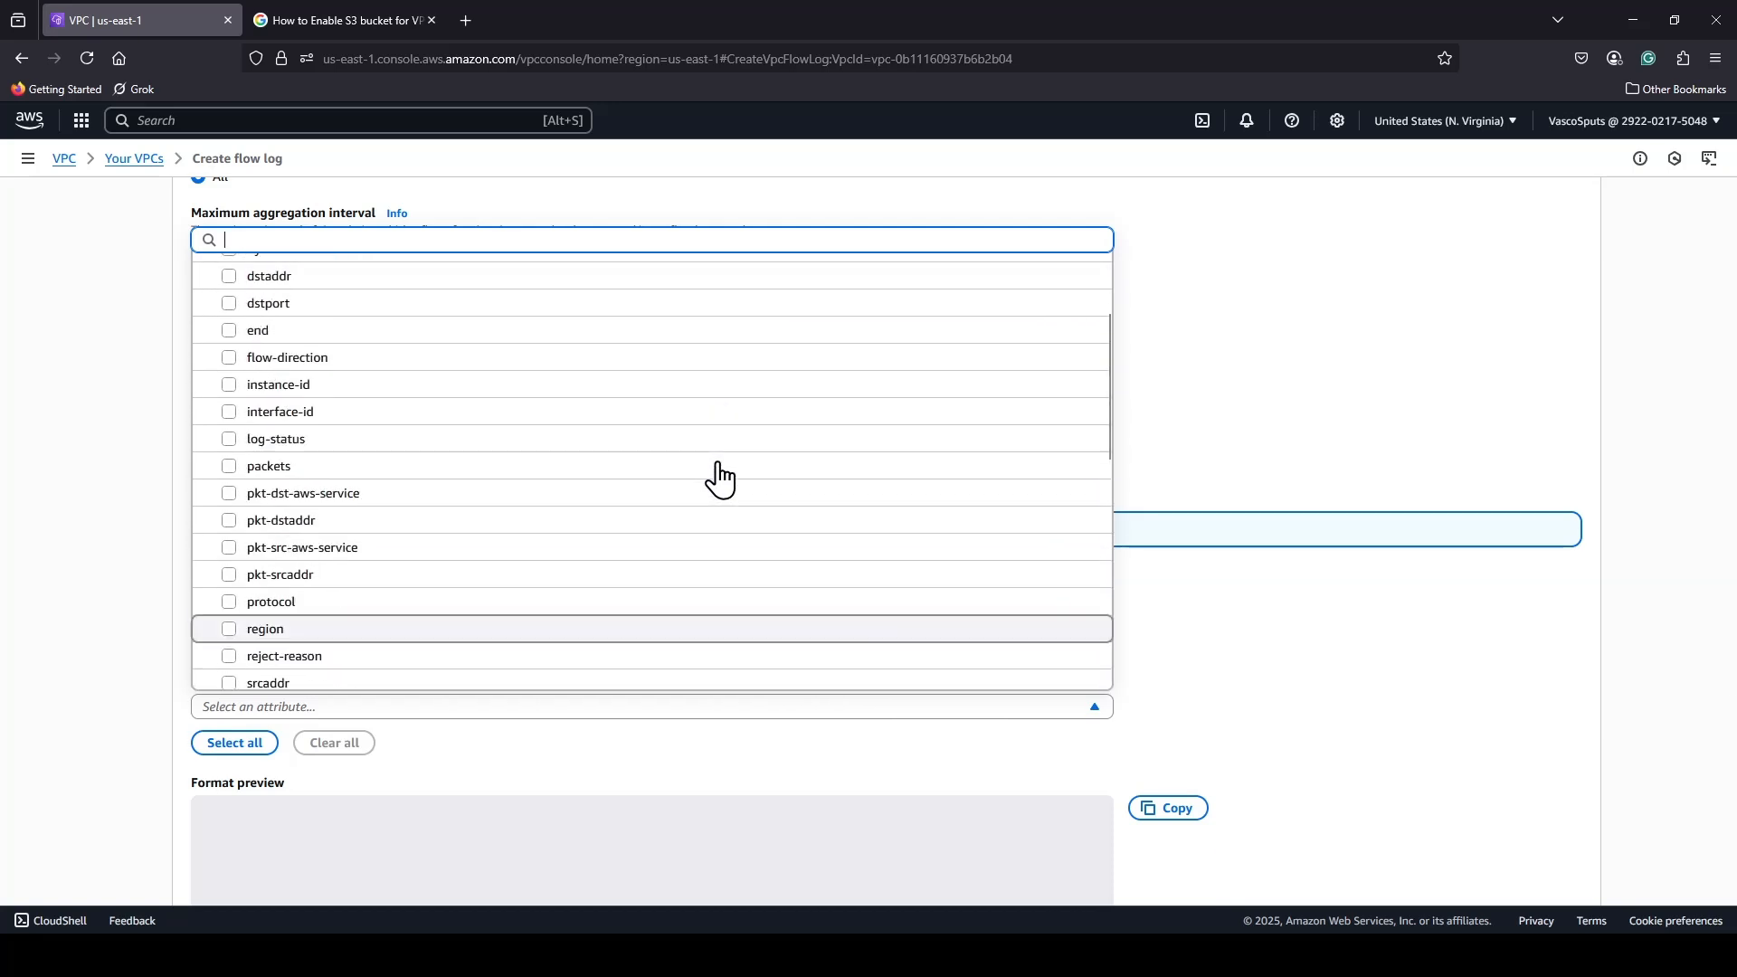
left_click(1400, 685)
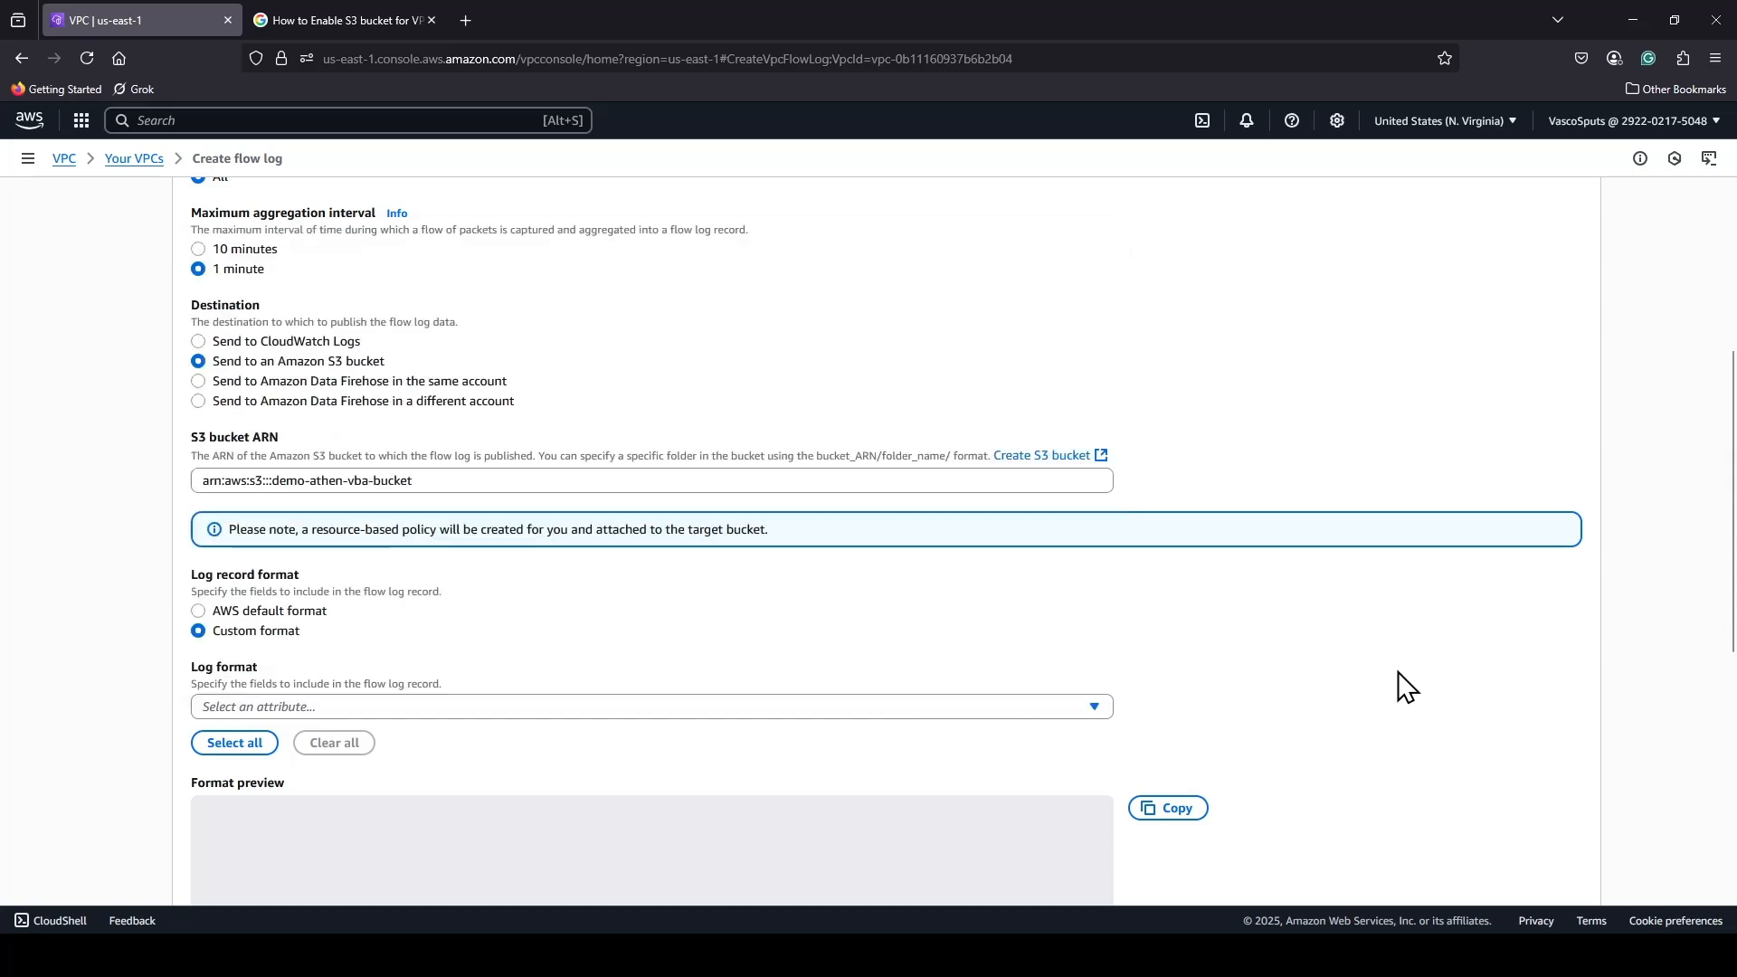
left_click(300, 615)
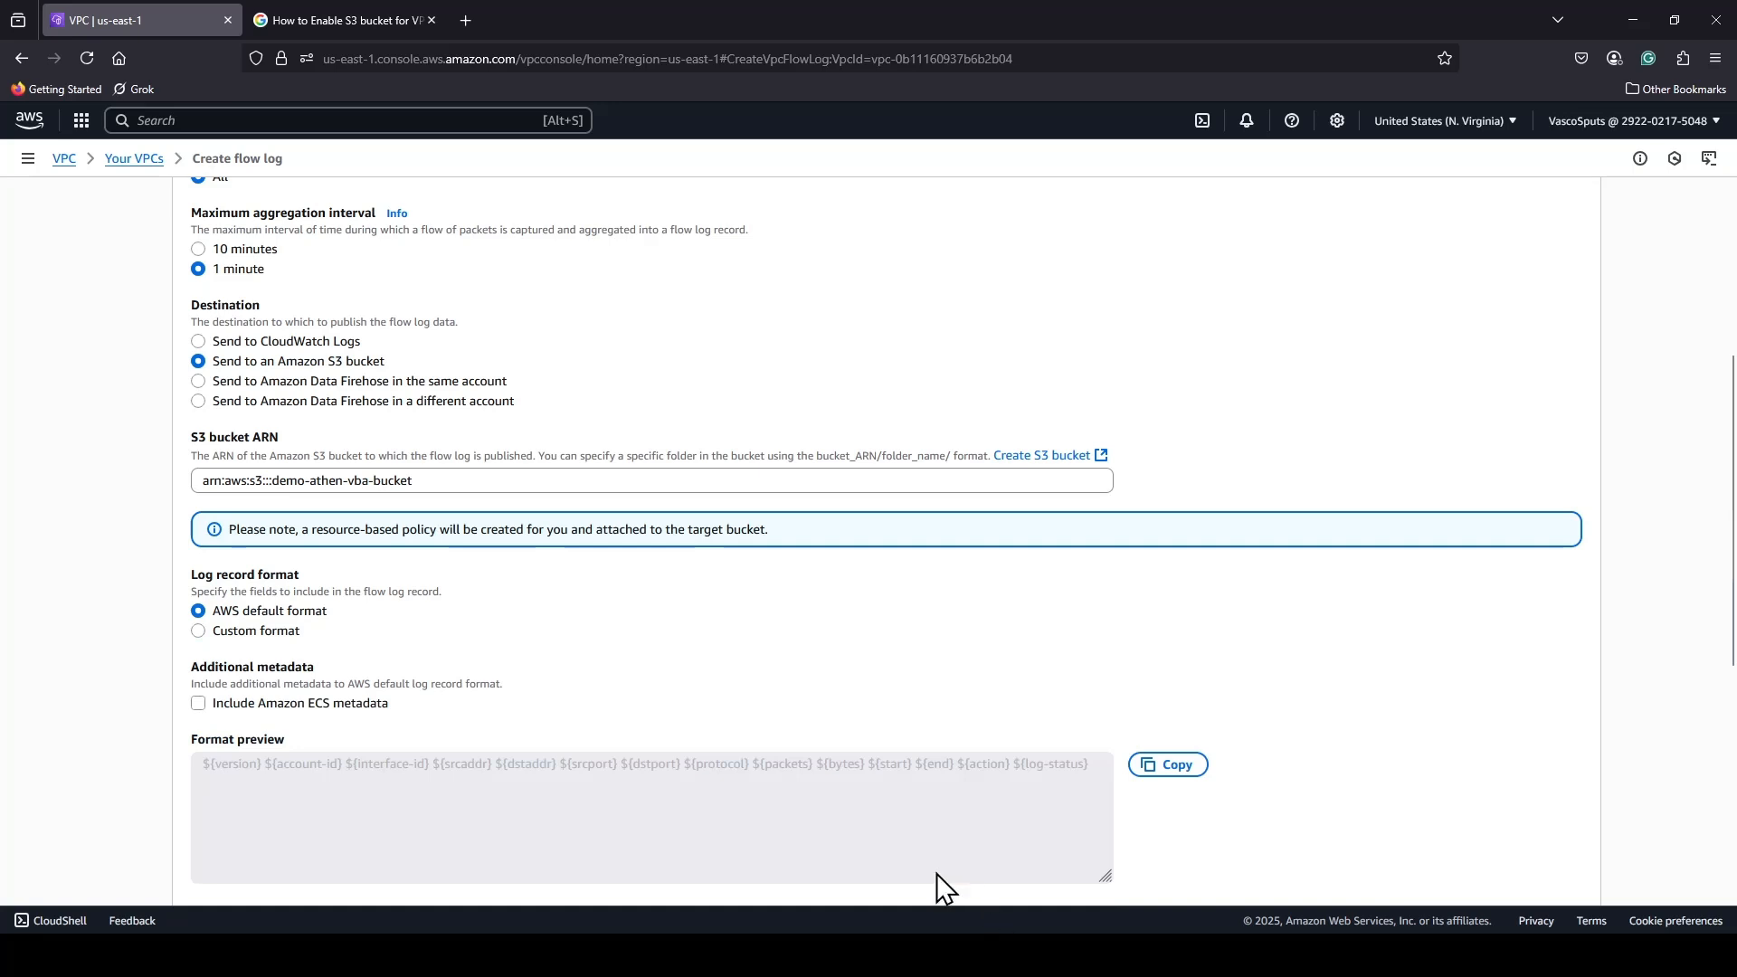
Keep the log file format as Text (default) and create the flow log.
scroll(878, 665, "down", 3)
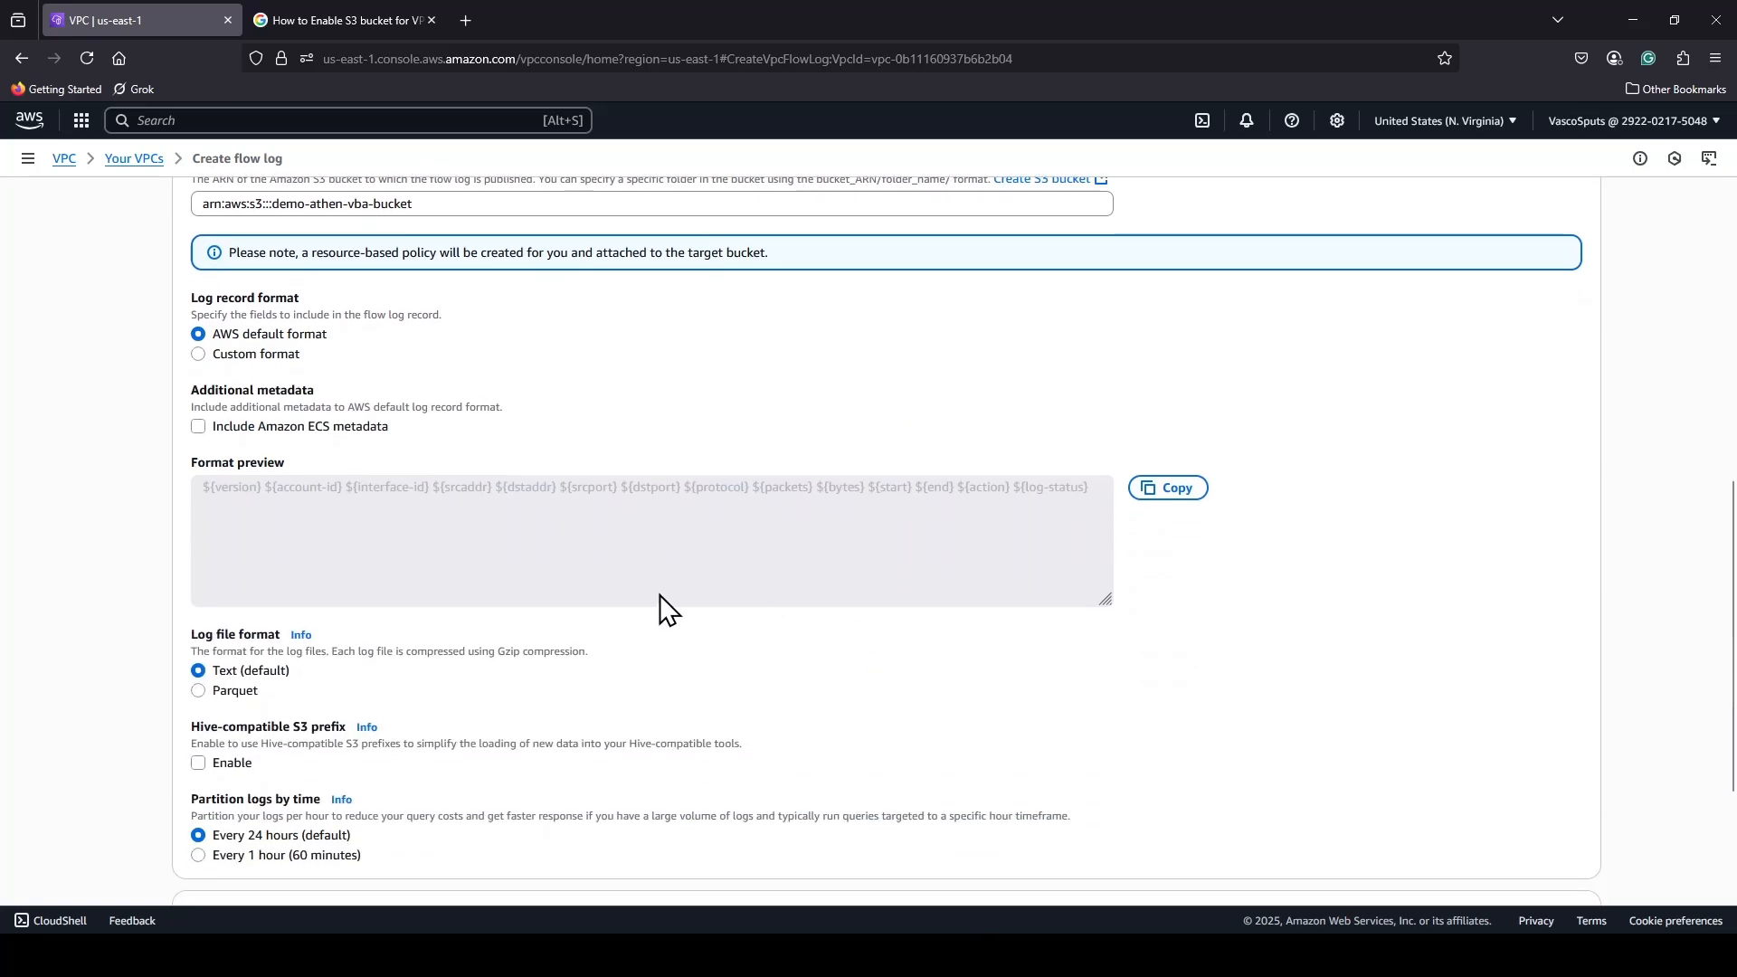
scroll(415, 502, "down", 2)
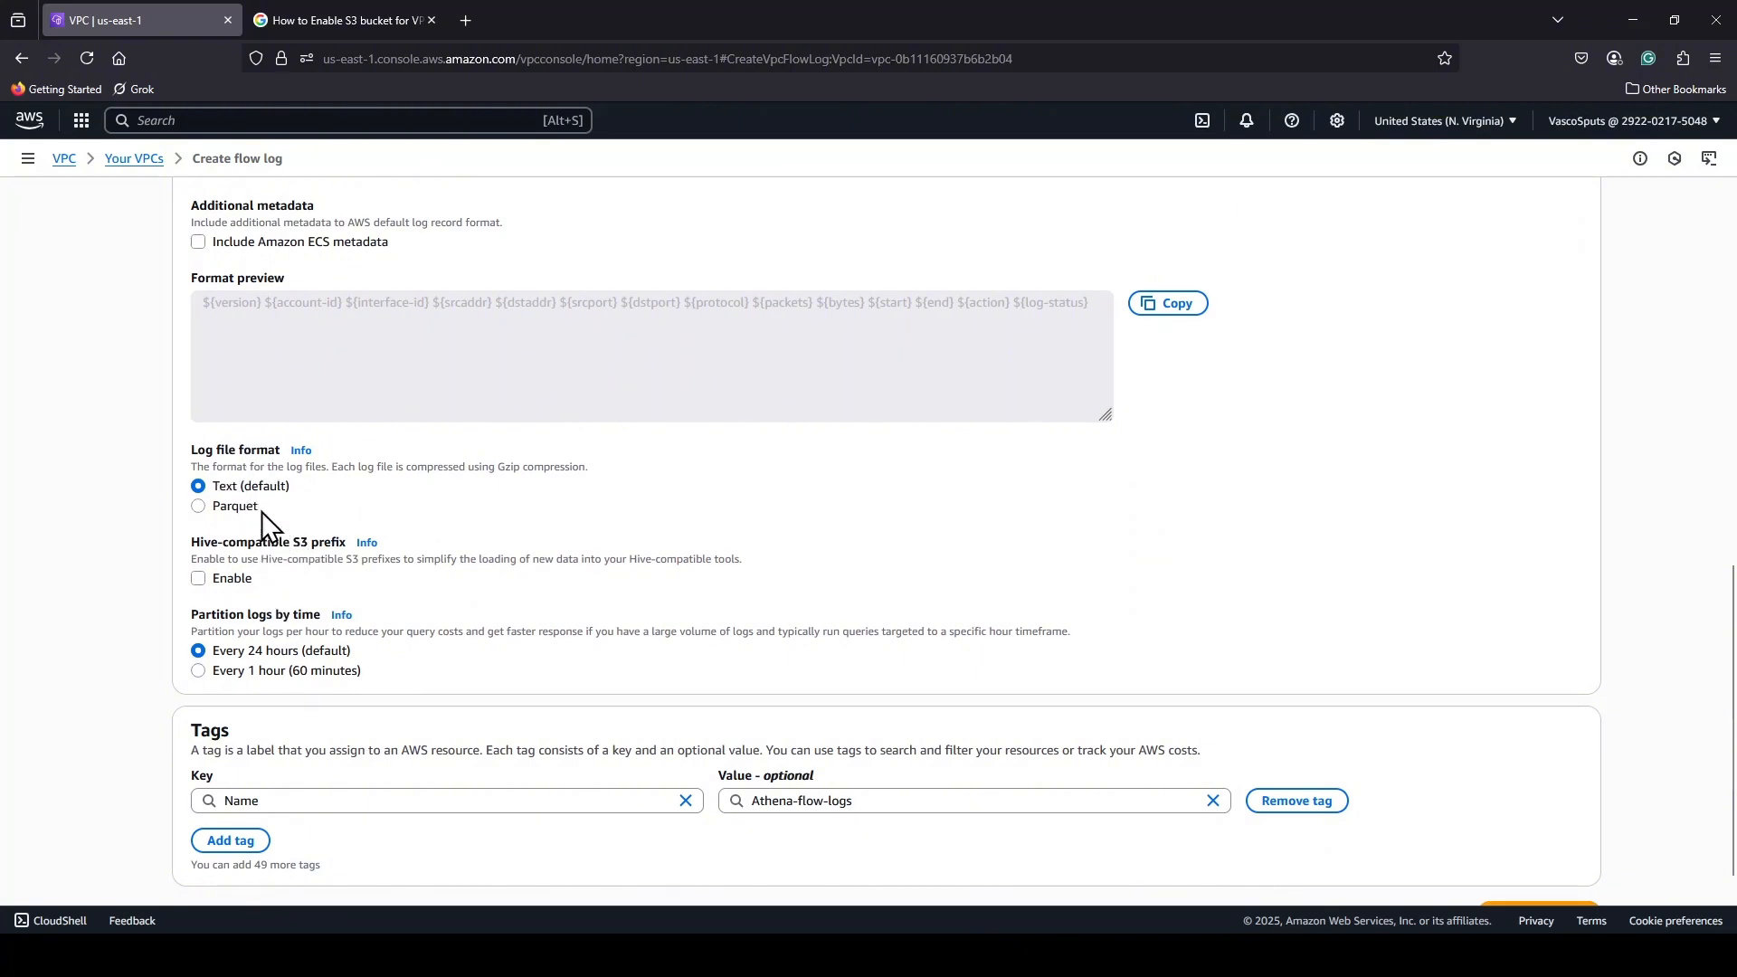
left_click(246, 485)
scroll(600, 554, "down", 1)
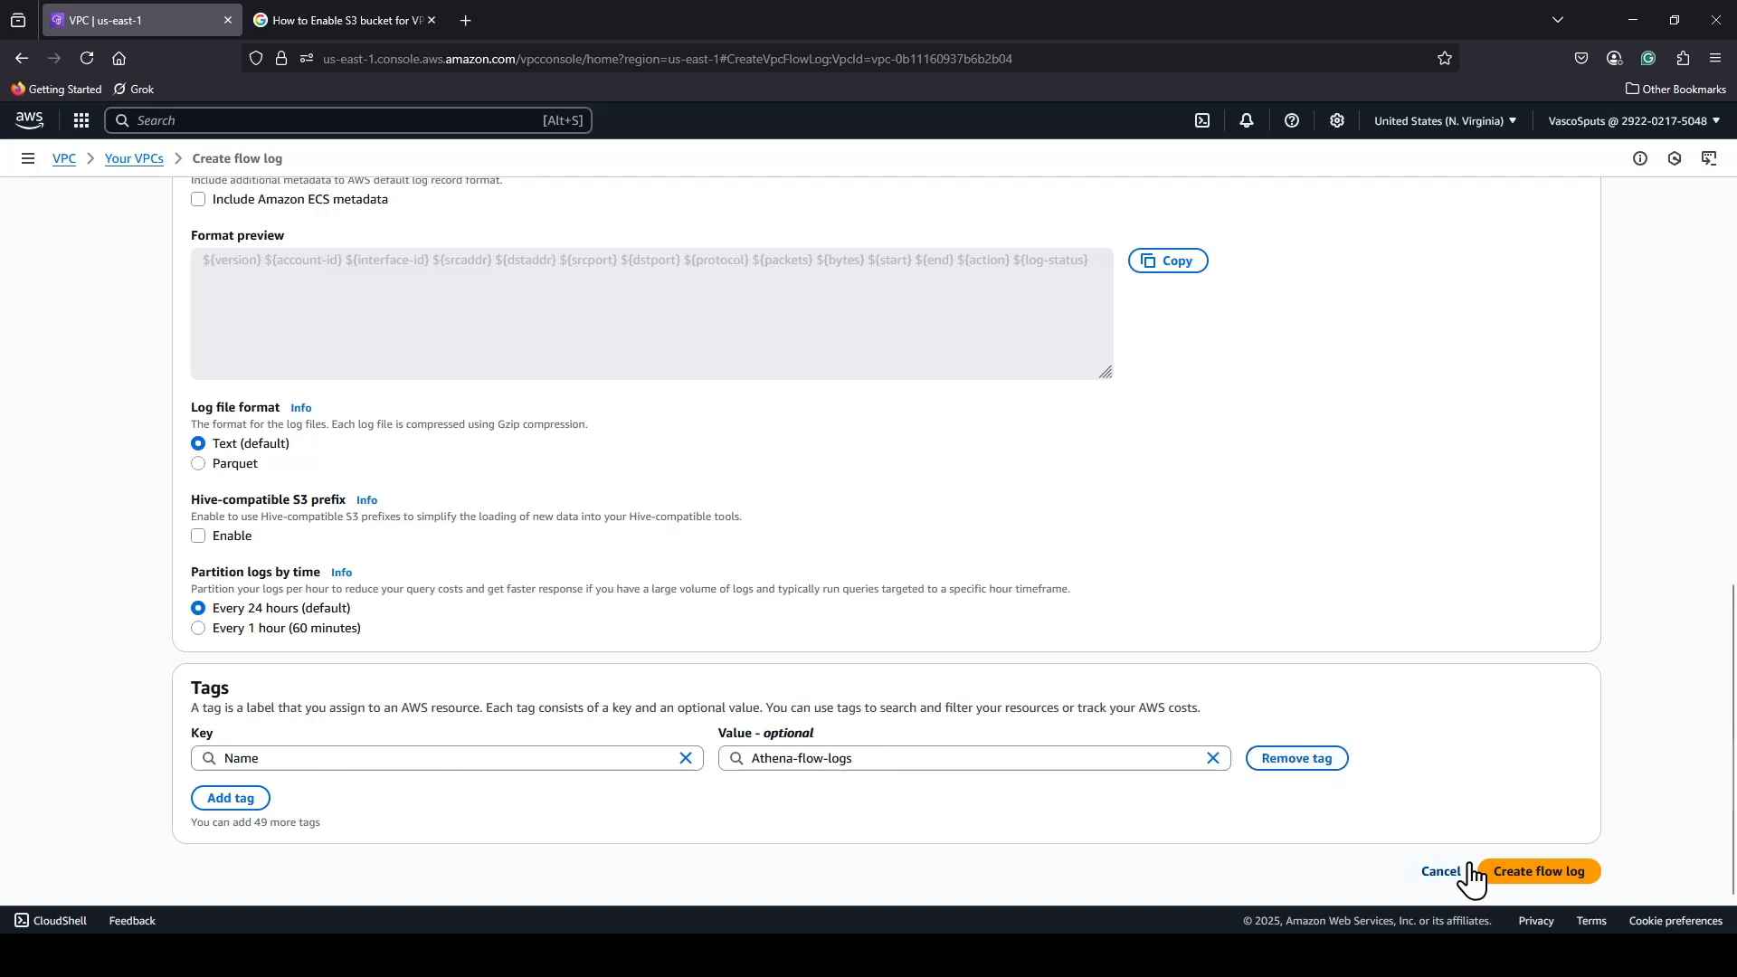
left_click(1514, 882)
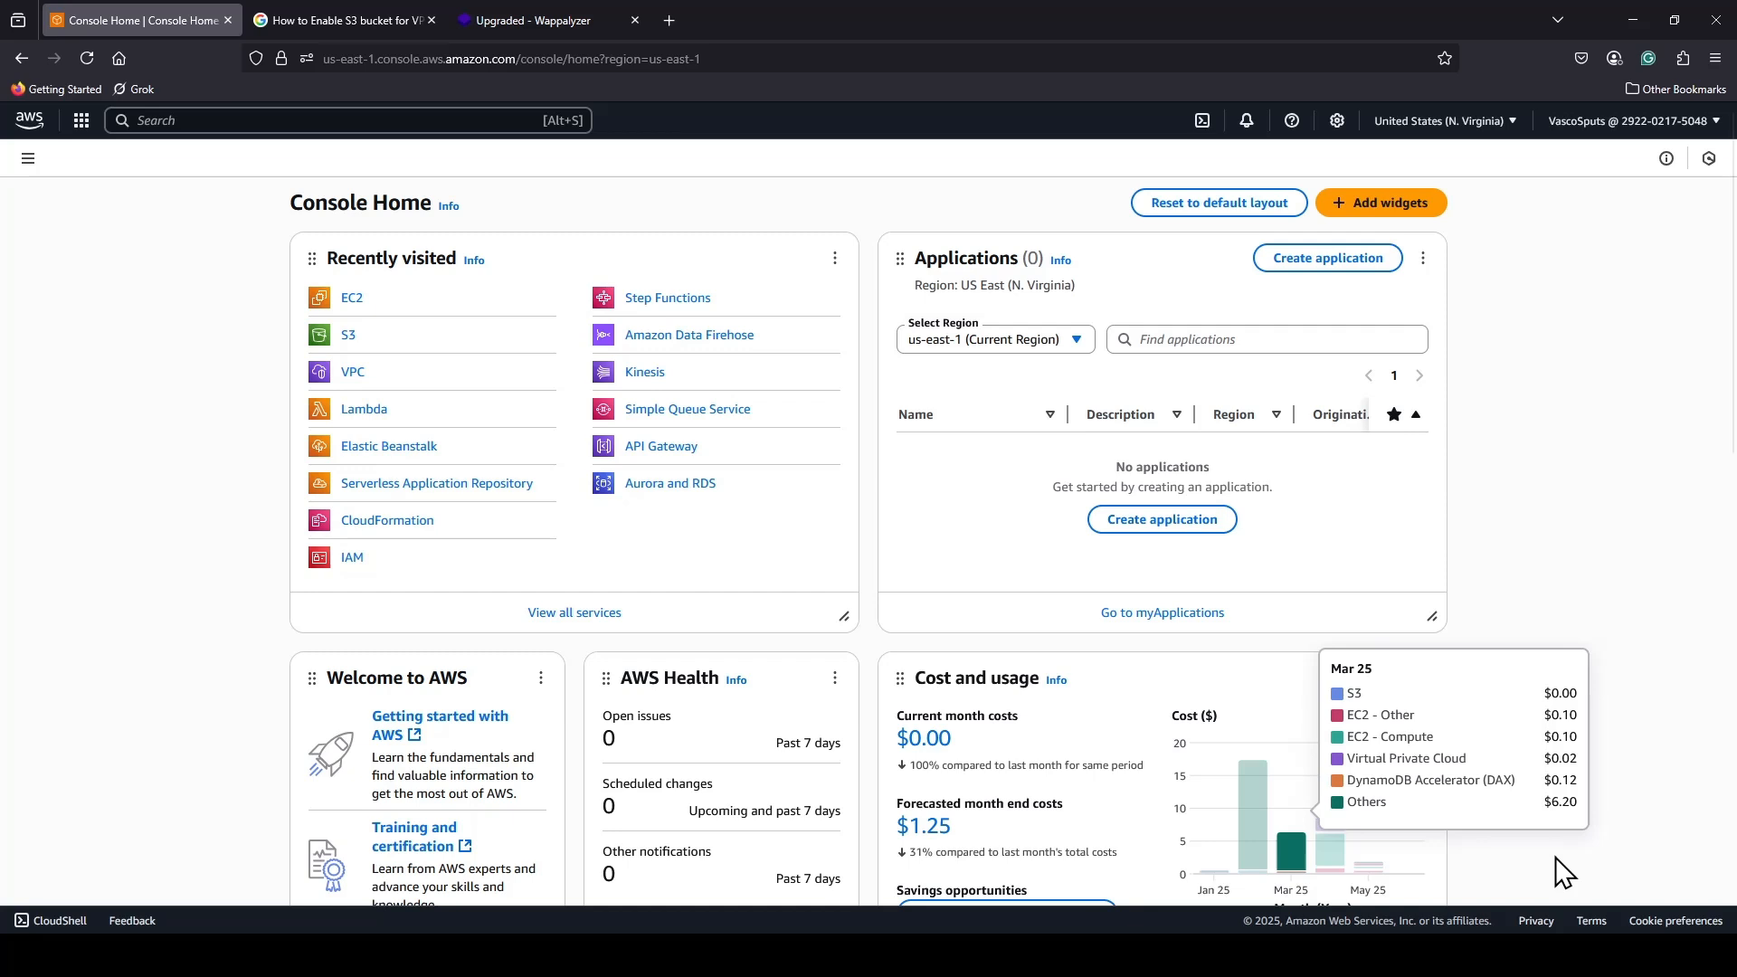
Select the EC2 instance Athena-flow-log-EC2 and connect to it through EC2 Instance Connect using its public IP as ec2-user.
left_click(349, 301)
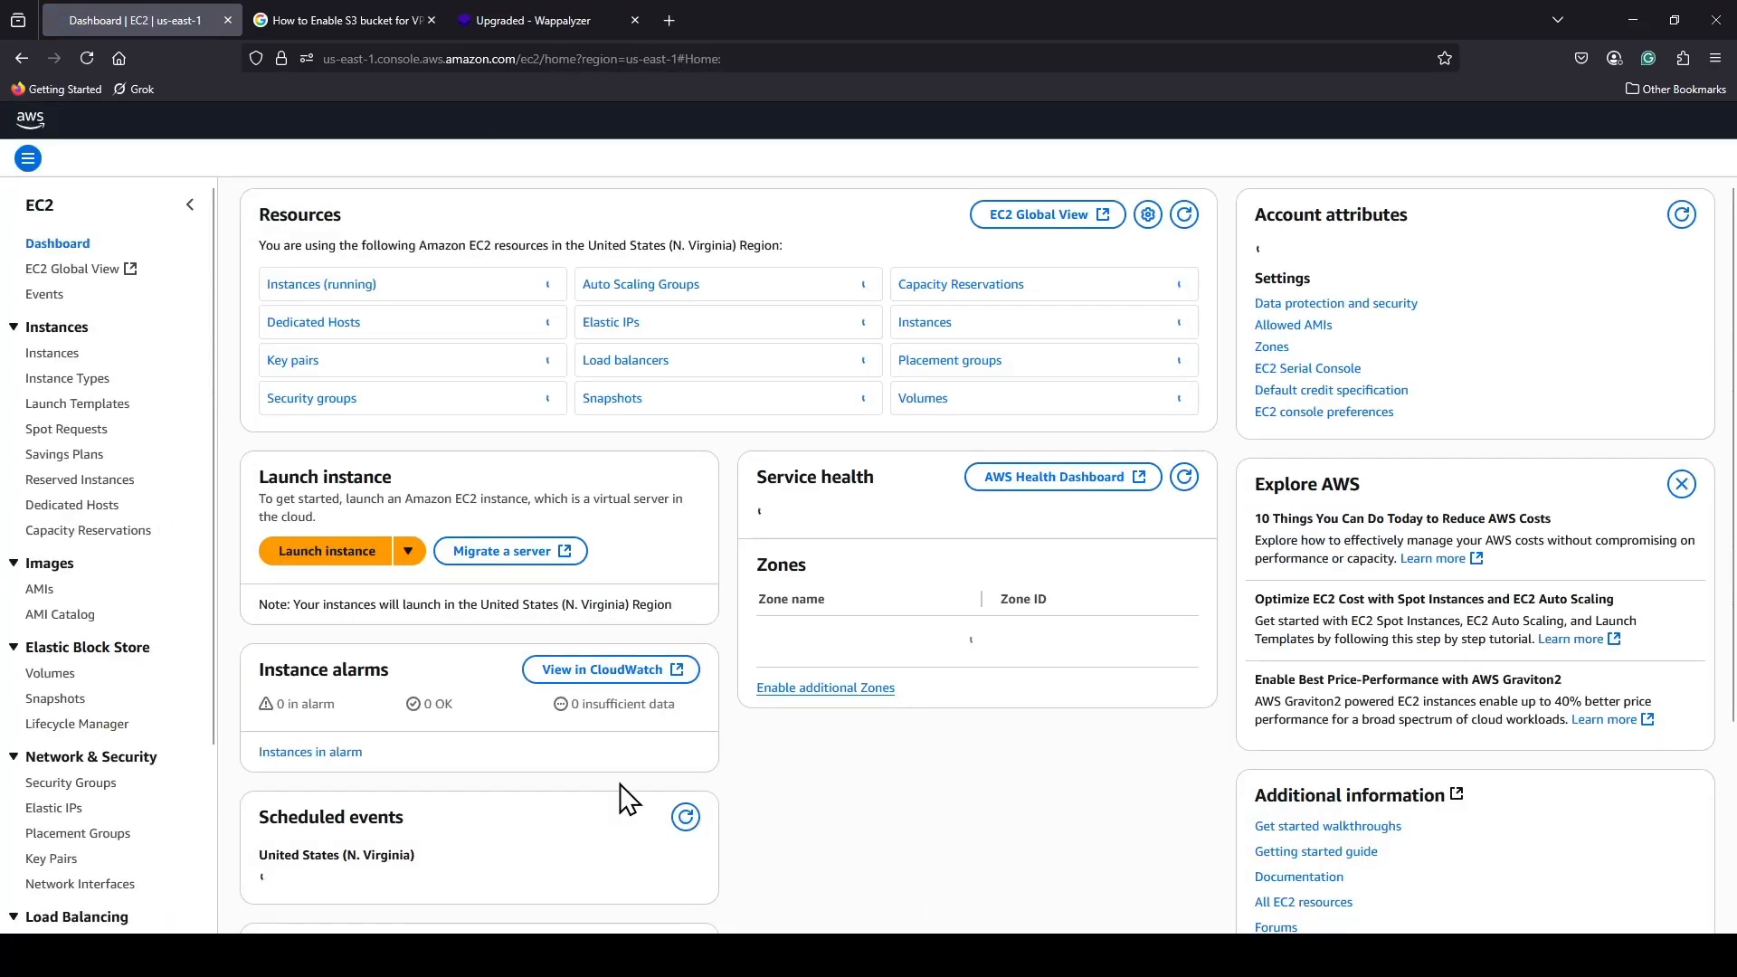
left_click(53, 353)
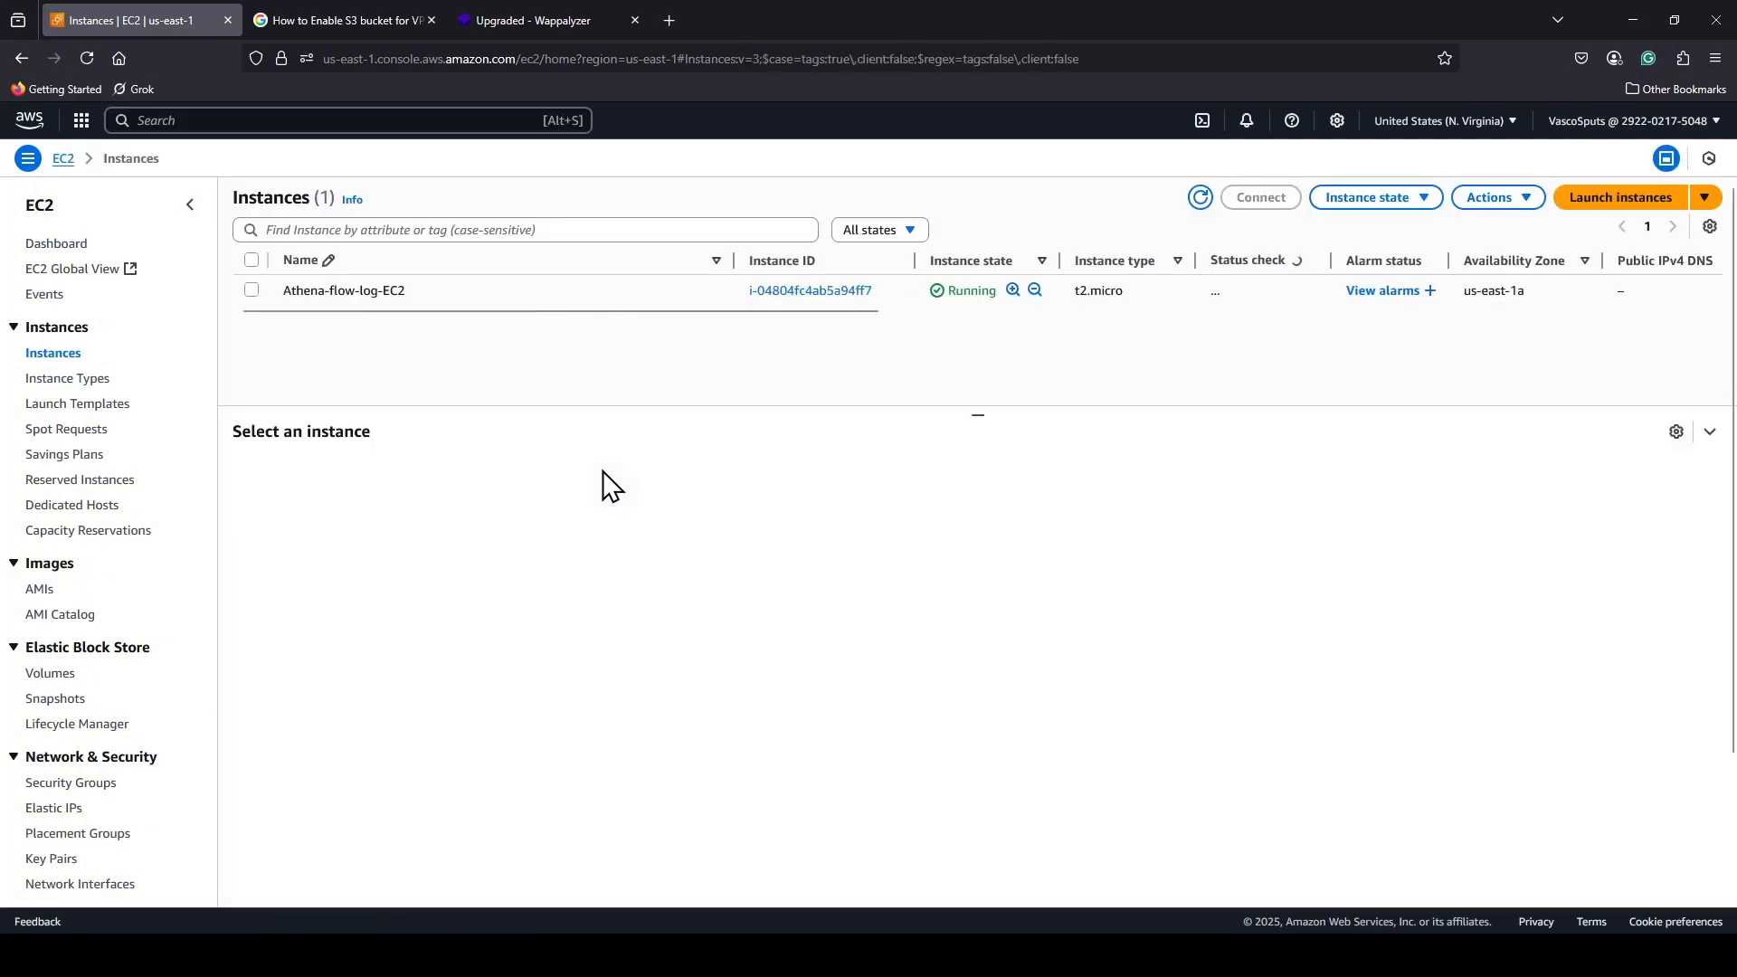
left_click(253, 291)
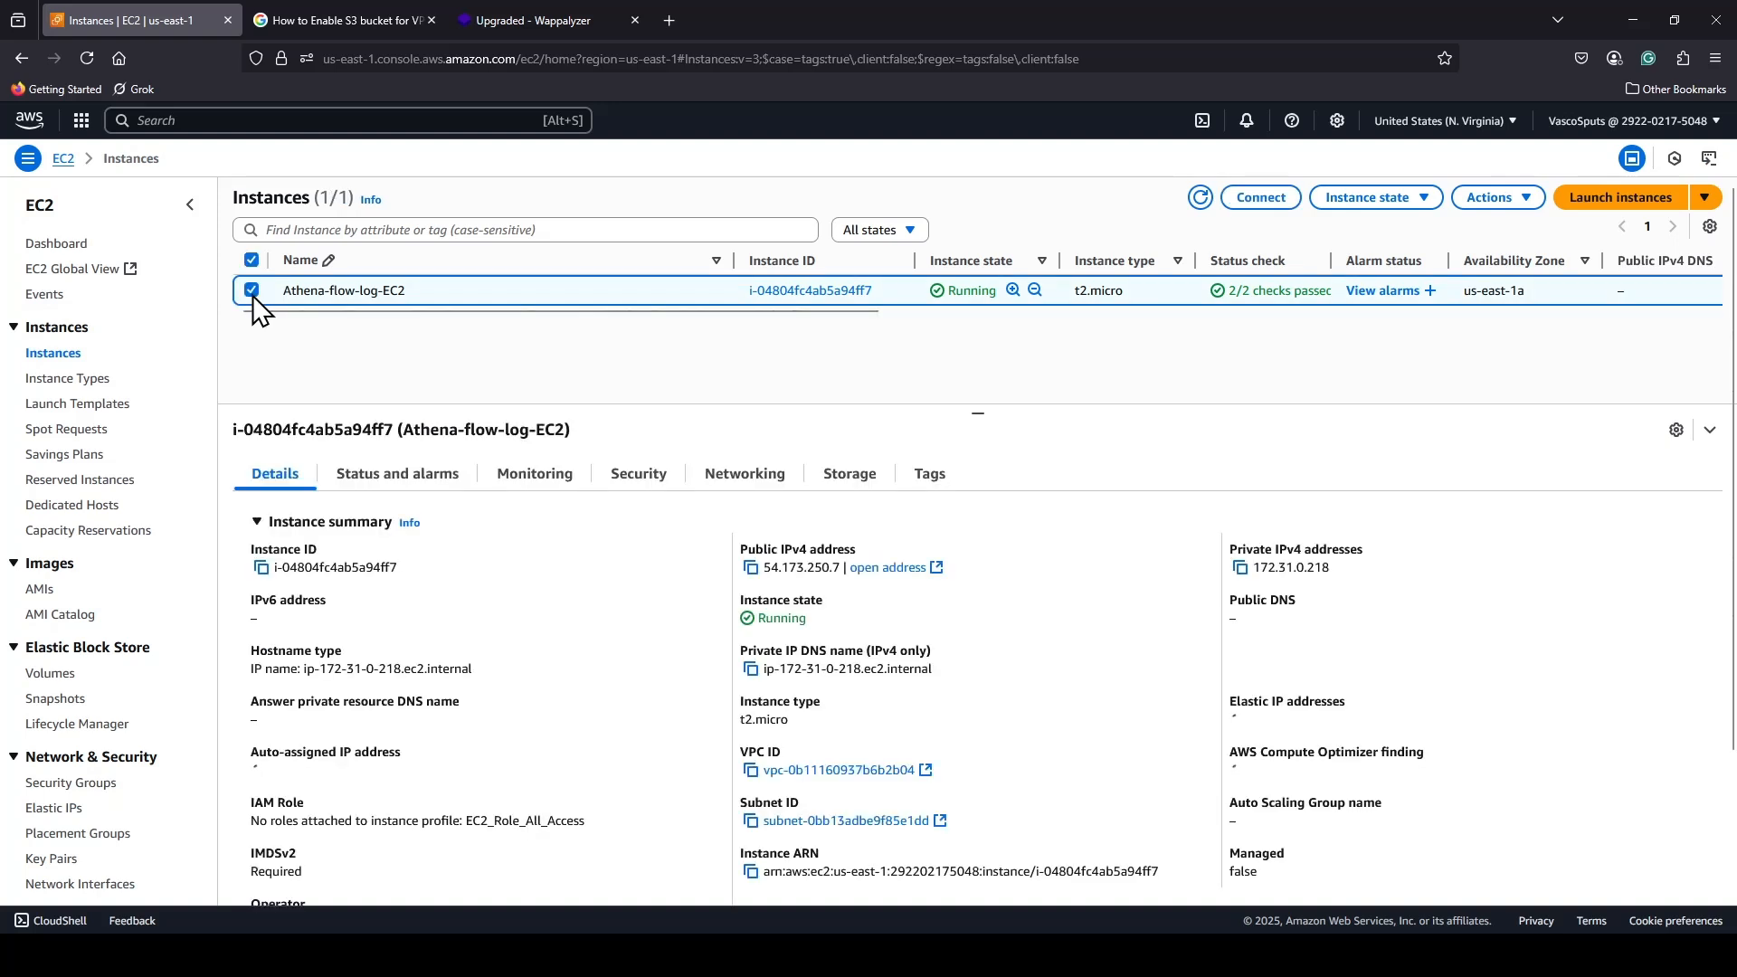
left_click(1264, 199)
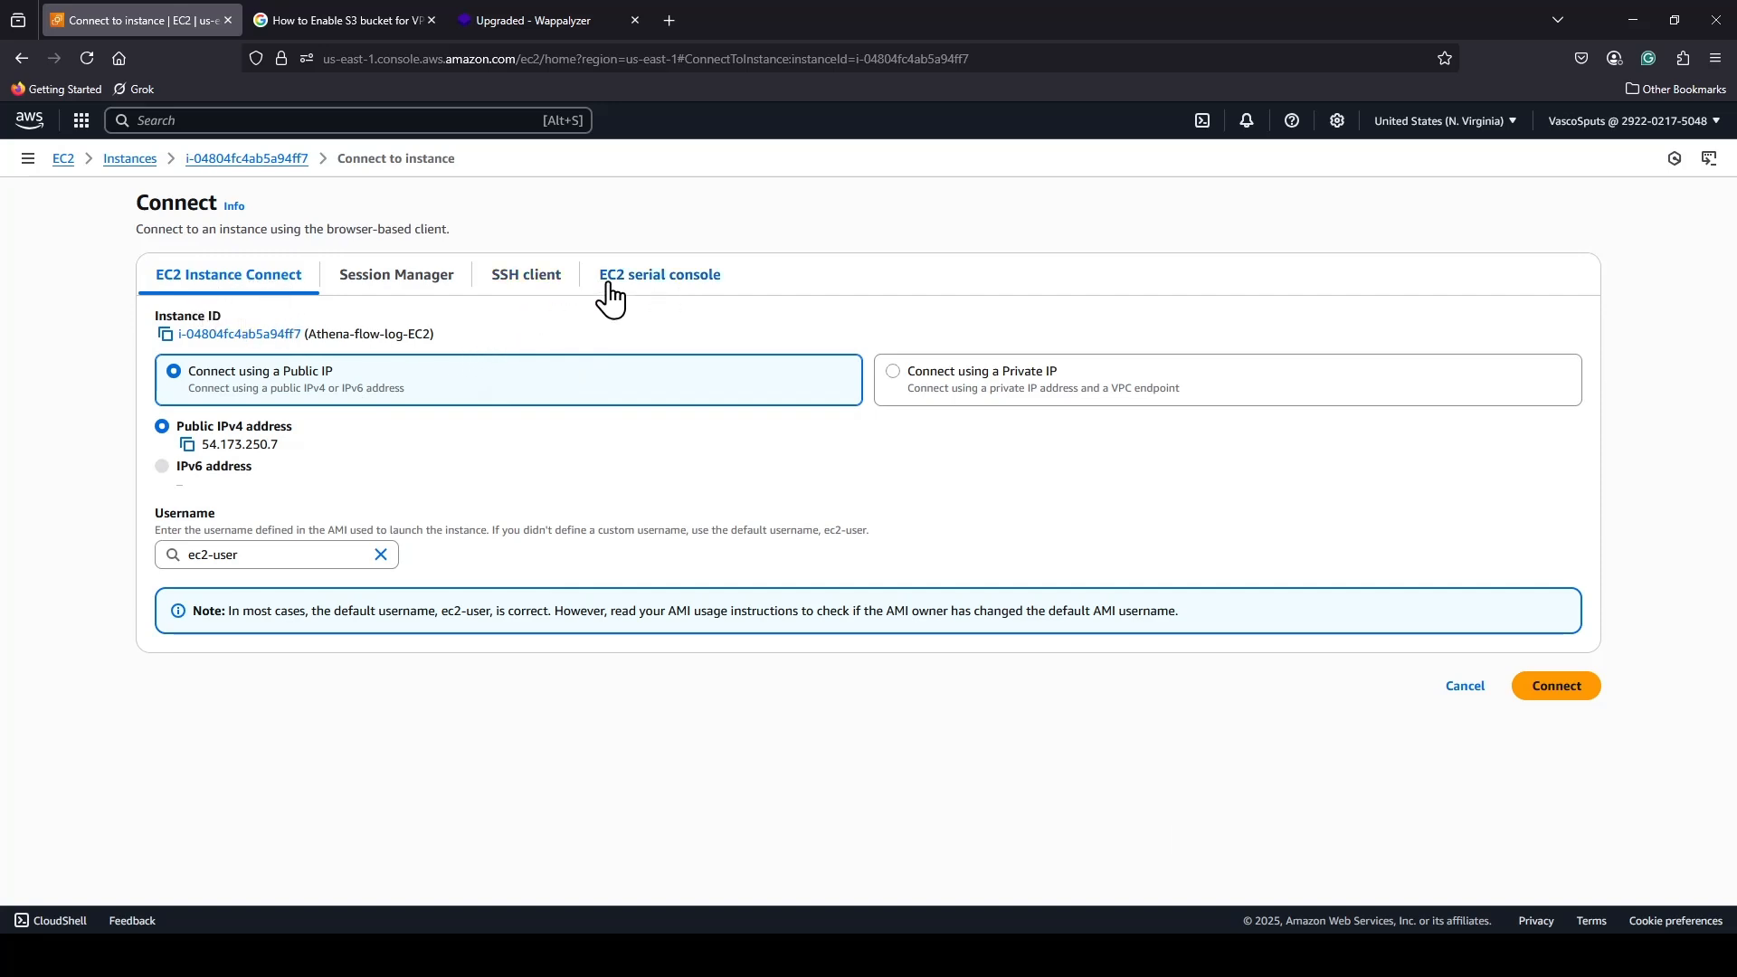
left_click(560, 304)
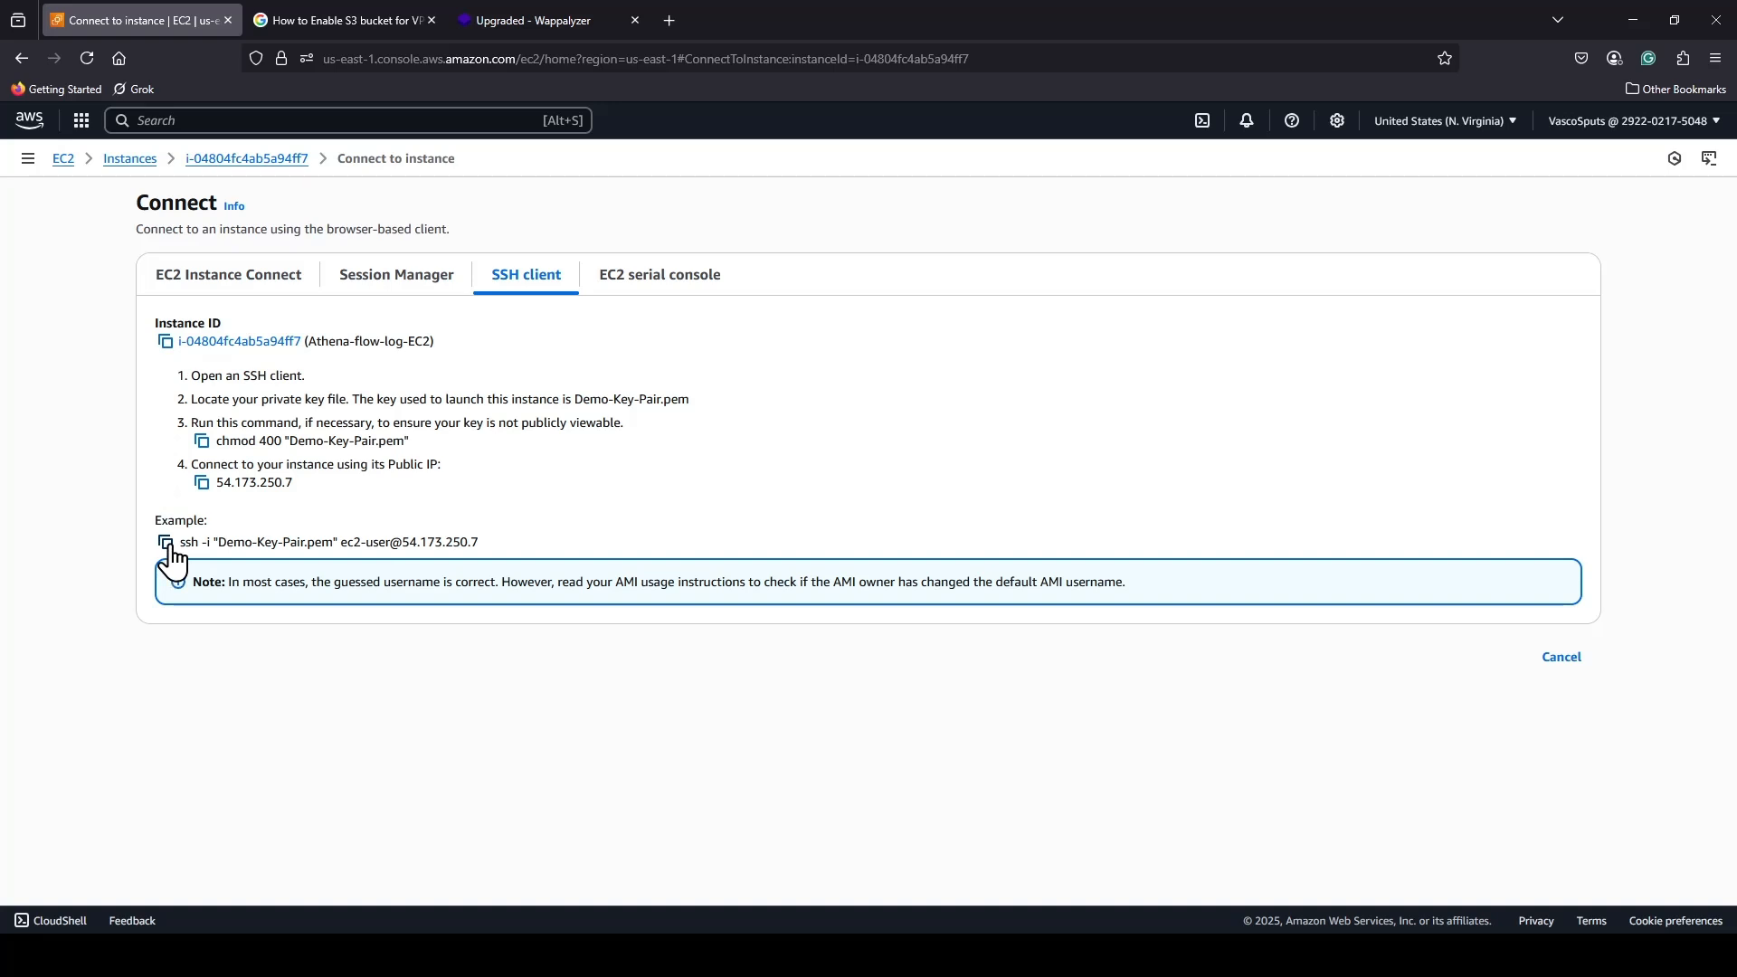
left_click(226, 277)
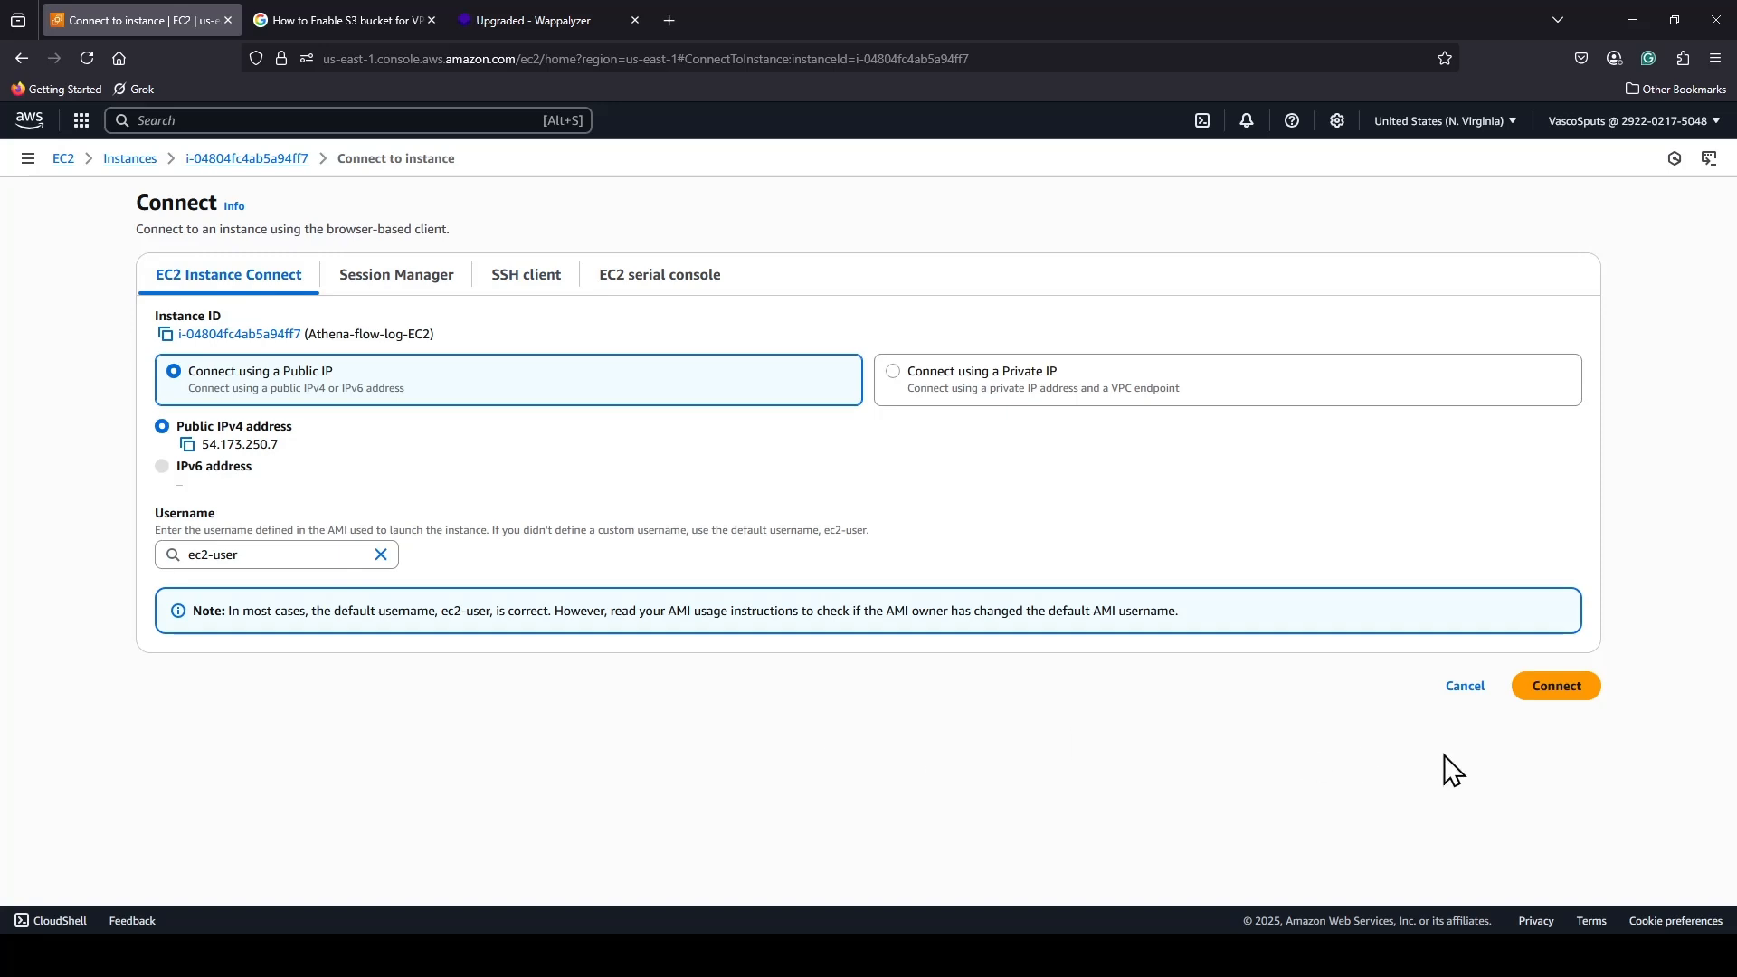
left_click(1556, 689)
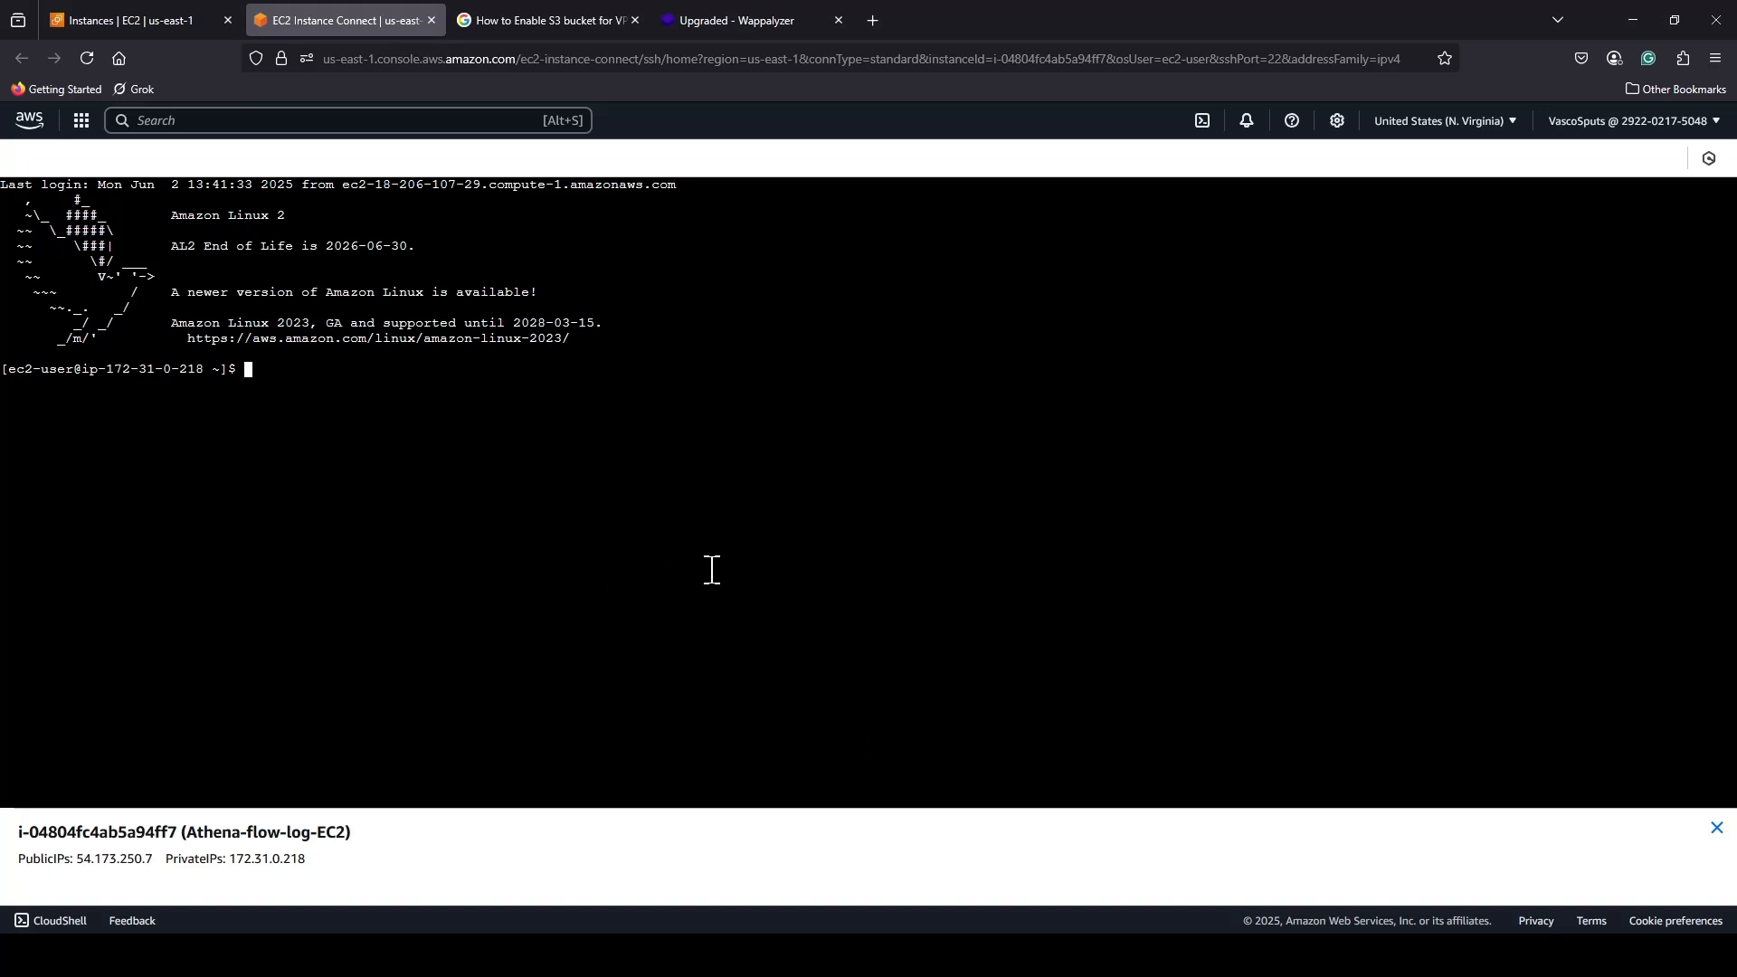
Switch to the root user with sudo su and update the instance's packages with yum -y update.
type("sudo su")
key("Return")
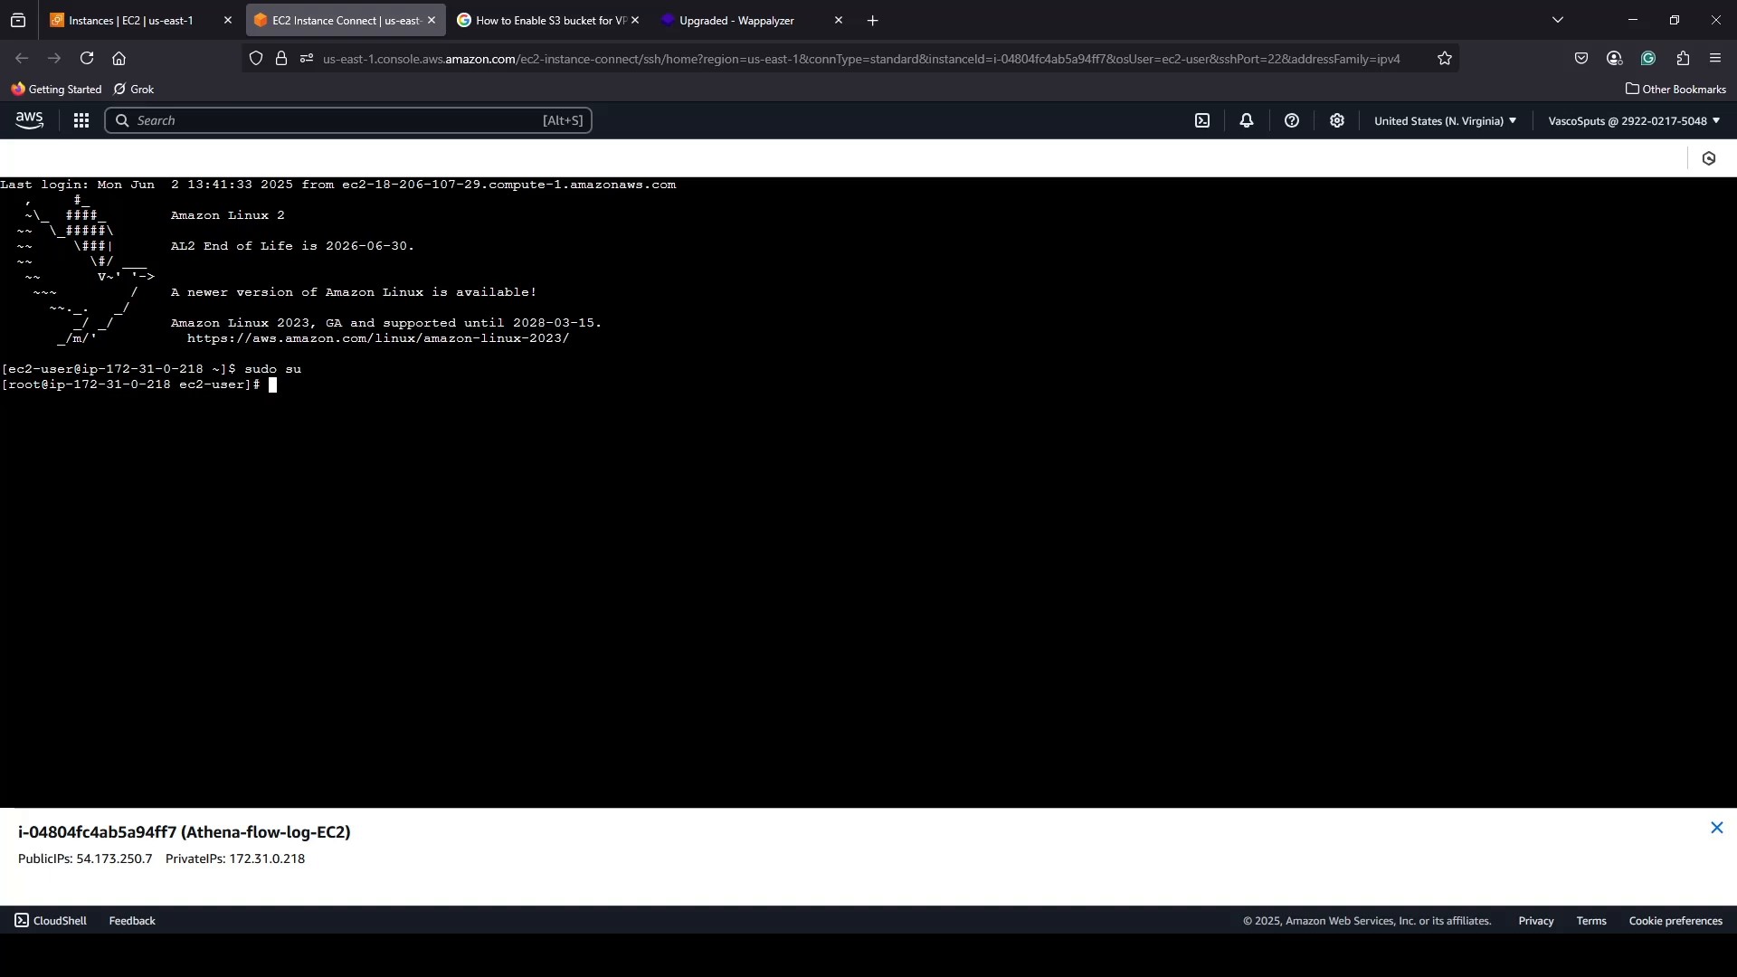
key("alt+Tab")
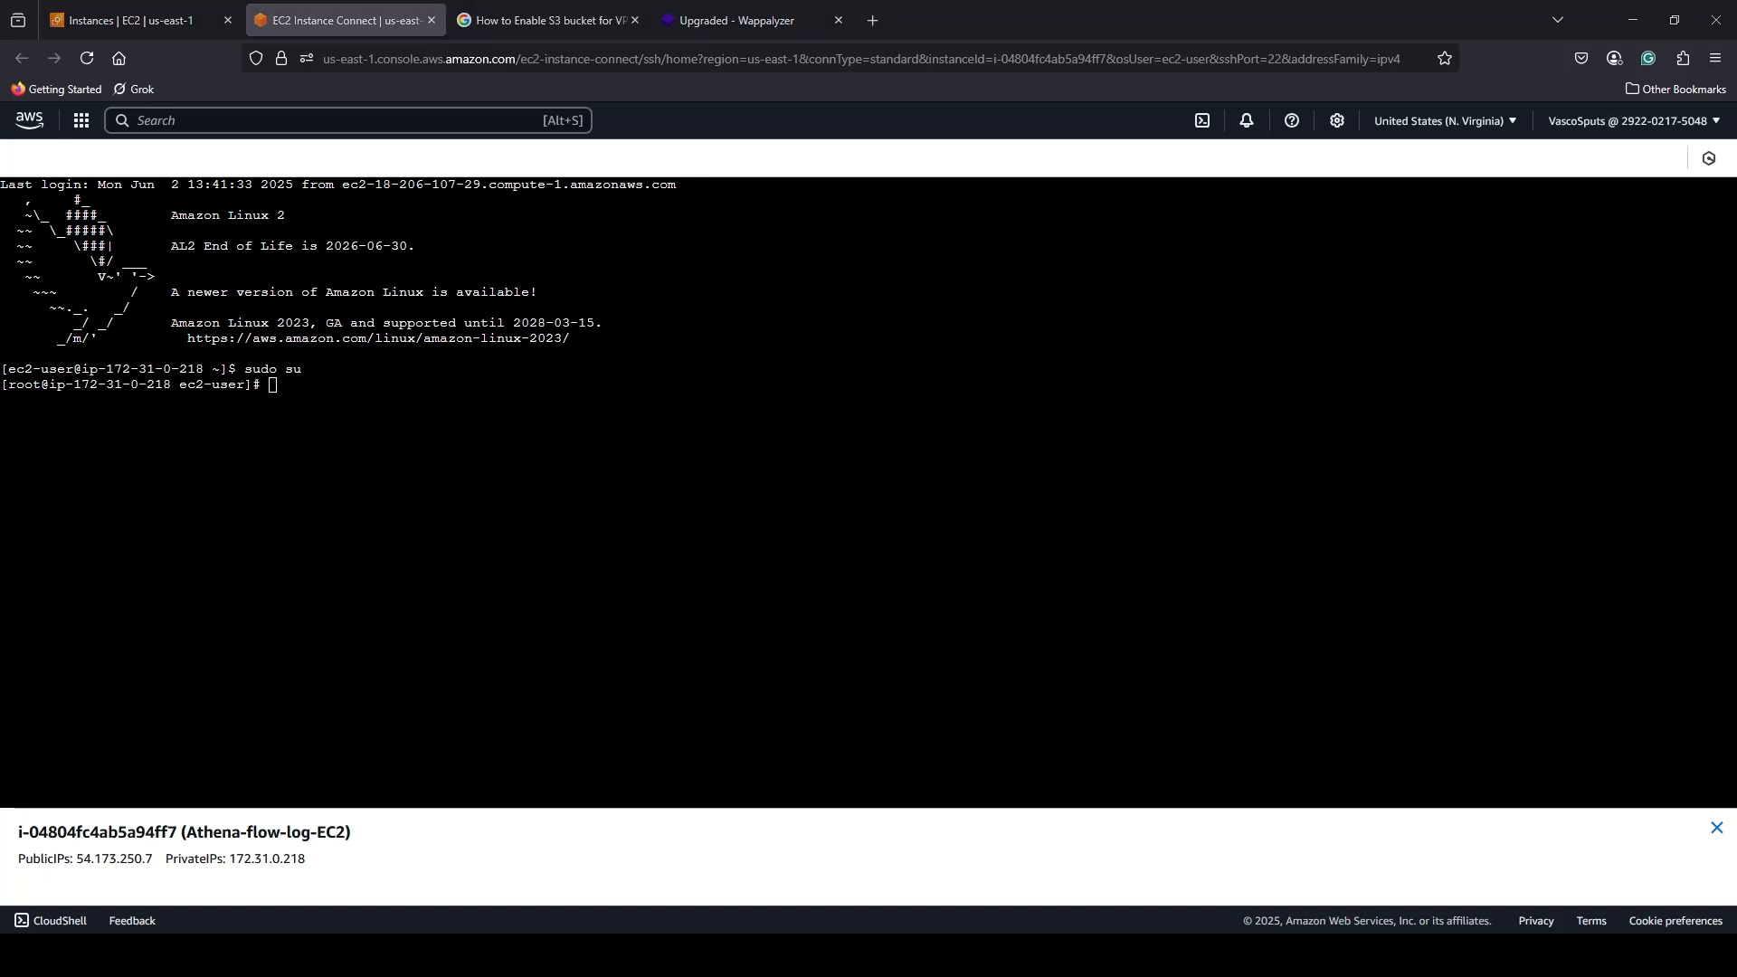
left_click(667, 468)
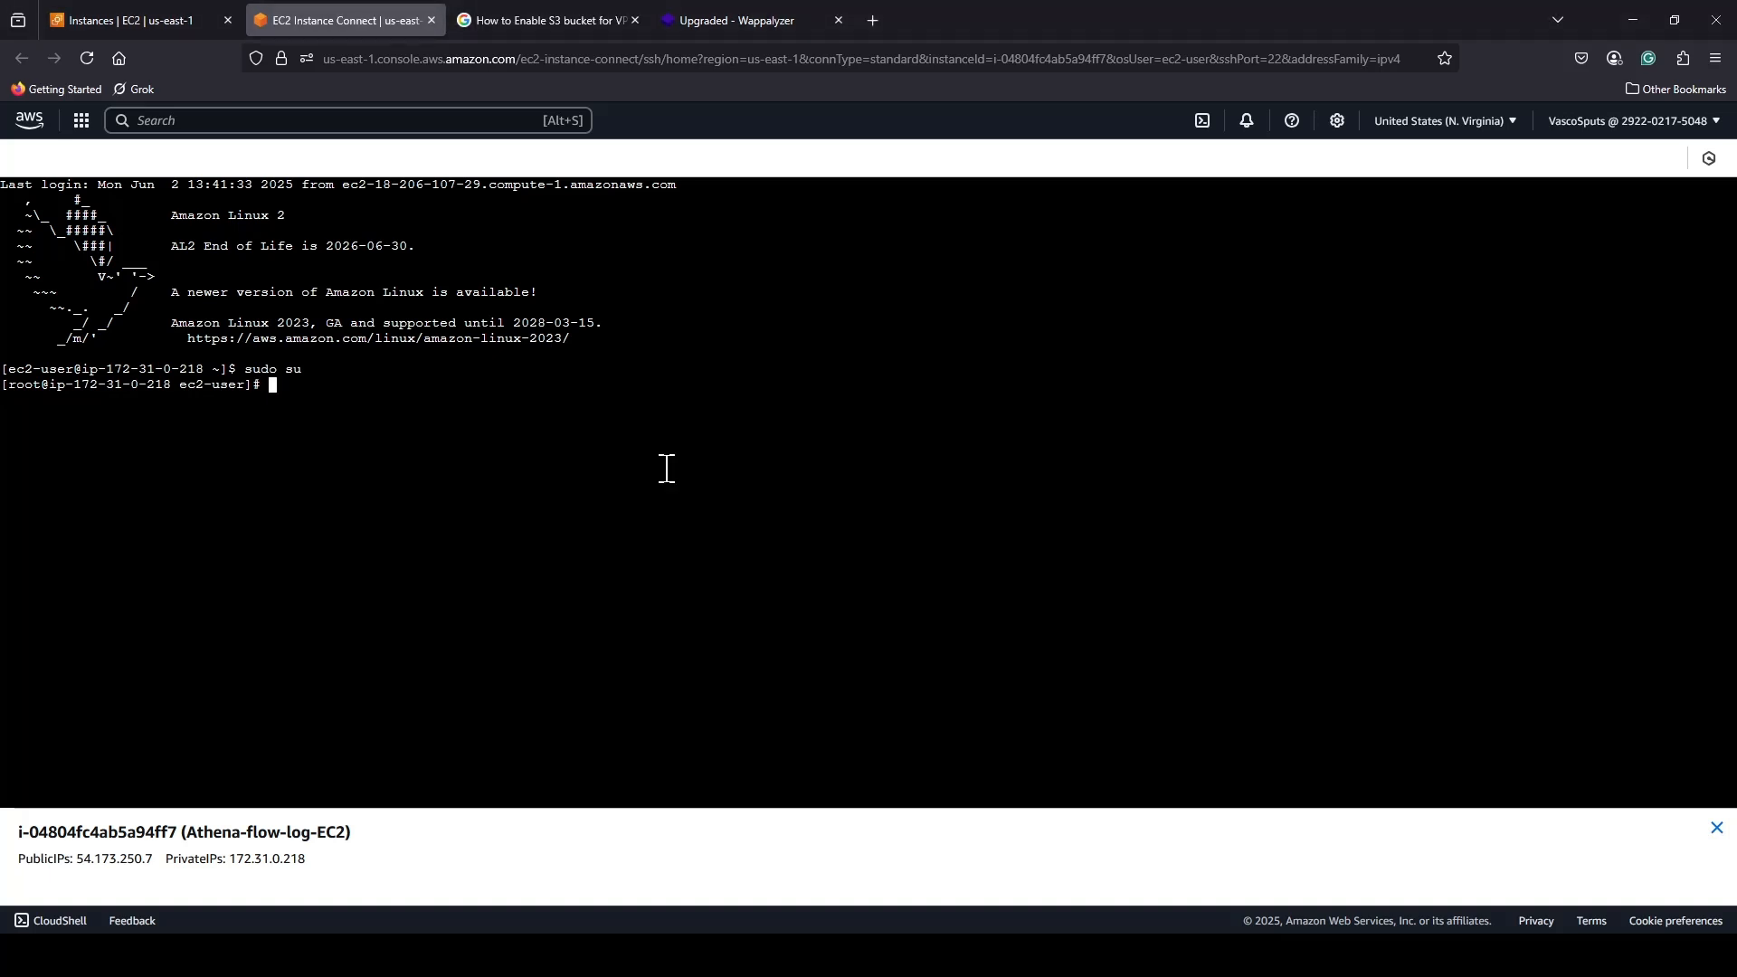
type("yum -y update")
key("Return")
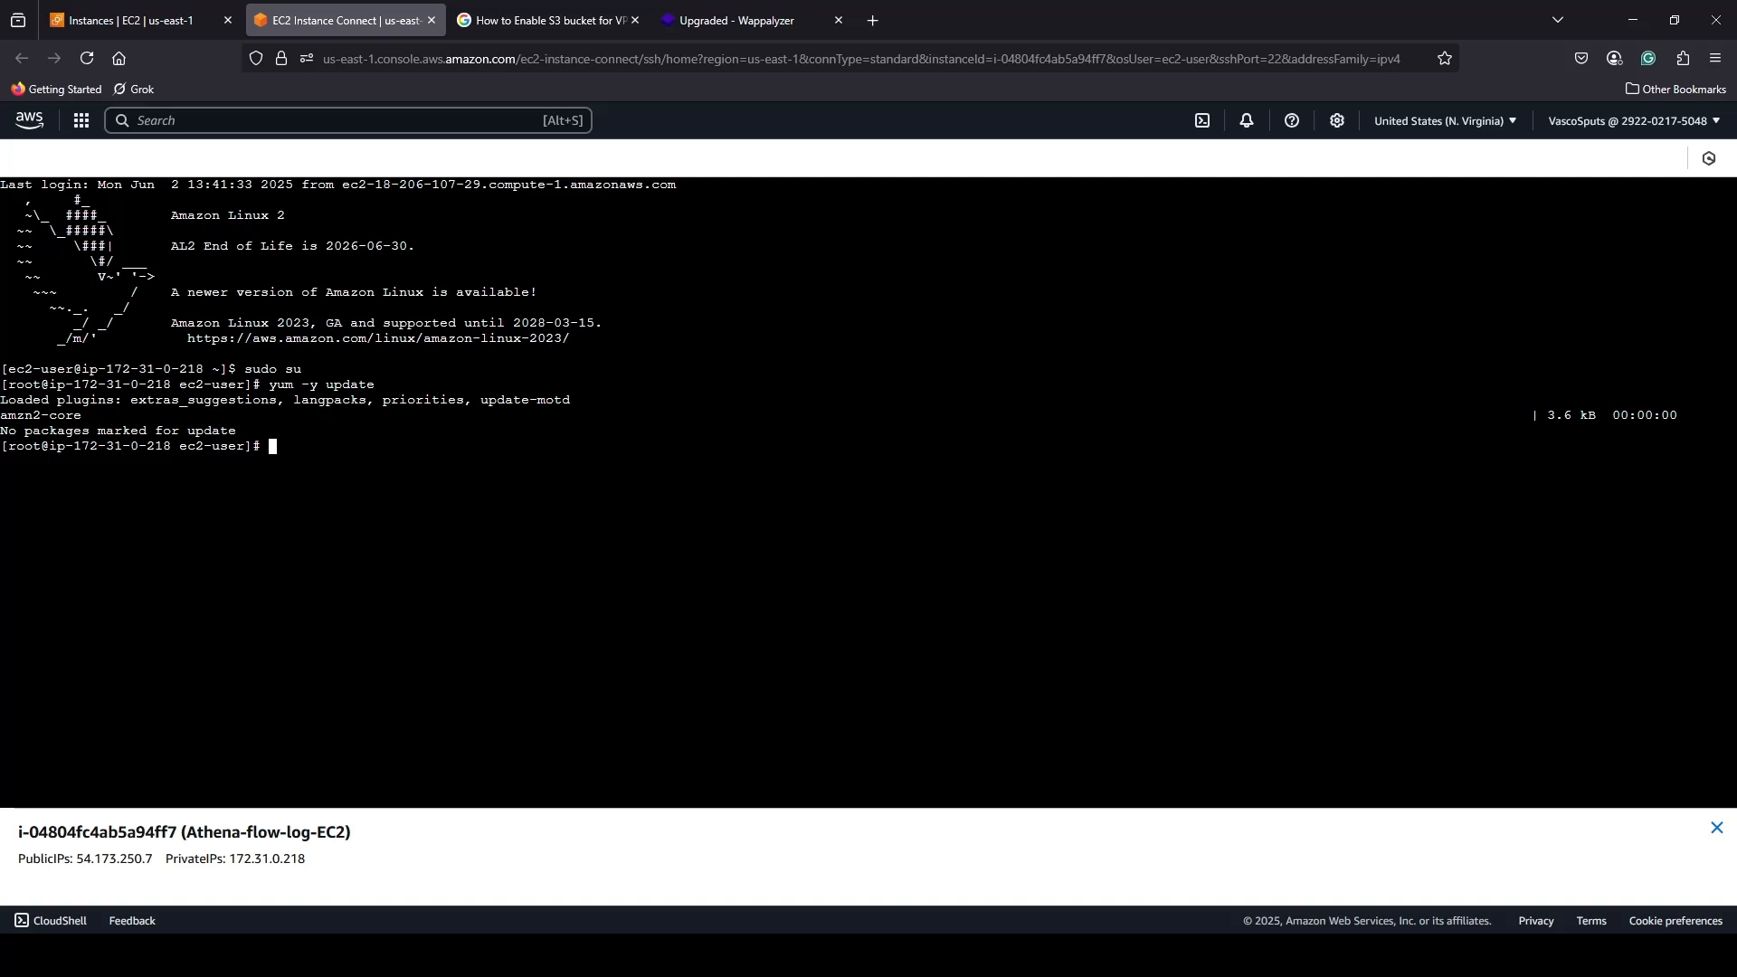
key("alt+Tab")
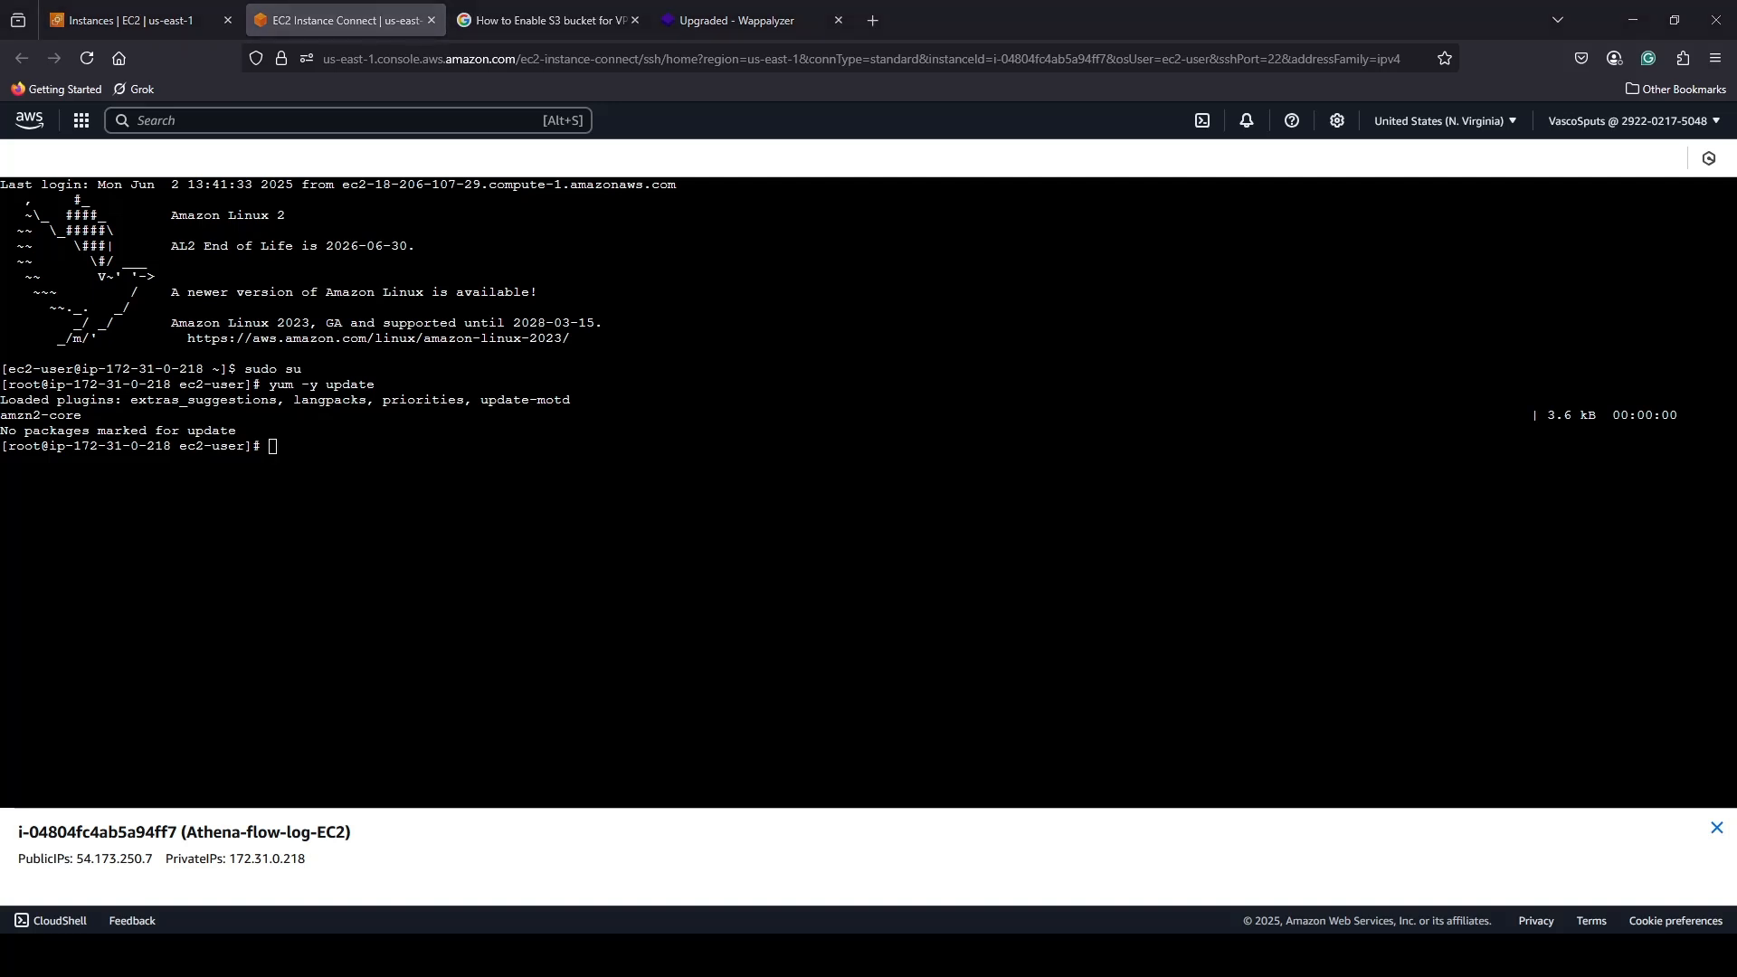
left_click(443, 537)
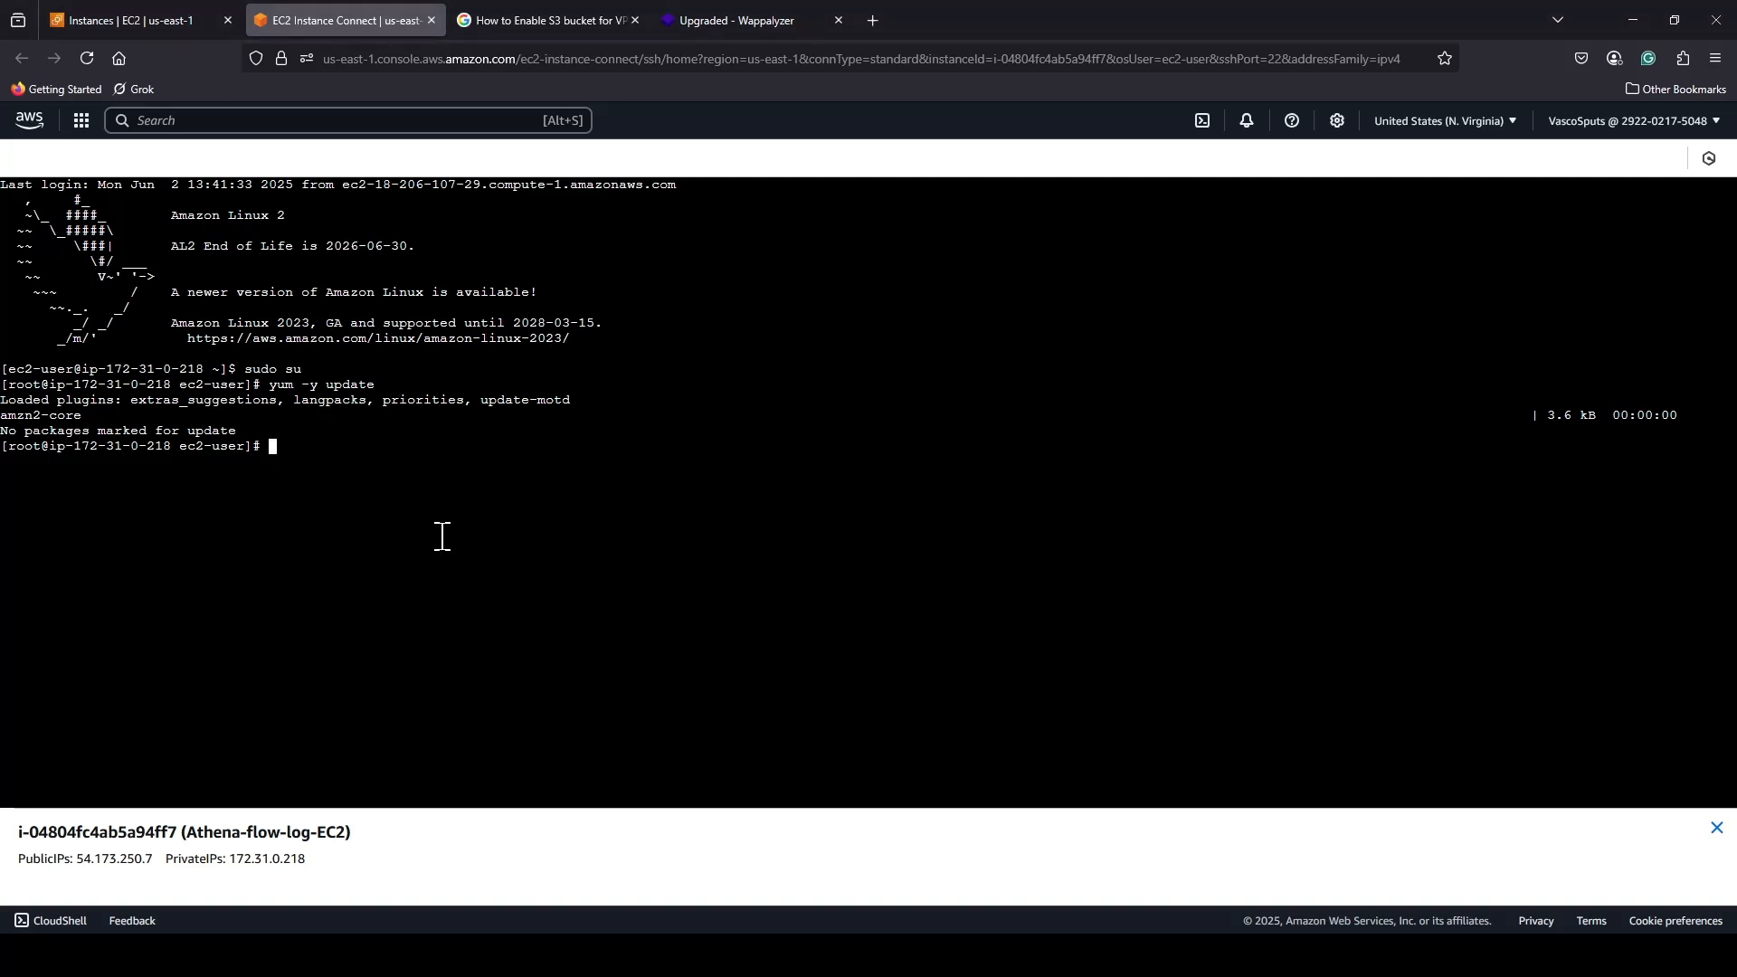
Install the Apache web server on the instance with yum install httpd -y.
type("yum install httpd -y")
key("Return")
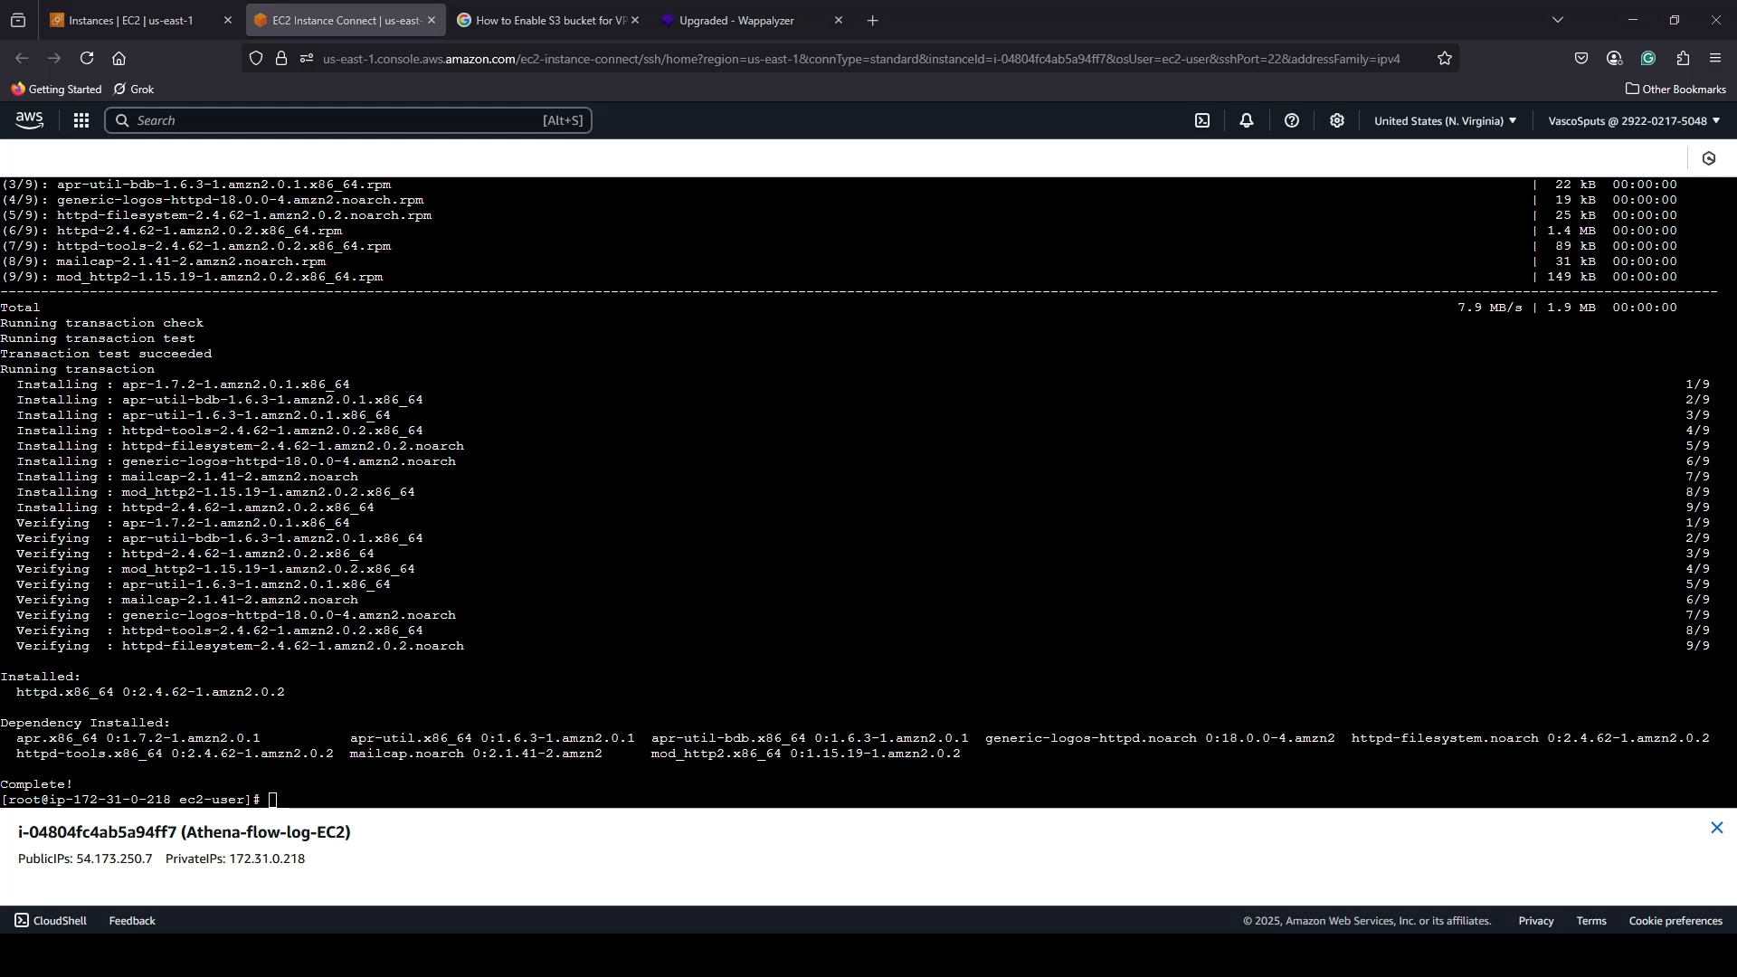
Change to /var/www/html and use echo to write "This is coming from the Apache server on the internet" into /var/www/html/index.html.
left_click(340, 795)
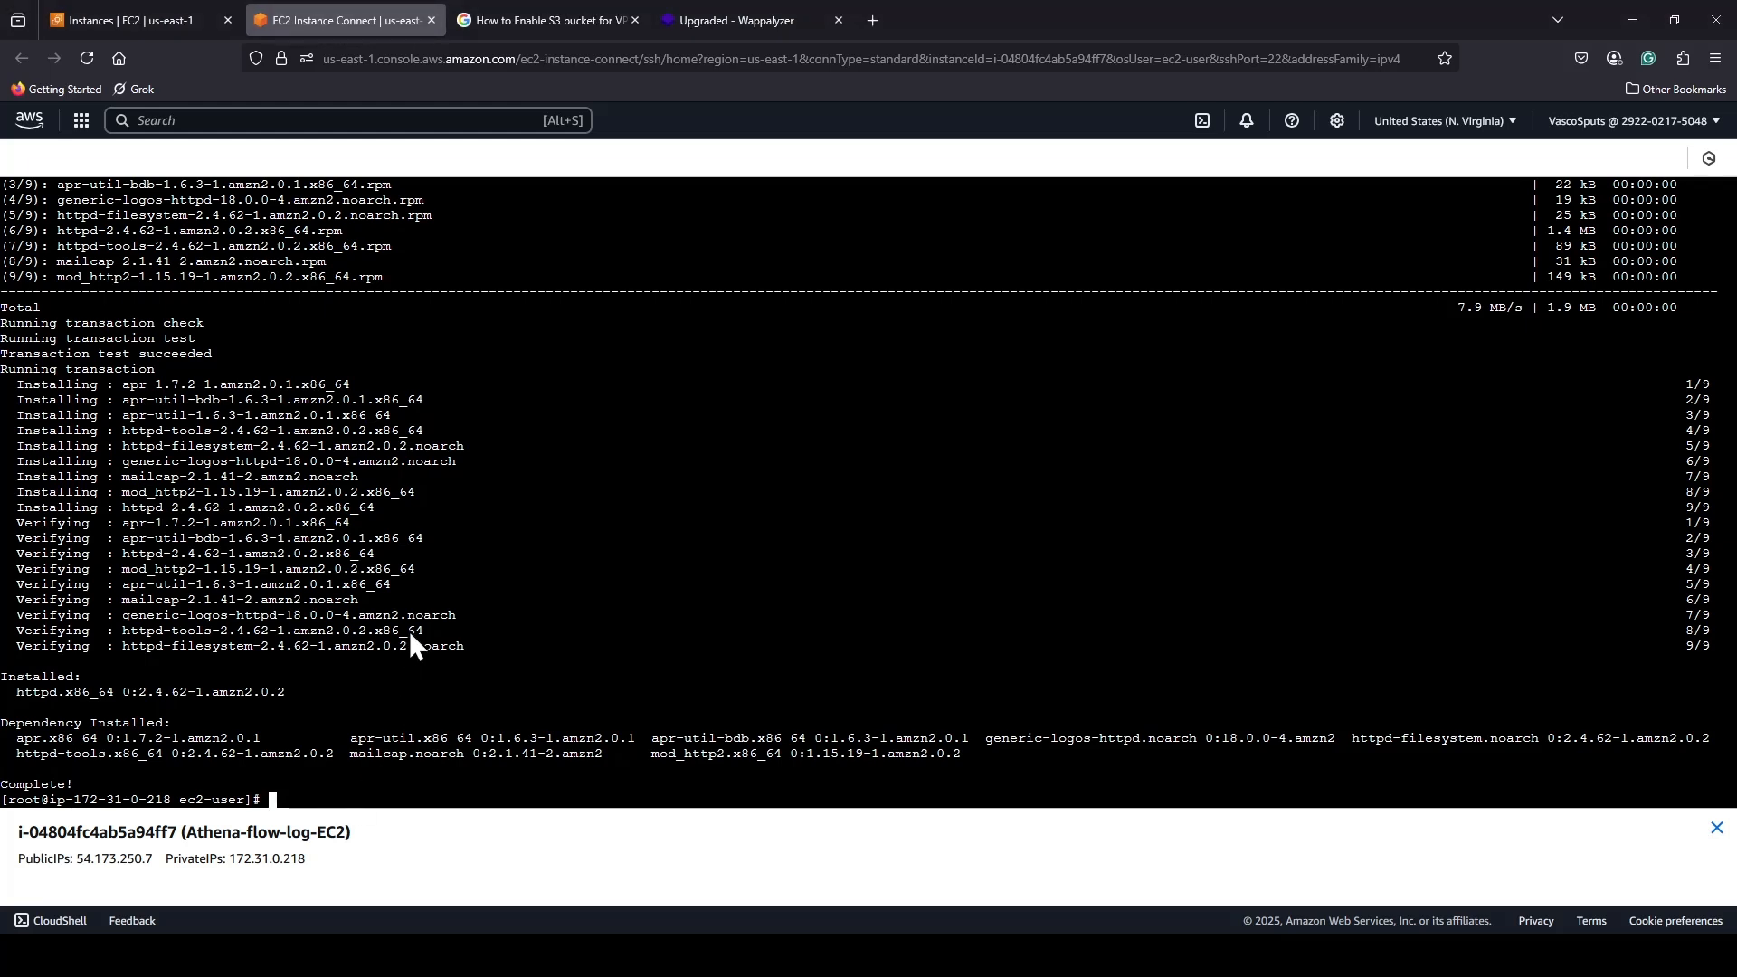
type("cd /var/www/html")
key("Return")
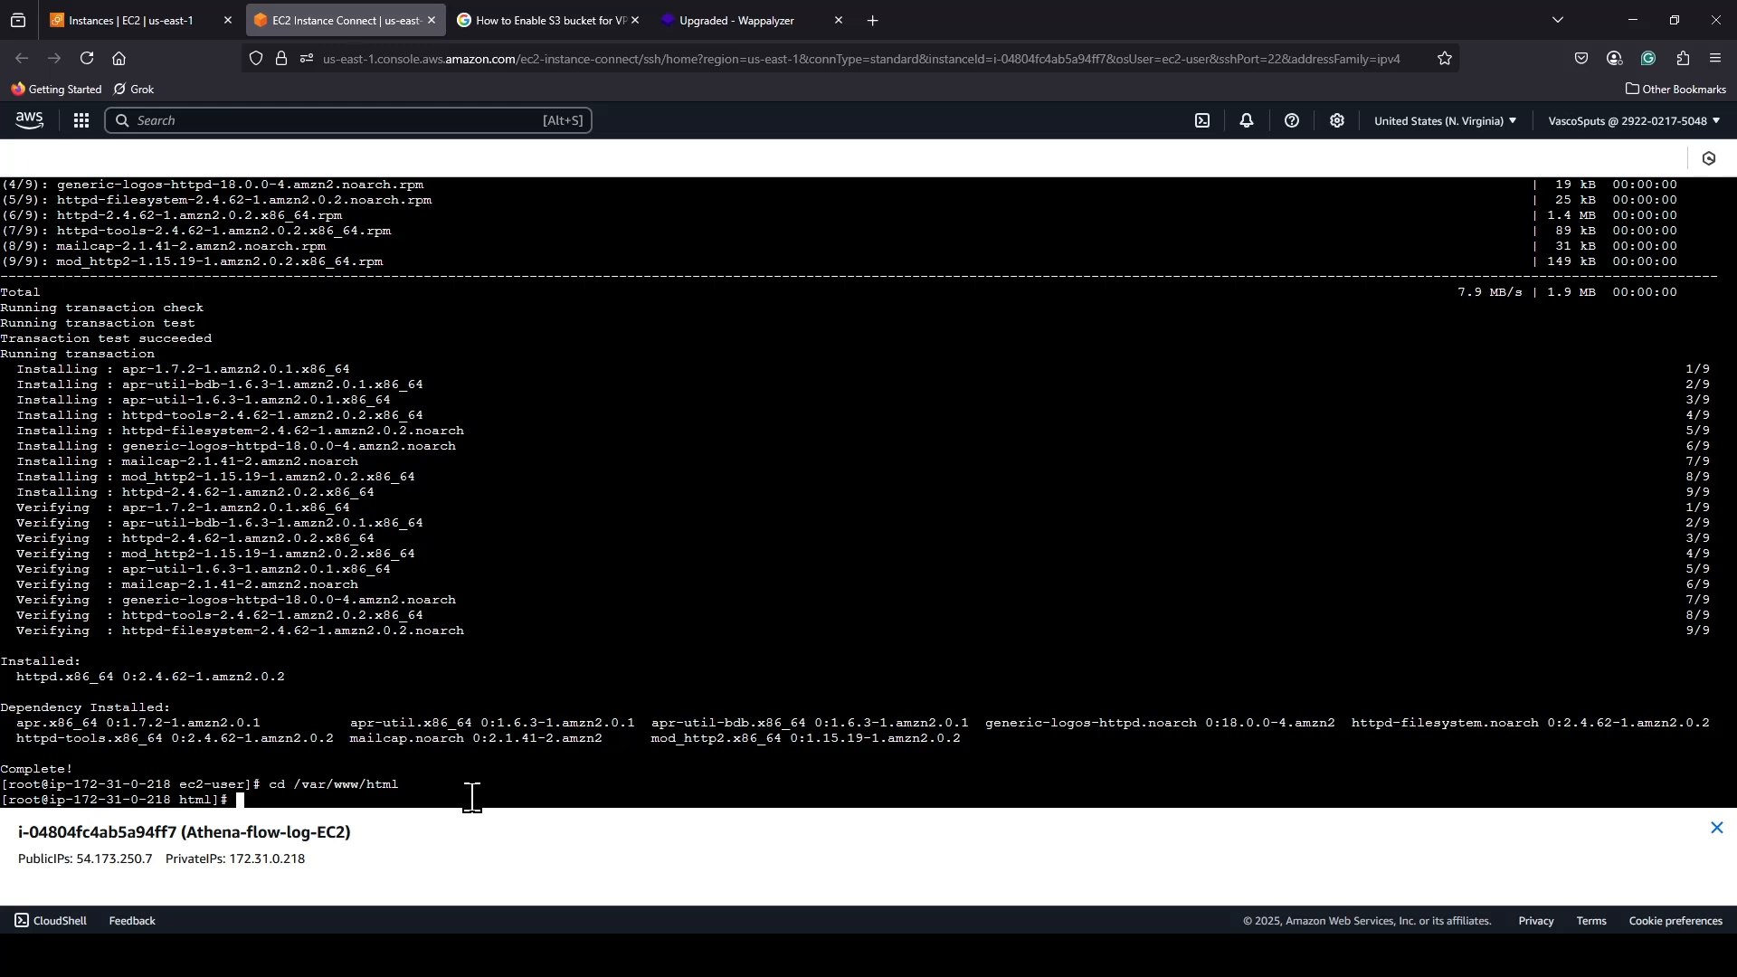
type("echo \"This is coming from the Apache server on the internet\" > /var/www/html/index.html")
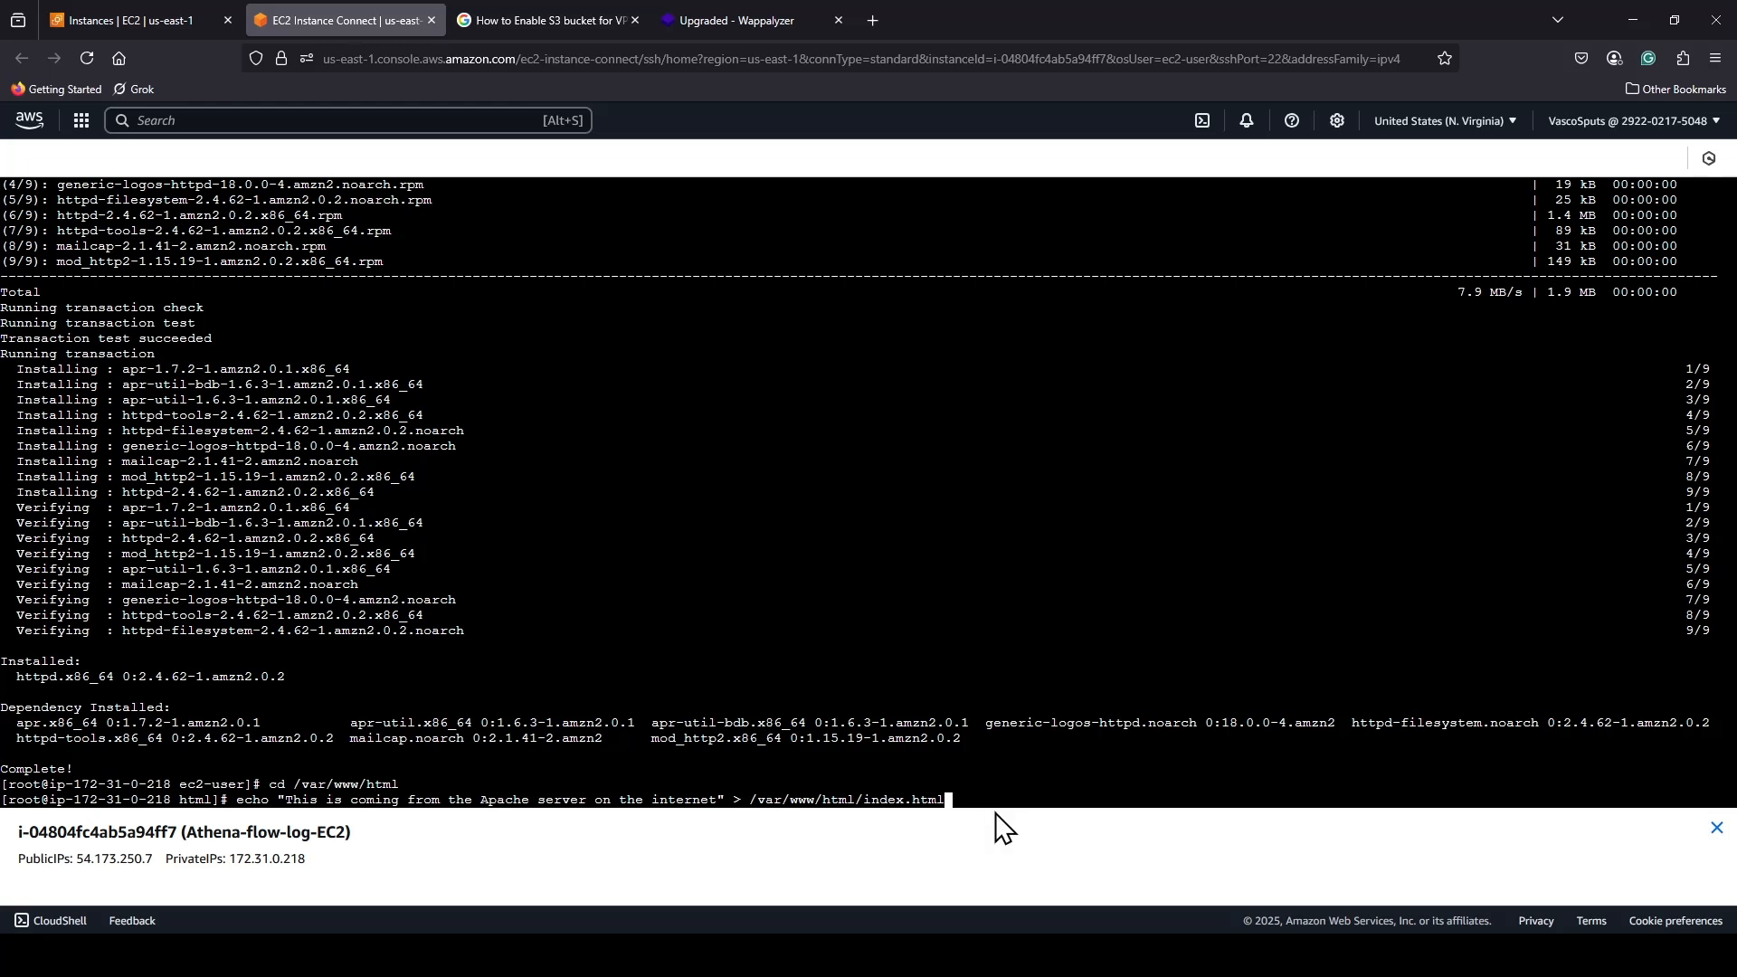
key("Return")
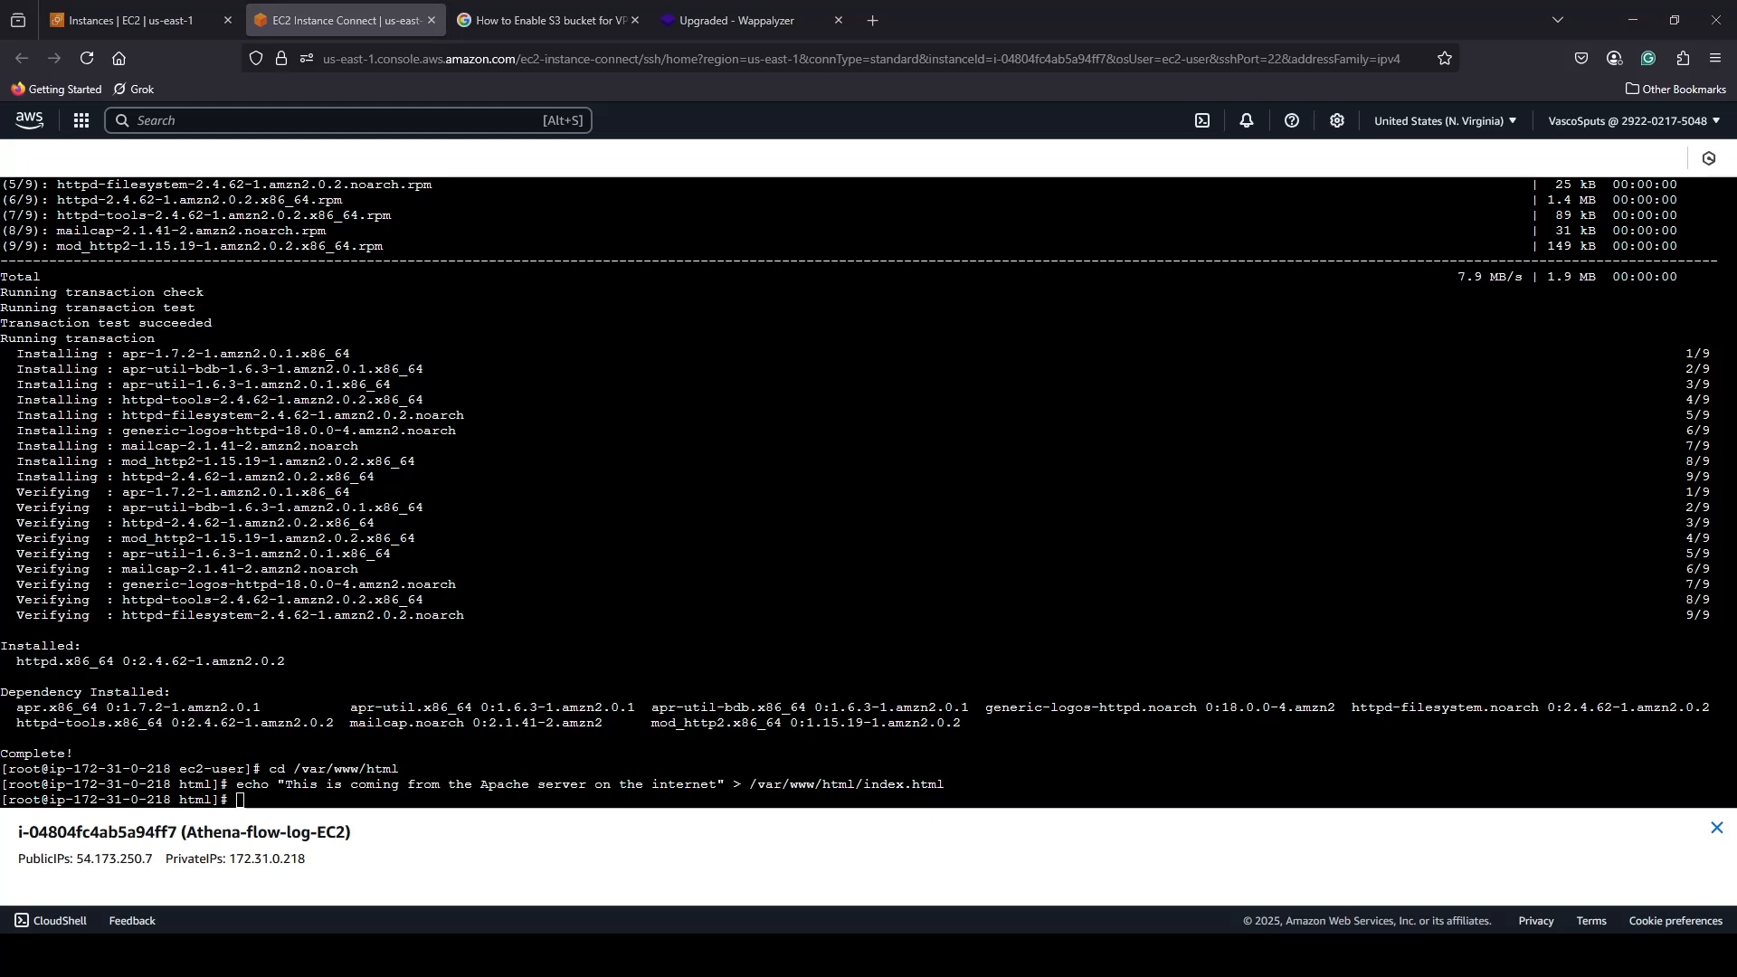
Start the Apache service with systemctl start httpd and set it to launch at boot with systemctl enable httpd.
left_click(262, 802)
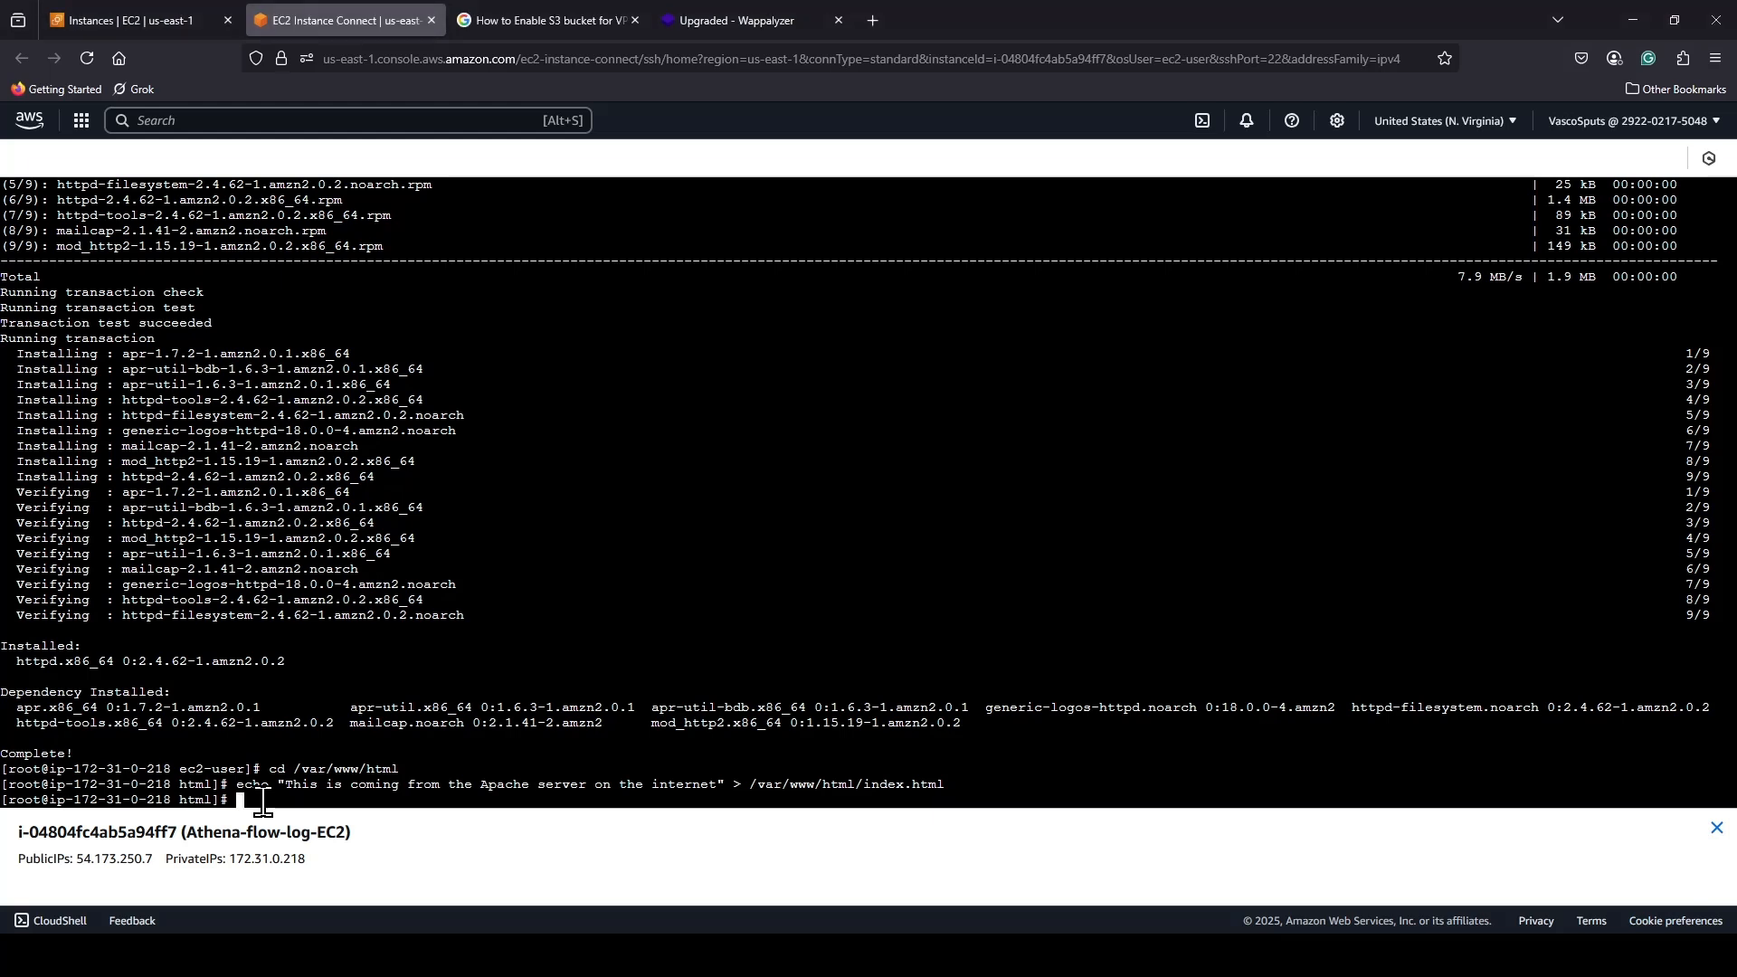
left_click(316, 651)
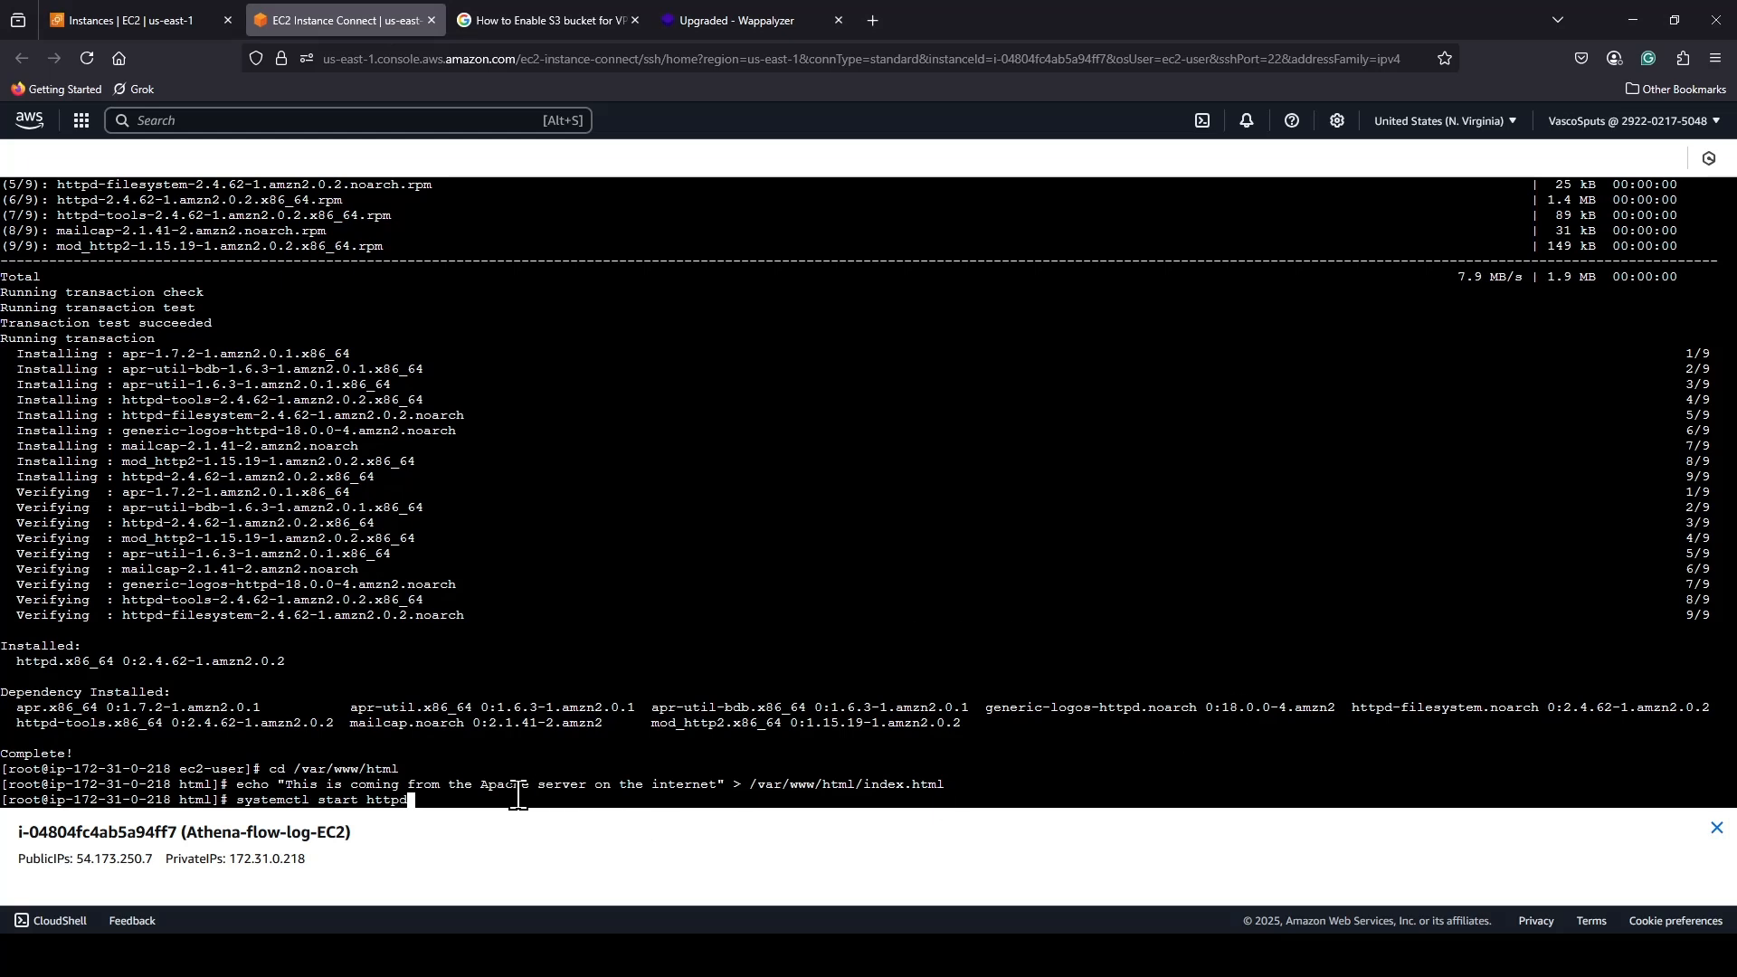
key("Return")
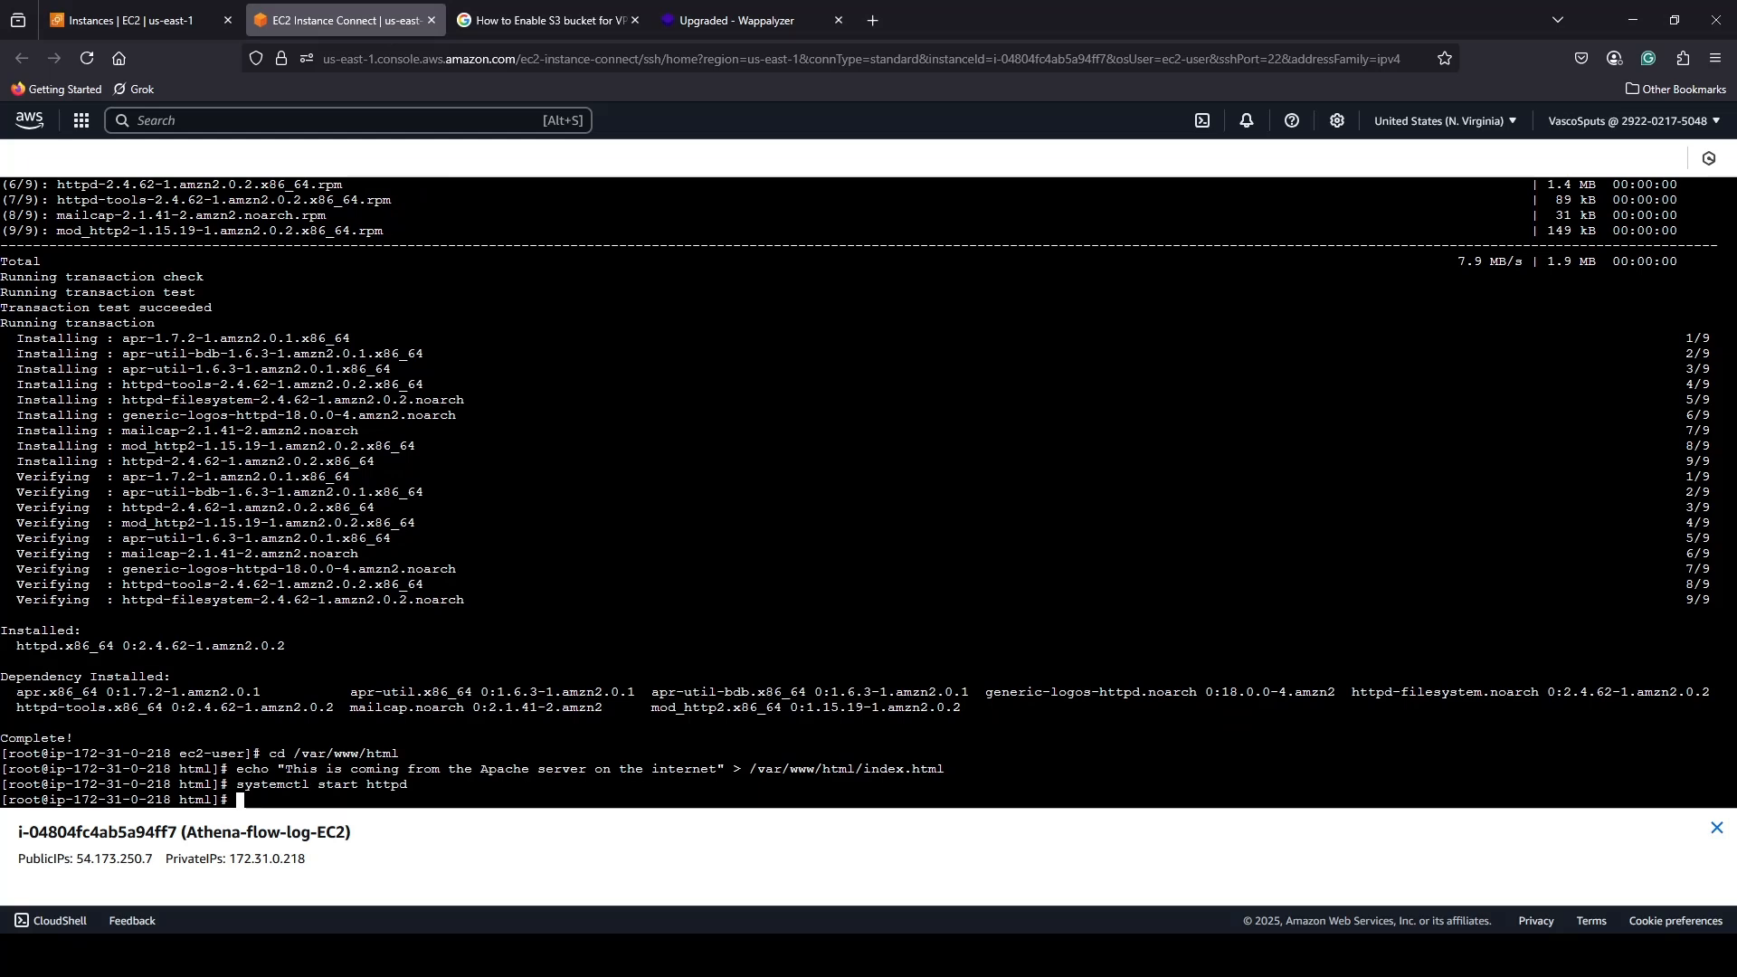
key("alt+Tab")
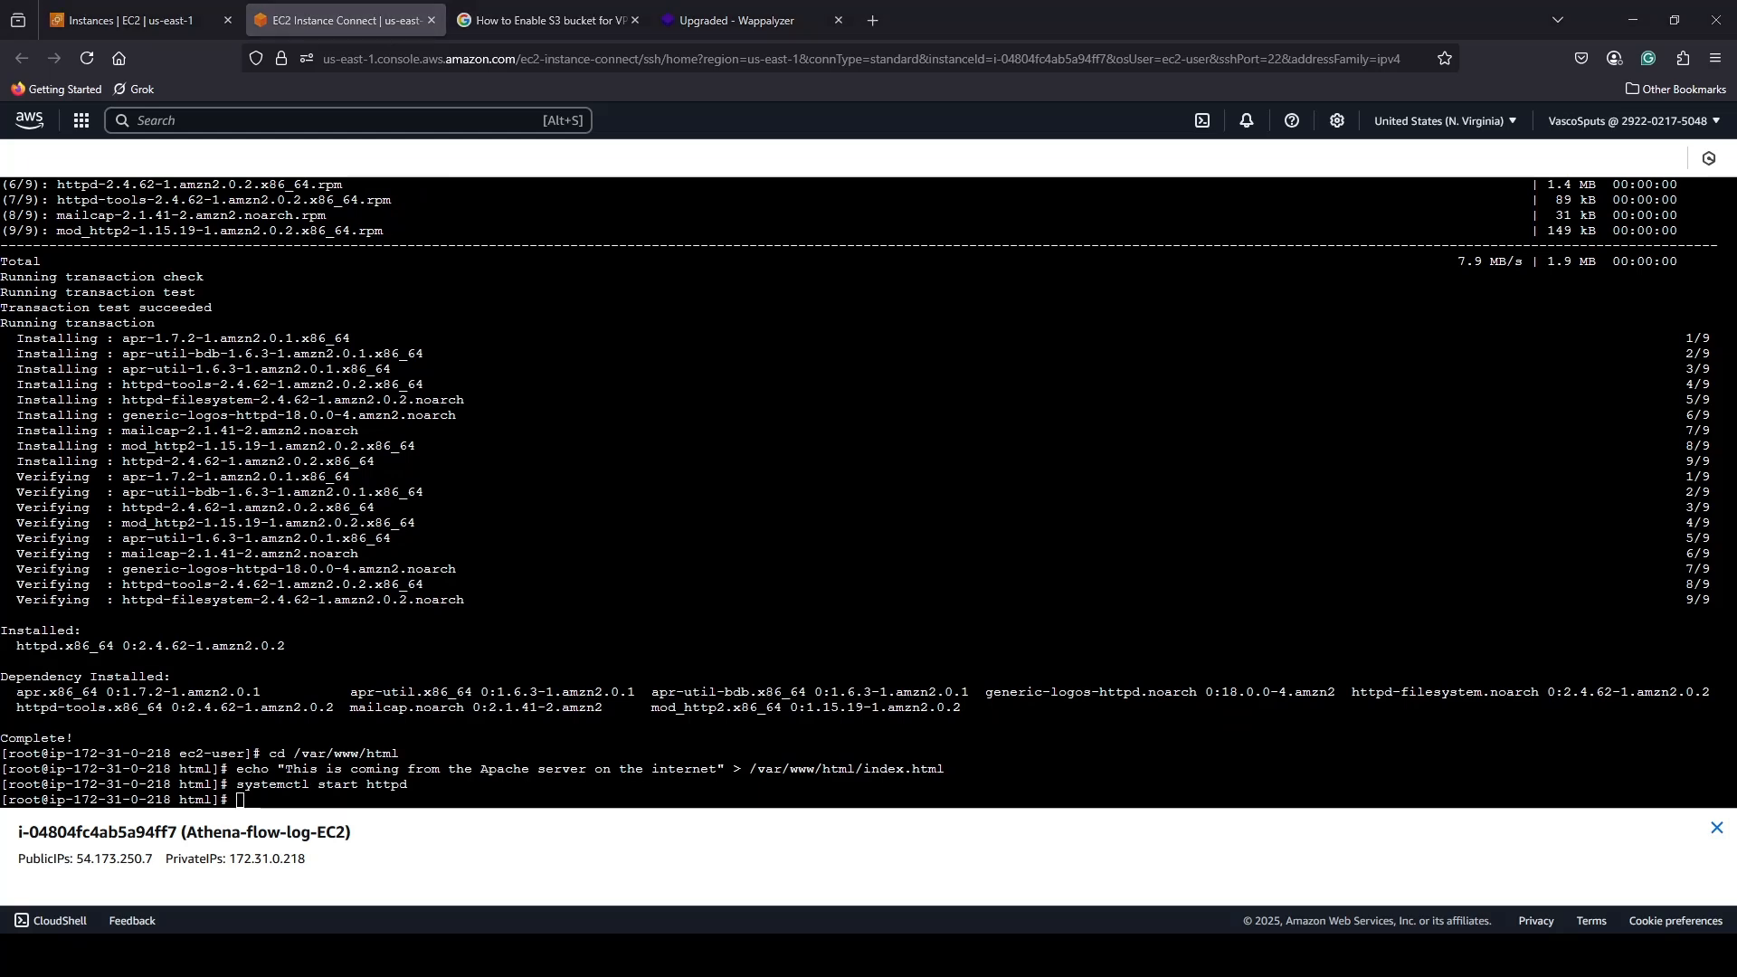
left_click(516, 793)
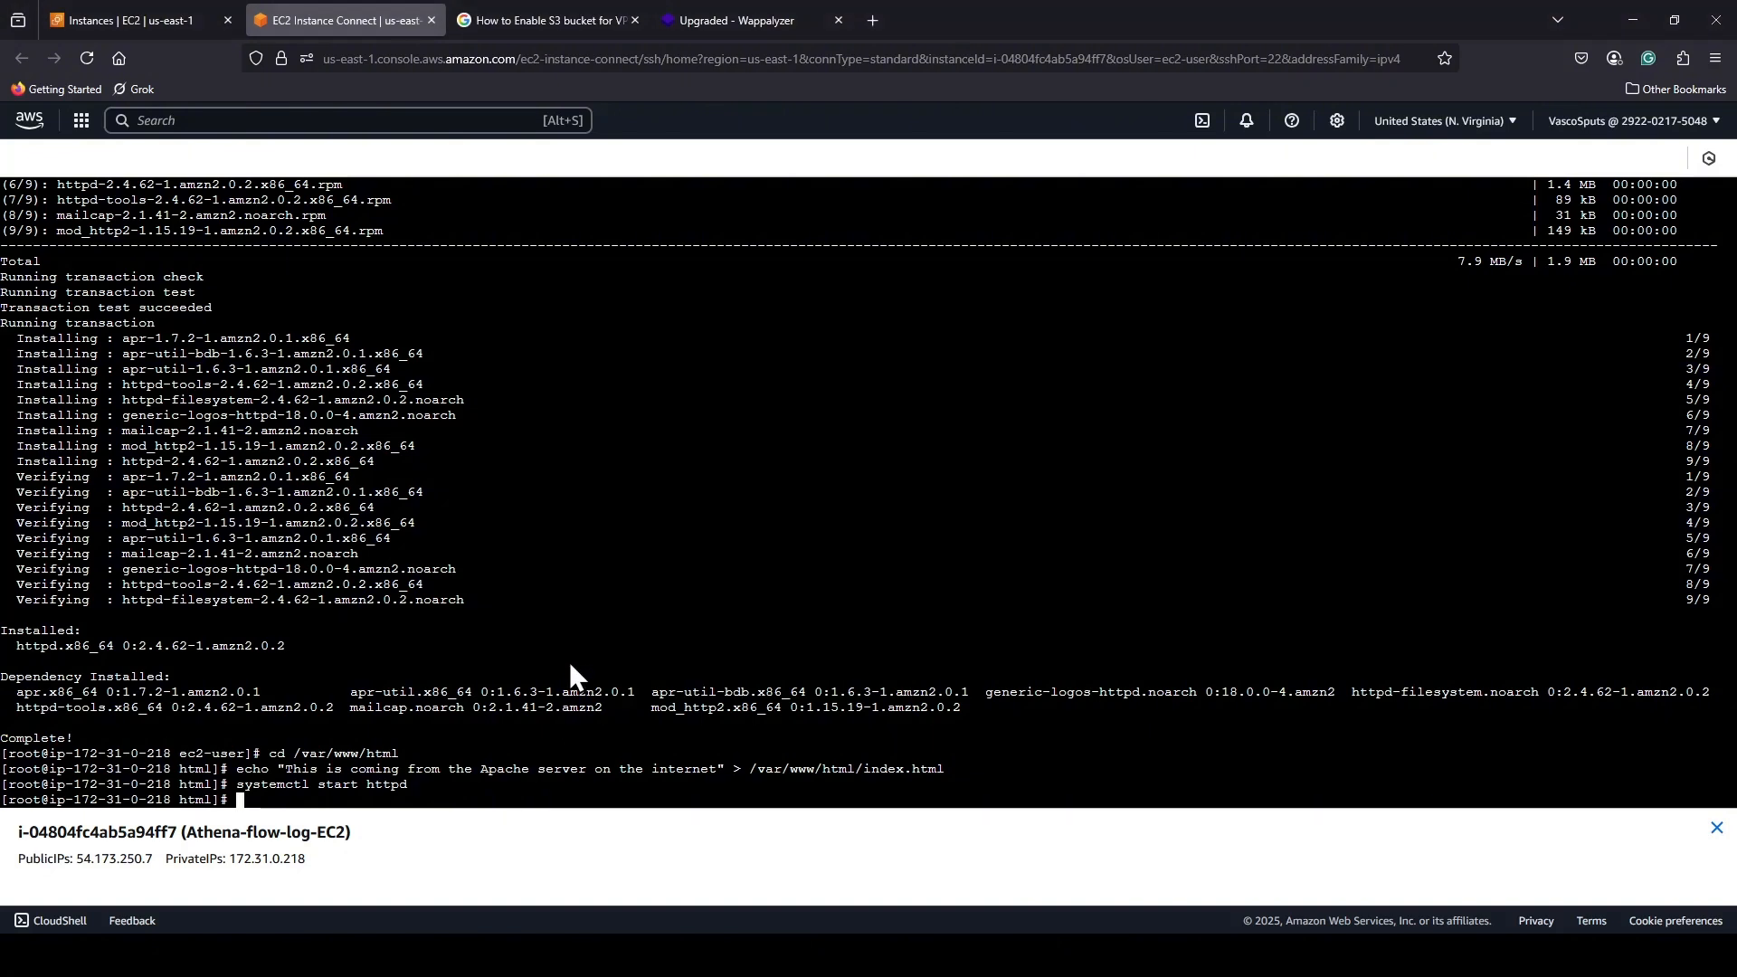
type("systemctl enable httpd")
key("Return")
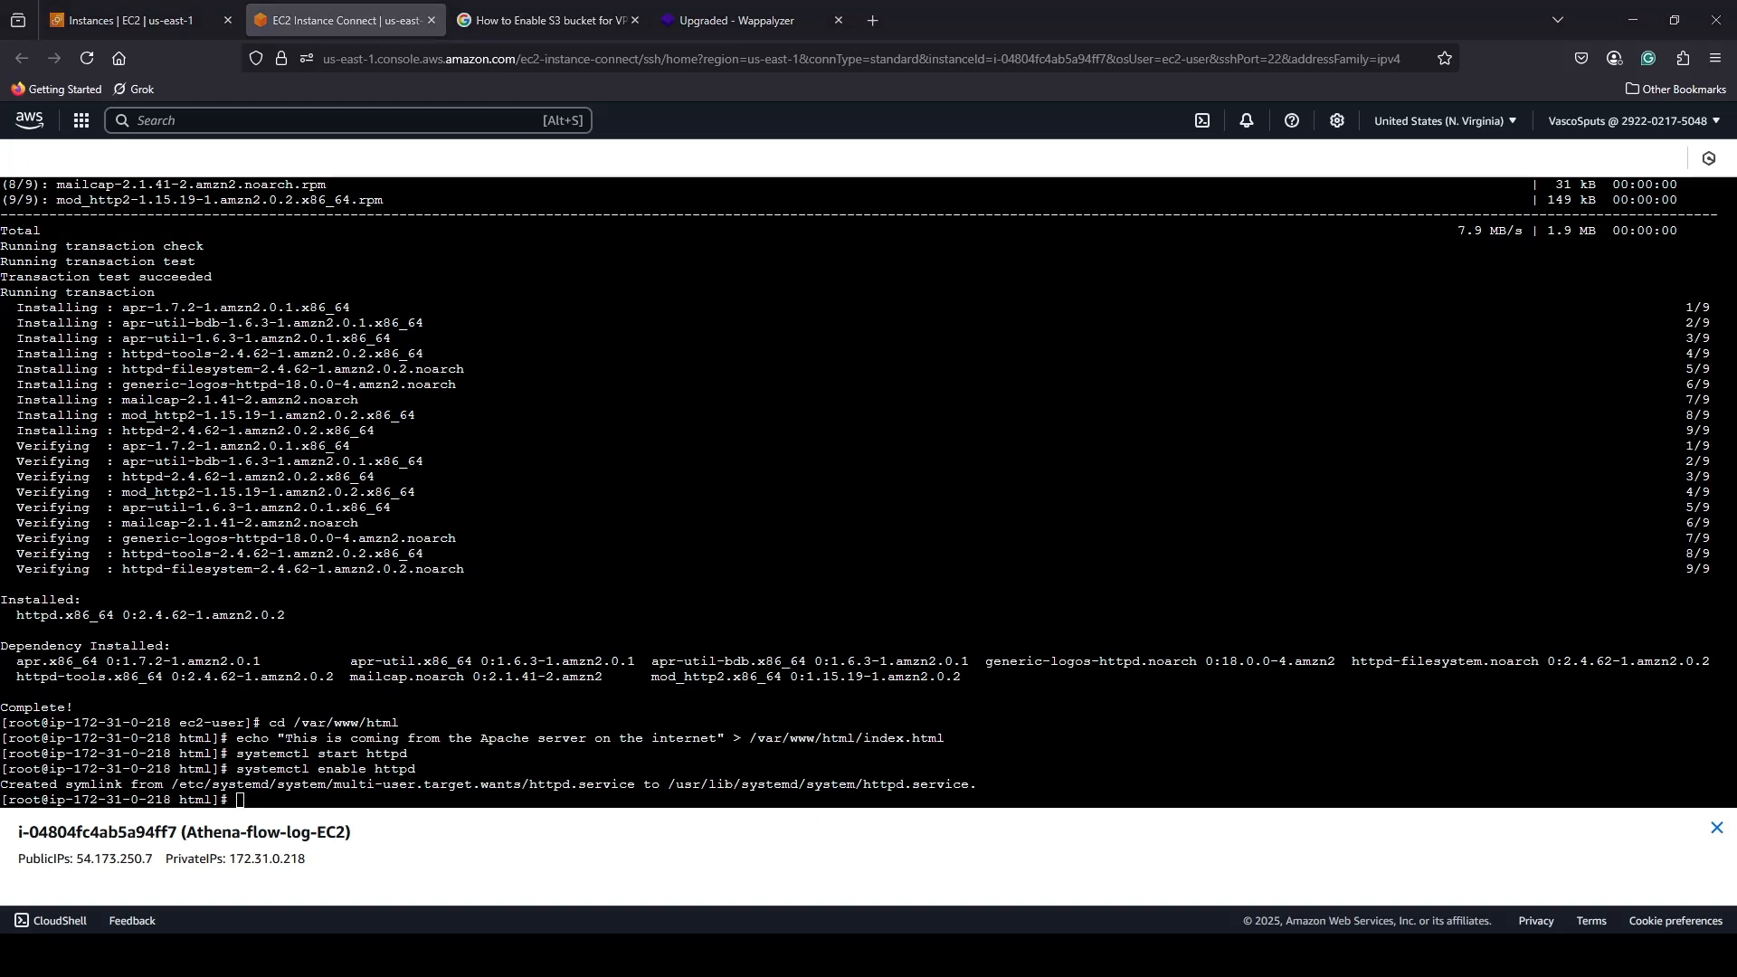
Check the state of the Apache service with systemctl status httpd.
left_click(248, 804)
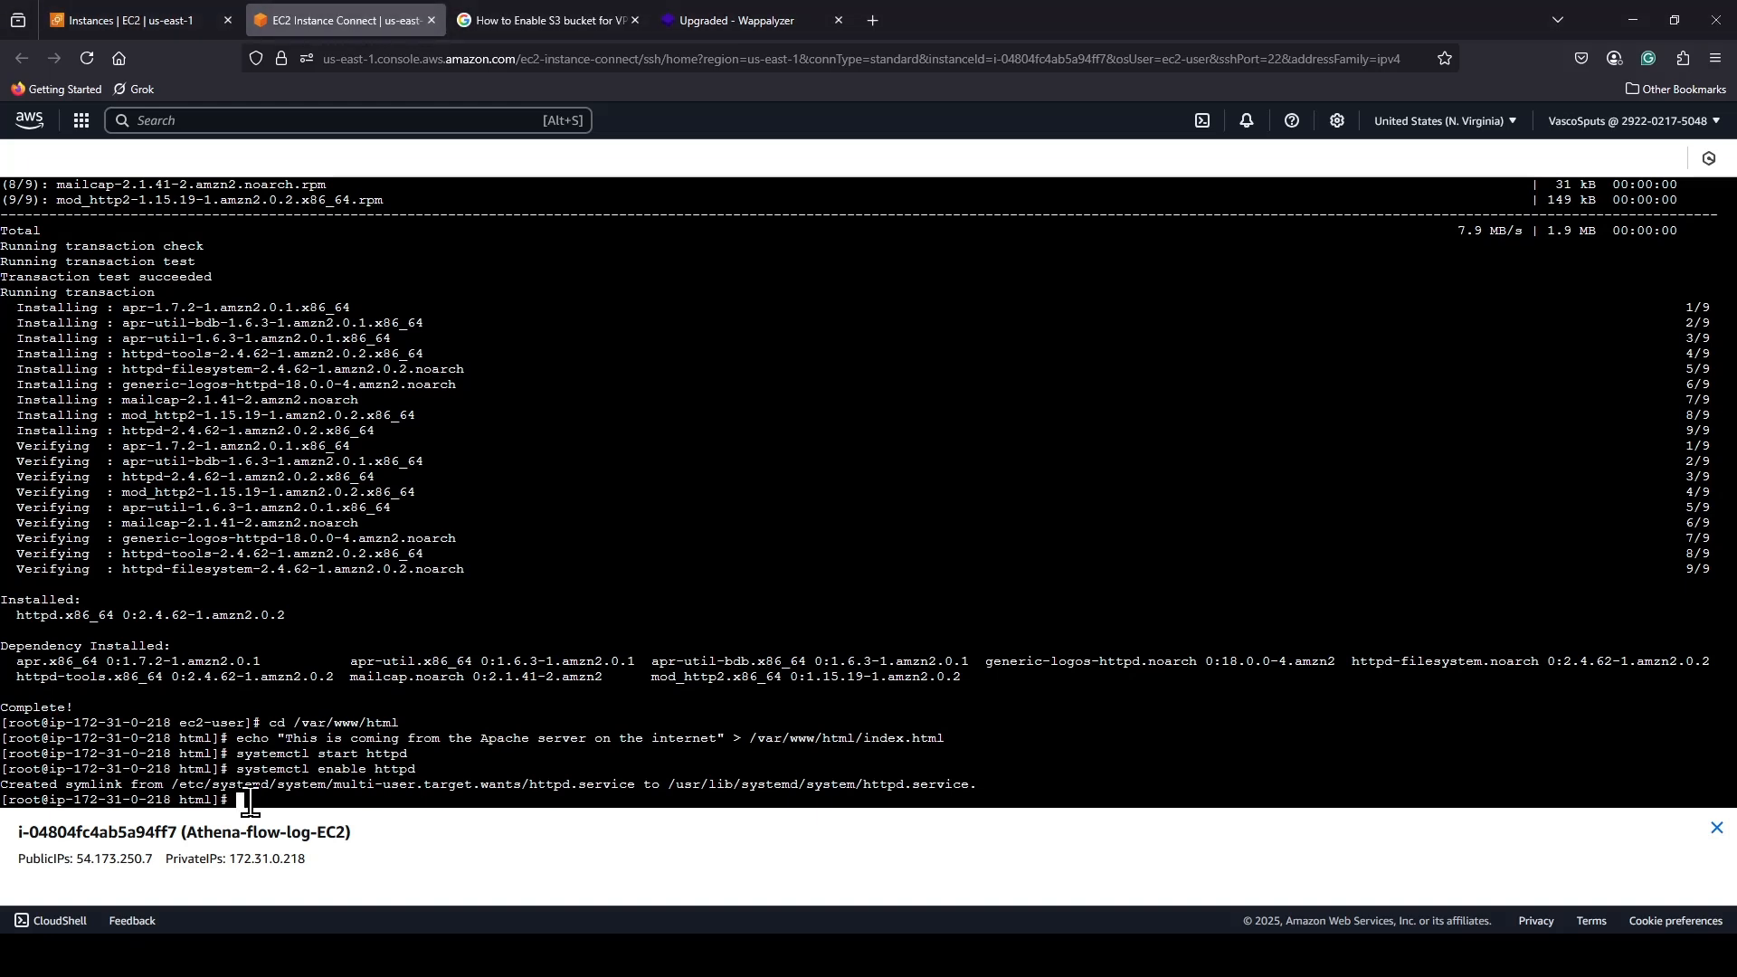
type("systemctl status httpd")
key("Return")
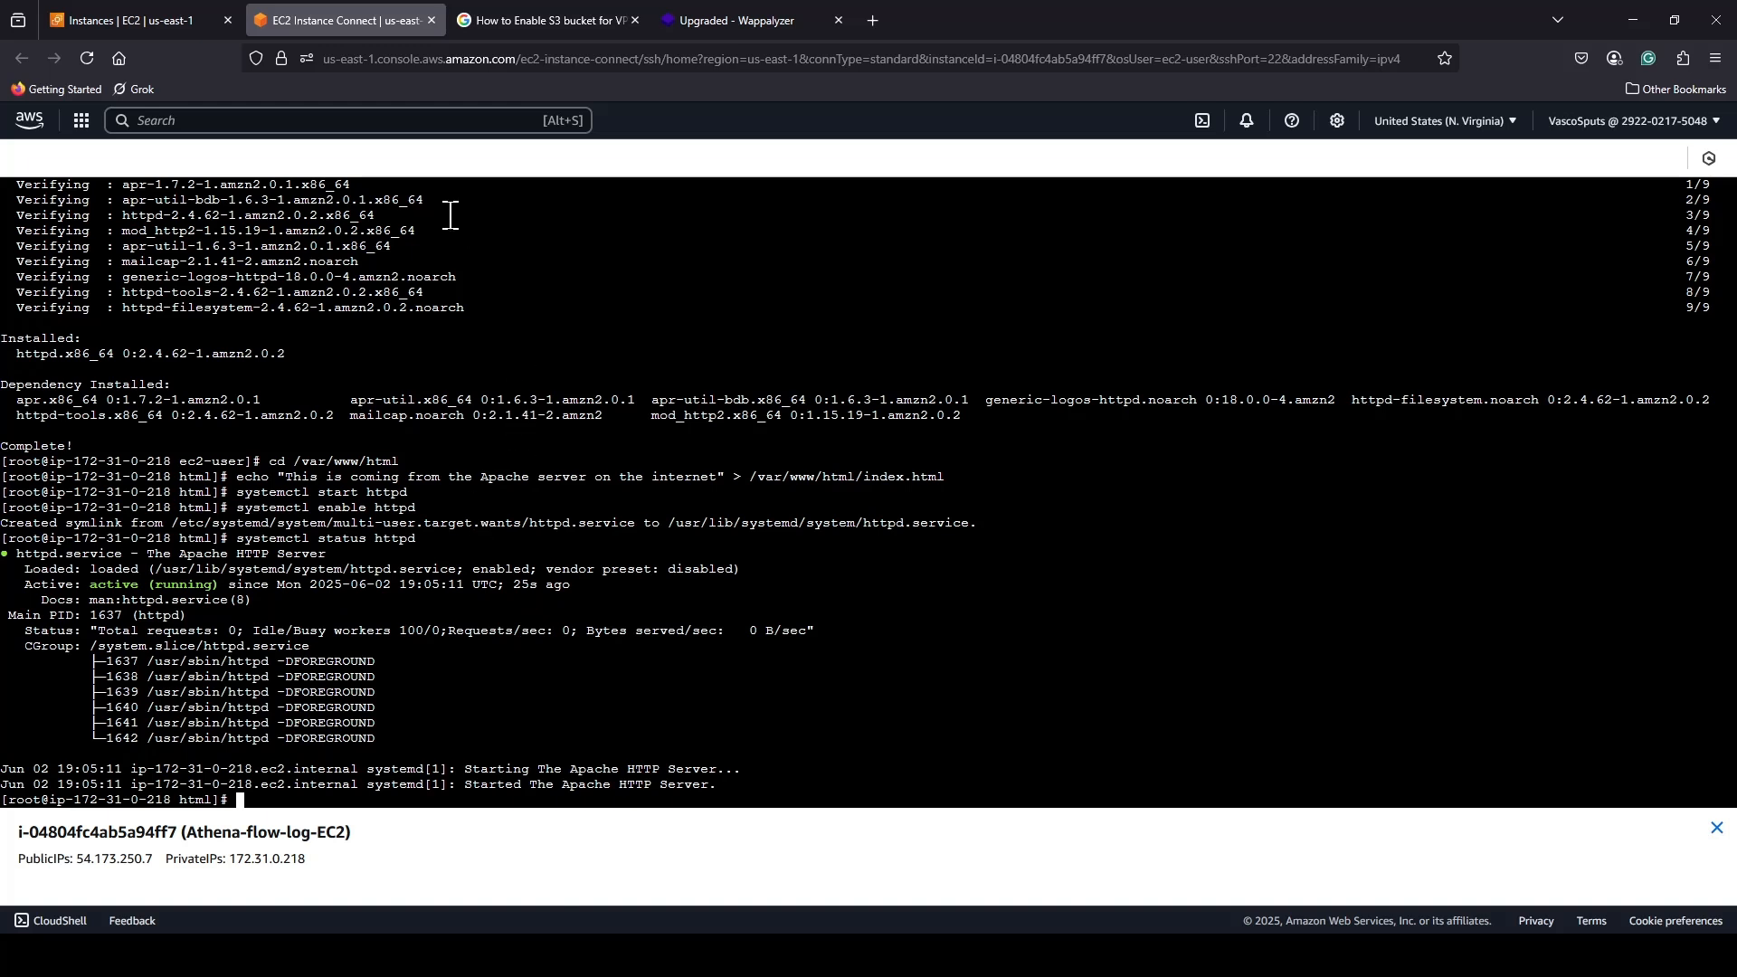
Copy the public IPv4 address of Athena-flow-log-EC2, close the two unrelated browser tabs, and open 54.173.250.7 in a new one.
left_click(132, 10)
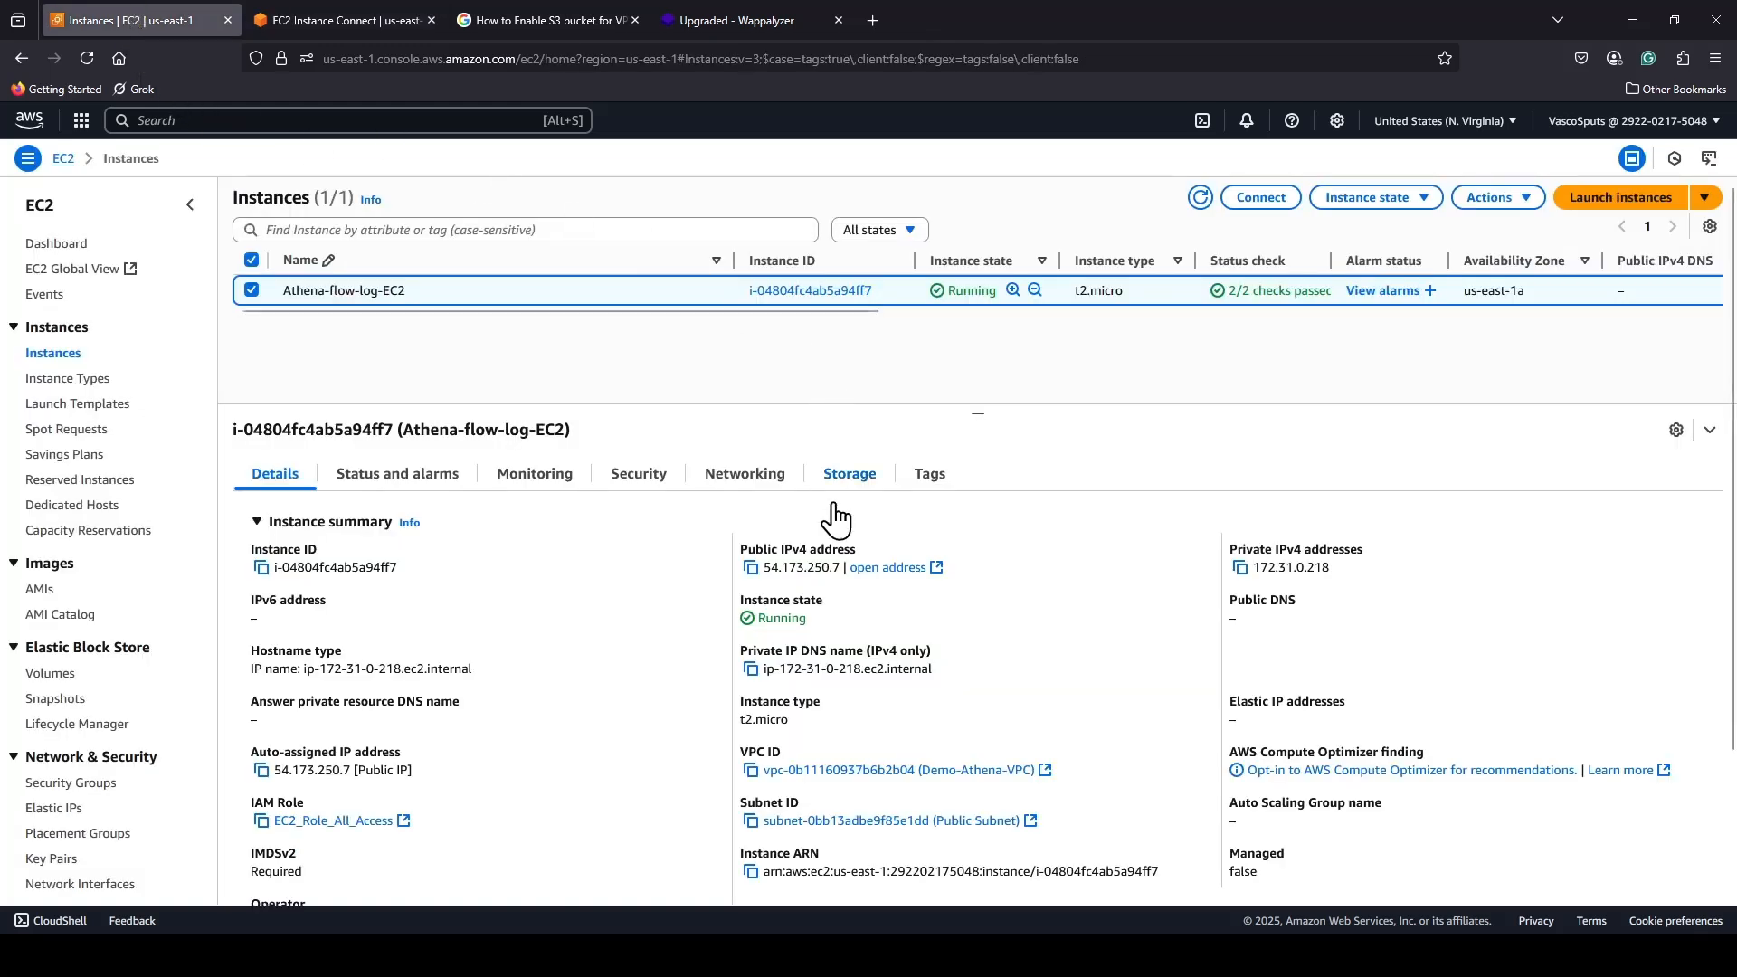
left_click(753, 568)
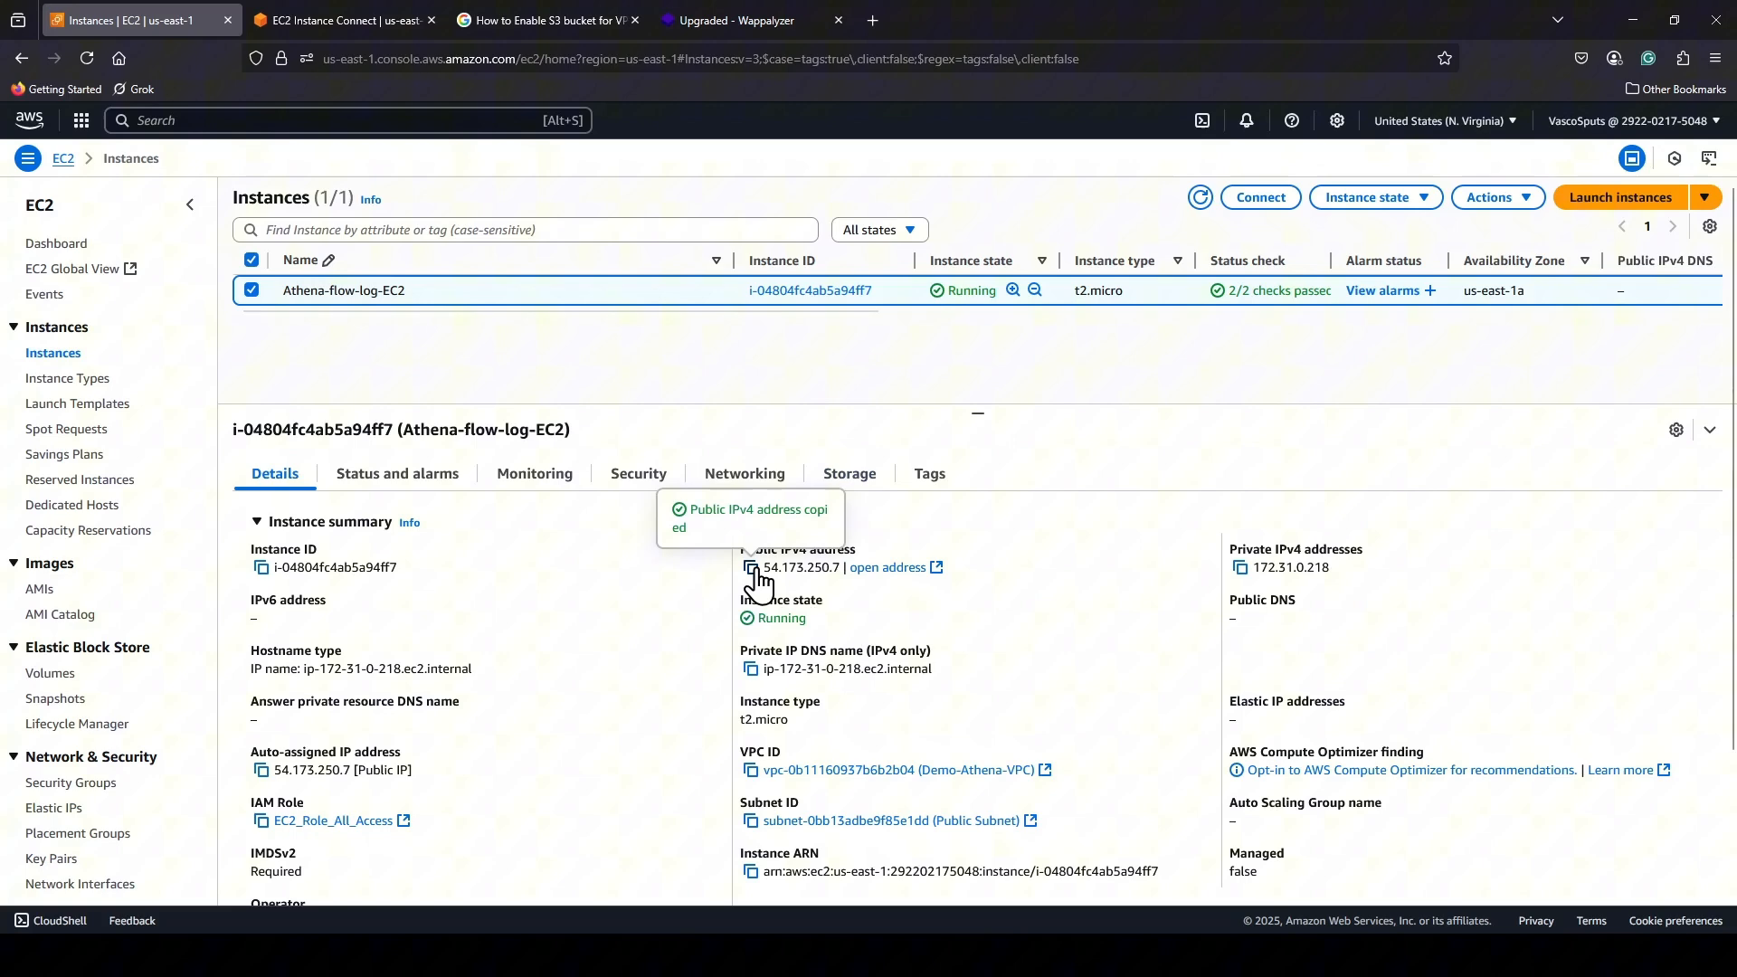
left_click(635, 20)
left_click(631, 22)
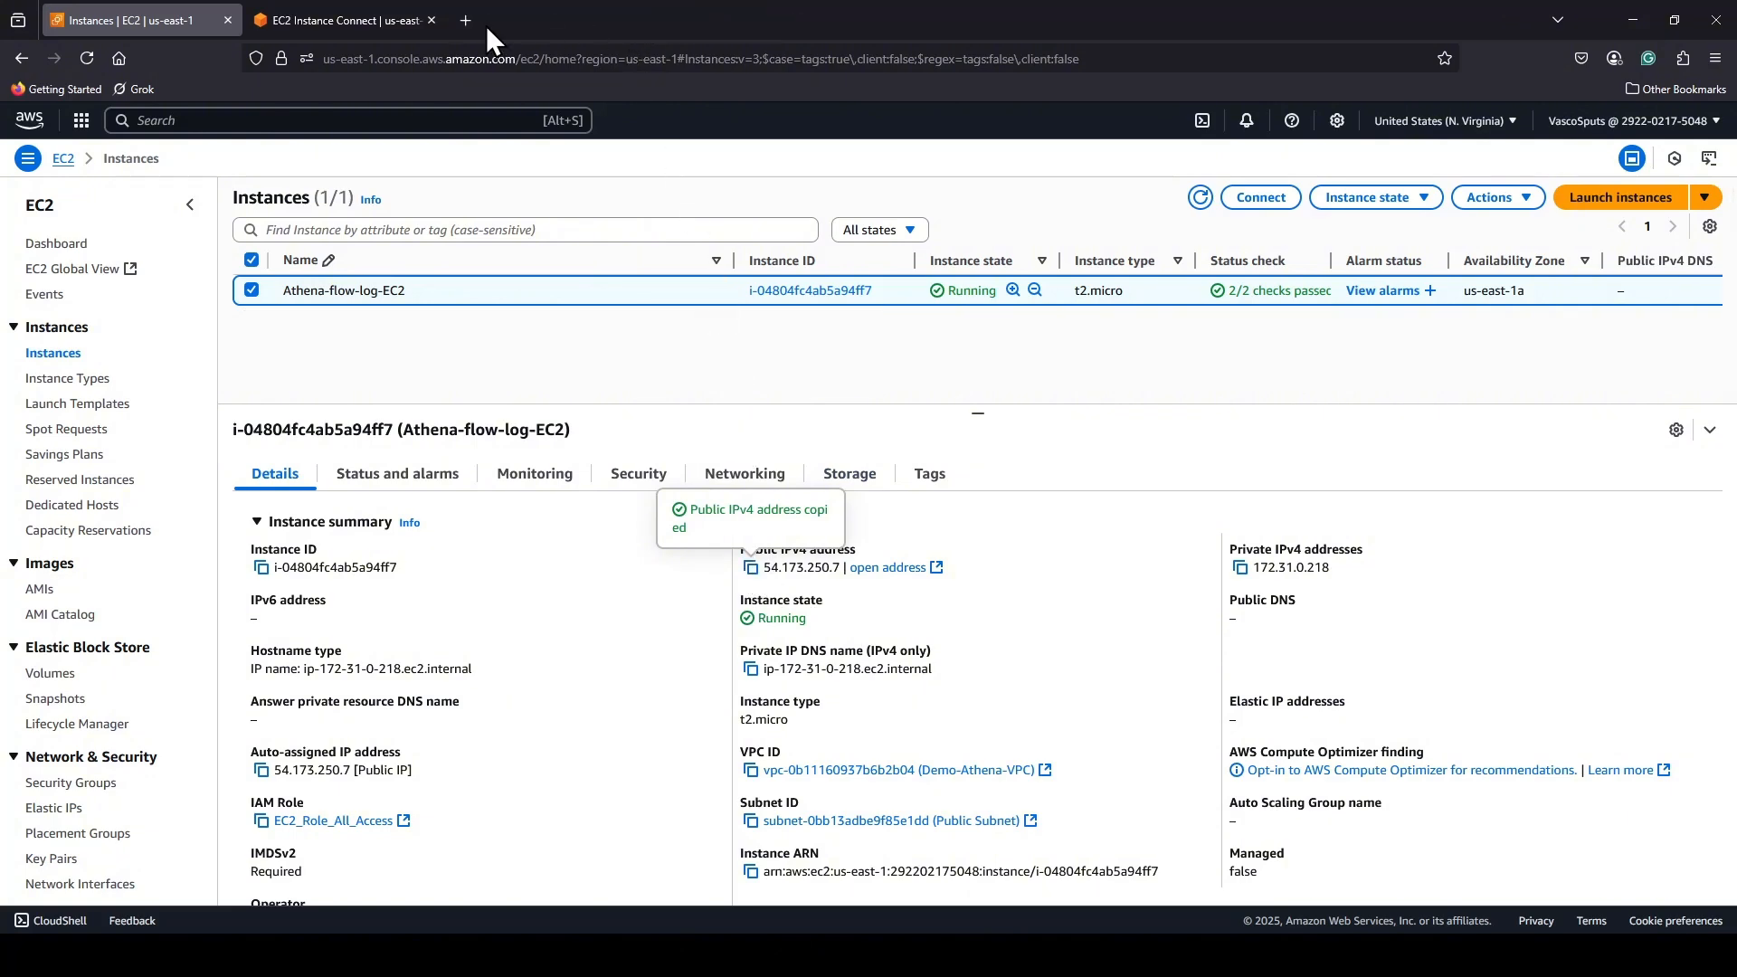
left_click(467, 21)
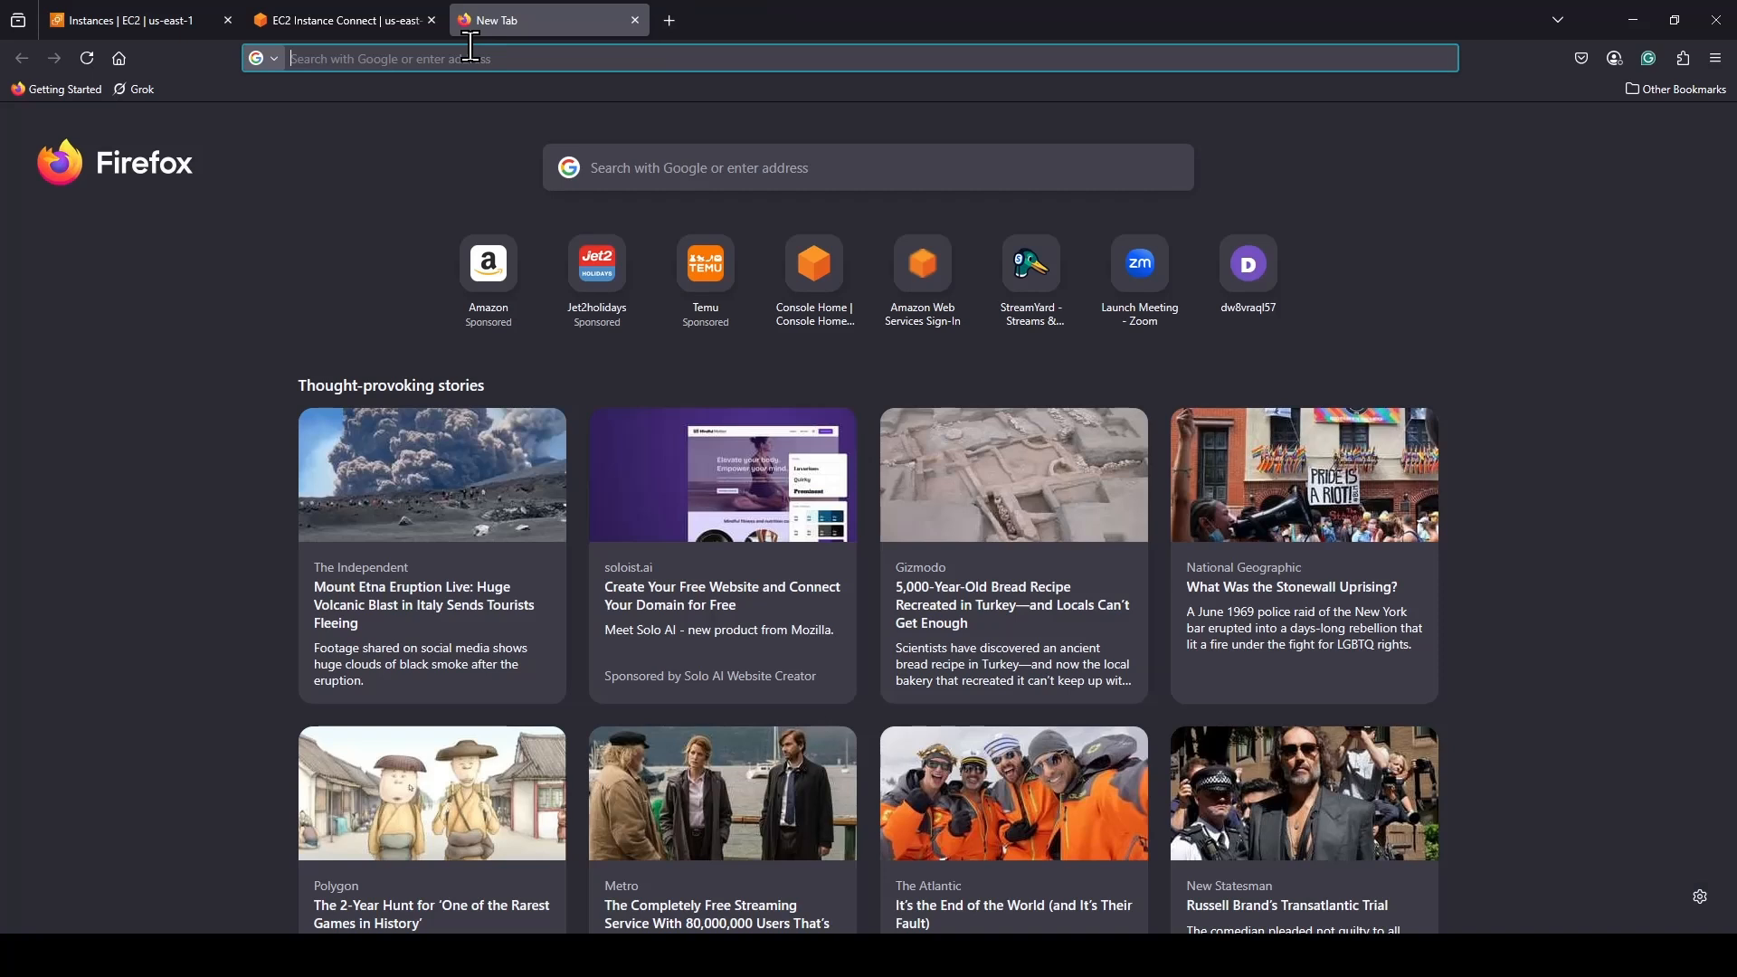
type("54.173.250.7")
key("Return")
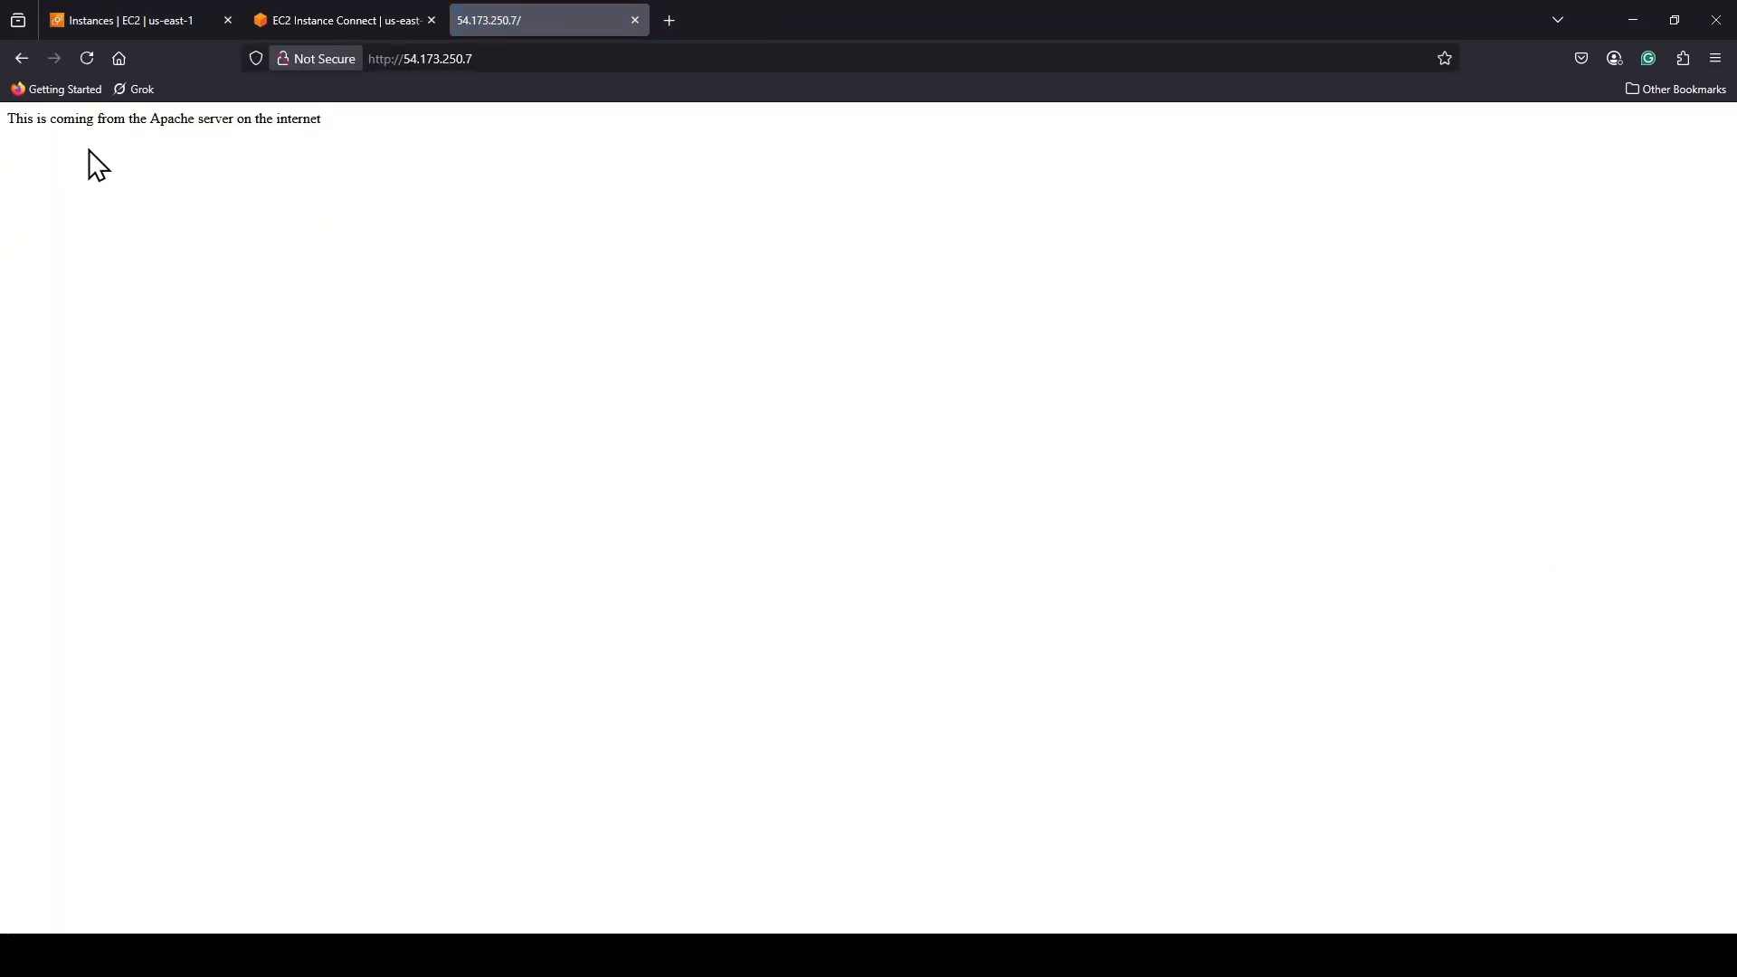
Examine the served page's text and its web address with the page enlarged to 300%.
left_click_drag(328, 123, 11, 129)
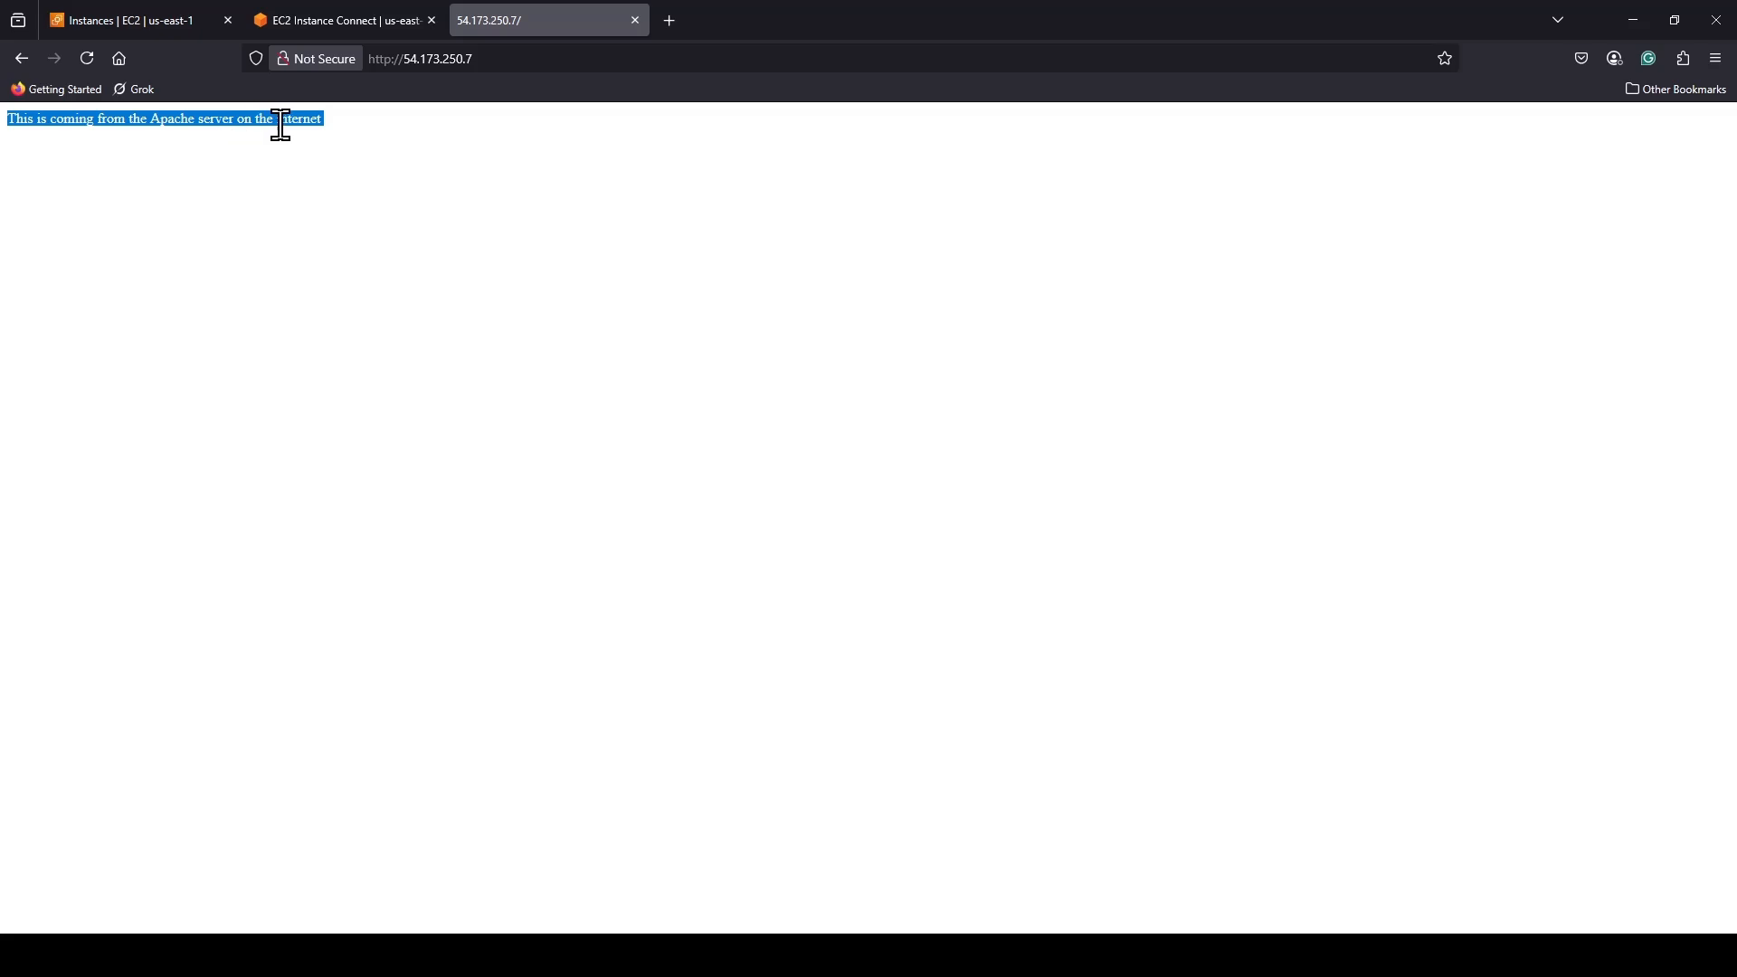
left_click(343, 145)
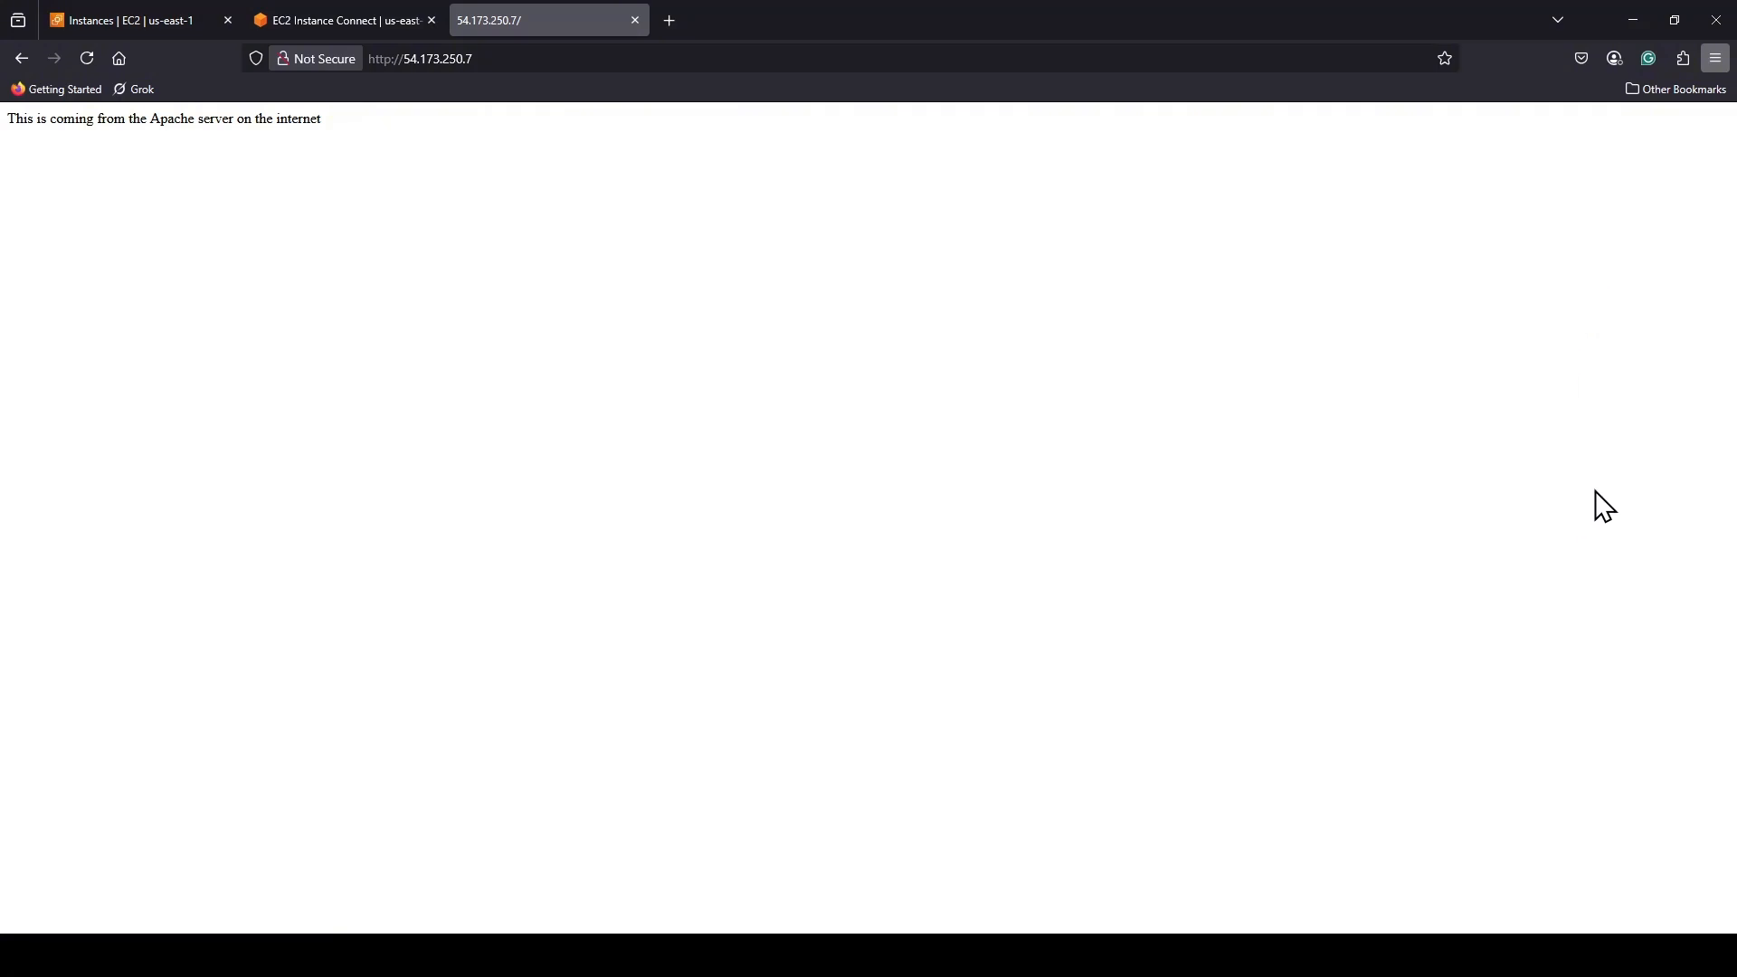
scroll(1685, 505, "up", 8)
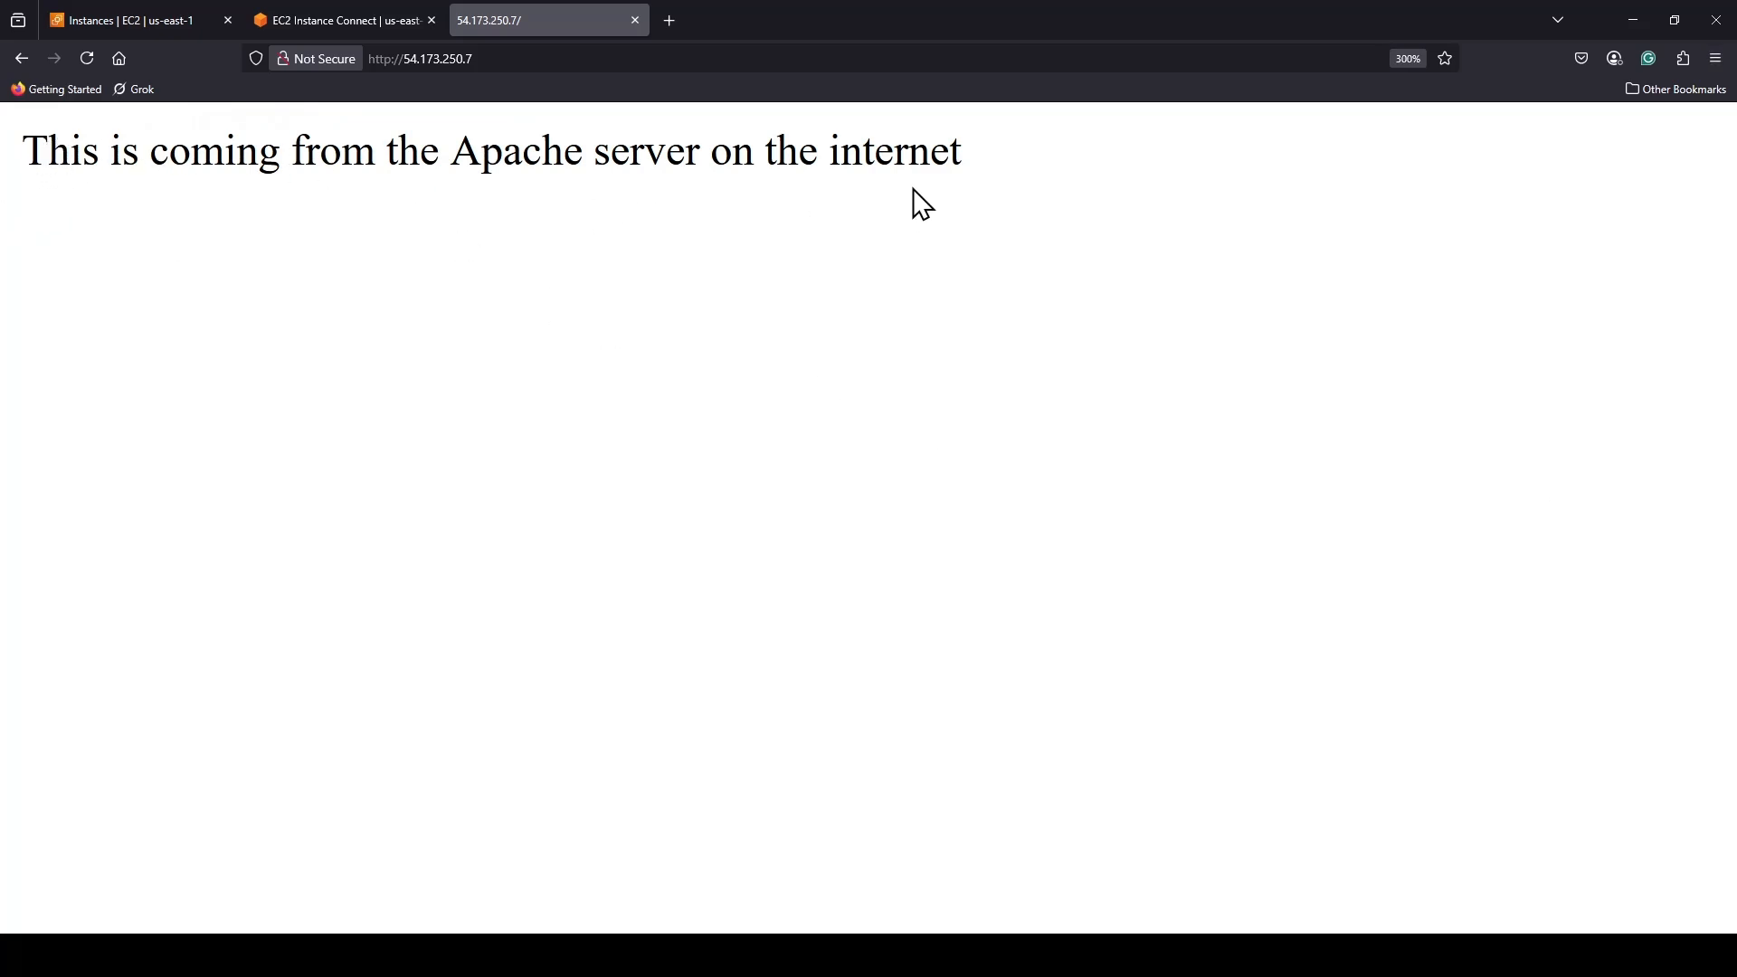
left_click(488, 60)
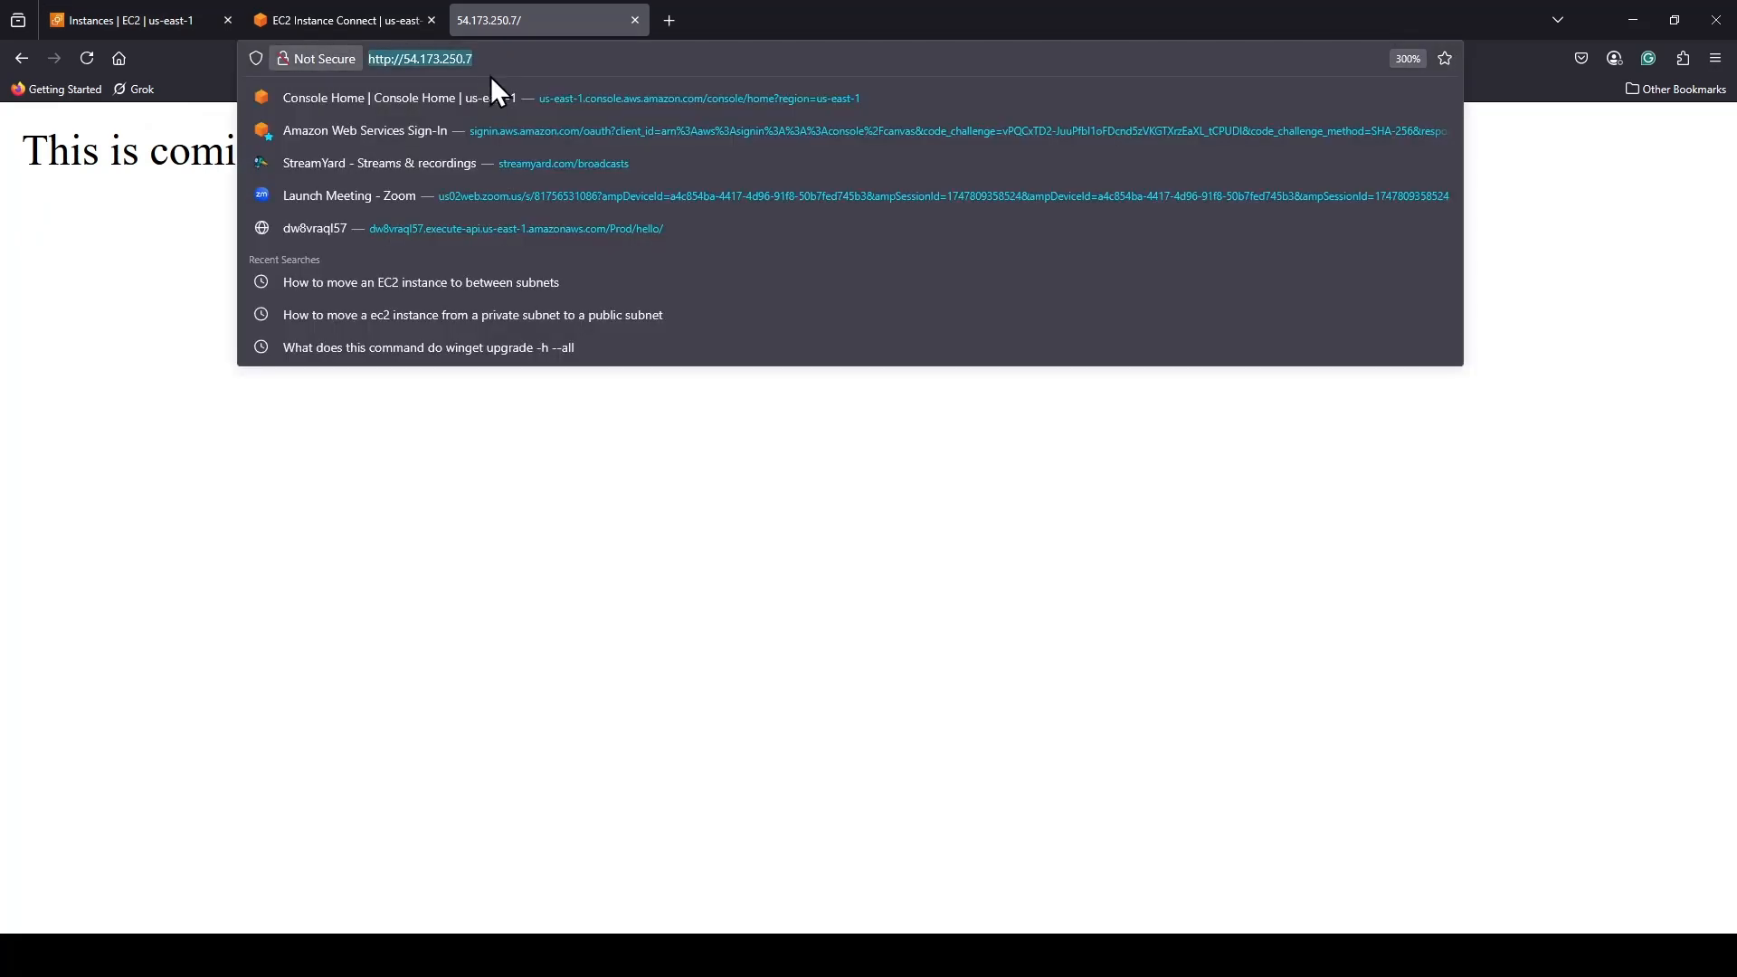
left_click(1457, 688)
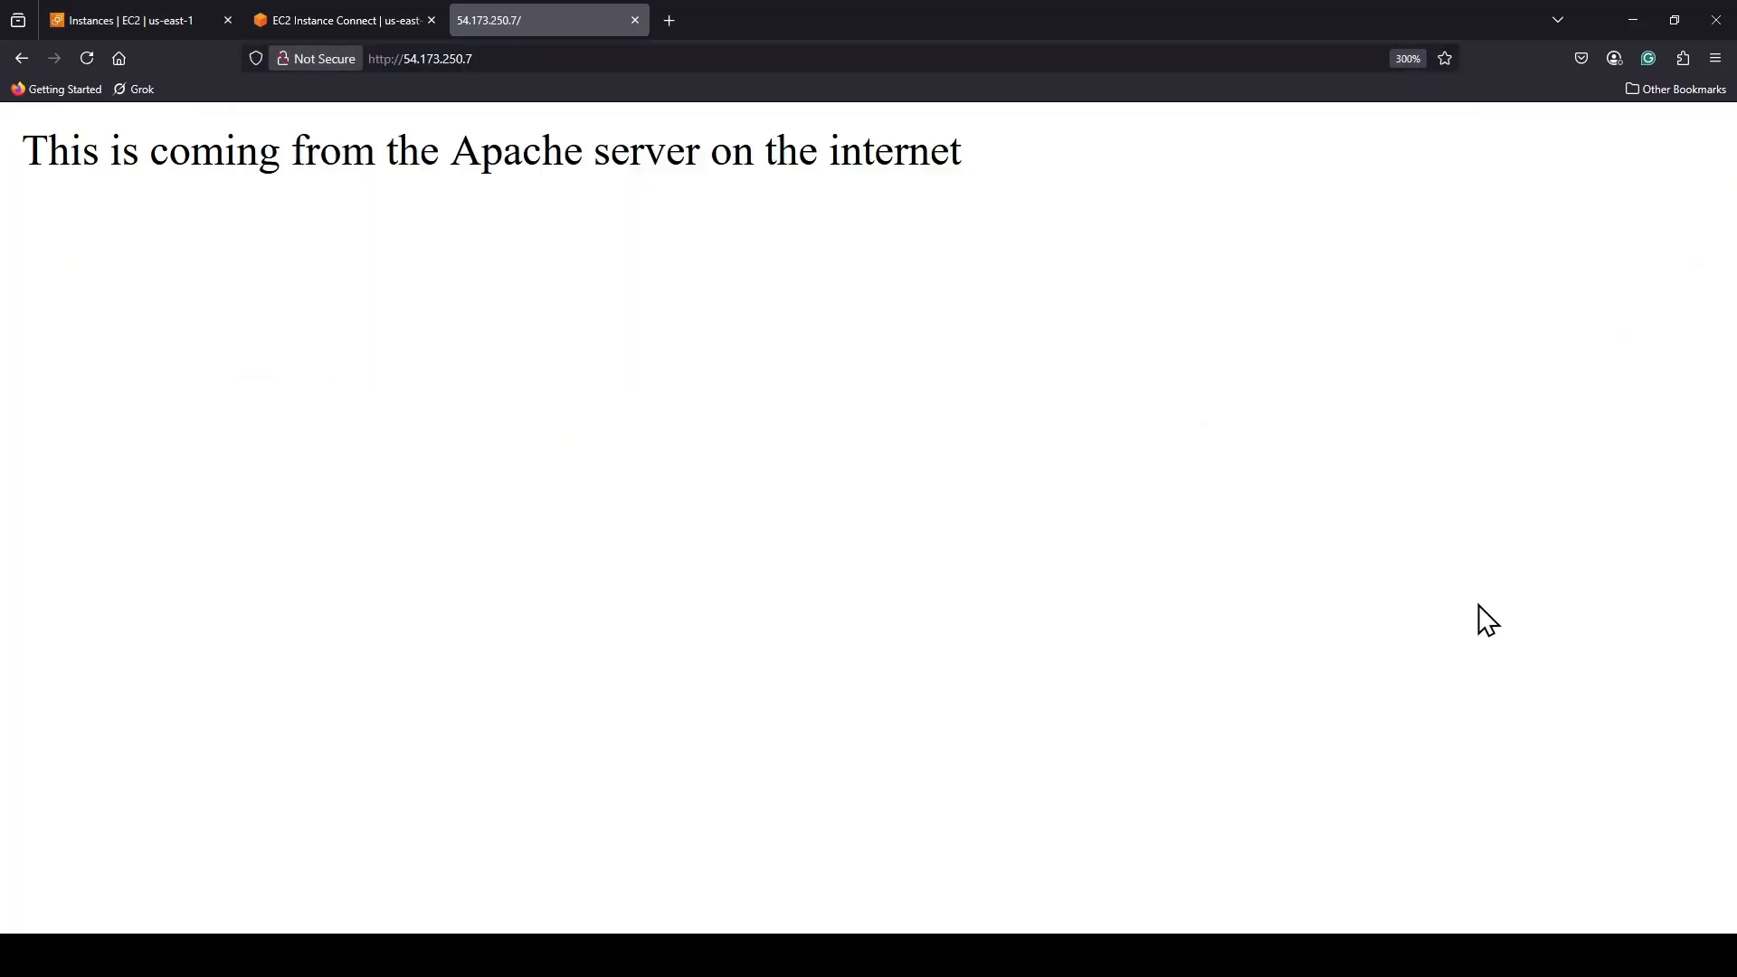
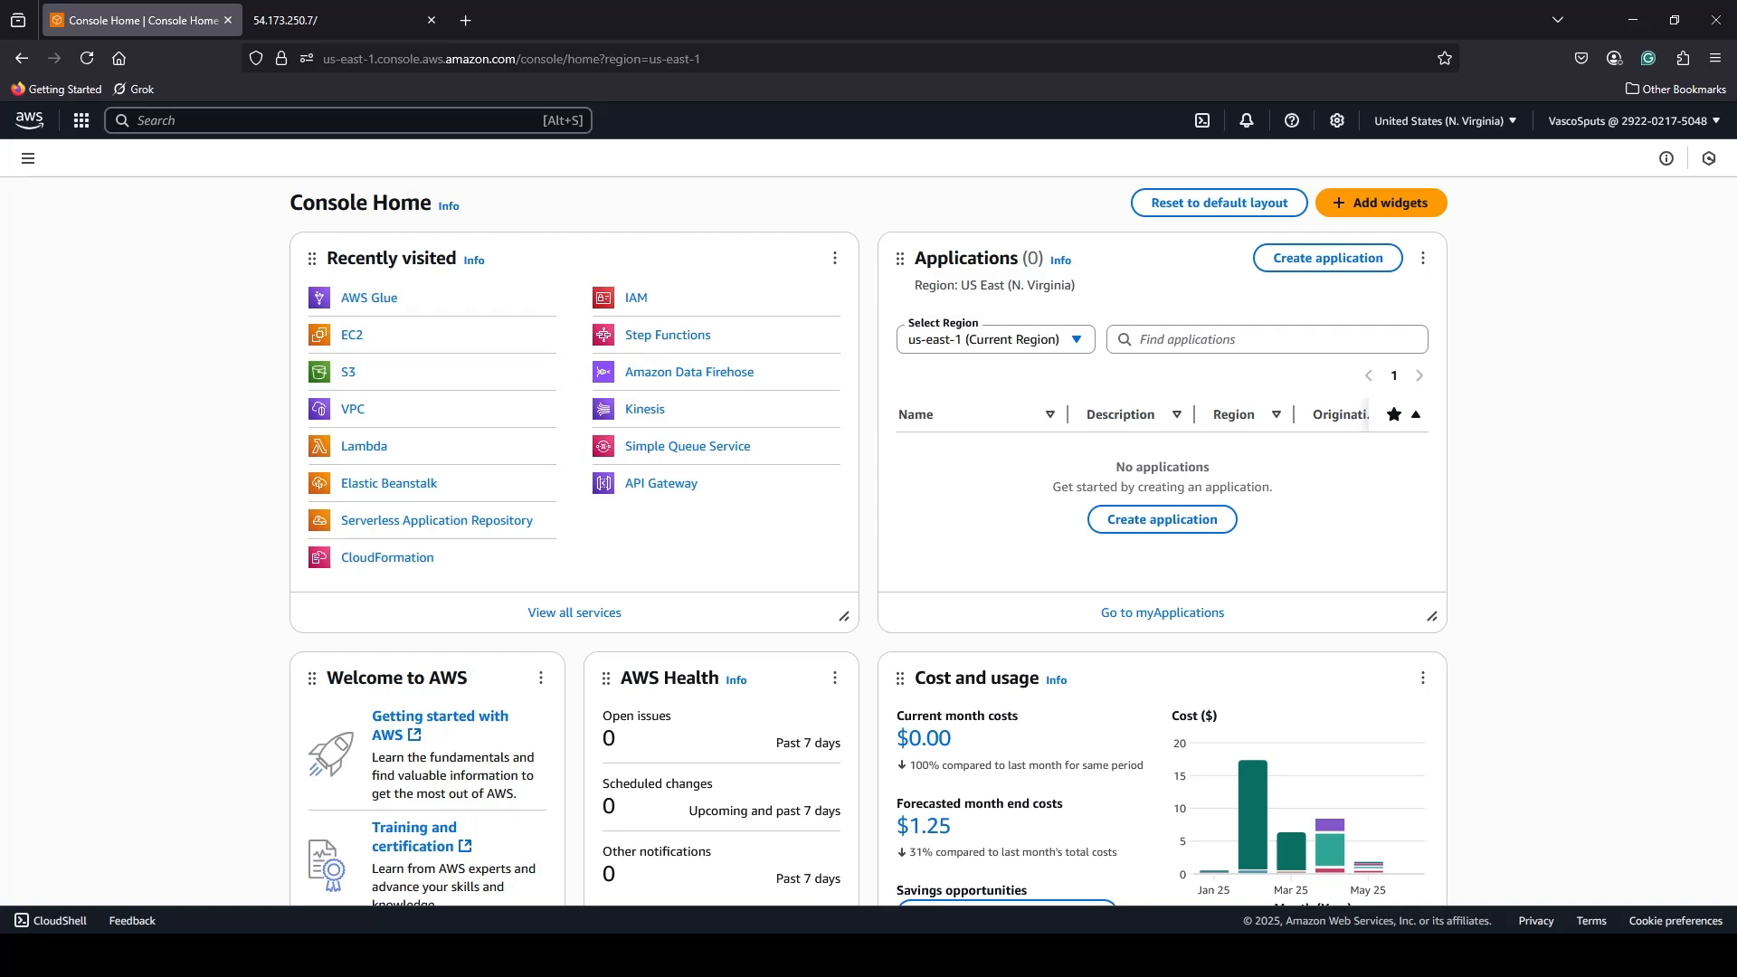
Open AWS Glue from the Analytics services and go to the Data Catalog's databases.
left_click(81, 121)
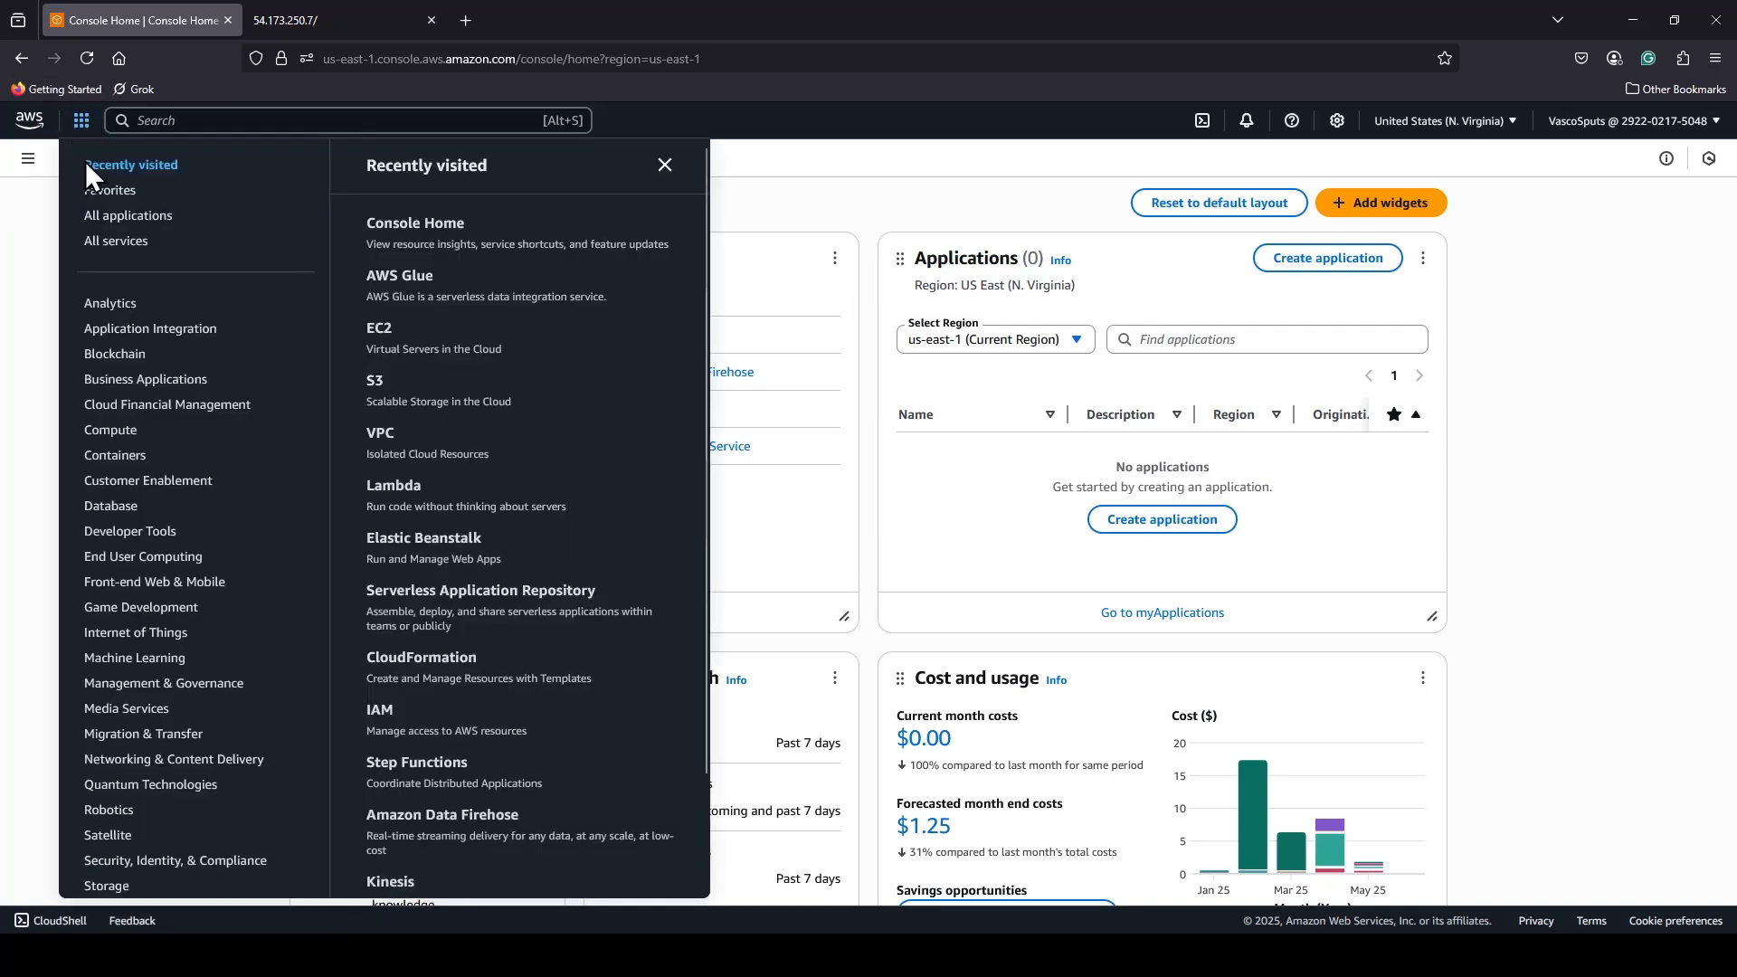
left_click(99, 306)
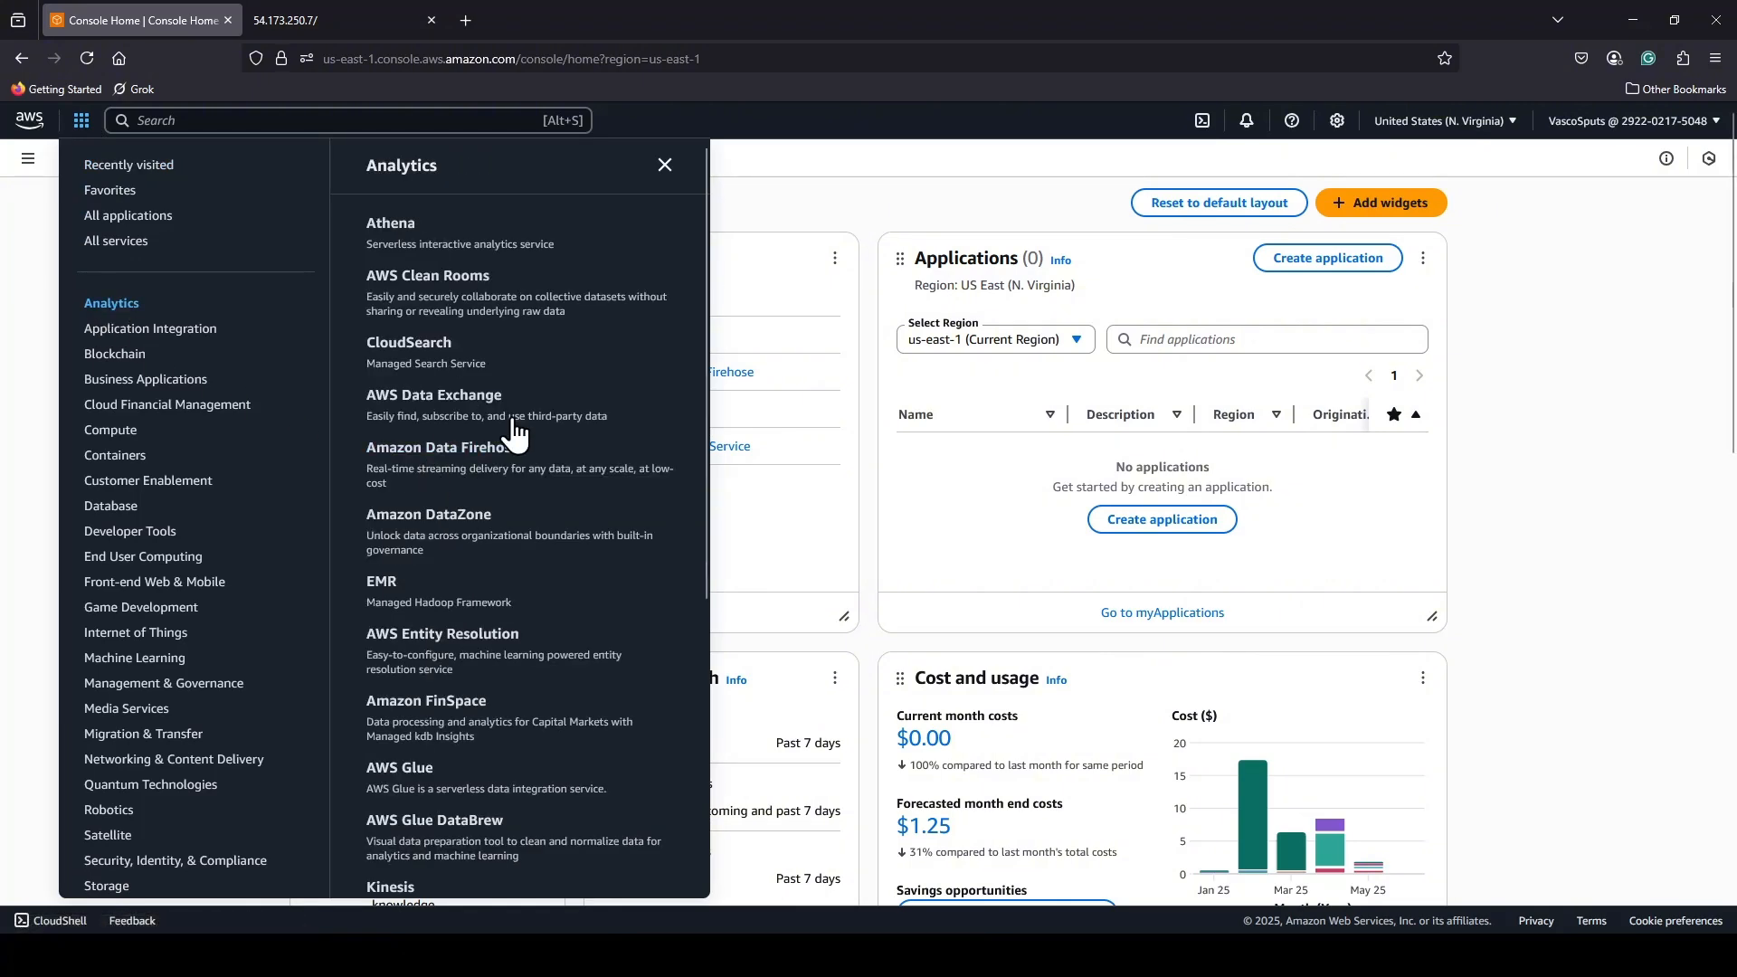
scroll(507, 416, "down", 3)
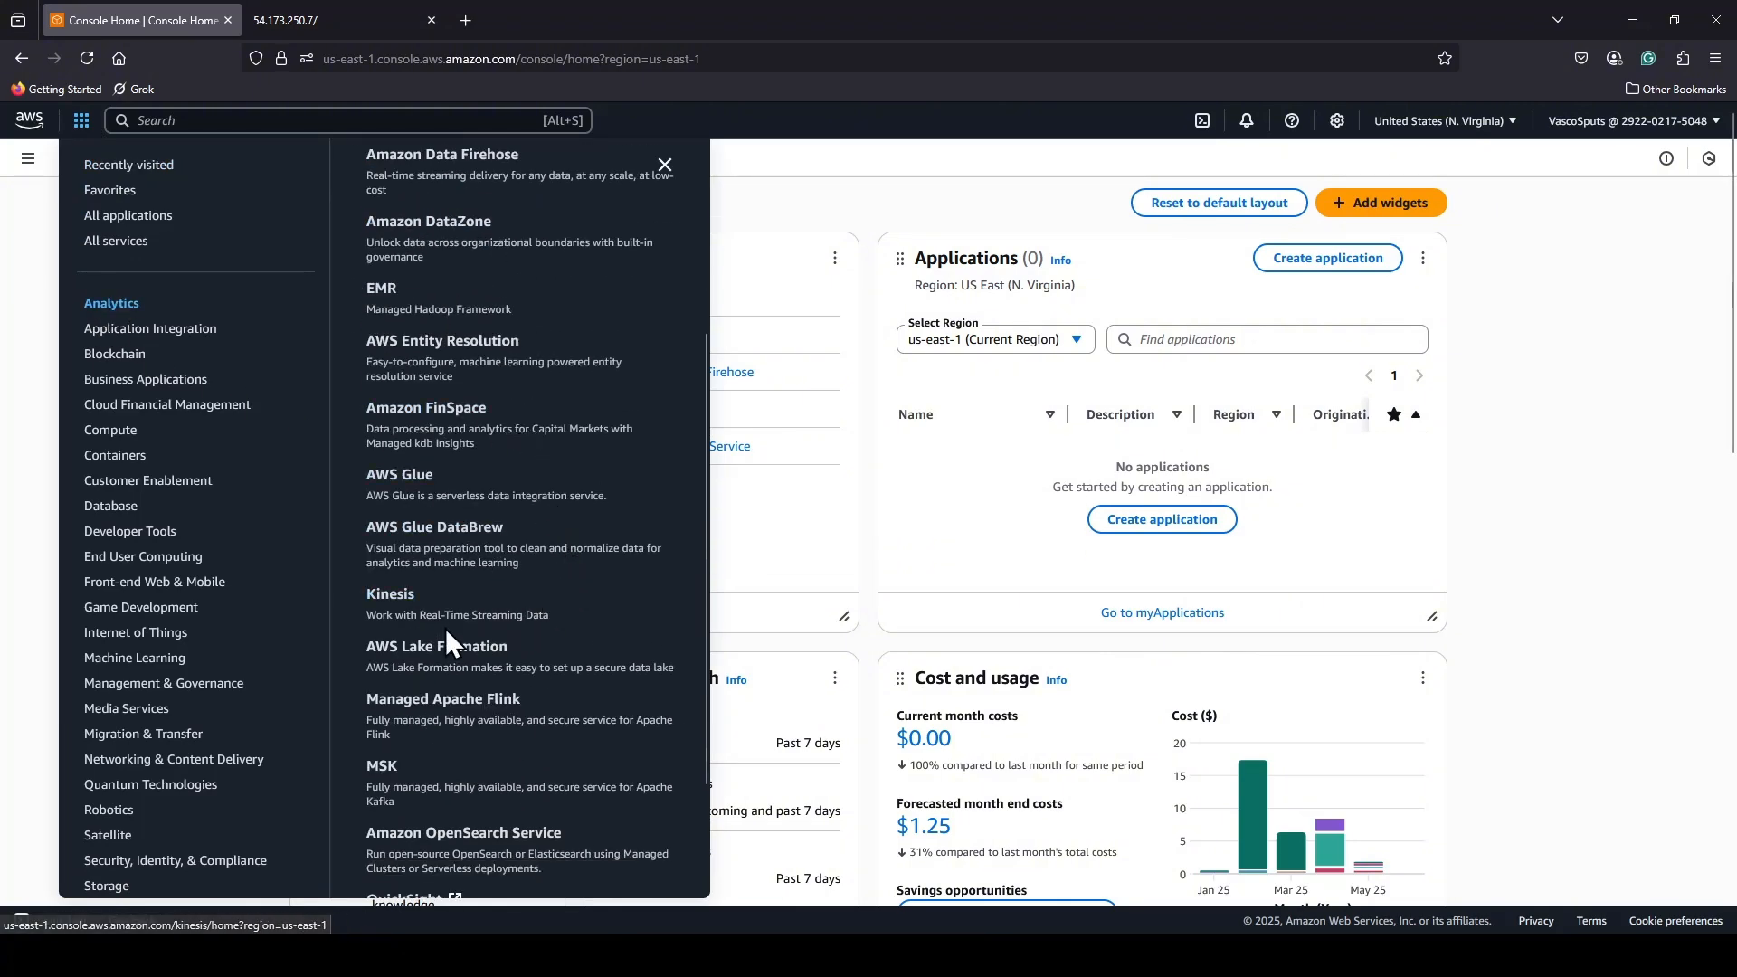
left_click(403, 480)
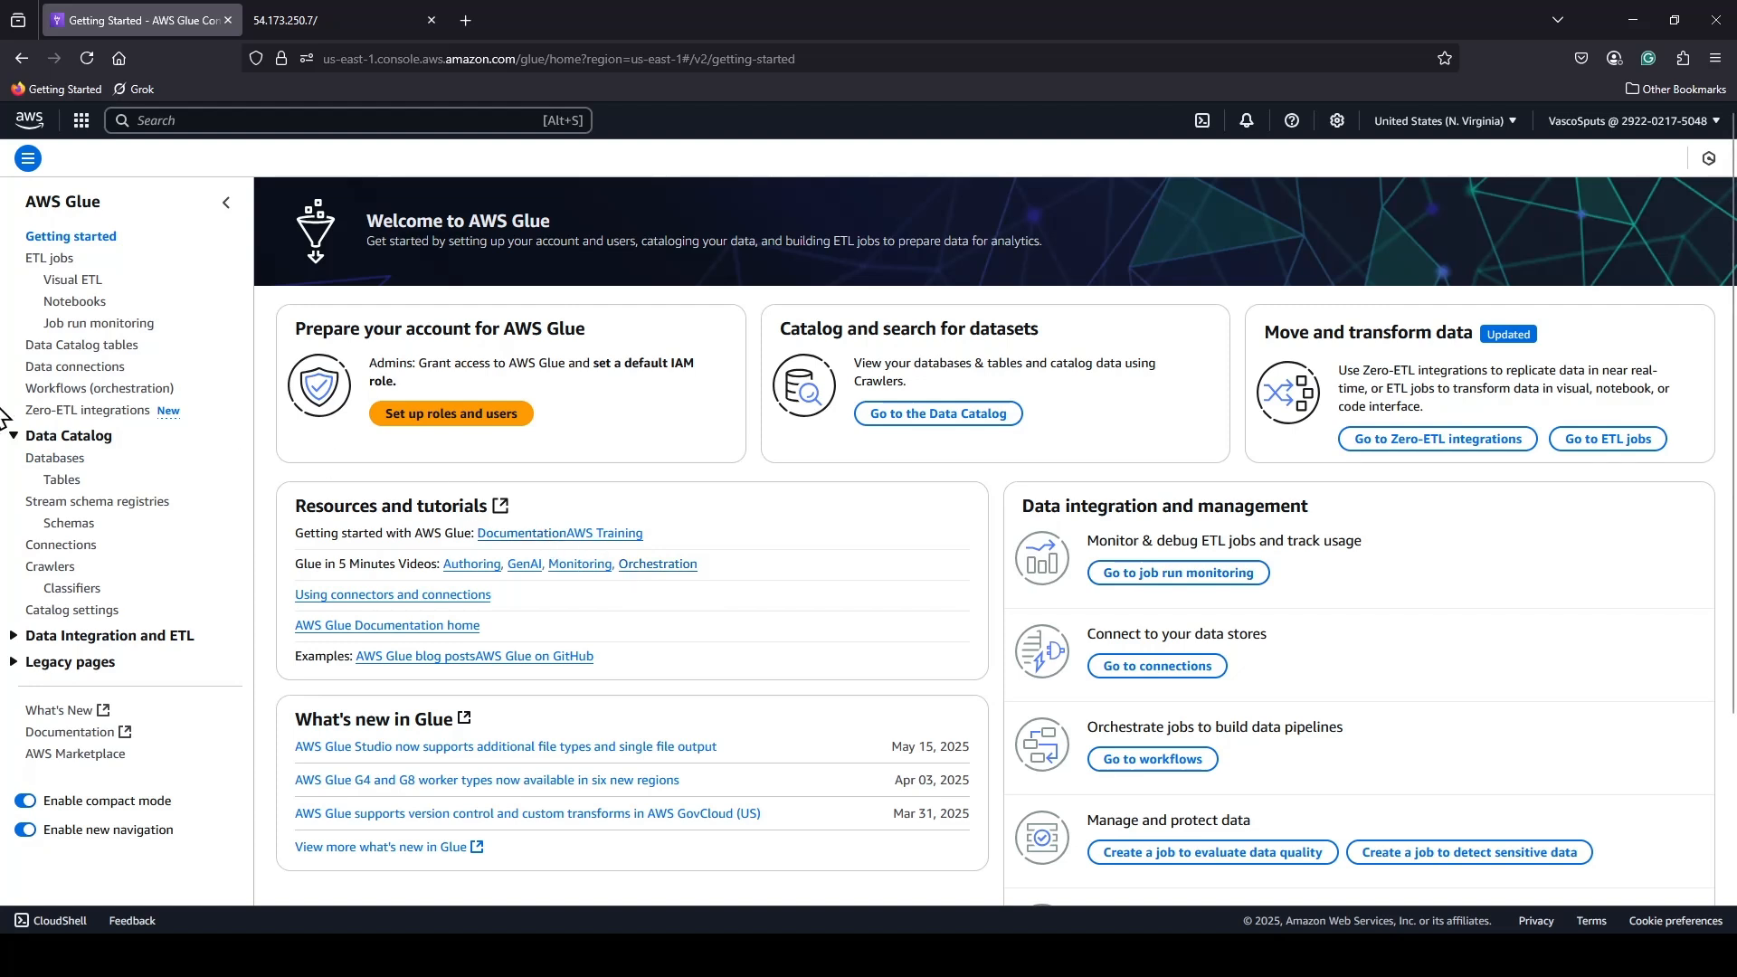
left_click(30, 435)
left_click(33, 438)
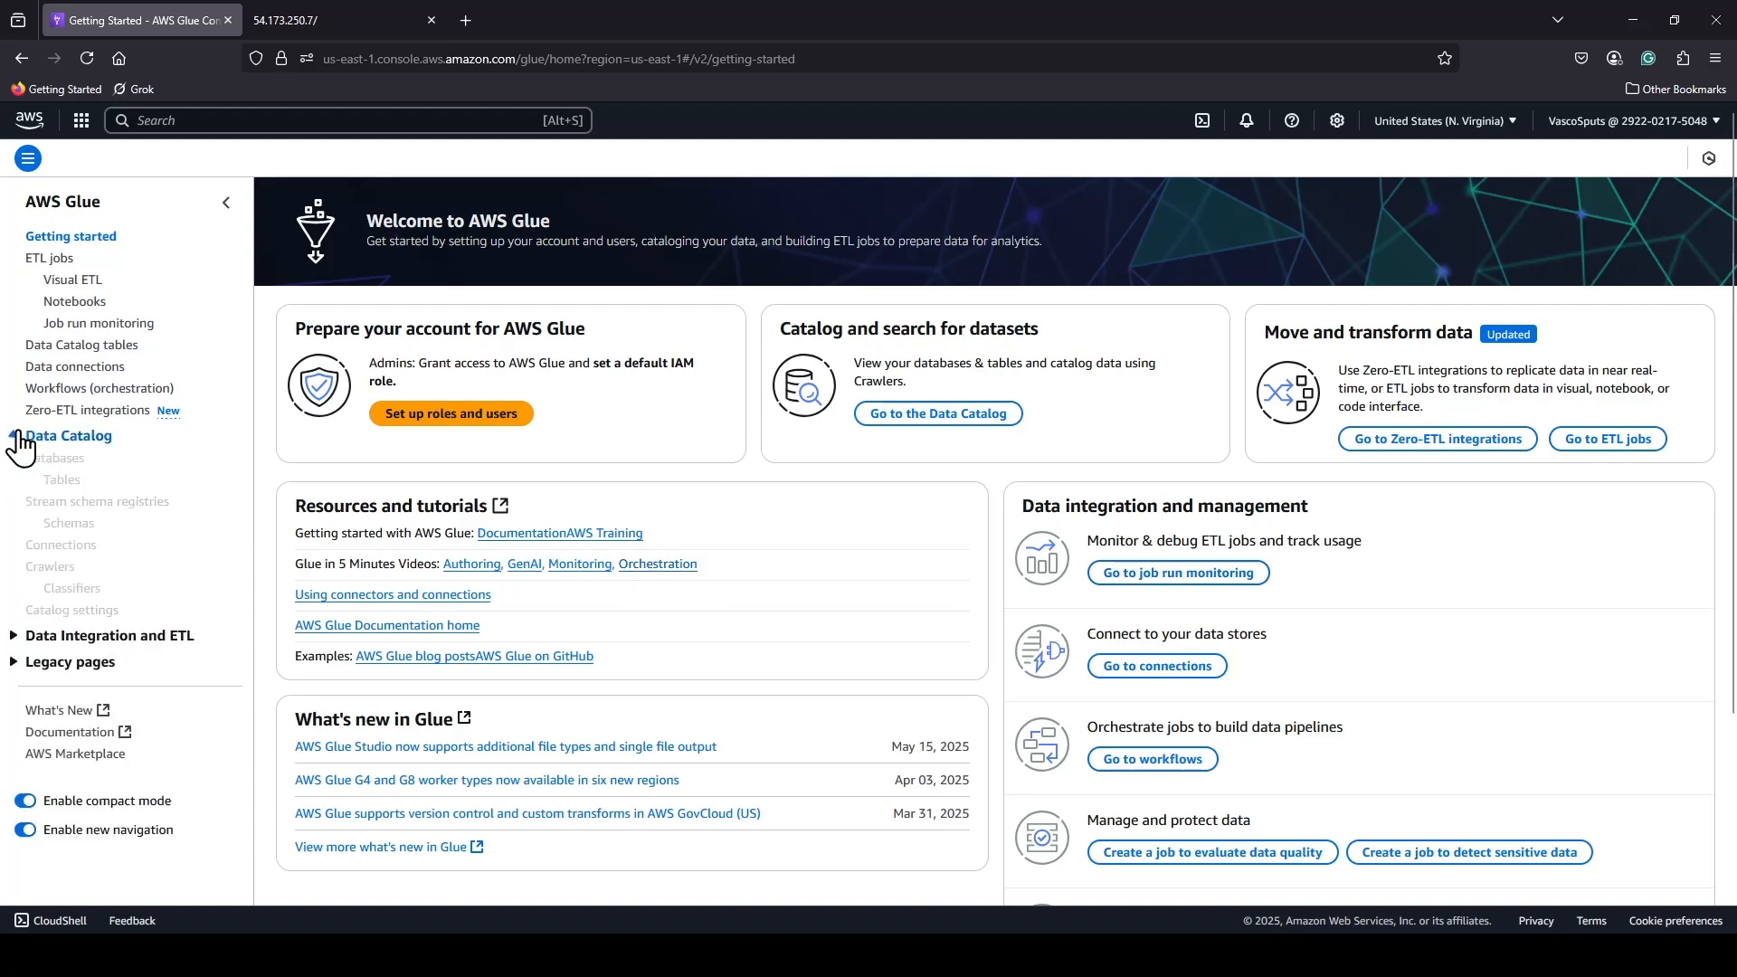
left_click(59, 460)
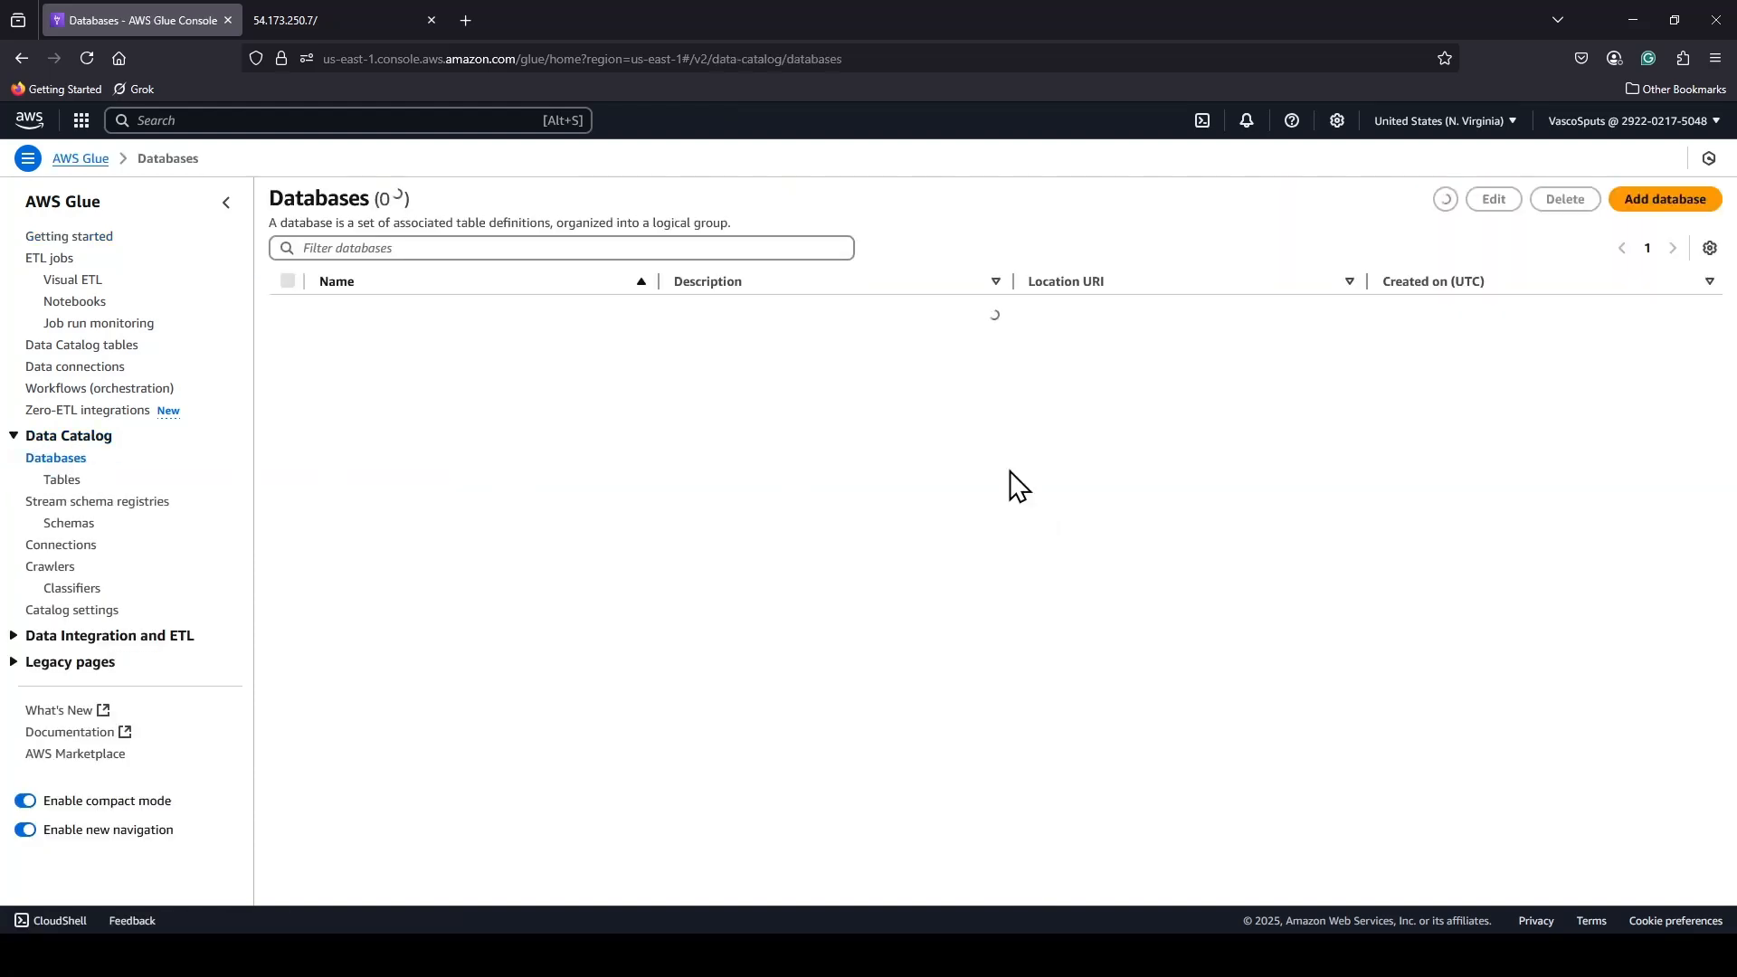
Start a new Glue database and name it athenadb in lowercase.
left_click(1665, 199)
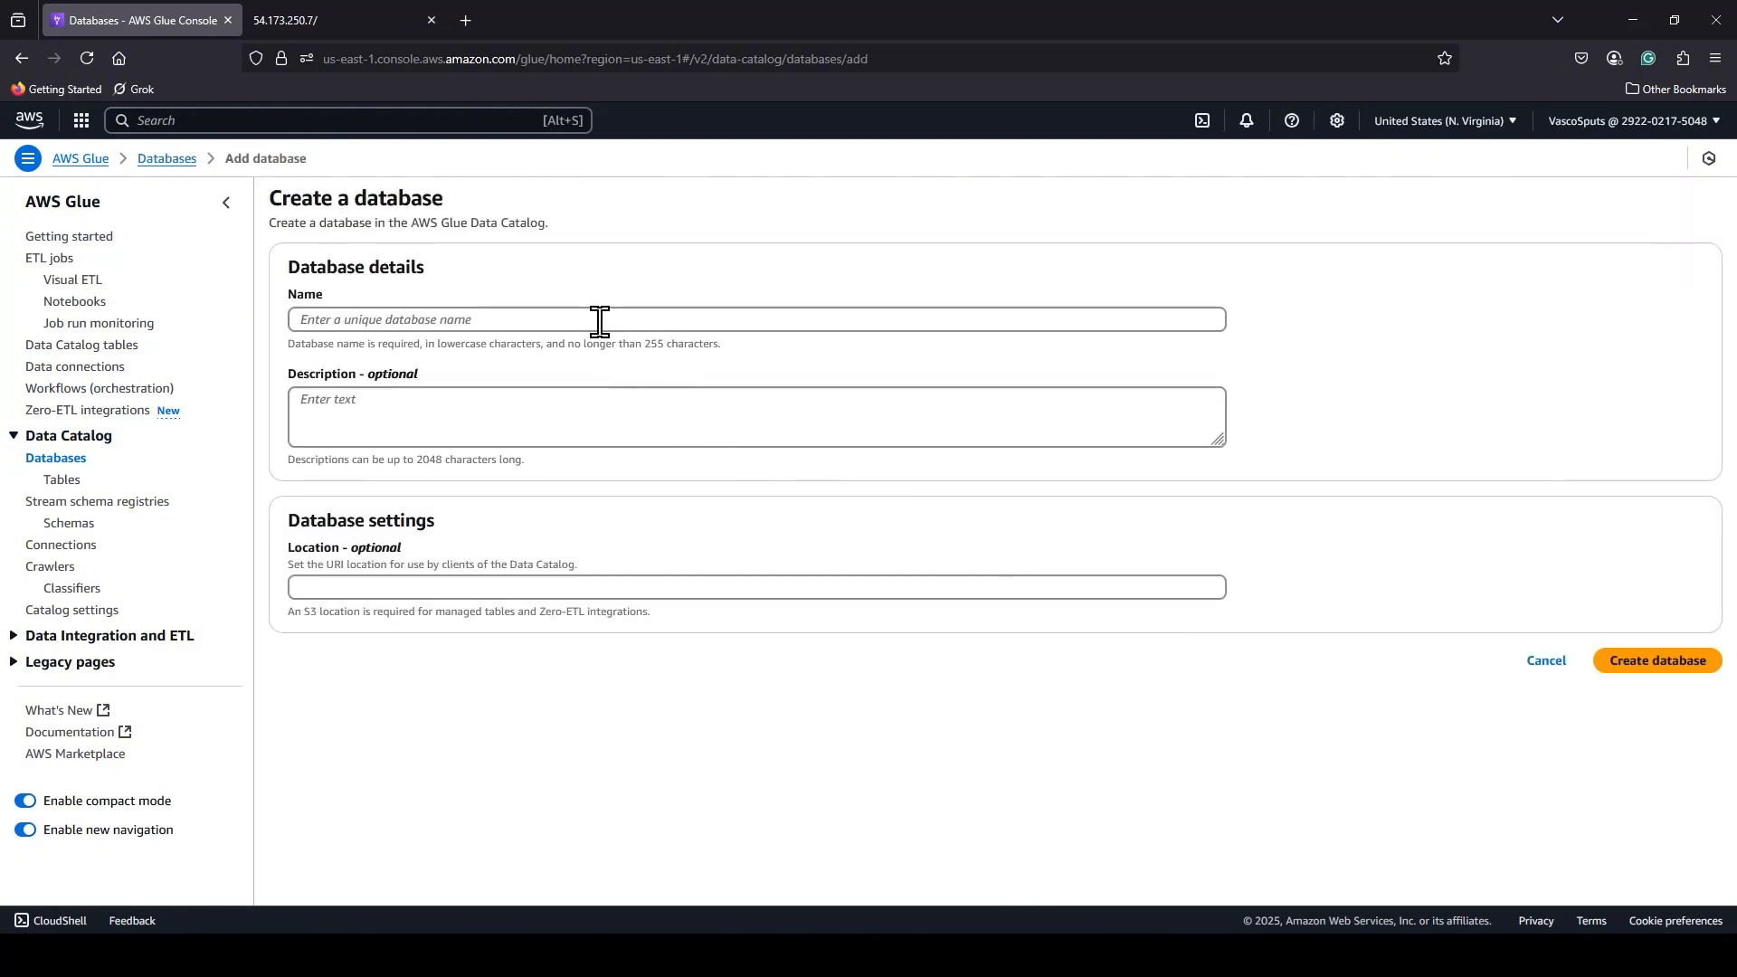
left_click(599, 318)
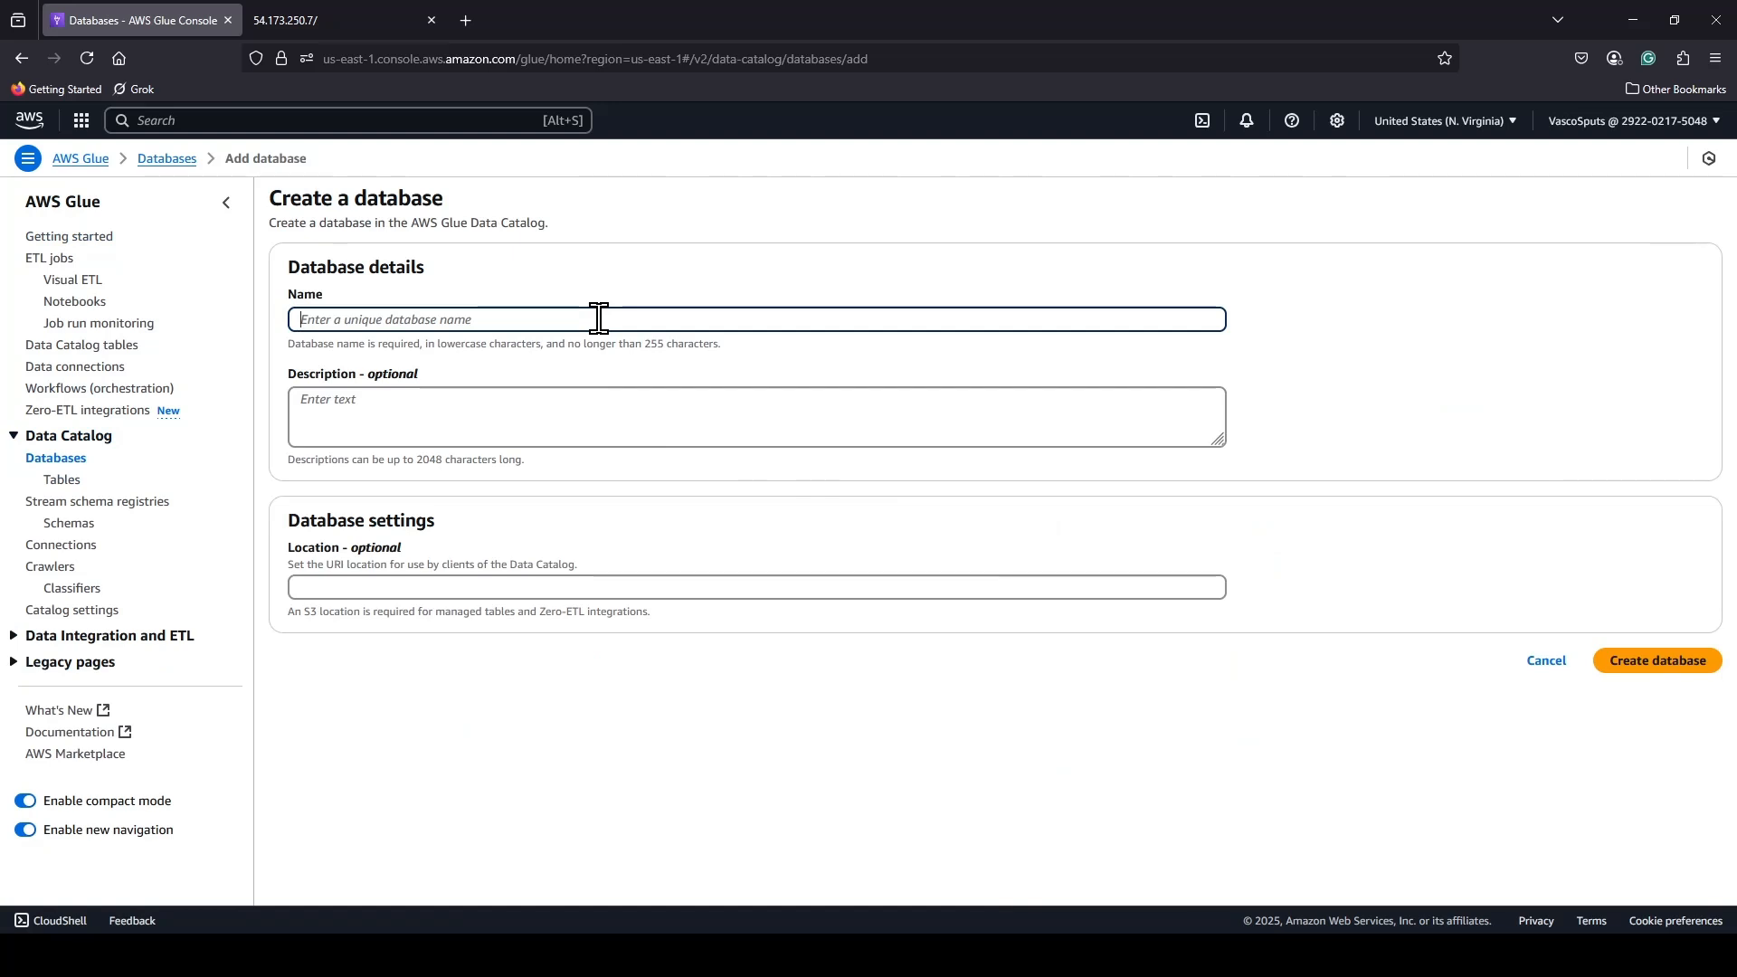
type("Athen")
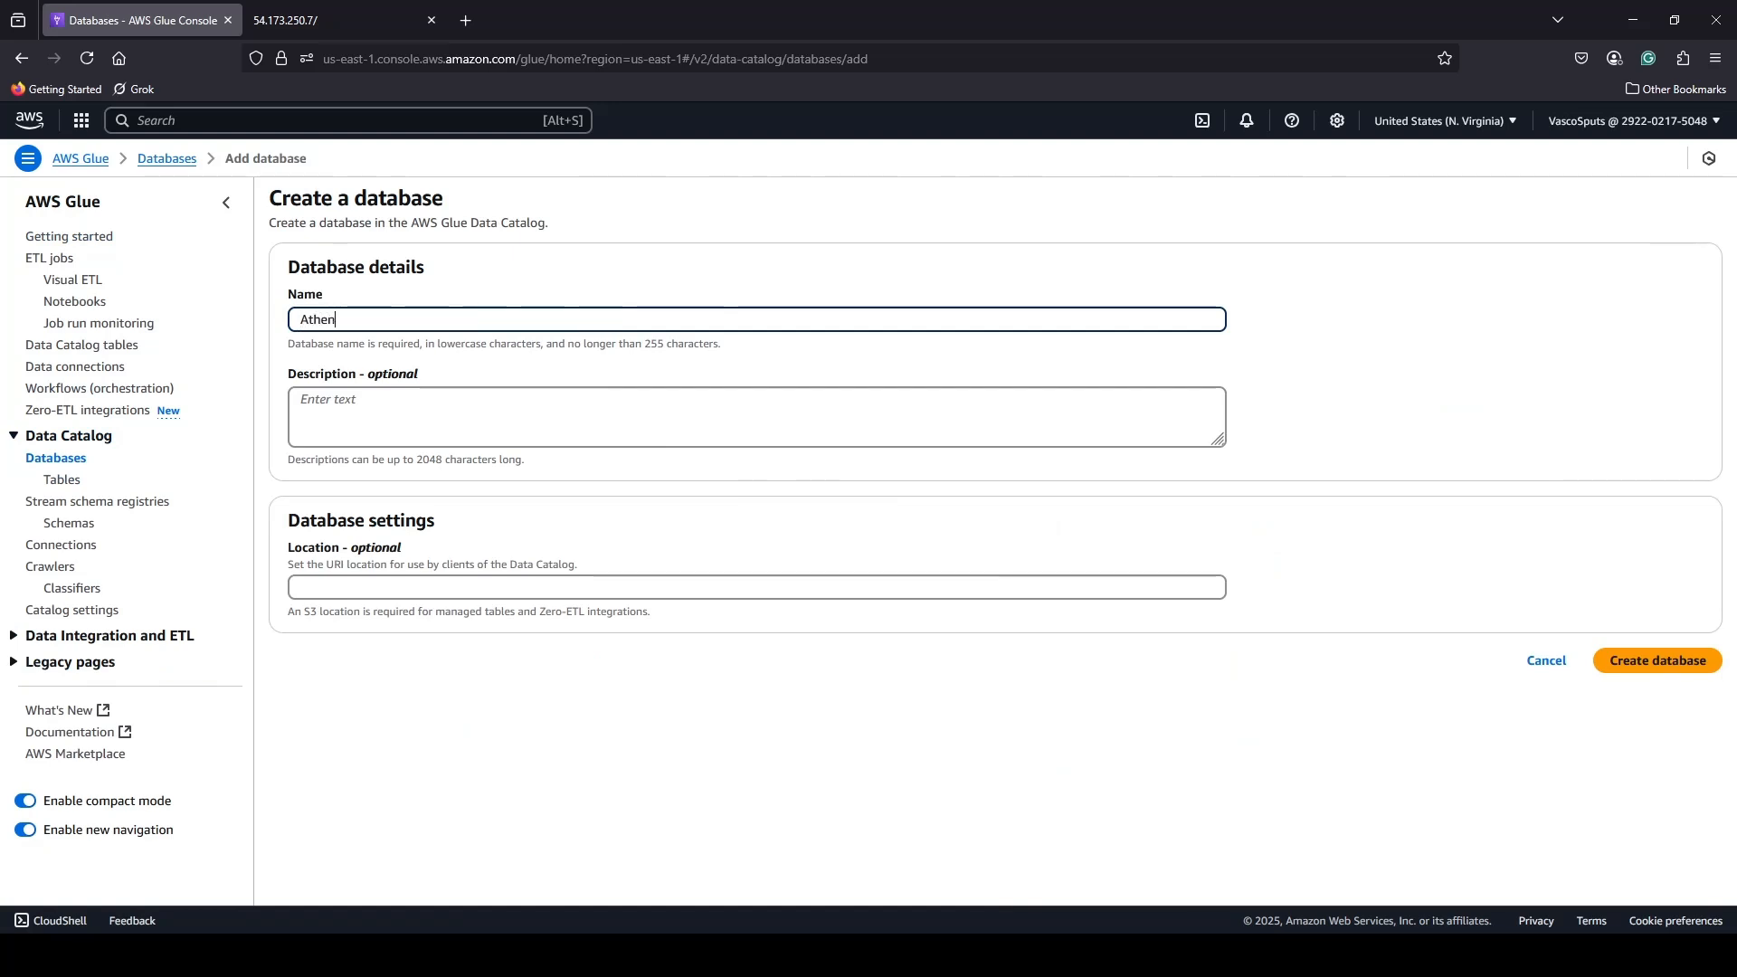
type("adb")
left_click(391, 401)
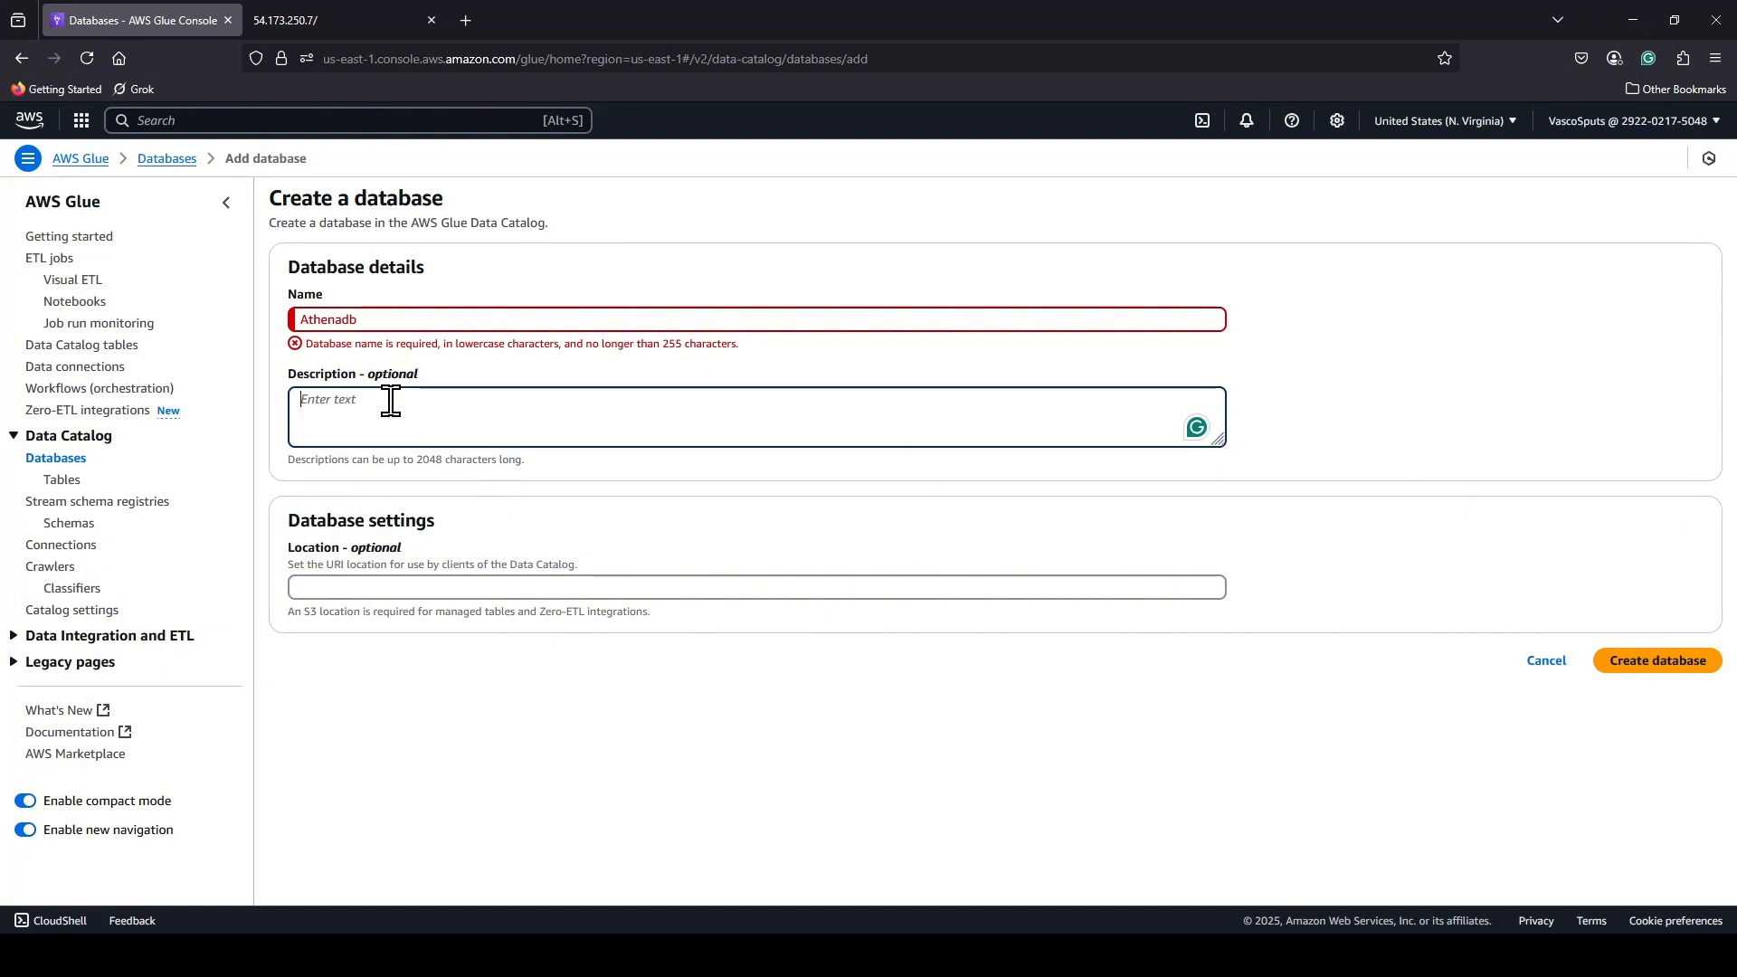
left_click(306, 324)
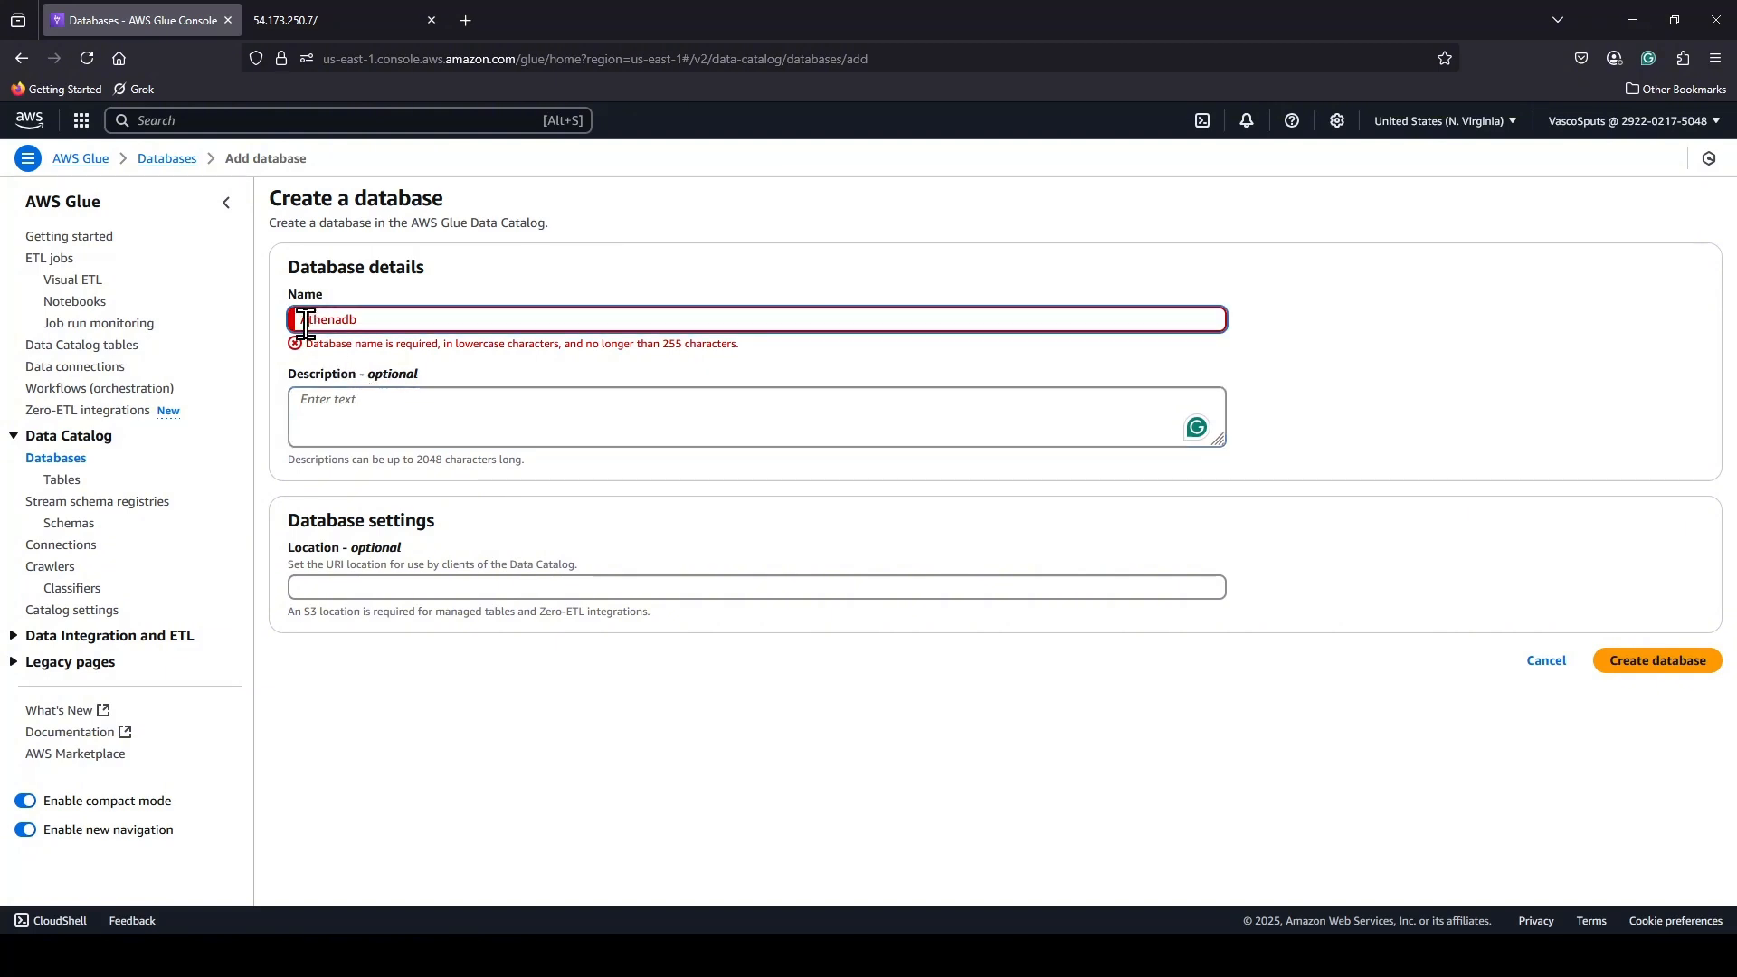
key("BackSpace")
type("a")
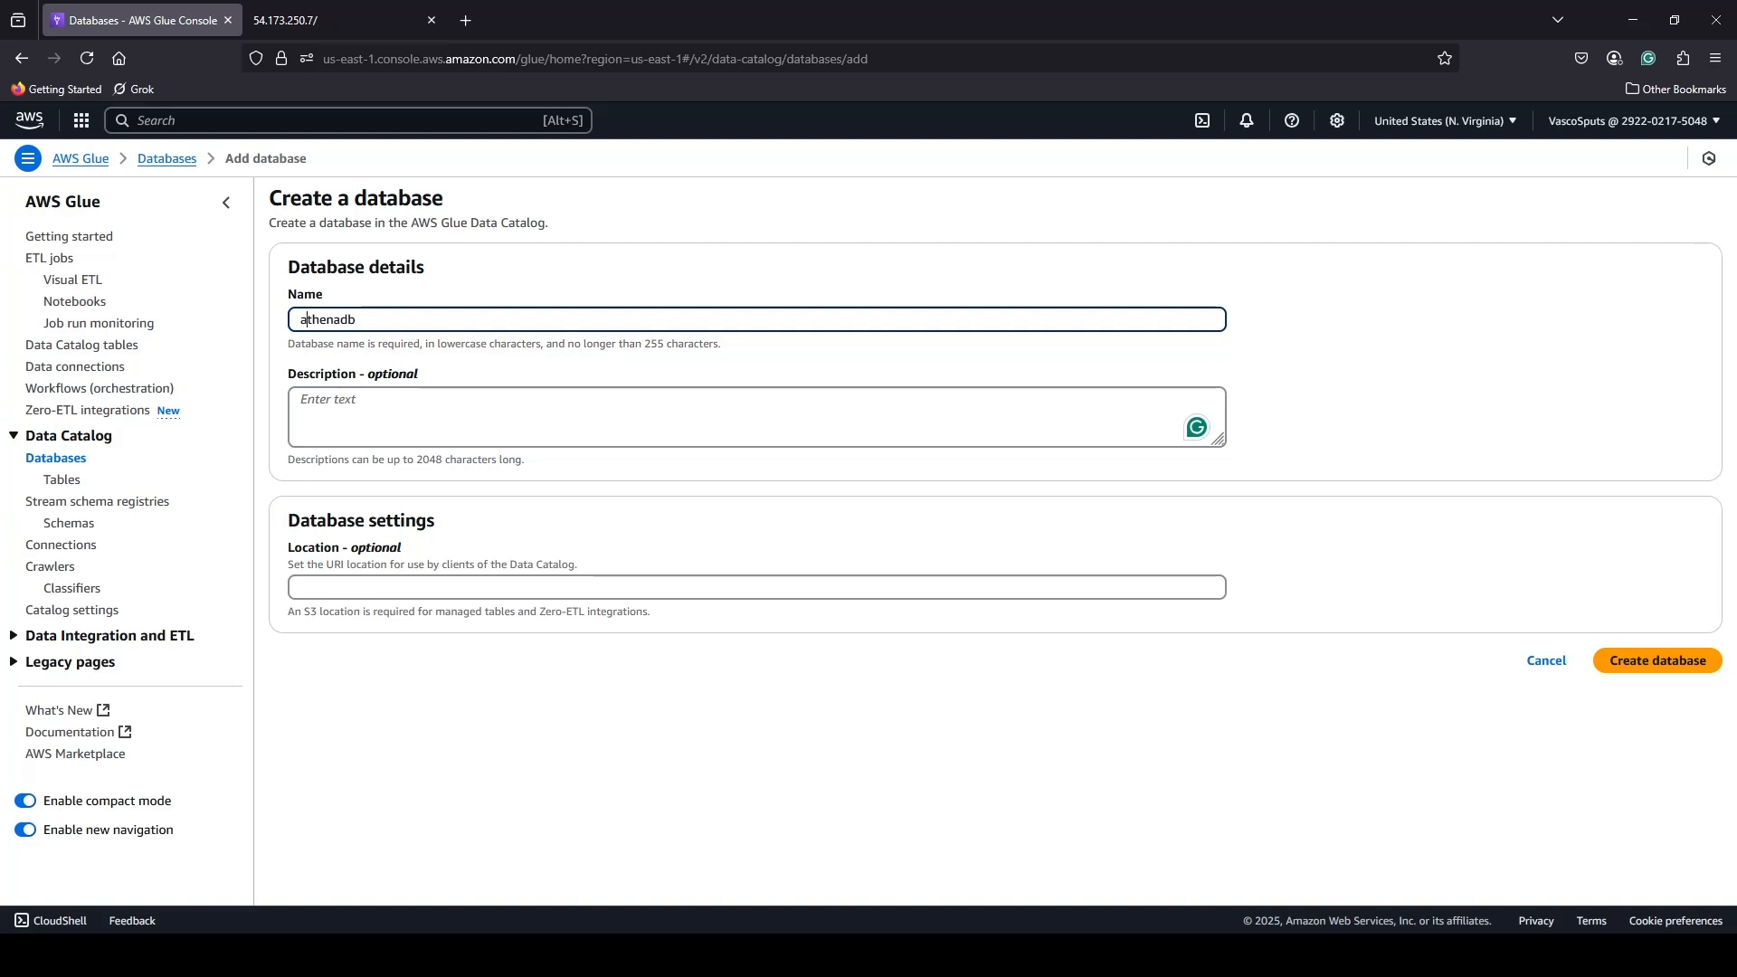
Enter the database description "This is a database for my vpc flow logs" and create the database.
left_click(364, 408)
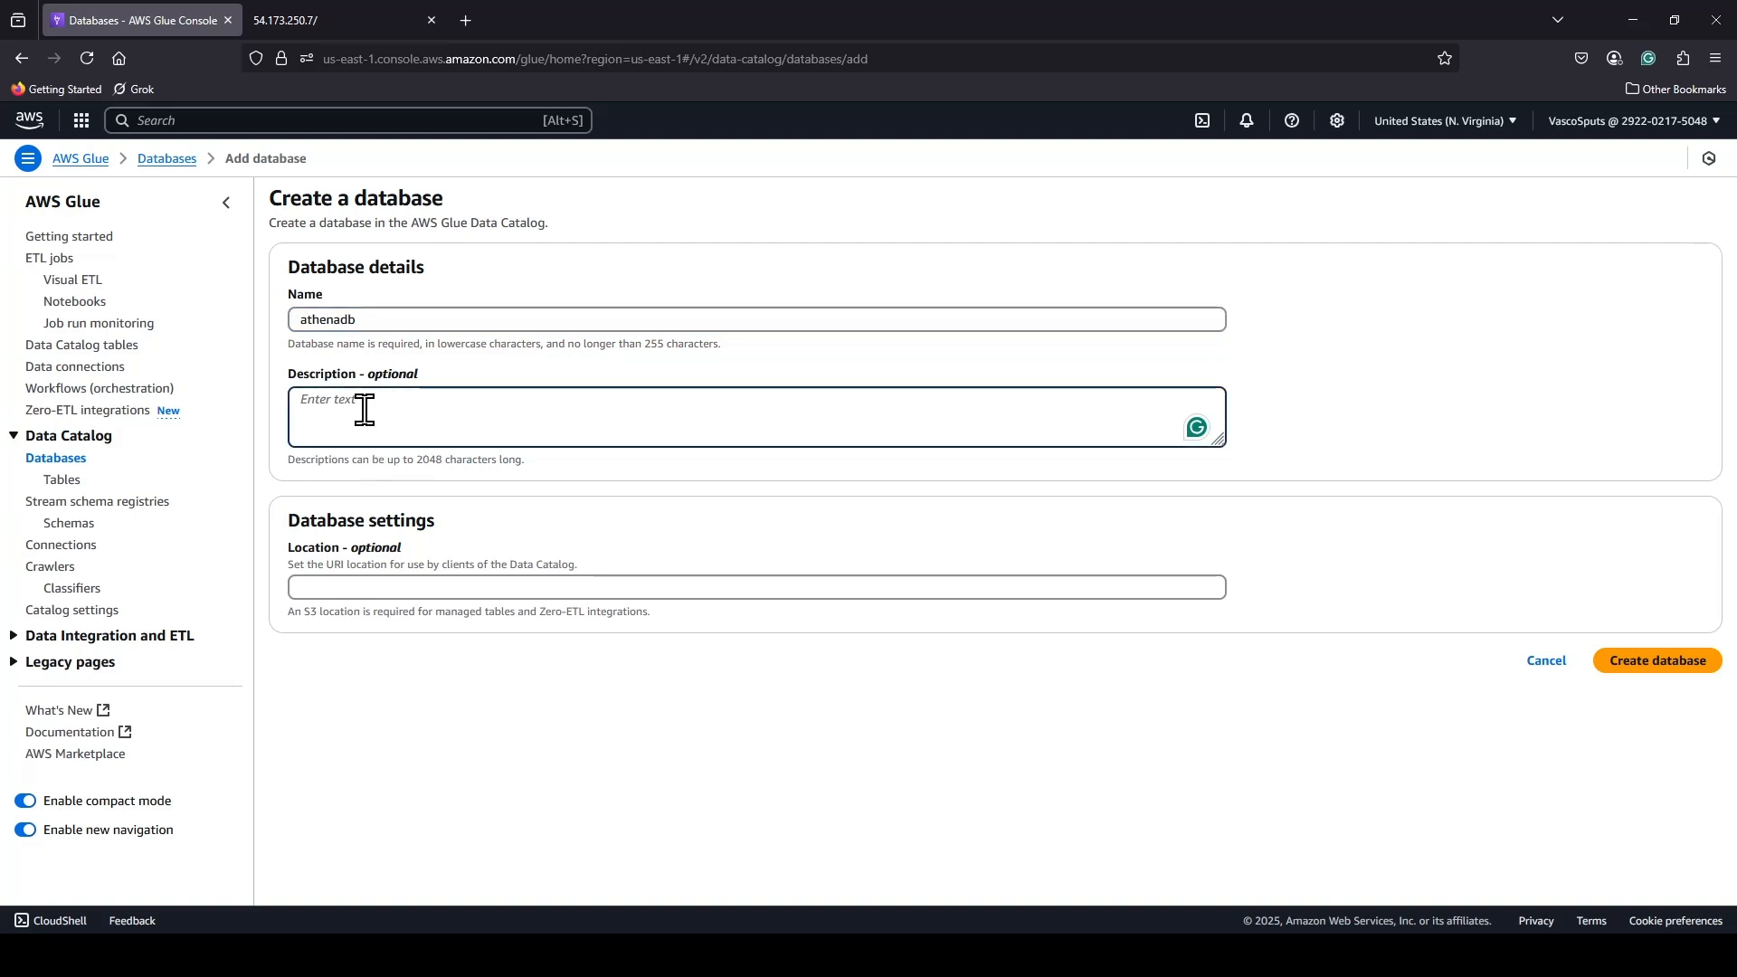
type("This is a database for ")
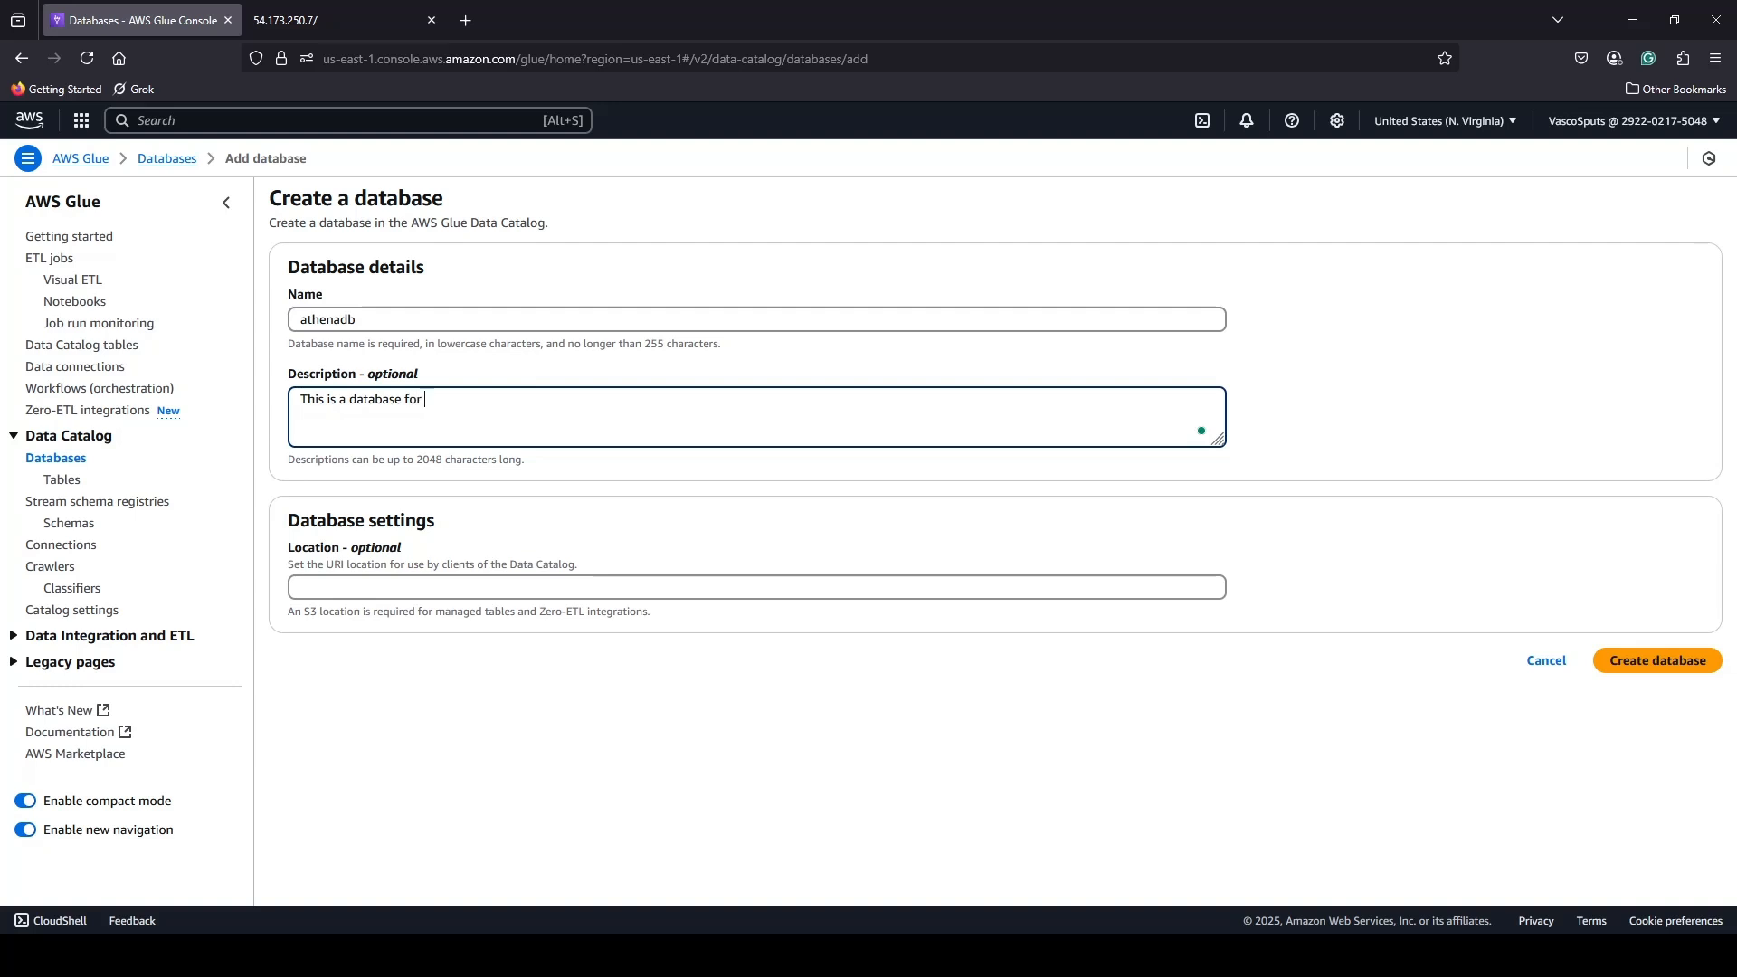
type("my vpc flow l")
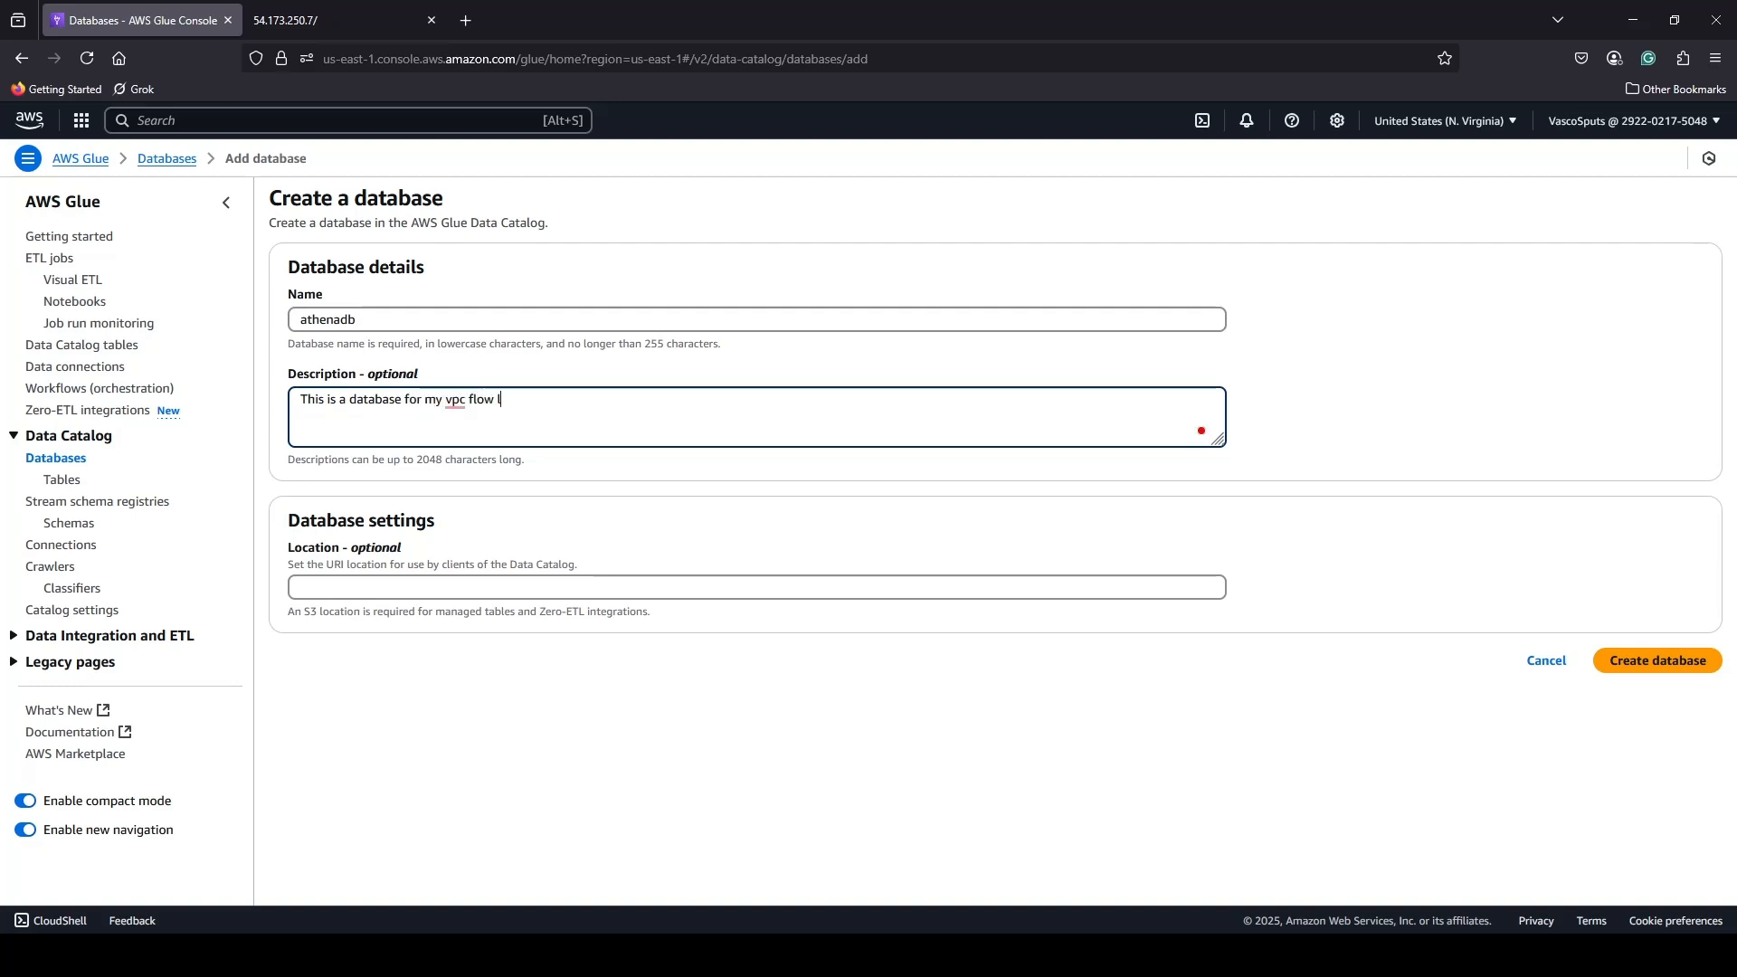
type("ogs")
left_click(1658, 666)
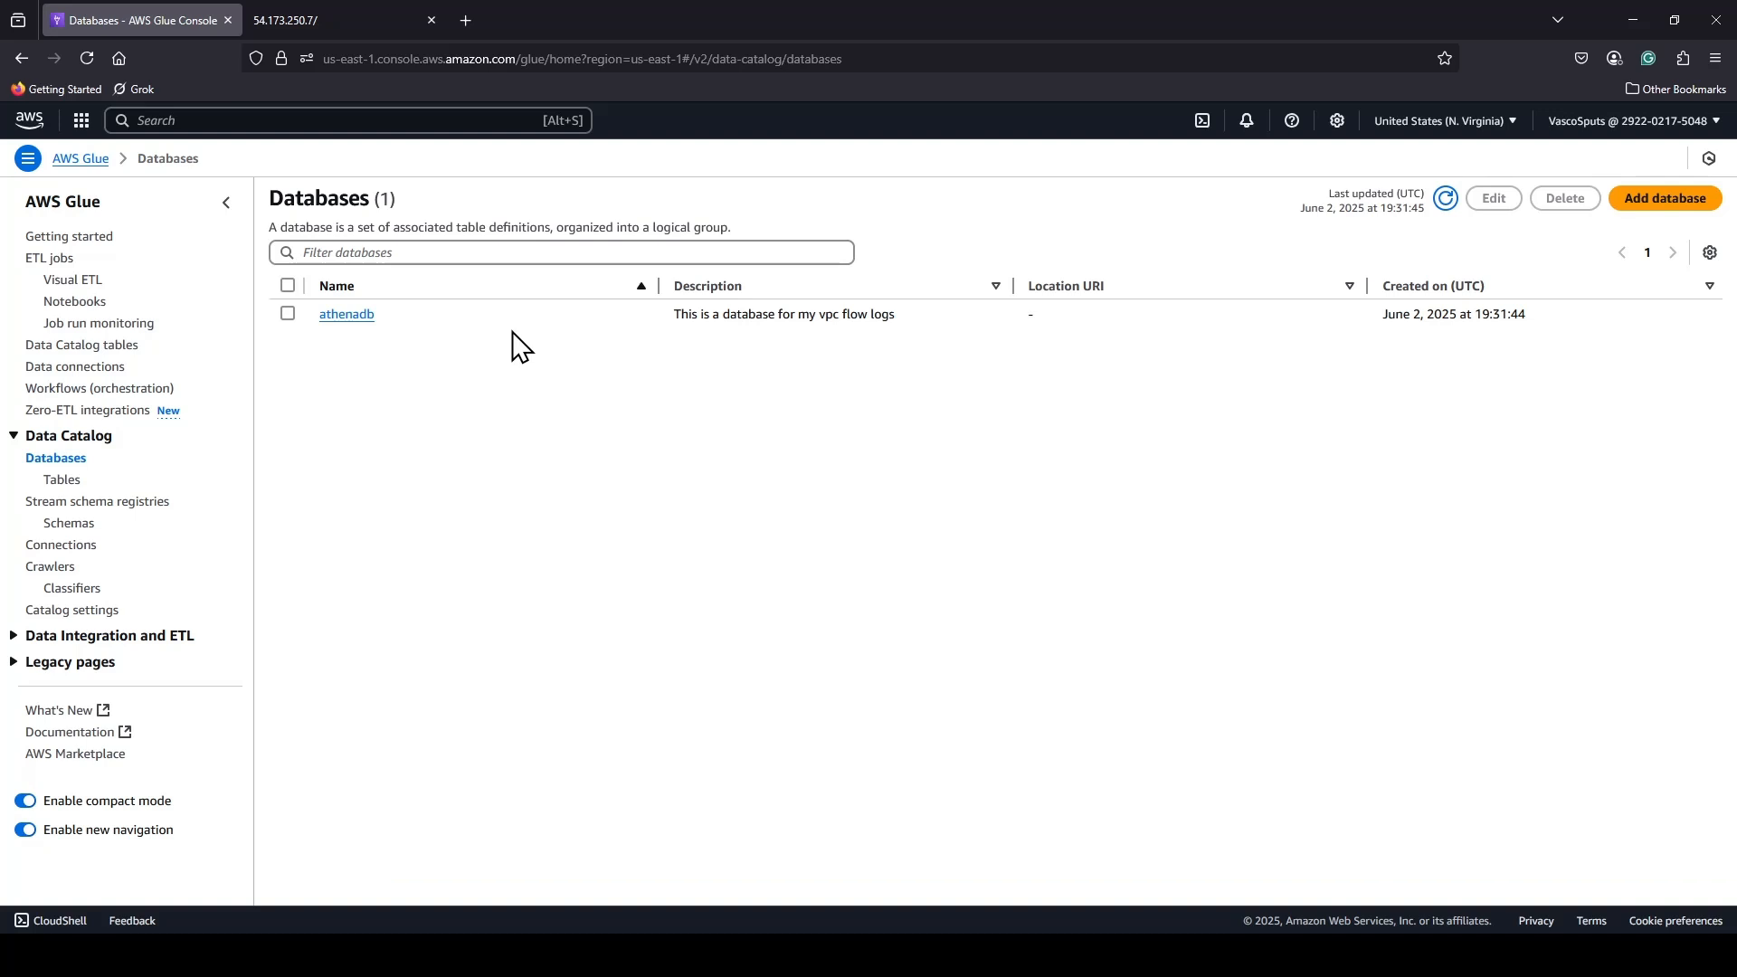
Start a new Data Catalog table in the athenadb database and name it athenatable.
left_click(73, 482)
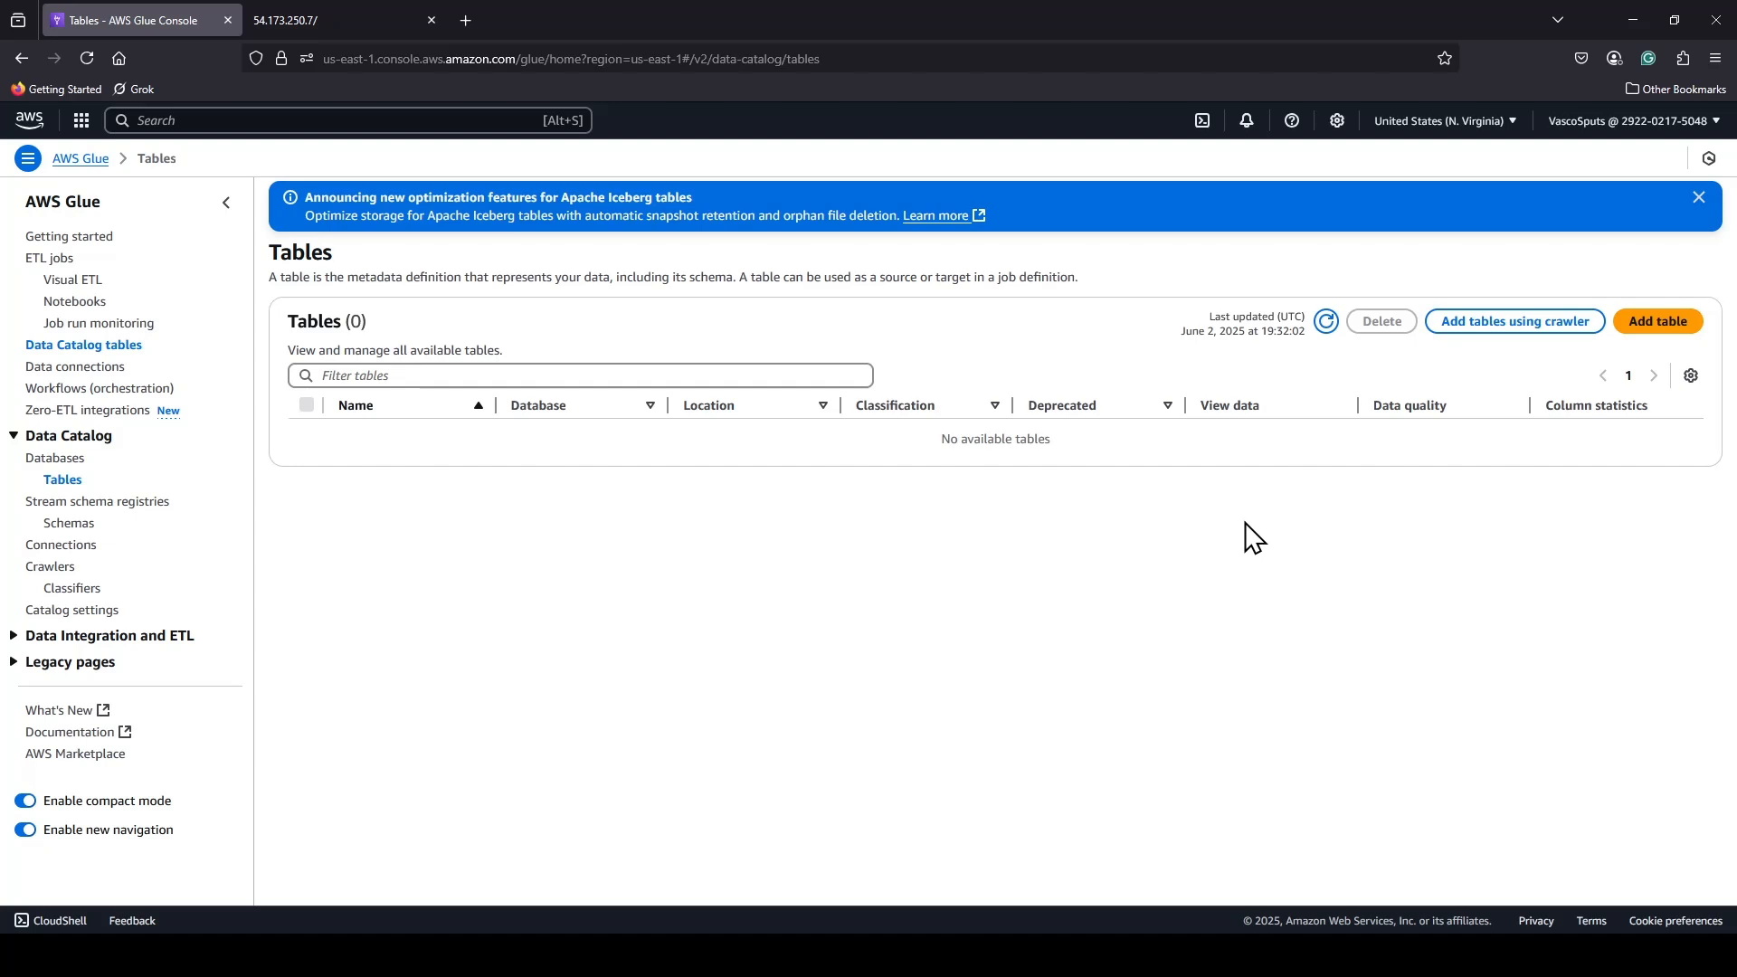
left_click(1648, 346)
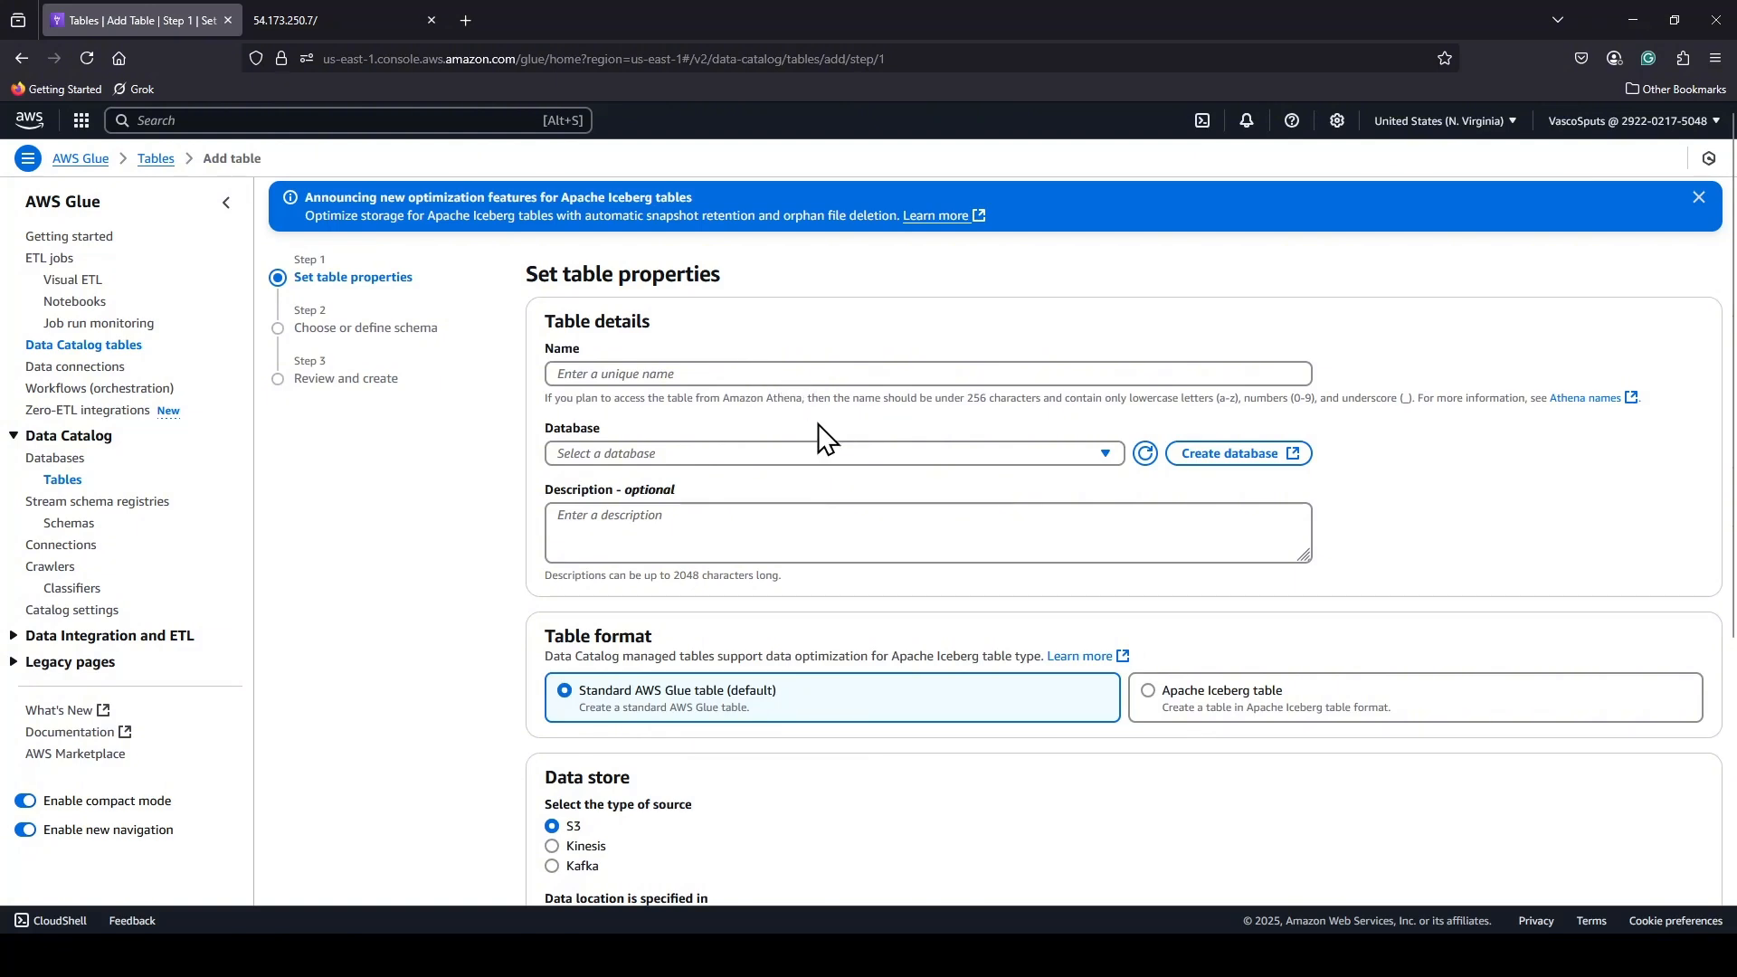
left_click(1102, 453)
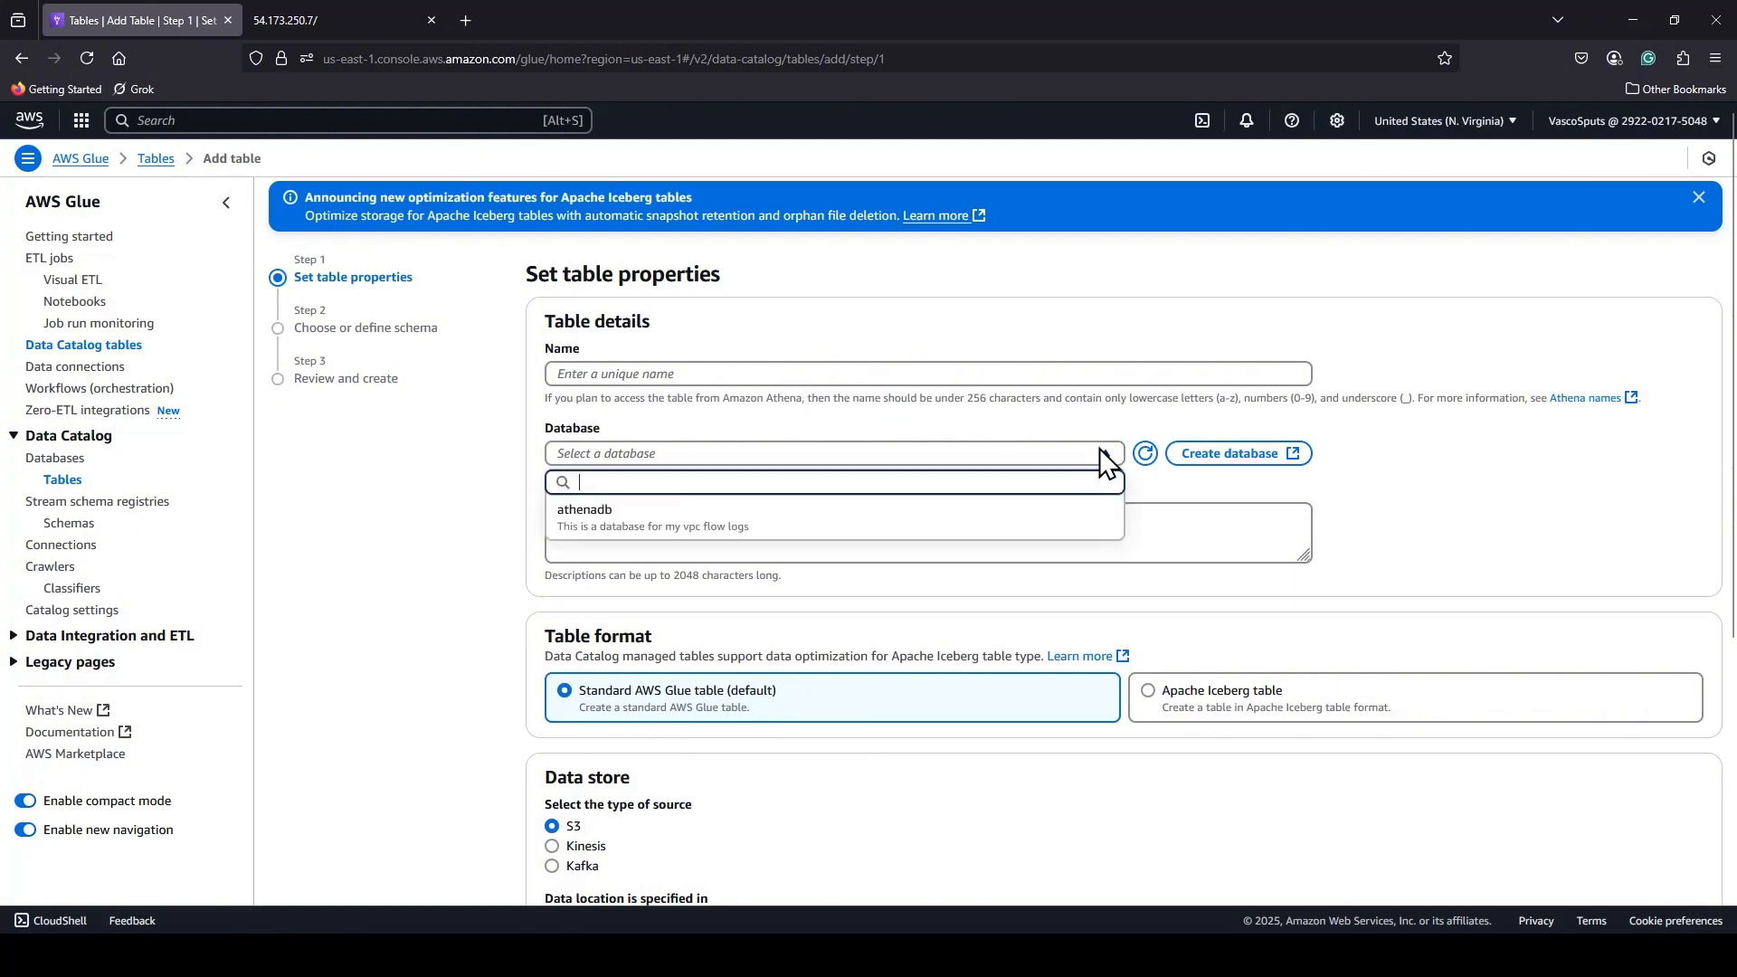
left_click(654, 529)
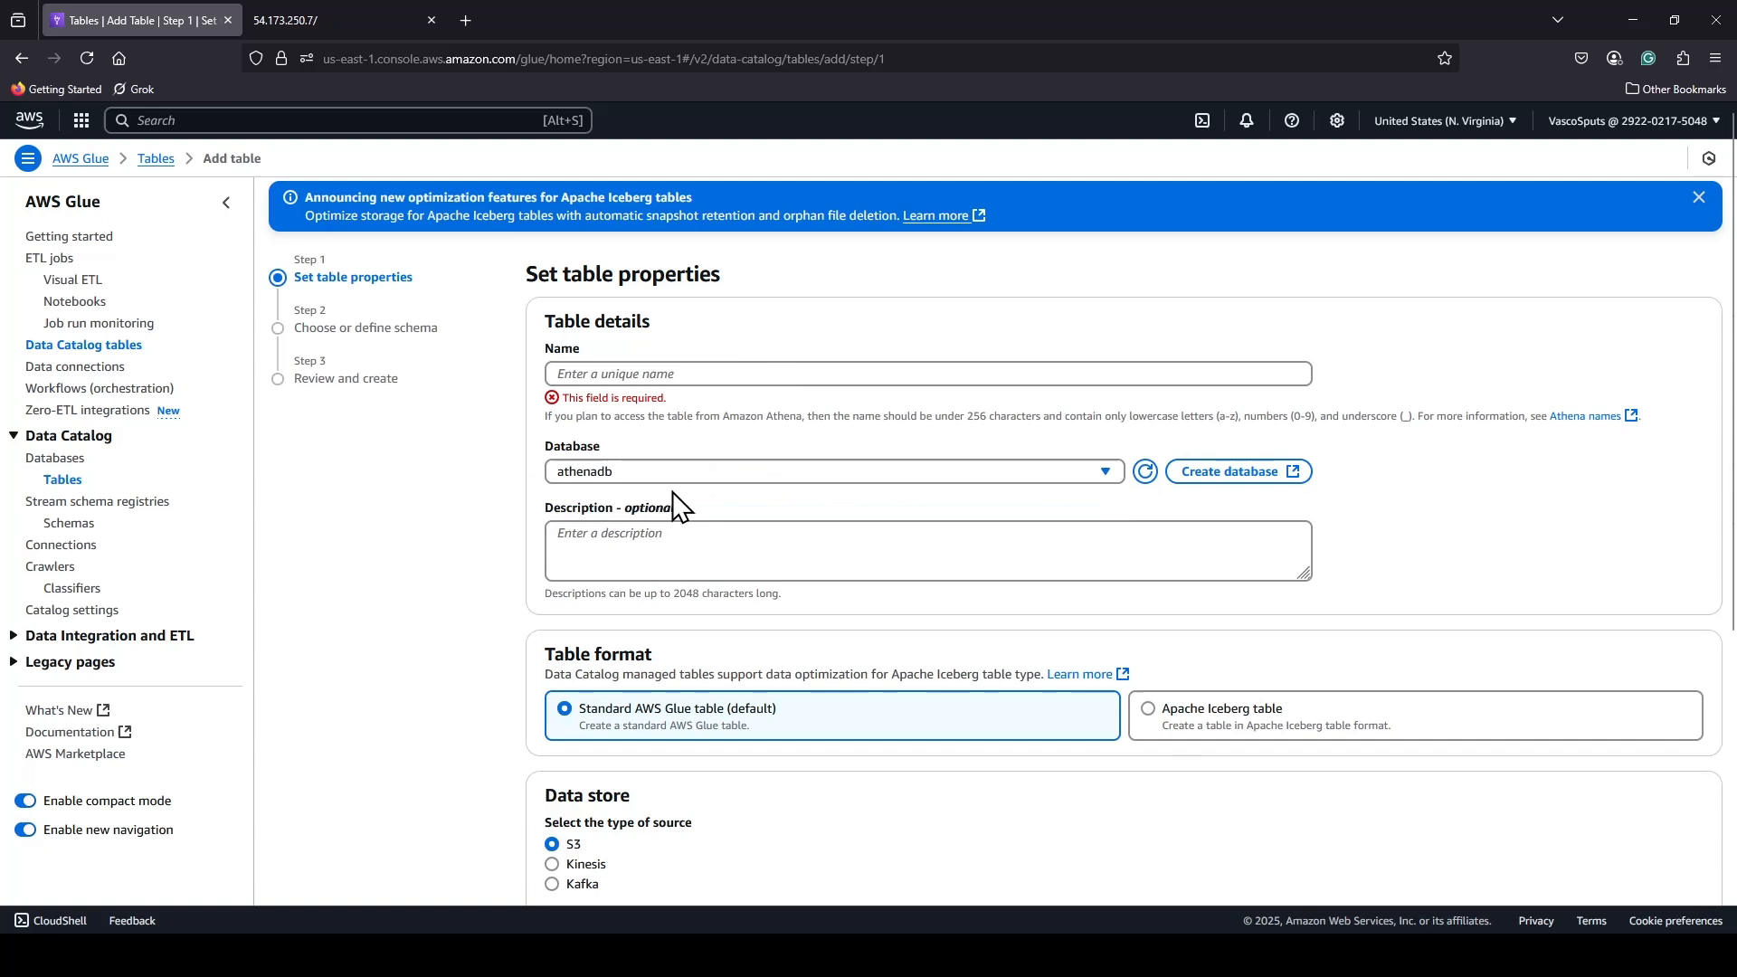
left_click(668, 374)
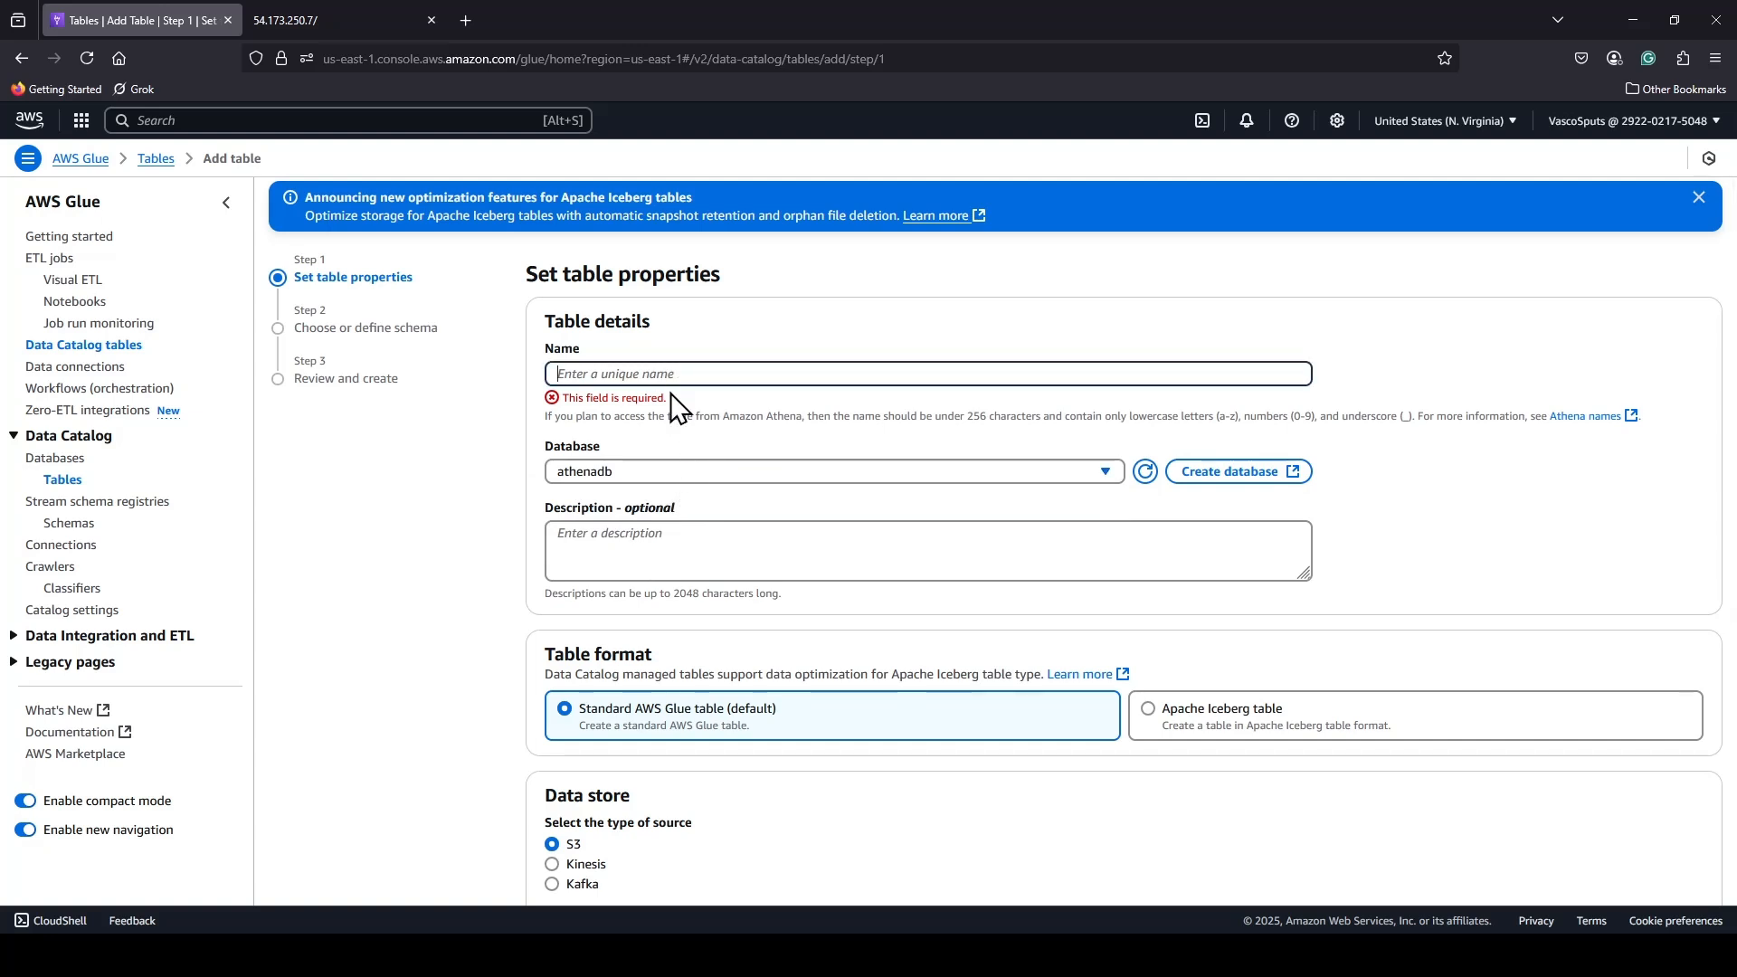
type("athen")
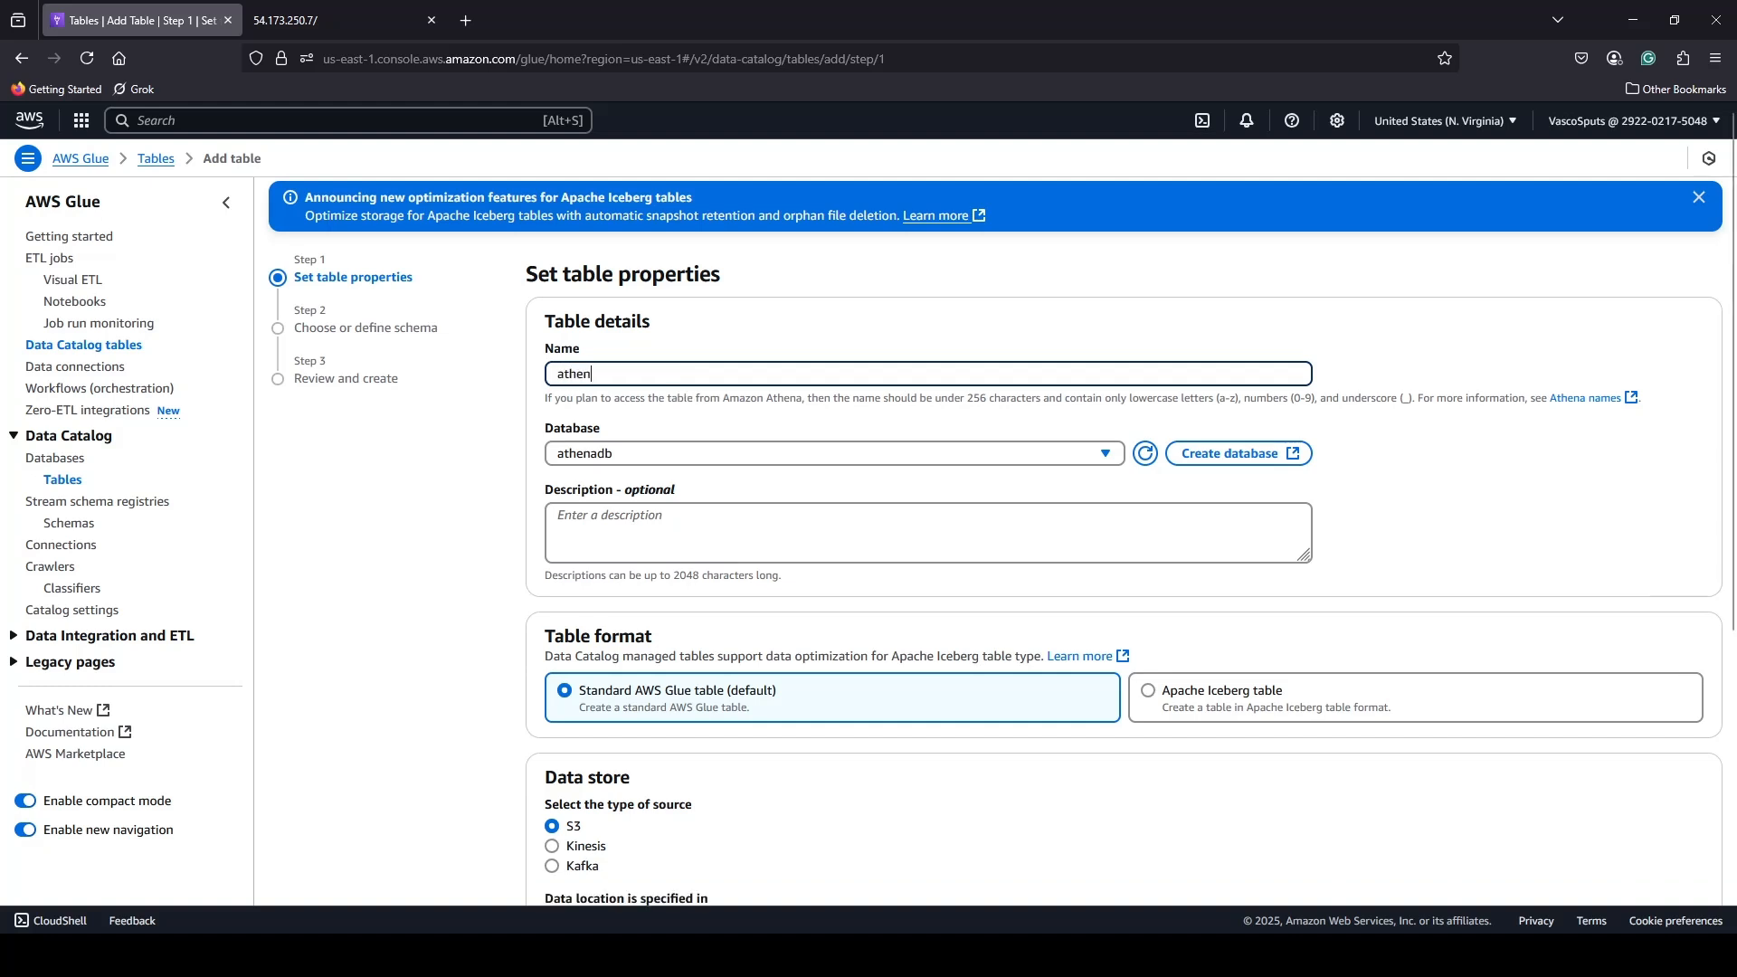
type("atab")
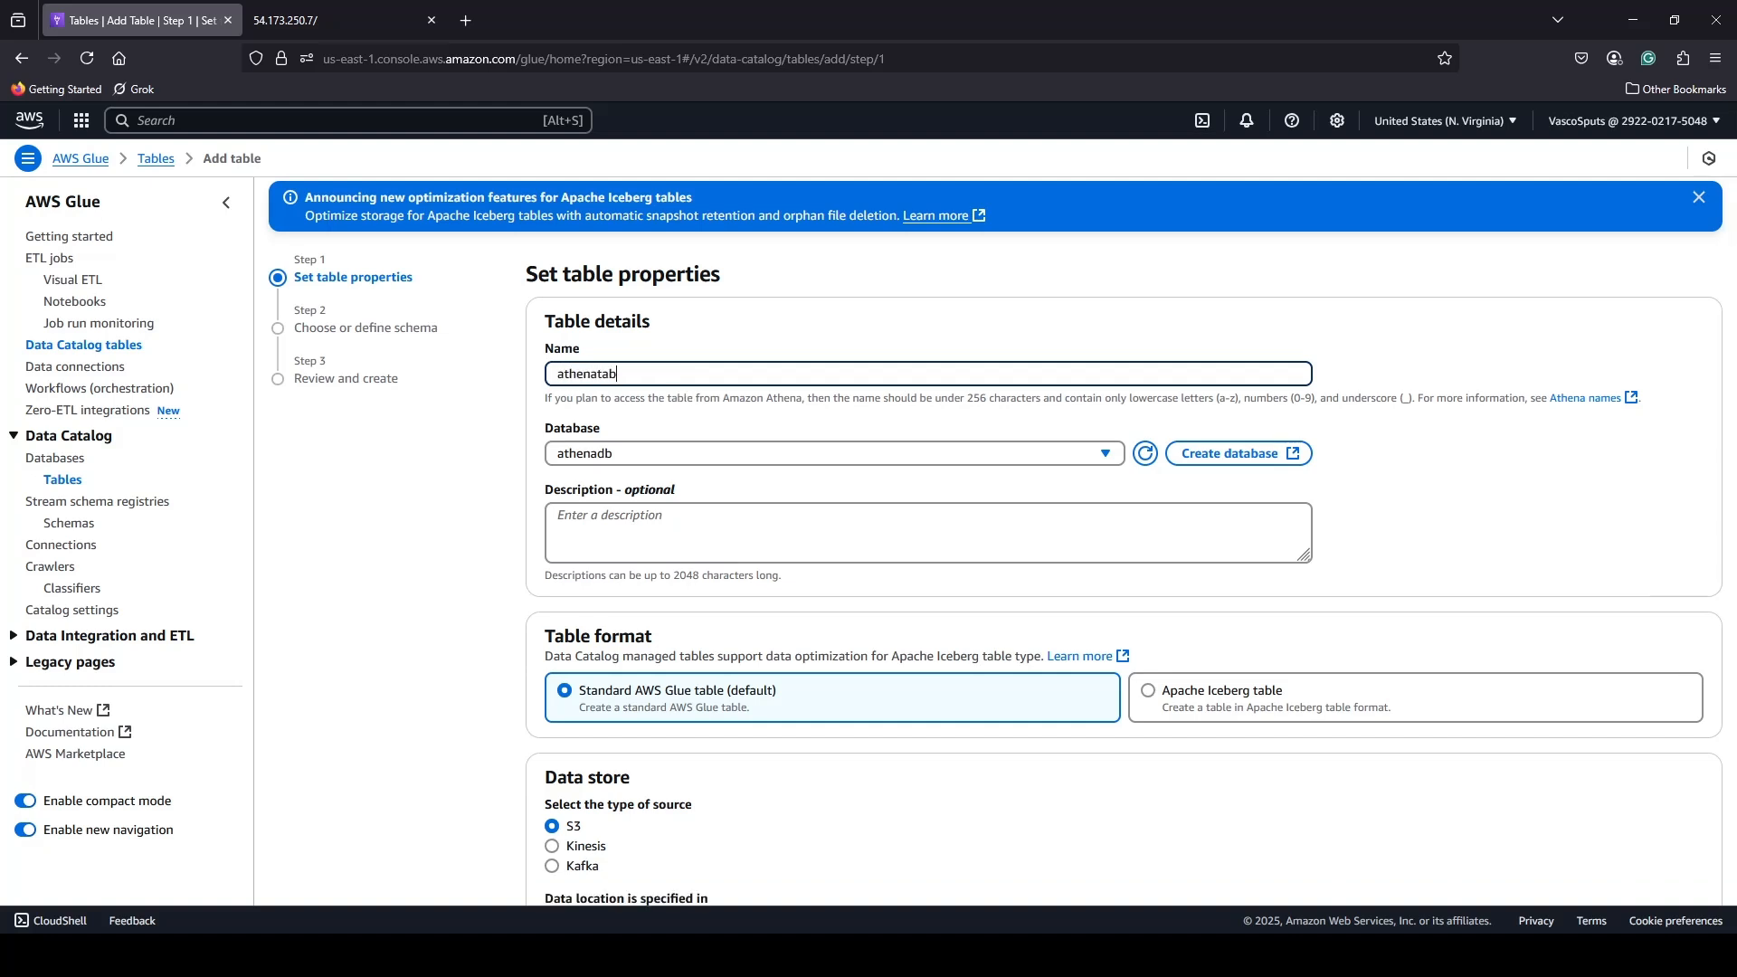
type("le")
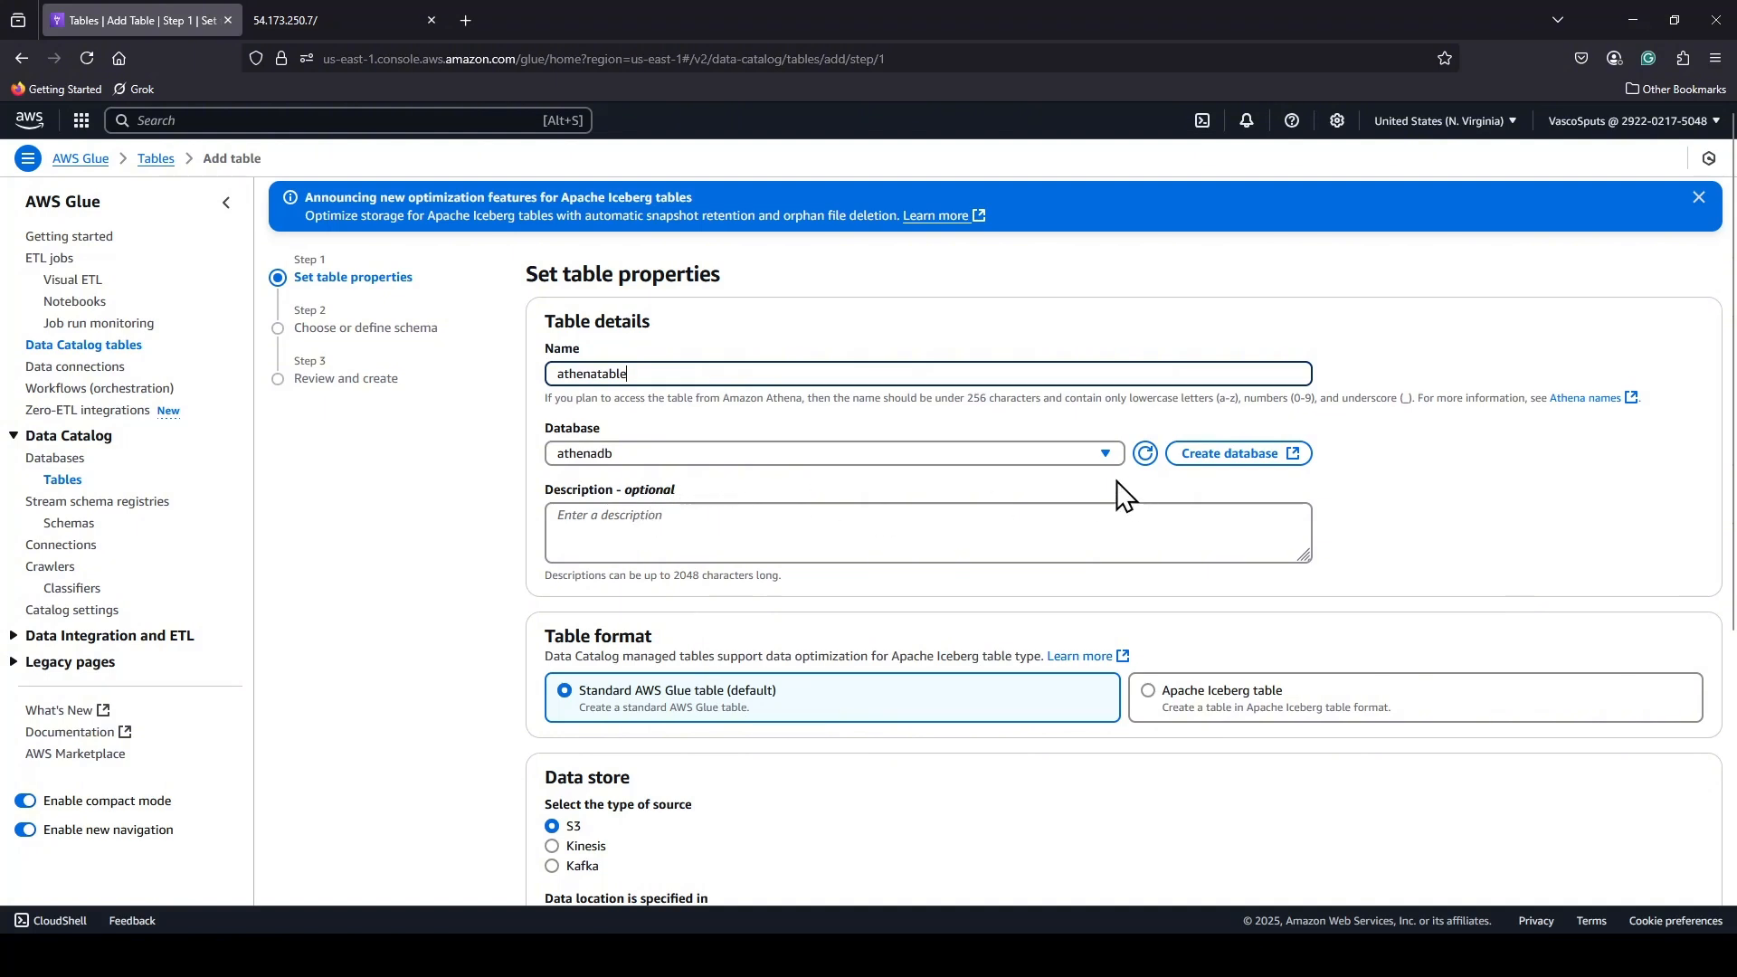
Set the table's S3 include path to the demo-athen-vba-bucket bucket, ending with a slash: s3://demo-athen-vba-bucket/.
scroll(1059, 507, "down", 2)
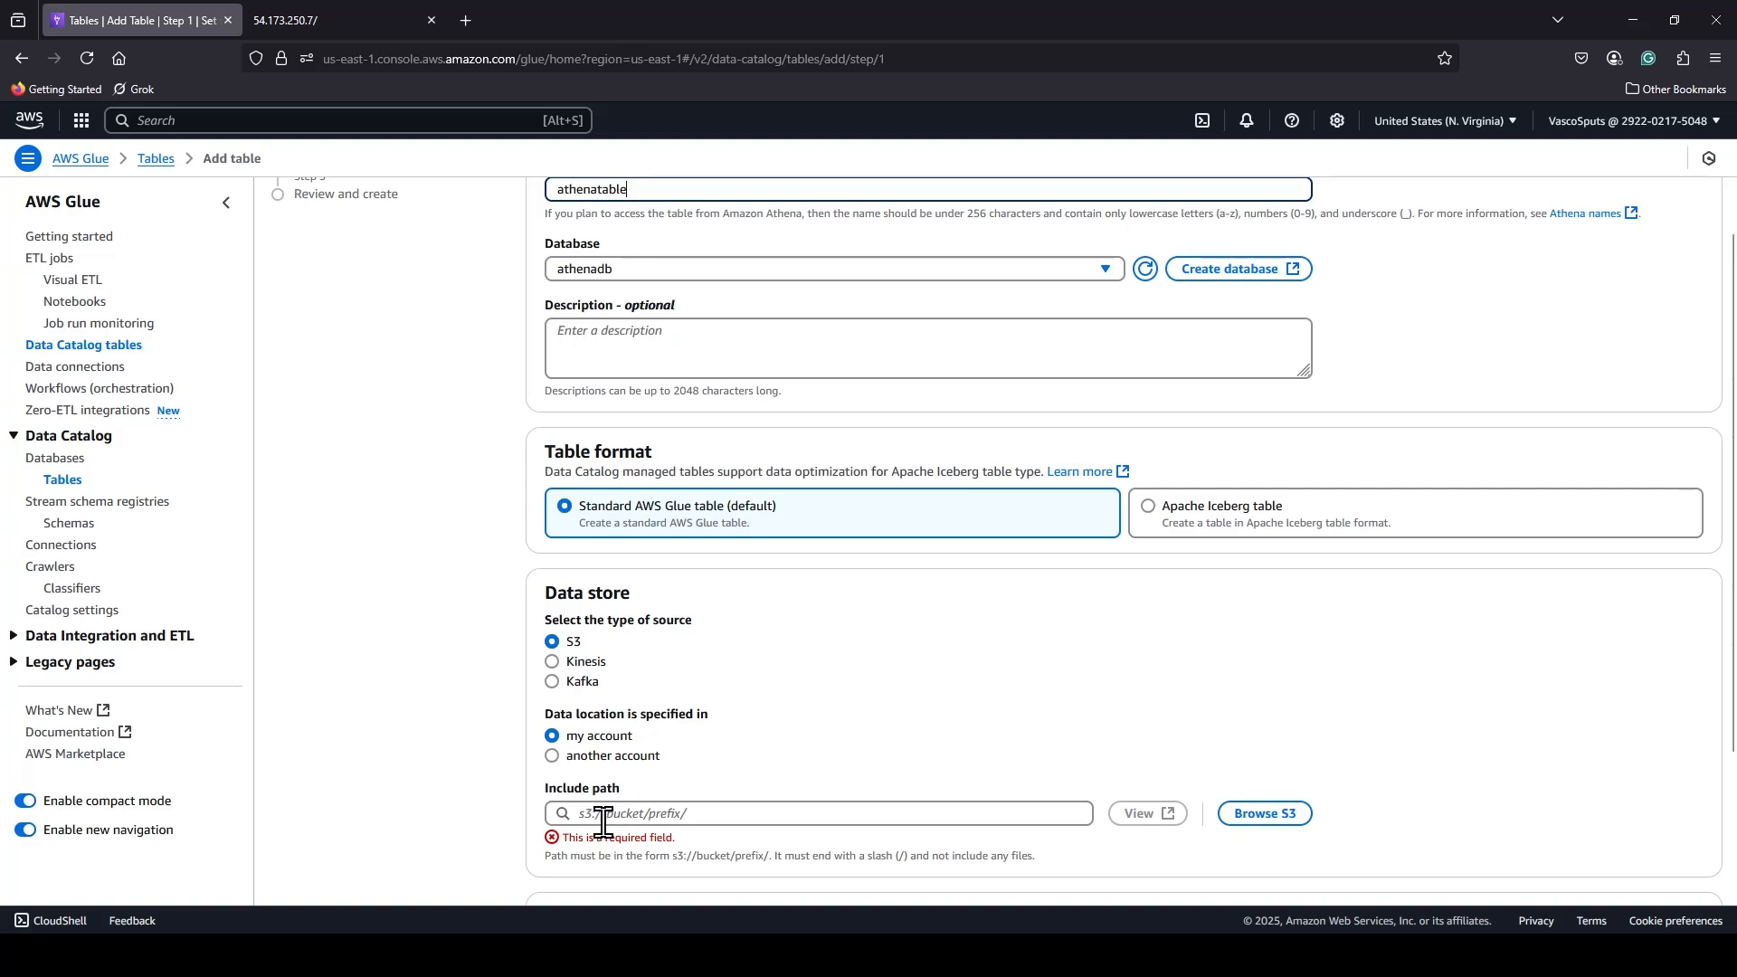
scroll(974, 740, "down", 2)
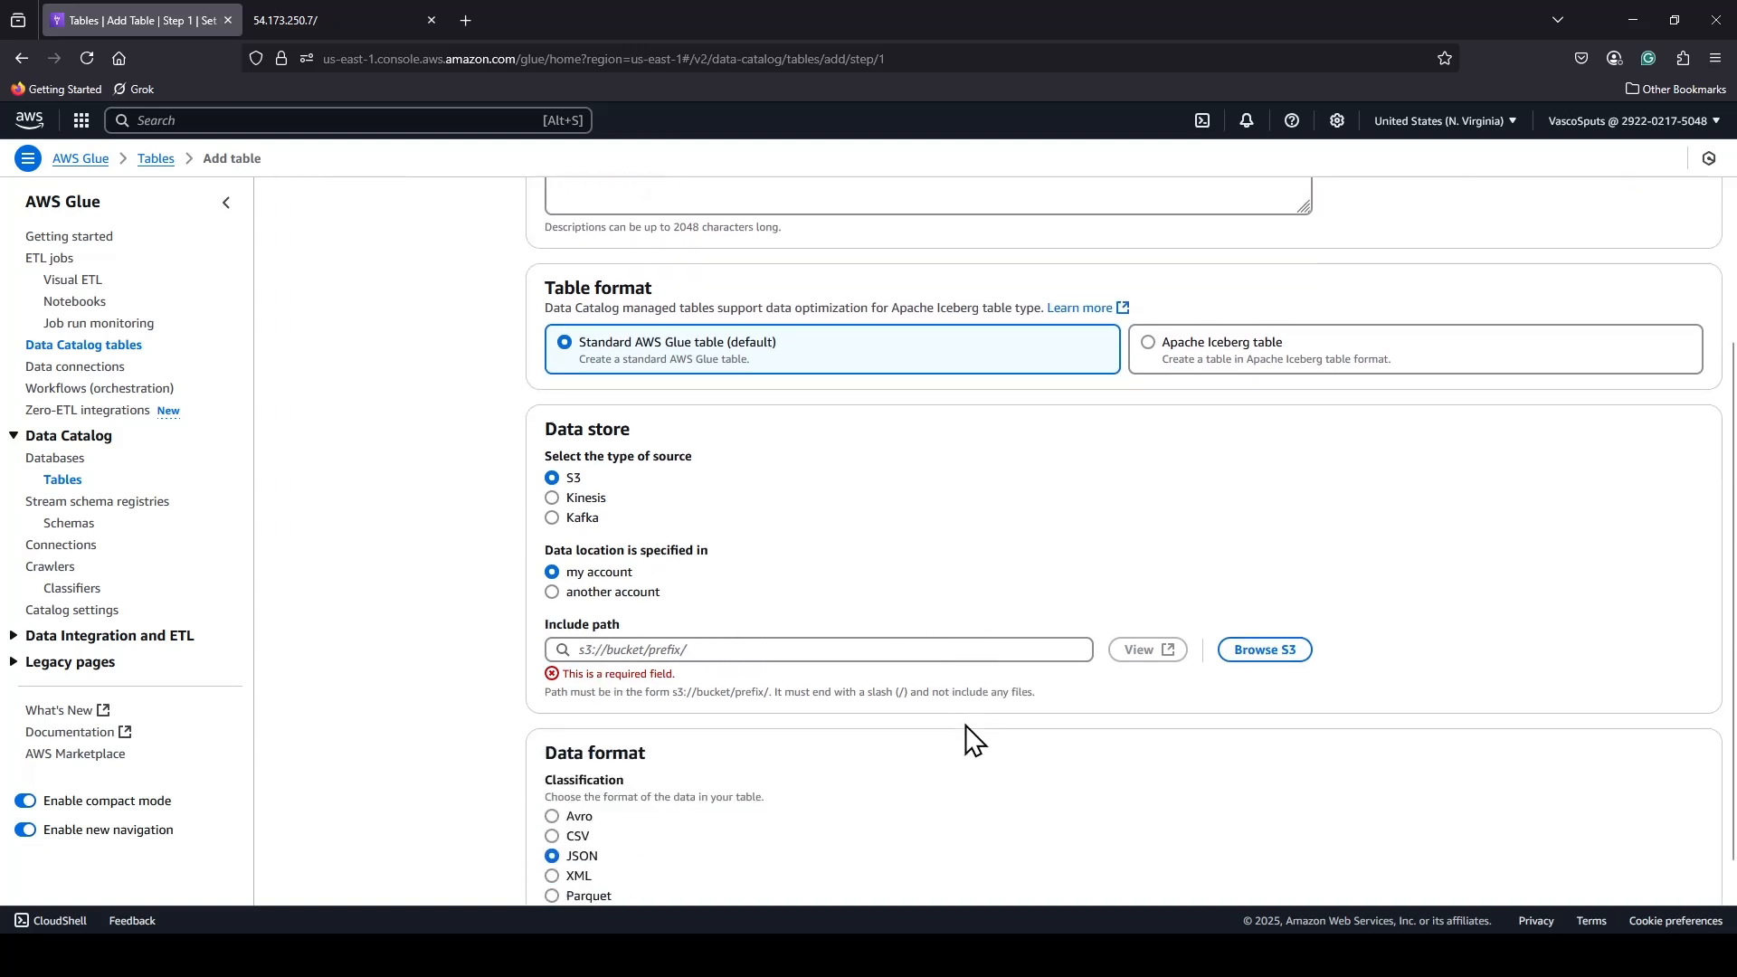
left_click(1265, 629)
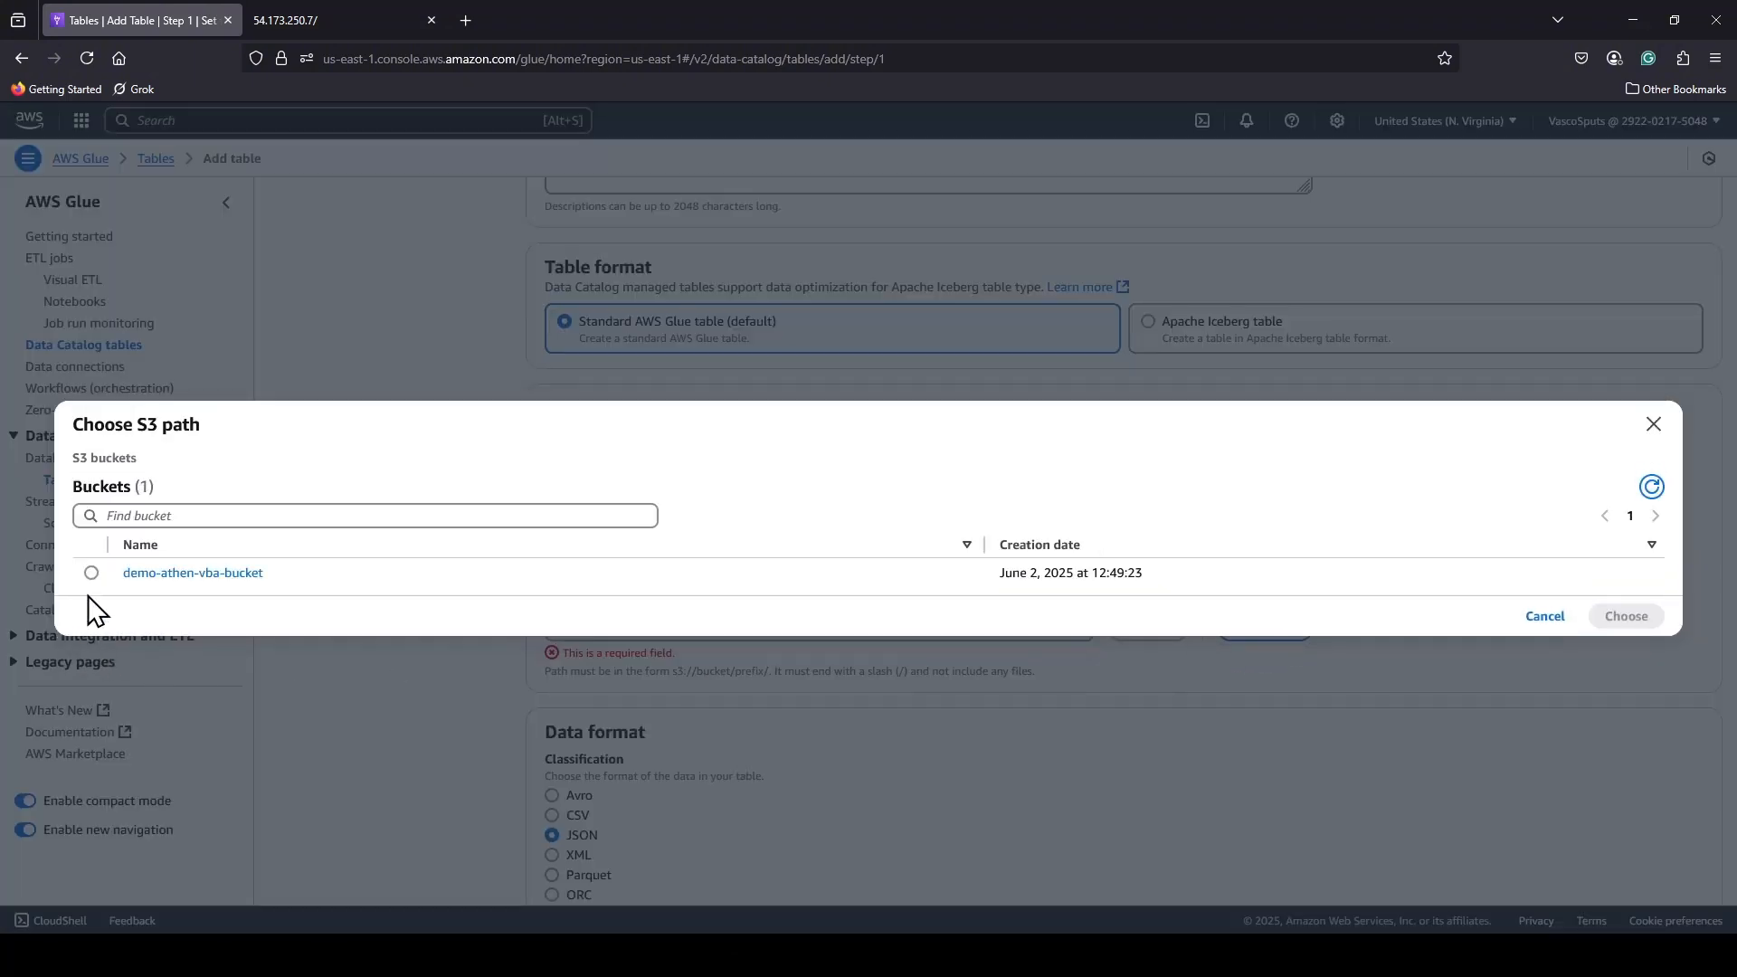
left_click(91, 573)
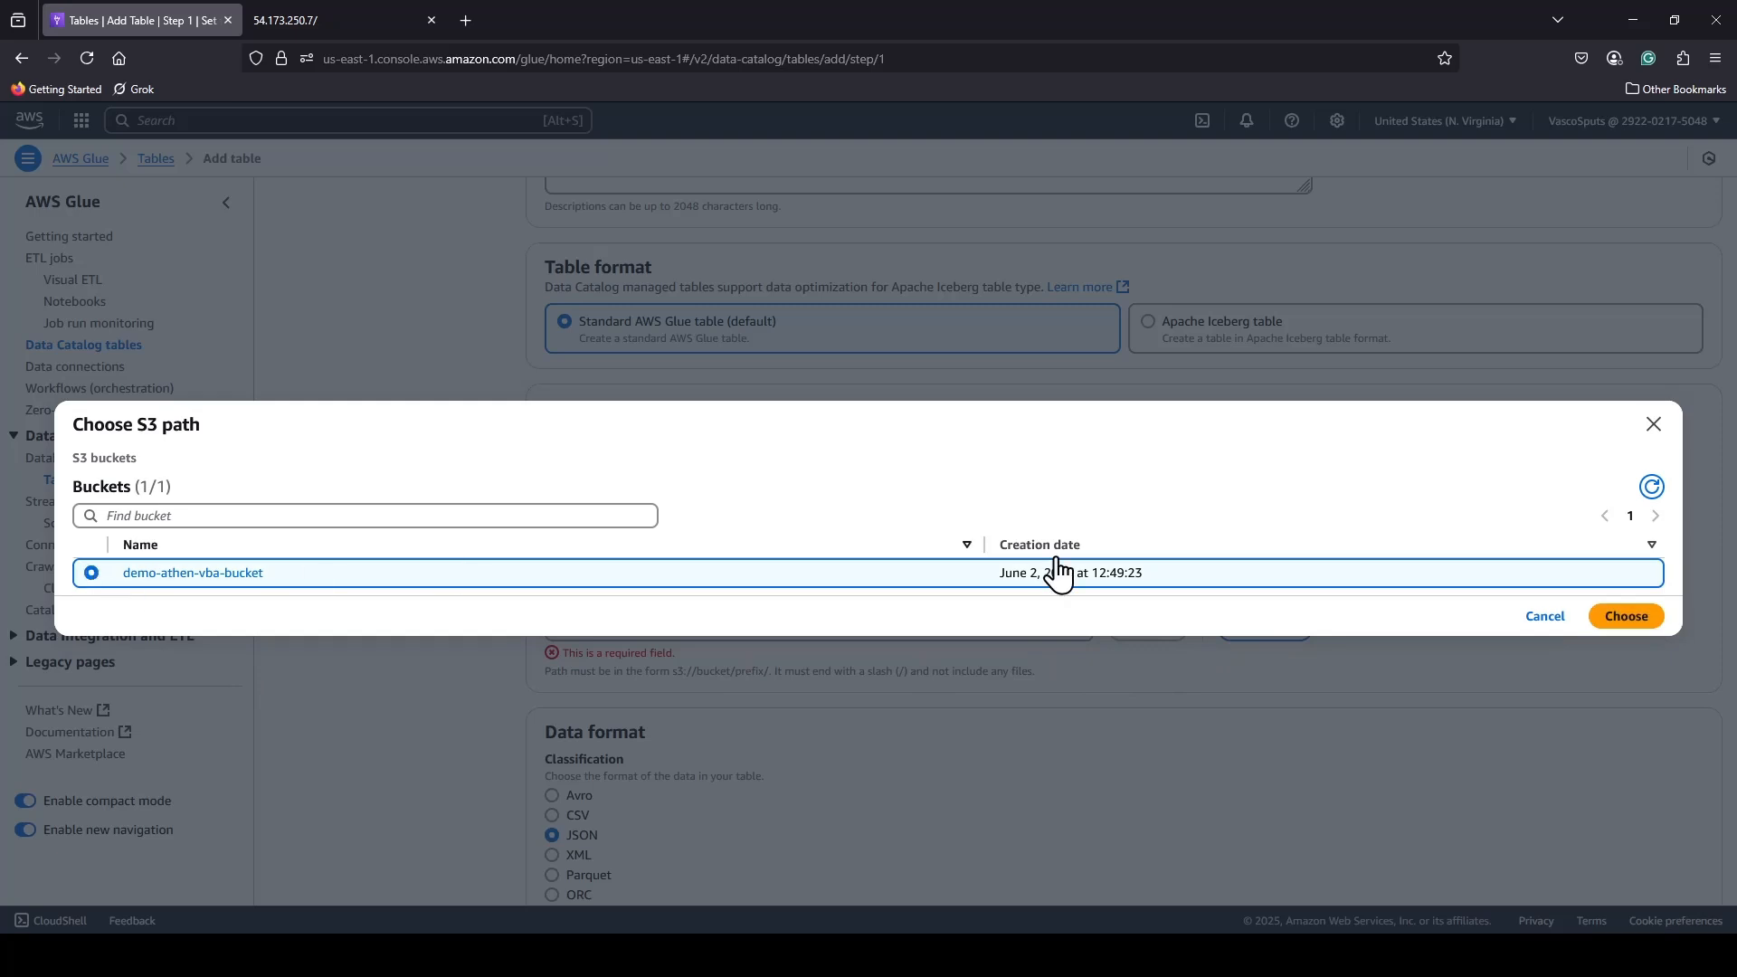
left_click(1639, 626)
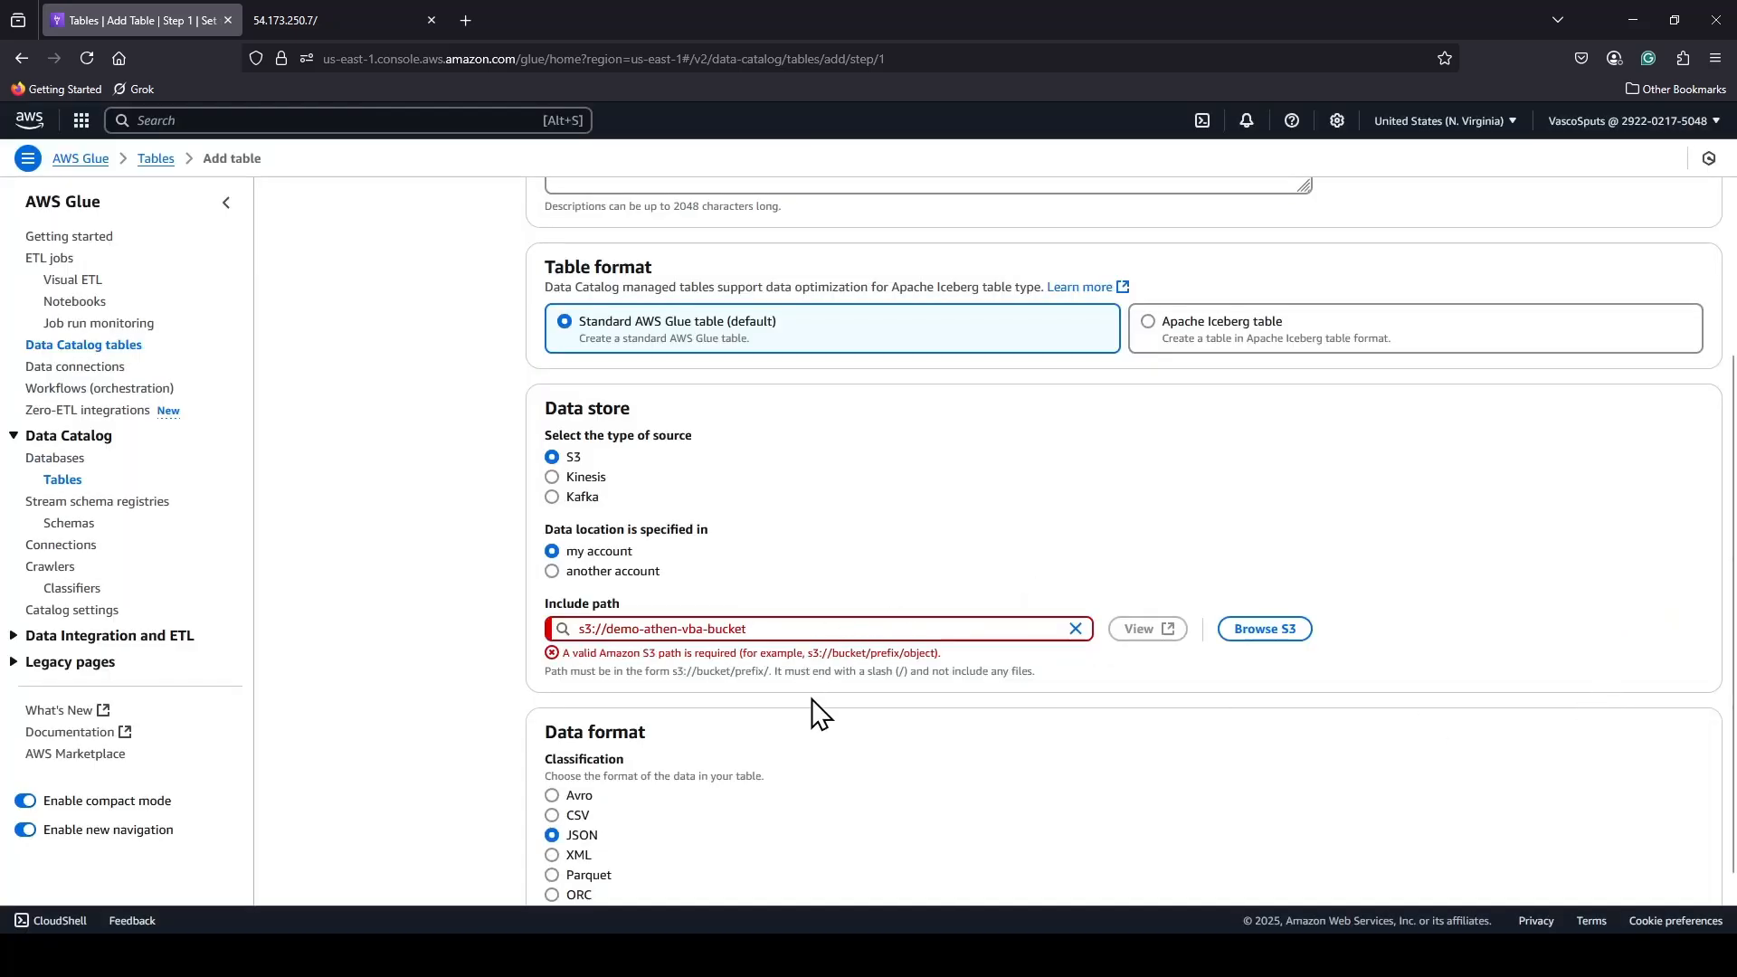
left_click(786, 631)
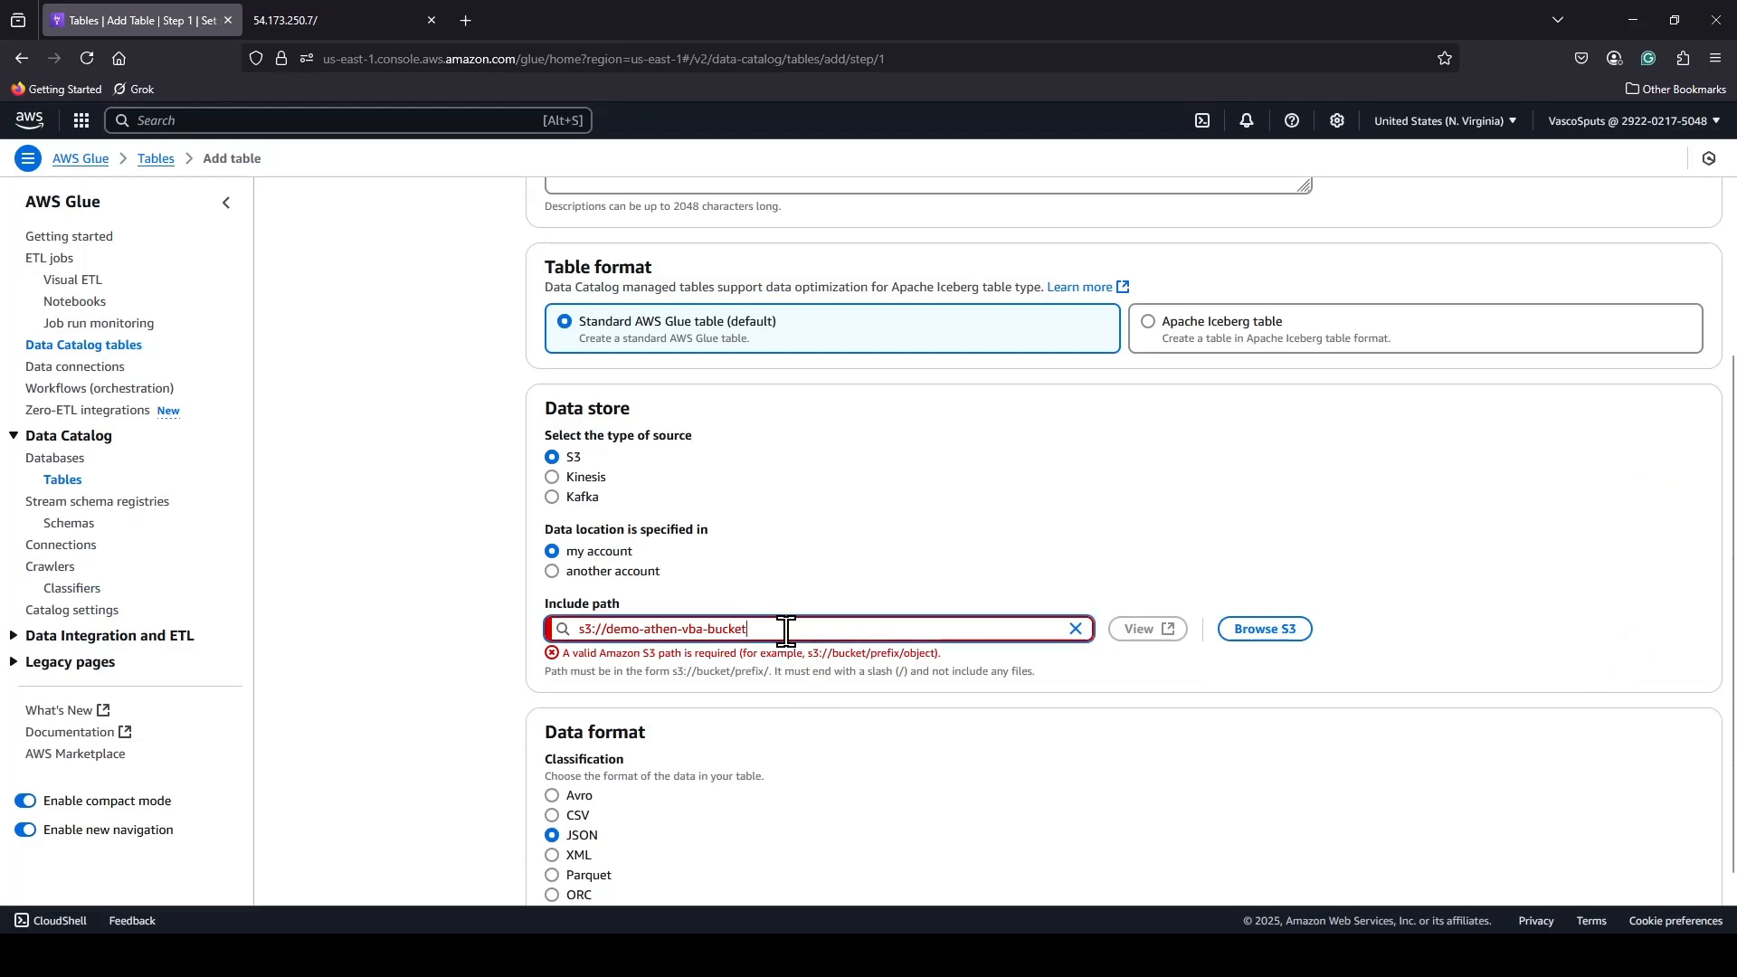
type("/")
left_click(1057, 807)
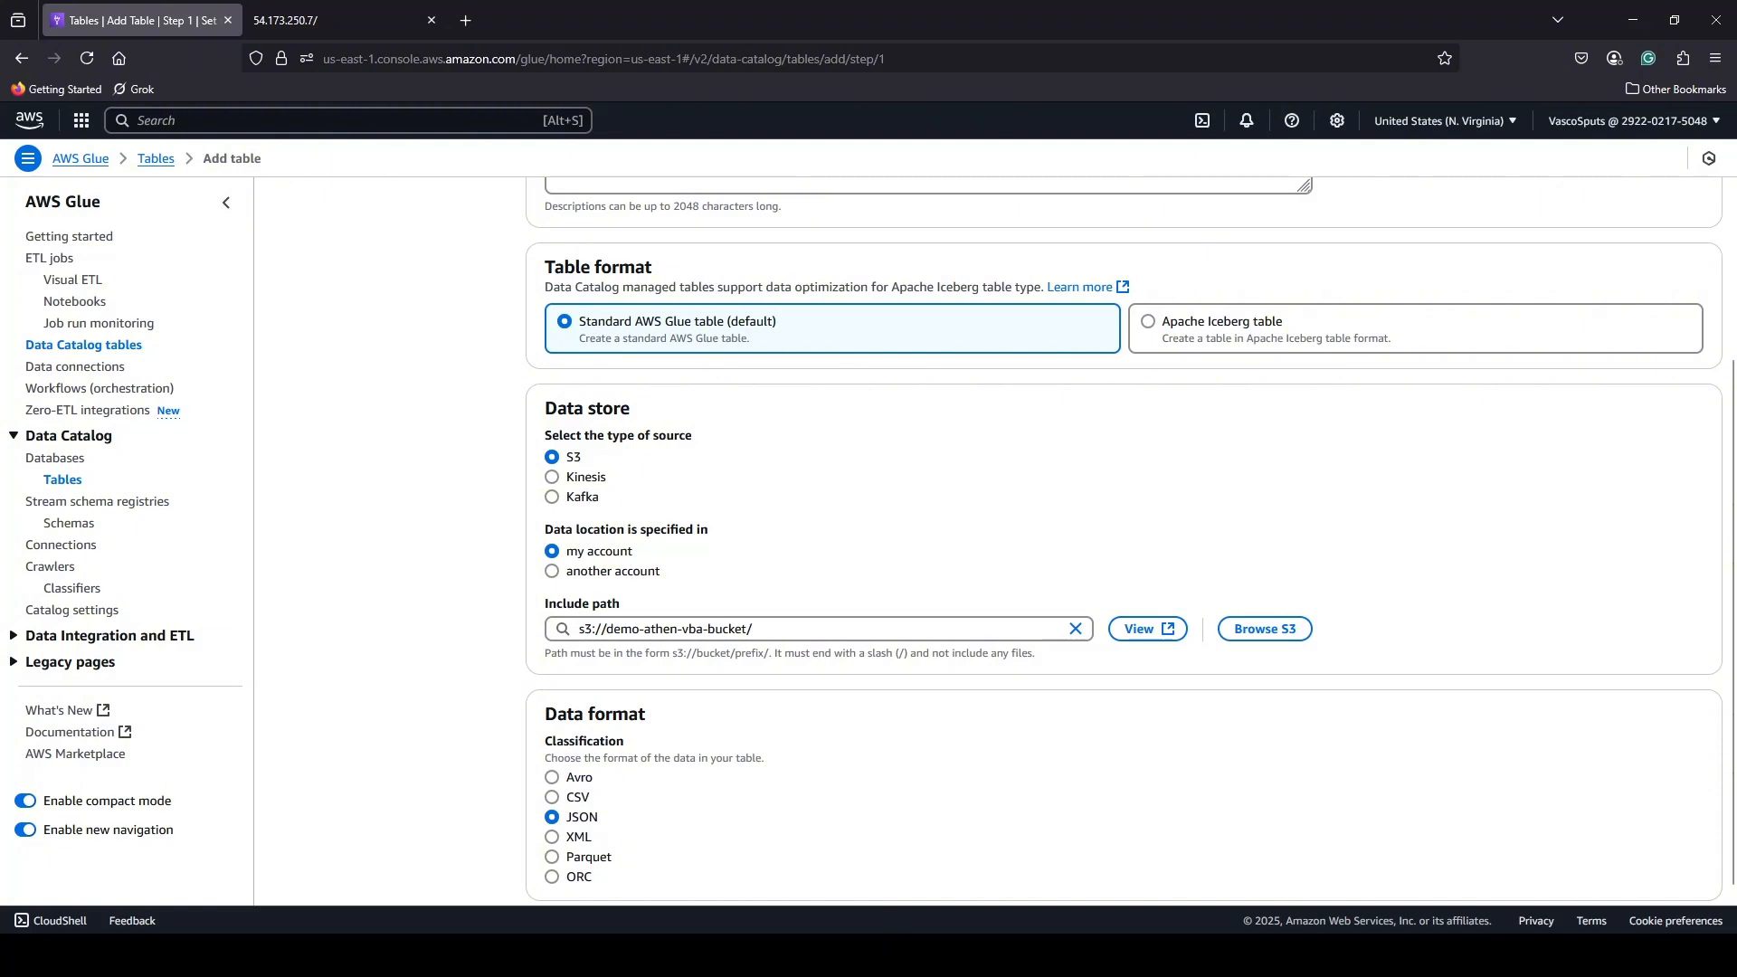
Set the table's data format to CSV, keep the comma delimiter, and continue to the schema definition.
scroll(908, 788, "down", 1)
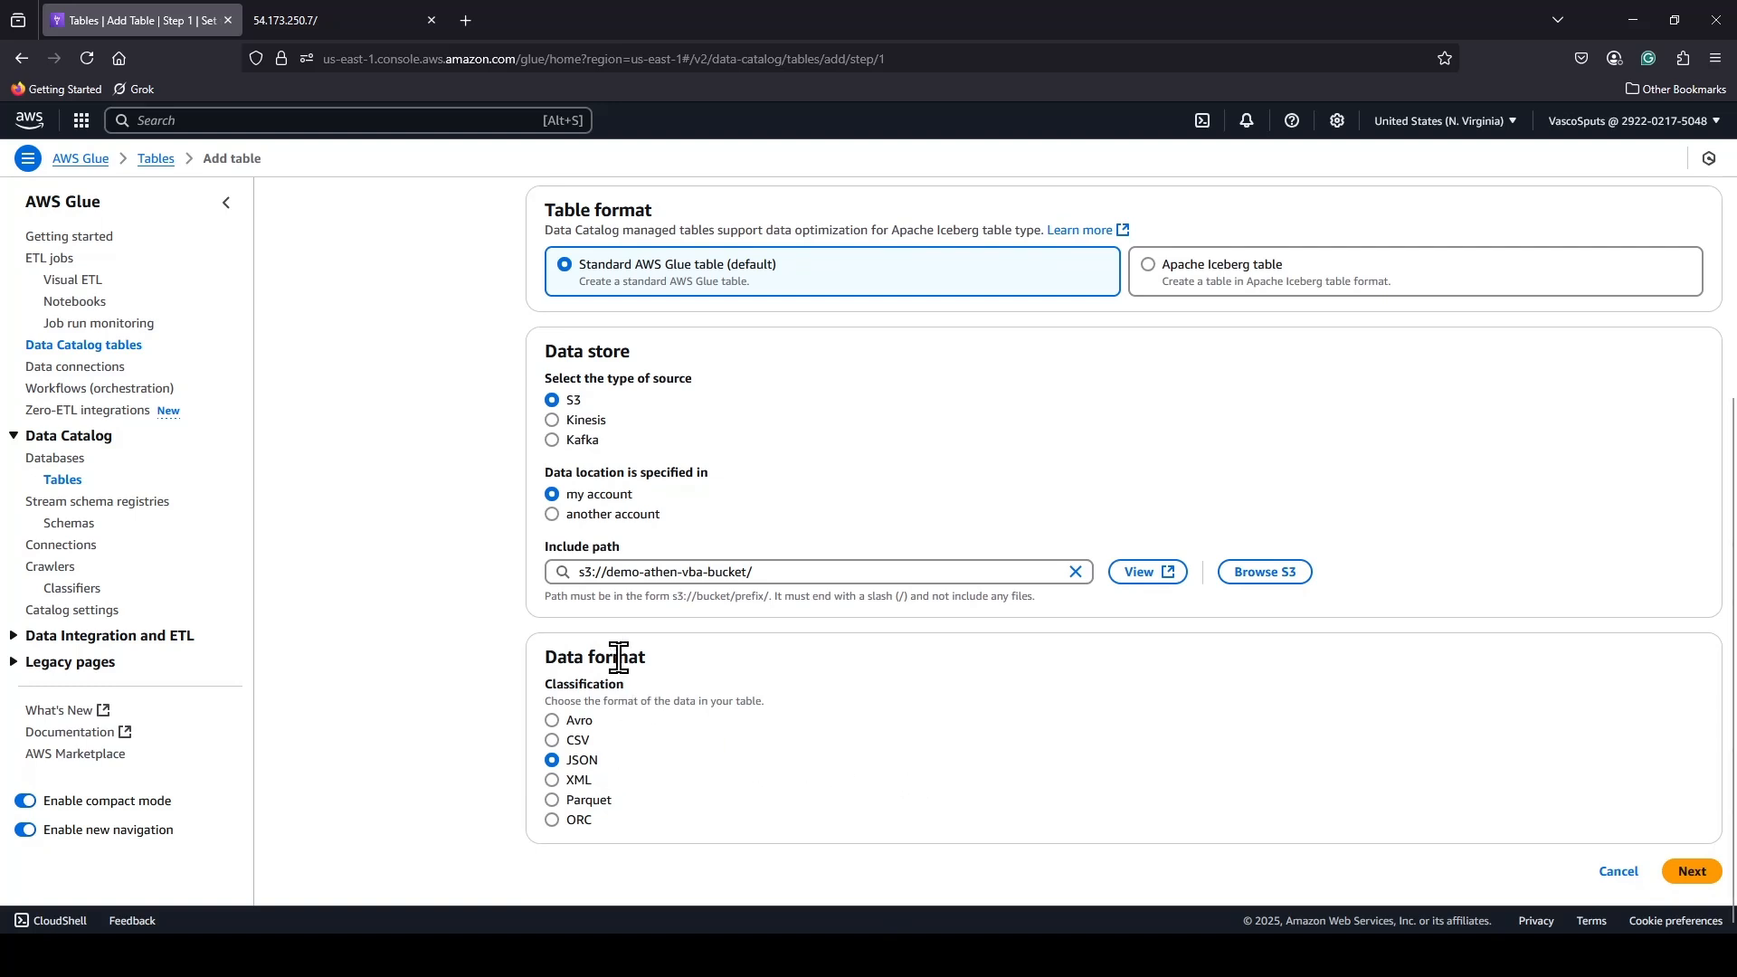
left_click(553, 742)
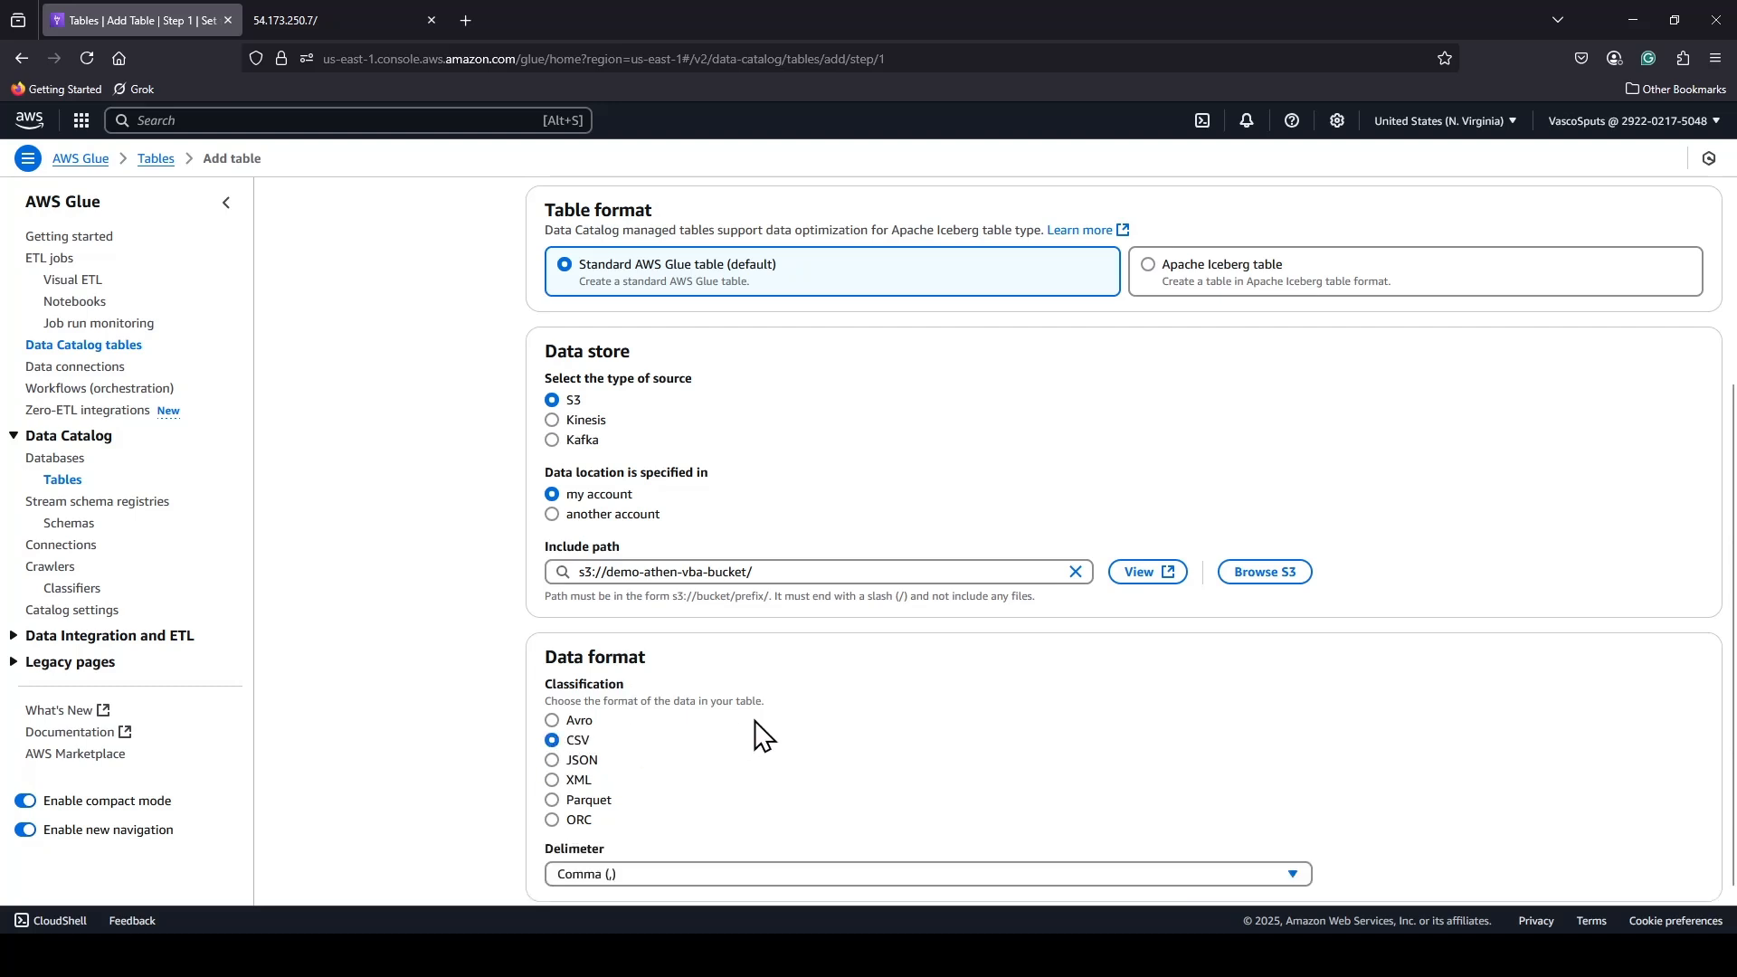
scroll(779, 719, "down", 1)
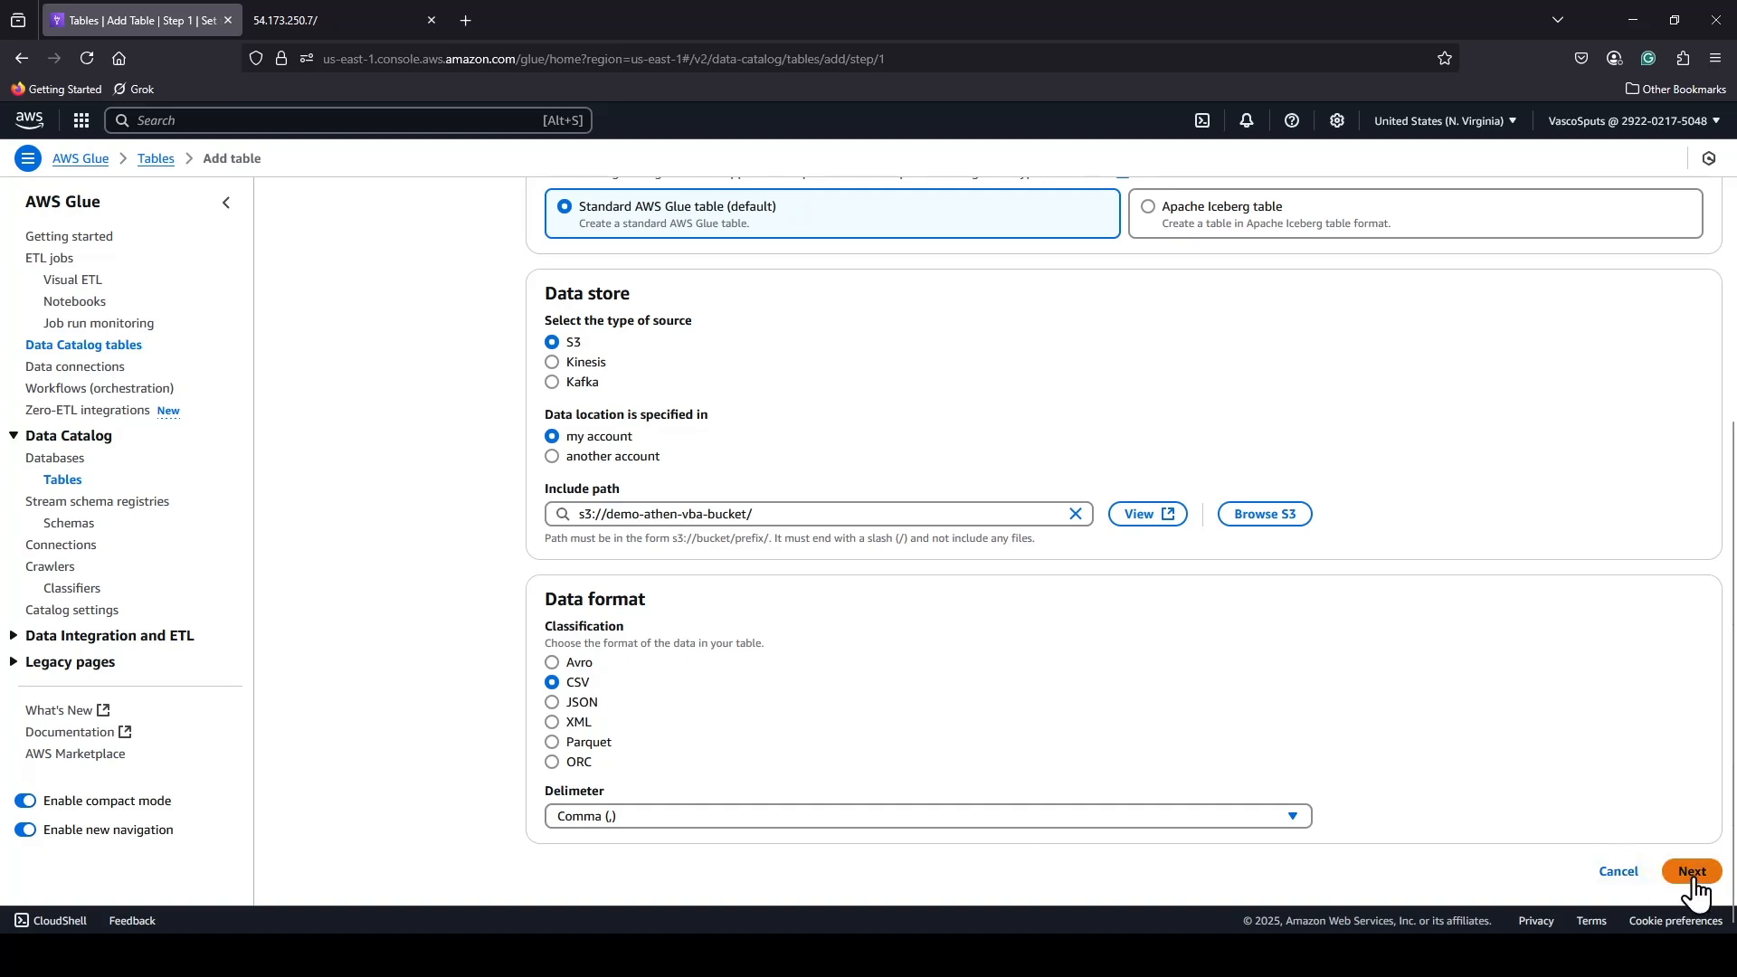
left_click(1278, 823)
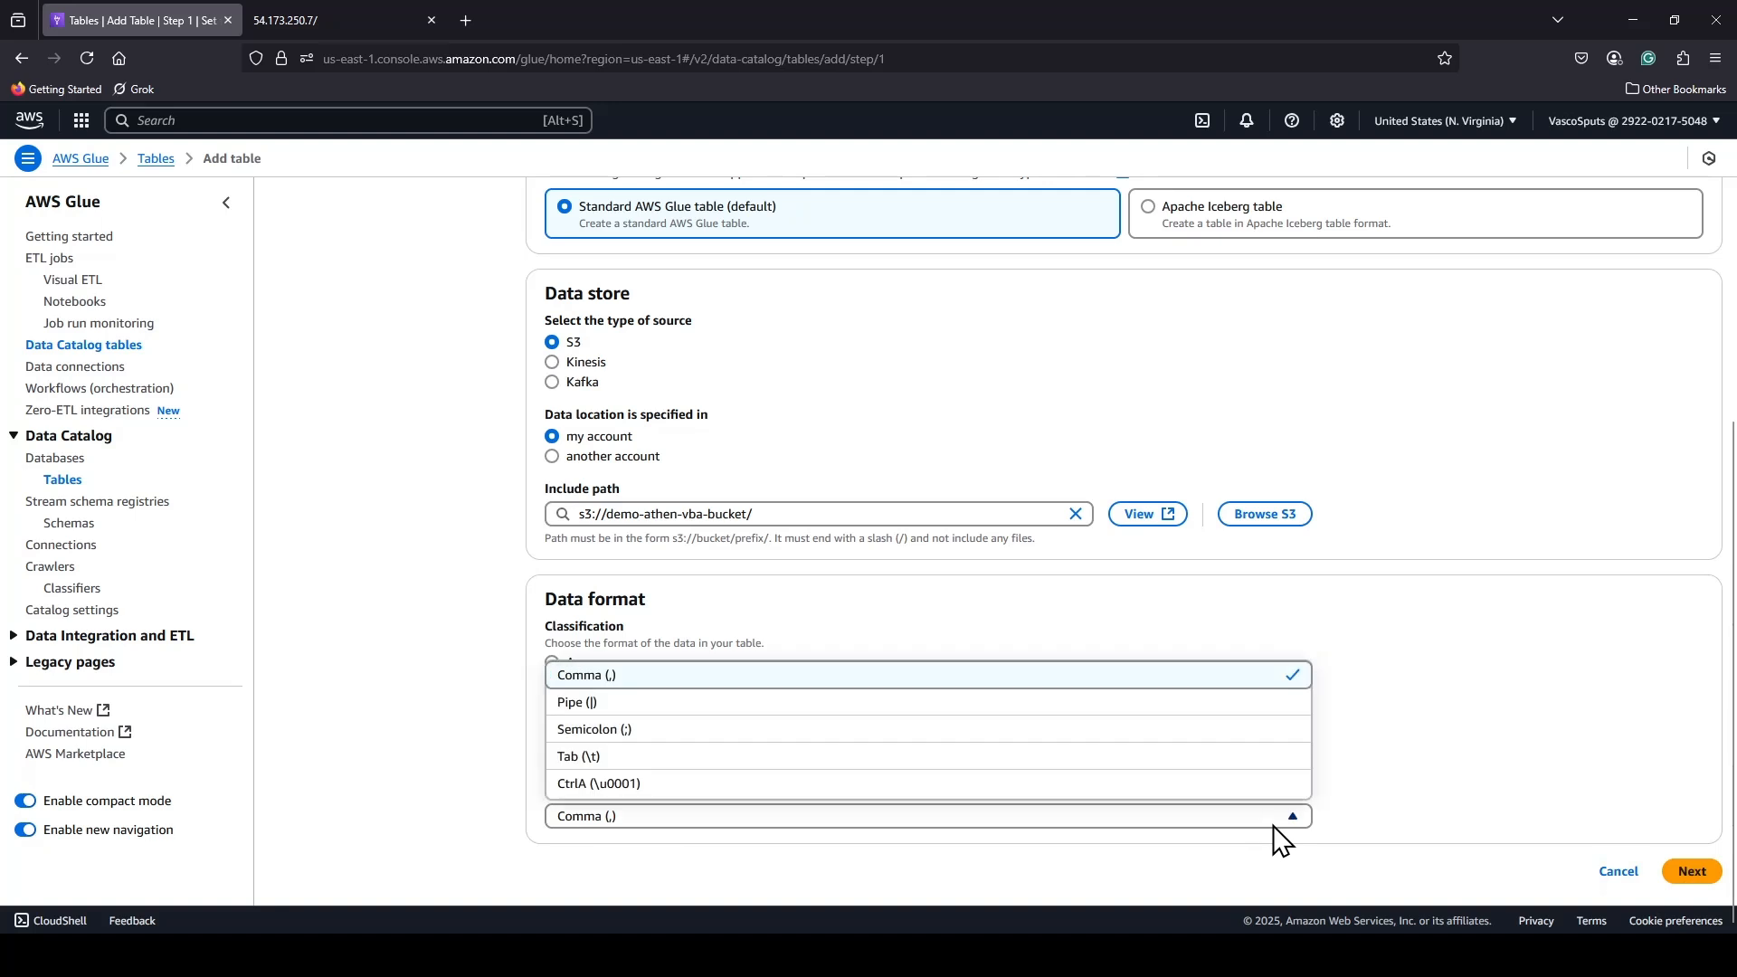
left_click(1568, 738)
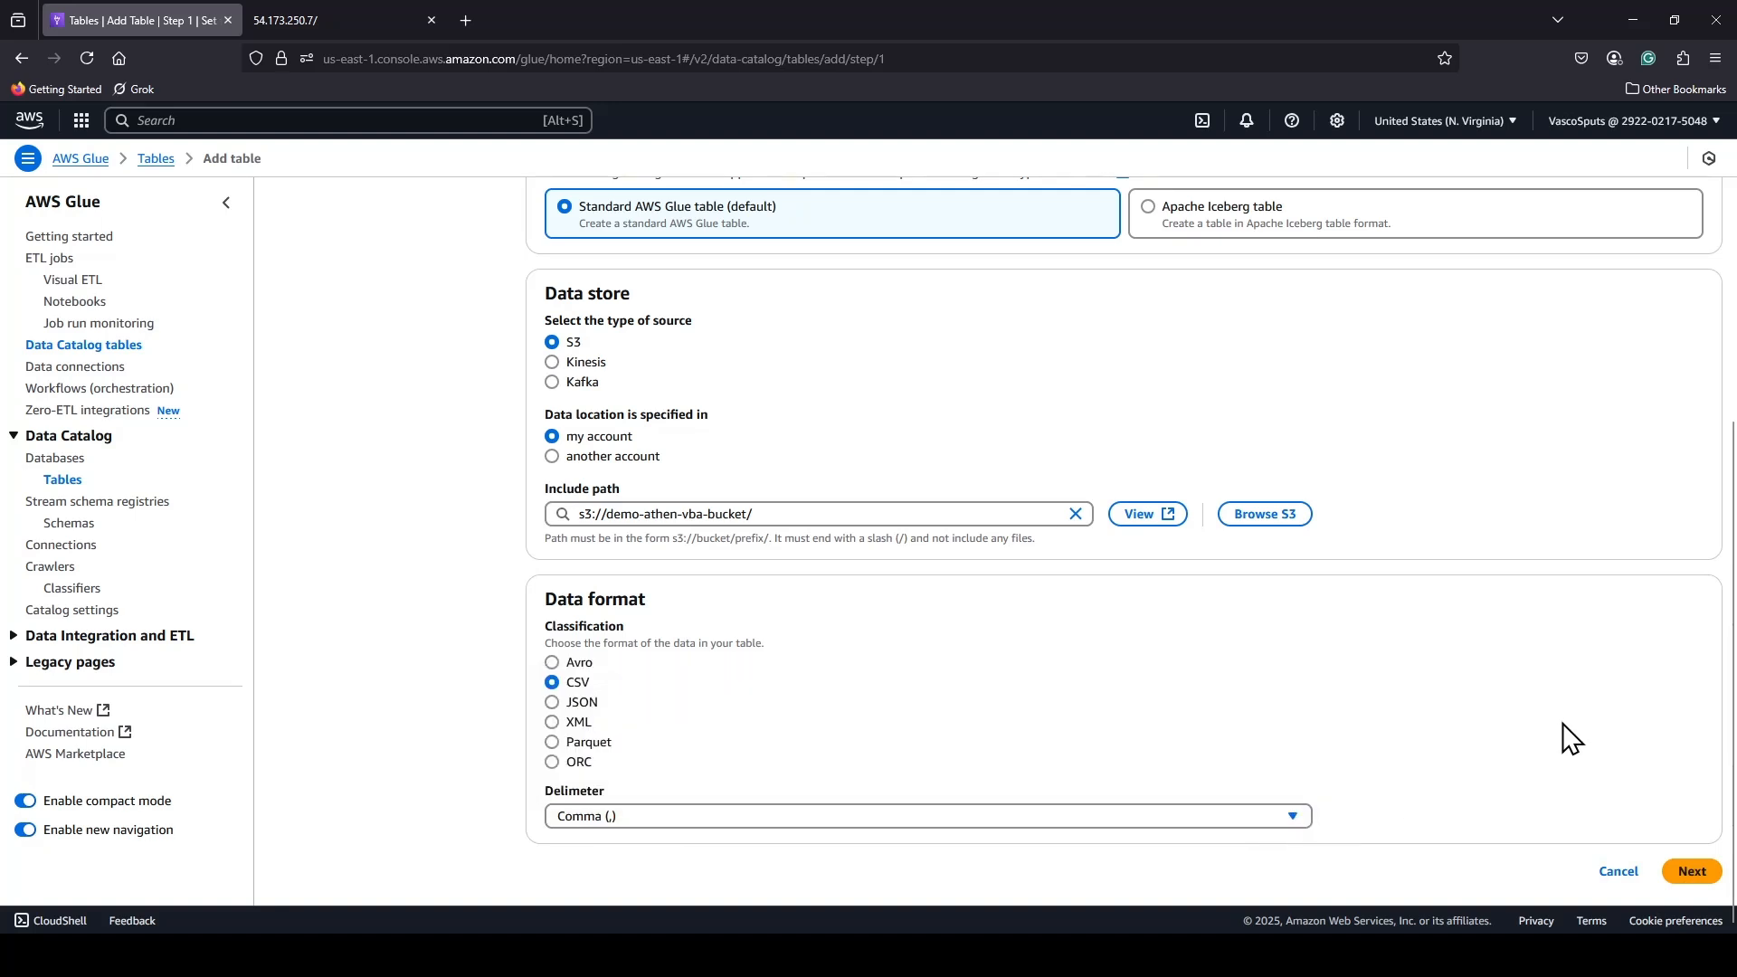
left_click(1689, 874)
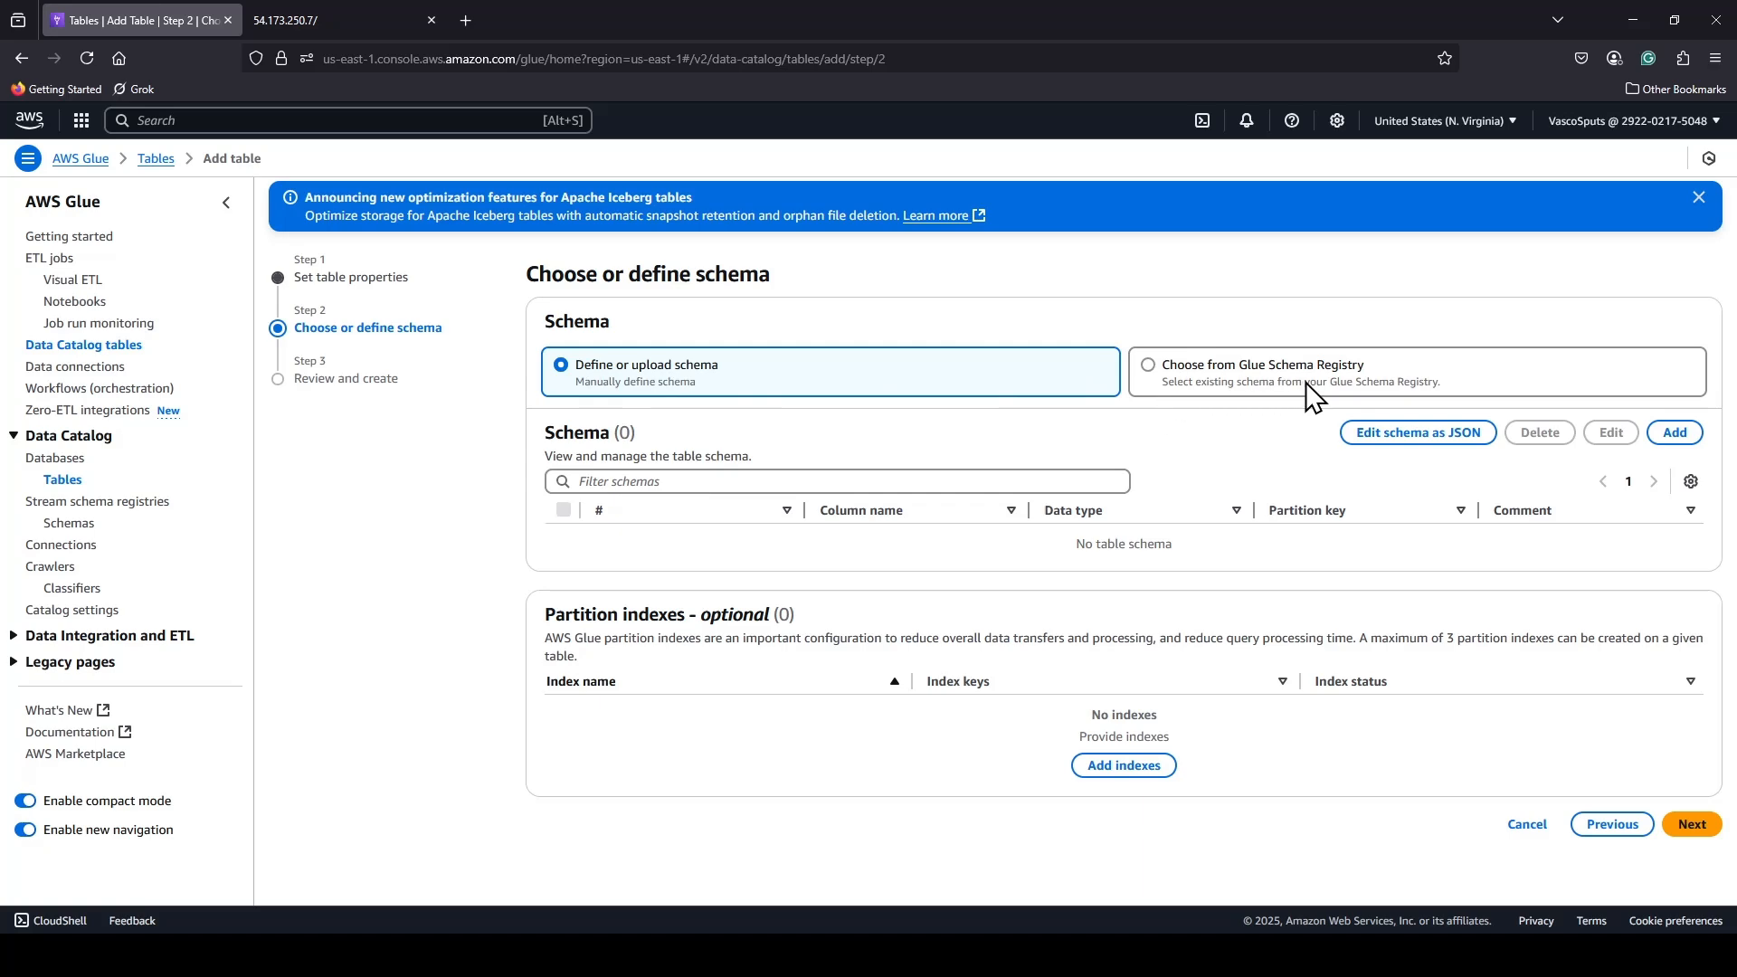
Replace the empty JSON schema with the copied 14-column VPC flow log schema, from version to log_status, and save it.
left_click(1401, 444)
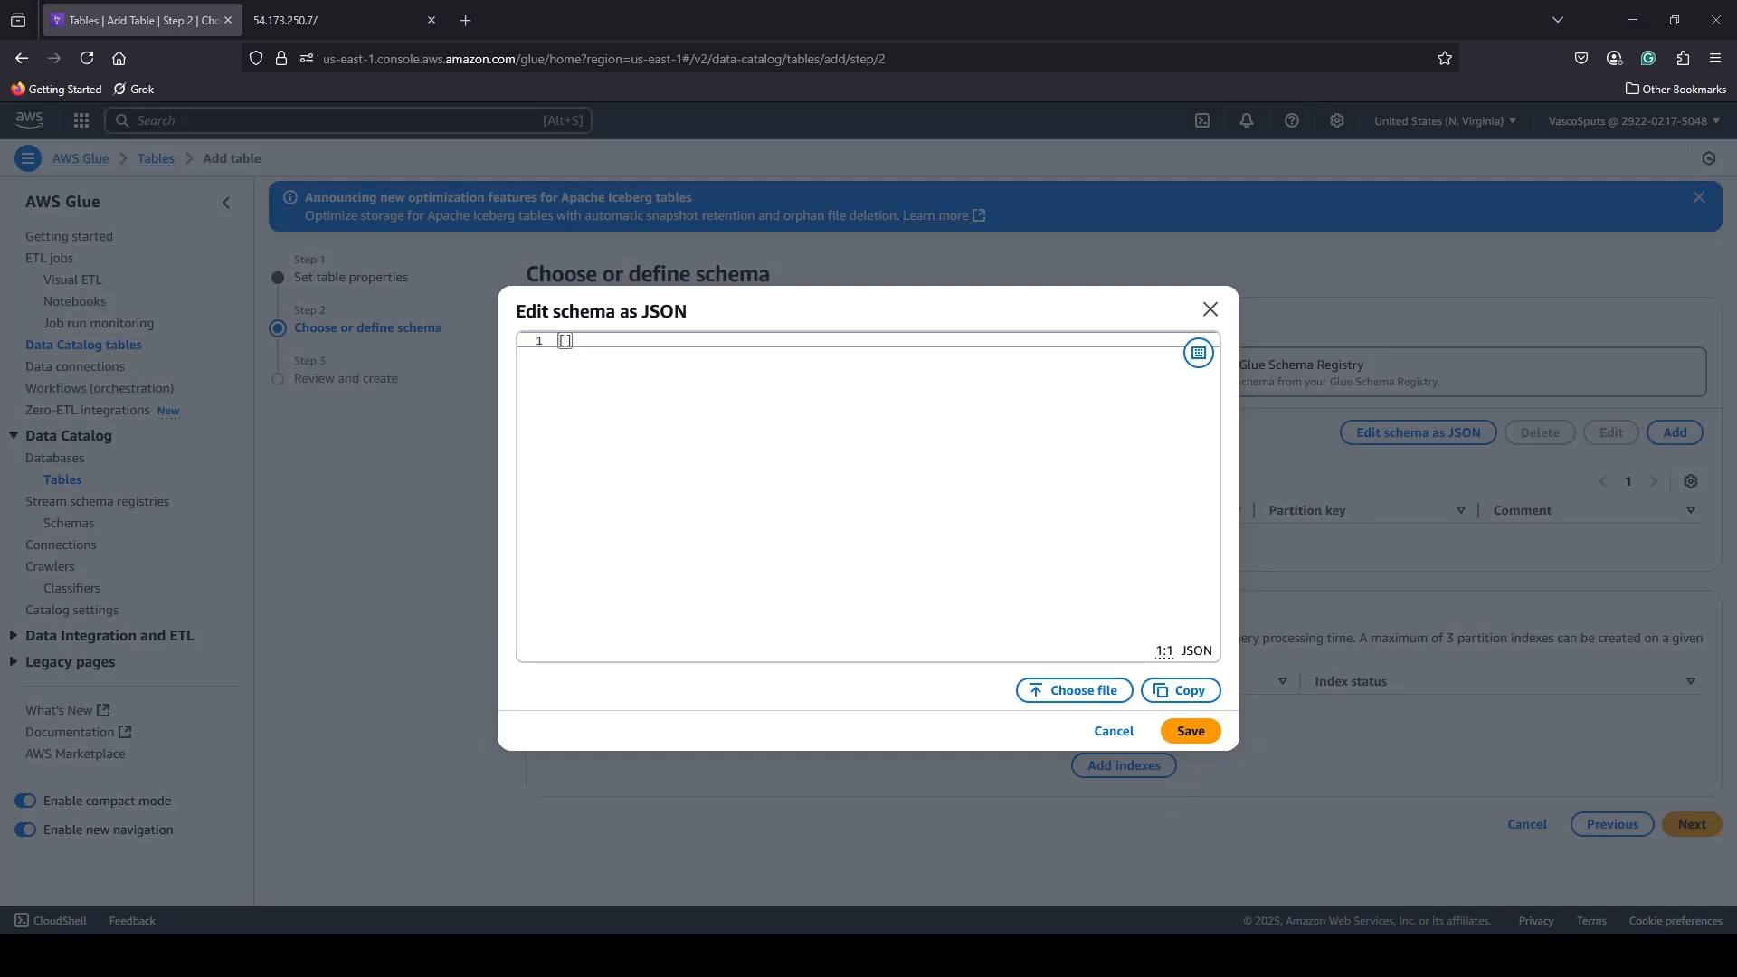
left_click(590, 340)
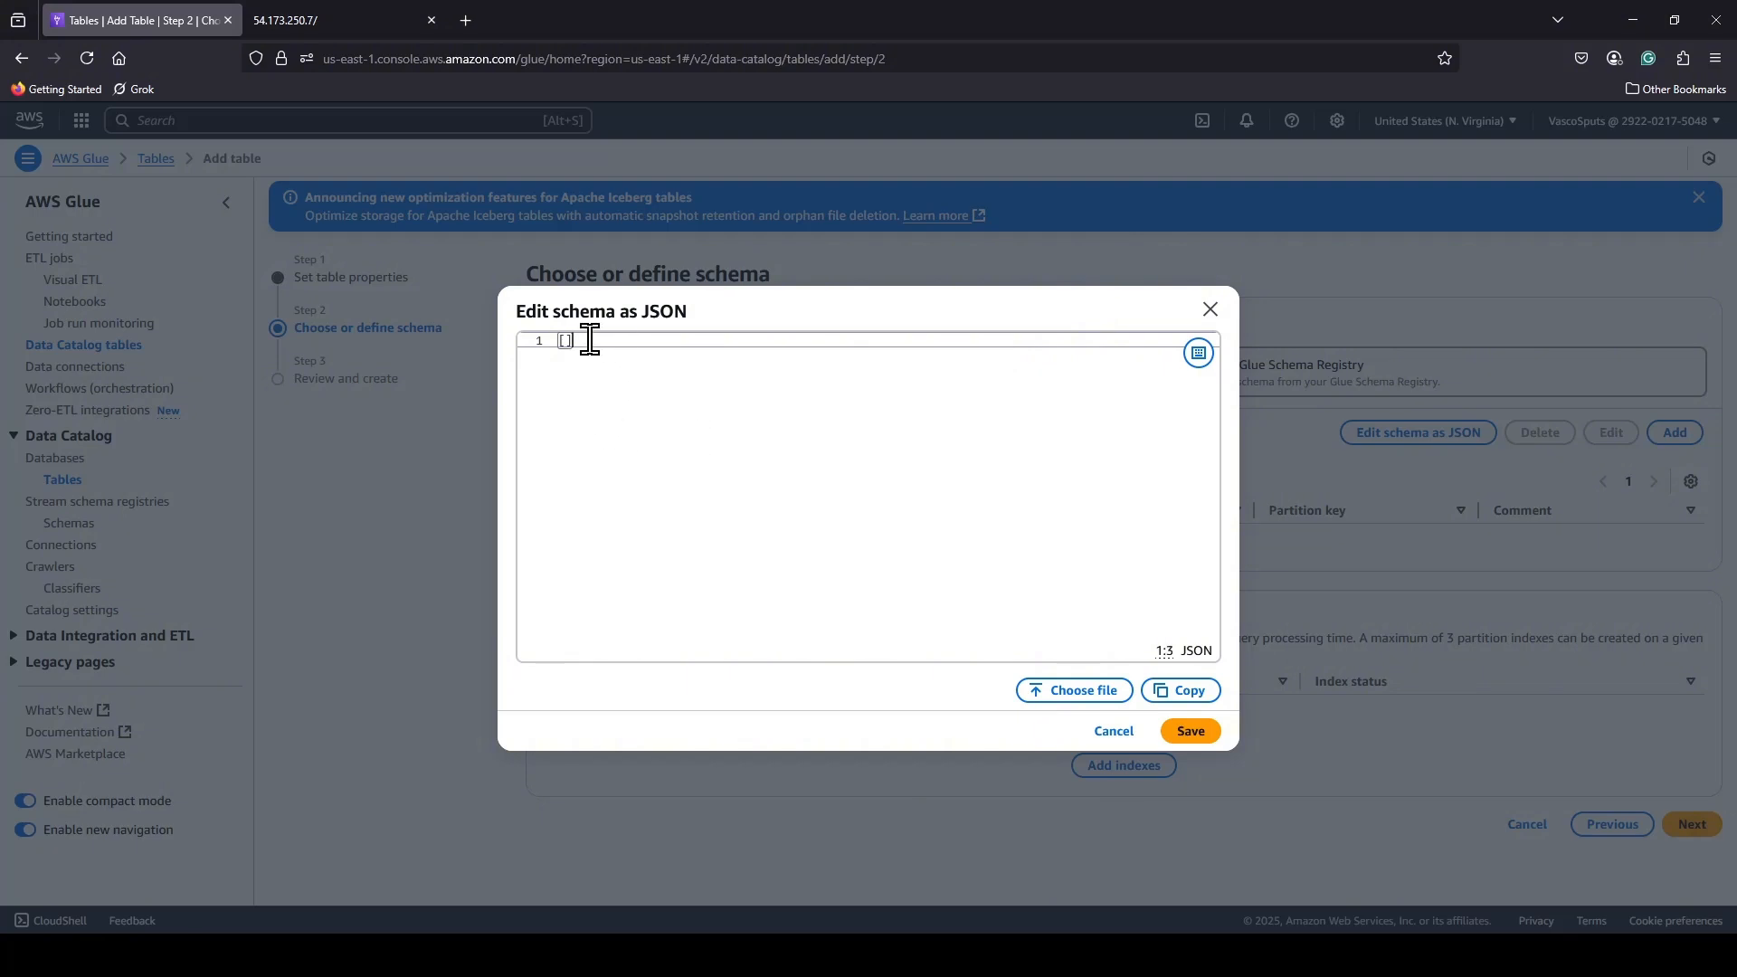
left_click_drag(590, 340, 550, 341)
type("[   { \"Name\": \"version\",    \"Type\": \"string\" },   { \"Name\": \"account_id\", \"Type\": \"int\" },   { \"Name\": \"interface_id\", \"Type\": \"string\" },   { \"Name\": \"srcaddr\",    \"Type\": \"string\" },   { \"Name\": \"dstaddr\",    \"Type\": \"string\" },   { \"Name\": \"srcport\",    \"Type\": \"int\" },   { \"Name\": \"dstport\",    \"Type\": \"int\" },   { \"Name\": \"protocol\",   \"Type\": \"int\" },   { \"Name\": \"packets\",    \"Type\": \"int\" },   { \"Name\": \"bytes\",      \"Type\": \"int\" },   { \"Name\": \"start\",      \"Type\": \"int\" },   { \"Name\": \"end\",        \"Type\": \"int\" },   { \"Name\": \"action\",     \"Type\": \"string\" },   { \"Name\": \"log_status\", \"Type\": \"string\" } ]")
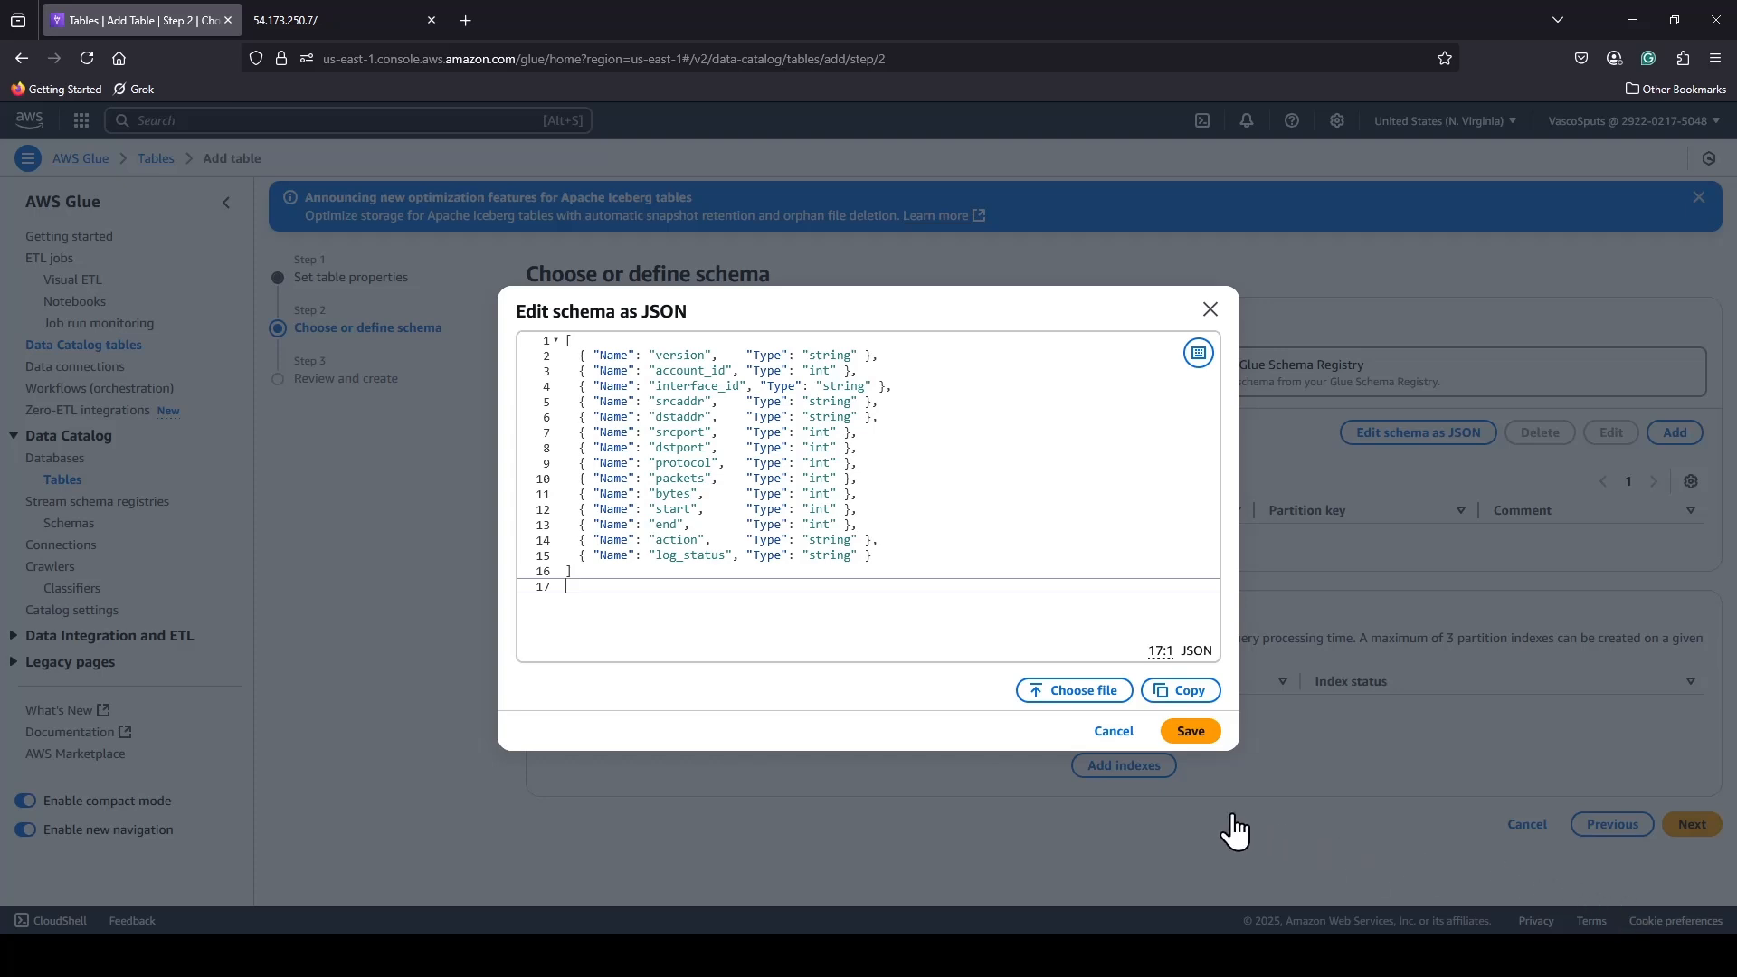
left_click(1191, 732)
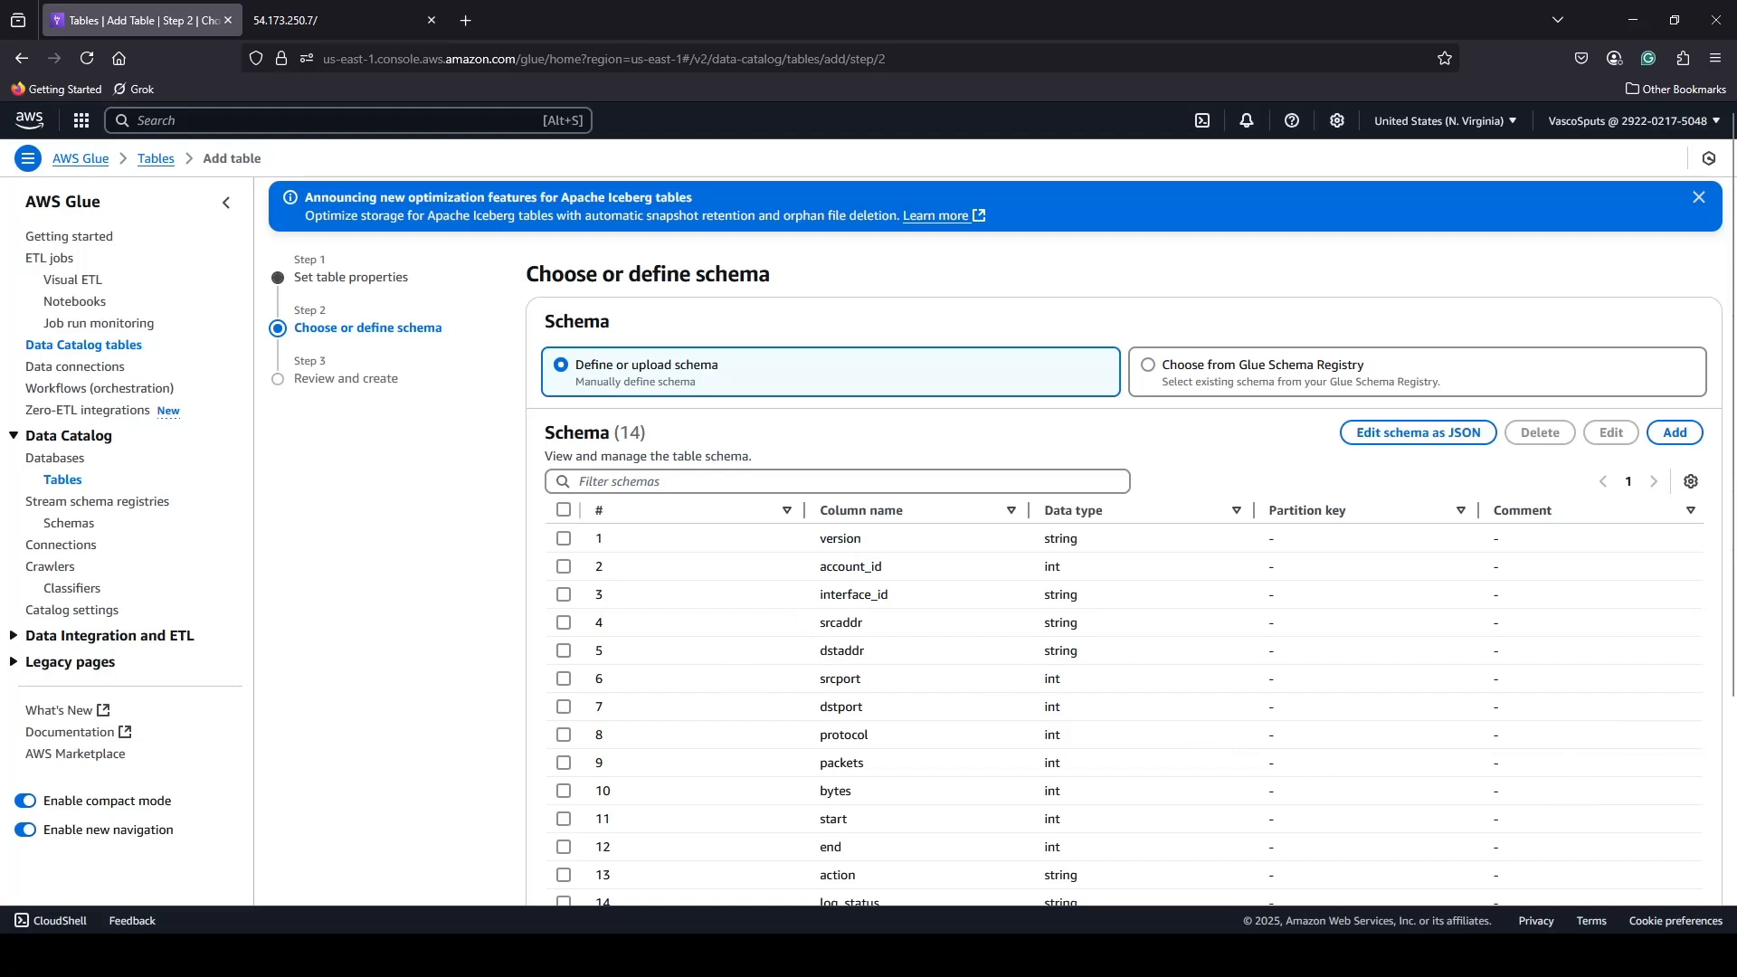
Continue without partition indexes, review the table properties and schema, and create the athenatable table.
scroll(1588, 679, "down", 3)
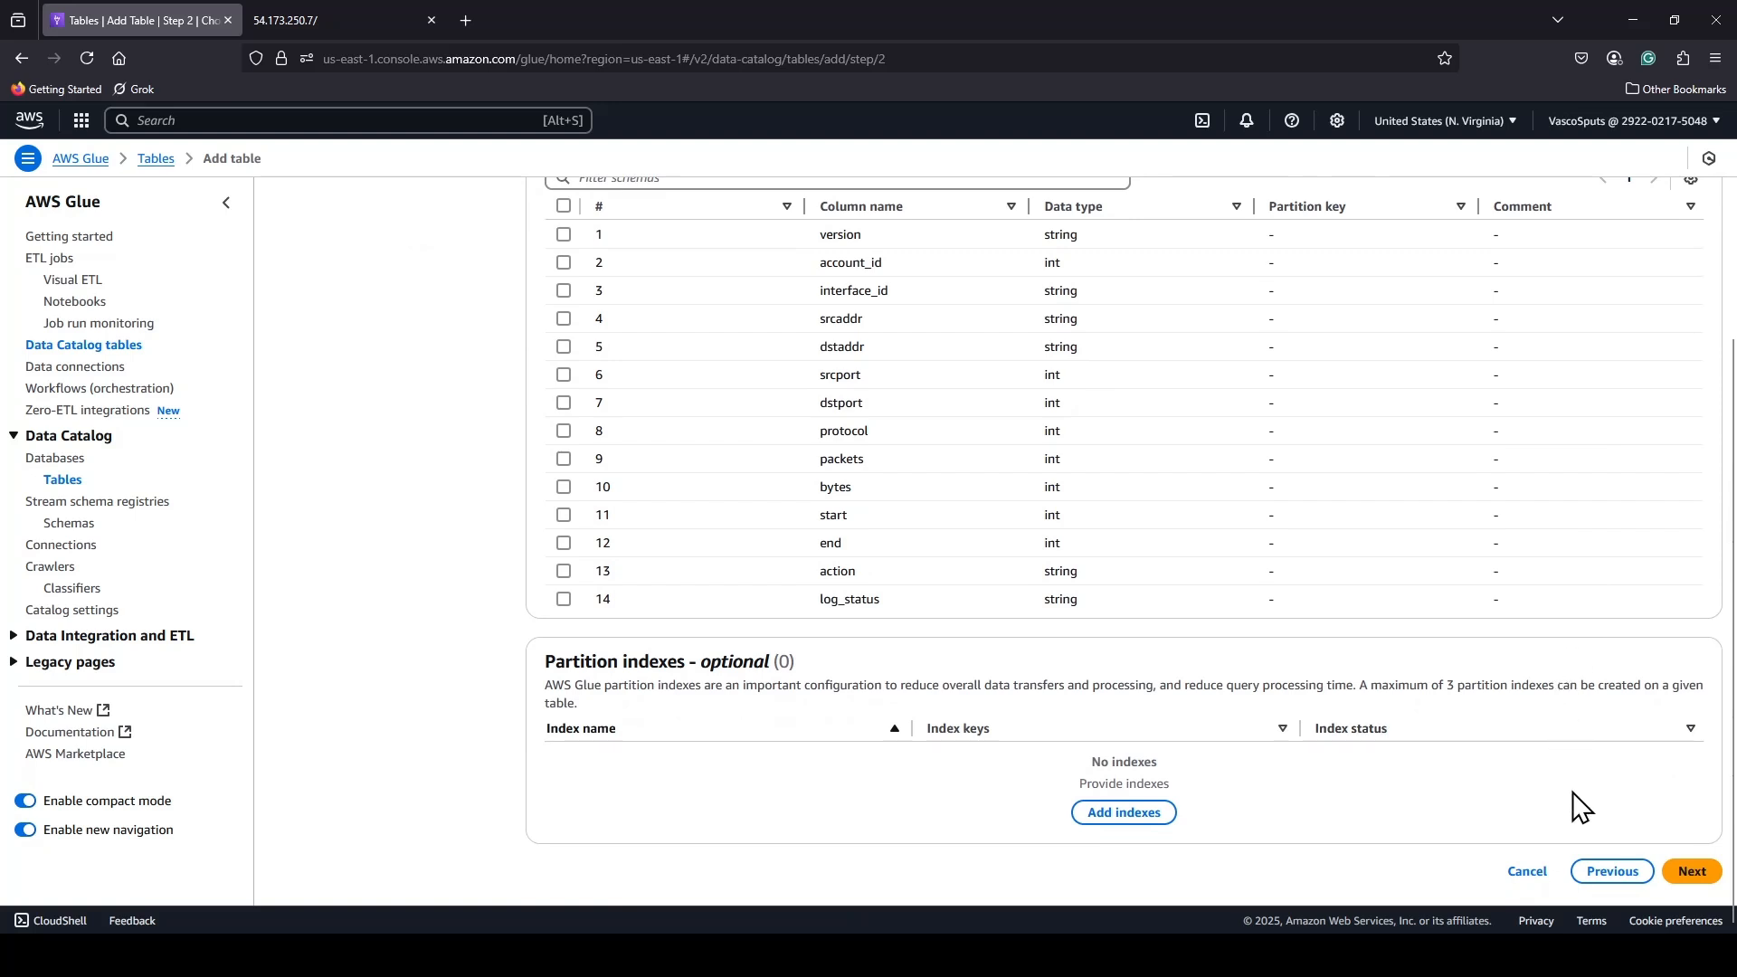
left_click(1690, 872)
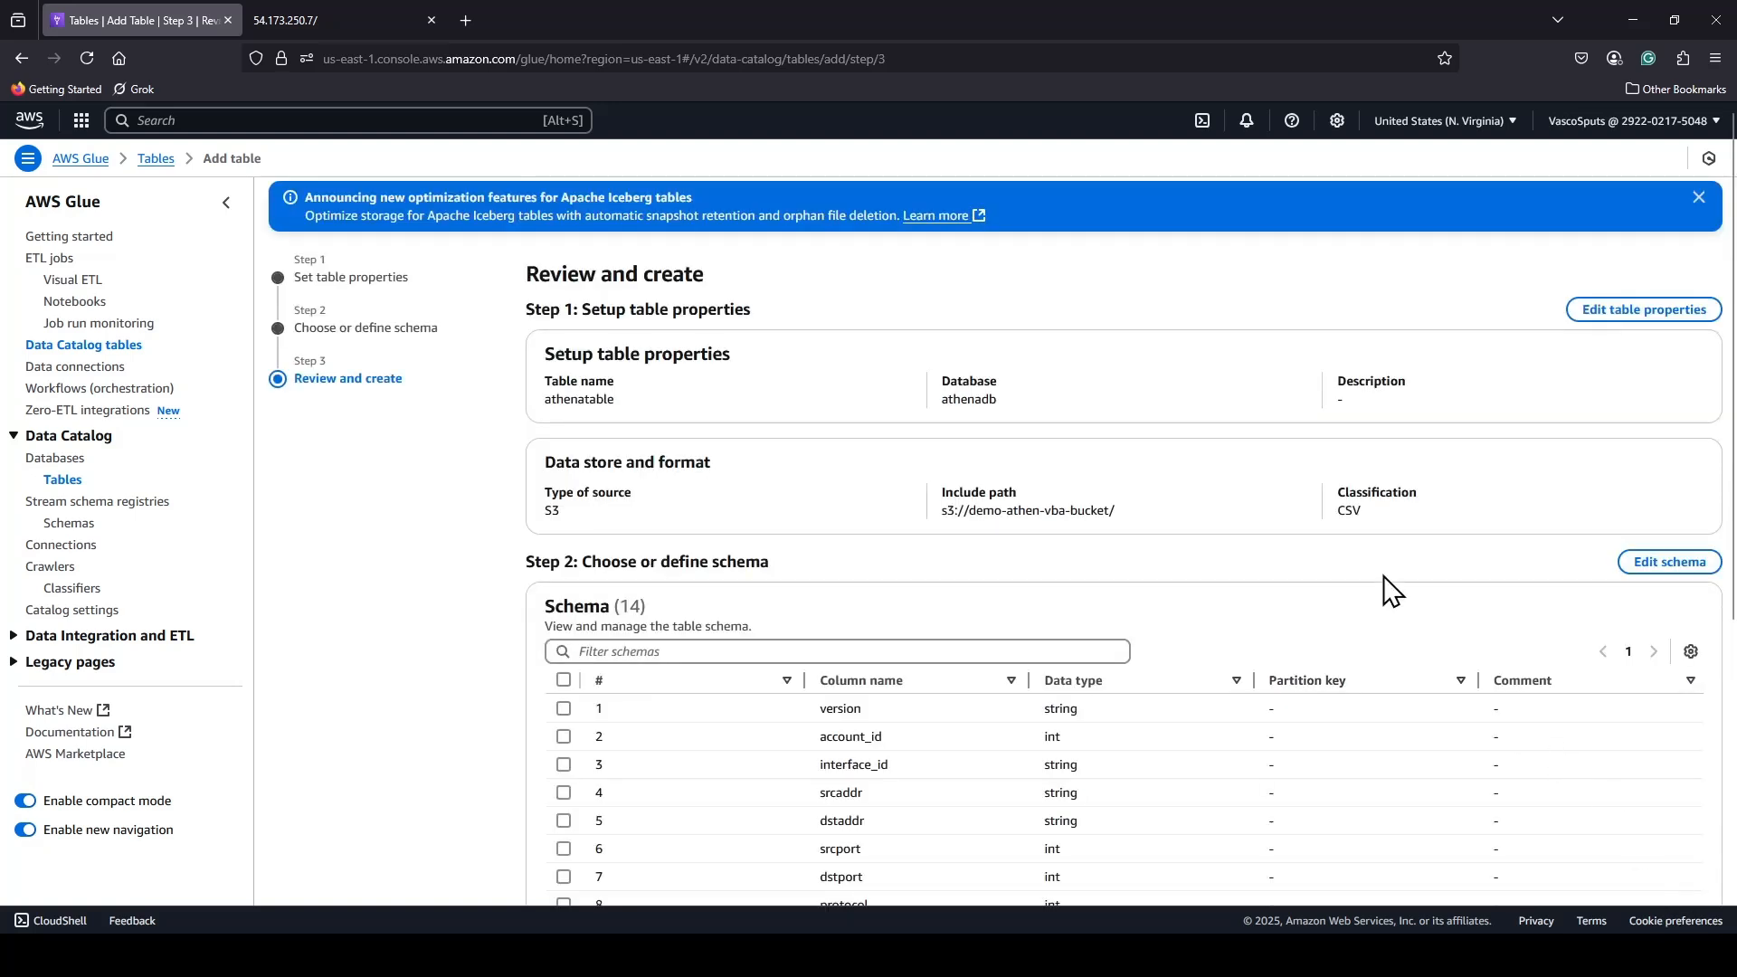
scroll(1389, 561, "down", 5)
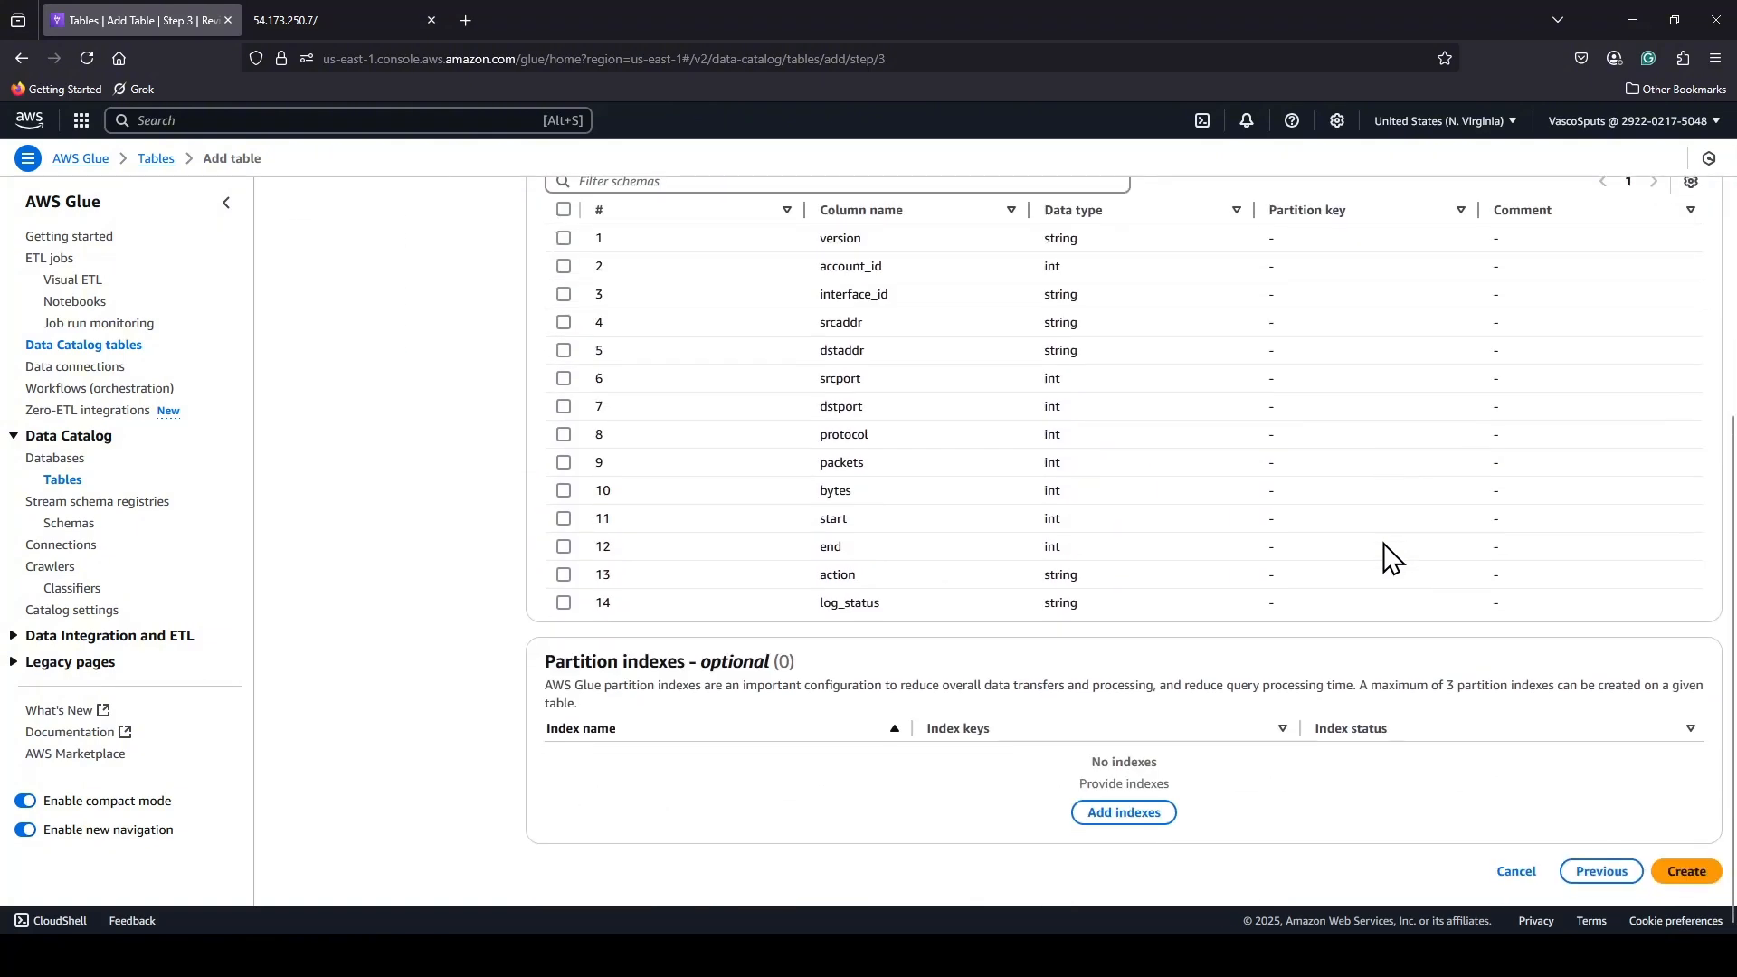
scroll(1389, 556, "up", 5)
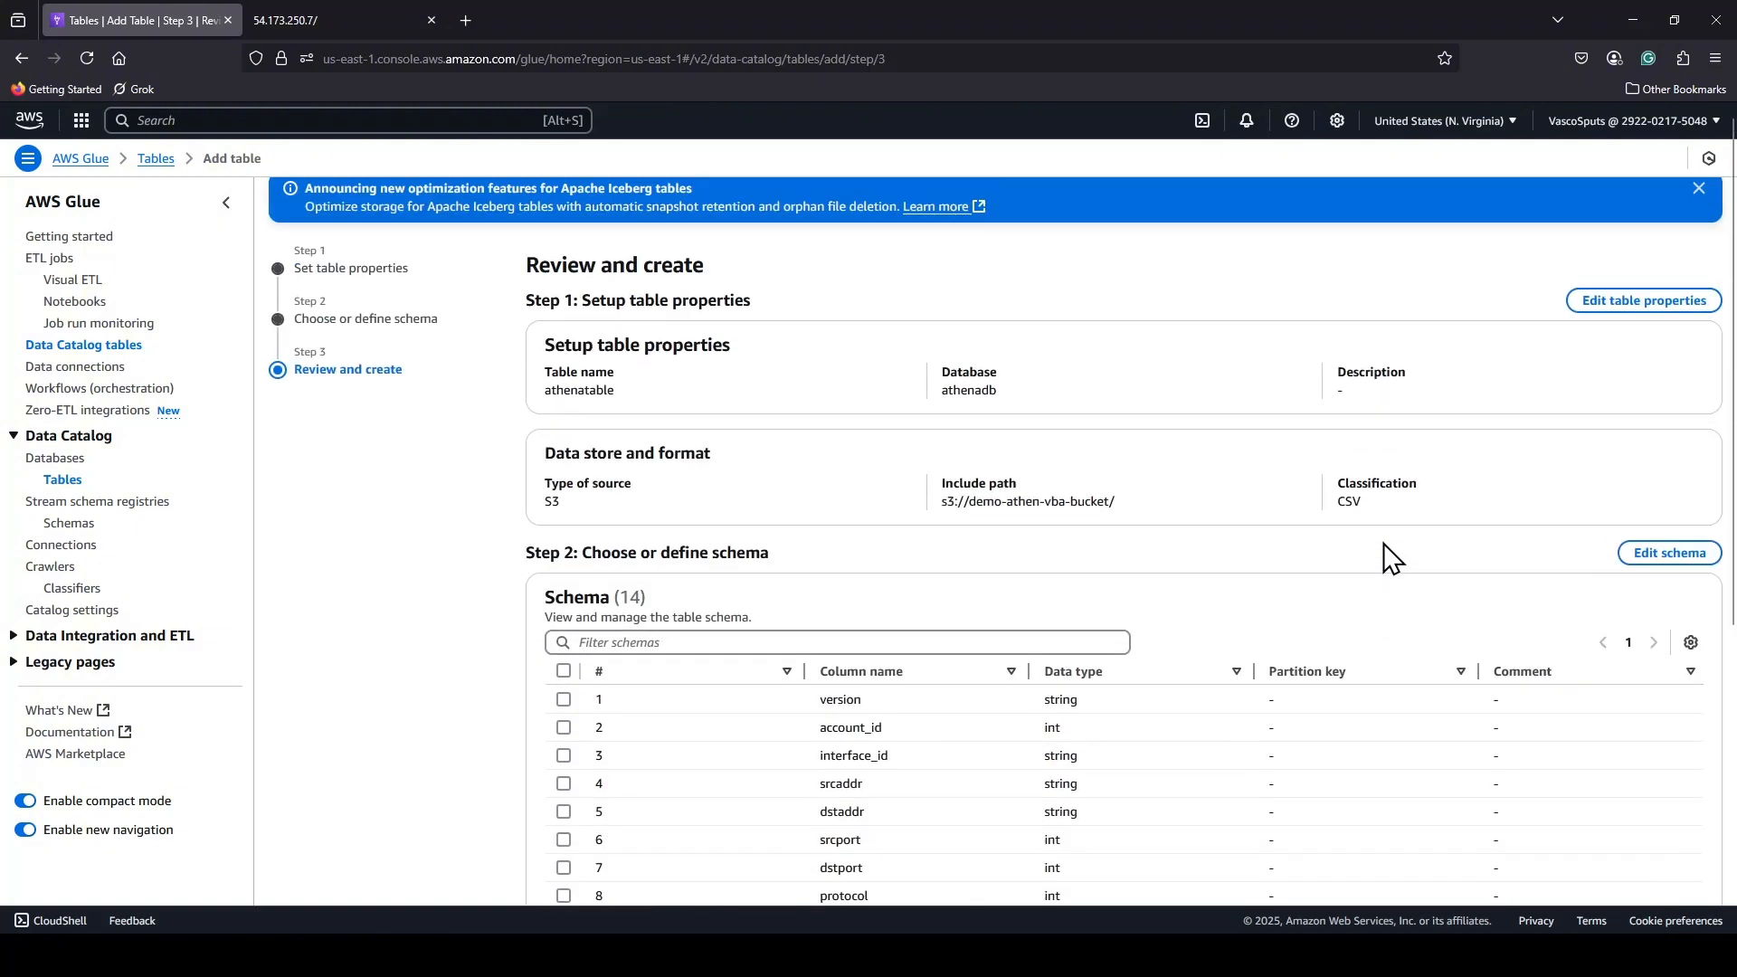
scroll(1389, 556, "down", 5)
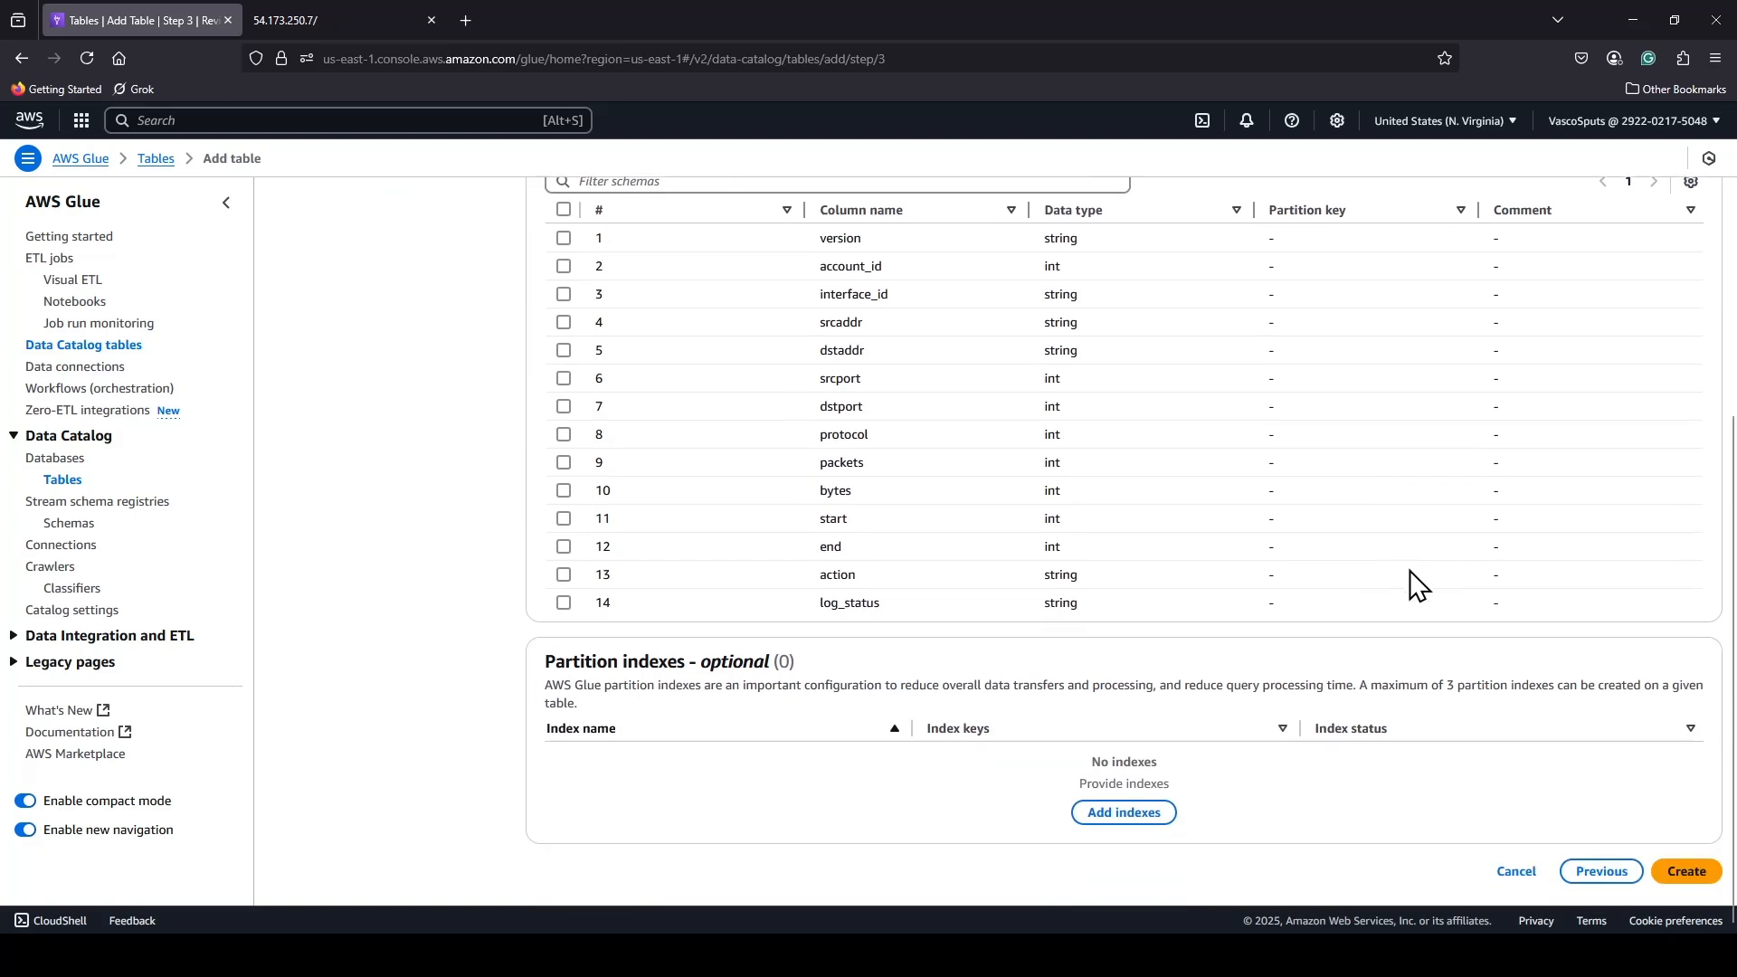
left_click(1690, 879)
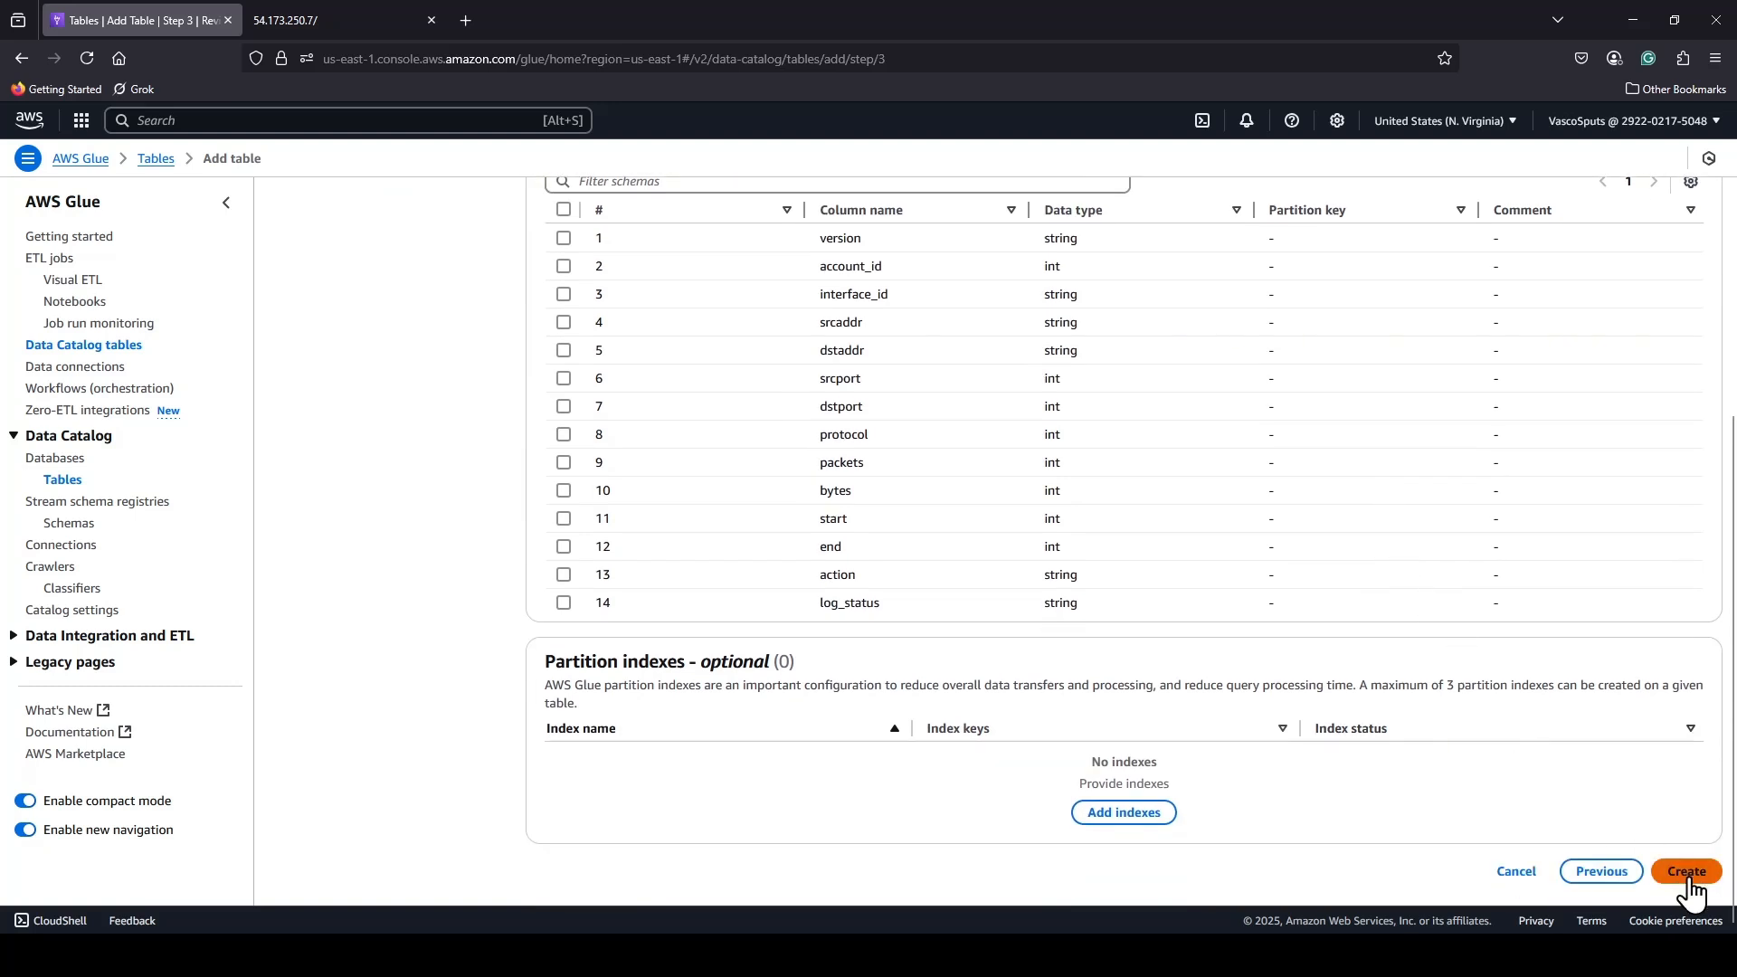
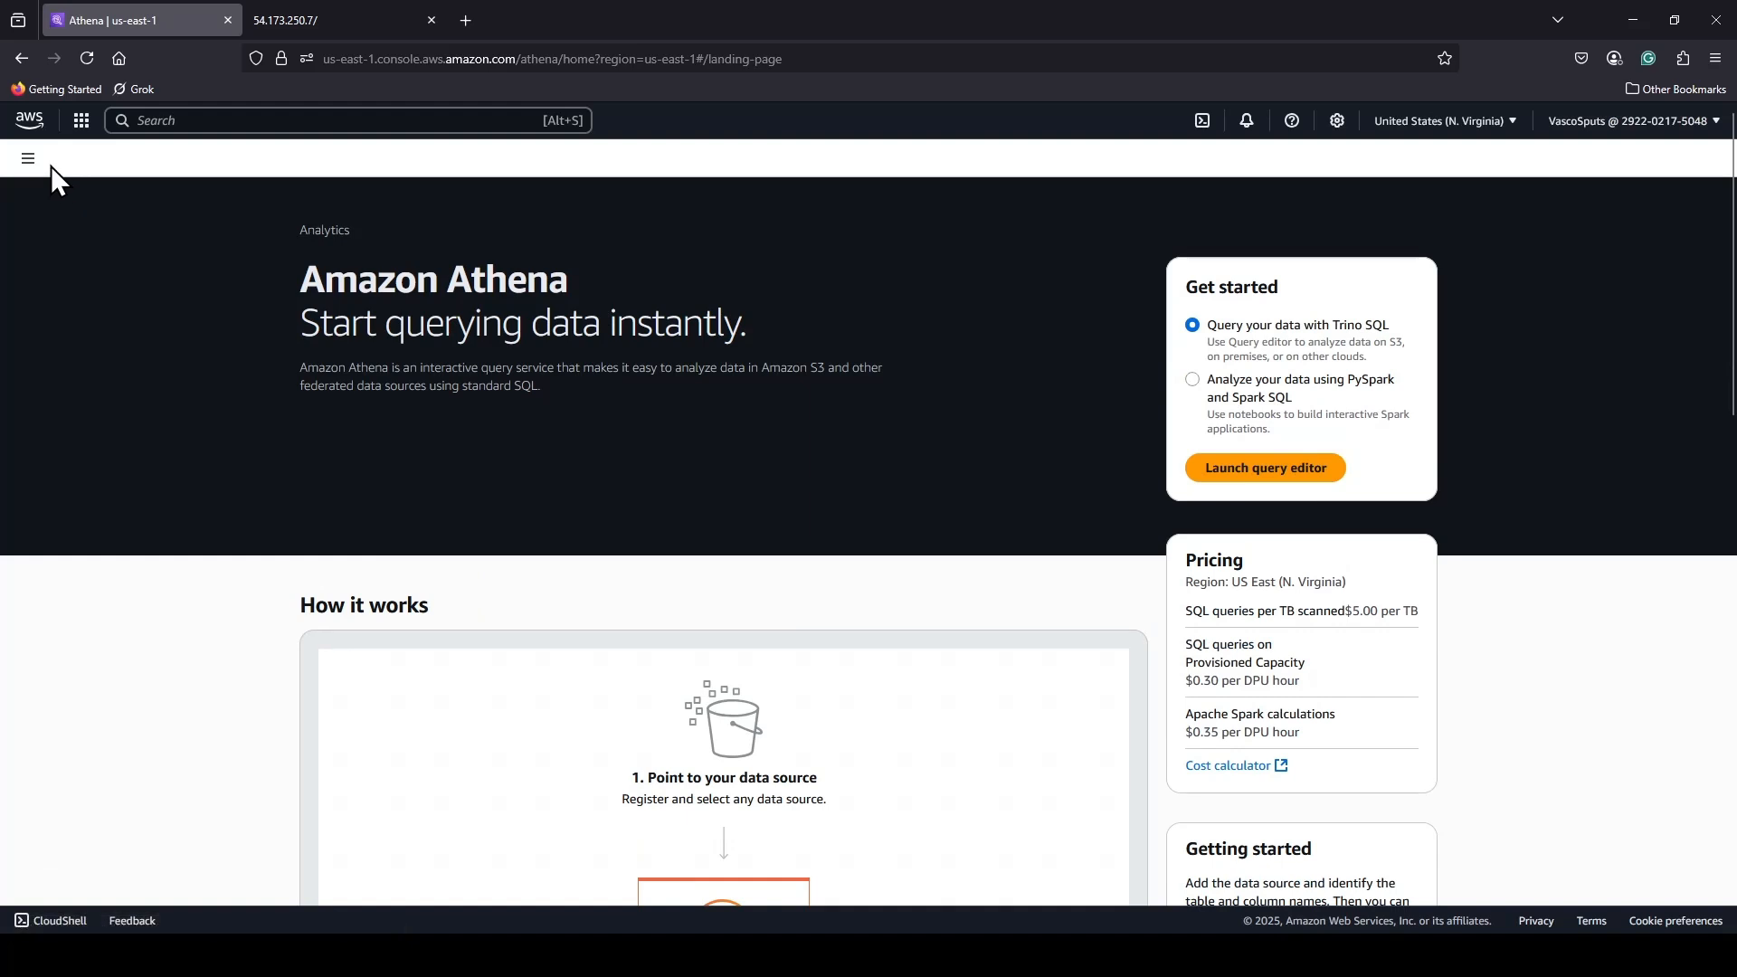
Launch the Athena query editor with Trino SQL and open its query result location and encryption settings for editing.
left_click(28, 160)
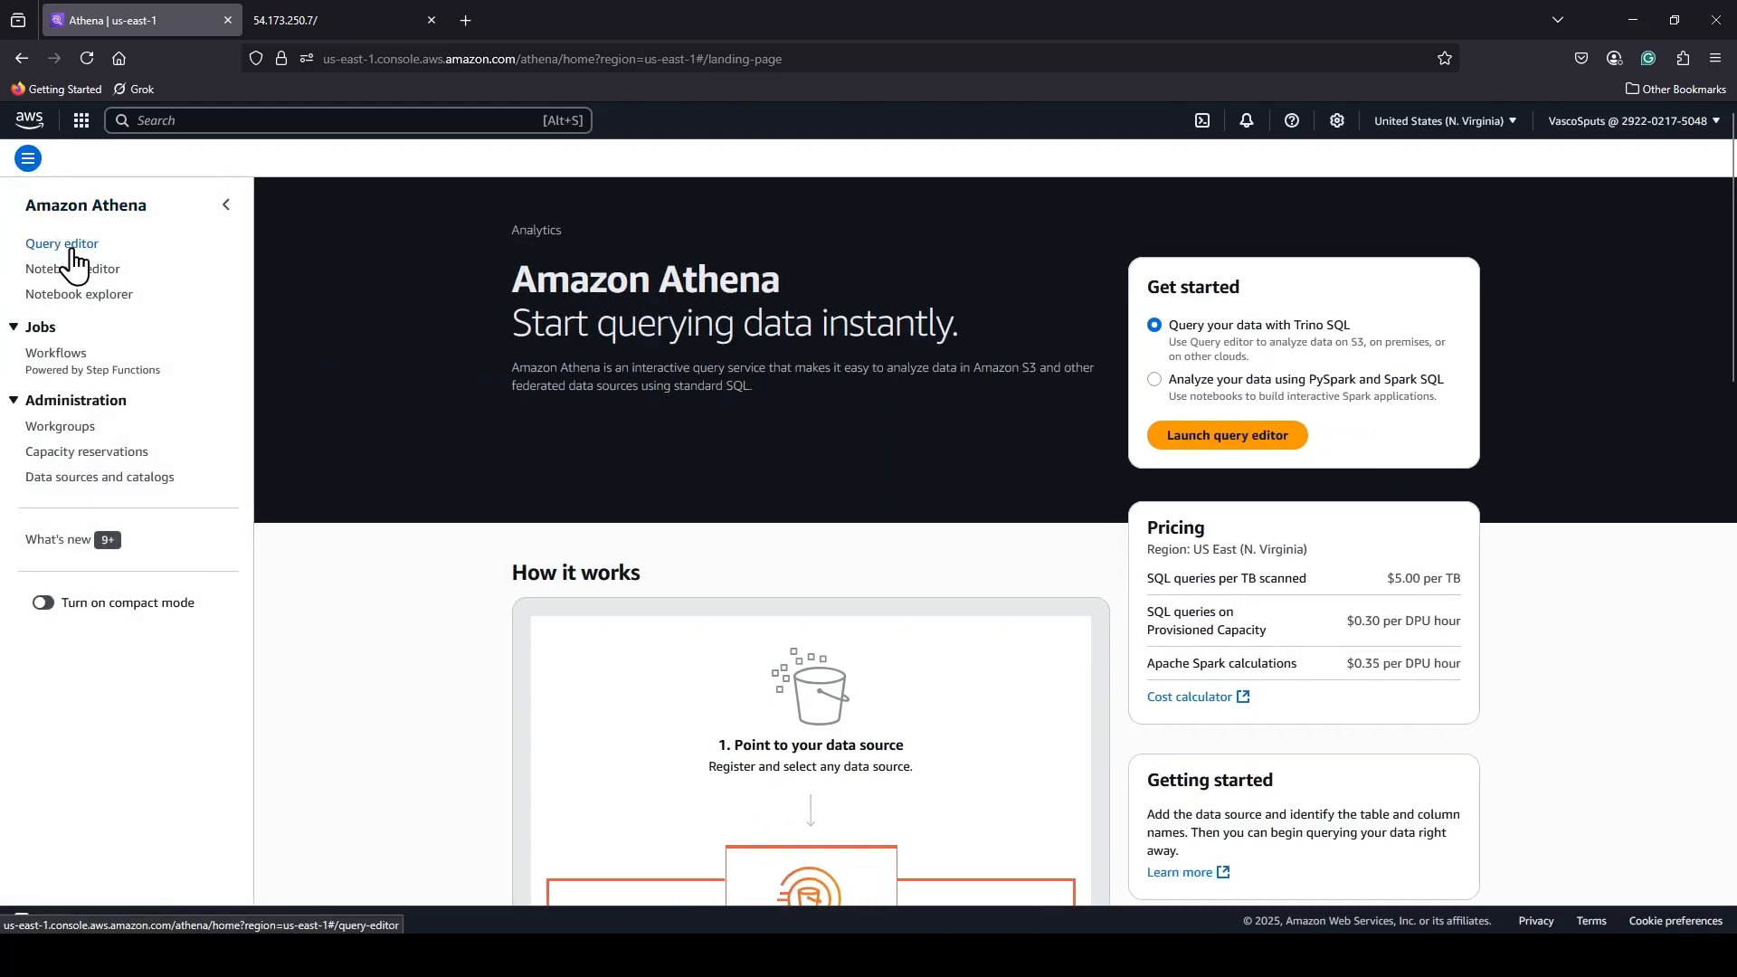
left_click(30, 161)
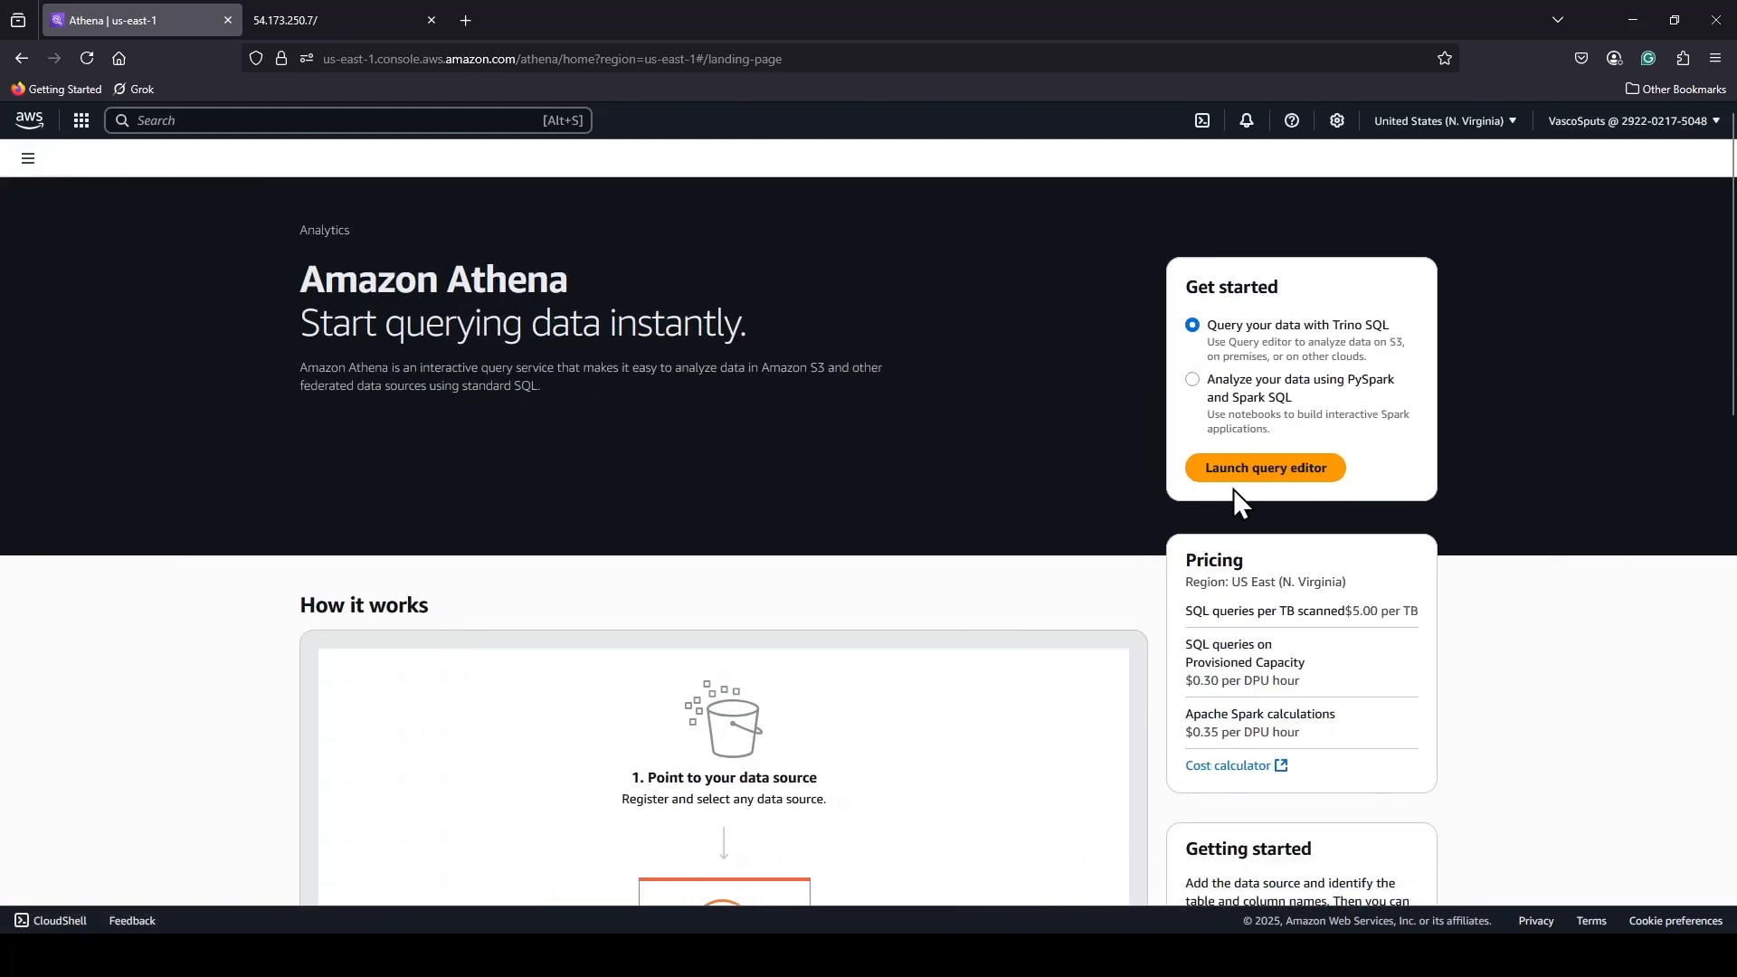
left_click(1267, 471)
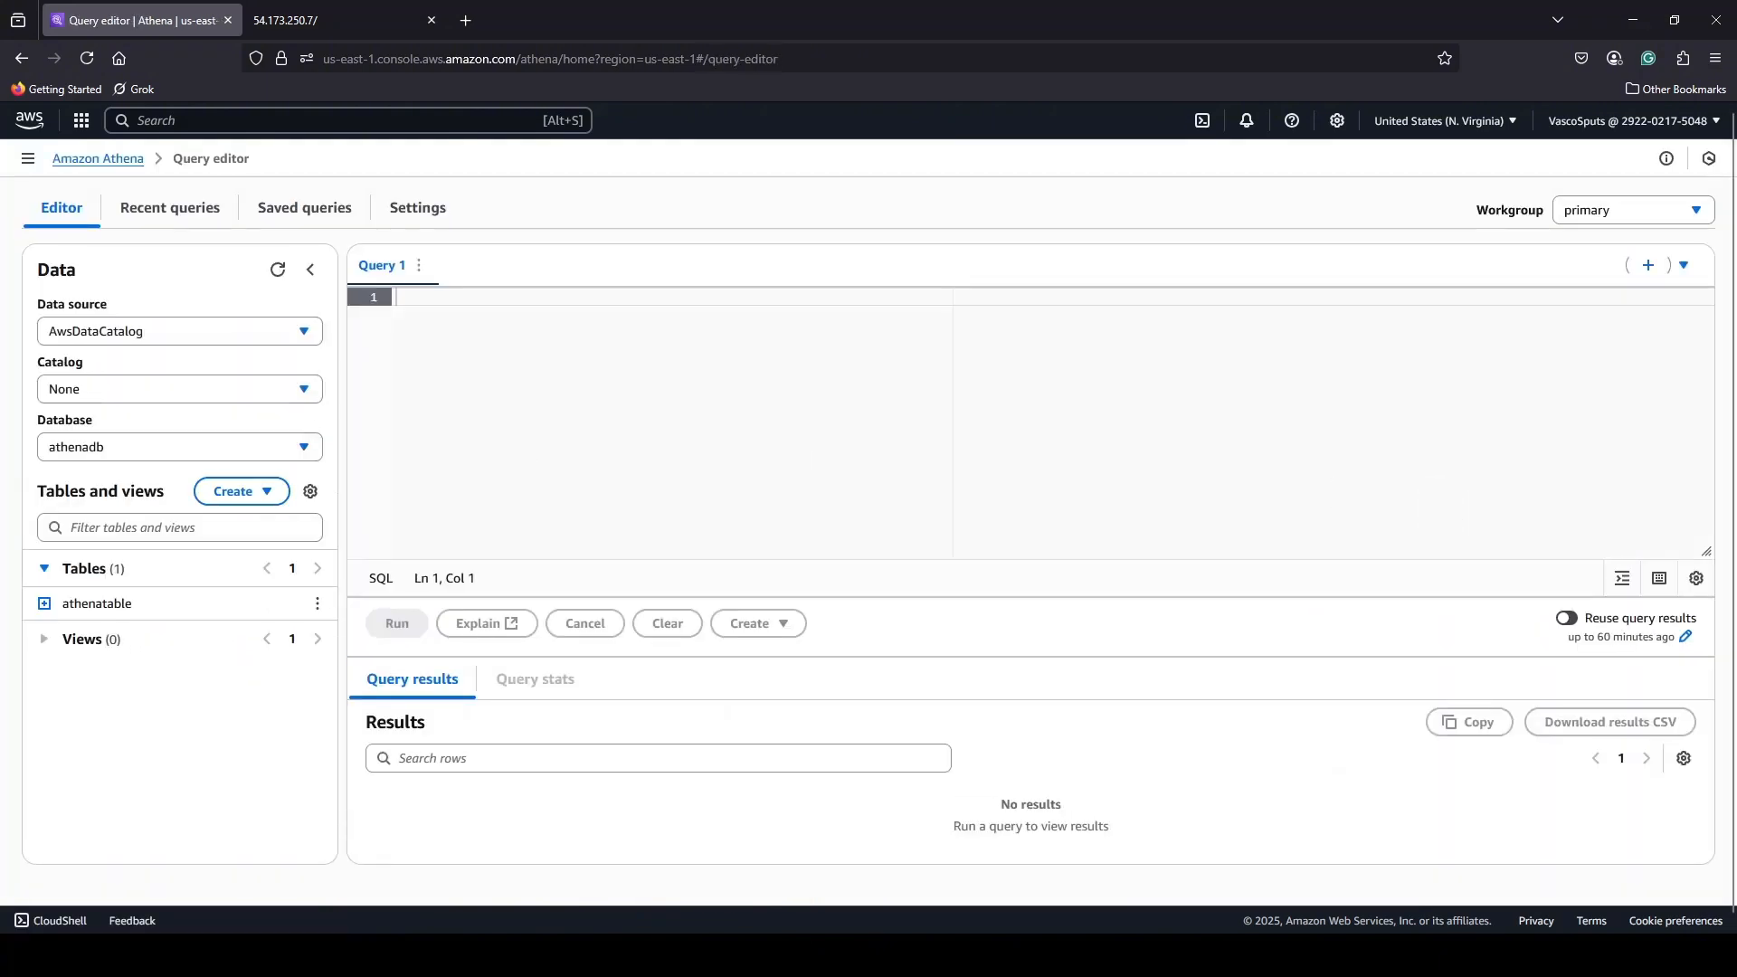
left_click(444, 225)
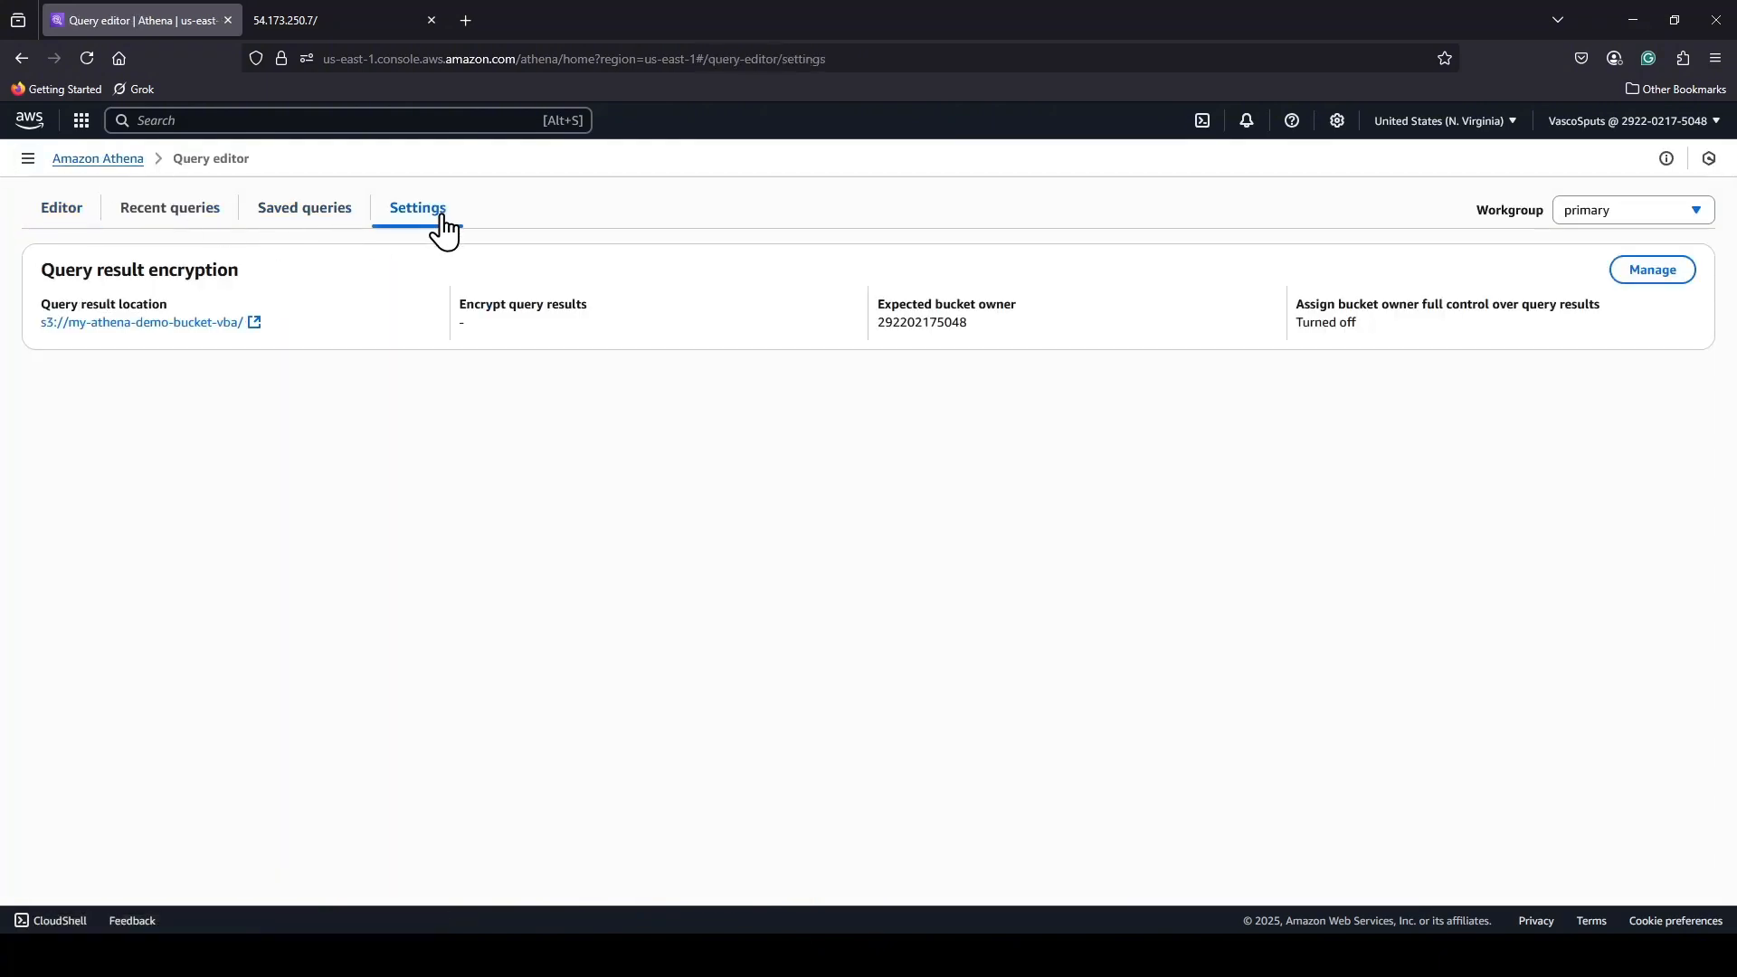
left_click(1645, 283)
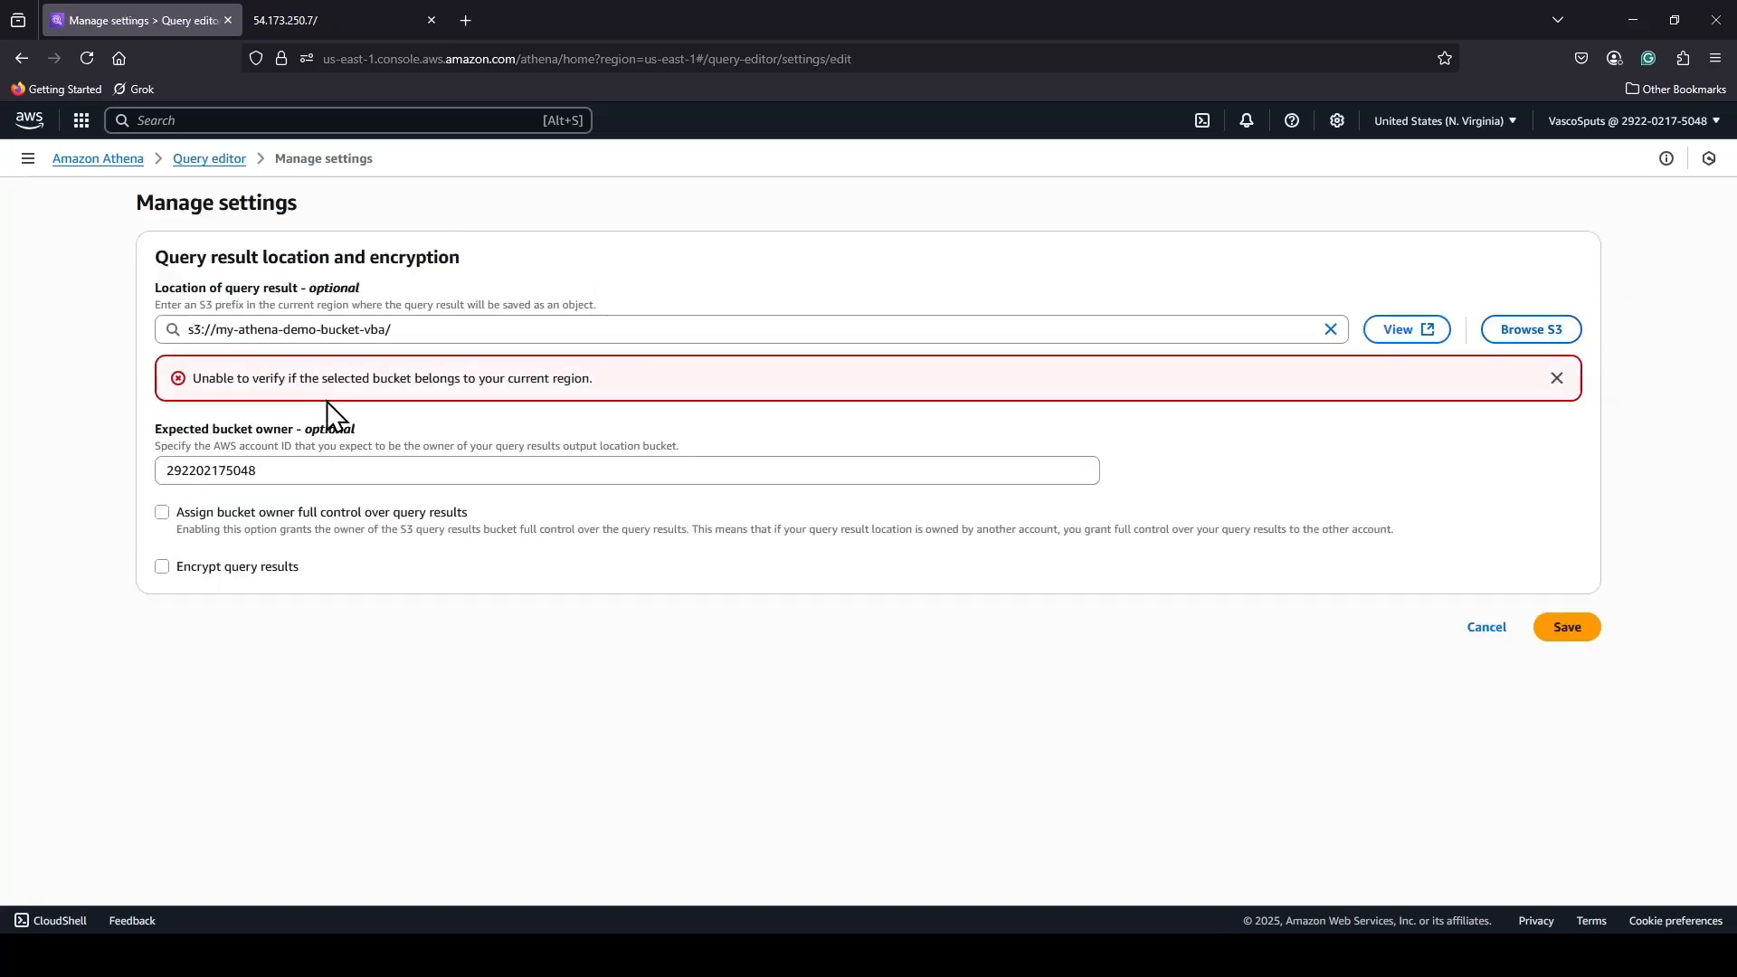
Set the query result location to "s3://demo-athen-vba-bucket/ AWS logs", assign the bucket owner full control over query results, and save.
left_click(1531, 330)
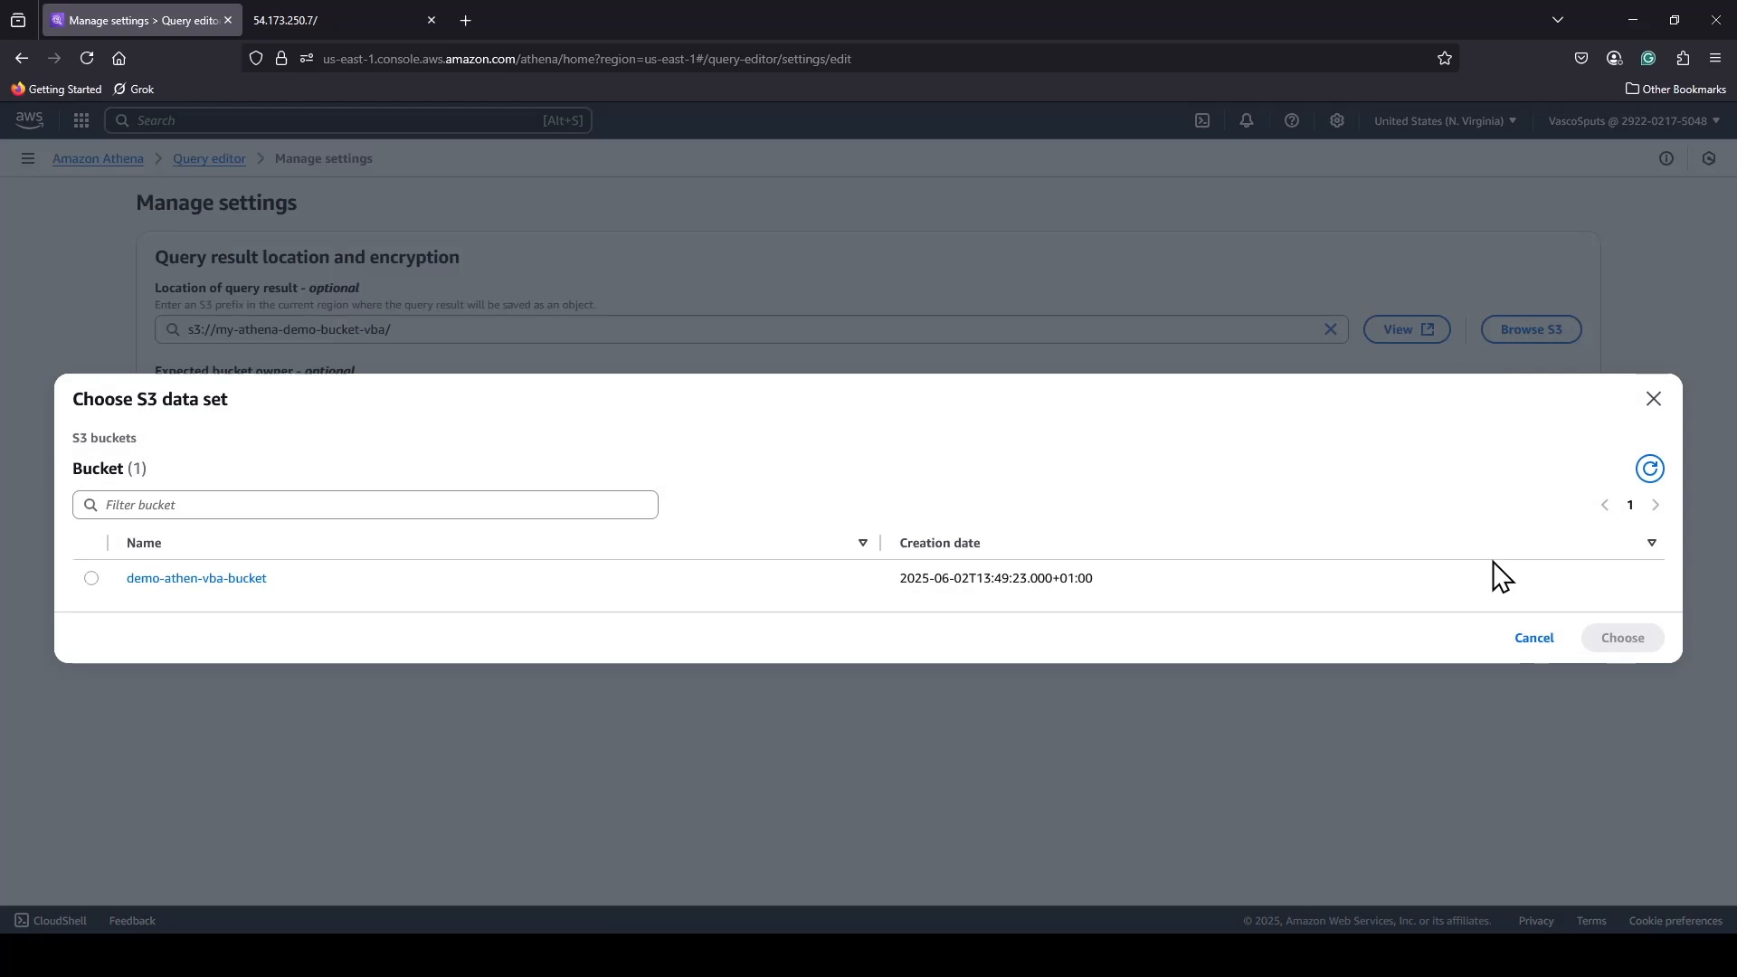
left_click(91, 579)
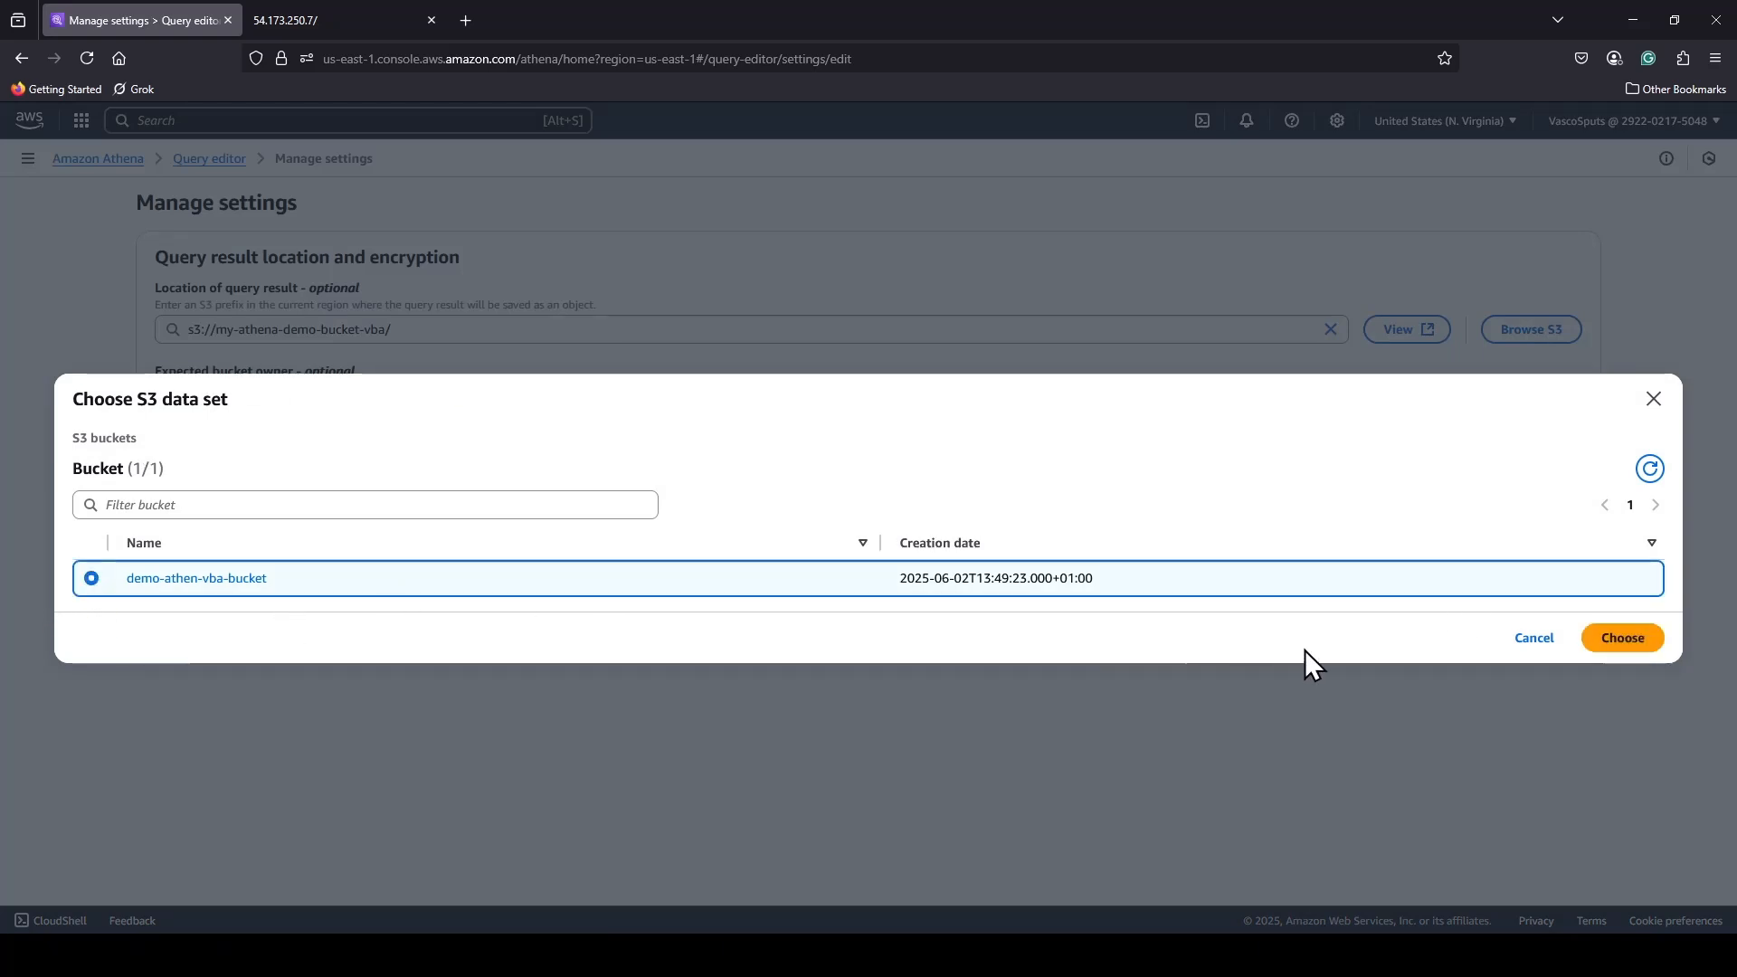
left_click(1629, 636)
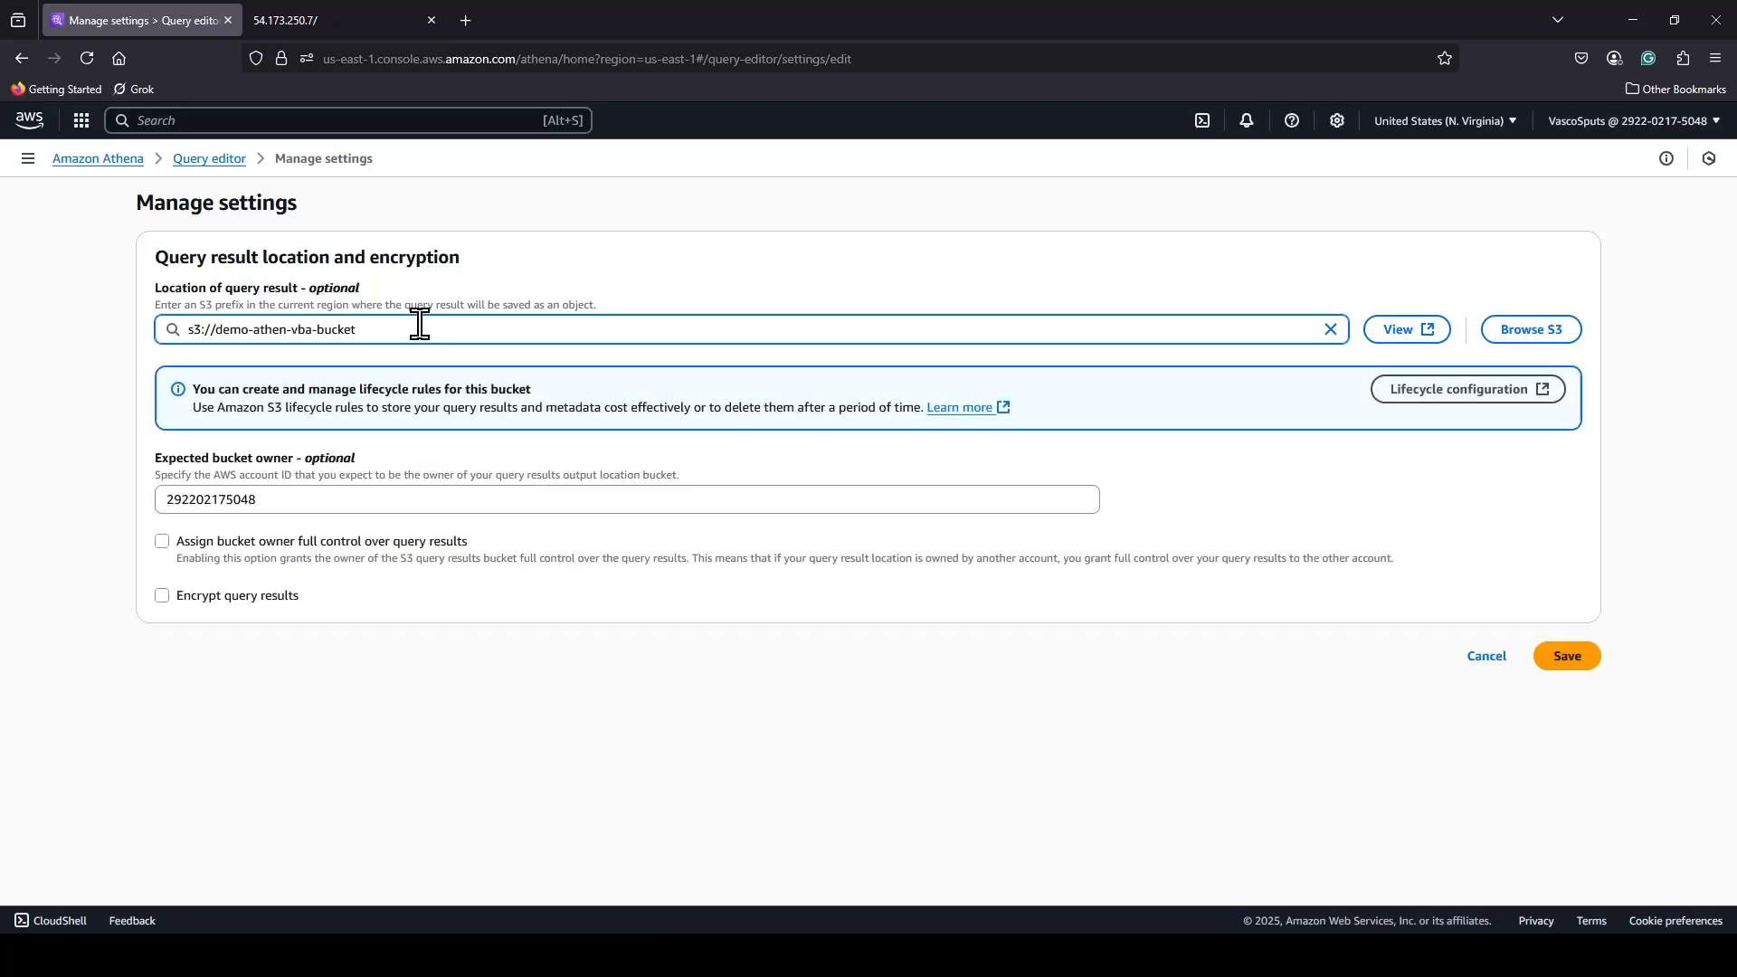
type("/")
type(" A")
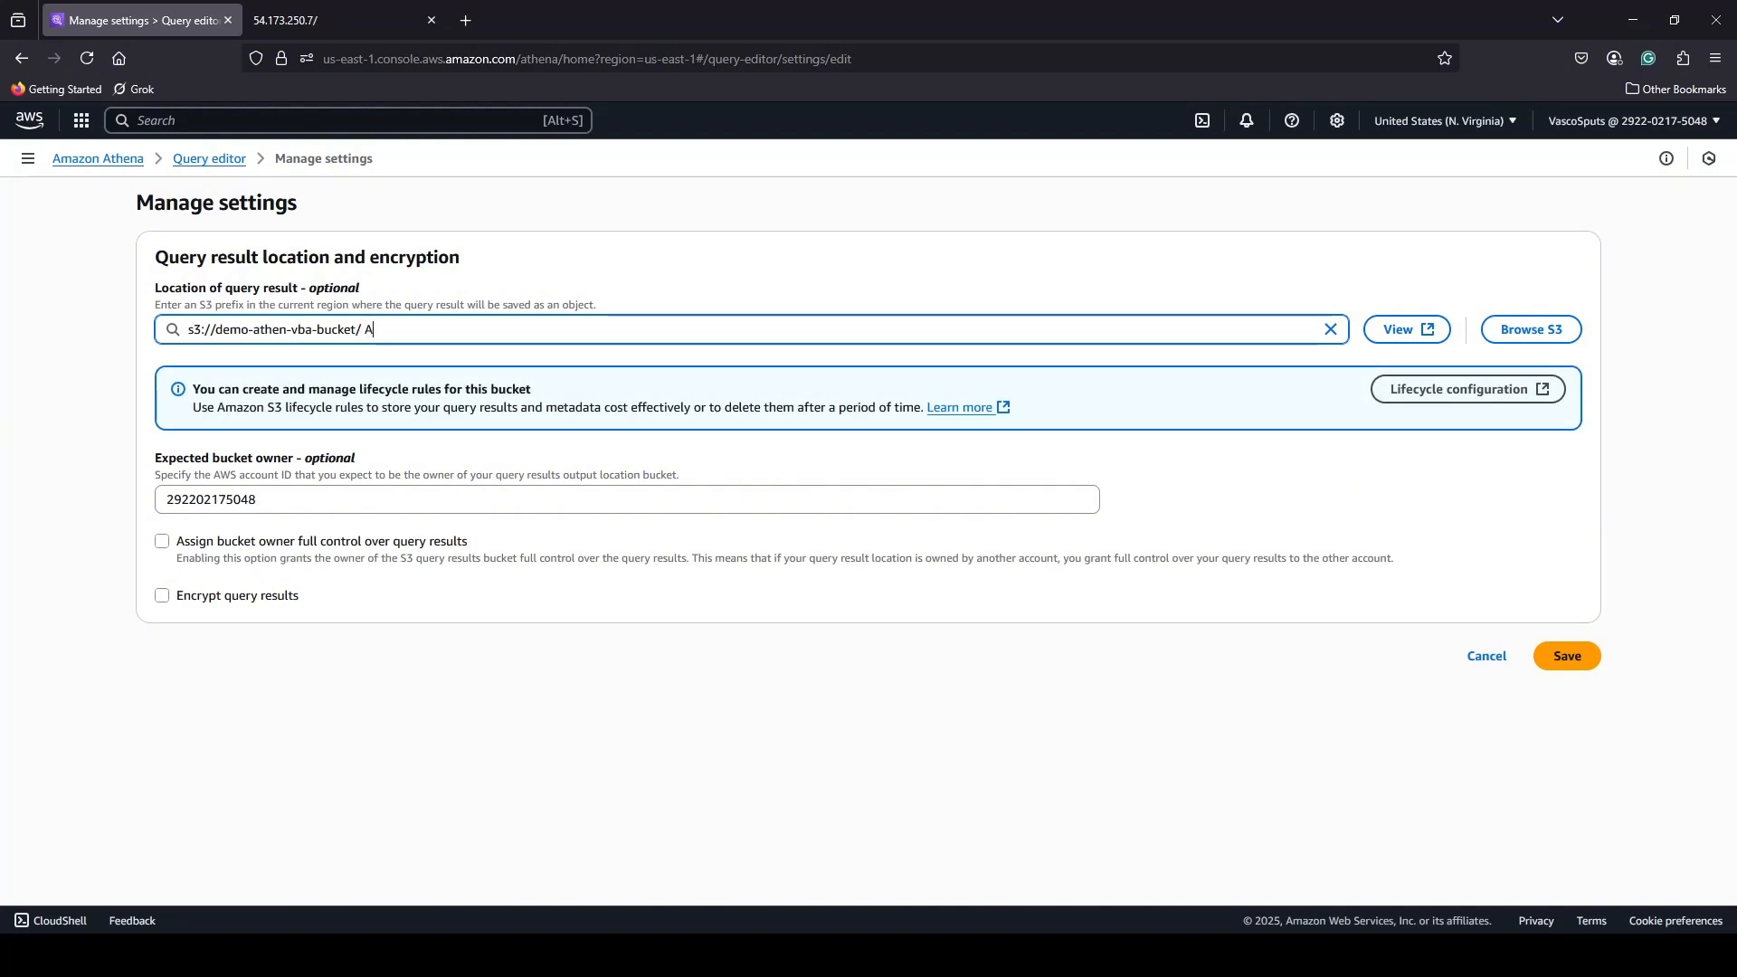
type("WS logs")
left_click(178, 557)
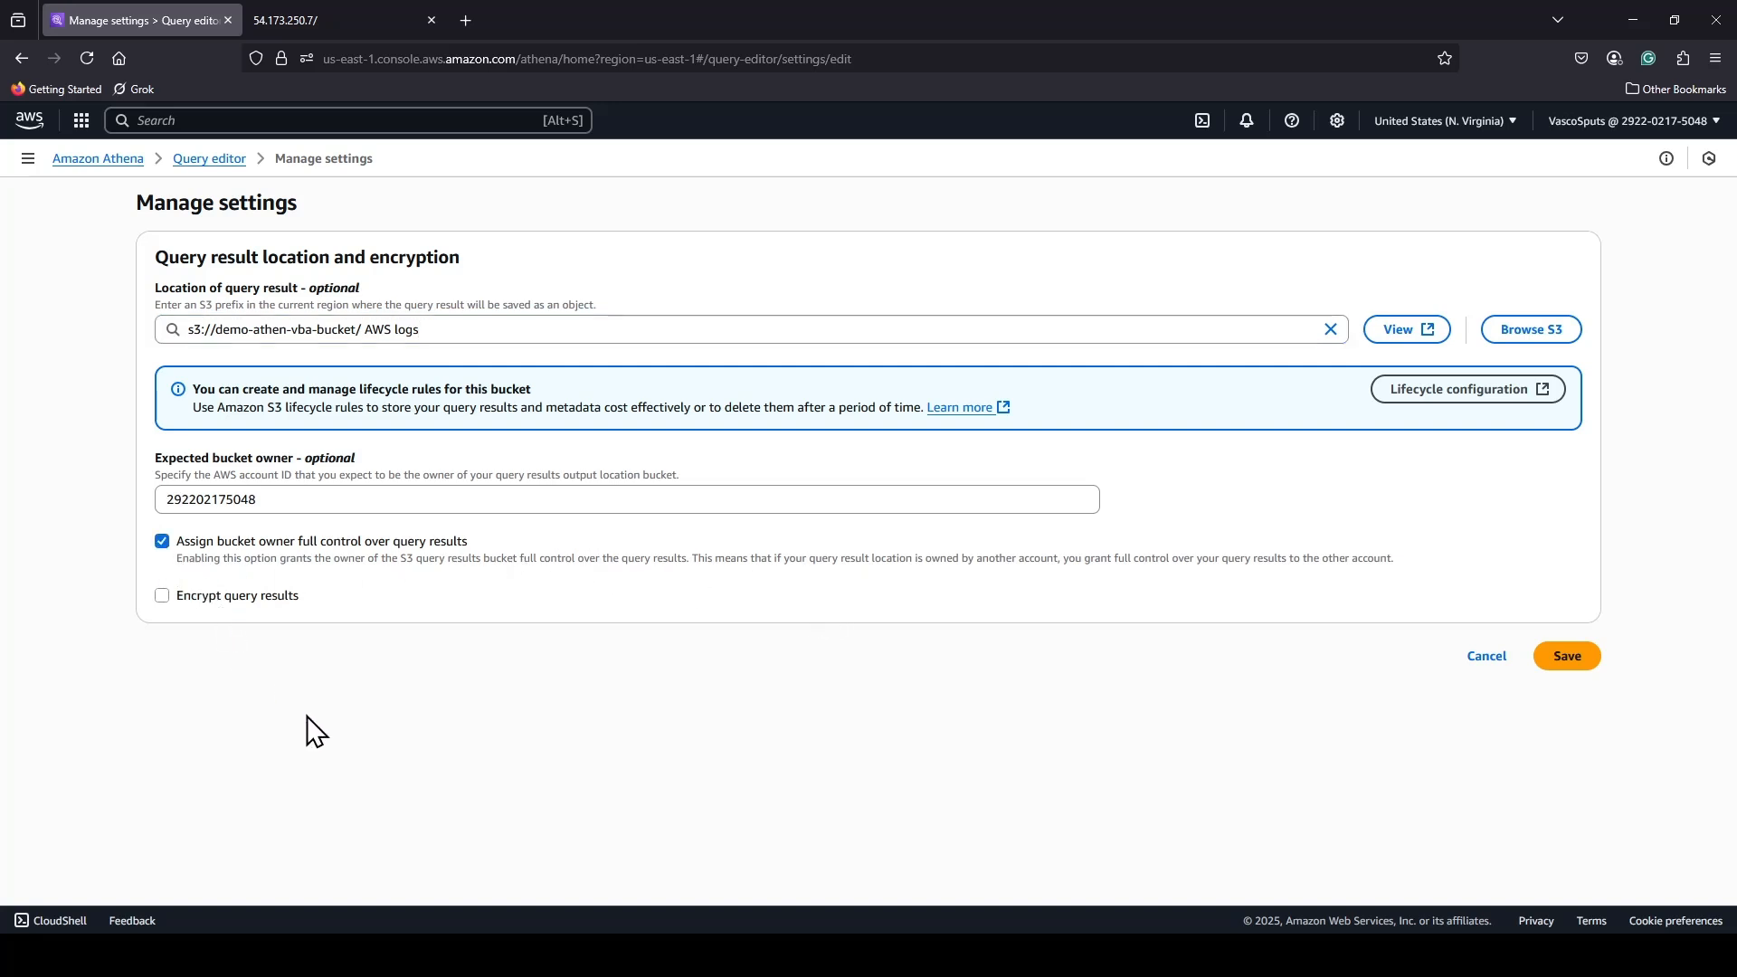
left_click(1577, 669)
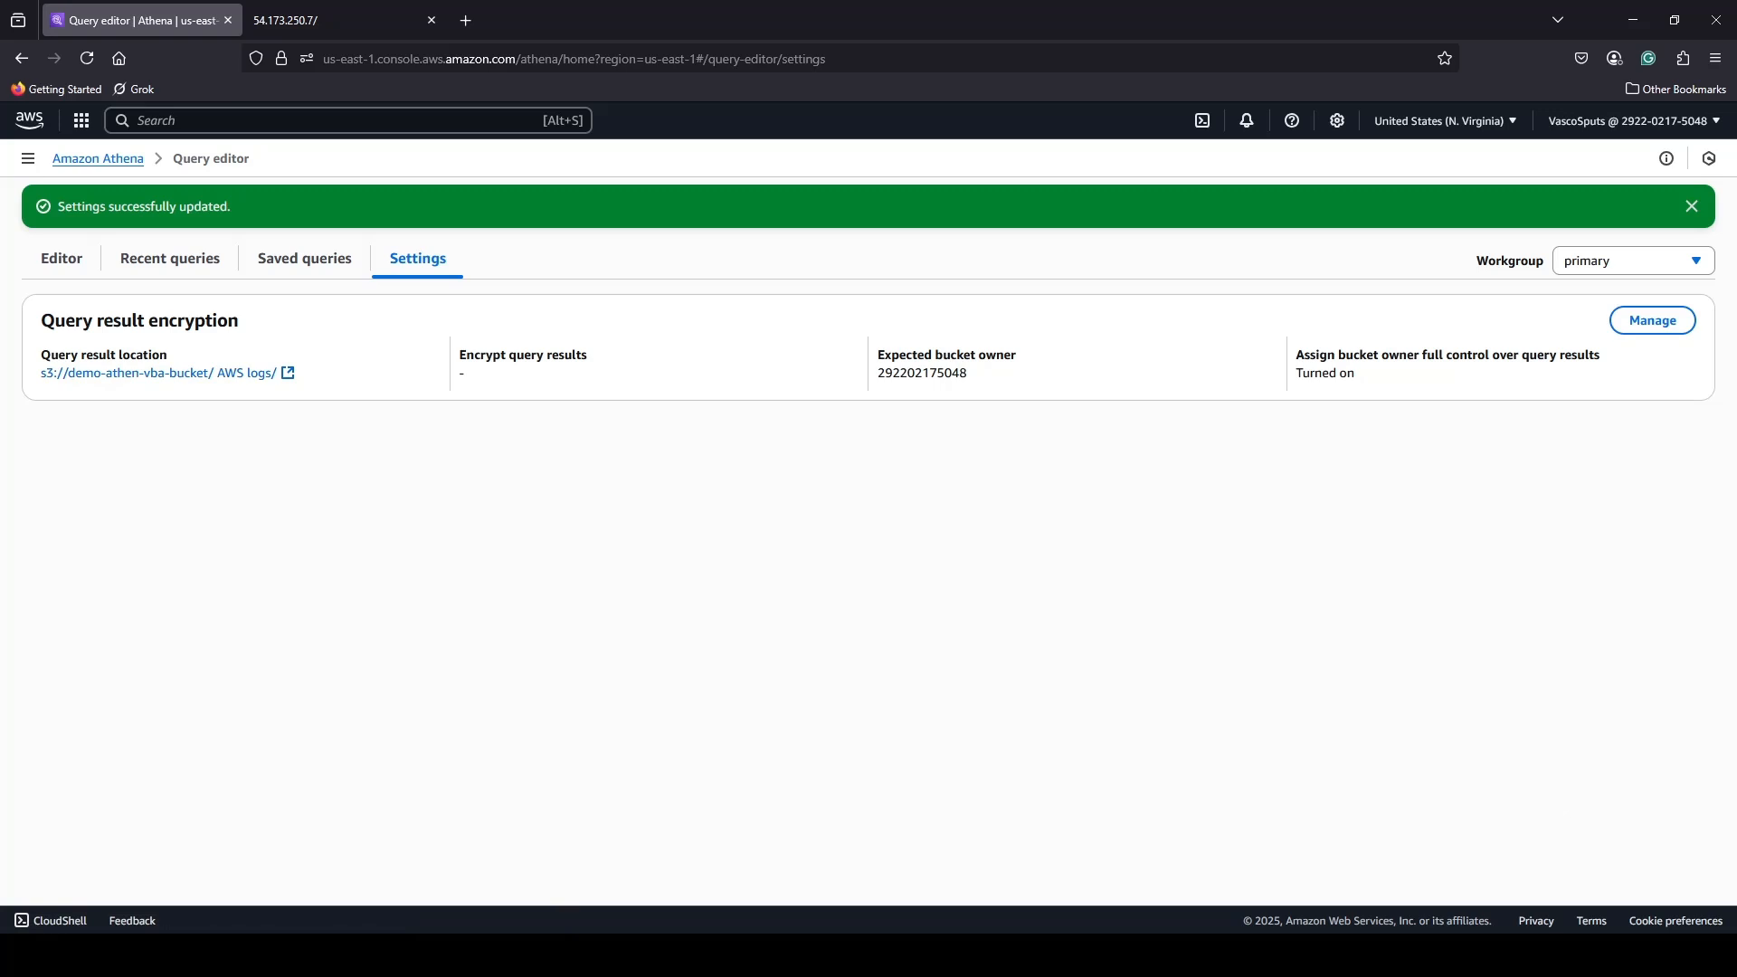
Return to the query editor and run a query counting all rows of "athenadb"."athenatable" as total_logs.
left_click(58, 261)
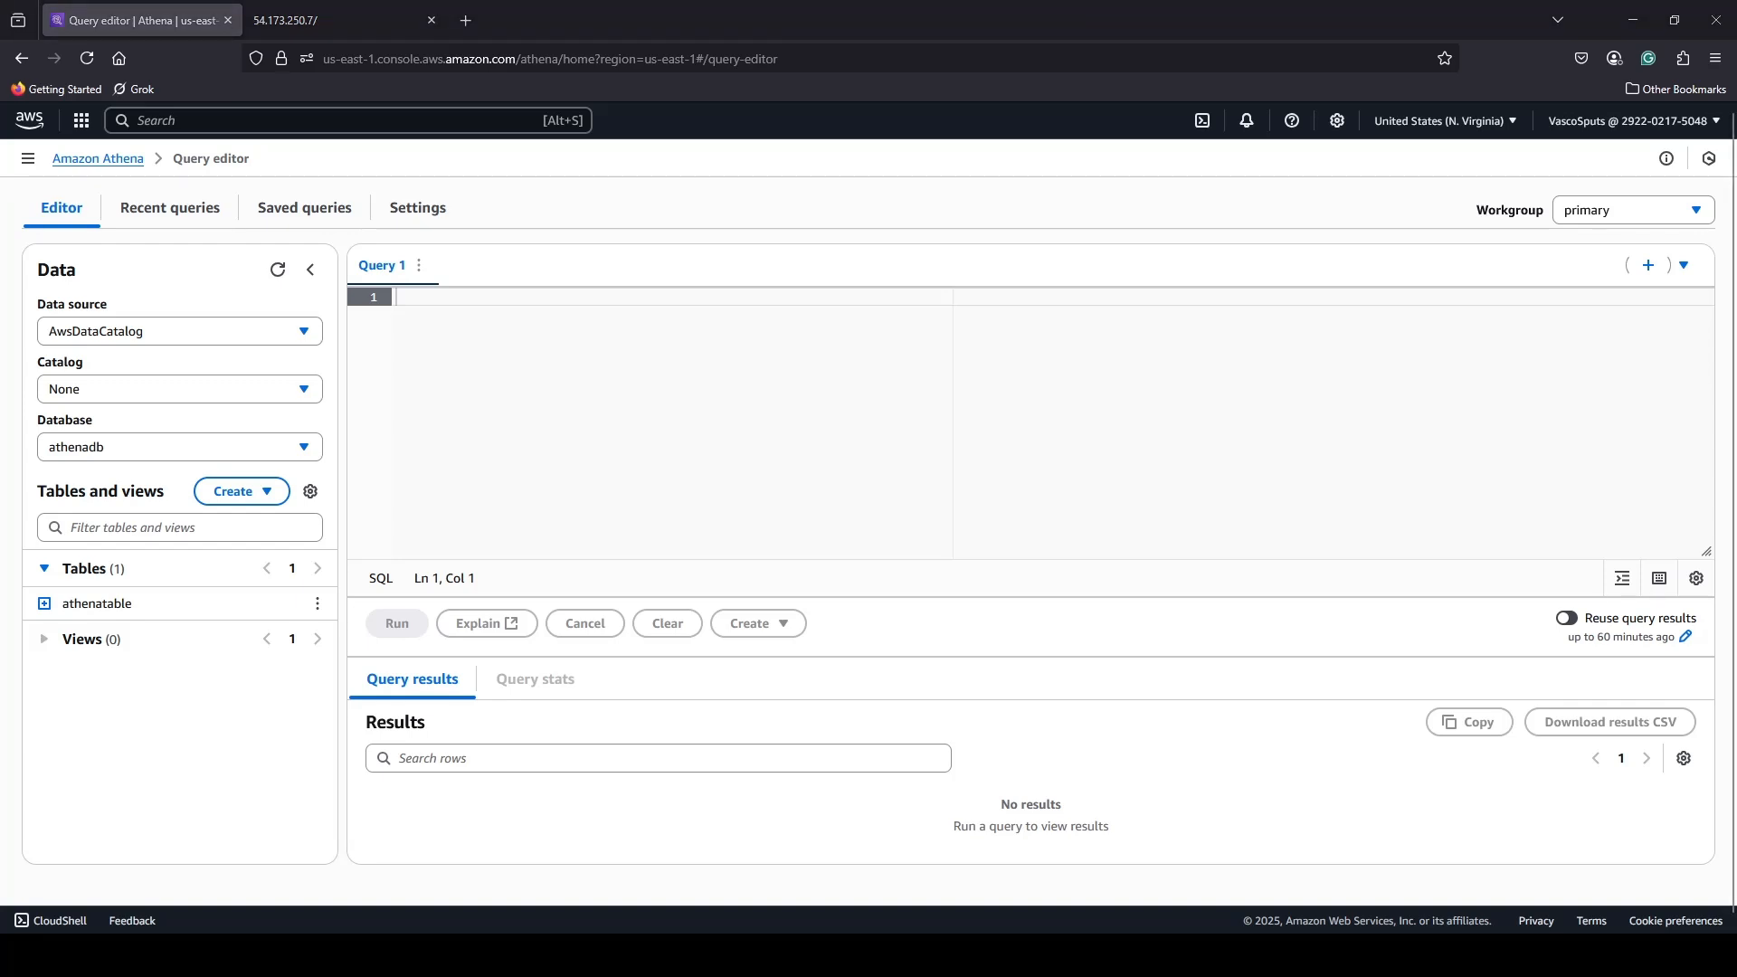
left_click(515, 304)
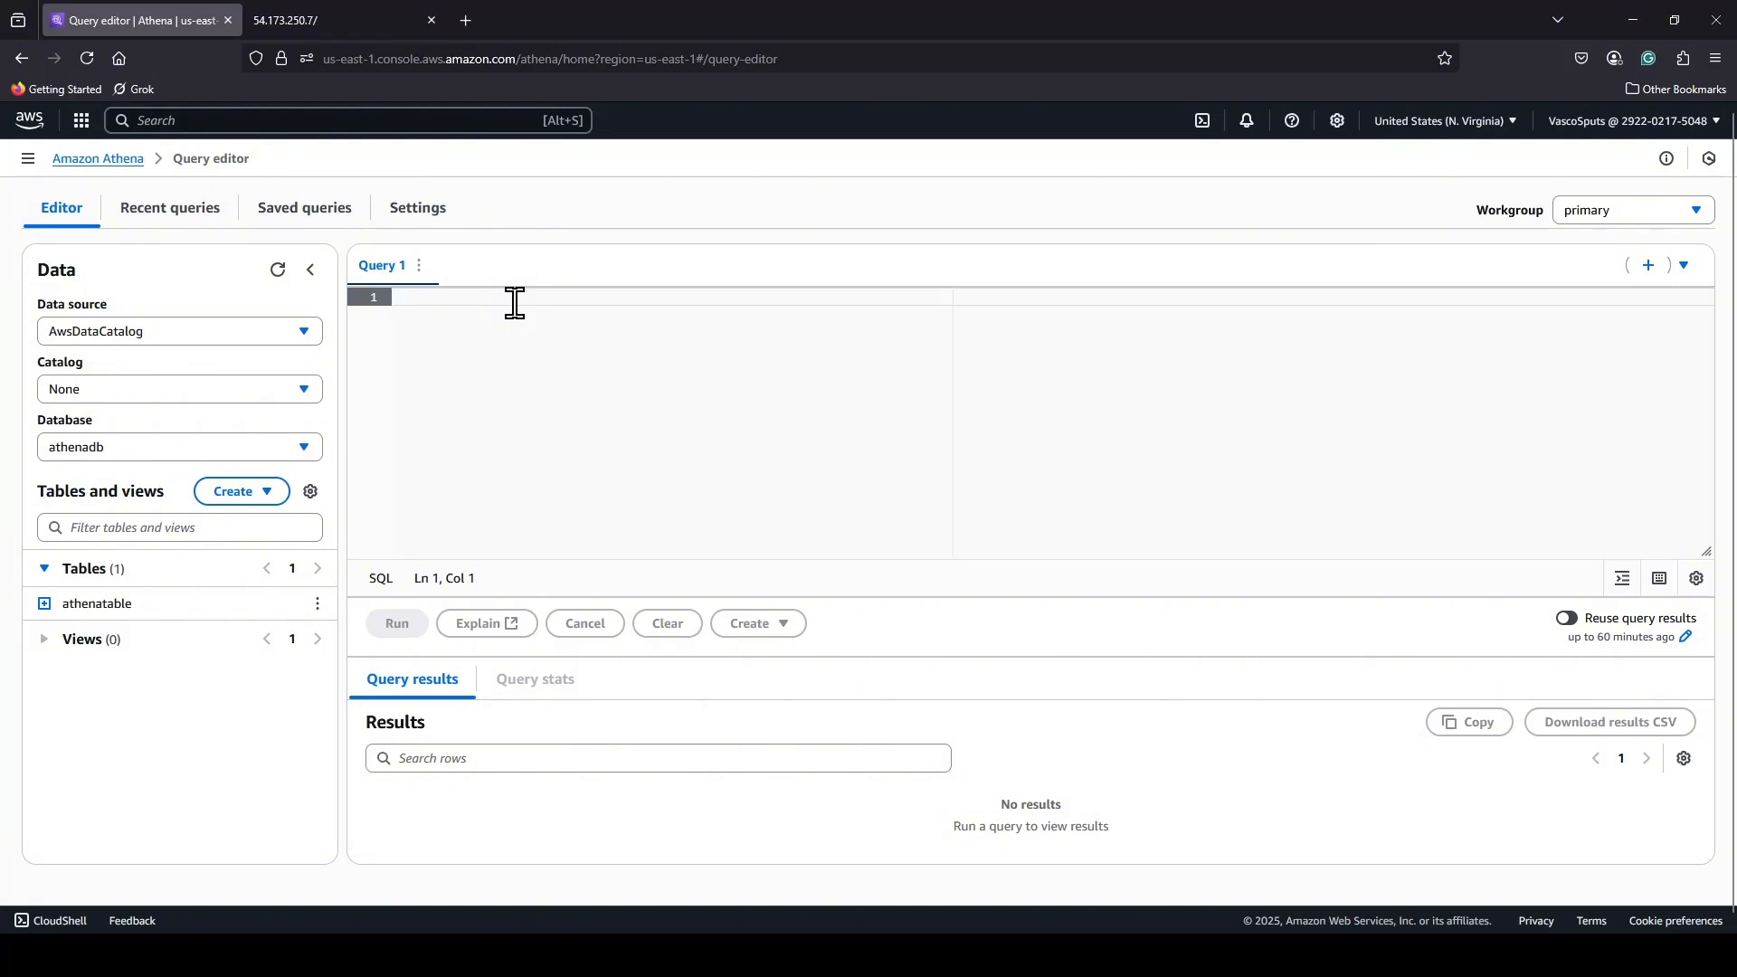
type("SELECT COUNT(*) AS total_logs FROM \"athenadb\".\"athenatable\";")
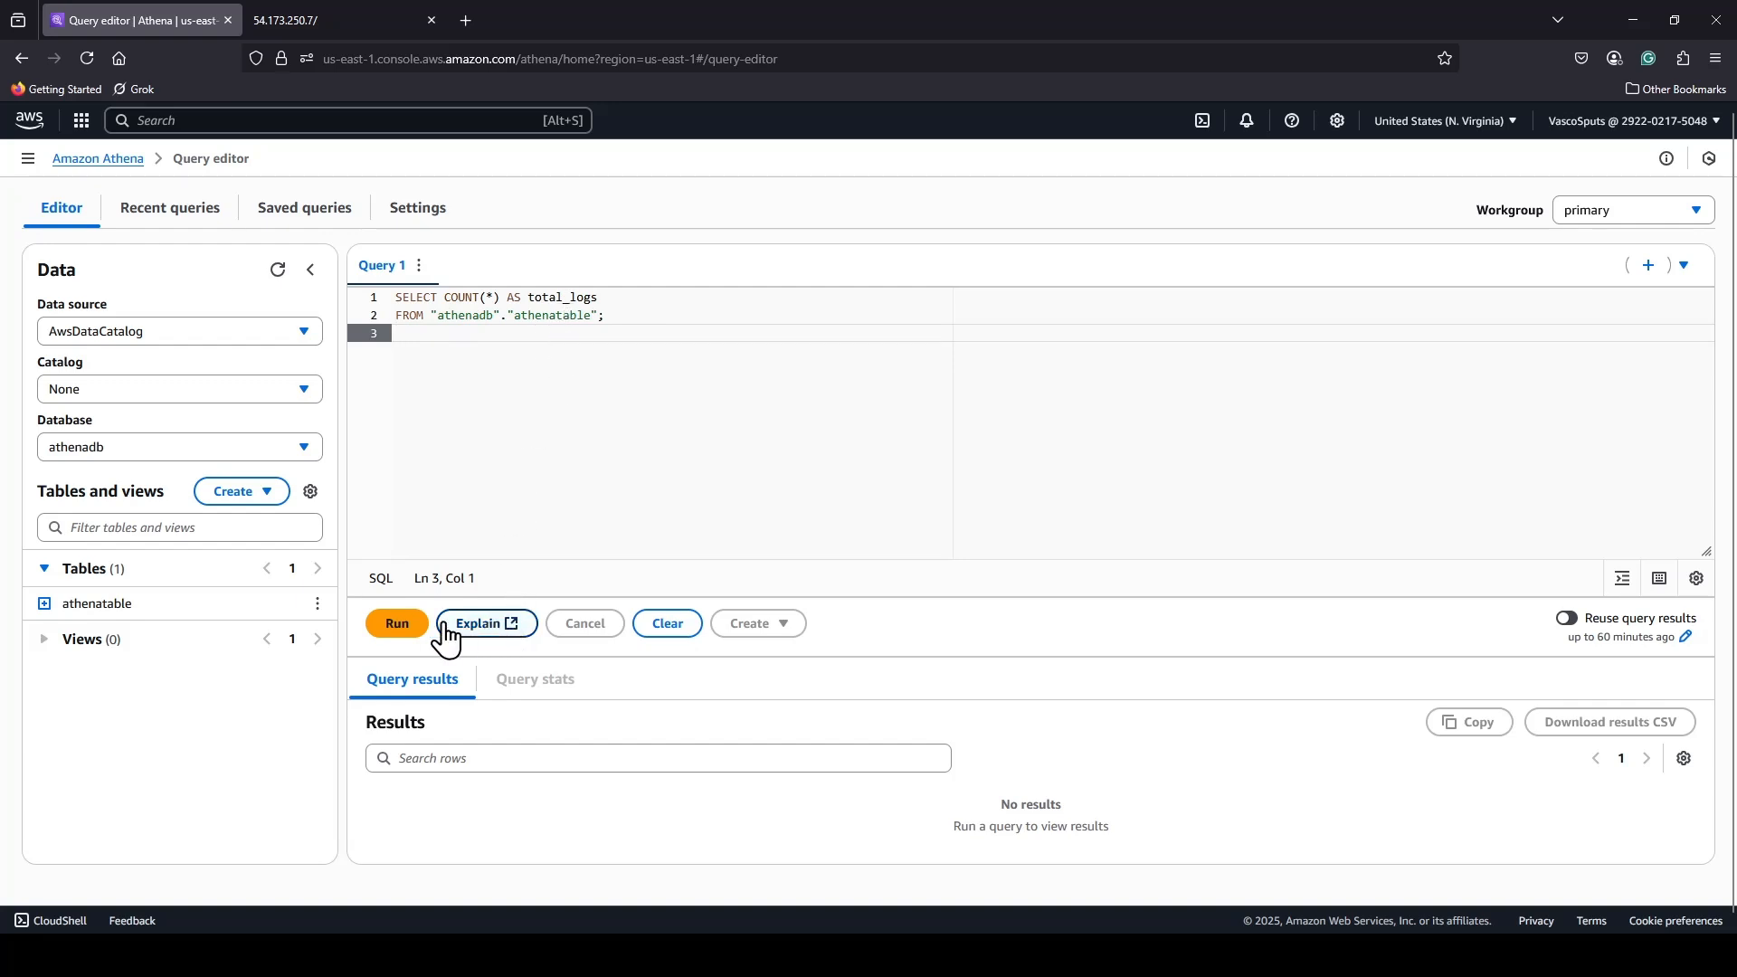
left_click(394, 627)
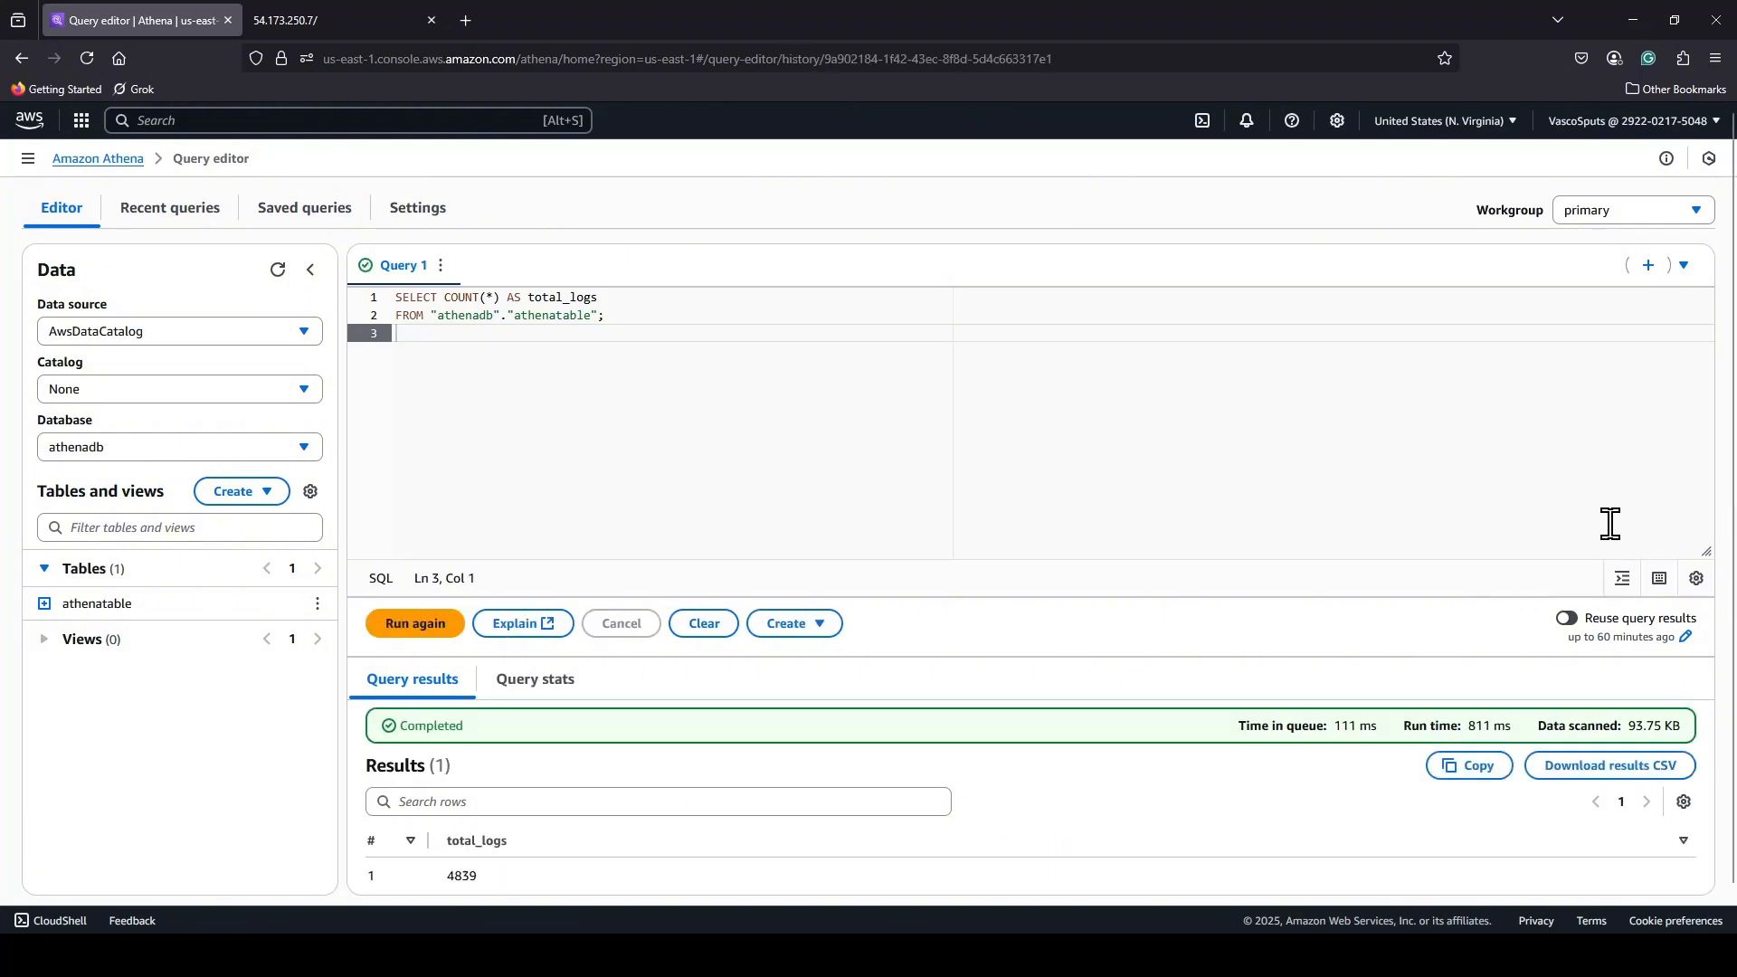
scroll(1610, 524, "down", 1)
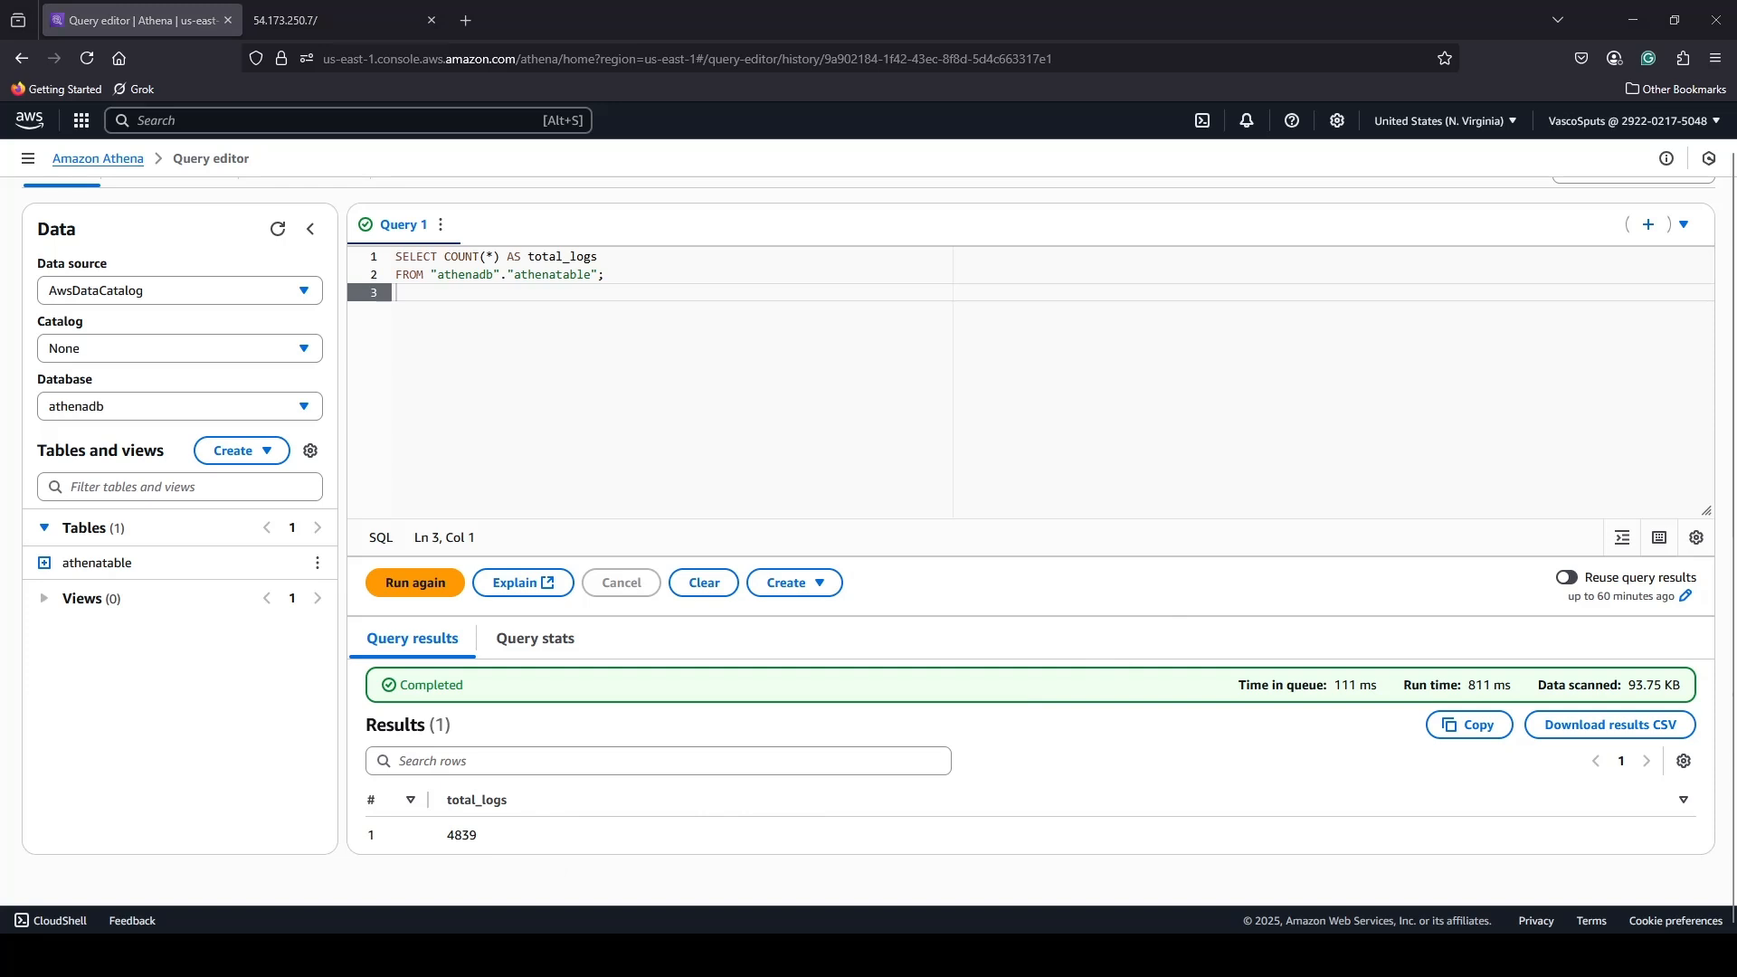
Replace the query with one listing the top 10 srcaddr values by total_bytes descending, with flow_count, and run it.
left_click_drag(608, 275, 366, 253)
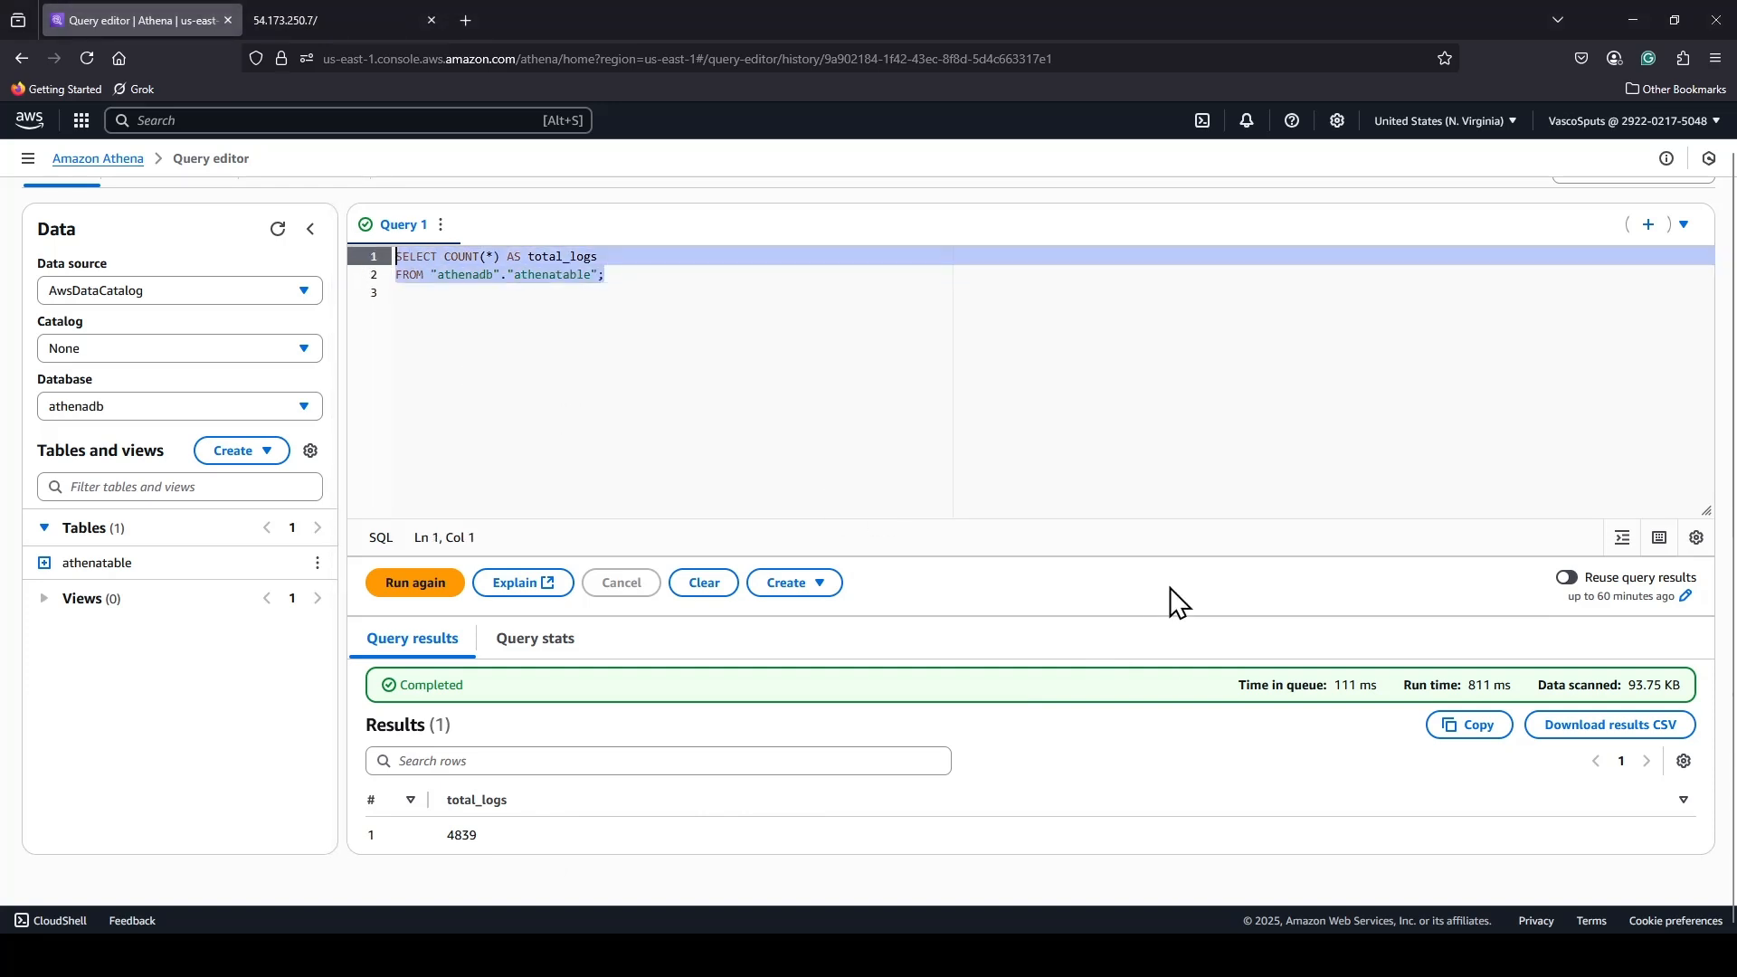
type("SELECT   srcaddr,   COUNT(*) AS flow_count,   SUM(bytes) AS total_bytes FROM \"athenadb\".\"athenatable\" GROUP BY srcaddr ORDER BY total_bytes DESC LIMIT 10;")
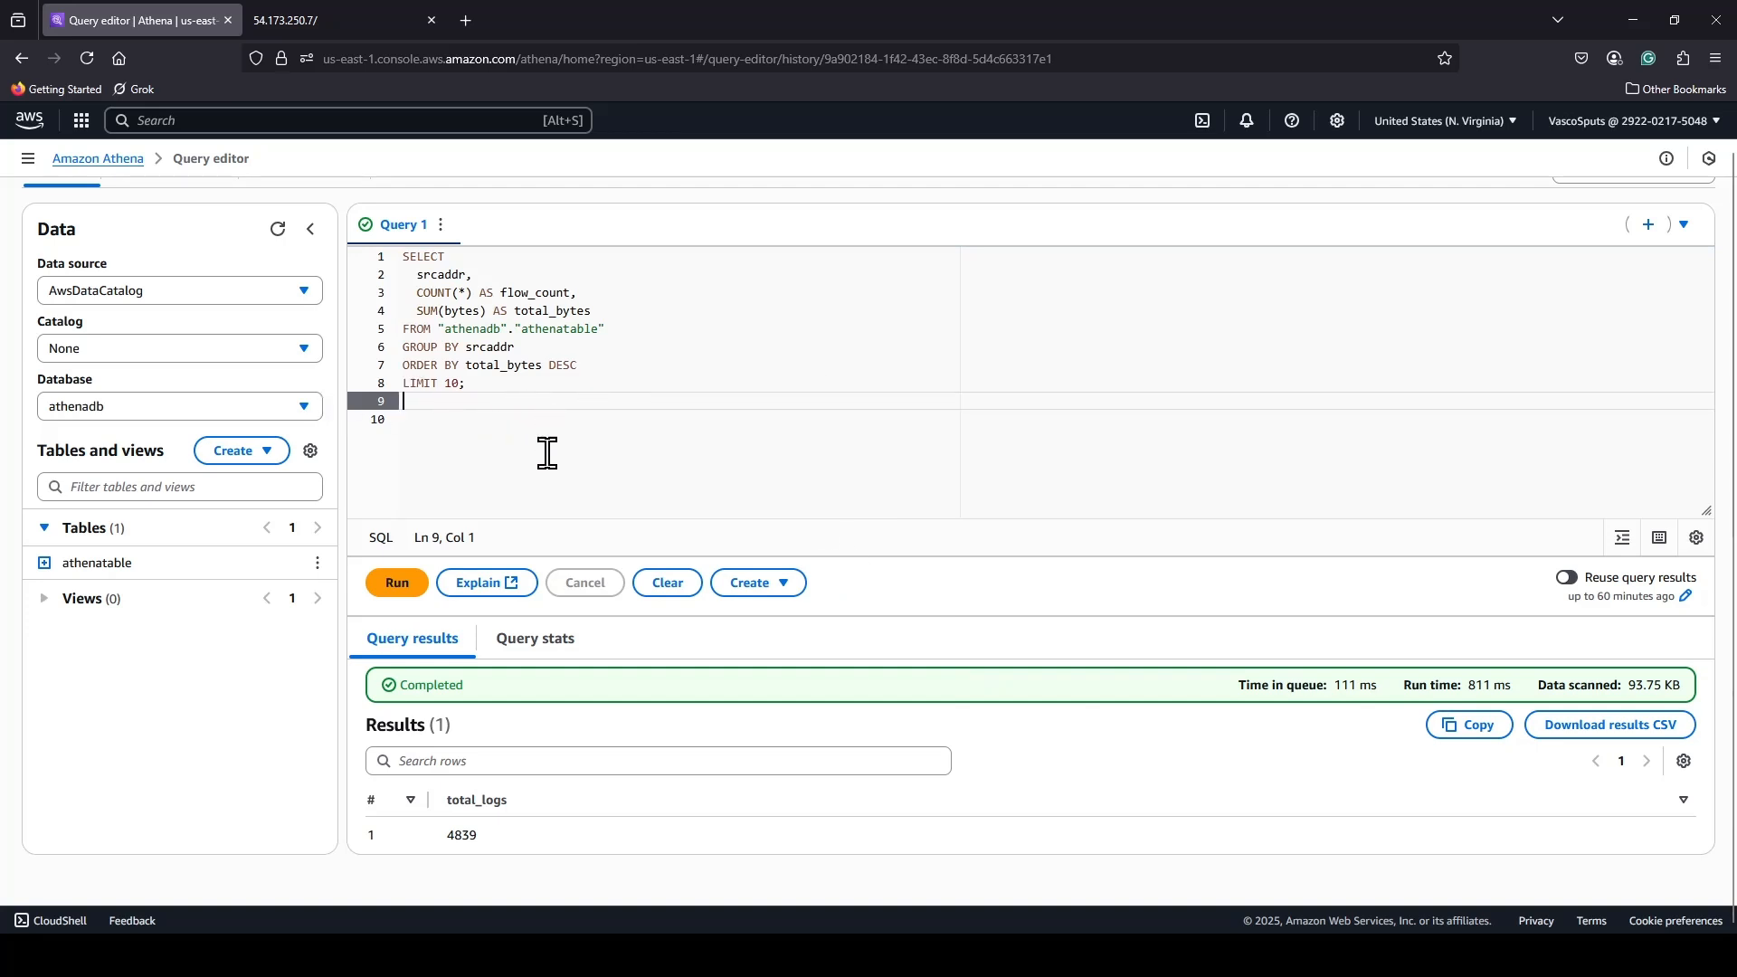
left_click(397, 585)
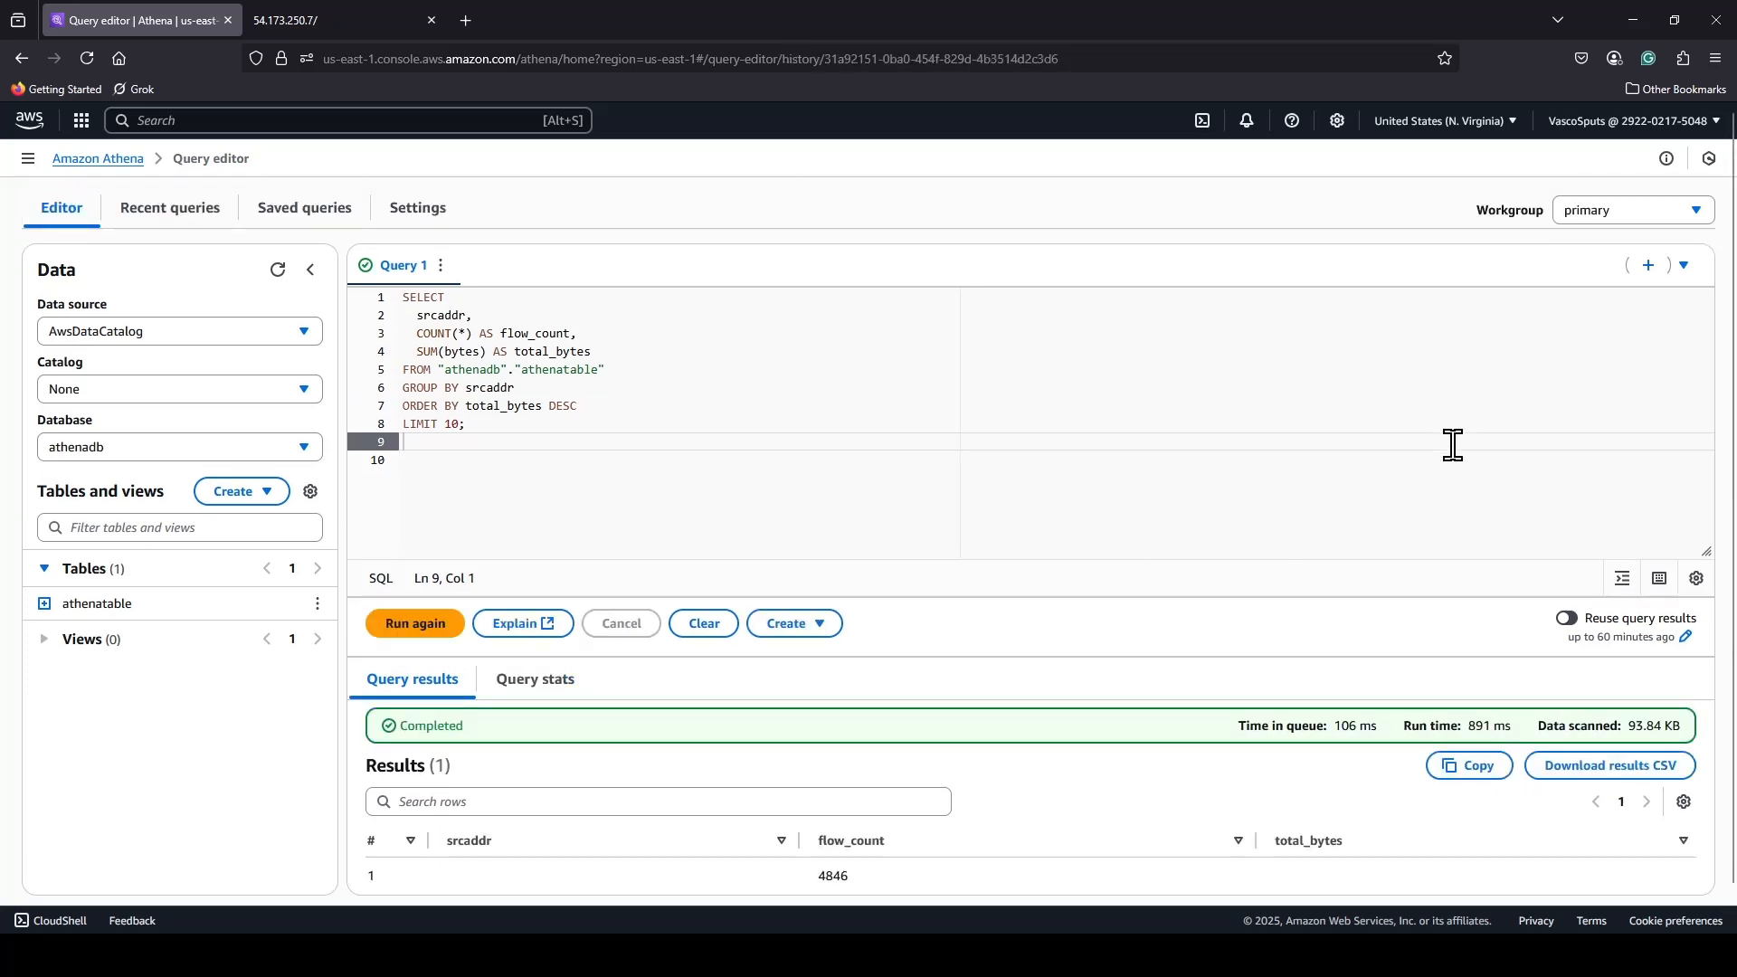
scroll(1501, 543, "down", 1)
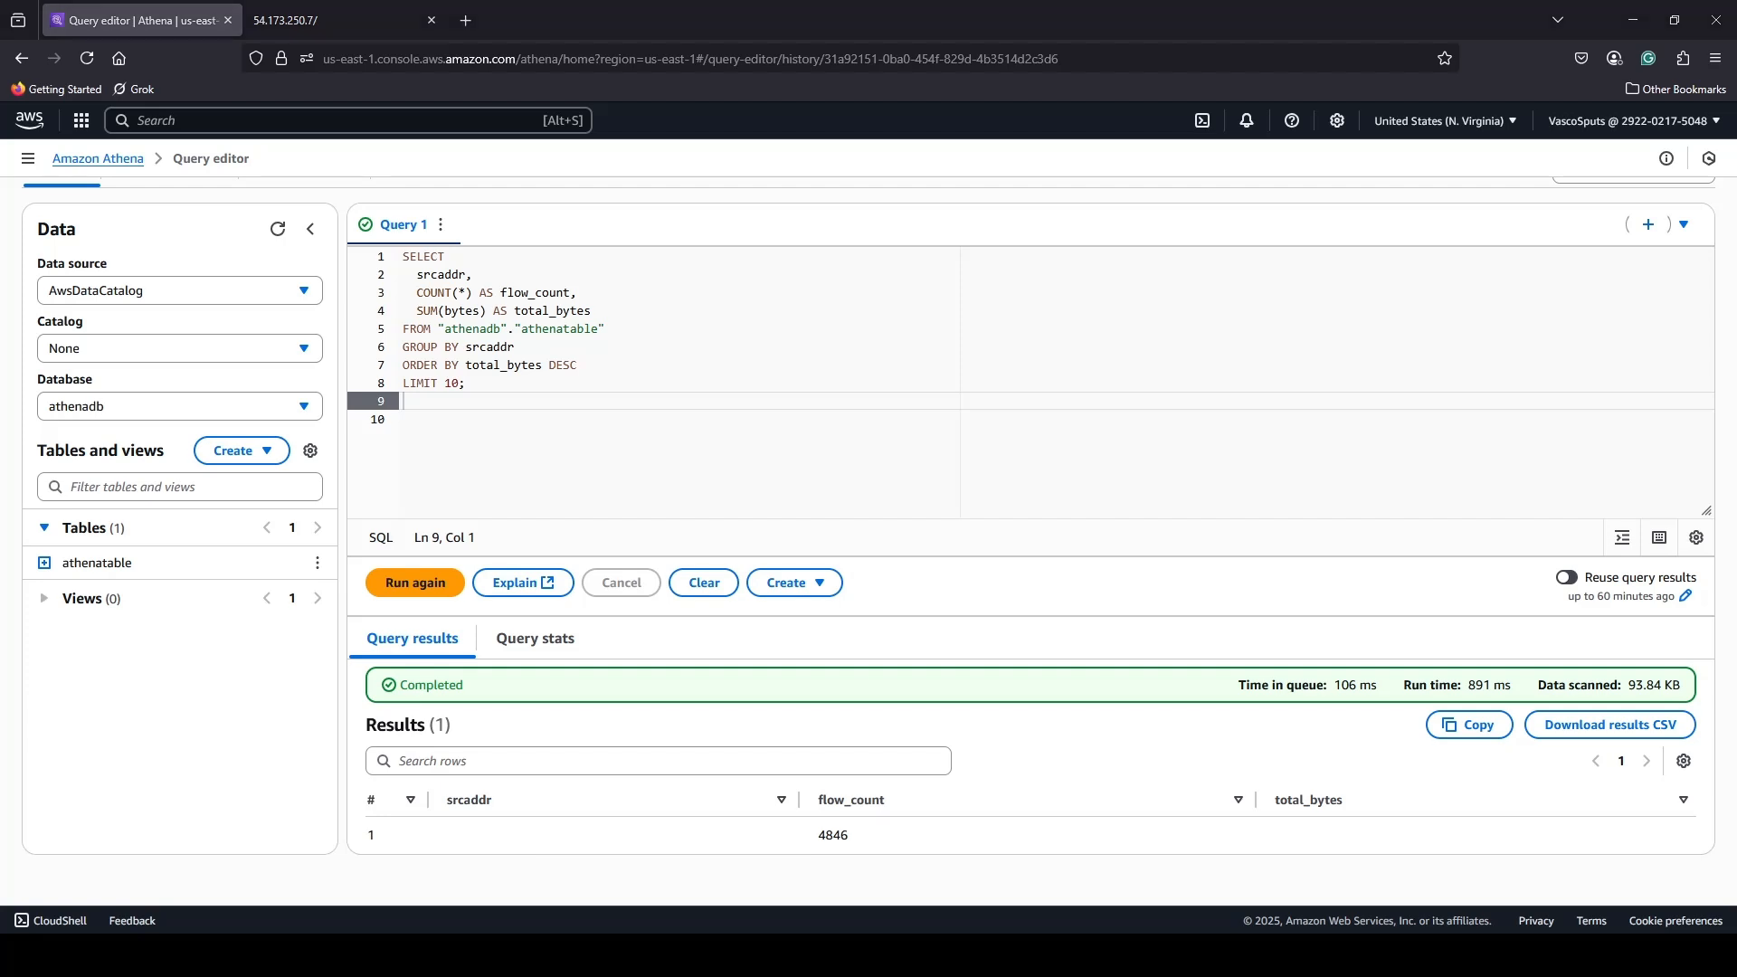
Replace the query with one listing the top 10 dstaddr values by total_bytes descending, with flow_count, and run it.
left_click_drag(403, 401, 322, 224)
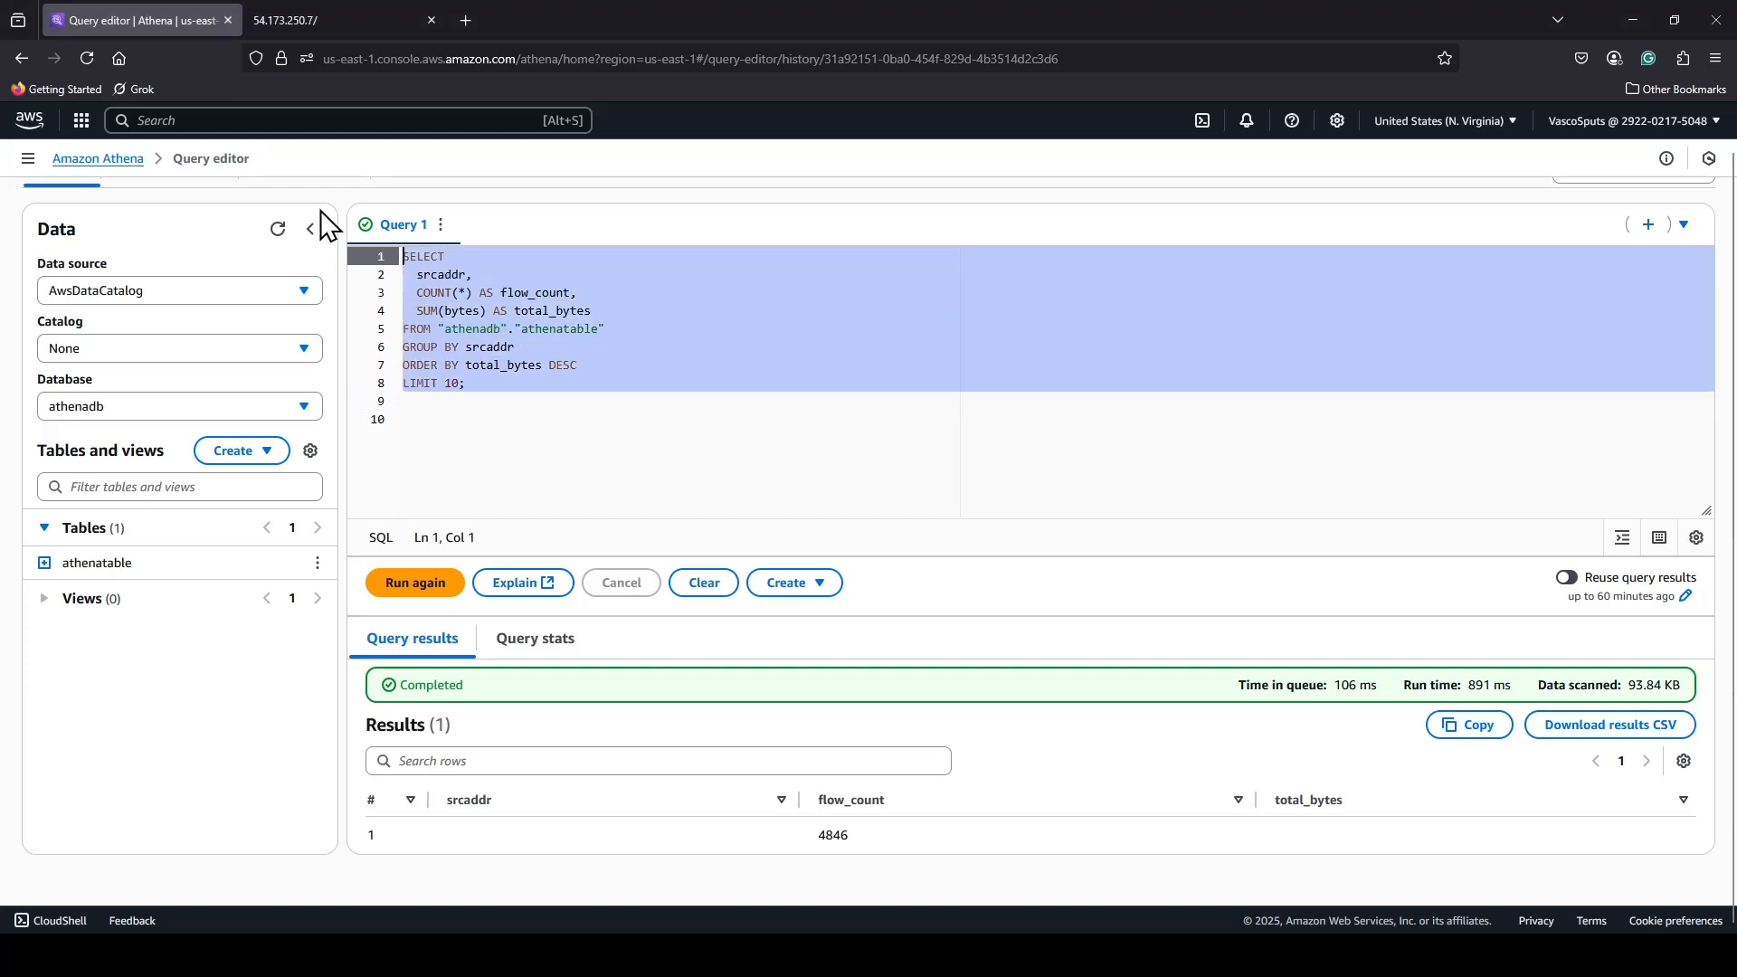
type("SELECT   dstaddr,   COUNT(*) AS flow_count,   SUM(bytes) AS total_bytes FROM \"athenadb\".\"athenatable\" GROUP BY dstaddr ORDER BY total_bytes DESC LIMIT 10;")
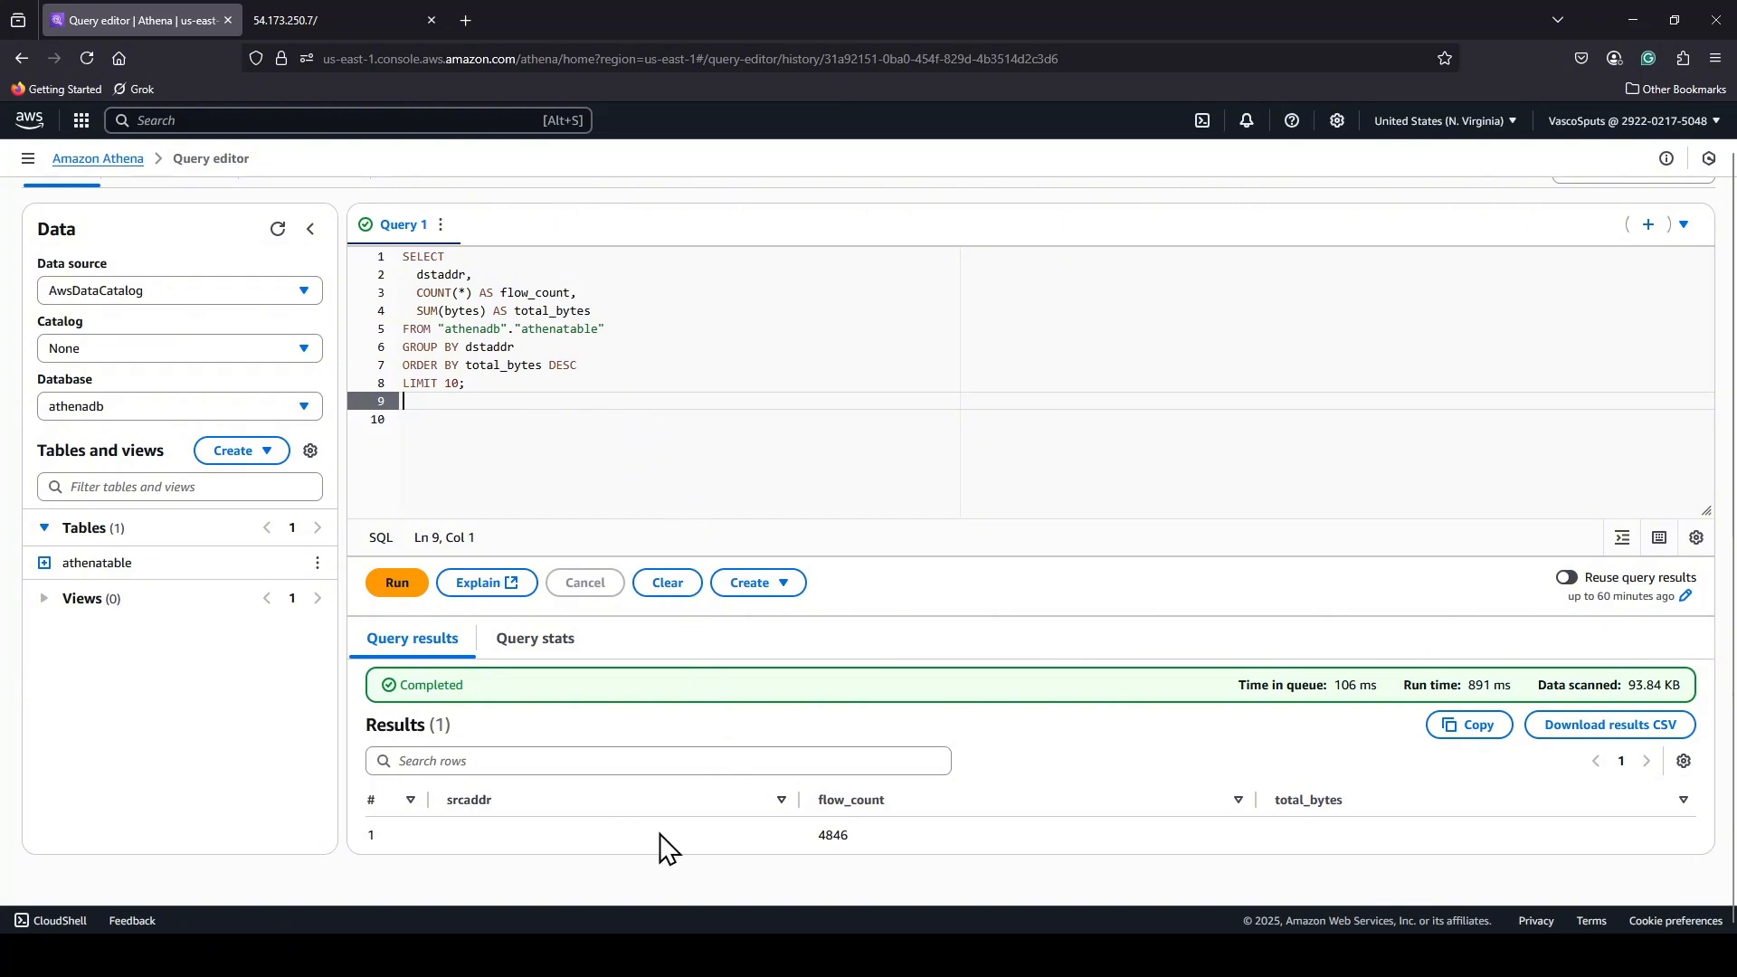
left_click(398, 582)
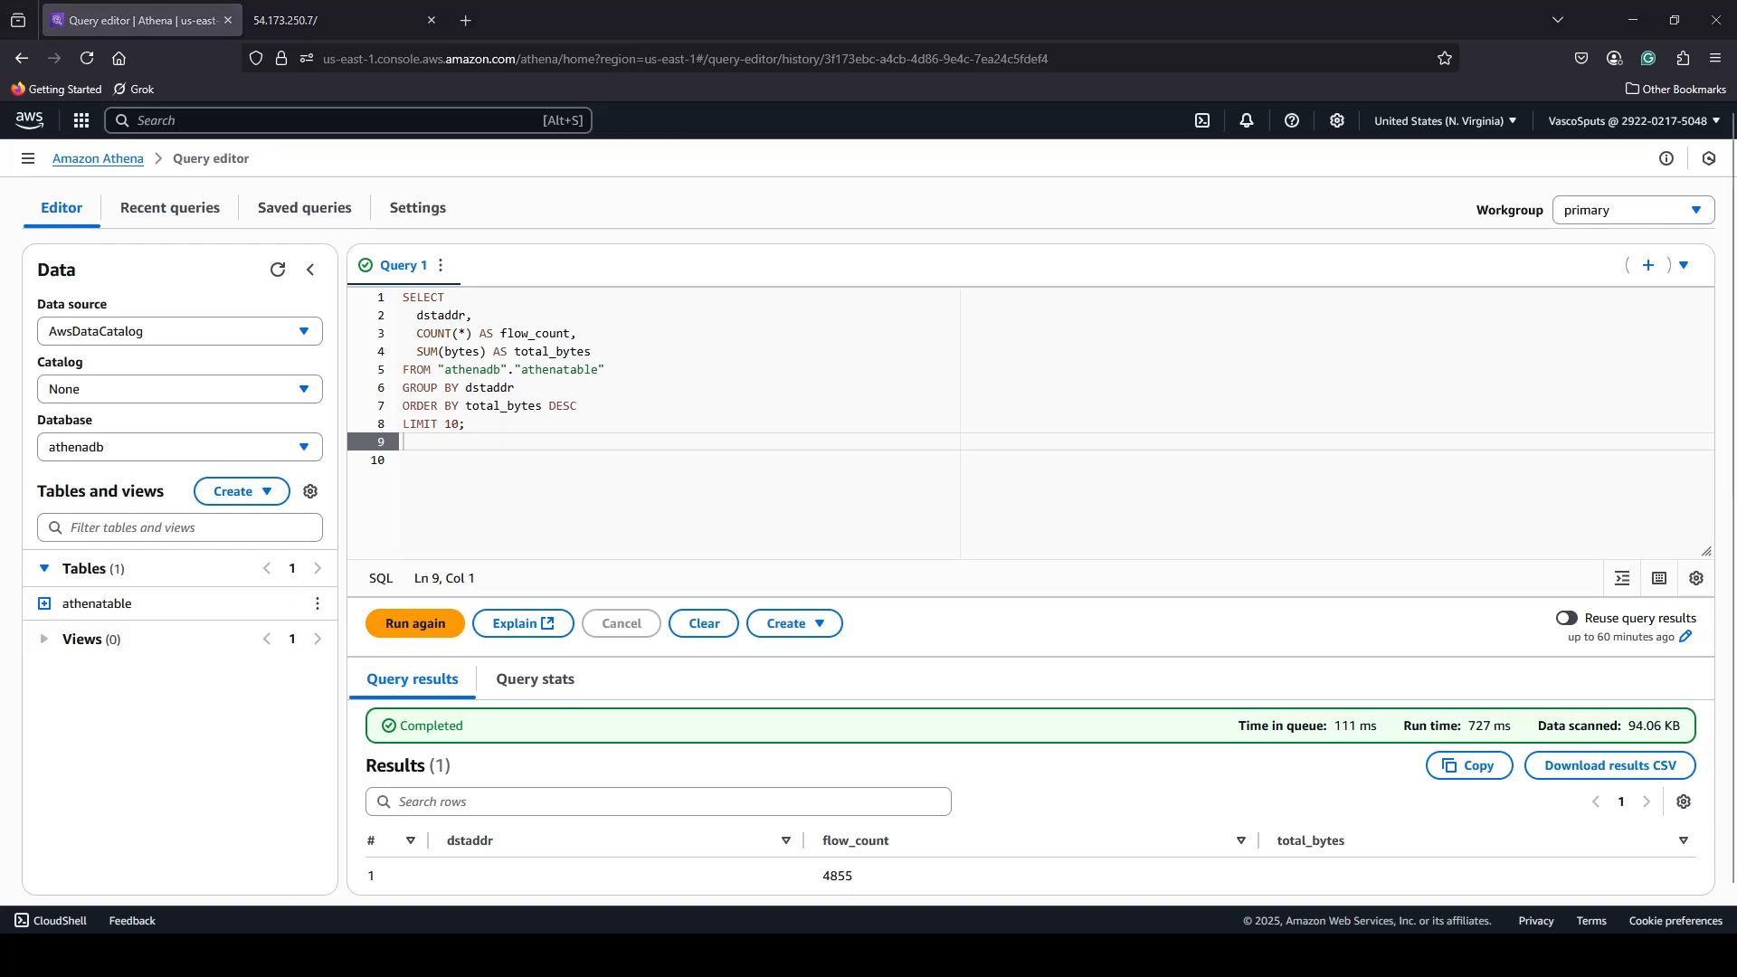
Replace the query with one grouping flow_count and total_bytes by protocol, ordered by total_bytes descending, and run it.
left_click_drag(497, 418, 380, 289)
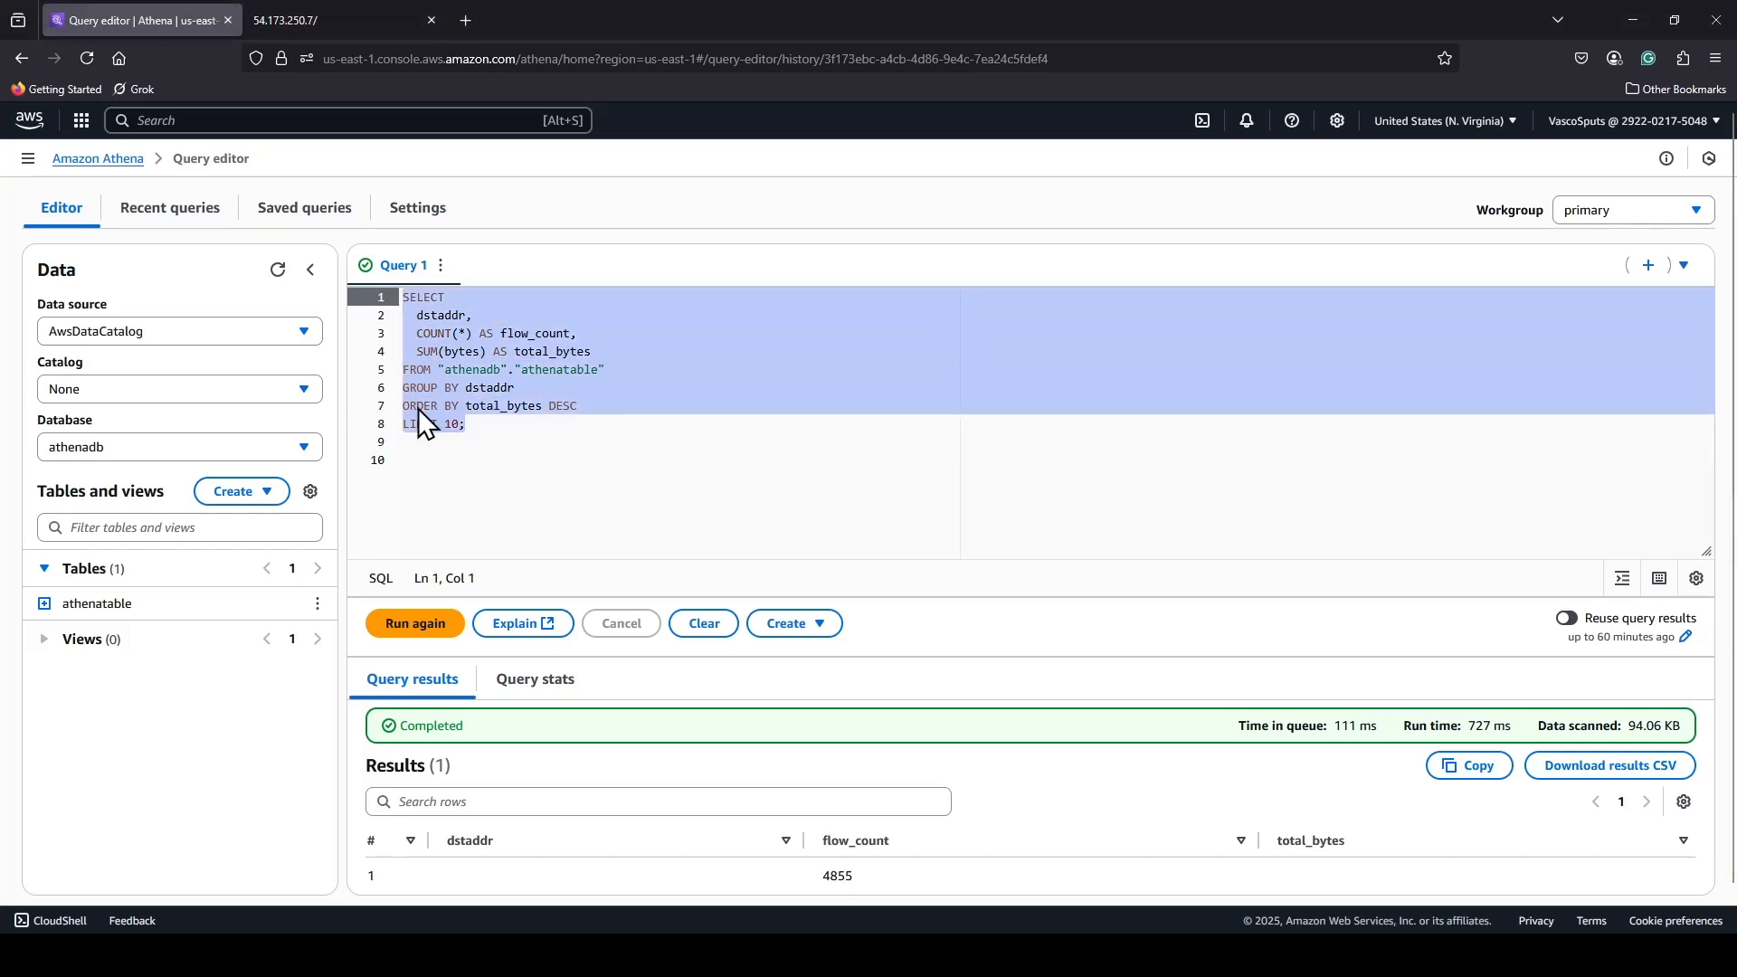
type("SELECT   protocol,   COUNT(*) AS flow_count,   SUM(bytes) AS total_bytes FROM \"athenadb\".\"athenatable\" GROUP BY protocol ORDER BY total_bytes DESC;")
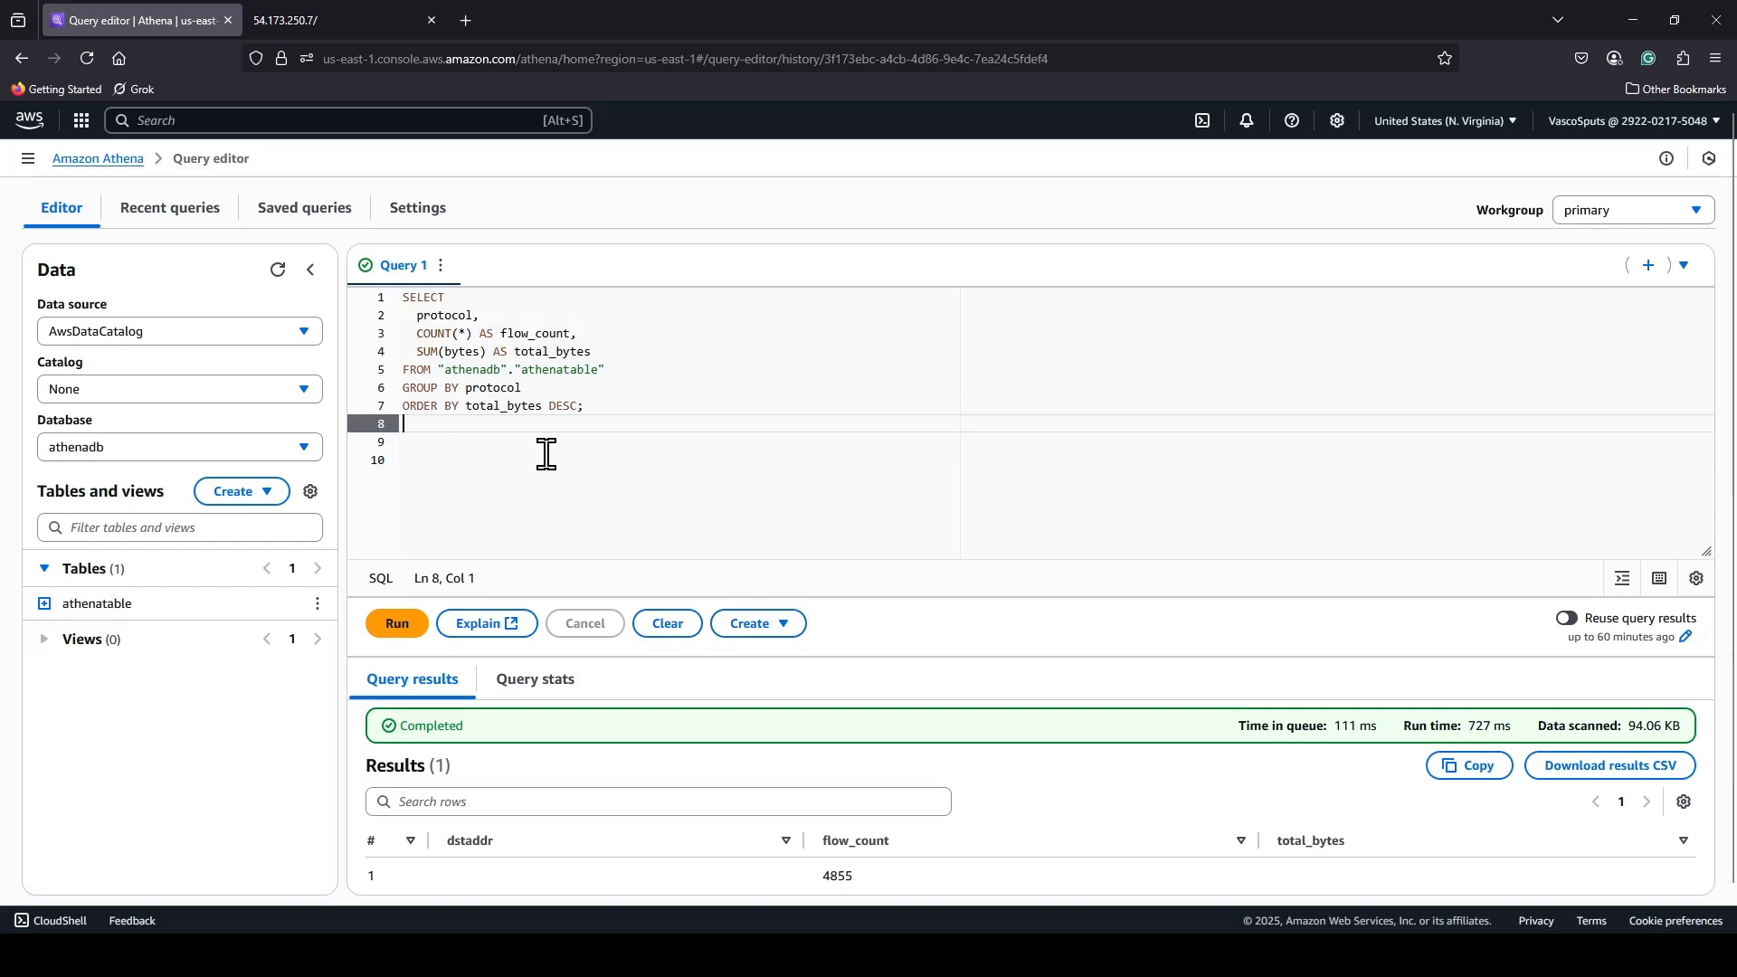
left_click(398, 625)
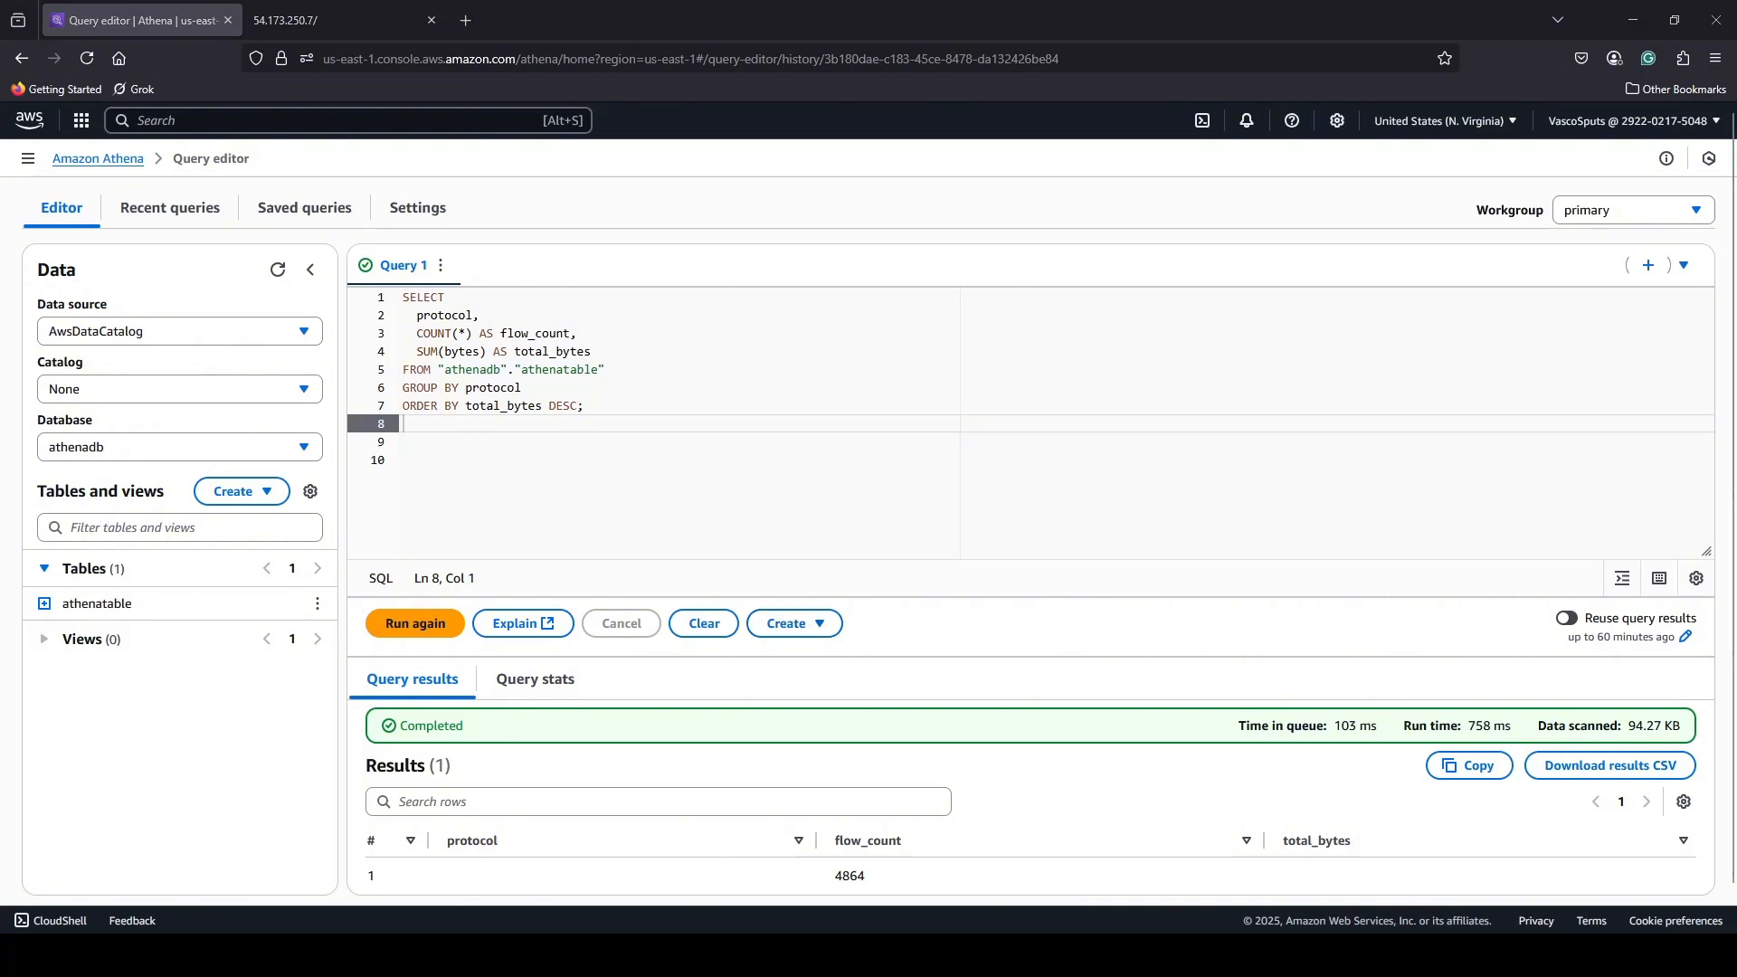
Replace the query with one returning action_count and total_bytes grouped by action, and run it.
left_click_drag(403, 424, 387, 293)
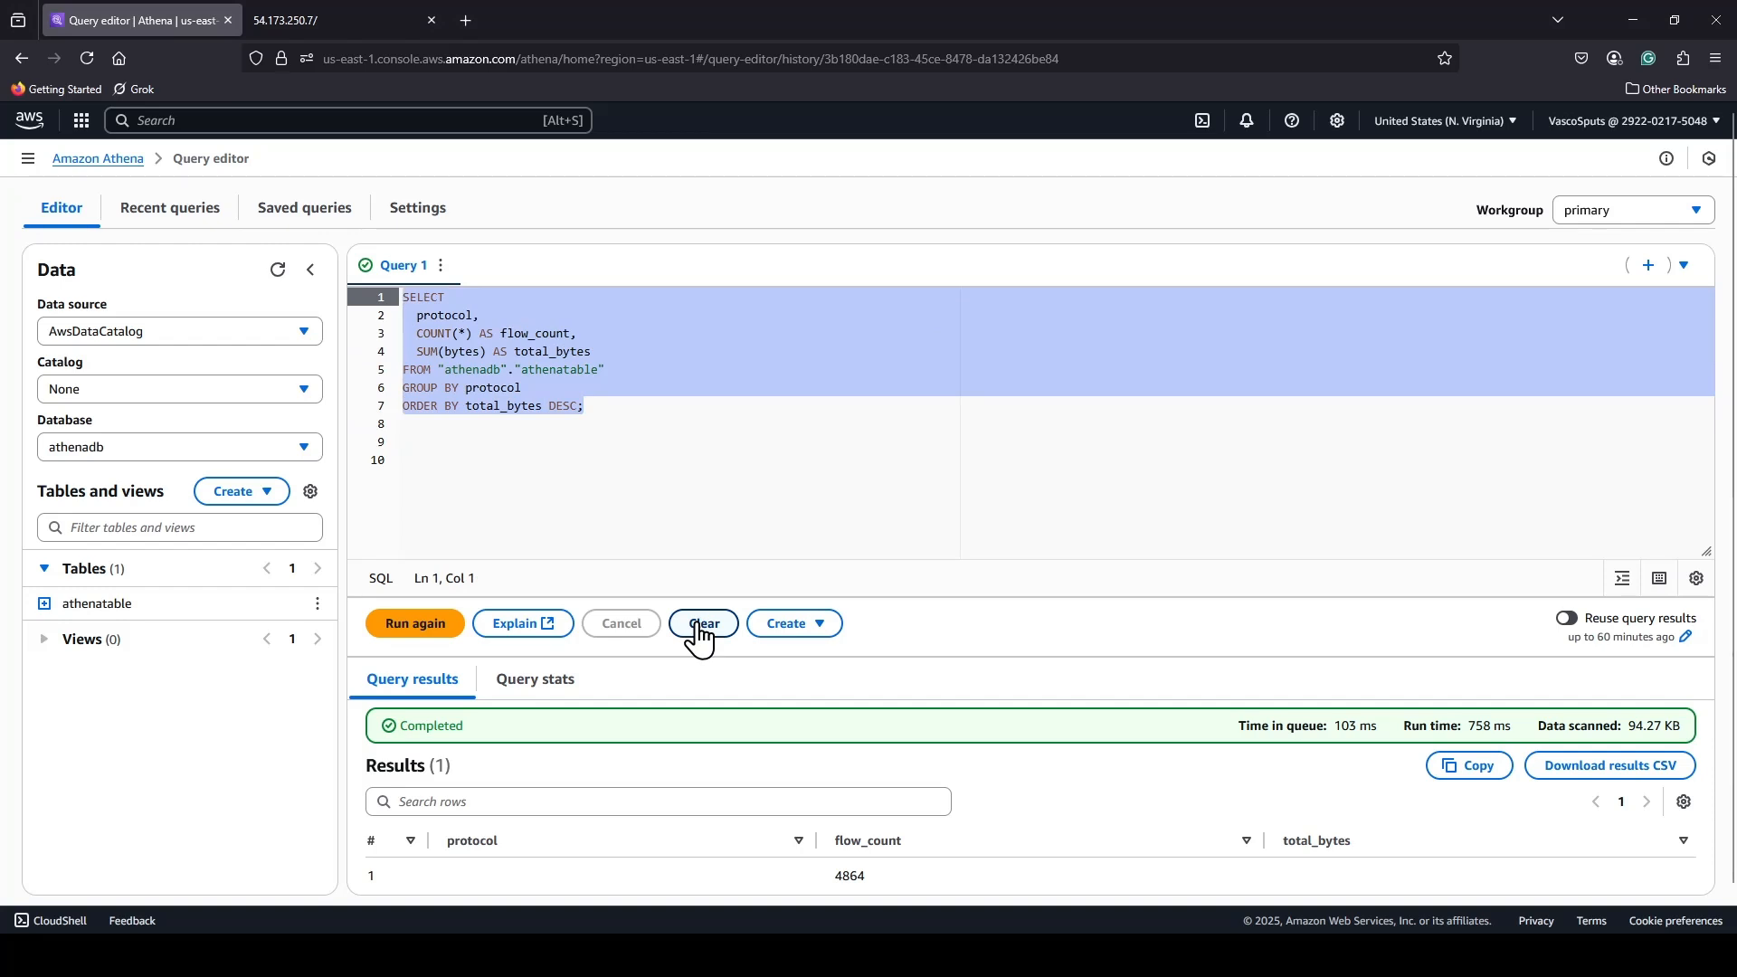
type("SELECT   action,   COUNT(*) AS action_count,   SUM(bytes) AS total_bytes FROM \"athenadb\".\"athenatable\" GROUP BY action;")
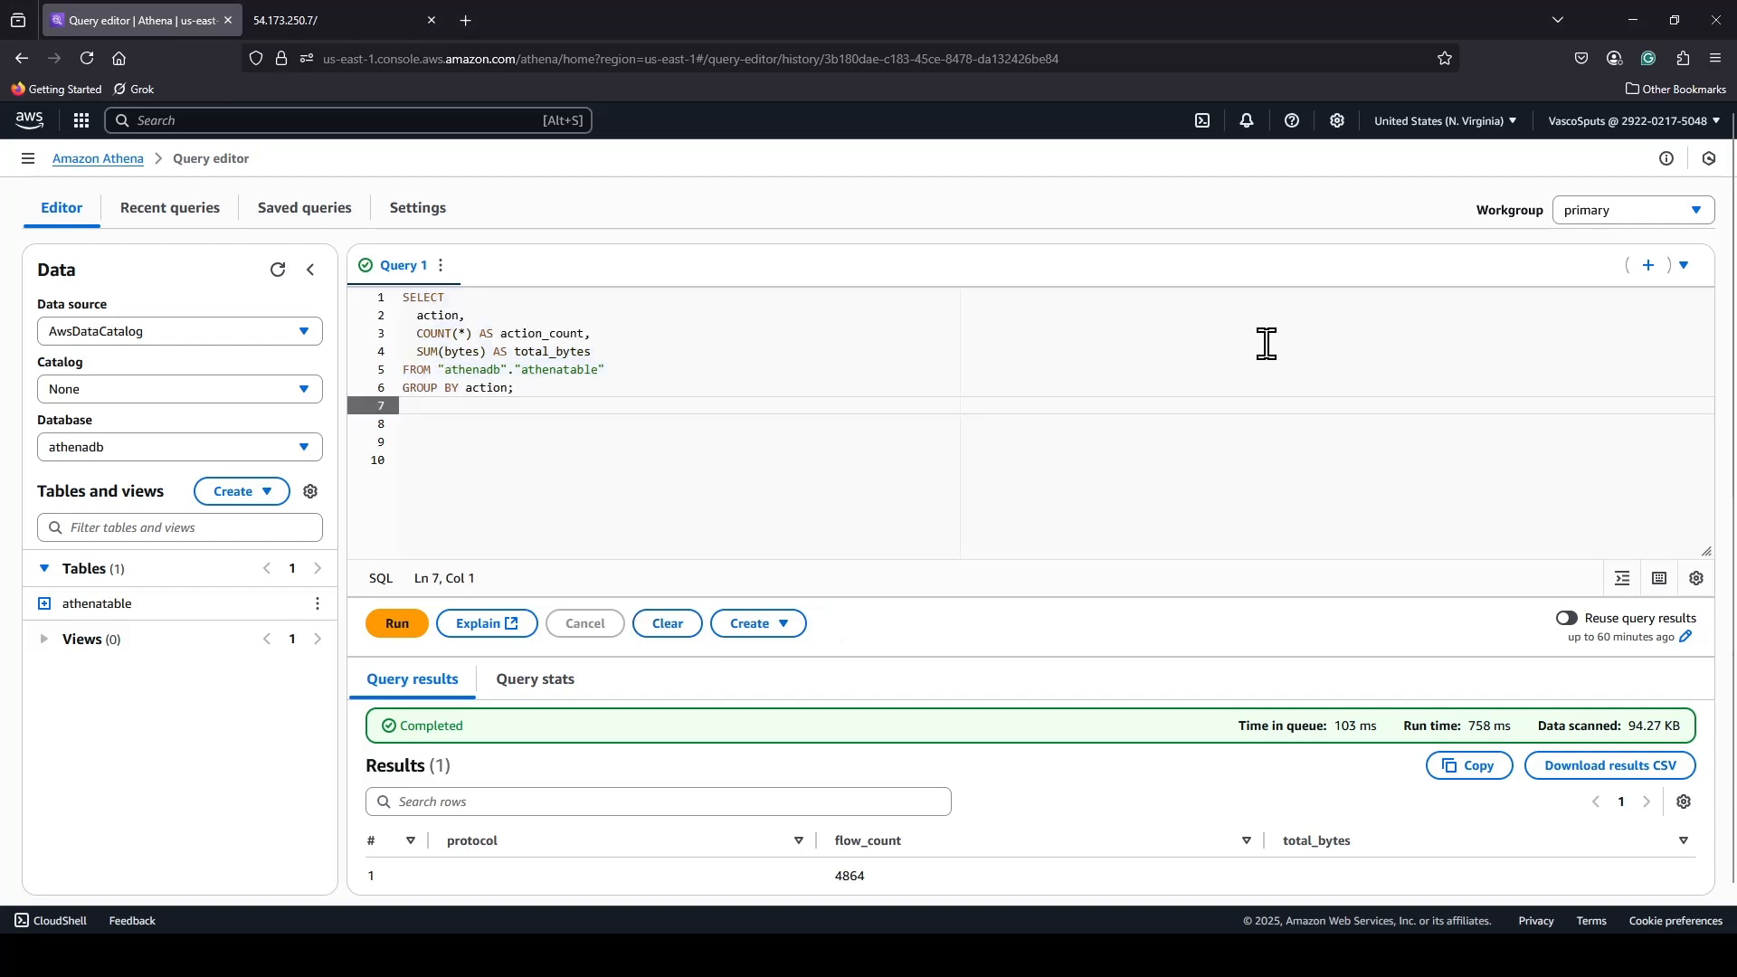
left_click(406, 635)
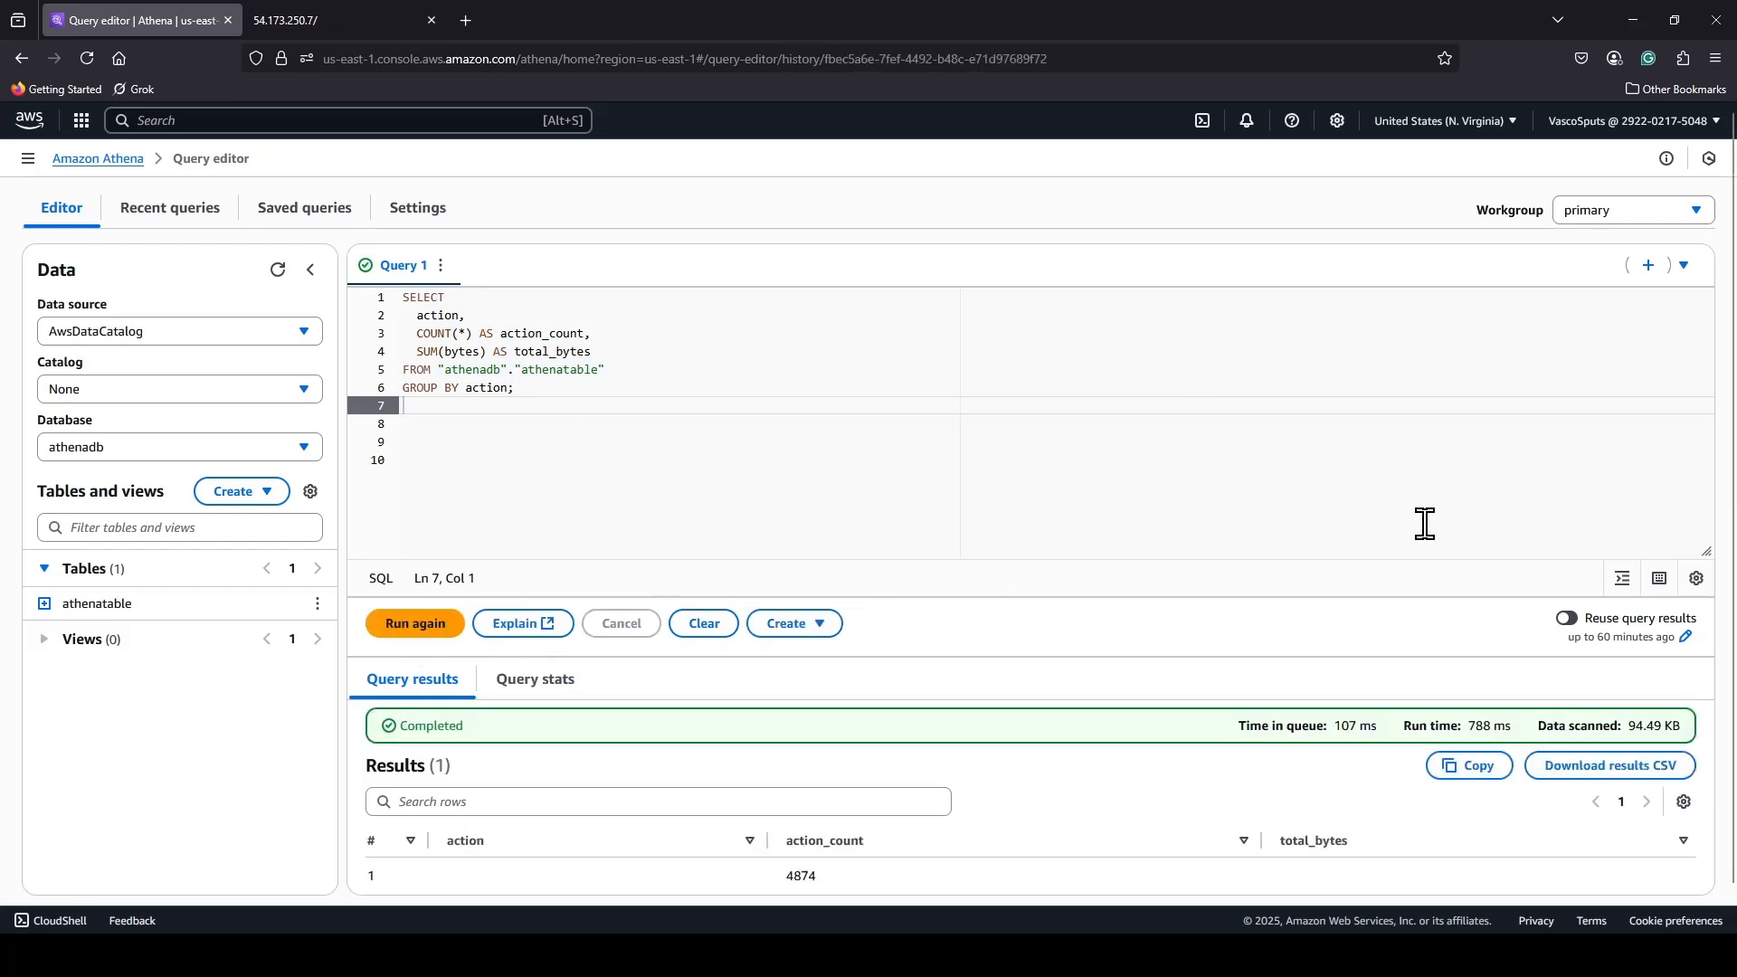
scroll(1429, 515, "down", 1)
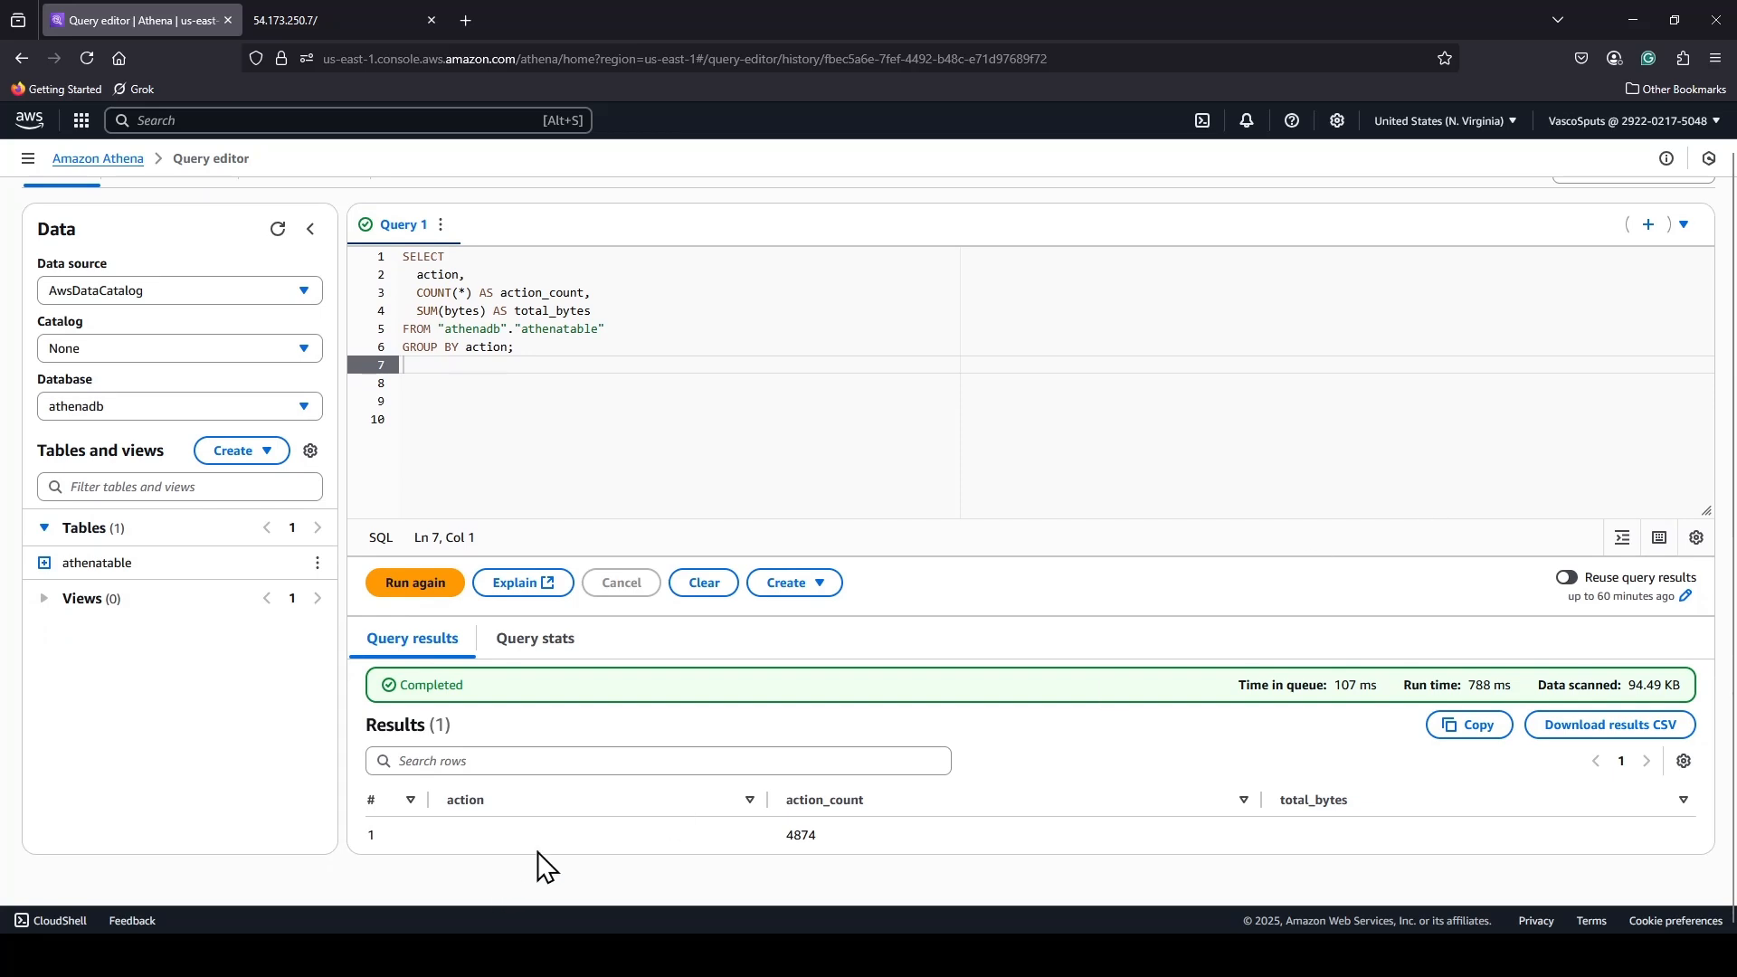